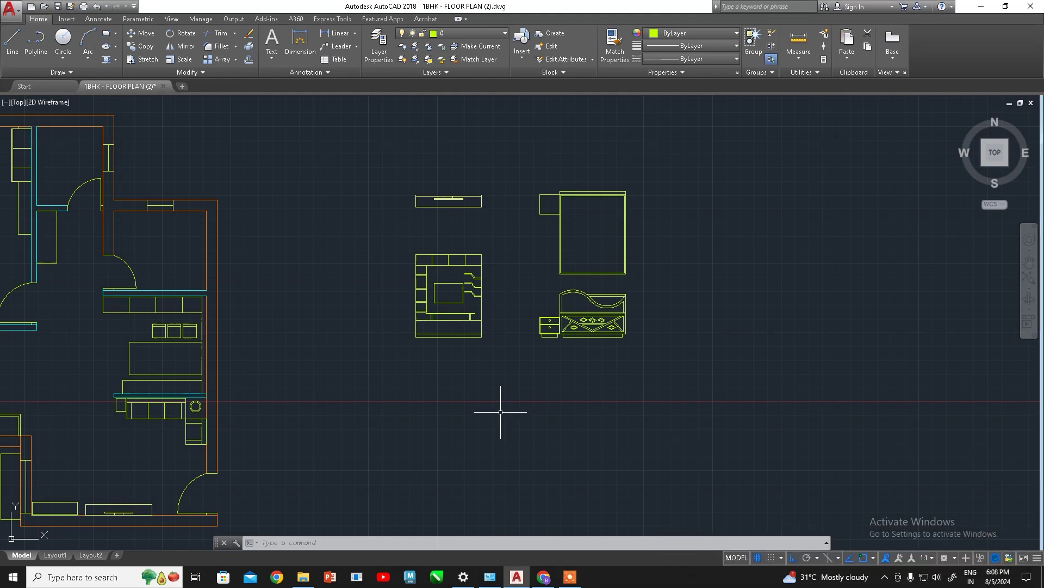
Pan and zoom over to the furniture elevation blocks beside the floor plan
{"action": "scroll", "coordinate": [560, 326], "scroll_direction": "up", "scroll_amount": 1}
{"action": "scroll", "coordinate": [544, 316], "scroll_direction": "down", "scroll_amount": 3}
{"action": "middle_click_drag", "start_coordinate": [435, 304], "coordinate": [477, 303]}
{"action": "scroll", "coordinate": [391, 310], "scroll_direction": "up", "scroll_amount": 1}
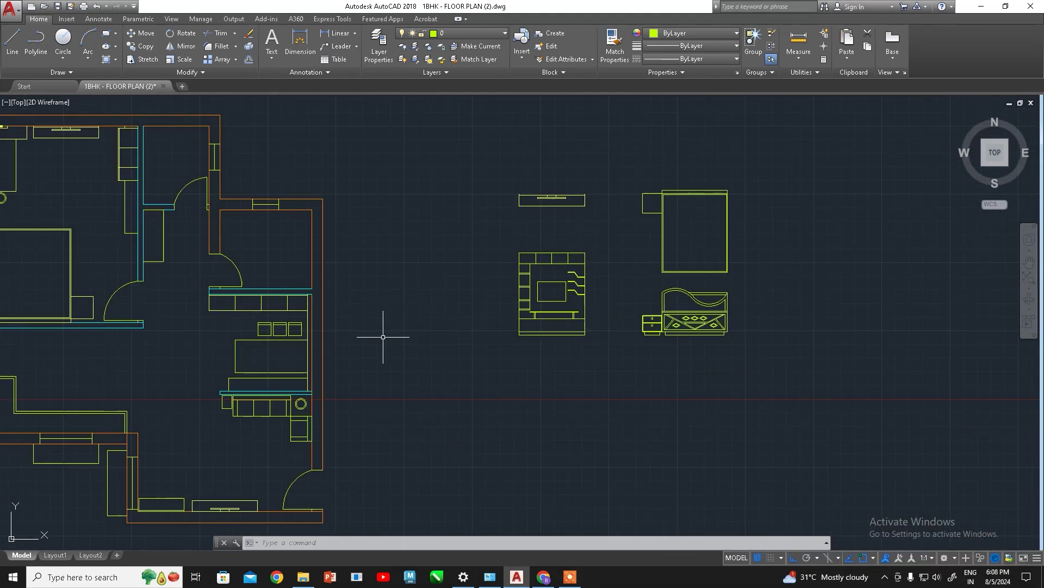
{"action": "scroll", "coordinate": [500, 258], "scroll_direction": "up", "scroll_amount": 1}
{"action": "left_click", "coordinate": [501, 150]}
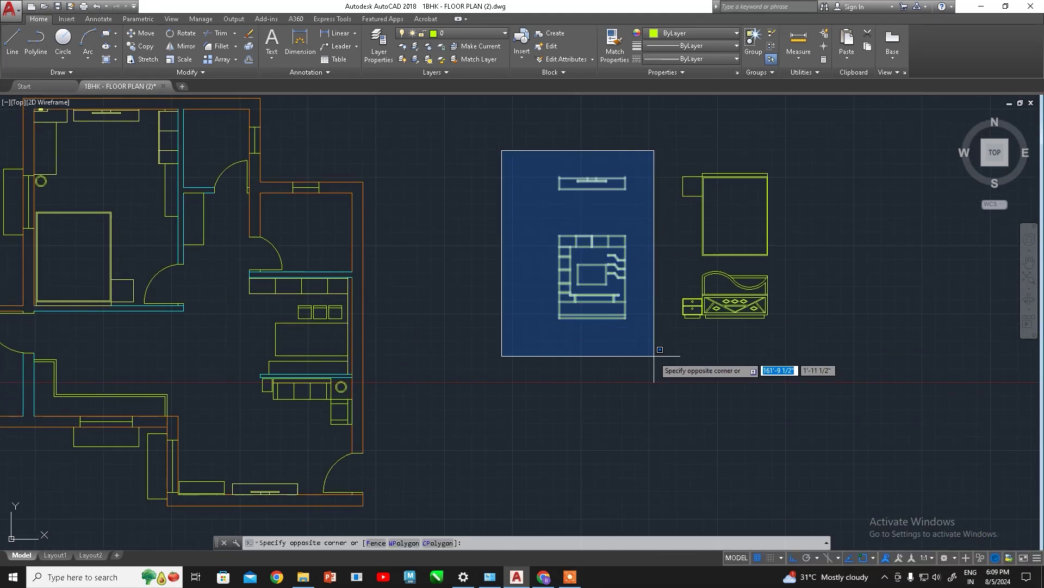
{"action": "key", "text": "Escape"}
Zoom in and centre the TV unit elevation, showing its shelves and central screen panel
{"action": "scroll", "coordinate": [691, 299], "scroll_direction": "up", "scroll_amount": 2}
{"action": "scroll", "coordinate": [660, 337], "scroll_direction": "up", "scroll_amount": 1}
{"action": "scroll", "coordinate": [637, 311], "scroll_direction": "down", "scroll_amount": 1}
{"action": "scroll", "coordinate": [560, 298], "scroll_direction": "up", "scroll_amount": 4}
{"action": "scroll", "coordinate": [432, 175], "scroll_direction": "down", "scroll_amount": 2}
{"action": "scroll", "coordinate": [462, 266], "scroll_direction": "down", "scroll_amount": 2}
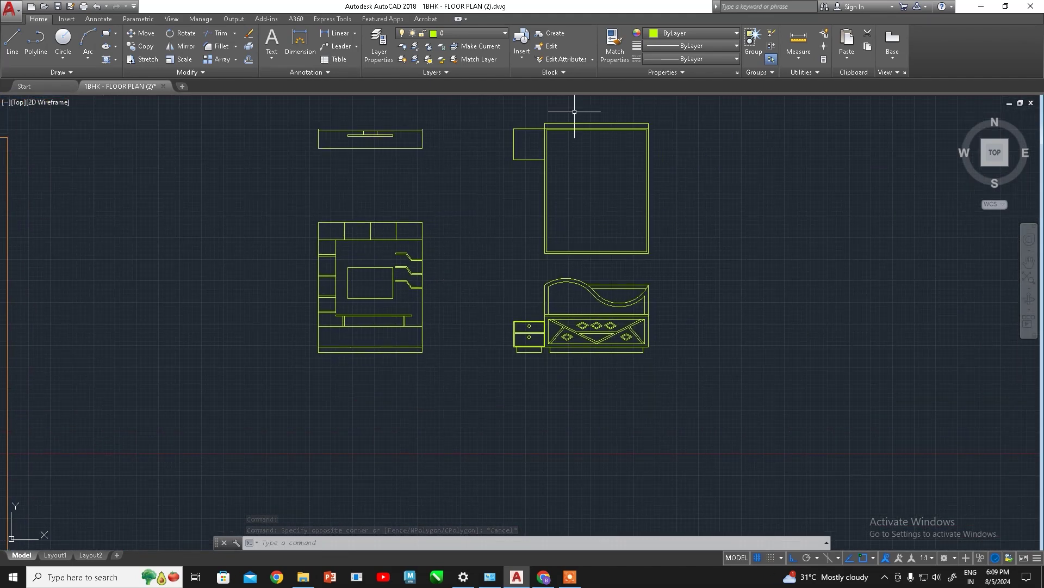
{"action": "scroll", "coordinate": [574, 131], "scroll_direction": "up", "scroll_amount": 3}
{"action": "scroll", "coordinate": [537, 241], "scroll_direction": "down", "scroll_amount": 2}
{"action": "scroll", "coordinate": [385, 346], "scroll_direction": "up", "scroll_amount": 1}
{"action": "scroll", "coordinate": [435, 288], "scroll_direction": "up", "scroll_amount": 3}
{"action": "middle_click_drag", "start_coordinate": [434, 288], "coordinate": [536, 329]}
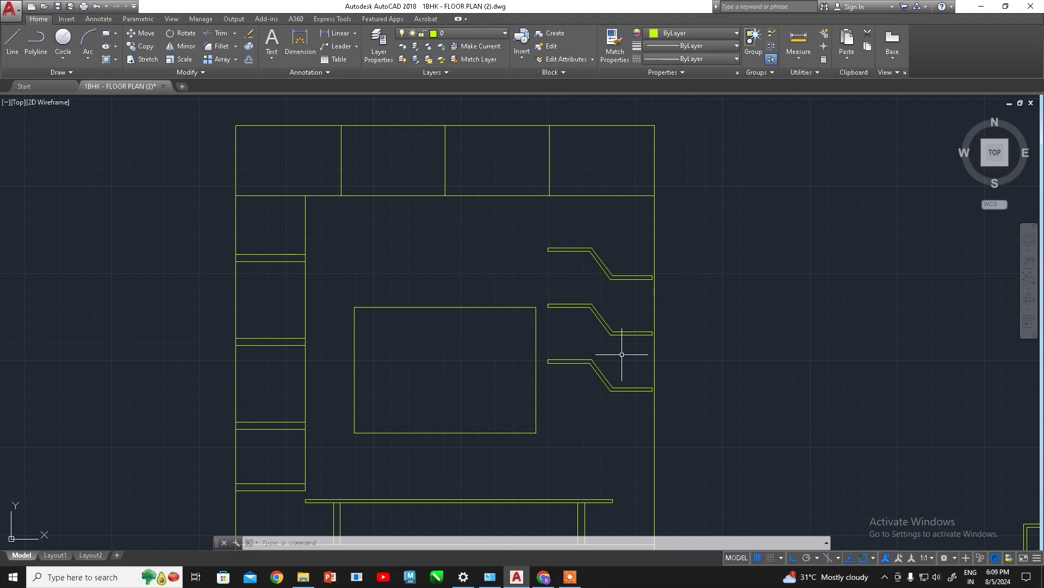
Zoom in on the TV unit's lower base cabinet and the low table above it
{"action": "scroll", "coordinate": [470, 291], "scroll_direction": "down", "scroll_amount": 2}
{"action": "scroll", "coordinate": [380, 314], "scroll_direction": "up", "scroll_amount": 1}
{"action": "scroll", "coordinate": [380, 318], "scroll_direction": "up", "scroll_amount": 1}
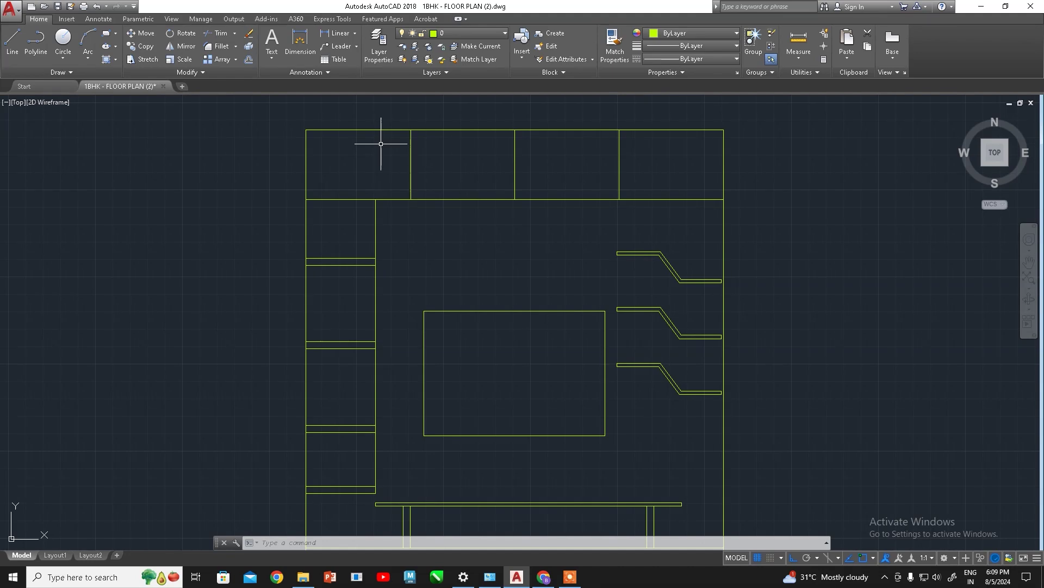
{"action": "scroll", "coordinate": [429, 229], "scroll_direction": "down", "scroll_amount": 2}
{"action": "scroll", "coordinate": [467, 337], "scroll_direction": "up", "scroll_amount": 4}
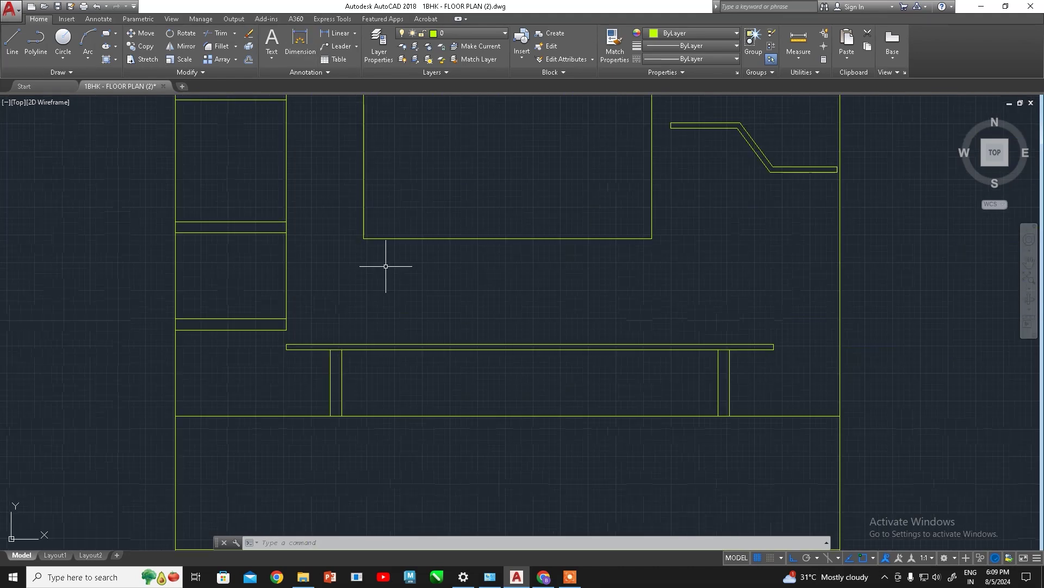
{"action": "scroll", "coordinate": [424, 280], "scroll_direction": "down", "scroll_amount": 2}
{"action": "mouse_move", "coordinate": [471, 292]}
{"action": "middle_mouse_down"}
{"action": "mouse_move", "coordinate": [420, 373]}
{"action": "mouse_move", "coordinate": [433, 348]}
{"action": "mouse_move", "coordinate": [426, 385]}
{"action": "middle_mouse_up"}
{"action": "scroll", "coordinate": [430, 386], "scroll_direction": "down", "scroll_amount": 3}
{"action": "scroll", "coordinate": [465, 396], "scroll_direction": "up", "scroll_amount": 4}
{"action": "scroll", "coordinate": [446, 335], "scroll_direction": "up", "scroll_amount": 2}
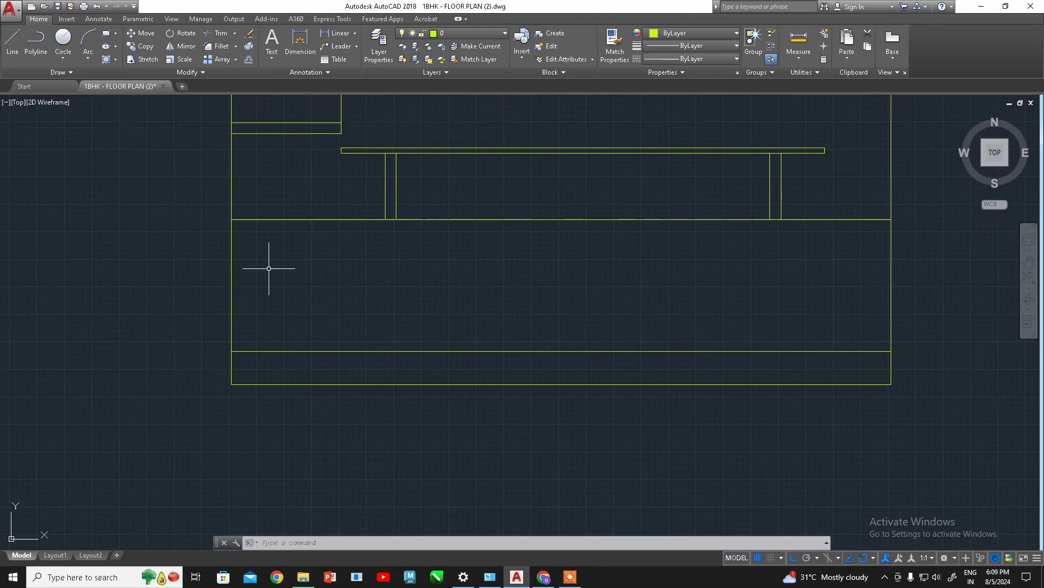
Draw vertical guide lines 3 inches in from both bottom corners of the TV unit base
{"action": "left_click", "coordinate": [9, 43]}
{"action": "left_click", "coordinate": [233, 351]}
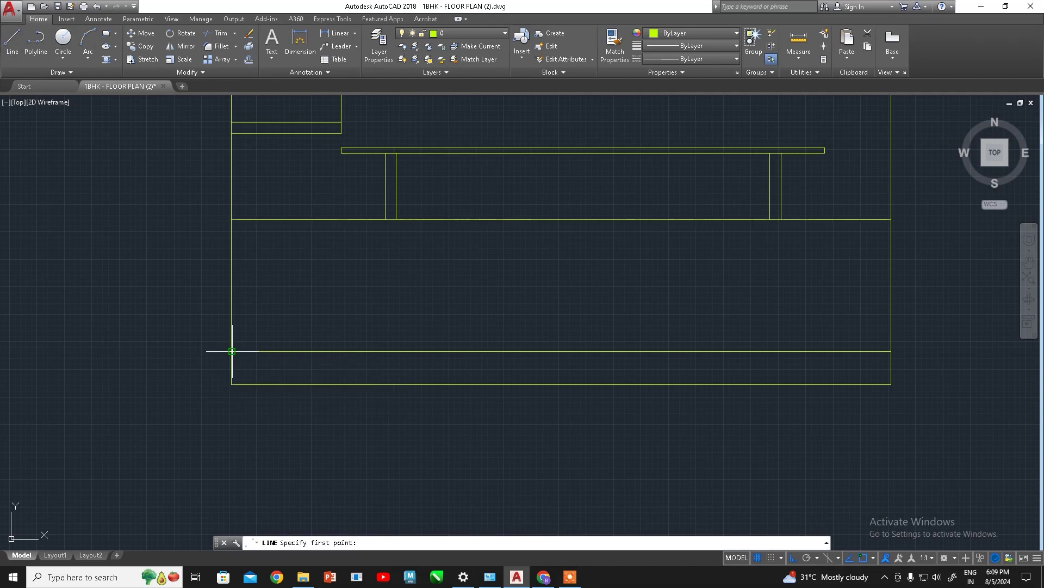
{"action": "type", "text": "3"}
{"action": "key", "text": "Return"}
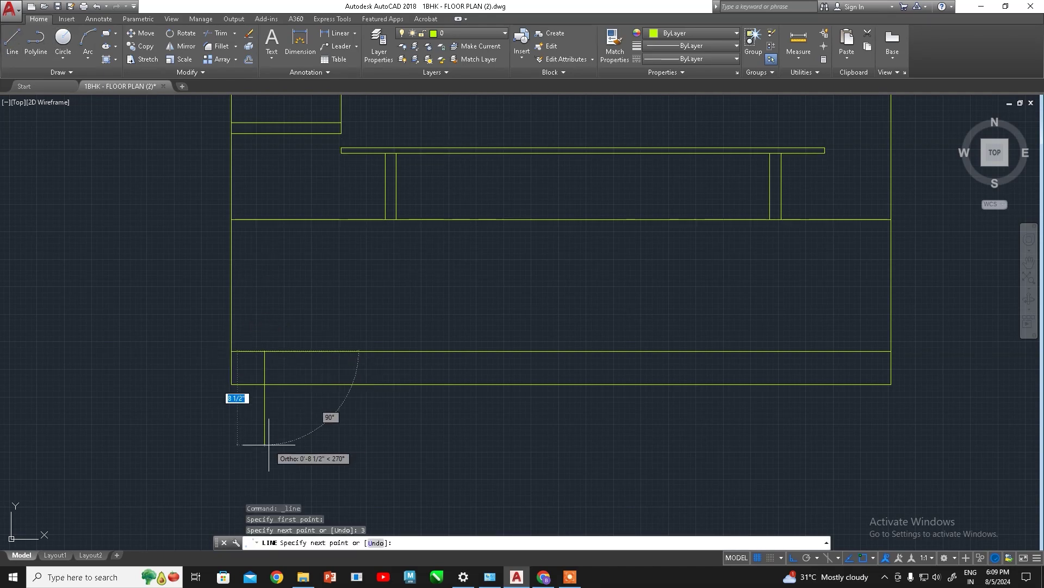
{"action": "left_click", "coordinate": [264, 445]}
{"action": "key", "text": "Escape"}
{"action": "key", "text": "Return"}
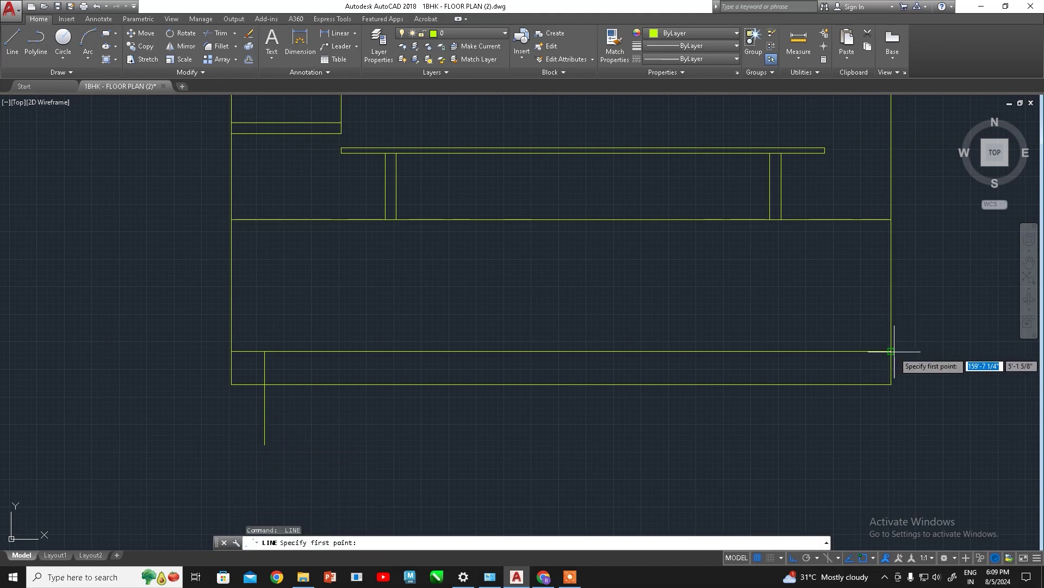
{"action": "left_click", "coordinate": [891, 350]}
{"action": "type", "text": "3"}
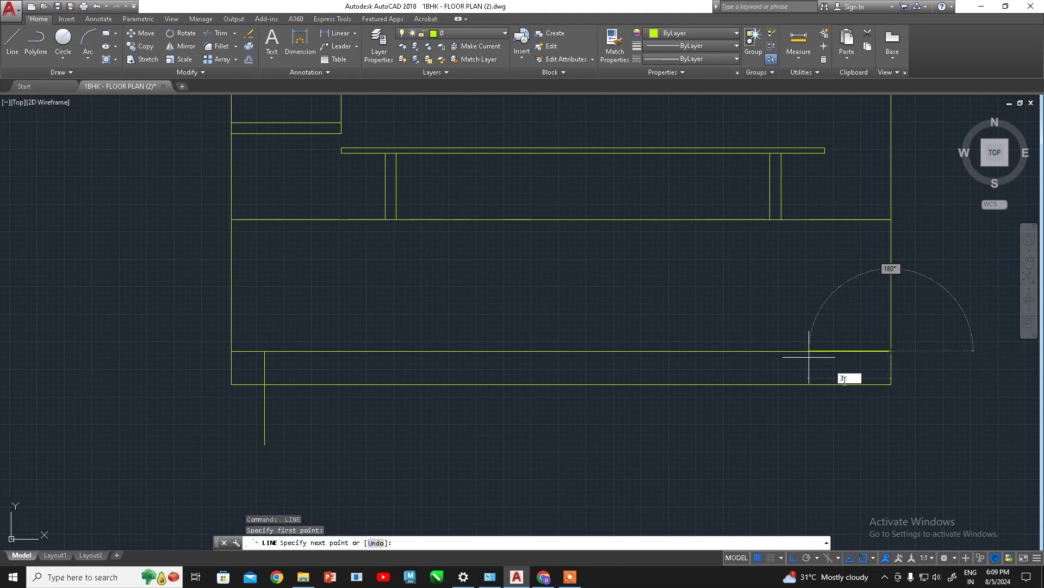
{"action": "key", "text": "Return"}
{"action": "left_click", "coordinate": [855, 433]}
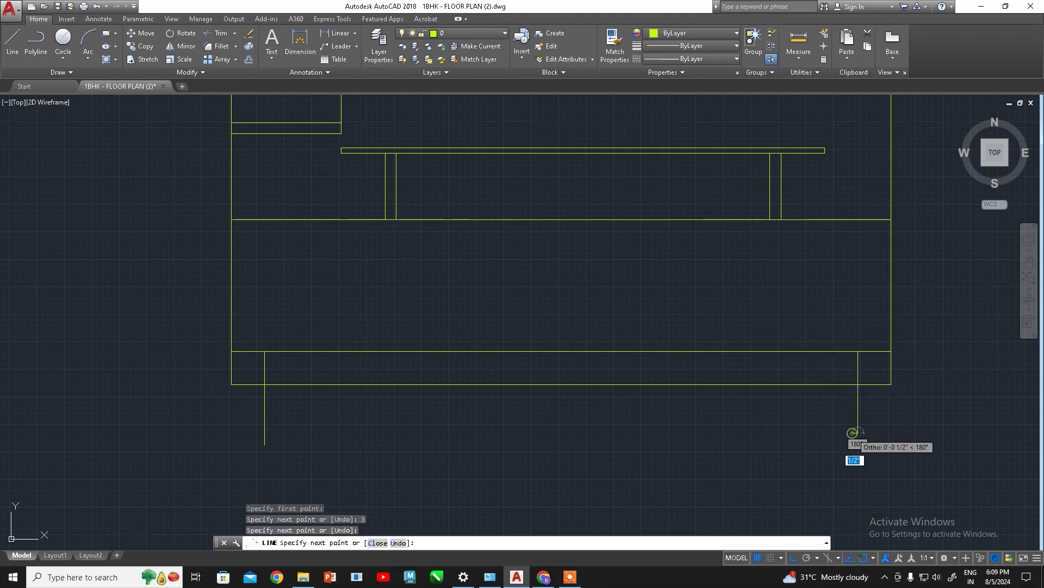
{"action": "key", "text": "Escape"}
{"action": "key", "text": "Escape"}
{"action": "type", "text": "tr"}
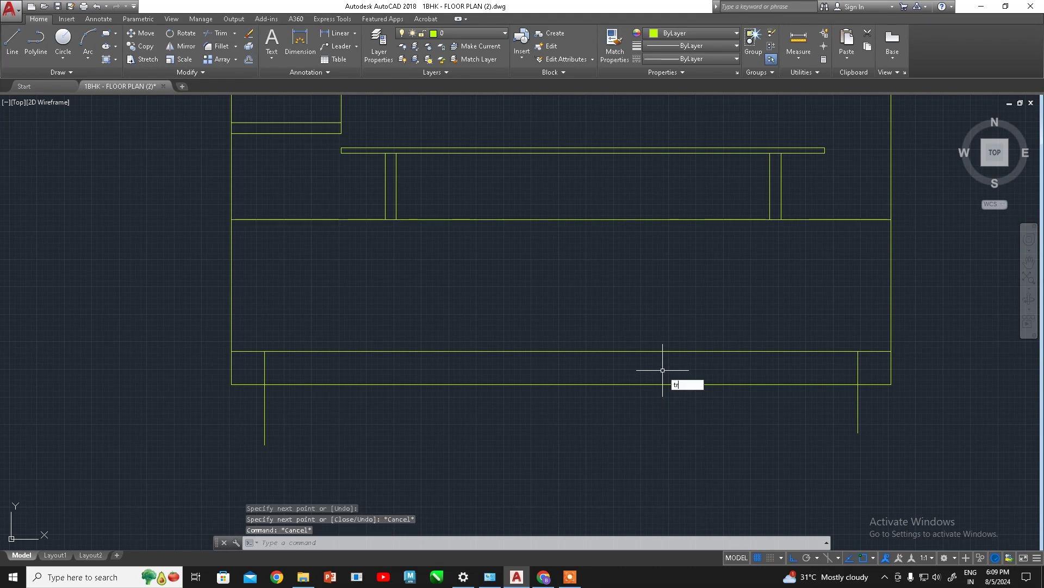
Trim the corner stubs and side pieces so the plinth is recessed on both sides
{"action": "key", "text": "Return"}
{"action": "key", "text": "Return"}
{"action": "left_click", "coordinate": [859, 408]}
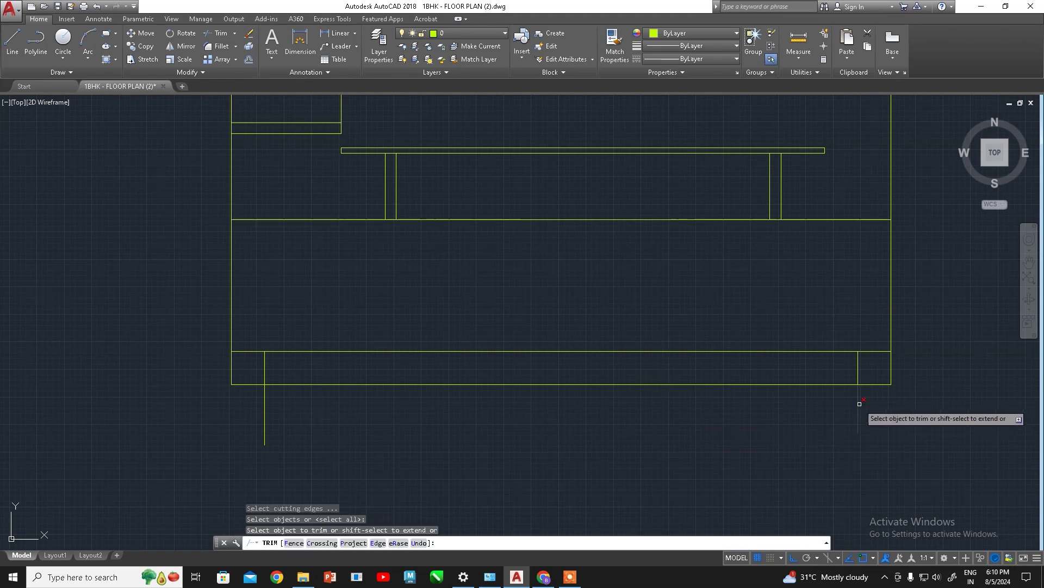
{"action": "left_click", "coordinate": [870, 384]}
{"action": "left_click", "coordinate": [891, 366]}
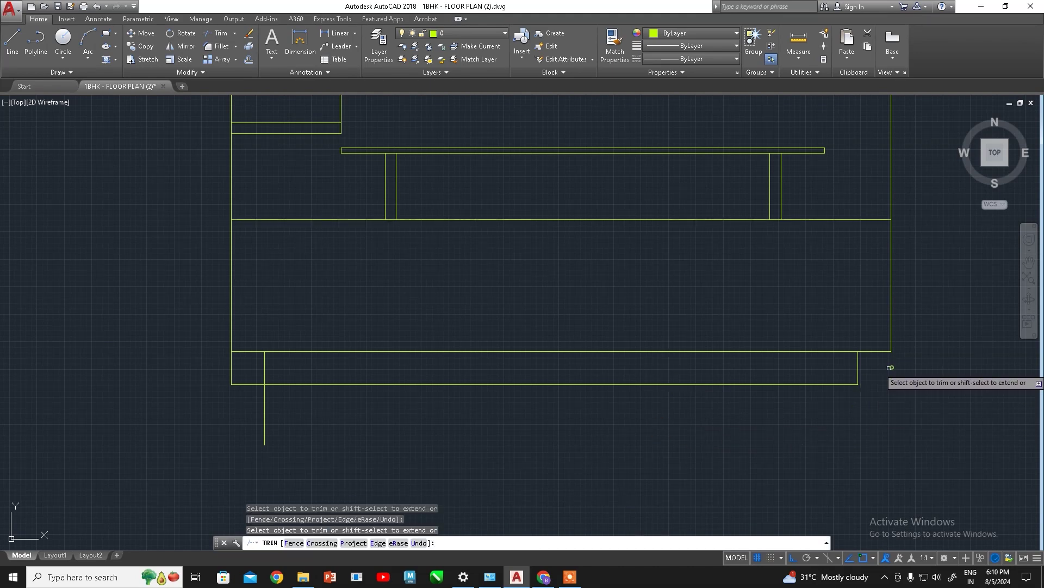
{"action": "left_click", "coordinate": [248, 384]}
{"action": "left_click", "coordinate": [231, 368]}
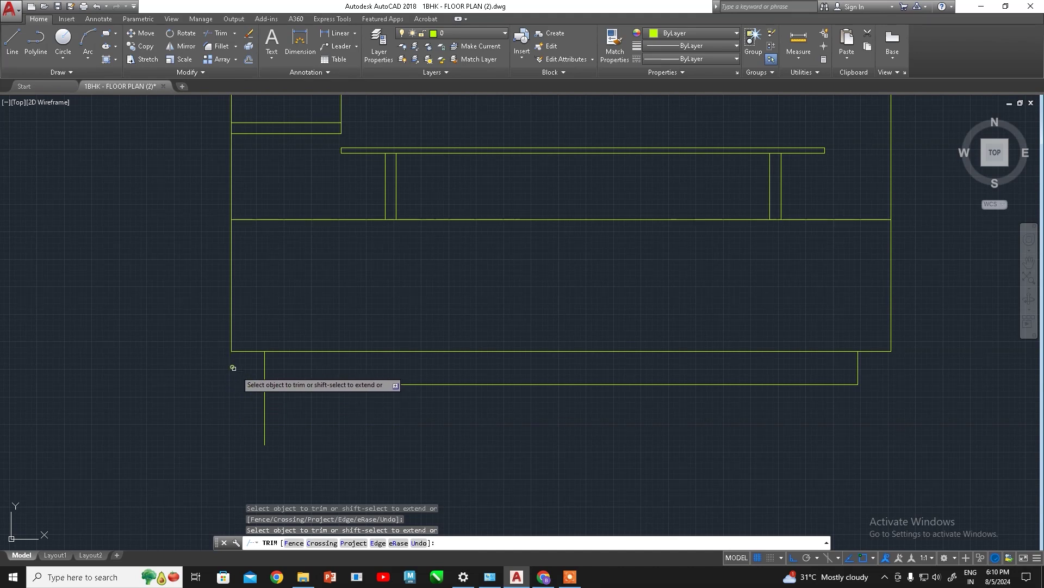
{"action": "left_click", "coordinate": [262, 401]}
{"action": "key", "text": "Escape"}
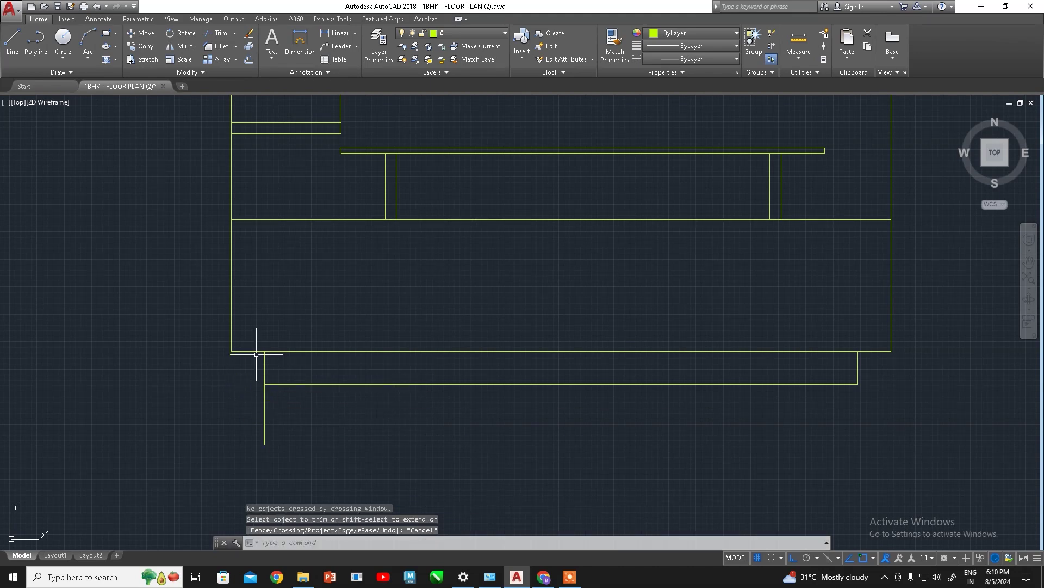
Trim the left guide line below the plinth and delete the leftover short corner line
{"action": "type", "text": "tr"}
{"action": "key", "text": "Return"}
{"action": "key", "text": "Return"}
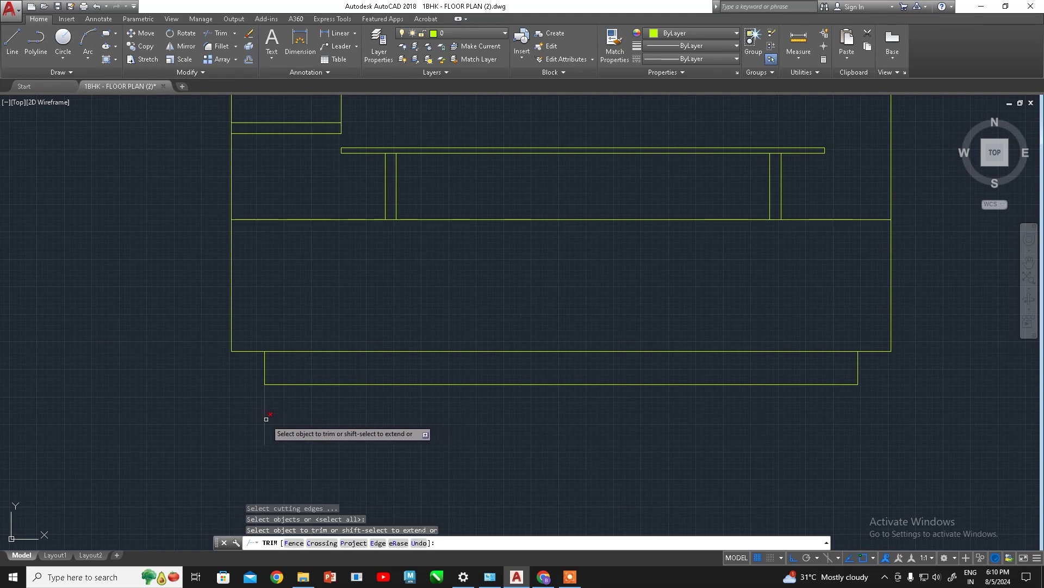
{"action": "left_click", "coordinate": [266, 419]}
{"action": "key", "text": "Escape"}
{"action": "left_click", "coordinate": [252, 351]}
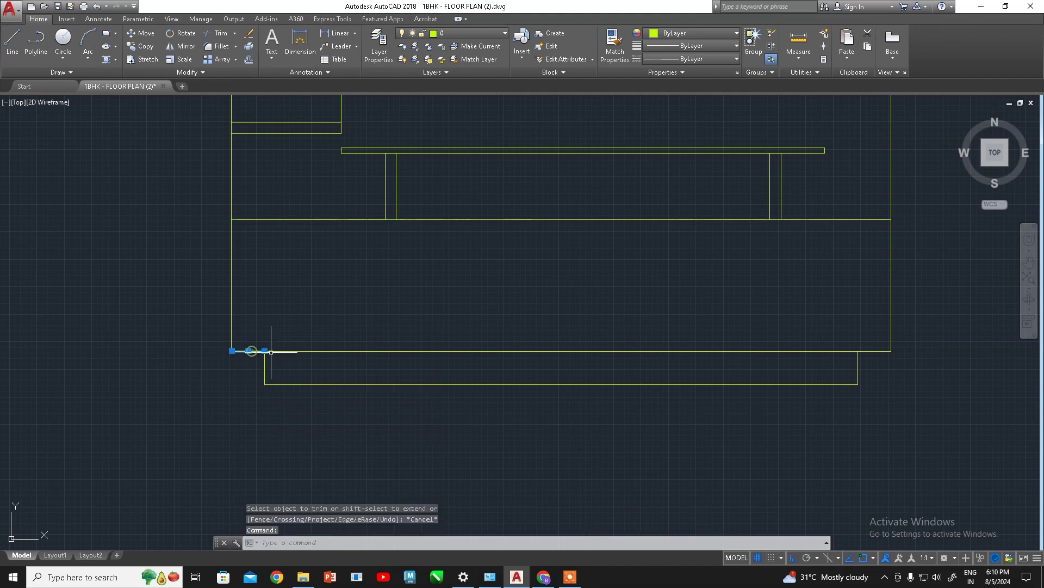
{"action": "key", "text": "Delete"}
Draw a vertical divider from the cabinet body's top edge to its bottom edge
{"action": "scroll", "coordinate": [634, 361], "scroll_direction": "down", "scroll_amount": 5}
{"action": "scroll", "coordinate": [625, 389], "scroll_direction": "down", "scroll_amount": 3}
{"action": "scroll", "coordinate": [635, 378], "scroll_direction": "up", "scroll_amount": 4}
{"action": "scroll", "coordinate": [513, 401], "scroll_direction": "up", "scroll_amount": 2}
{"action": "scroll", "coordinate": [460, 308], "scroll_direction": "up", "scroll_amount": 2}
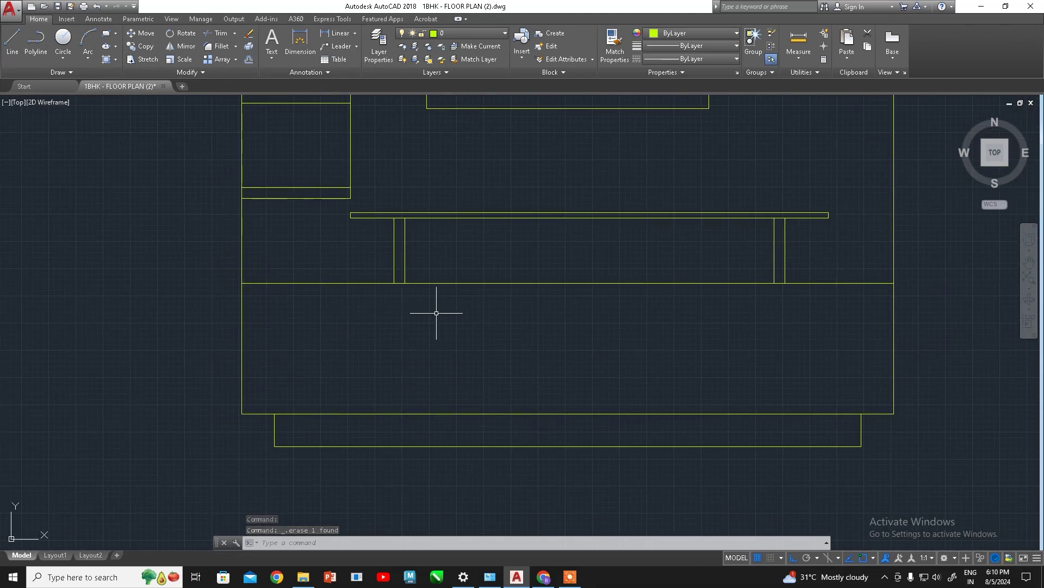
{"action": "middle_click_drag", "start_coordinate": [446, 305], "coordinate": [519, 298]}
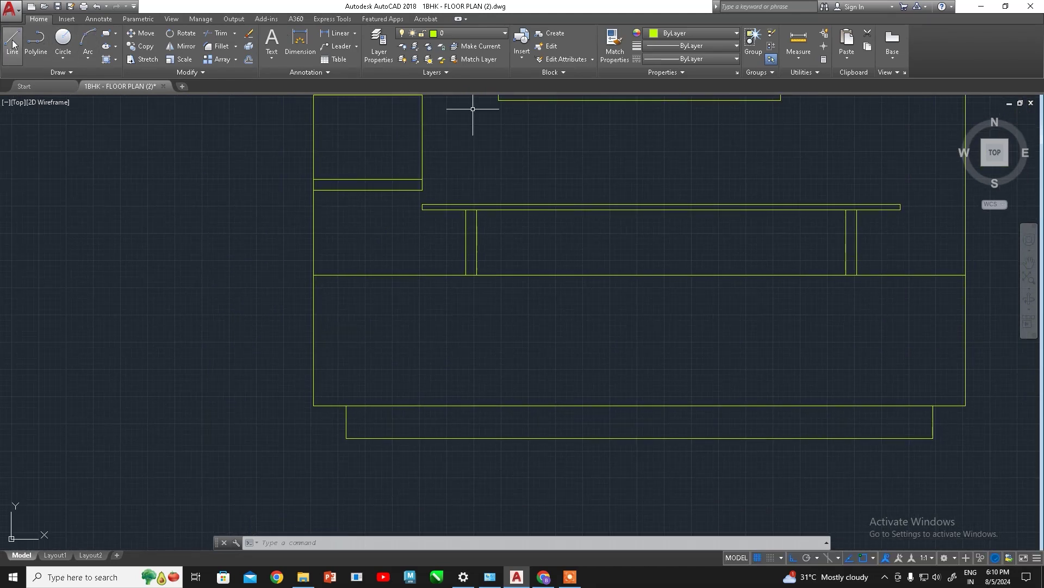
{"action": "left_click", "coordinate": [640, 275]}
{"action": "left_click", "coordinate": [639, 406]}
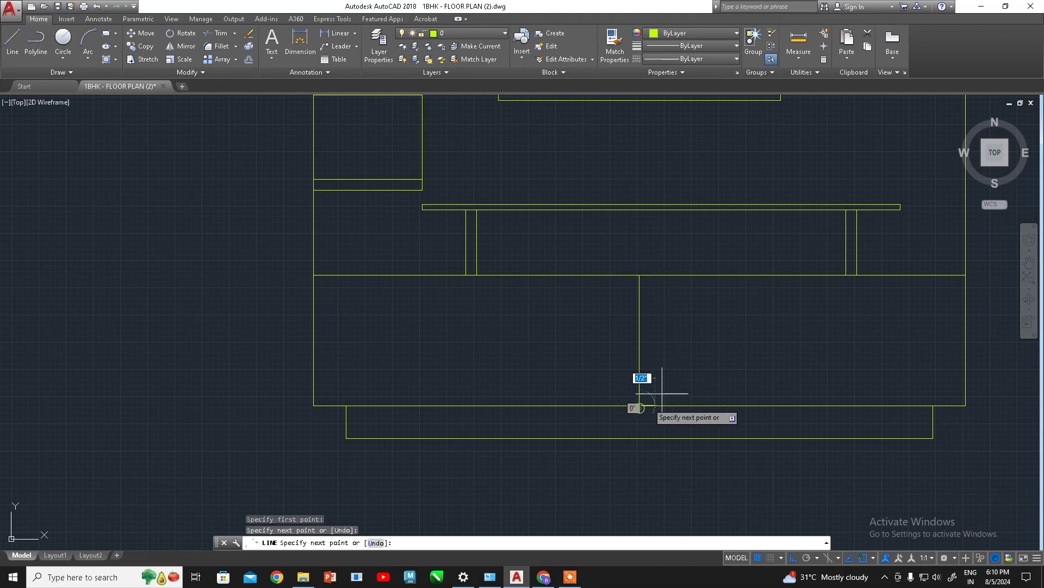
{"action": "key", "text": "Escape"}
Draw a second divider at the midpoint between the body's lower-left corner and the first divider
{"action": "middle_click_drag", "start_coordinate": [471, 402], "coordinate": [430, 386]}
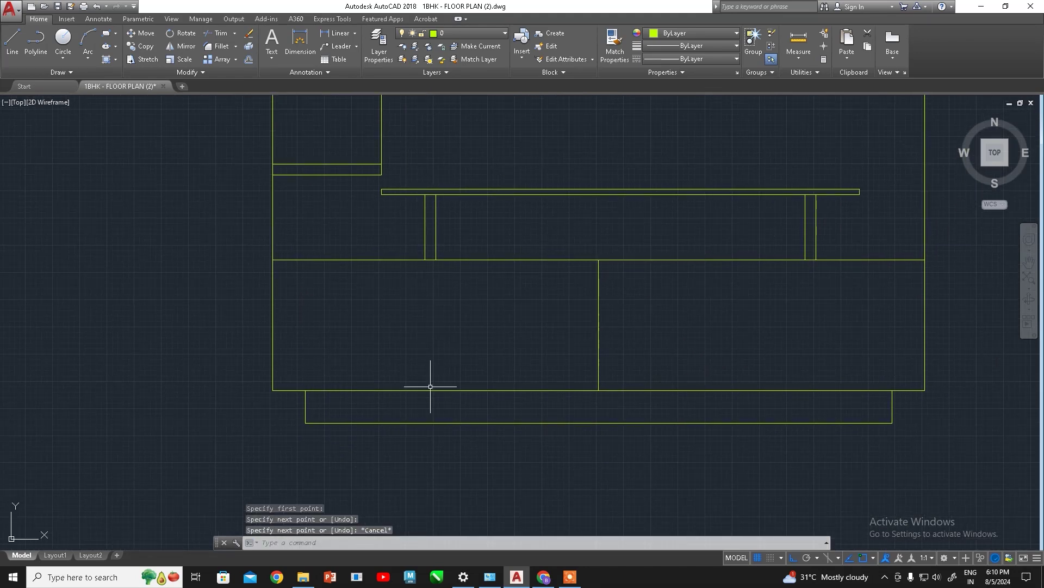
{"action": "left_click", "coordinate": [12, 40]}
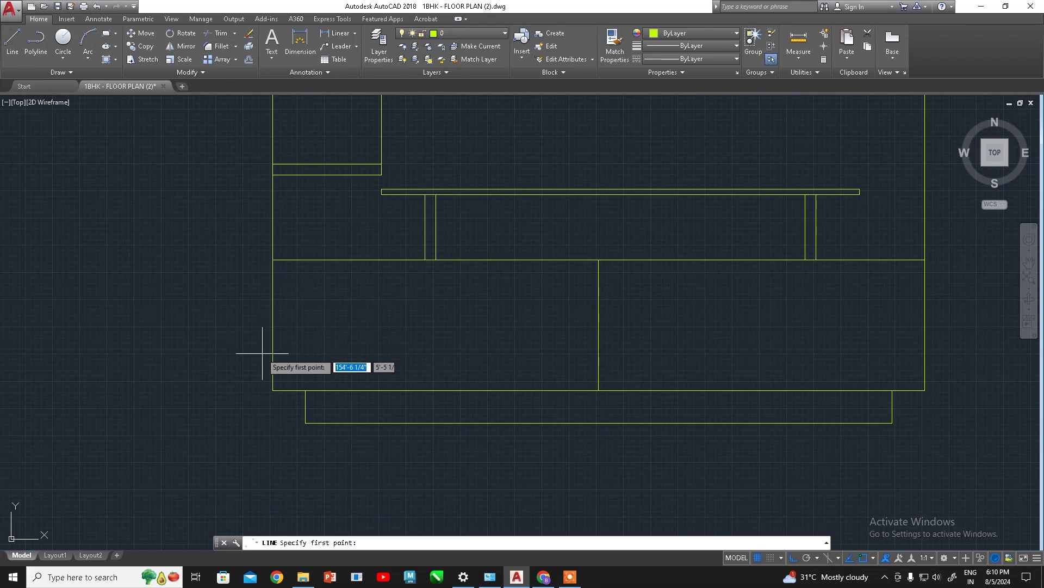
{"action": "right_click", "coordinate": [273, 390], "text": "shift"}
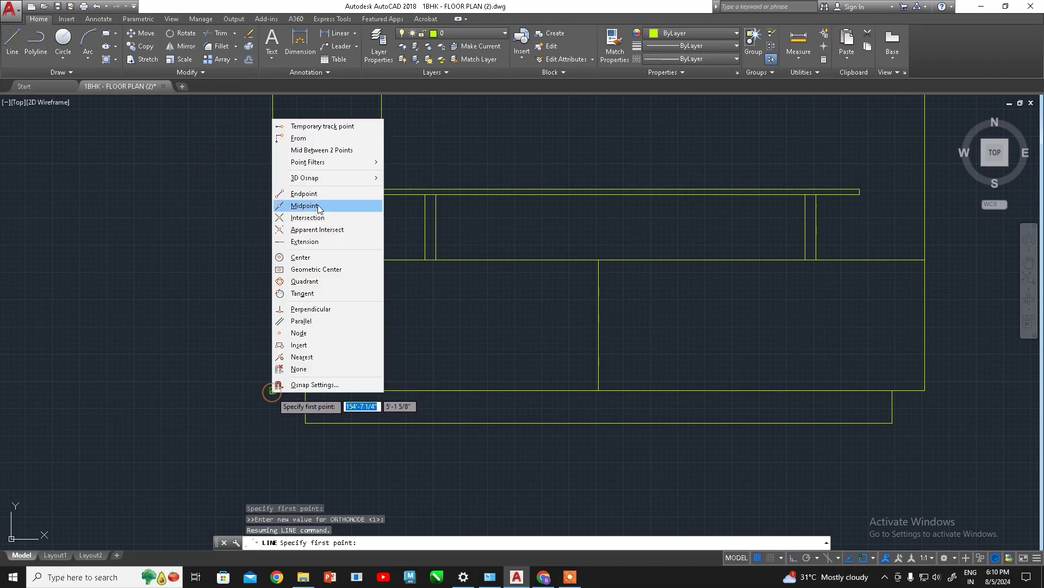
{"action": "left_click", "coordinate": [327, 150]}
{"action": "left_click", "coordinate": [272, 390]}
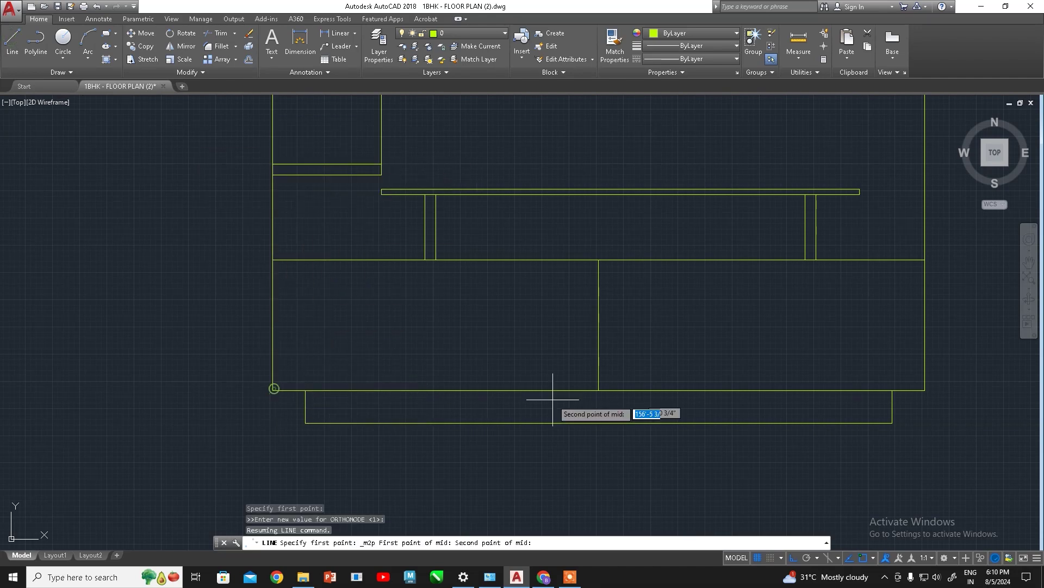
{"action": "left_click", "coordinate": [600, 389]}
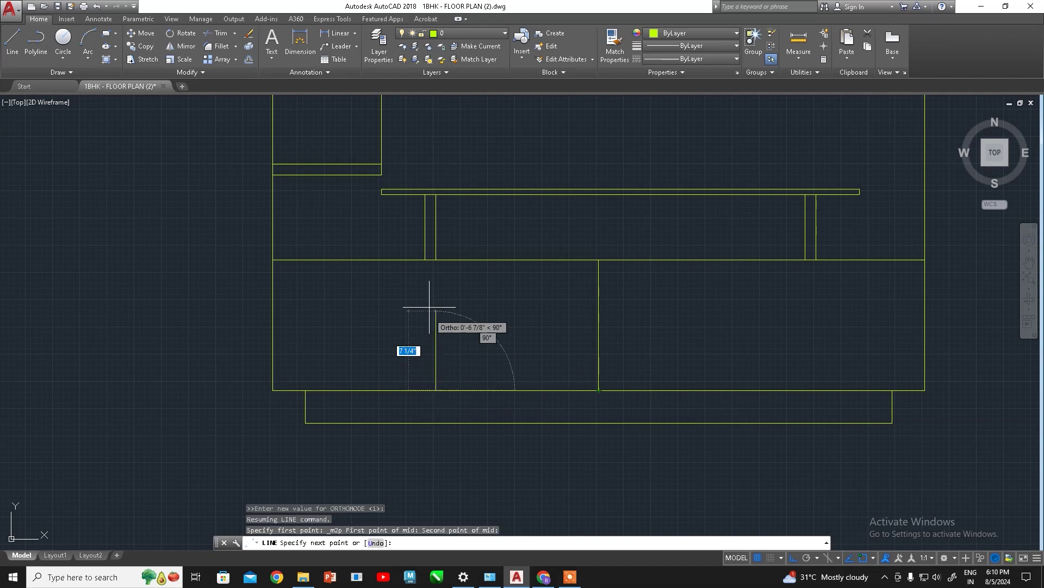
{"action": "left_click", "coordinate": [436, 260]}
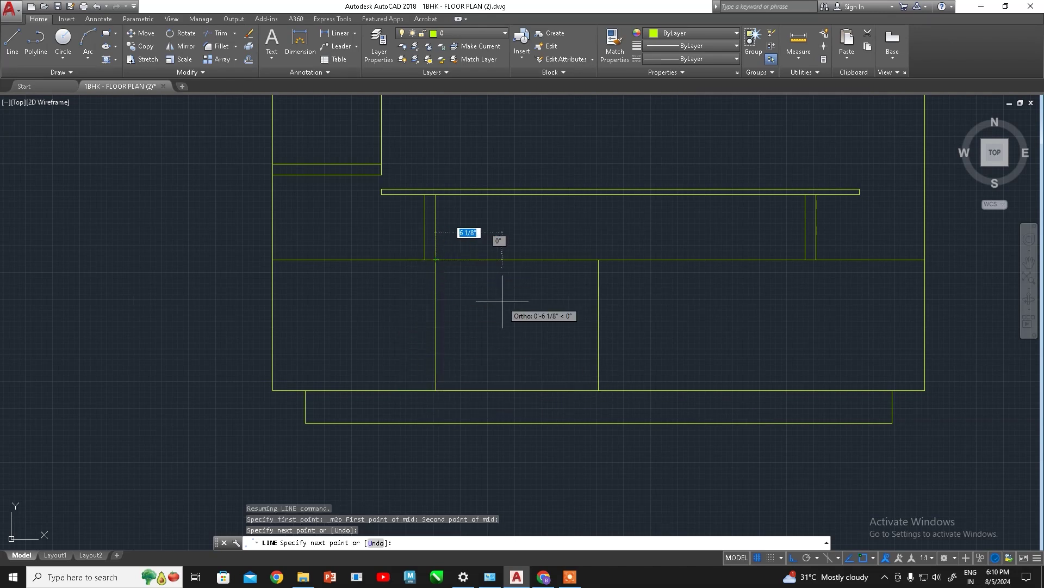
{"action": "key", "text": "Escape"}
{"action": "middle_click_drag", "start_coordinate": [464, 354], "coordinate": [451, 338]}
{"action": "mouse_move", "coordinate": [571, 324]}
{"action": "middle_mouse_down"}
{"action": "mouse_move", "coordinate": [457, 315]}
{"action": "mouse_move", "coordinate": [505, 320]}
{"action": "mouse_move", "coordinate": [473, 326]}
{"action": "middle_mouse_up"}
{"action": "key", "text": "Escape"}
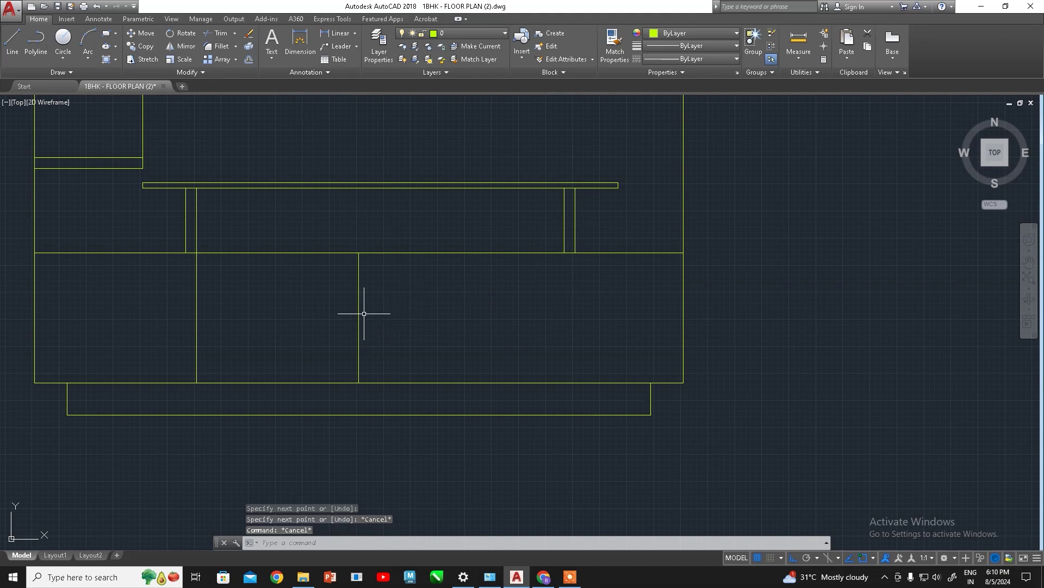
{"action": "key", "text": "Escape"}
Draw a vertical divider 12 inches left of the cabinet top's right corner
{"action": "type", "text": "o"}
{"action": "key", "text": "Return"}
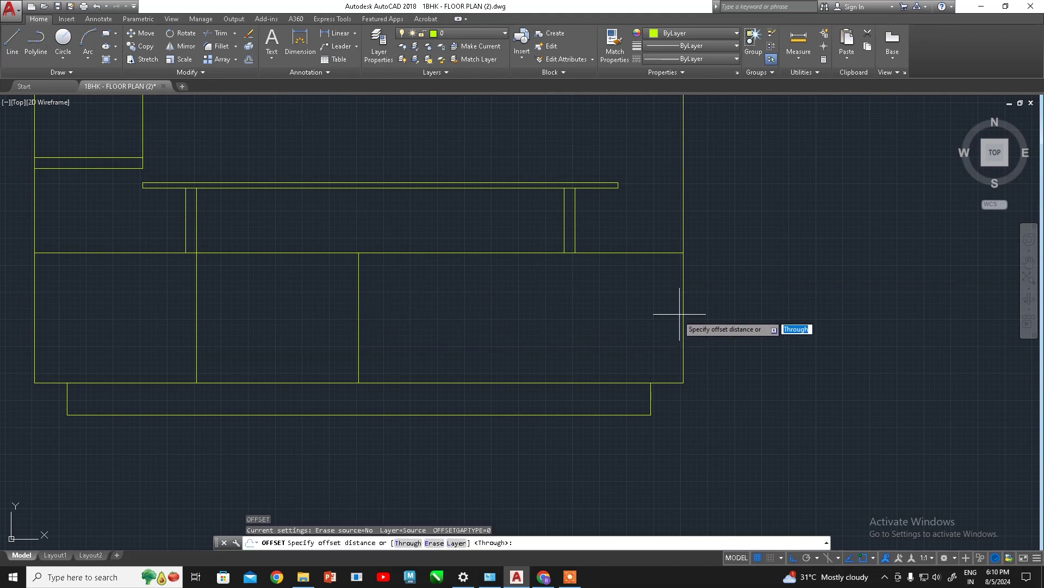
{"action": "key", "text": "Escape"}
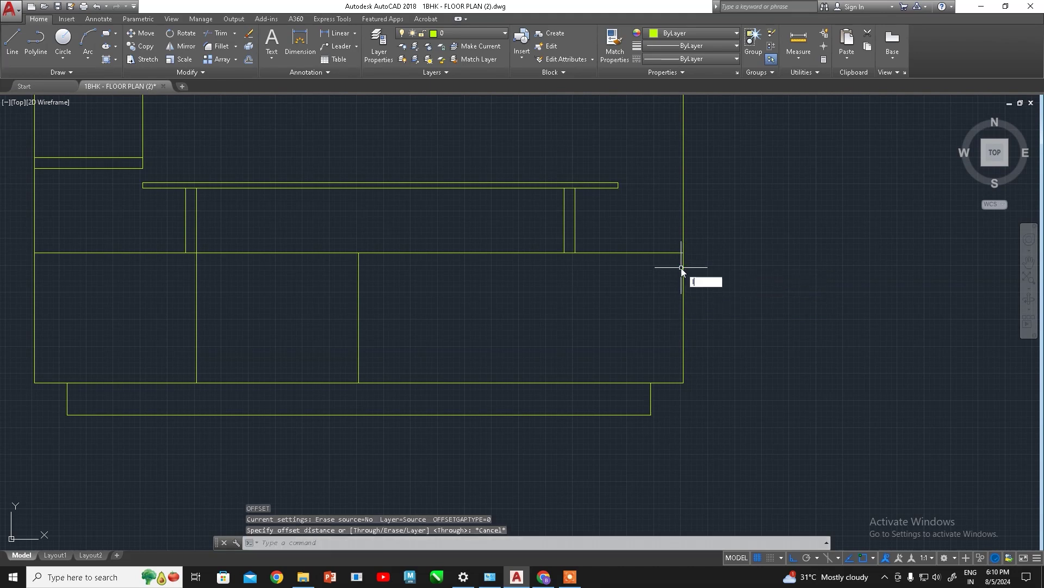
{"action": "type", "text": "l"}
{"action": "key", "text": "Return"}
{"action": "left_click", "coordinate": [683, 252]}
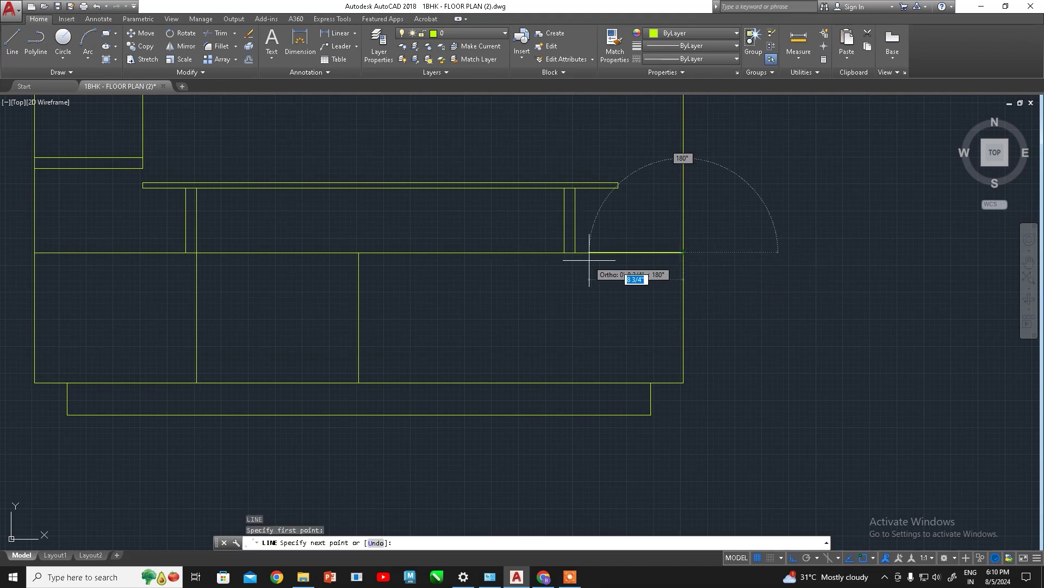
{"action": "type", "text": "12"}
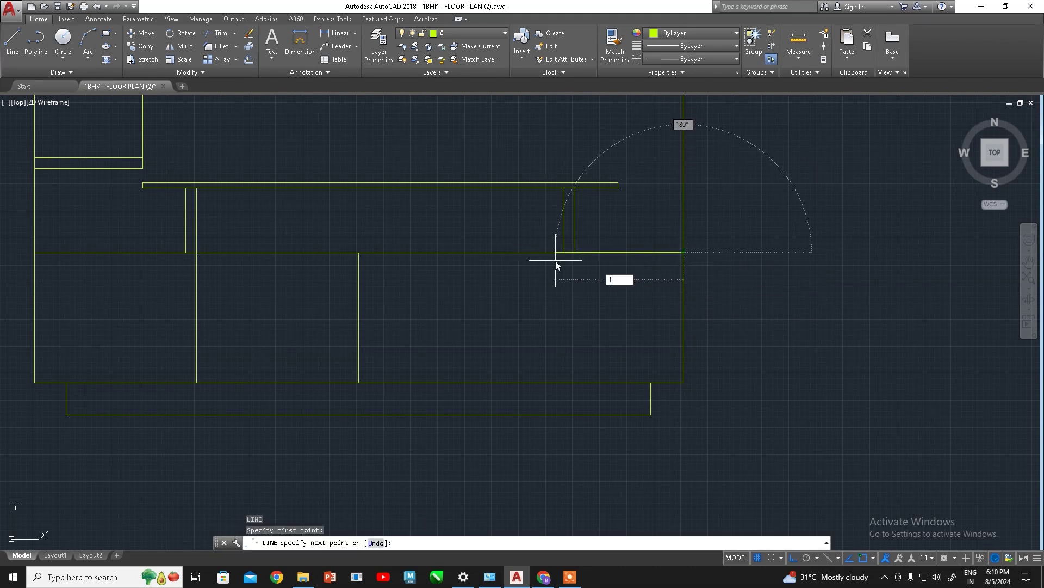
{"action": "key", "text": "Return"}
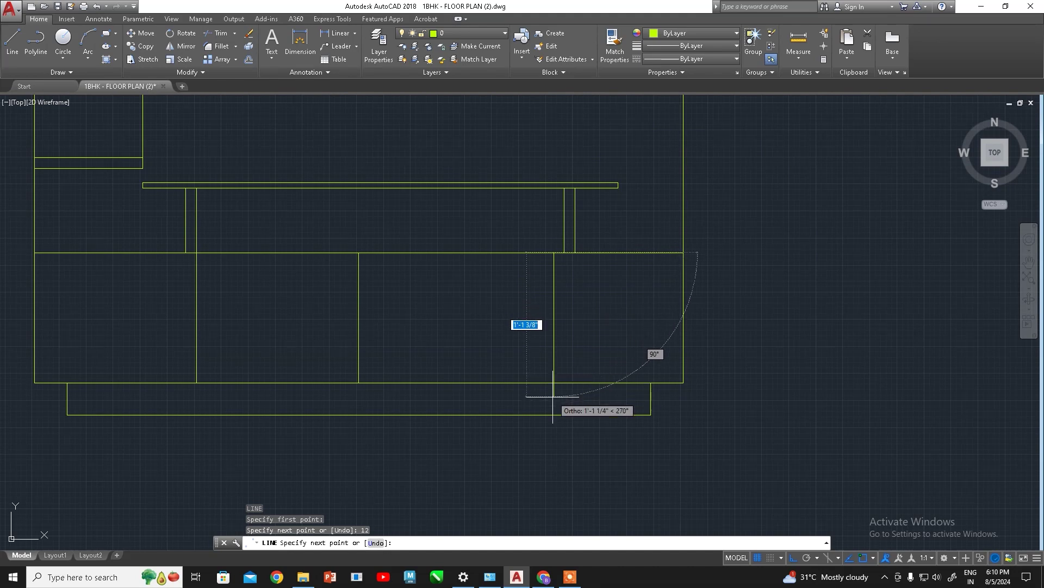
{"action": "left_click", "coordinate": [553, 396]}
{"action": "key", "text": "Escape"}
Delete the duplicate top segment and trim the new divider's overhang below the cabinet
{"action": "key", "text": "Escape"}
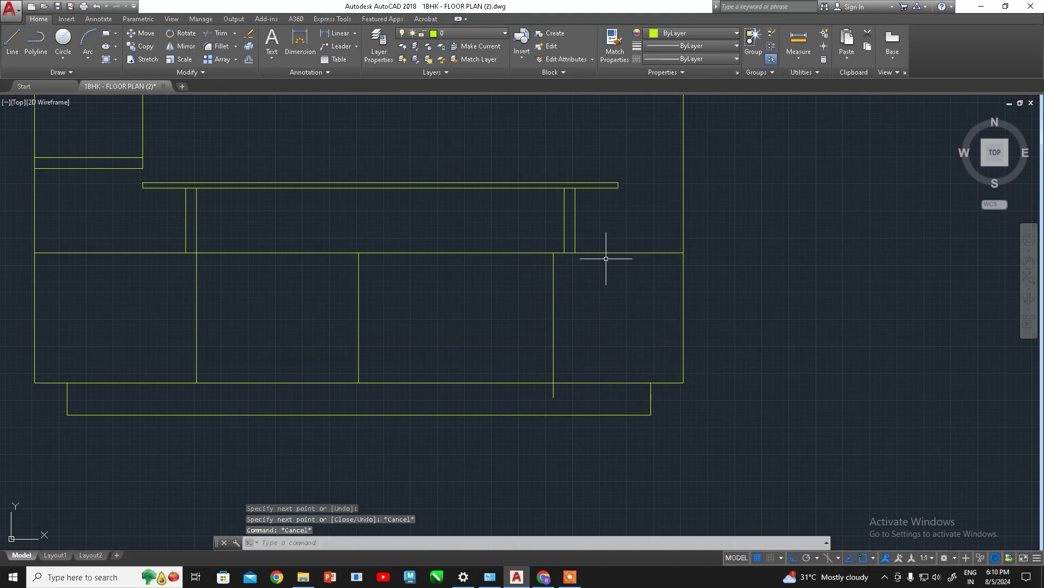
{"action": "left_click", "coordinate": [613, 252]}
{"action": "key", "text": "Delete"}
{"action": "key", "text": "Escape"}
{"action": "key", "text": "Return"}
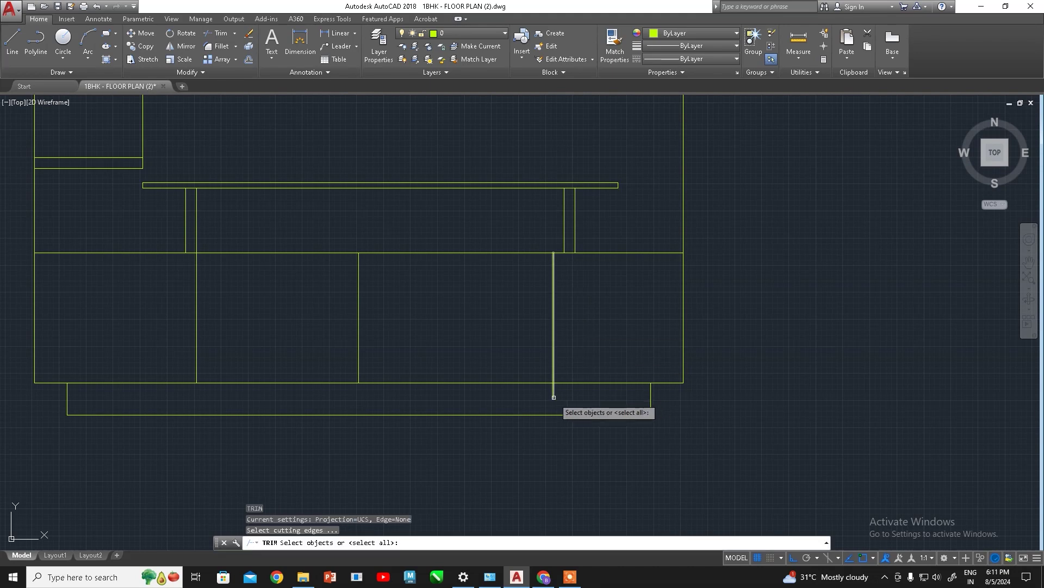
{"action": "key", "text": "Return"}
{"action": "left_click", "coordinate": [554, 393]}
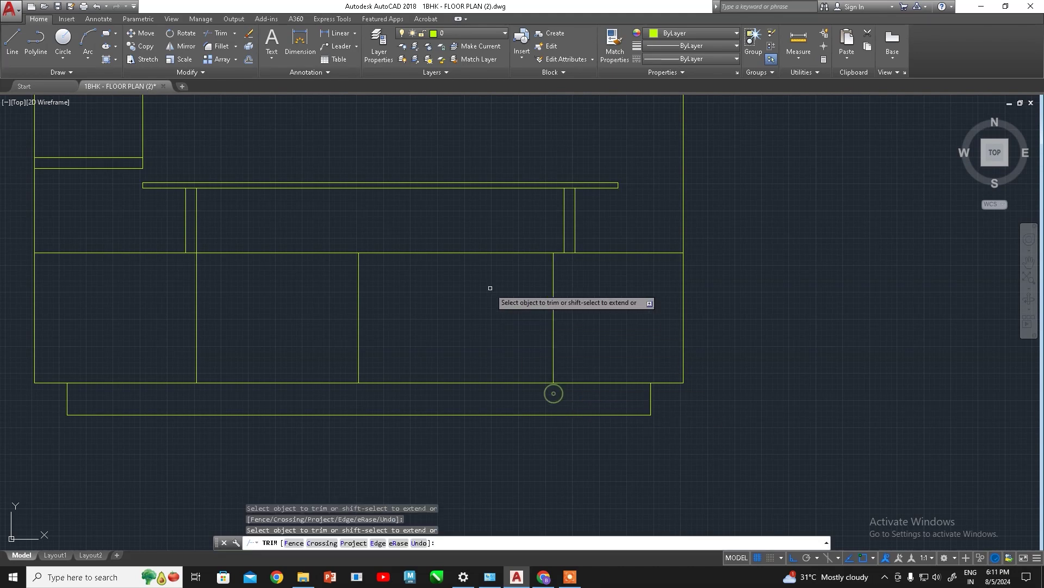
{"action": "key", "text": "Escape"}
Draw a horizontal shelf line between the new divider and the middle divider
{"action": "key", "text": "Return"}
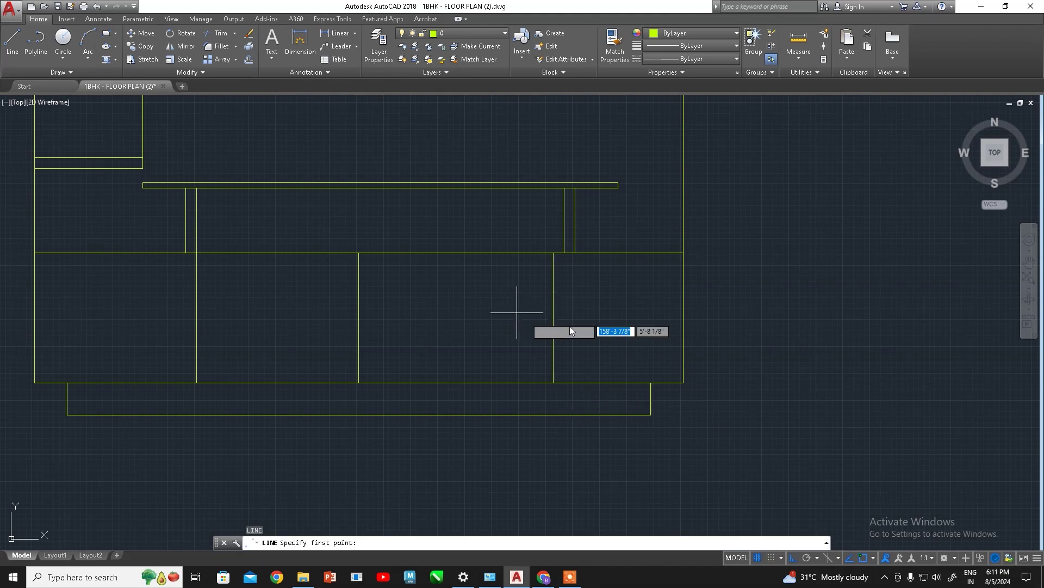
{"action": "left_click", "coordinate": [553, 319]}
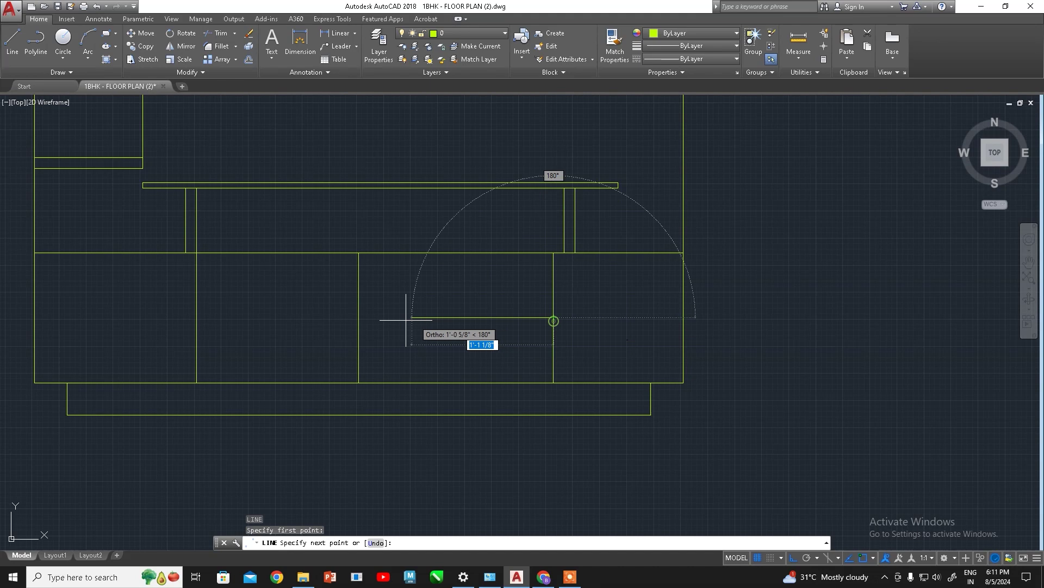
{"action": "left_click", "coordinate": [359, 318]}
{"action": "key", "text": "Escape"}
{"action": "scroll", "coordinate": [472, 312], "scroll_direction": "down", "scroll_amount": 3}
Zoom out and pan away from the TV unit elevation across the floor plan
{"action": "scroll", "coordinate": [443, 312], "scroll_direction": "up", "scroll_amount": 1}
{"action": "scroll", "coordinate": [501, 329], "scroll_direction": "up", "scroll_amount": 2}
{"action": "middle_click_drag", "start_coordinate": [483, 333], "coordinate": [529, 332]}
{"action": "scroll", "coordinate": [490, 316], "scroll_direction": "down", "scroll_amount": 1}
{"action": "scroll", "coordinate": [478, 303], "scroll_direction": "up", "scroll_amount": 1}
{"action": "mouse_move", "coordinate": [496, 296]}
{"action": "middle_mouse_down"}
{"action": "mouse_move", "coordinate": [422, 294]}
{"action": "mouse_move", "coordinate": [494, 261]}
{"action": "middle_mouse_up"}
{"action": "scroll", "coordinate": [423, 294], "scroll_direction": "up", "scroll_amount": 2}
{"action": "scroll", "coordinate": [423, 293], "scroll_direction": "down", "scroll_amount": 2}
{"action": "middle_click_drag", "start_coordinate": [363, 204], "coordinate": [363, 233]}
{"action": "middle_click_drag", "start_coordinate": [426, 279], "coordinate": [403, 317]}
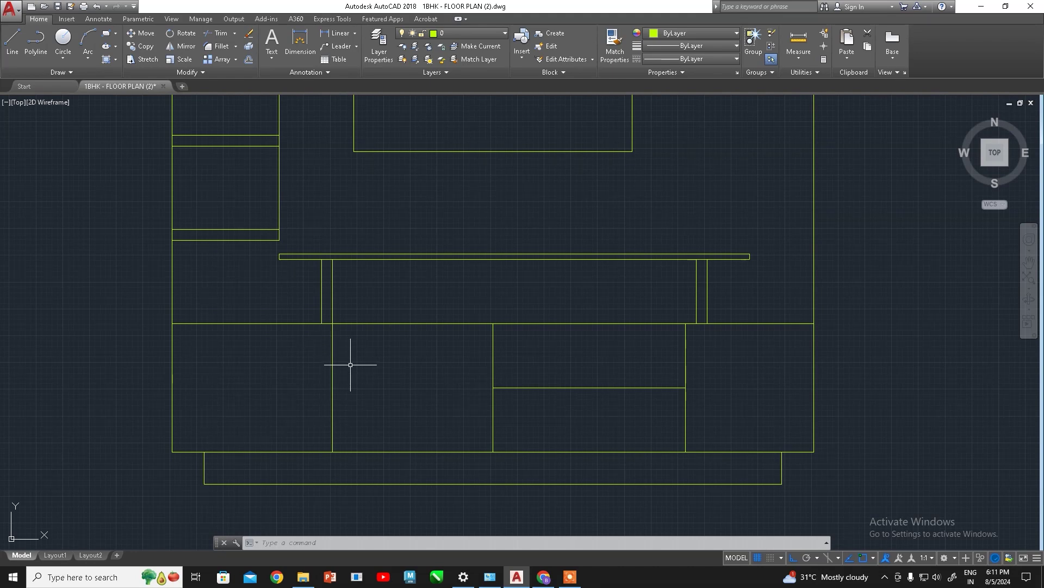
Zoom and pan to show the whole floor plan, settling on its upper-left rooms
{"action": "scroll", "coordinate": [380, 361], "scroll_direction": "down", "scroll_amount": 2}
{"action": "scroll", "coordinate": [479, 396], "scroll_direction": "down", "scroll_amount": 2}
{"action": "scroll", "coordinate": [504, 396], "scroll_direction": "up", "scroll_amount": 4}
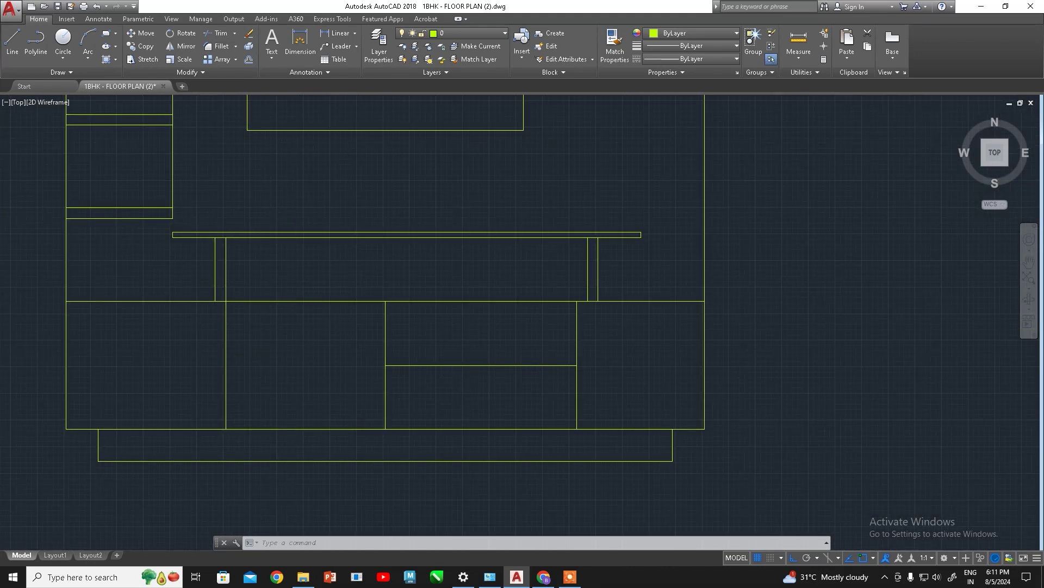
{"action": "scroll", "coordinate": [442, 350], "scroll_direction": "up", "scroll_amount": 4}
{"action": "scroll", "coordinate": [440, 348], "scroll_direction": "down", "scroll_amount": 4}
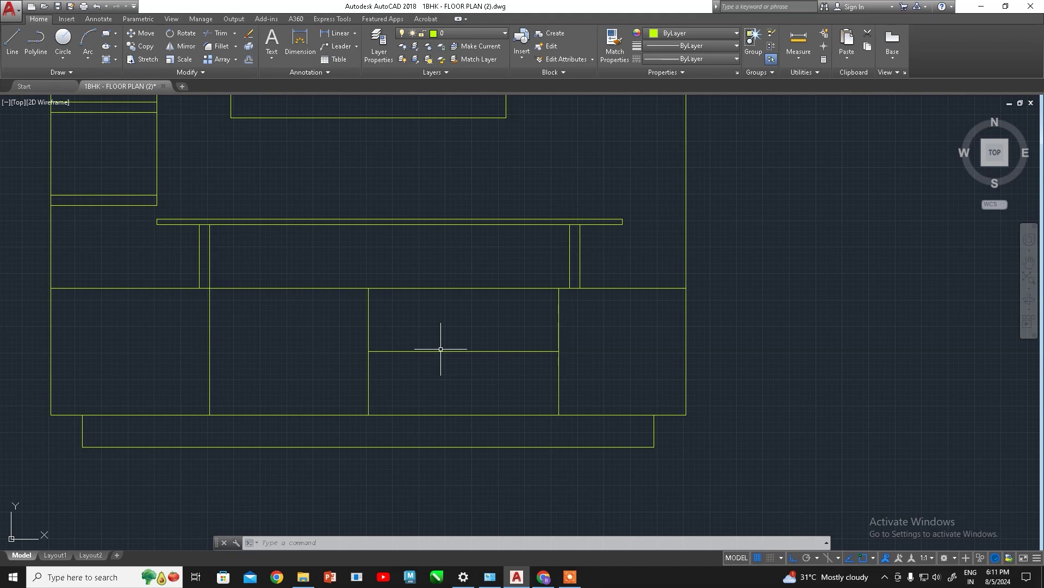
{"action": "scroll", "coordinate": [704, 303], "scroll_direction": "down", "scroll_amount": 3}
{"action": "scroll", "coordinate": [602, 326], "scroll_direction": "down", "scroll_amount": 2}
{"action": "scroll", "coordinate": [555, 297], "scroll_direction": "down", "scroll_amount": 2}
{"action": "scroll", "coordinate": [555, 298], "scroll_direction": "up", "scroll_amount": 2}
{"action": "middle_click_drag", "start_coordinate": [552, 345], "coordinate": [585, 308]}
{"action": "scroll", "coordinate": [478, 350], "scroll_direction": "down", "scroll_amount": 4}
{"action": "scroll", "coordinate": [408, 208], "scroll_direction": "up", "scroll_amount": 2}
{"action": "scroll", "coordinate": [576, 261], "scroll_direction": "down", "scroll_amount": 3}
{"action": "scroll", "coordinate": [252, 222], "scroll_direction": "up", "scroll_amount": 2}
{"action": "scroll", "coordinate": [310, 228], "scroll_direction": "up", "scroll_amount": 3}
{"action": "middle_click_drag", "start_coordinate": [310, 228], "coordinate": [287, 219]}
Copy the wardrobe cabinet into empty space to the right of the drawing
{"action": "left_click", "coordinate": [324, 149]}
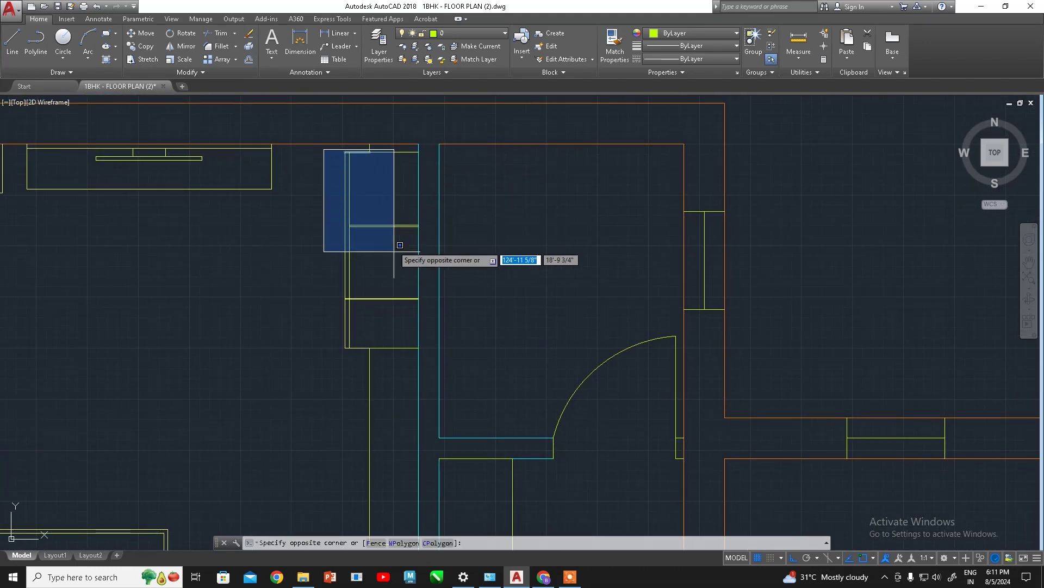
{"action": "left_click", "coordinate": [422, 362]}
{"action": "scroll", "coordinate": [484, 226], "scroll_direction": "down", "scroll_amount": 2}
{"action": "mouse_move", "coordinate": [483, 226]}
{"action": "middle_mouse_down"}
{"action": "mouse_move", "coordinate": [533, 253]}
{"action": "mouse_move", "coordinate": [476, 248]}
{"action": "middle_mouse_up"}
{"action": "middle_click_drag", "start_coordinate": [420, 227], "coordinate": [297, 212]}
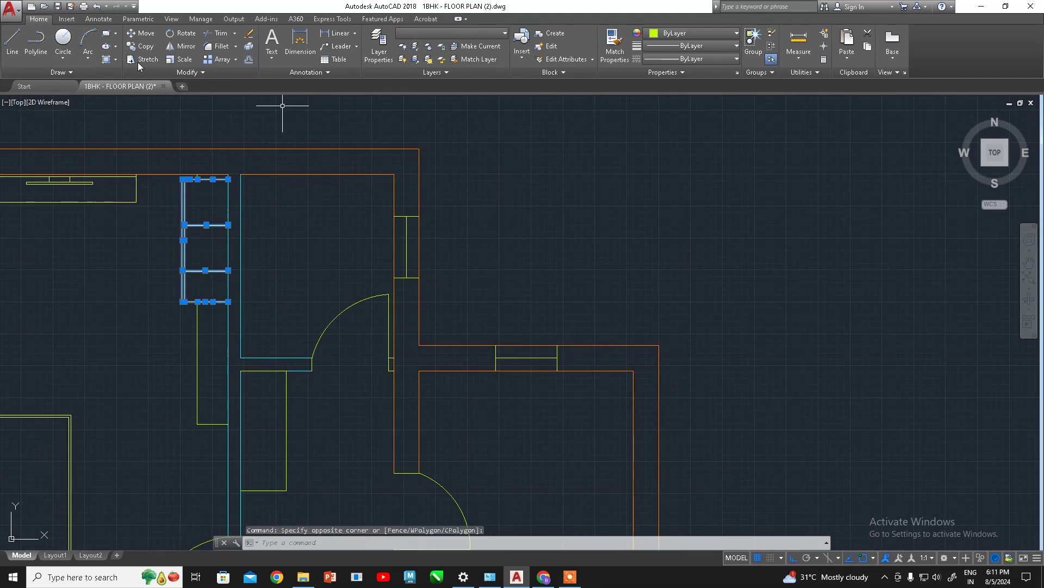
{"action": "left_click", "coordinate": [147, 47]}
{"action": "left_click", "coordinate": [183, 179]}
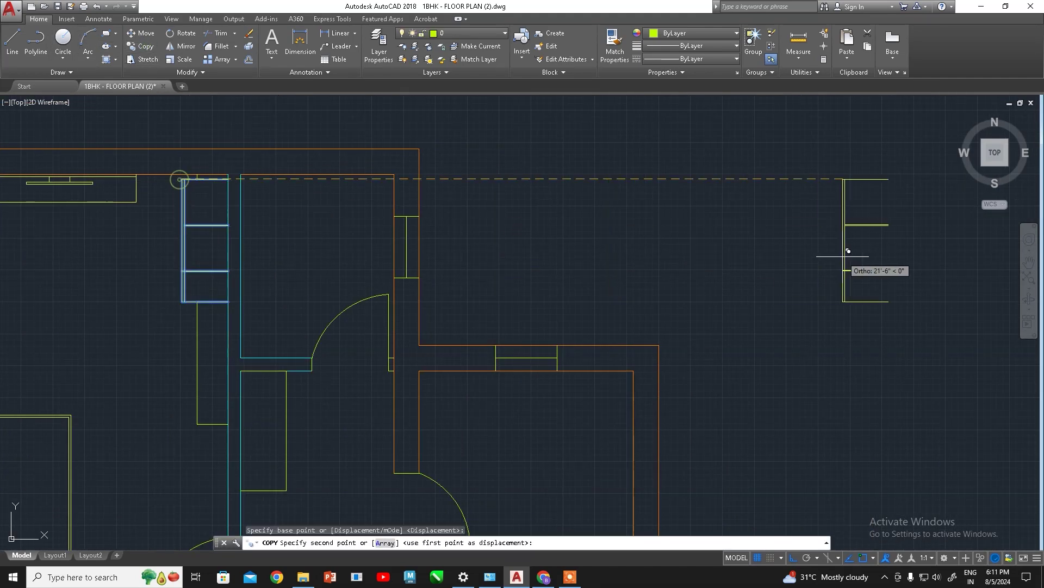
{"action": "middle_click_drag", "start_coordinate": [843, 258], "coordinate": [439, 258]}
{"action": "left_click", "coordinate": [520, 271]}
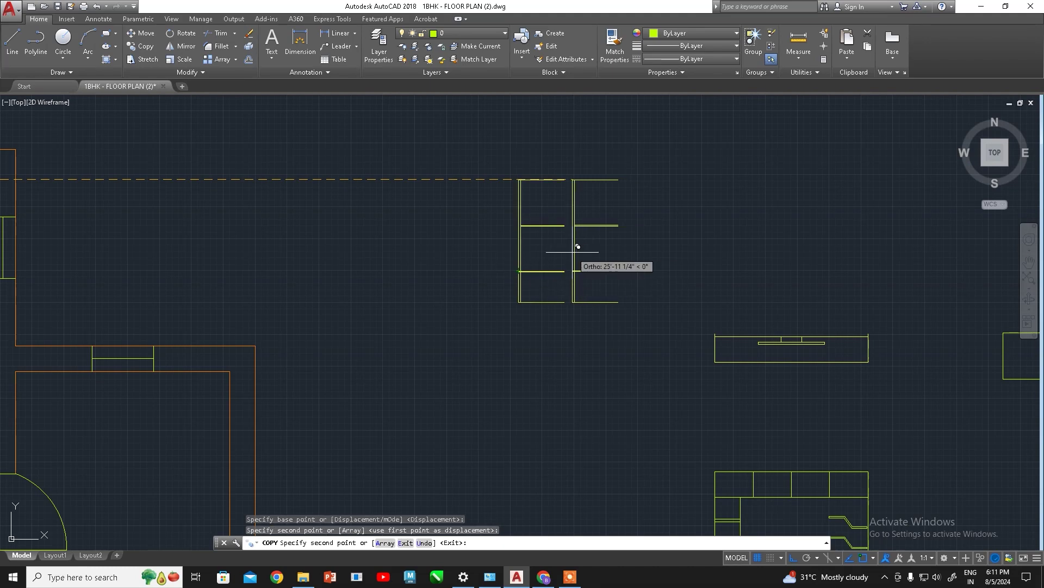
{"action": "key", "text": "Escape"}
Rotate the copied cabinet about its bottom-left corner so its shelves lie flat
{"action": "left_click", "coordinate": [624, 145]}
{"action": "left_click", "coordinate": [433, 360]}
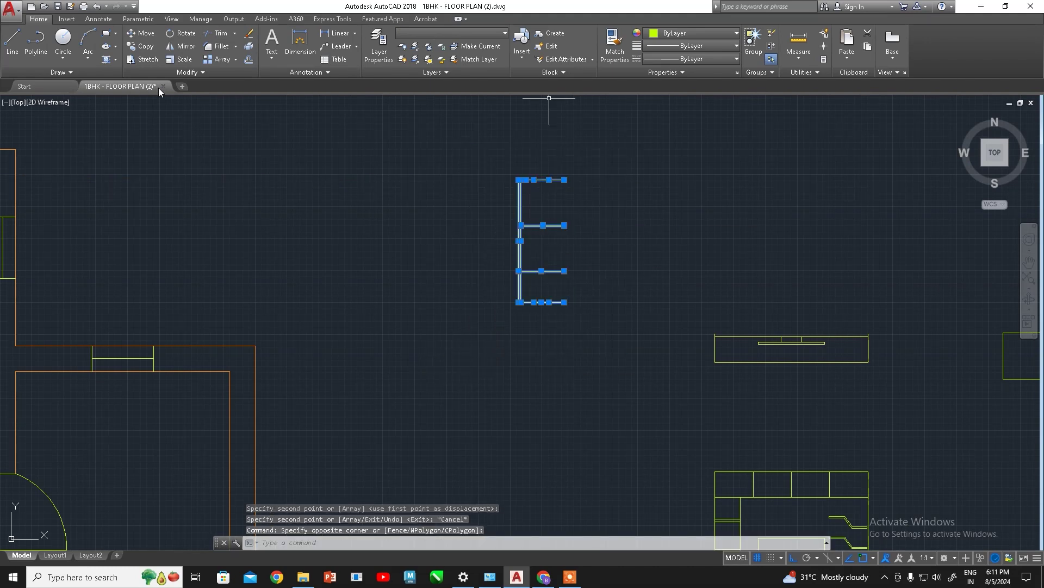
{"action": "left_click", "coordinate": [188, 35]}
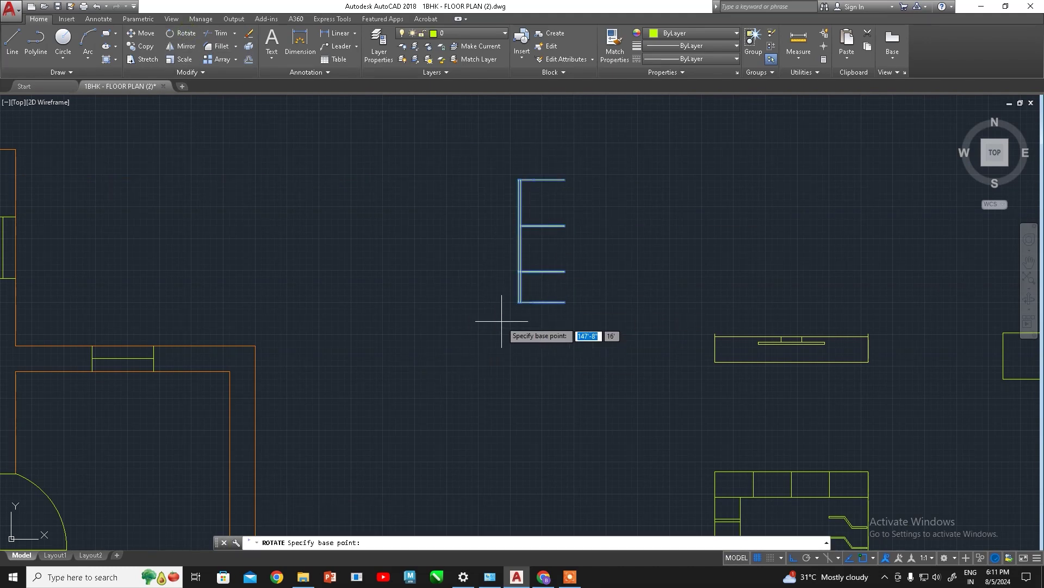
{"action": "left_click", "coordinate": [519, 302]}
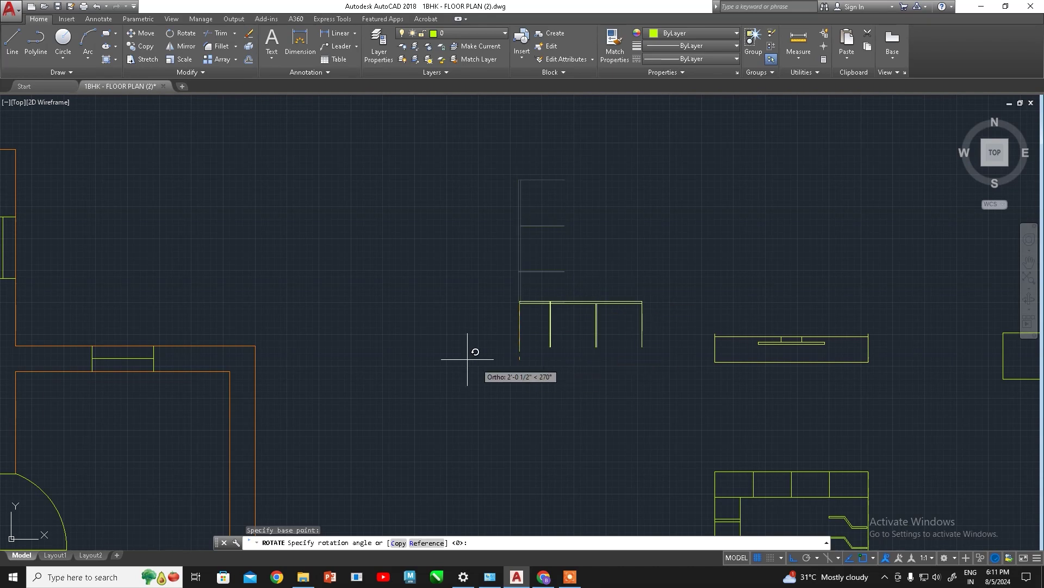
{"action": "key", "text": "Escape"}
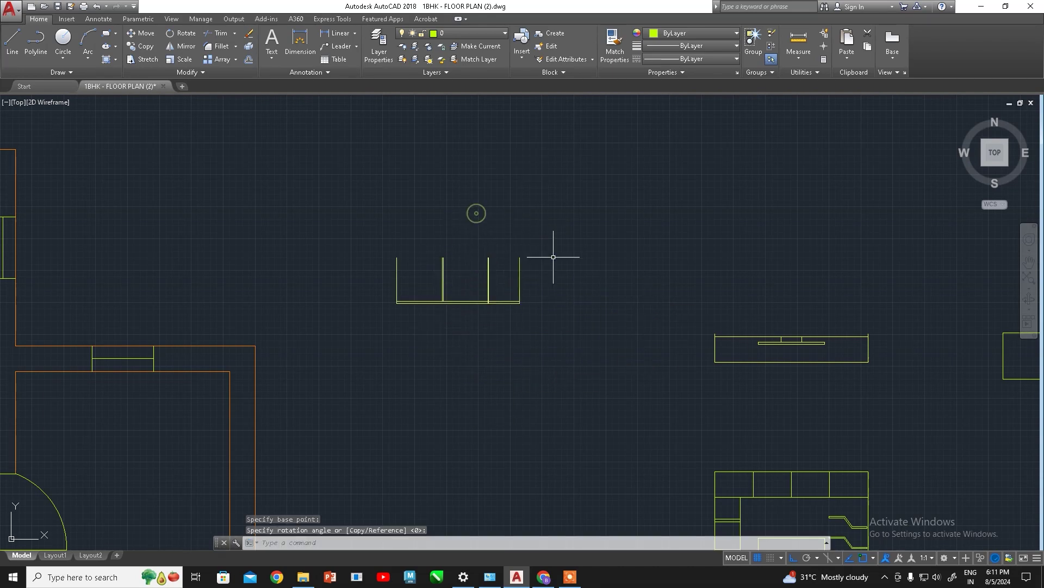
Move the rotated cabinet over beside the TV unit elevation
{"action": "left_click", "coordinate": [560, 226]}
{"action": "left_click", "coordinate": [342, 372]}
{"action": "key", "text": "Return"}
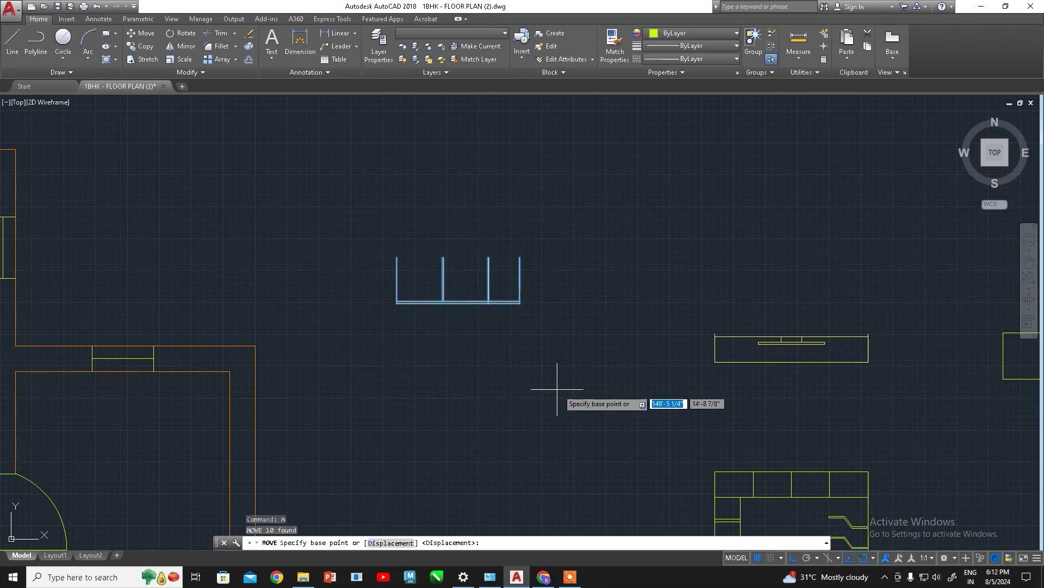
{"action": "middle_click_drag", "start_coordinate": [538, 315], "coordinate": [454, 243]}
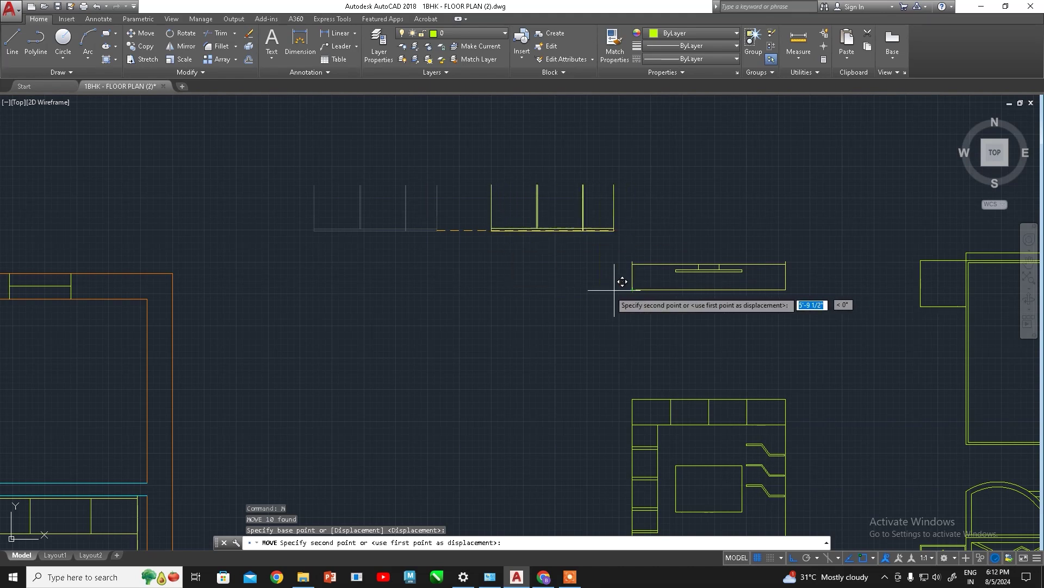
{"action": "left_click", "coordinate": [523, 293]}
{"action": "scroll", "coordinate": [503, 256], "scroll_direction": "up", "scroll_amount": 5}
{"action": "scroll", "coordinate": [532, 240], "scroll_direction": "down", "scroll_amount": 2}
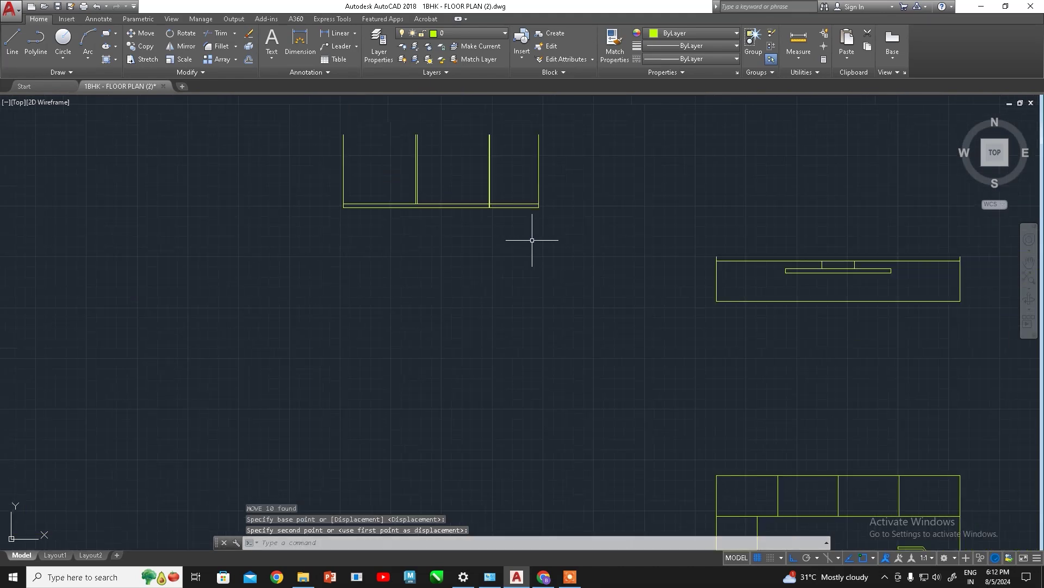
Shift the rotated cabinet lower in the drawing and frame the loft elevation
{"action": "left_click", "coordinate": [598, 117]}
{"action": "left_click", "coordinate": [308, 245]}
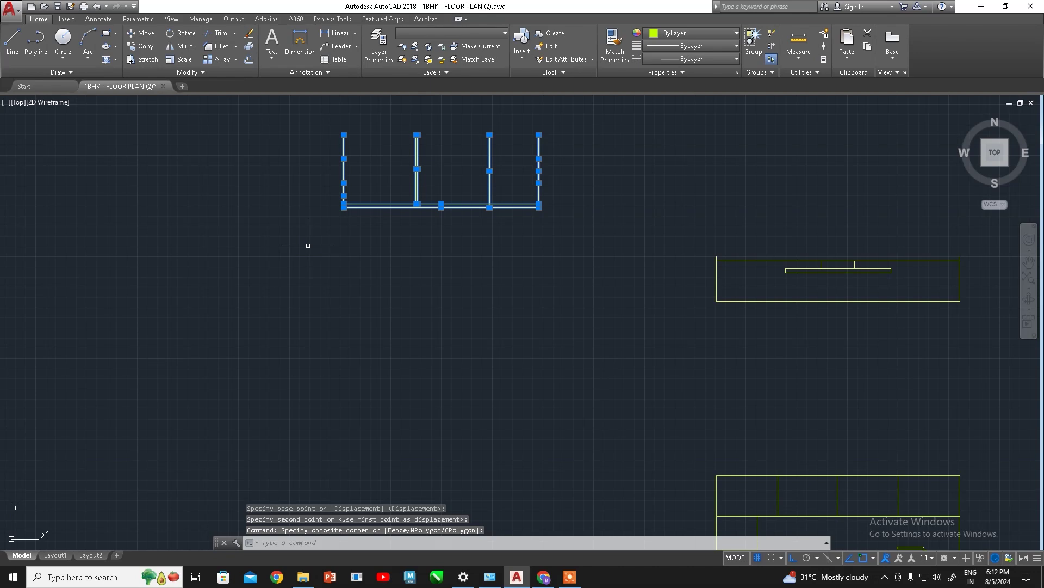
{"action": "type", "text": "M"}
{"action": "key", "text": "Return"}
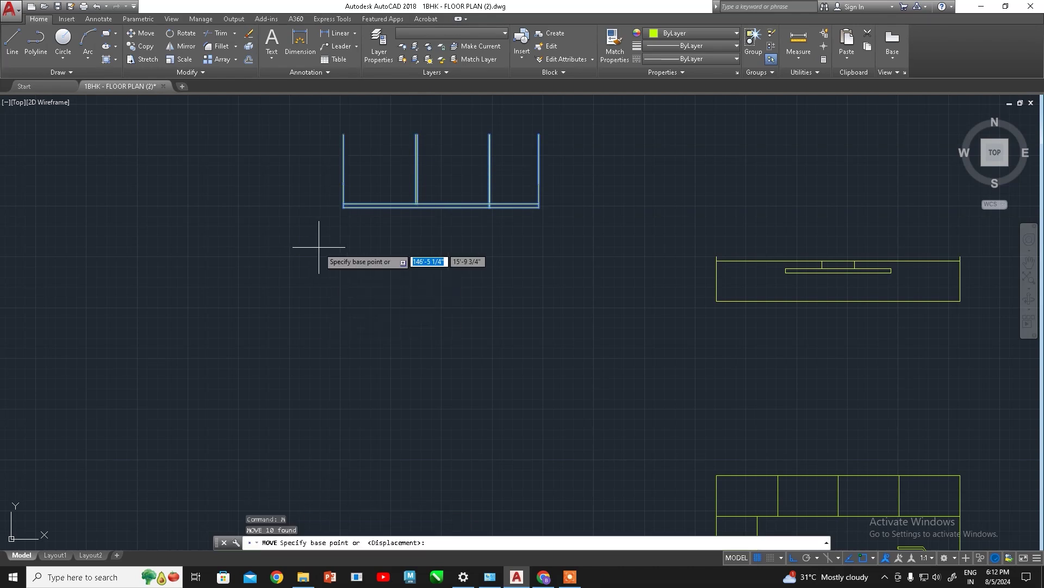
{"action": "left_click", "coordinate": [538, 207]}
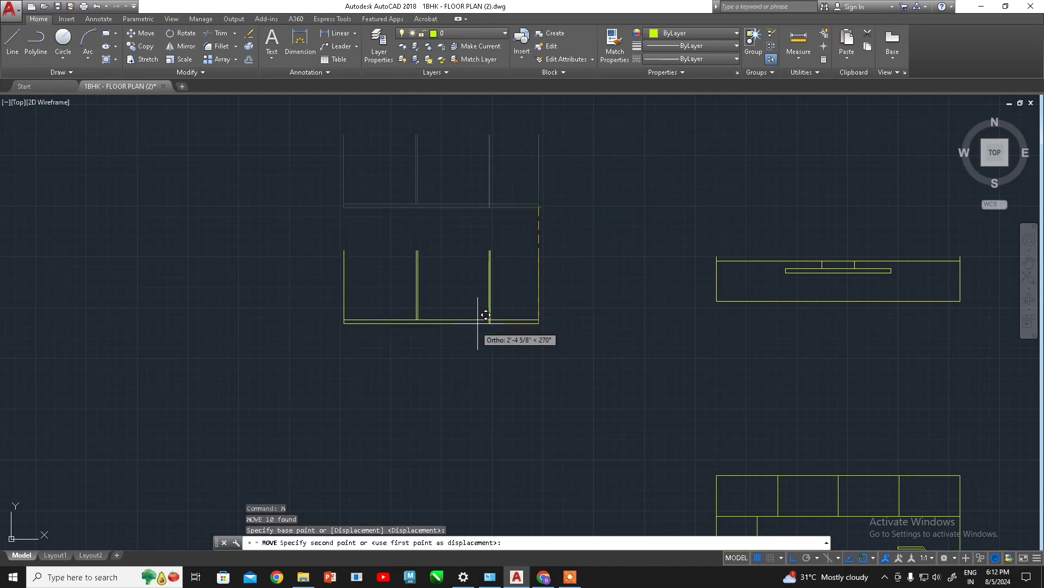
{"action": "left_click", "coordinate": [483, 301]}
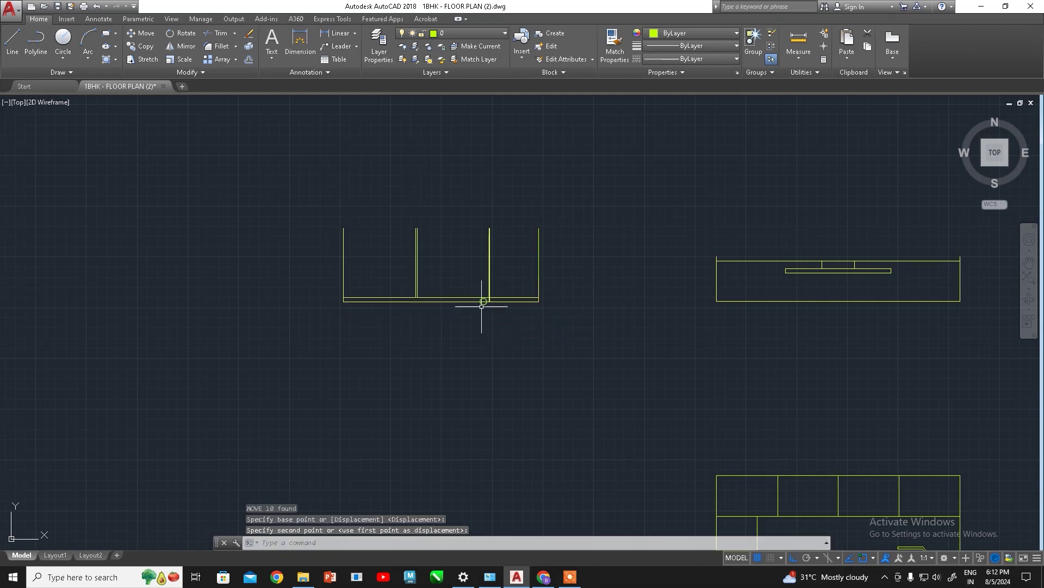
{"action": "scroll", "coordinate": [479, 346], "scroll_direction": "down", "scroll_amount": 3}
{"action": "scroll", "coordinate": [434, 415], "scroll_direction": "up", "scroll_amount": 5}
{"action": "middle_click_drag", "start_coordinate": [480, 247], "coordinate": [457, 372]}
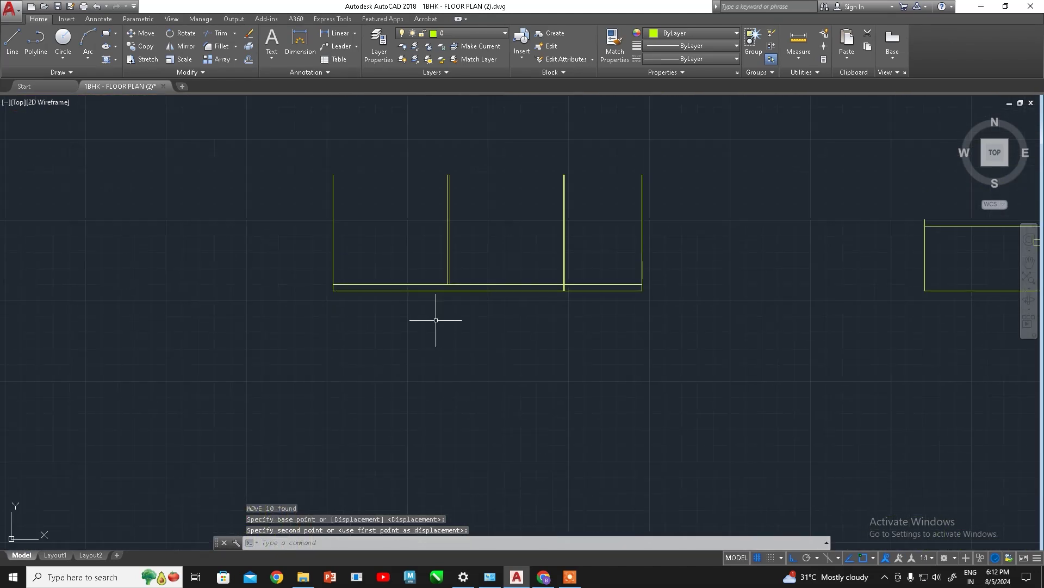
Draw a line across the loft's top-left and top-right corners to close its top
{"action": "left_click", "coordinate": [13, 44]}
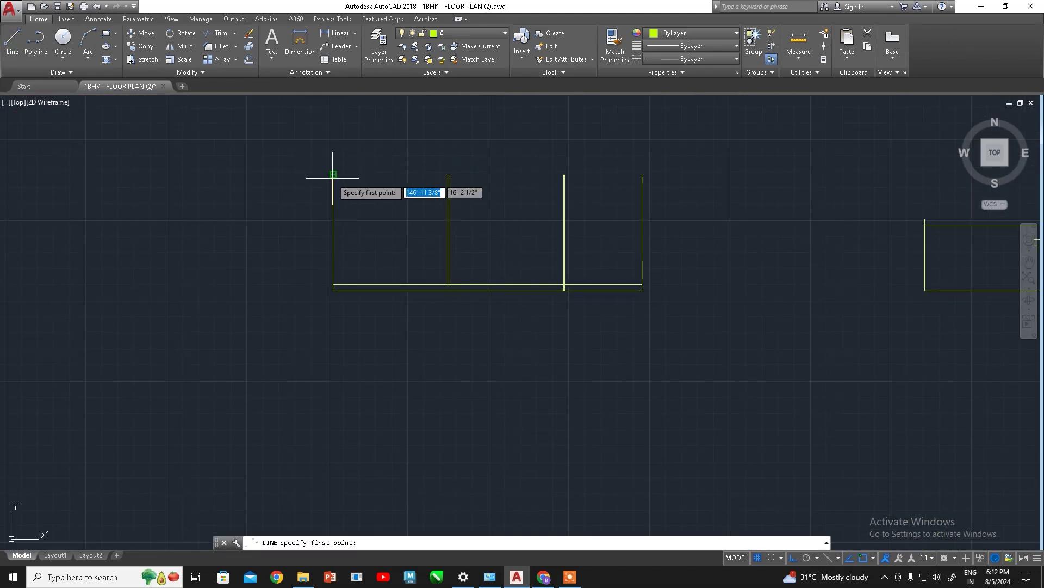
{"action": "left_click", "coordinate": [333, 174]}
{"action": "left_click", "coordinate": [642, 174]}
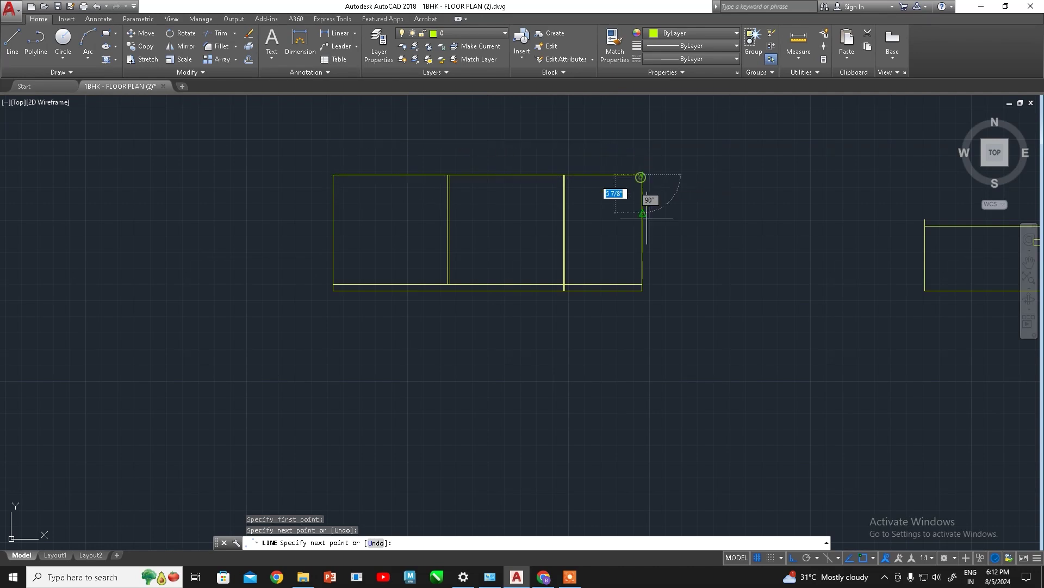
{"action": "key", "text": "Escape"}
{"action": "scroll", "coordinate": [501, 317], "scroll_direction": "down", "scroll_amount": 2}
{"action": "scroll", "coordinate": [834, 202], "scroll_direction": "down", "scroll_amount": 2}
{"action": "scroll", "coordinate": [588, 292], "scroll_direction": "up", "scroll_amount": 1}
{"action": "scroll", "coordinate": [501, 274], "scroll_direction": "up", "scroll_amount": 2}
{"action": "scroll", "coordinate": [499, 280], "scroll_direction": "down", "scroll_amount": 4}
{"action": "scroll", "coordinate": [476, 269], "scroll_direction": "up", "scroll_amount": 2}
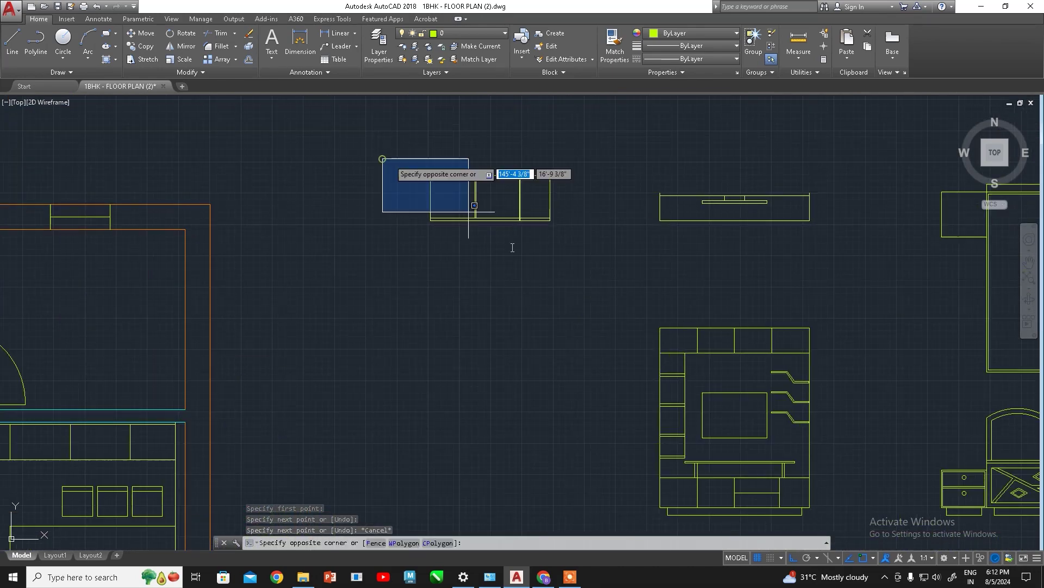
Copy the three-panel loft to the left of the original, using its bottom-right corner as base
{"action": "left_click", "coordinate": [608, 250]}
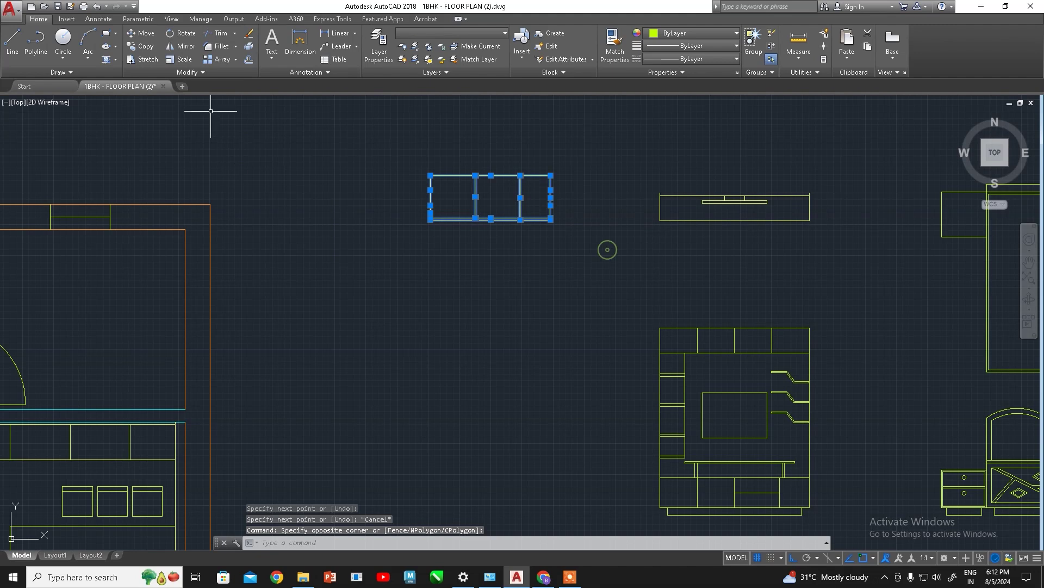
{"action": "left_click", "coordinate": [146, 48]}
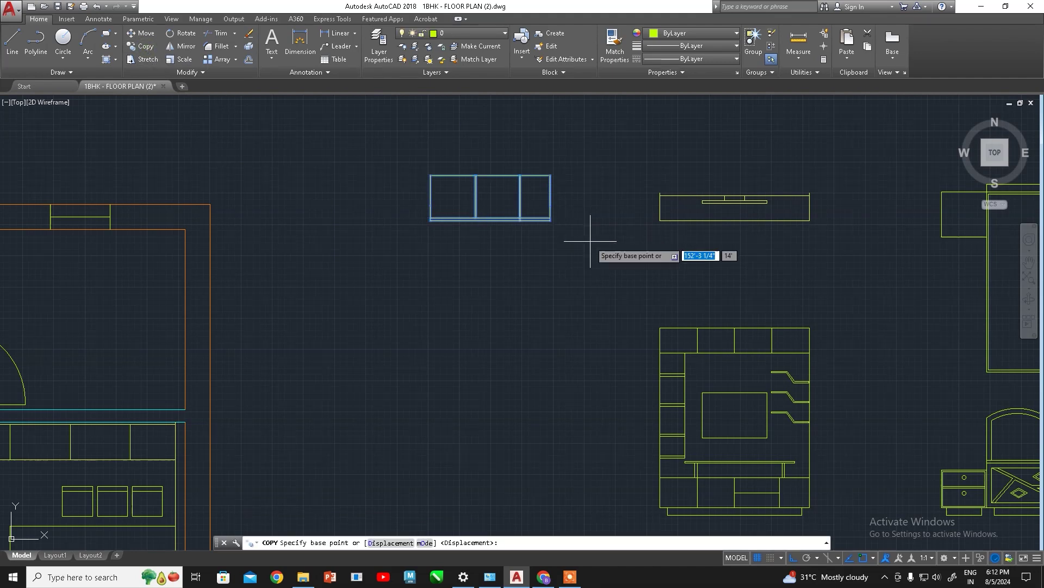
{"action": "left_click", "coordinate": [551, 219]}
{"action": "left_click", "coordinate": [417, 237]}
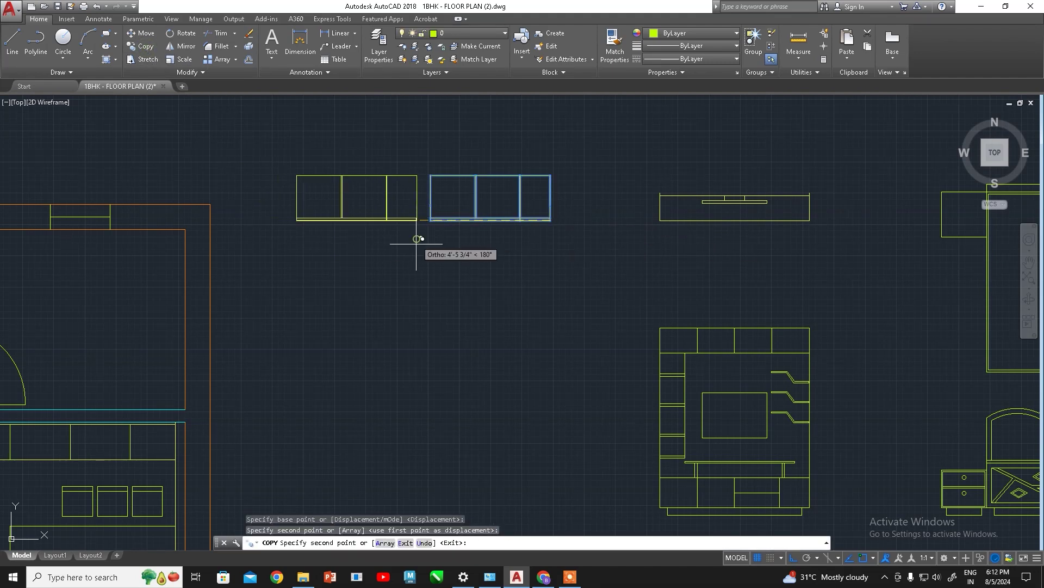
{"action": "key", "text": "Escape"}
Select both lofts and shift them slightly down together as a pair
{"action": "middle_click_drag", "start_coordinate": [475, 268], "coordinate": [483, 310]}
{"action": "left_click", "coordinate": [272, 198]}
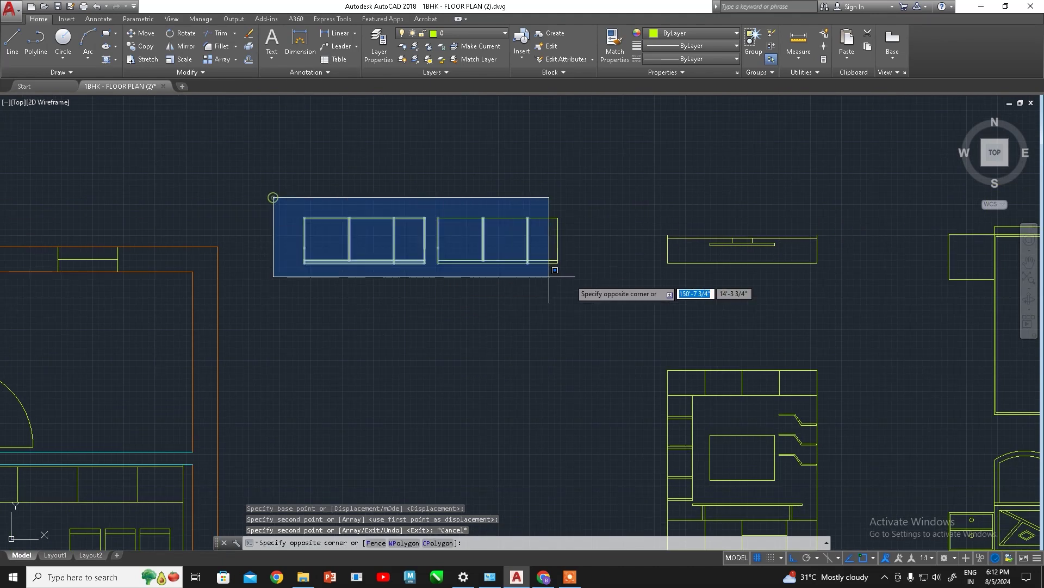
{"action": "left_click", "coordinate": [591, 295]}
{"action": "key", "text": "Return"}
{"action": "left_click", "coordinate": [558, 262]}
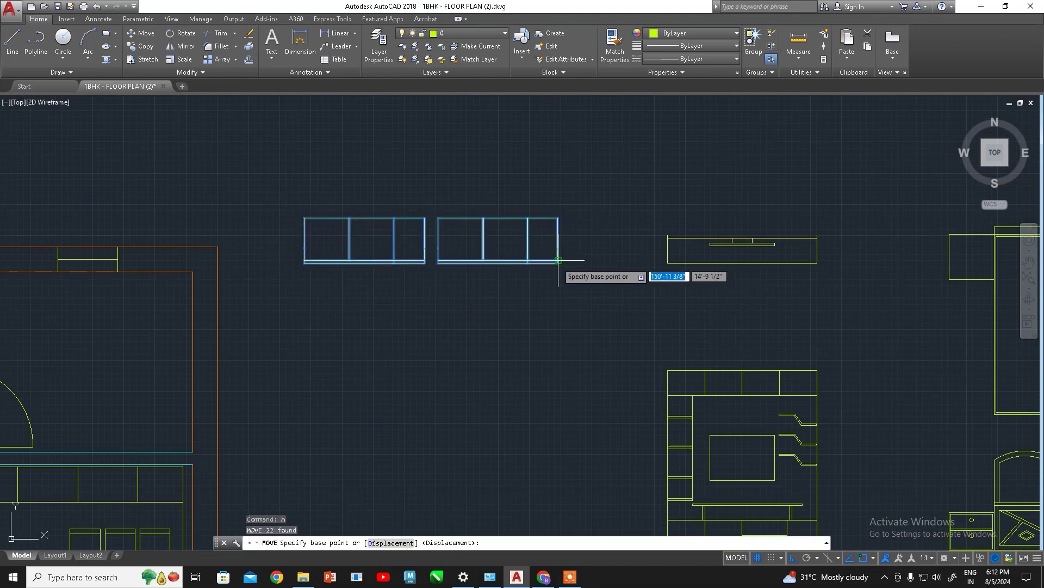
{"action": "key", "text": "Escape"}
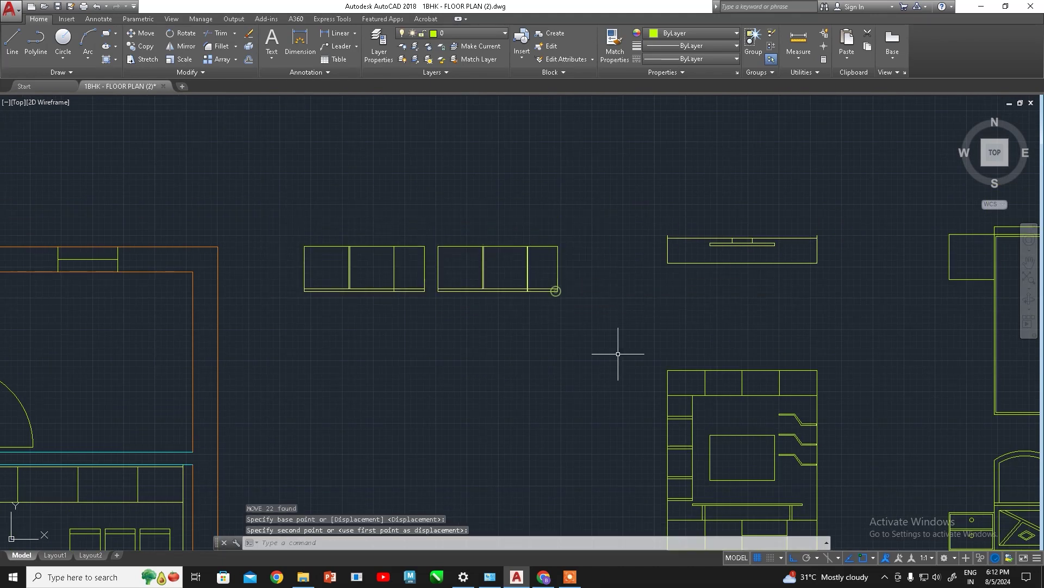
{"action": "scroll", "coordinate": [522, 294], "scroll_direction": "up", "scroll_amount": 2}
{"action": "middle_click_drag", "start_coordinate": [540, 326], "coordinate": [483, 319]}
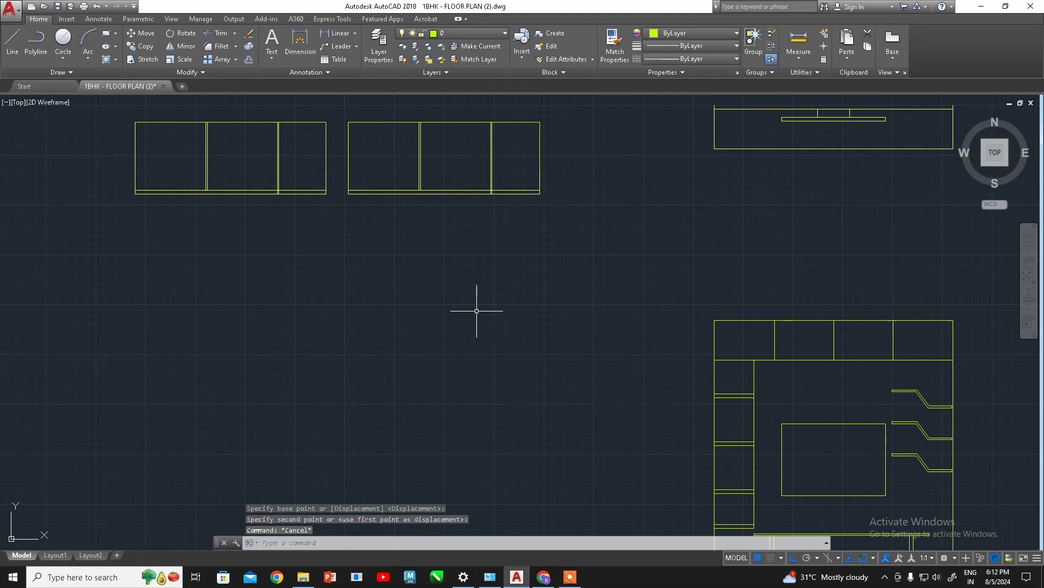
{"action": "type", "text": "l"}
{"action": "key", "text": "Return"}
Draw the first wardrobe body outline from the loft corner down, across the bottom and back up
{"action": "left_click", "coordinate": [348, 194]}
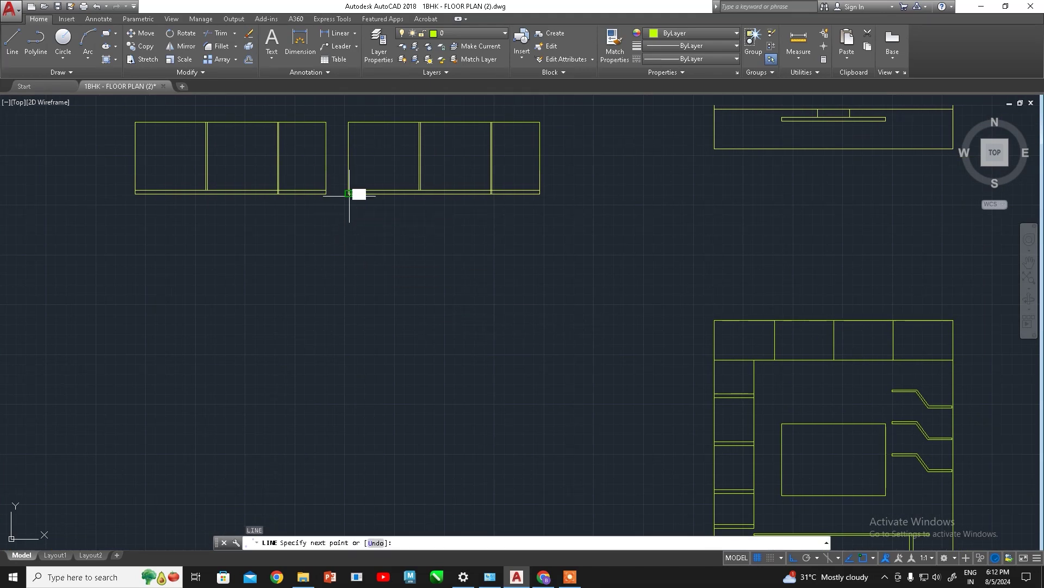
{"action": "scroll", "coordinate": [346, 459], "scroll_direction": "down", "scroll_amount": 4}
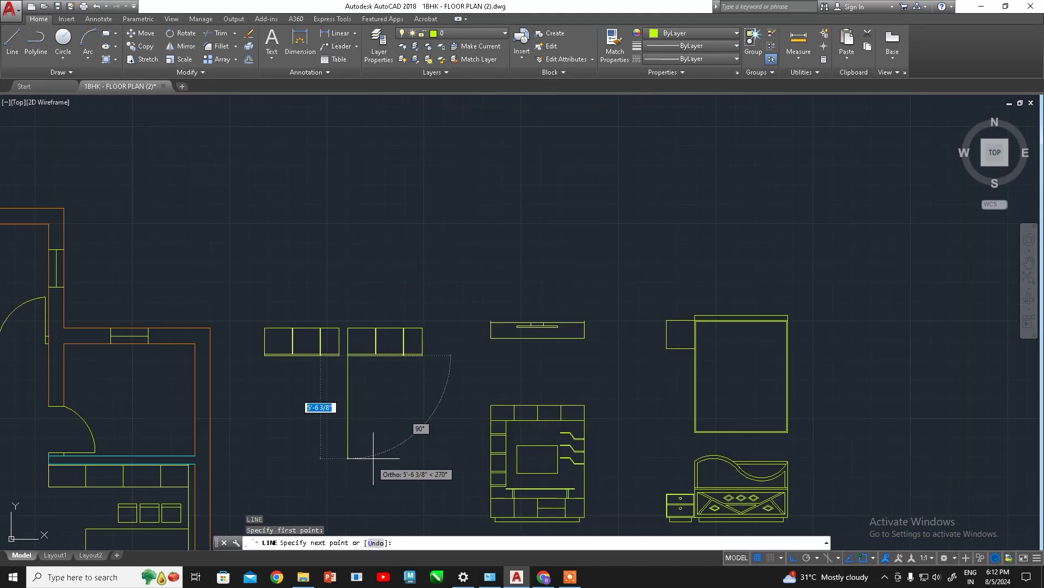
{"action": "middle_click_drag", "start_coordinate": [373, 458], "coordinate": [397, 335]}
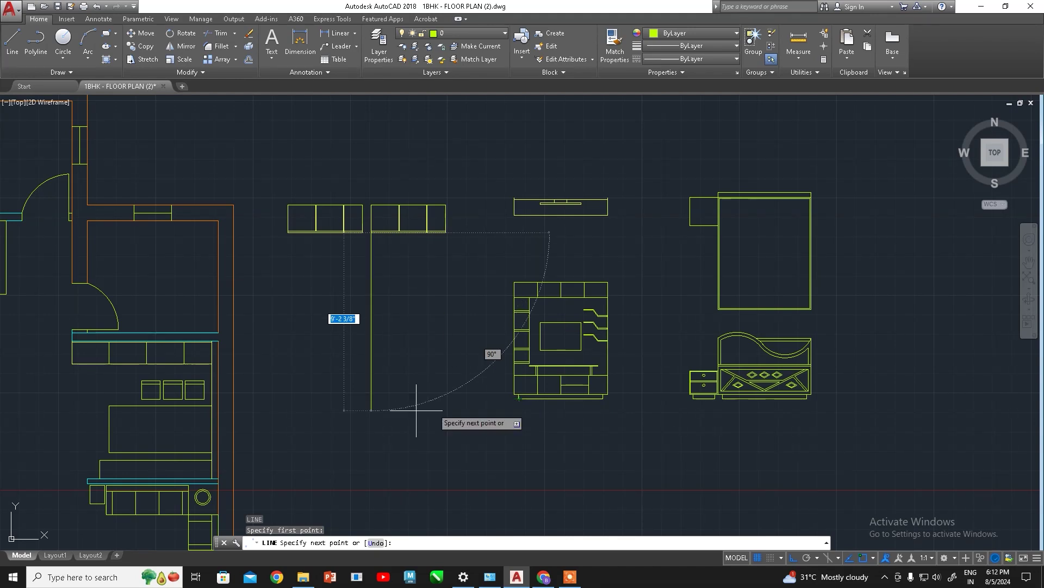
{"action": "left_click", "coordinate": [371, 399]}
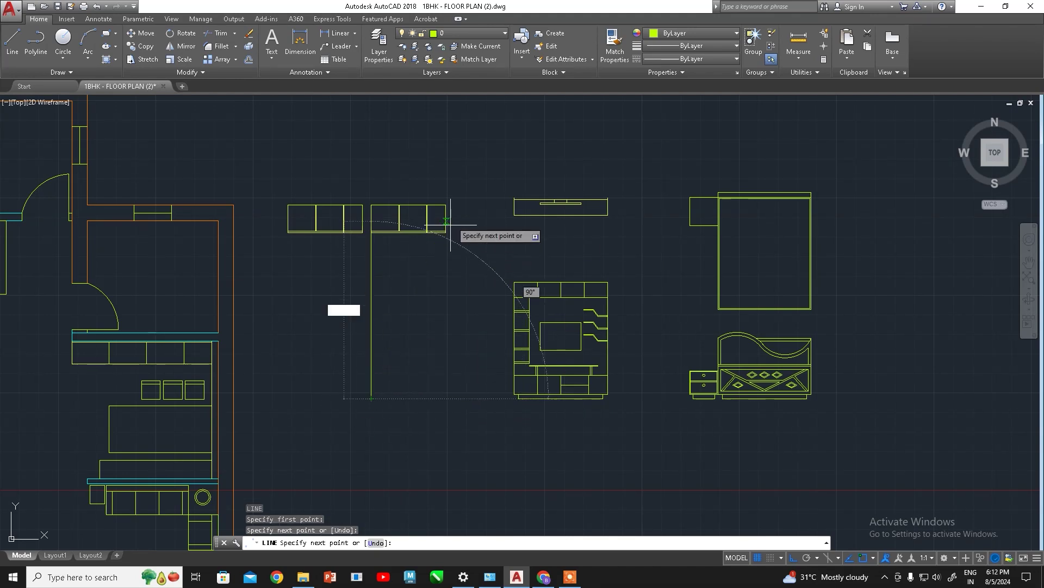
{"action": "left_click", "coordinate": [445, 399]}
{"action": "scroll", "coordinate": [448, 286], "scroll_direction": "up", "scroll_amount": 5}
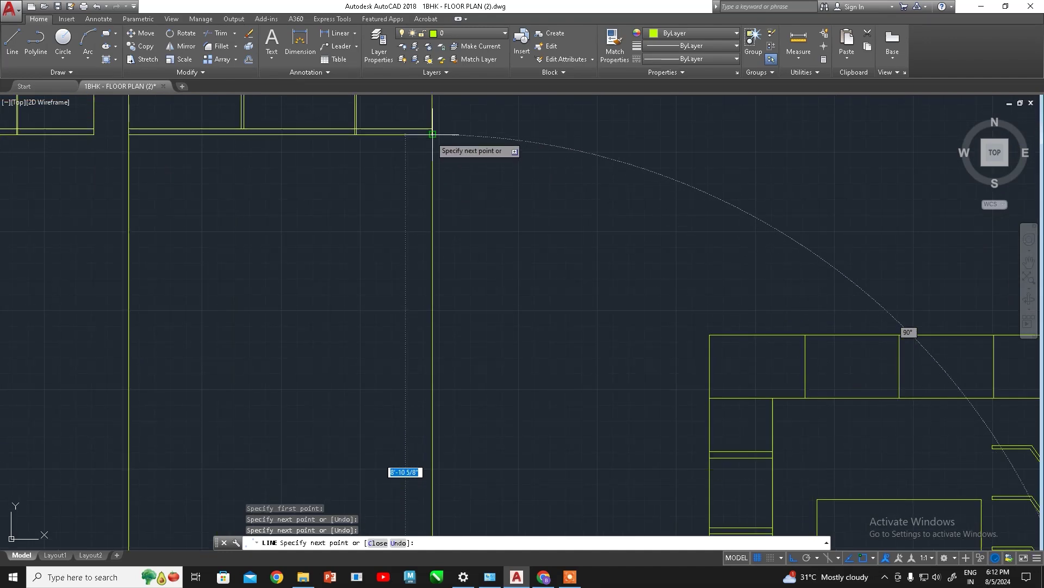
{"action": "left_click", "coordinate": [431, 136]}
{"action": "key", "text": "Escape"}
{"action": "scroll", "coordinate": [544, 315], "scroll_direction": "down", "scroll_amount": 5}
{"action": "scroll", "coordinate": [618, 350], "scroll_direction": "up", "scroll_amount": 2}
{"action": "middle_click_drag", "start_coordinate": [611, 298], "coordinate": [426, 277]}
{"action": "key", "text": "Escape"}
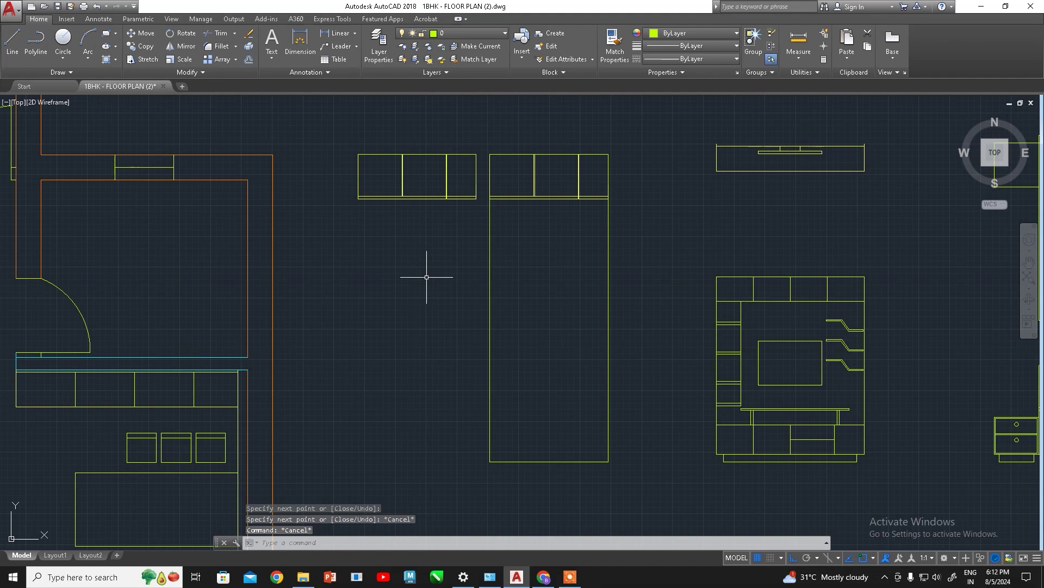
Draw the second wardrobe body beneath the left loft, entering 4 for its bottom edge
{"action": "type", "text": "l"}
{"action": "key", "text": "Return"}
{"action": "left_click", "coordinate": [358, 199]}
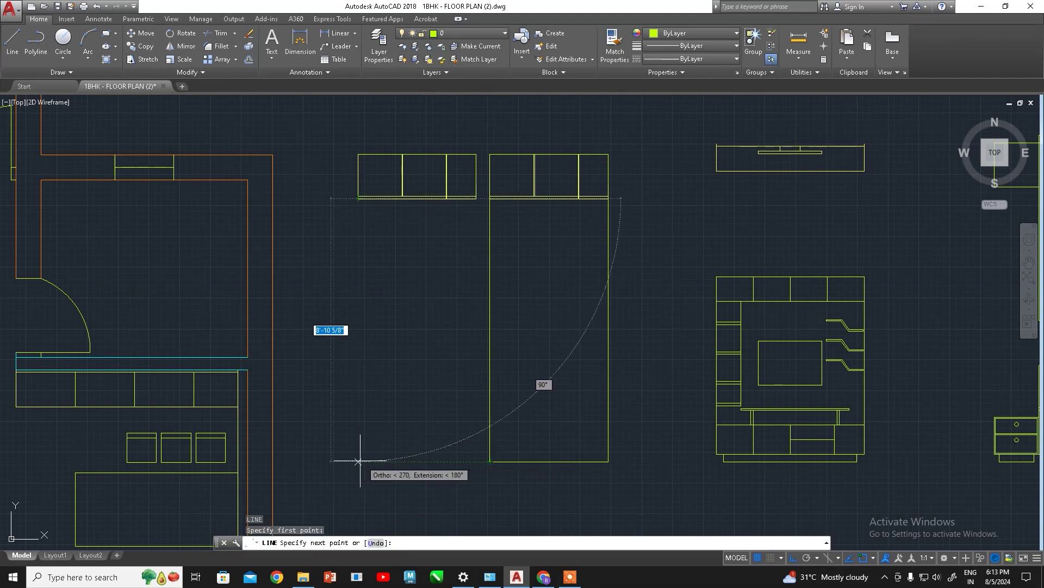
{"action": "left_click", "coordinate": [358, 461]}
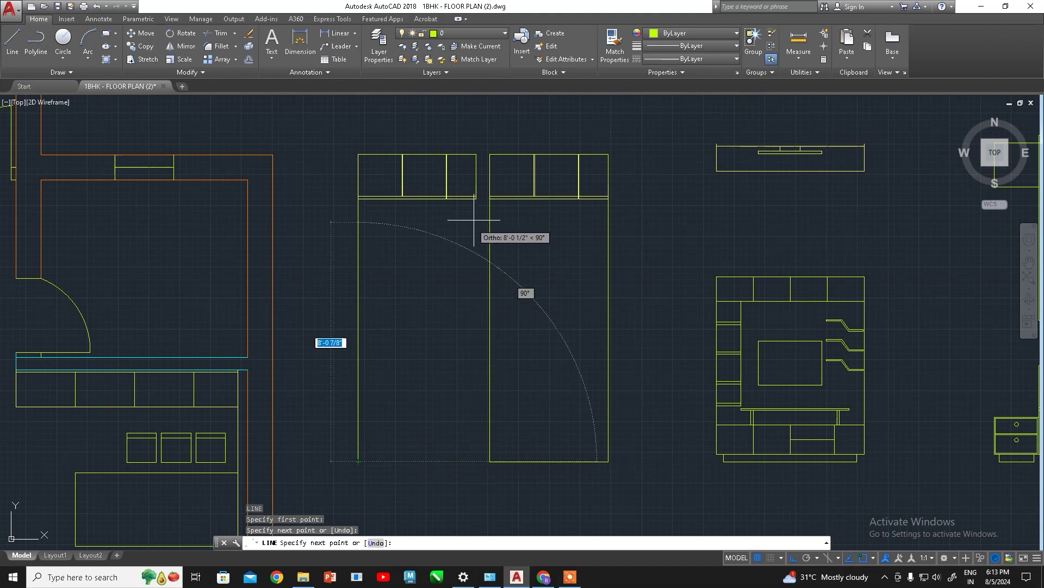
{"action": "type", "text": "4"}
{"action": "key", "text": "Return"}
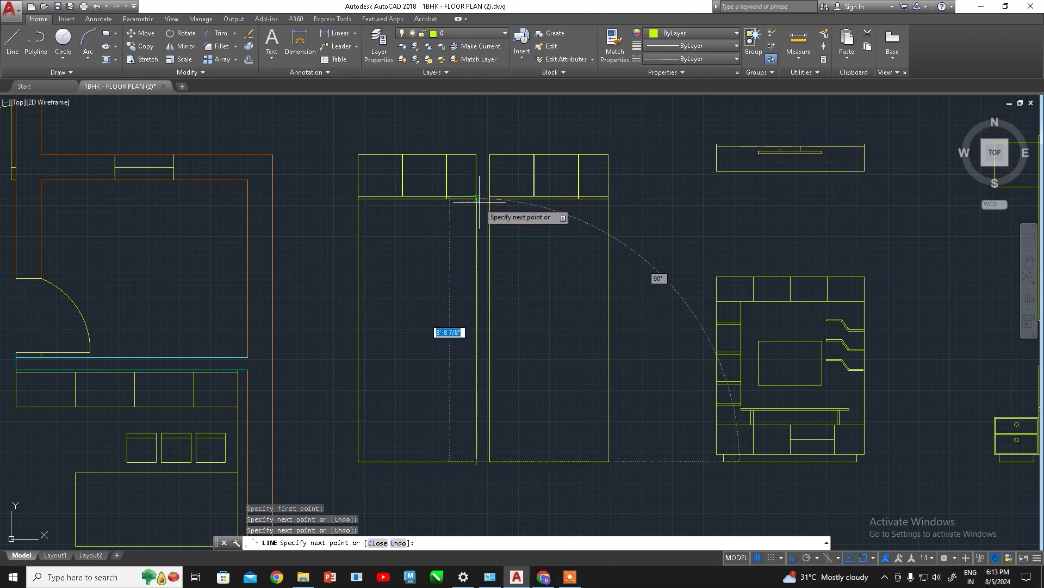
{"action": "key", "text": "Escape"}
{"action": "scroll", "coordinate": [462, 272], "scroll_direction": "up", "scroll_amount": 2}
{"action": "scroll", "coordinate": [470, 275], "scroll_direction": "down", "scroll_amount": 2}
{"action": "scroll", "coordinate": [466, 270], "scroll_direction": "down", "scroll_amount": 2}
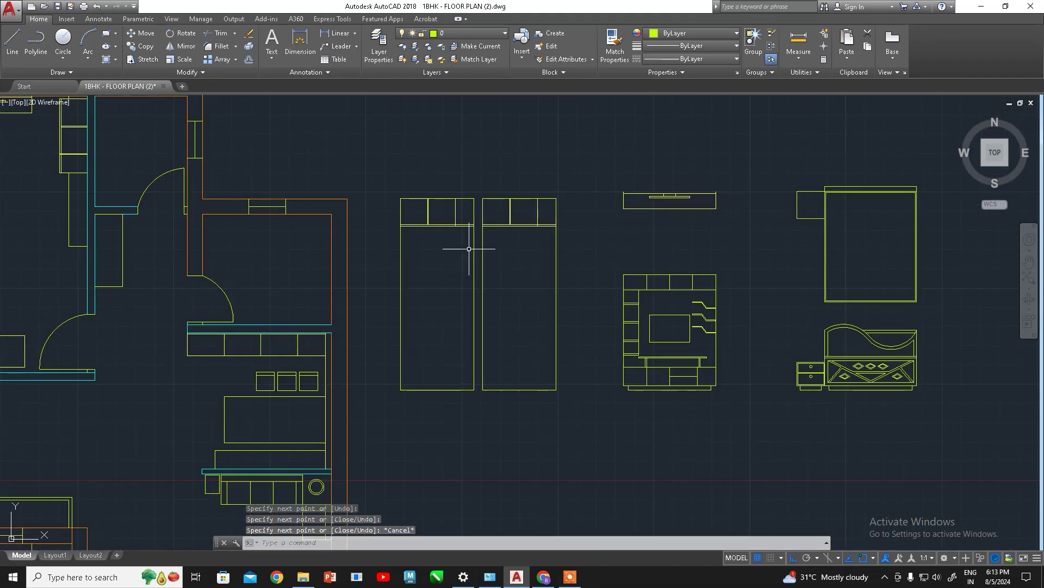
{"action": "scroll", "coordinate": [493, 296], "scroll_direction": "up", "scroll_amount": 2}
{"action": "scroll", "coordinate": [478, 317], "scroll_direction": "down", "scroll_amount": 2}
{"action": "scroll", "coordinate": [492, 346], "scroll_direction": "up", "scroll_amount": 2}
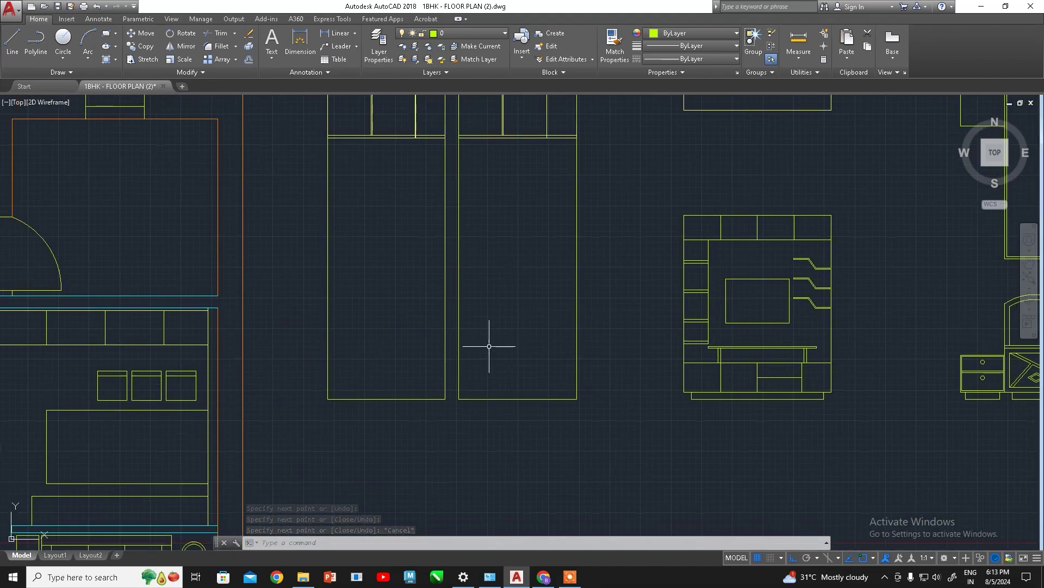
Offset both wardrobes' bottom lines up by 3 to form the plinths
{"action": "key", "text": "Escape"}
{"action": "type", "text": "o"}
{"action": "key", "text": "Return"}
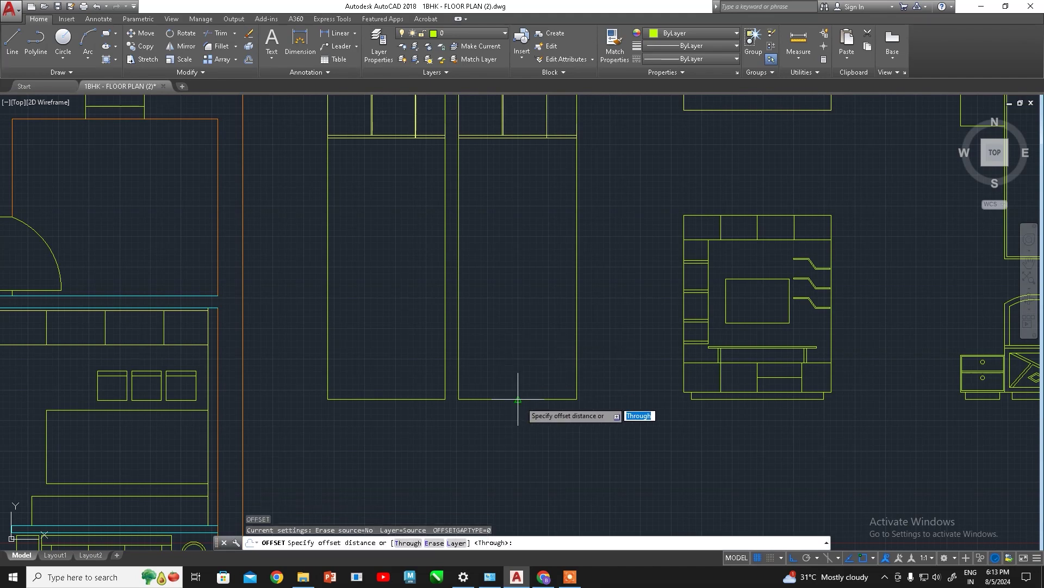
{"action": "type", "text": "3"}
{"action": "key", "text": "Return"}
{"action": "left_click", "coordinate": [517, 398]}
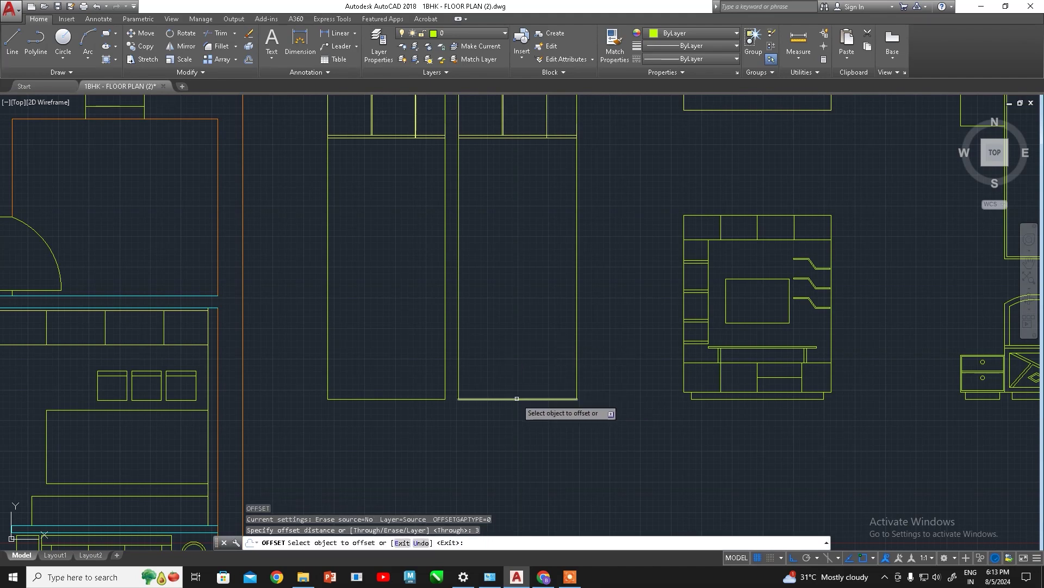
{"action": "left_click", "coordinate": [517, 386]}
{"action": "left_click", "coordinate": [415, 399]}
{"action": "left_click", "coordinate": [707, 391]}
{"action": "middle_click_drag", "start_coordinate": [543, 336], "coordinate": [564, 381]}
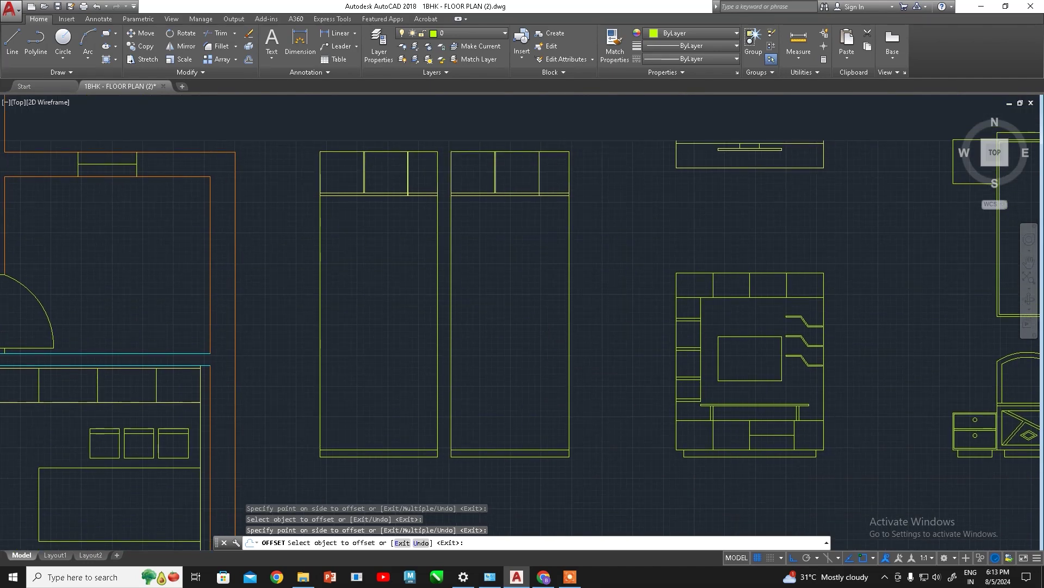
{"action": "key", "text": "Escape"}
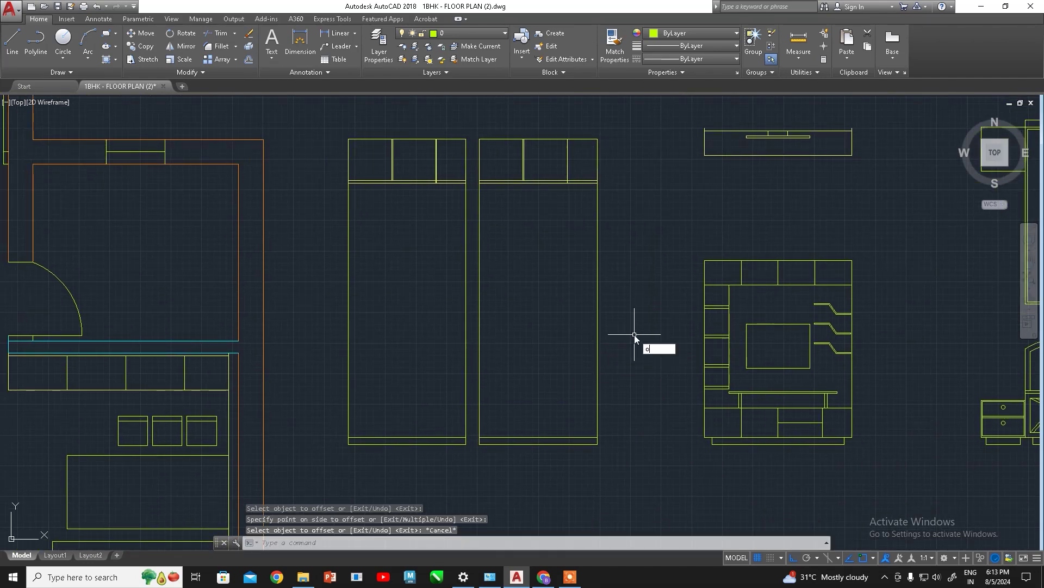
Offset both wardrobes' base lines up by 6' to add the division lines
{"action": "key", "text": "Return"}
{"action": "type", "text": "6"}
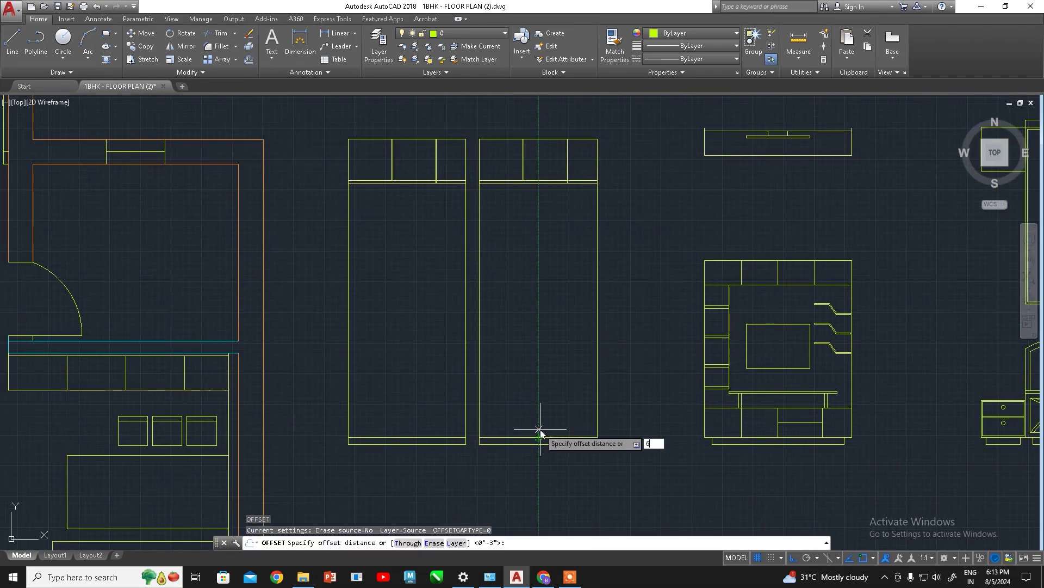
{"action": "type", "text": "'"}
{"action": "key", "text": "Return"}
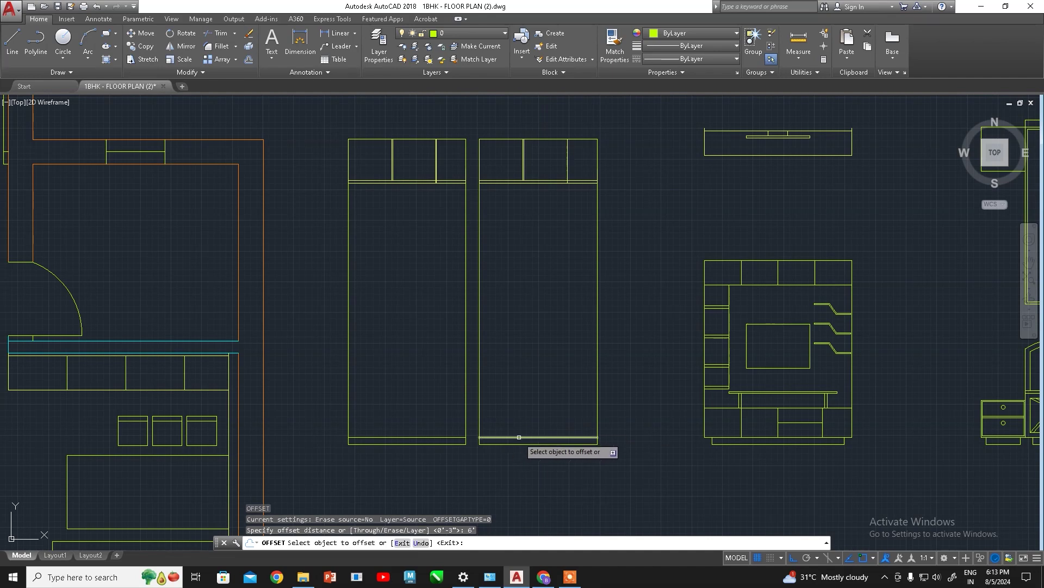
{"action": "left_click", "coordinate": [519, 436]}
{"action": "left_click", "coordinate": [523, 403]}
{"action": "left_click", "coordinate": [442, 437]}
{"action": "left_click", "coordinate": [435, 412]}
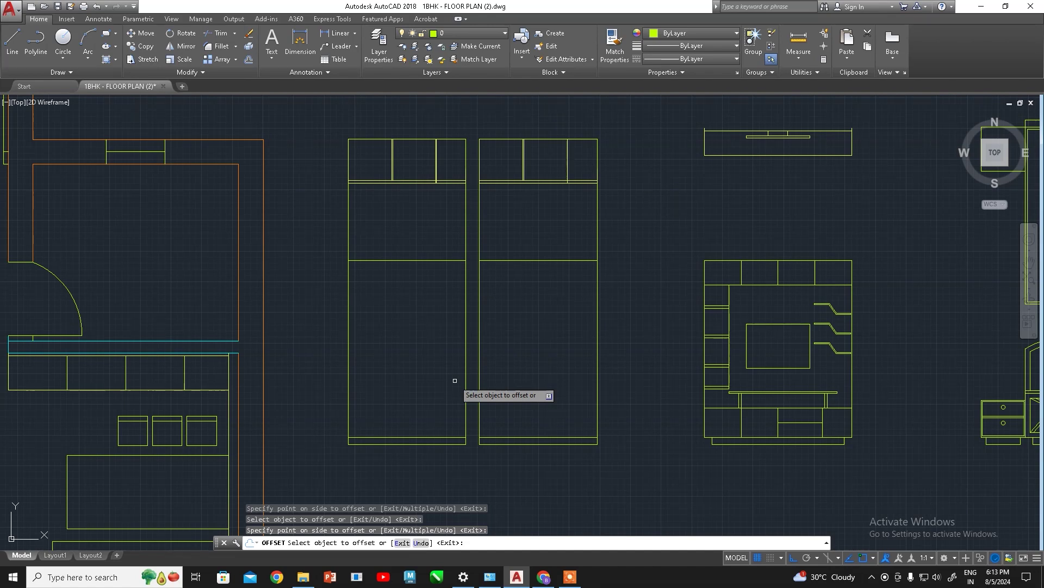
{"action": "key", "text": "Escape"}
{"action": "middle_click_drag", "start_coordinate": [524, 326], "coordinate": [565, 286]}
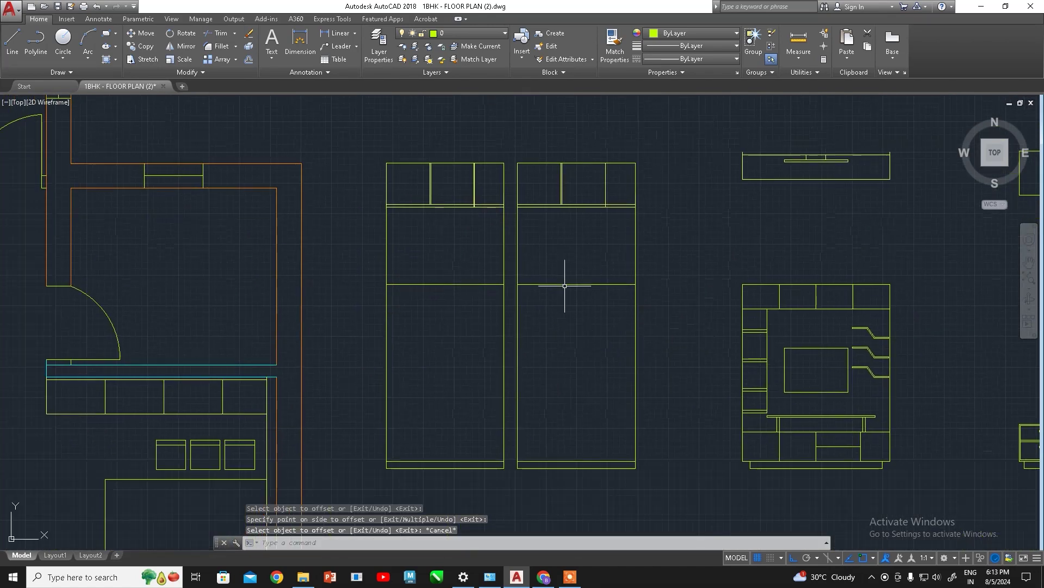
Move both wardrobes' middle division lines up by 24
{"action": "left_click", "coordinate": [565, 285]}
{"action": "left_click", "coordinate": [525, 284]}
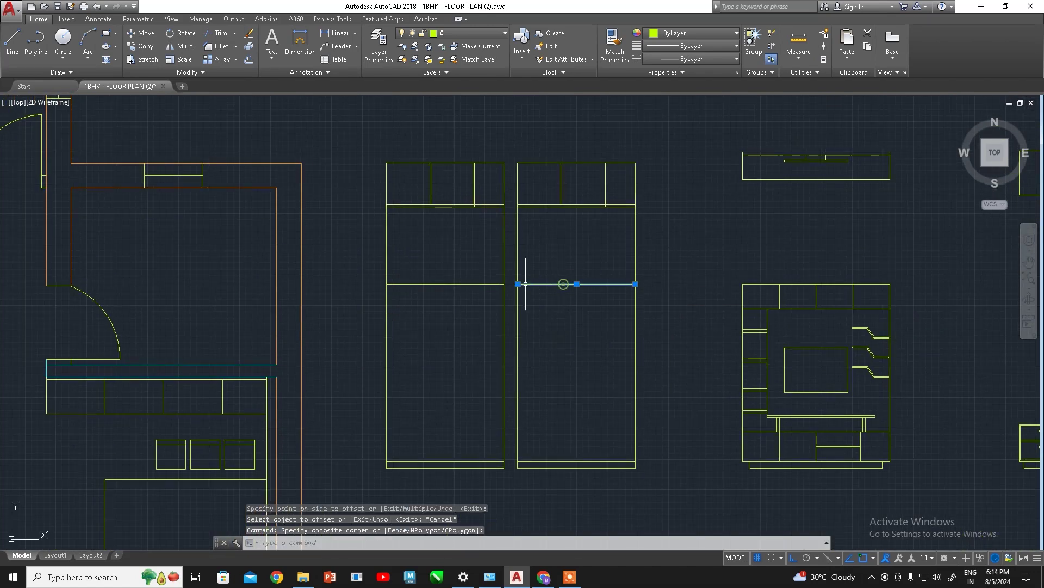
{"action": "left_click", "coordinate": [477, 284]}
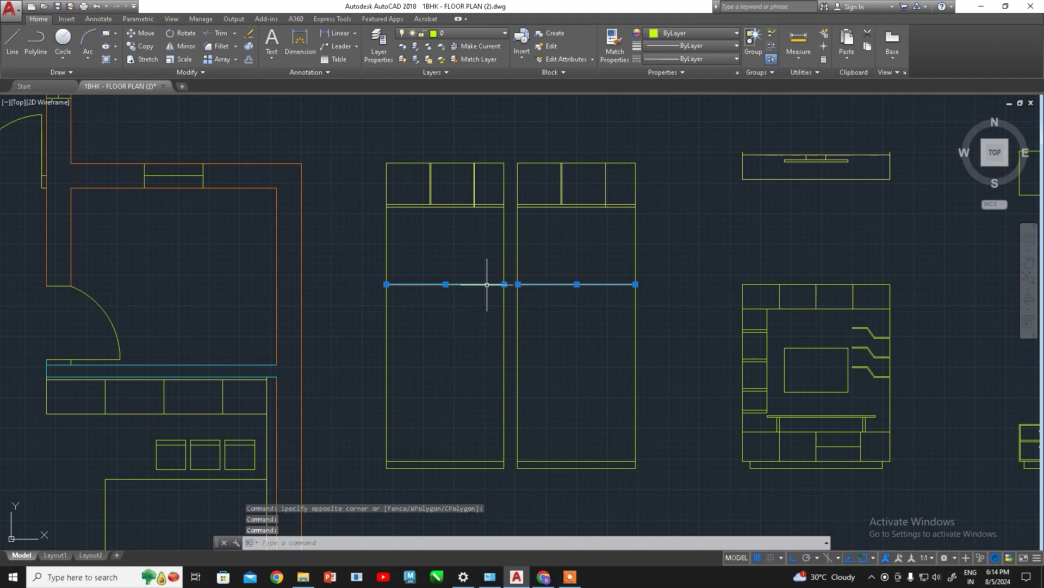
{"action": "middle_click_drag", "start_coordinate": [553, 337], "coordinate": [544, 366]}
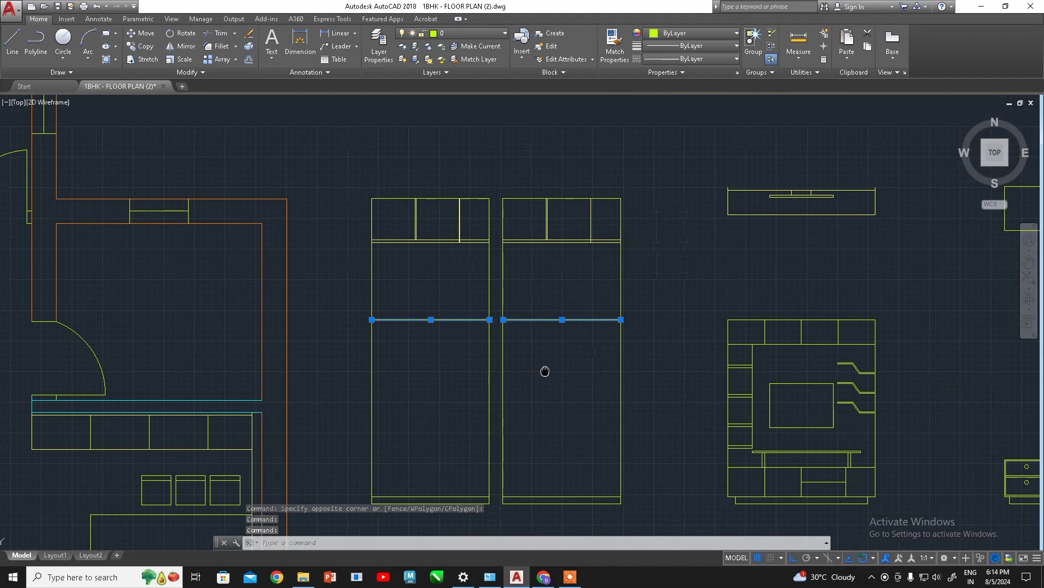
{"action": "type", "text": "m"}
{"action": "key", "text": "Return"}
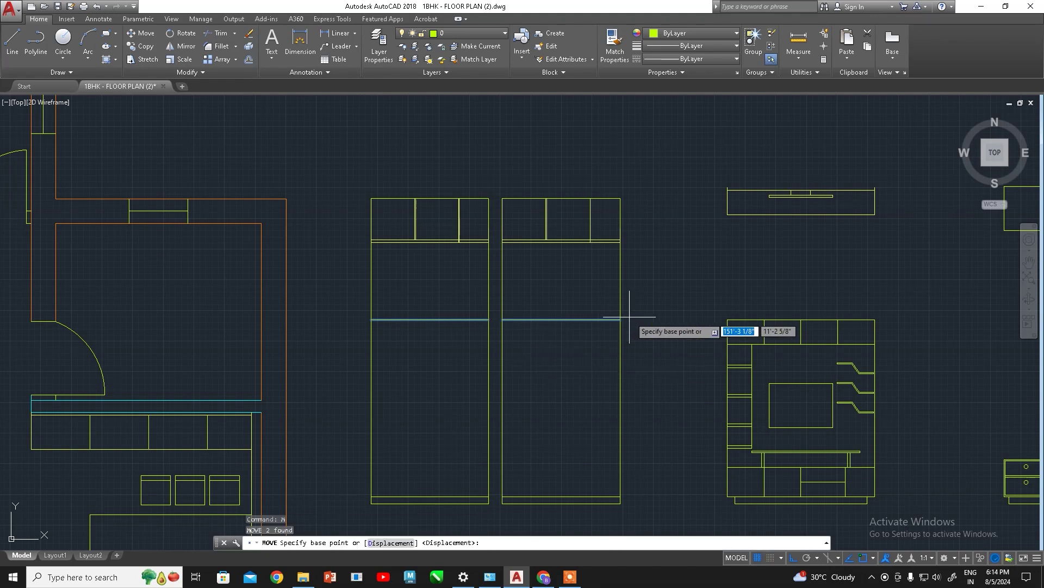
{"action": "left_click", "coordinate": [619, 321]}
{"action": "type", "text": "24"}
{"action": "key", "text": "Return"}
{"action": "middle_click_drag", "start_coordinate": [580, 359], "coordinate": [571, 318]}
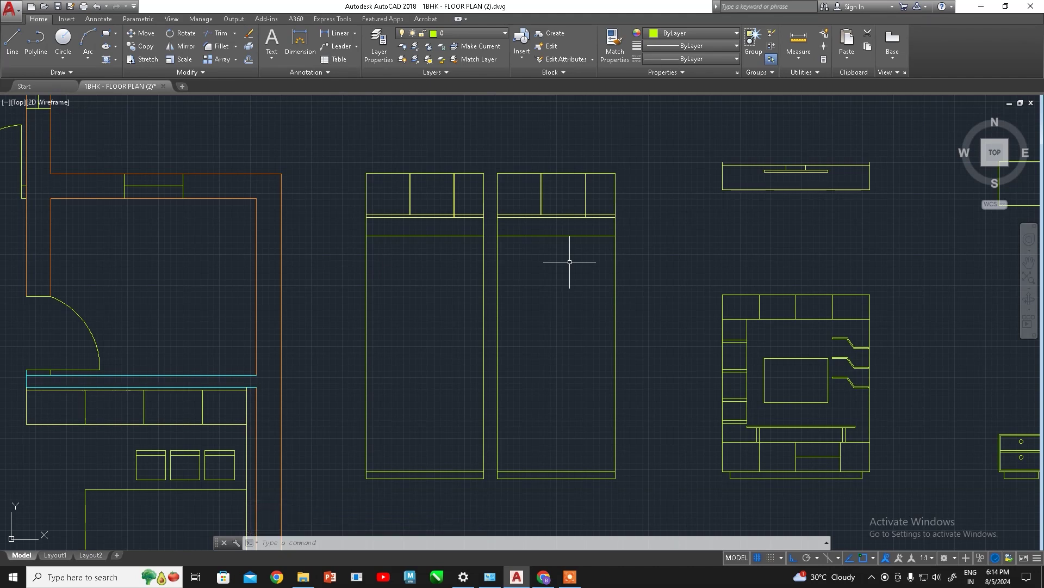
{"action": "key", "text": "Escape"}
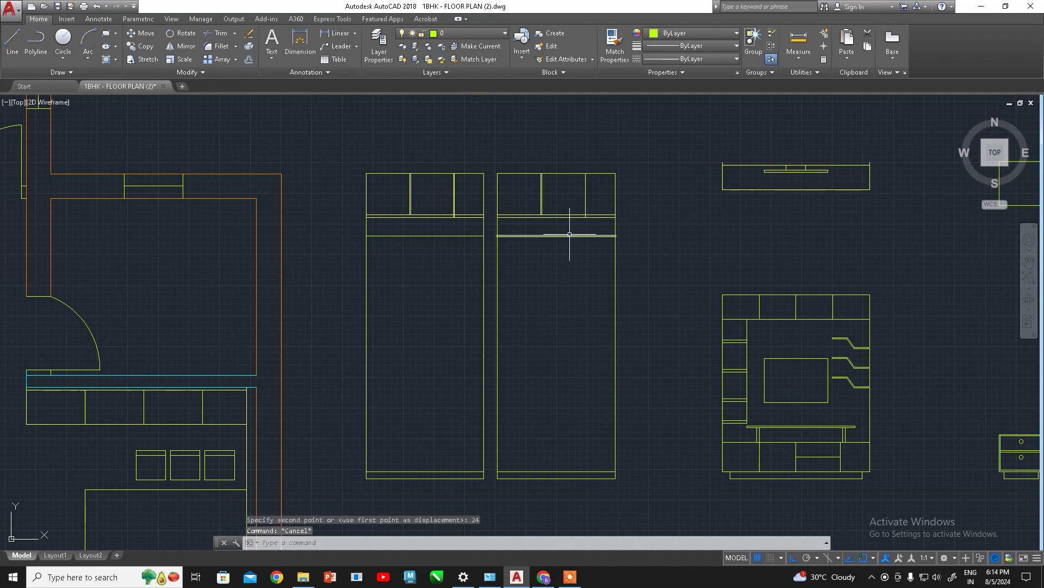
{"action": "type", "text": "tr"}
Trim the outer and inner side segments between each loft and its wardrobe body
{"action": "key", "text": "Return"}
{"action": "key", "text": "Return"}
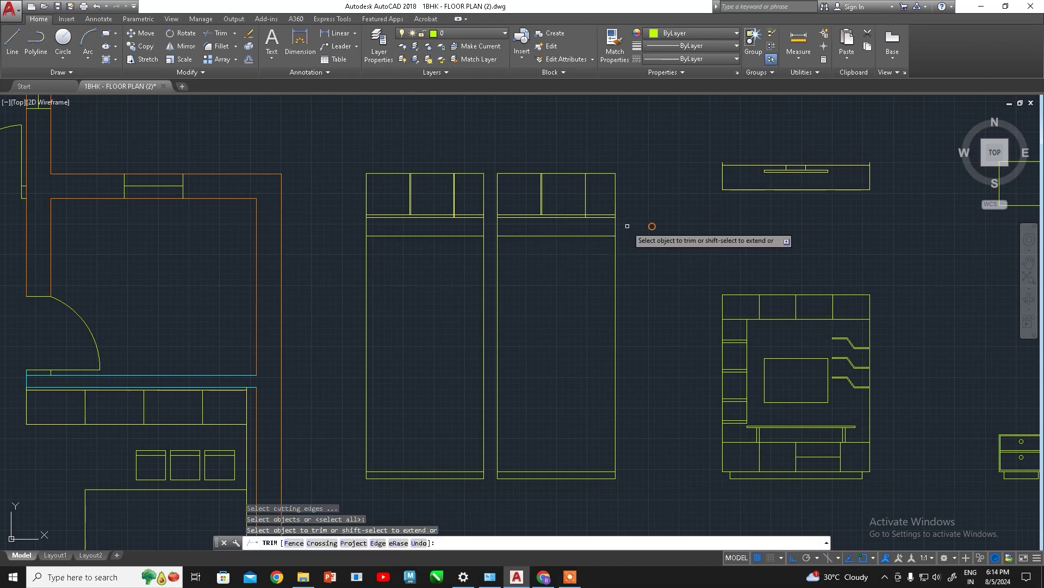
{"action": "left_click", "coordinate": [614, 227]}
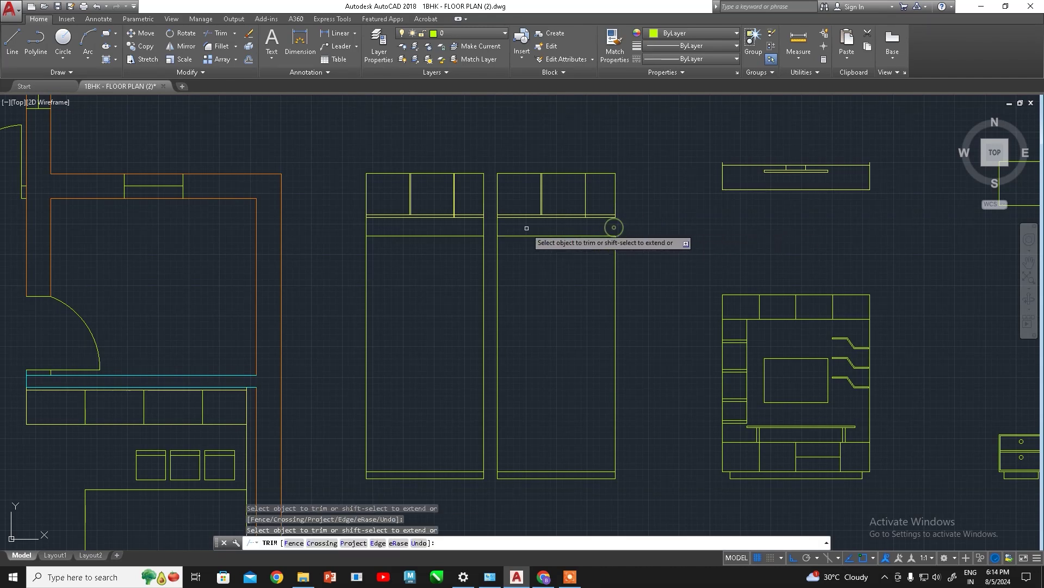
{"action": "left_click", "coordinate": [483, 224]}
{"action": "left_click", "coordinate": [366, 227]}
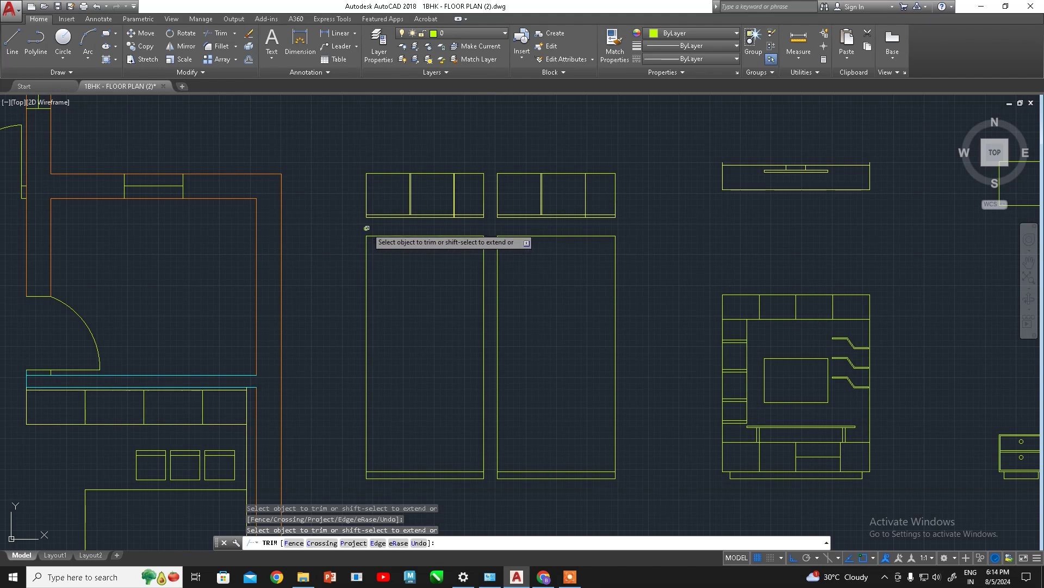
{"action": "scroll", "coordinate": [516, 332], "scroll_direction": "up", "scroll_amount": 1}
{"action": "key", "text": "Escape"}
{"action": "scroll", "coordinate": [479, 298], "scroll_direction": "up", "scroll_amount": 1}
{"action": "middle_click_drag", "start_coordinate": [458, 291], "coordinate": [341, 301]}
{"action": "scroll", "coordinate": [384, 310], "scroll_direction": "down", "scroll_amount": 2}
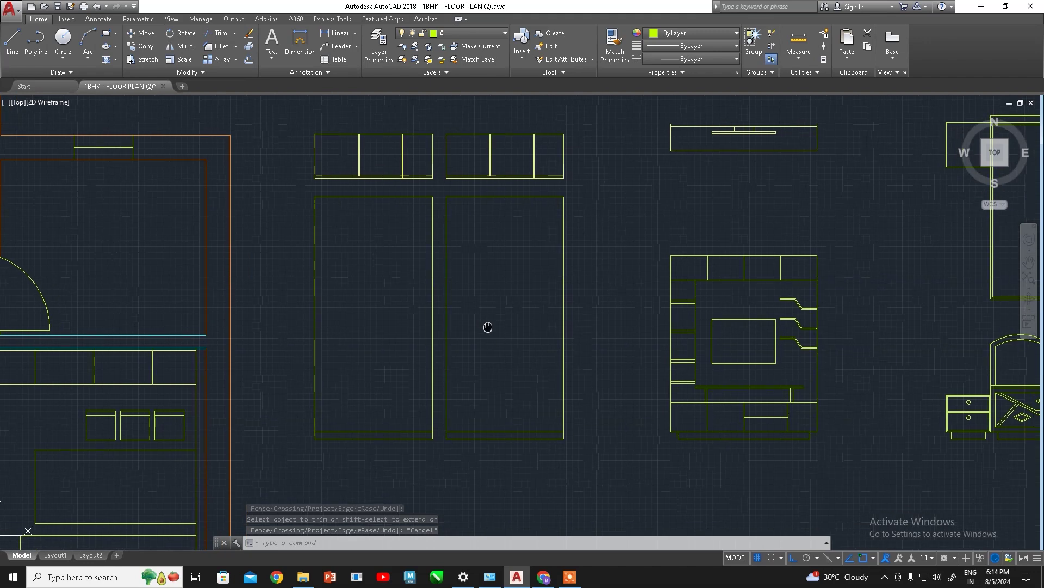
{"action": "scroll", "coordinate": [499, 359], "scroll_direction": "up", "scroll_amount": 2}
{"action": "middle_click_drag", "start_coordinate": [499, 359], "coordinate": [518, 281]}
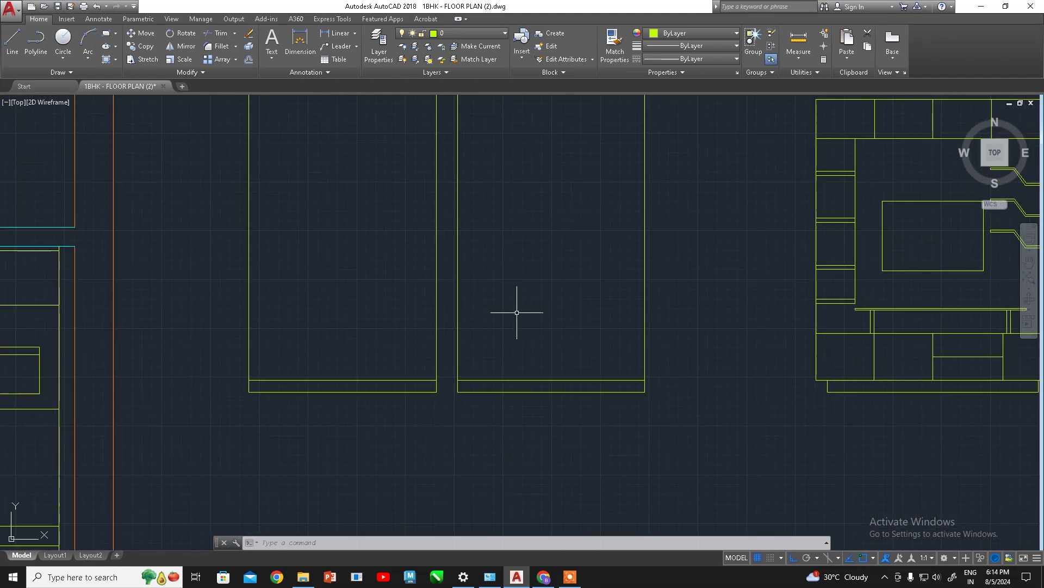
Draw the right wardrobe's two plinth edge lines, each inset 3 units from its bottom corners
{"action": "type", "text": "l"}
{"action": "key", "text": "Return"}
{"action": "scroll", "coordinate": [477, 389], "scroll_direction": "up", "scroll_amount": 4}
{"action": "left_click", "coordinate": [426, 365]}
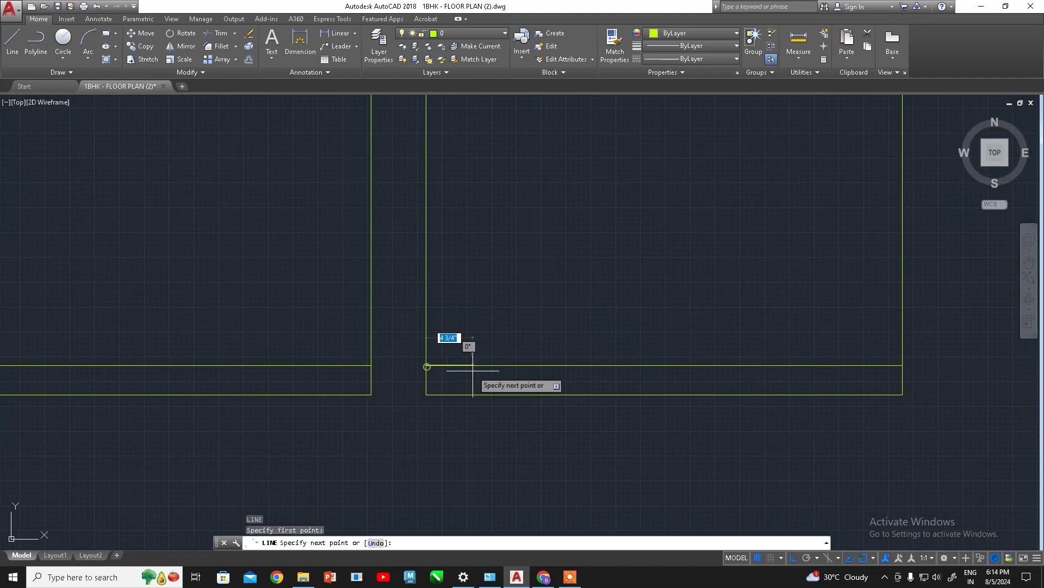
{"action": "left_click", "coordinate": [456, 365]}
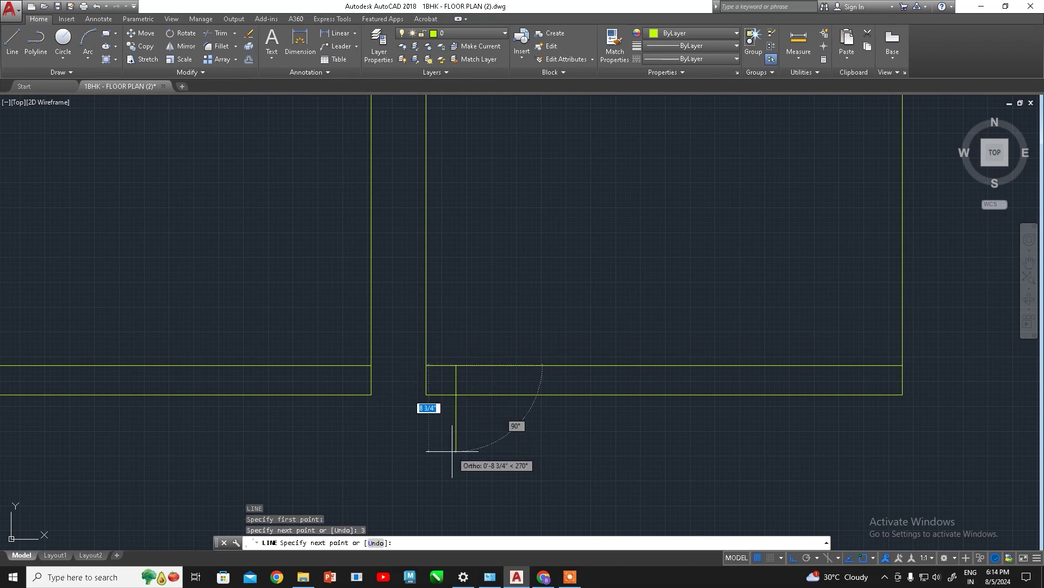
{"action": "left_click", "coordinate": [456, 450]}
{"action": "key", "text": "Return"}
{"action": "key", "text": "Return"}
{"action": "left_click", "coordinate": [903, 365]}
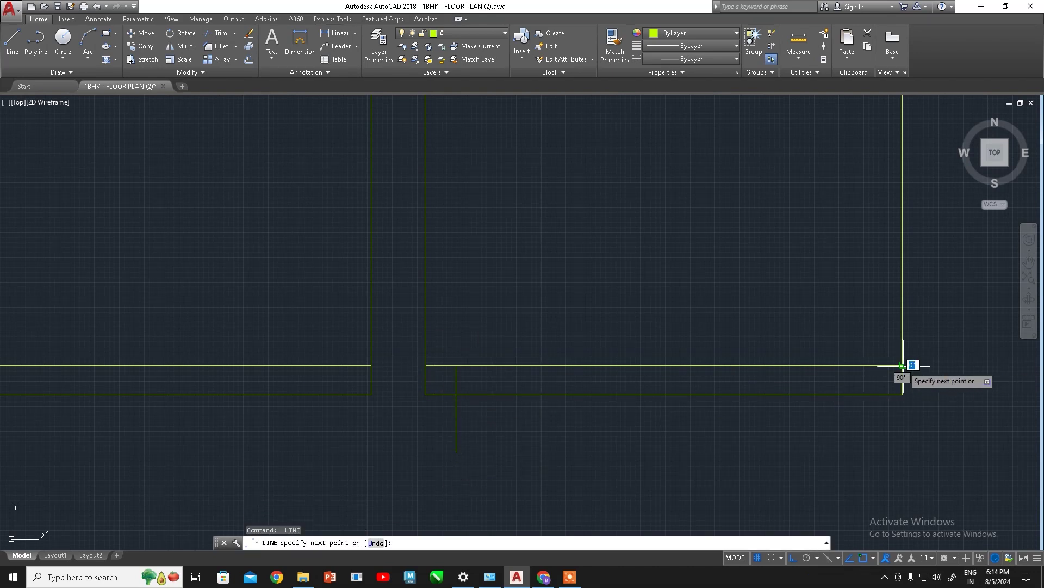
{"action": "left_click", "coordinate": [872, 365]}
{"action": "left_click", "coordinate": [872, 435]}
{"action": "key", "text": "Return"}
{"action": "key", "text": "Return"}
Draw the left wardrobe's plinth edge lines, inset 3 units from its bottom corners
{"action": "left_click", "coordinate": [371, 365]}
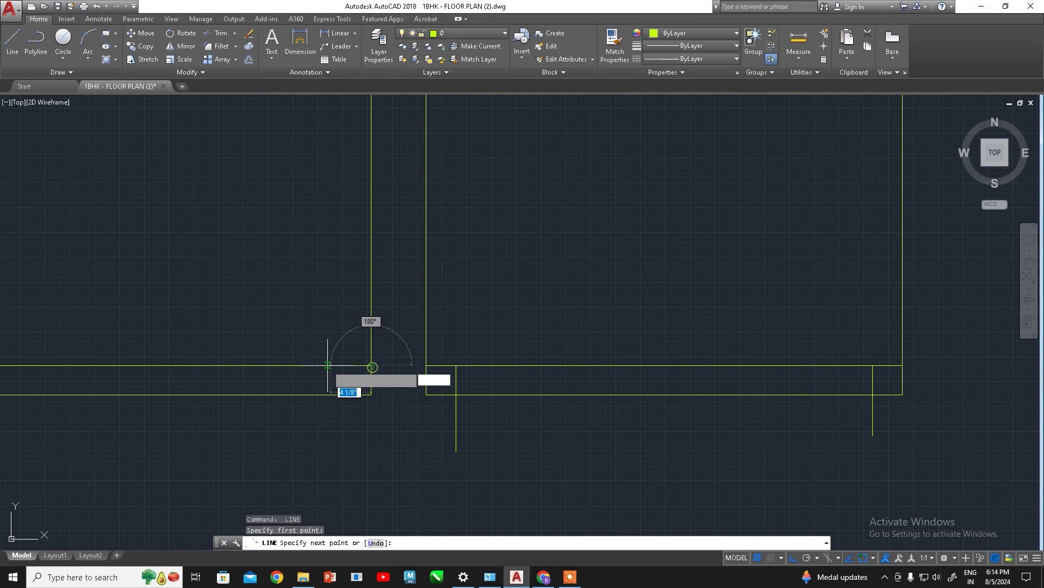
{"action": "left_click", "coordinate": [342, 365]}
{"action": "left_click", "coordinate": [341, 439]}
{"action": "key", "text": "Return"}
{"action": "middle_click_drag", "start_coordinate": [343, 426], "coordinate": [602, 418]}
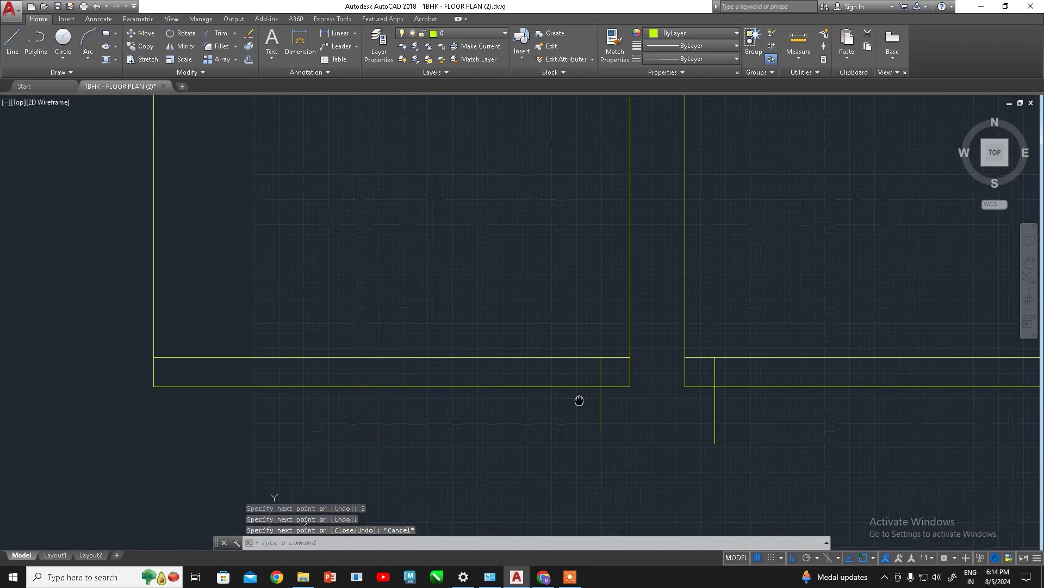
{"action": "key", "text": "Return"}
{"action": "left_click", "coordinate": [155, 357]}
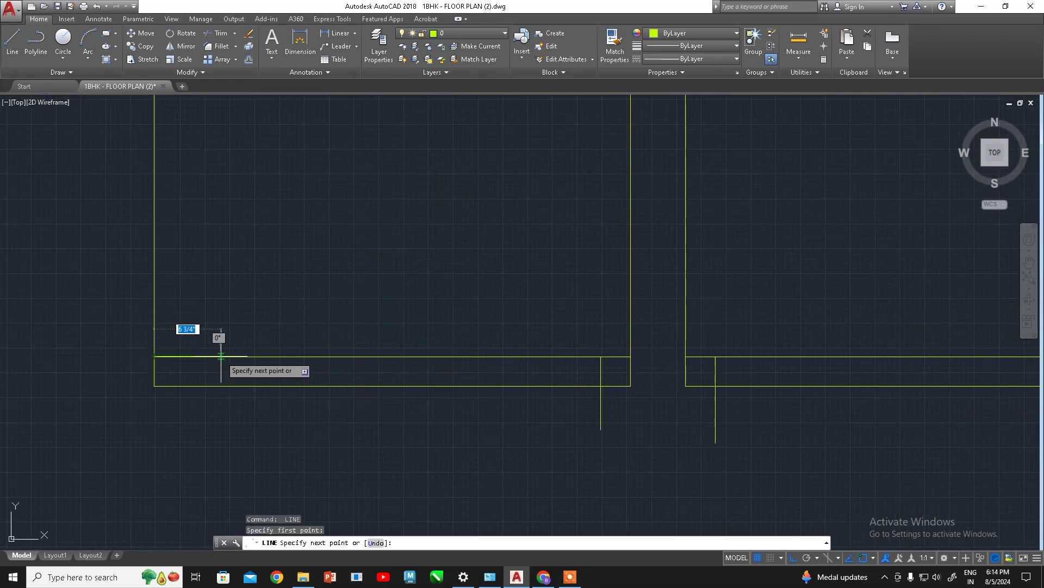
{"action": "type", "text": "3"}
{"action": "key", "text": "Return"}
{"action": "left_click", "coordinate": [202, 427]}
{"action": "key", "text": "Escape"}
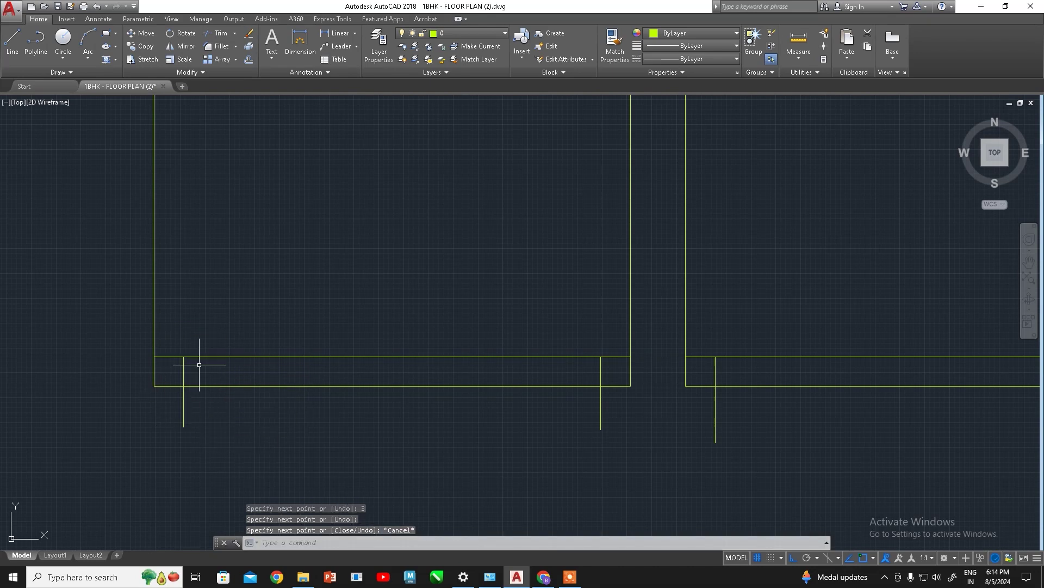
Erase the stray short line and trim the base lines outside both plinths
{"action": "key", "text": "Delete"}
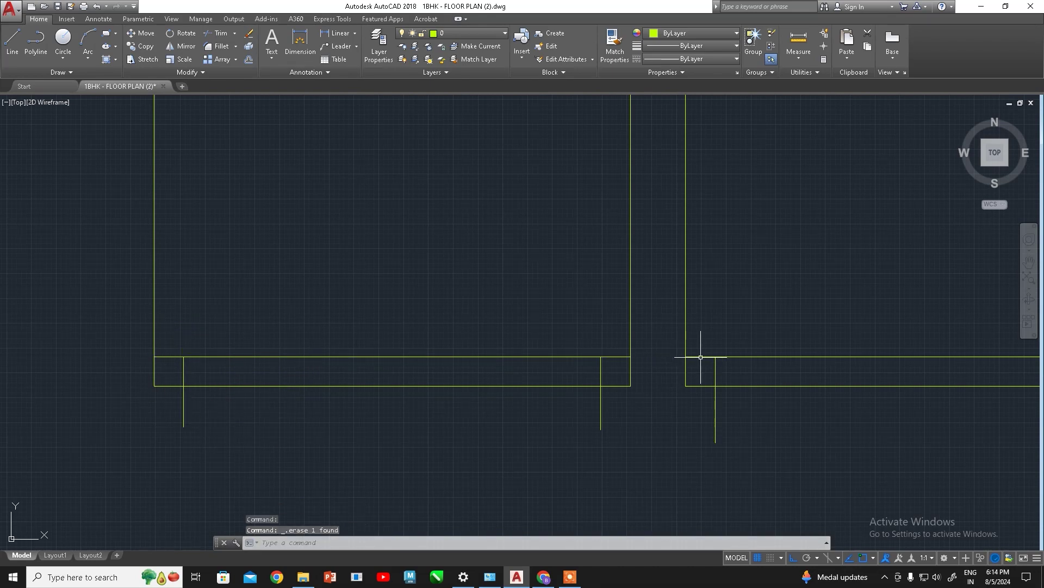
{"action": "mouse_move", "coordinate": [775, 398]}
{"action": "middle_mouse_down"}
{"action": "mouse_move", "coordinate": [154, 381]}
{"action": "mouse_move", "coordinate": [423, 390]}
{"action": "middle_mouse_up"}
{"action": "scroll", "coordinate": [524, 341], "scroll_direction": "down", "scroll_amount": 4}
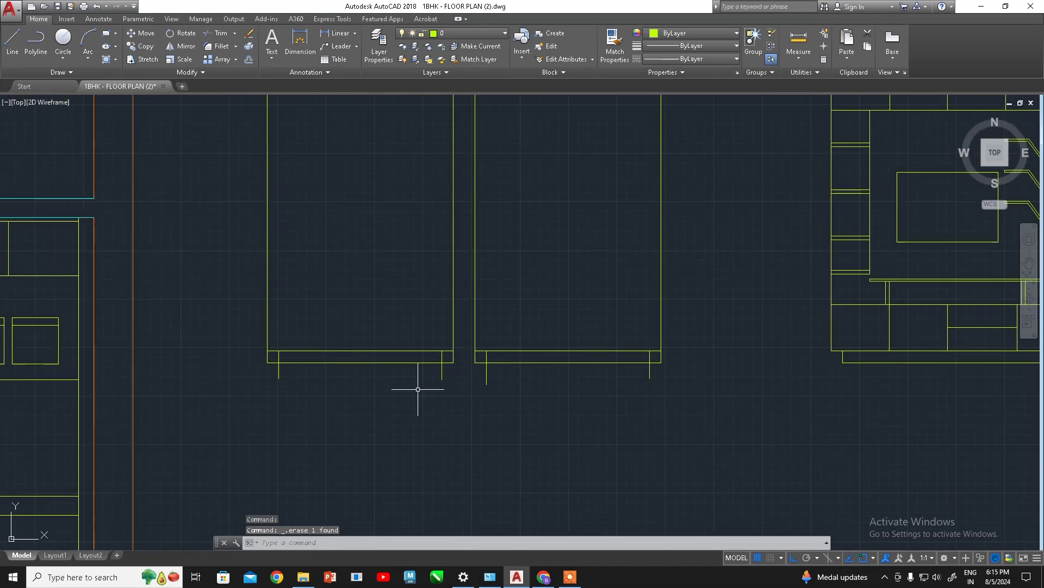
{"action": "type", "text": "tr"}
{"action": "key", "text": "Return"}
{"action": "key", "text": "Return"}
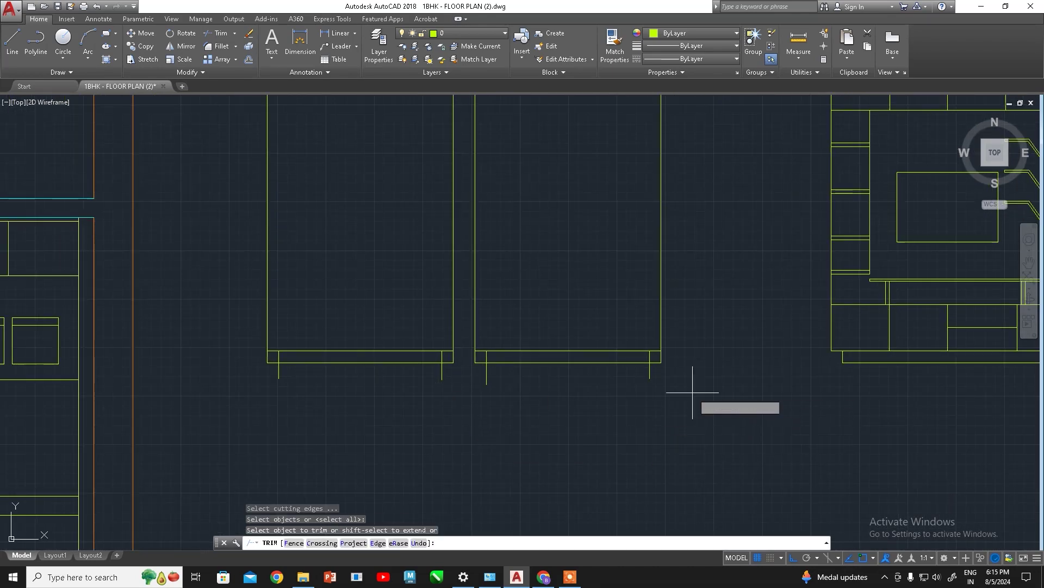
{"action": "left_click", "coordinate": [693, 393]}
{"action": "left_click", "coordinate": [665, 366]}
{"action": "left_click", "coordinate": [667, 370]}
{"action": "left_click", "coordinate": [219, 414]}
{"action": "left_click", "coordinate": [269, 359]}
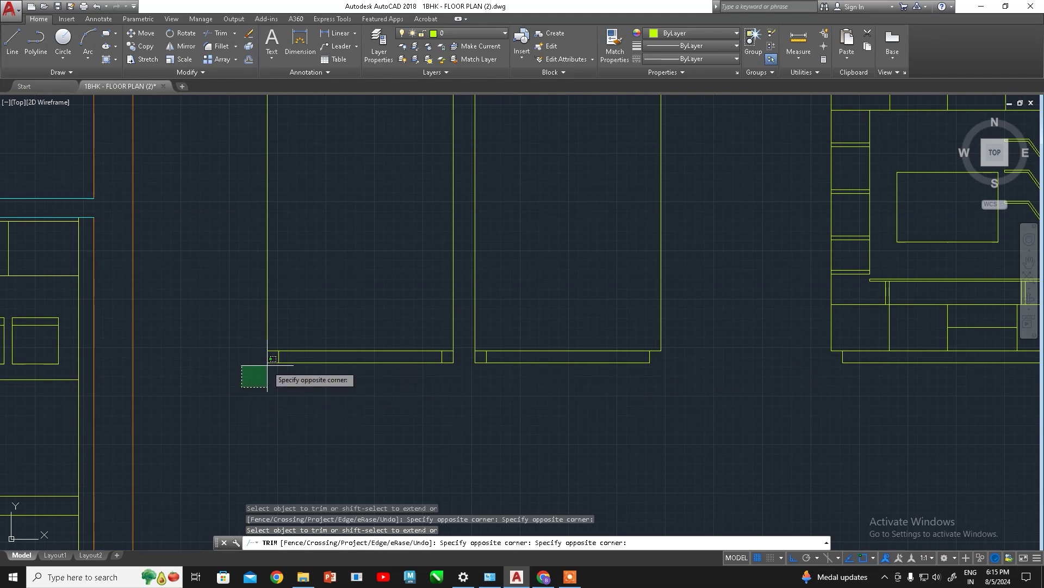
{"action": "left_click", "coordinate": [269, 359]}
{"action": "scroll", "coordinate": [430, 359], "scroll_direction": "up", "scroll_amount": 2}
{"action": "scroll", "coordinate": [479, 405], "scroll_direction": "up", "scroll_amount": 2}
{"action": "left_click", "coordinate": [423, 406]}
Trim the leftover base pieces between the two plinths, using all objects as cutting edges
{"action": "key", "text": "Escape"}
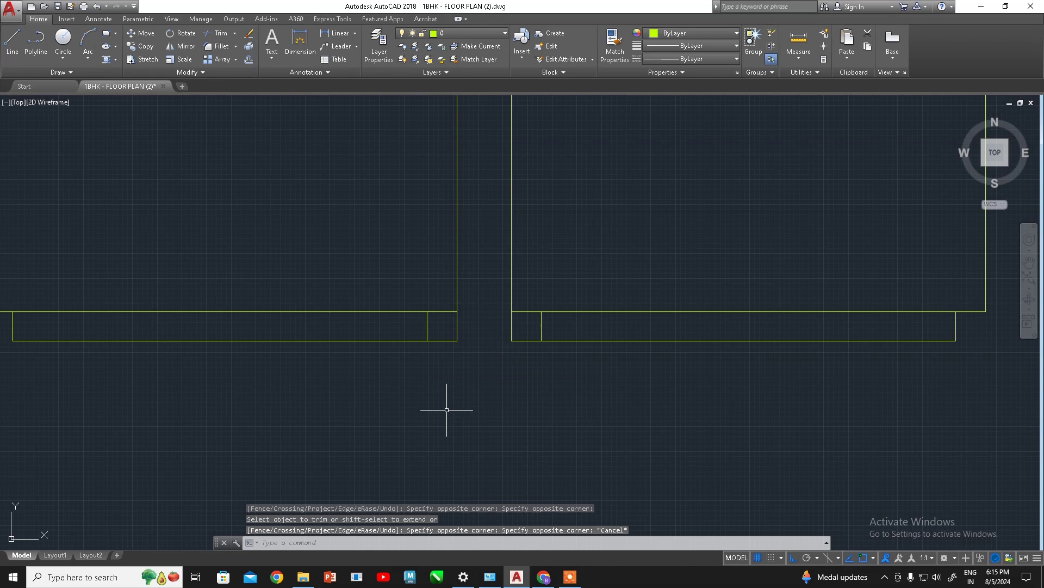
{"action": "key", "text": "space"}
{"action": "left_click", "coordinate": [443, 405]}
{"action": "left_click", "coordinate": [522, 331]}
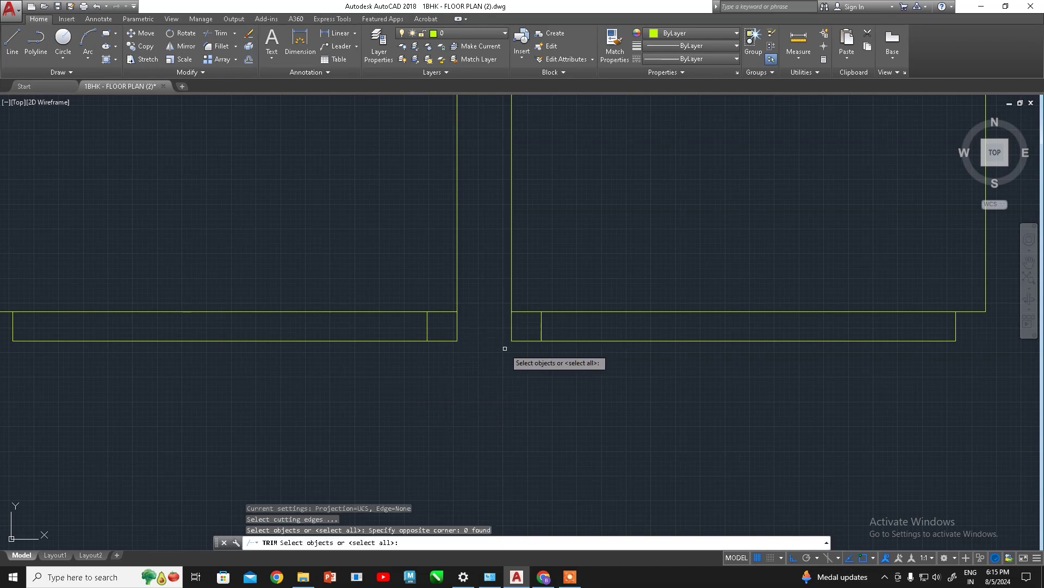
{"action": "key", "text": "space"}
{"action": "left_click", "coordinate": [449, 398]}
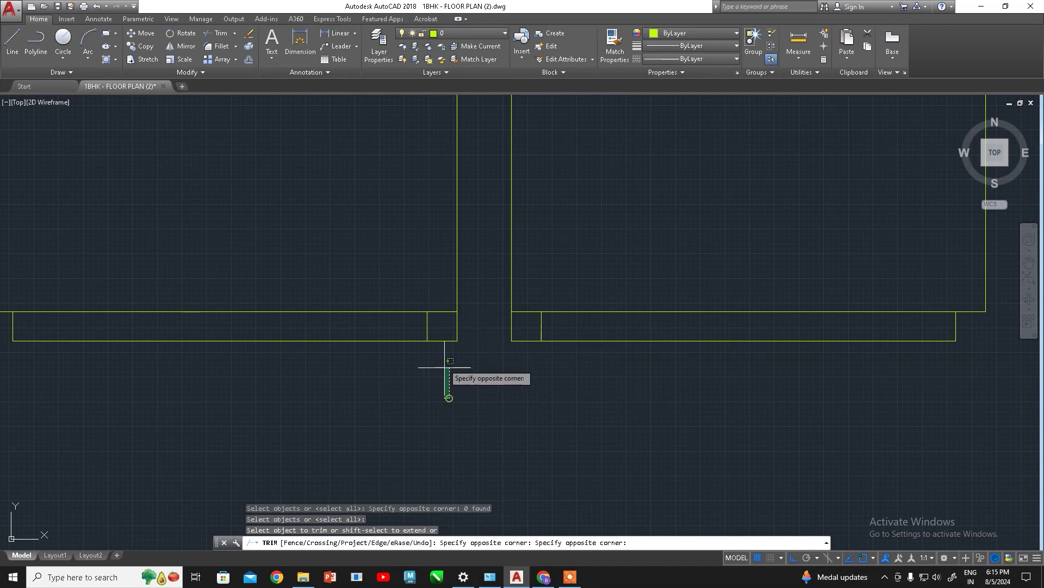
{"action": "left_click", "coordinate": [522, 331]}
{"action": "key", "text": "Escape"}
{"action": "scroll", "coordinate": [465, 345], "scroll_direction": "down", "scroll_amount": 3}
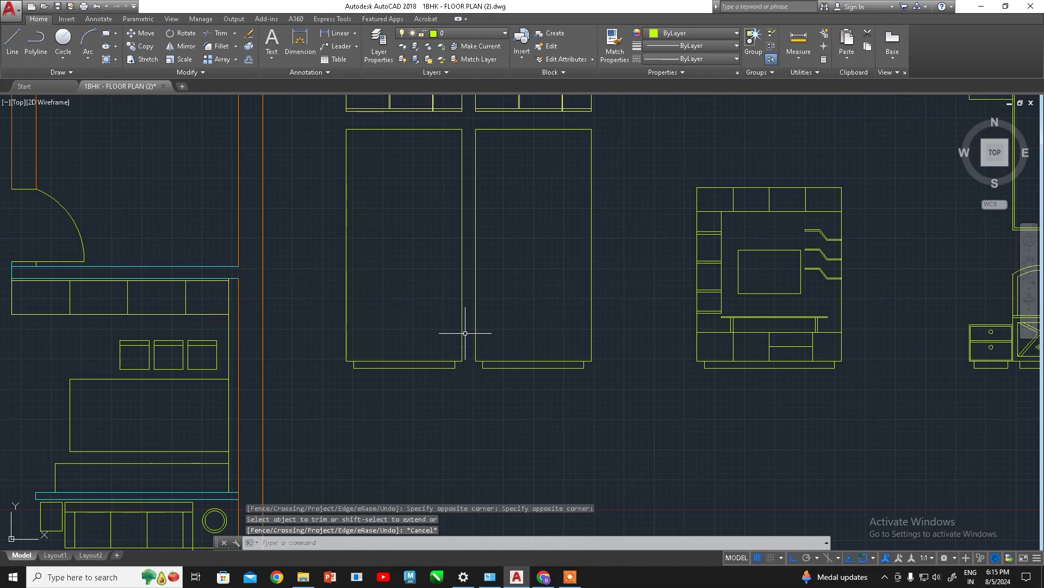
{"action": "scroll", "coordinate": [506, 391], "scroll_direction": "up", "scroll_amount": 2}
{"action": "middle_click_drag", "start_coordinate": [462, 303], "coordinate": [440, 316]}
{"action": "scroll", "coordinate": [387, 207], "scroll_direction": "down", "scroll_amount": 3}
{"action": "scroll", "coordinate": [427, 315], "scroll_direction": "up", "scroll_amount": 2}
{"action": "middle_click_drag", "start_coordinate": [427, 315], "coordinate": [458, 300]}
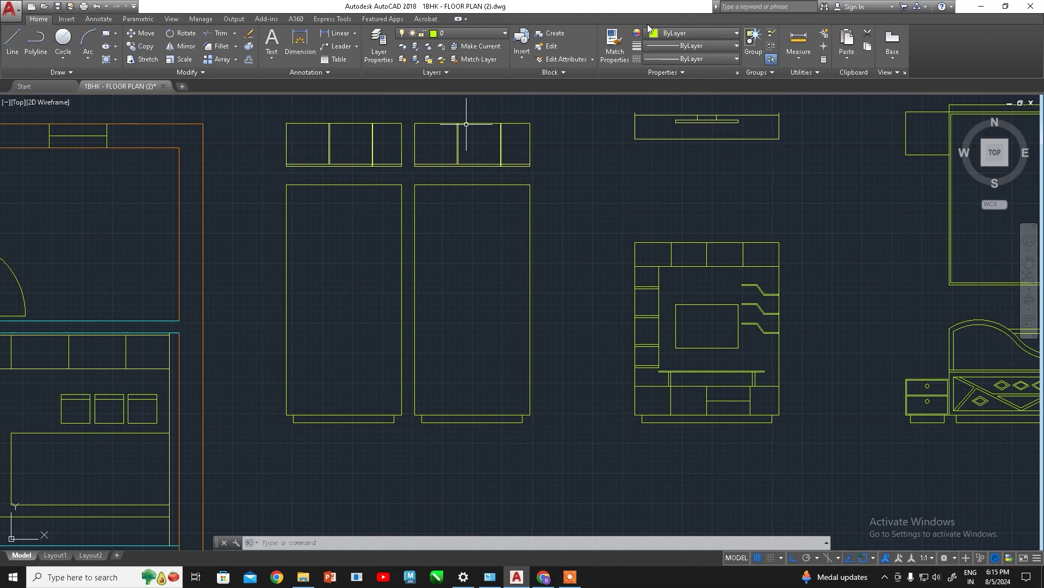
{"action": "middle_click_drag", "start_coordinate": [365, 221], "coordinate": [381, 211]}
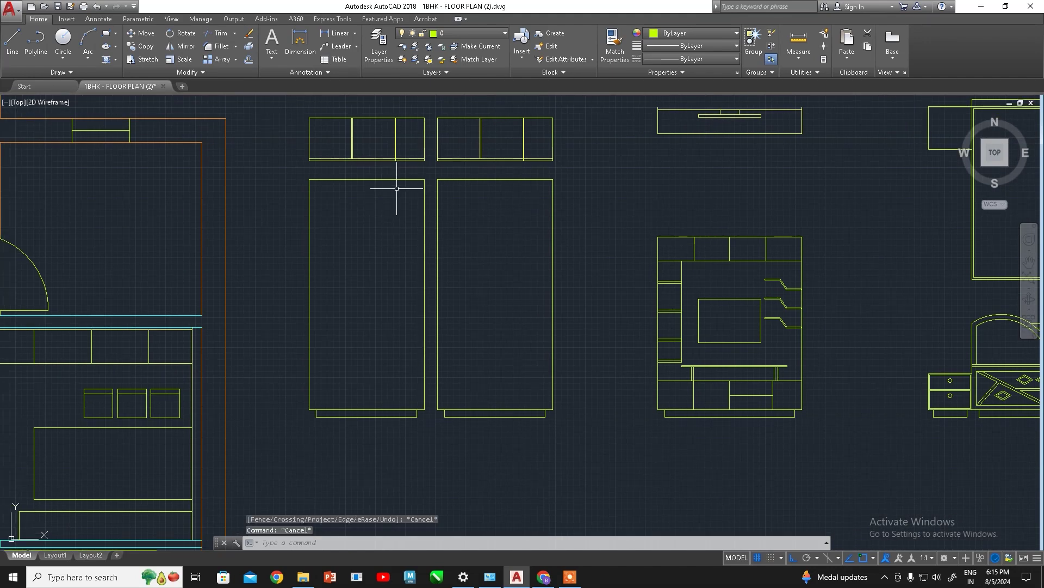
{"action": "type", "text": "l"}
{"action": "key", "text": "Return"}
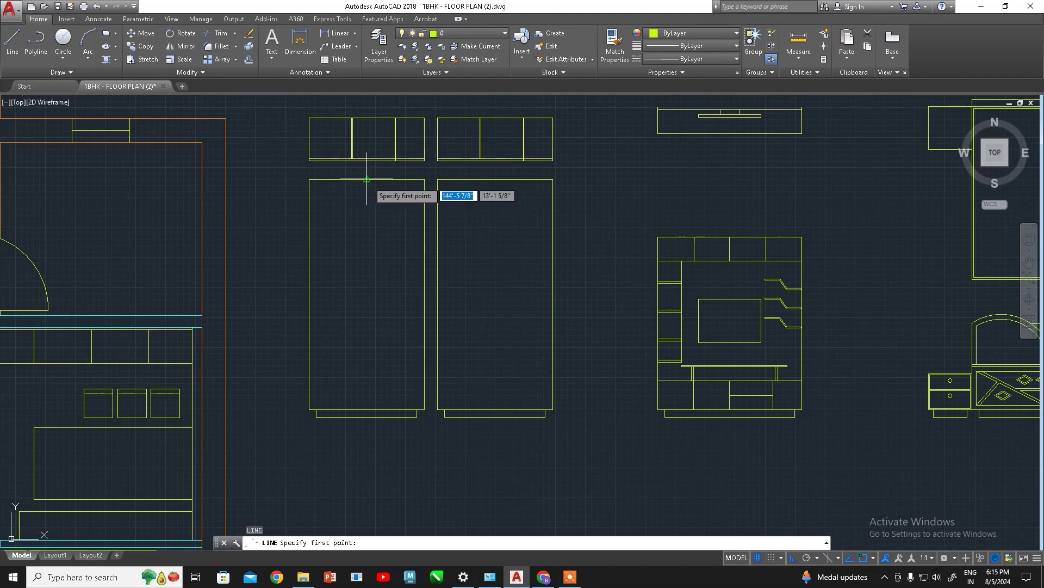
{"action": "key", "text": "Escape"}
{"action": "left_click", "coordinate": [335, 35]}
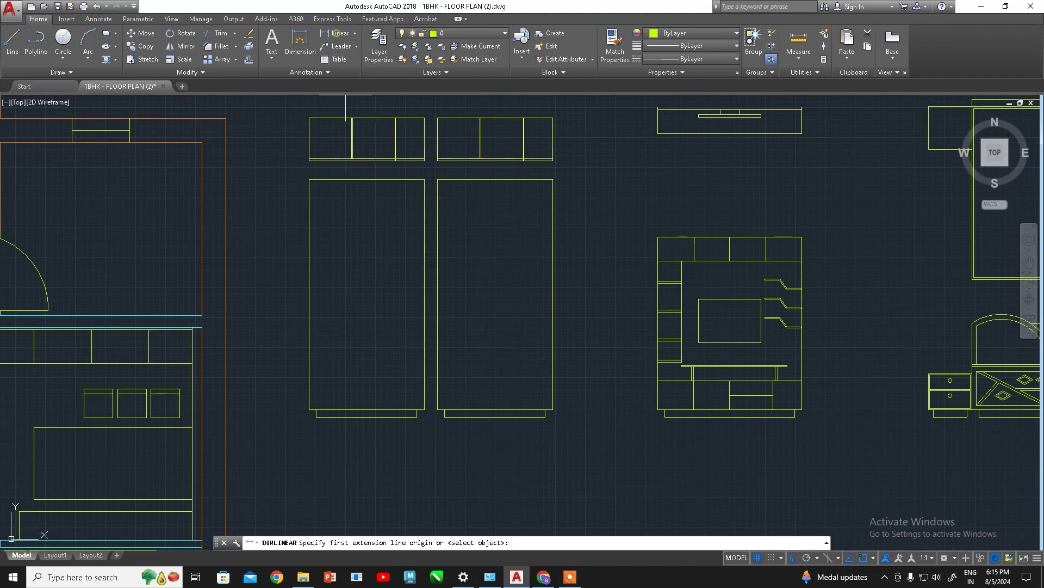
{"action": "left_click", "coordinate": [552, 179]}
{"action": "left_click", "coordinate": [438, 178]}
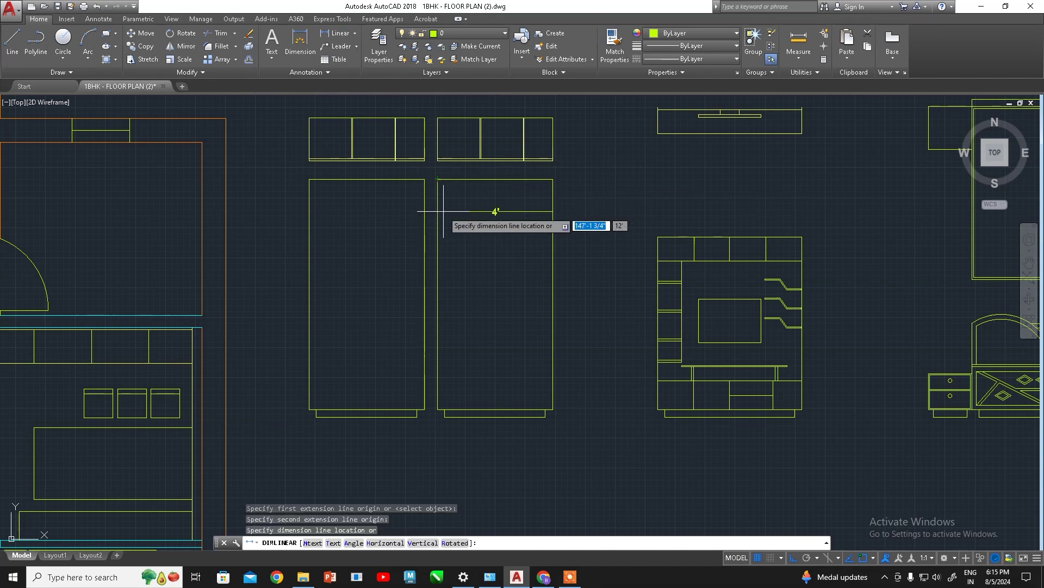
{"action": "key", "text": "Escape"}
{"action": "scroll", "coordinate": [474, 221], "scroll_direction": "up", "scroll_amount": 3}
{"action": "scroll", "coordinate": [474, 221], "scroll_direction": "down", "scroll_amount": 1}
{"action": "scroll", "coordinate": [468, 221], "scroll_direction": "down", "scroll_amount": 1}
{"action": "scroll", "coordinate": [477, 240], "scroll_direction": "up", "scroll_amount": 2}
{"action": "key", "text": "Escape"}
{"action": "key", "text": "Return"}
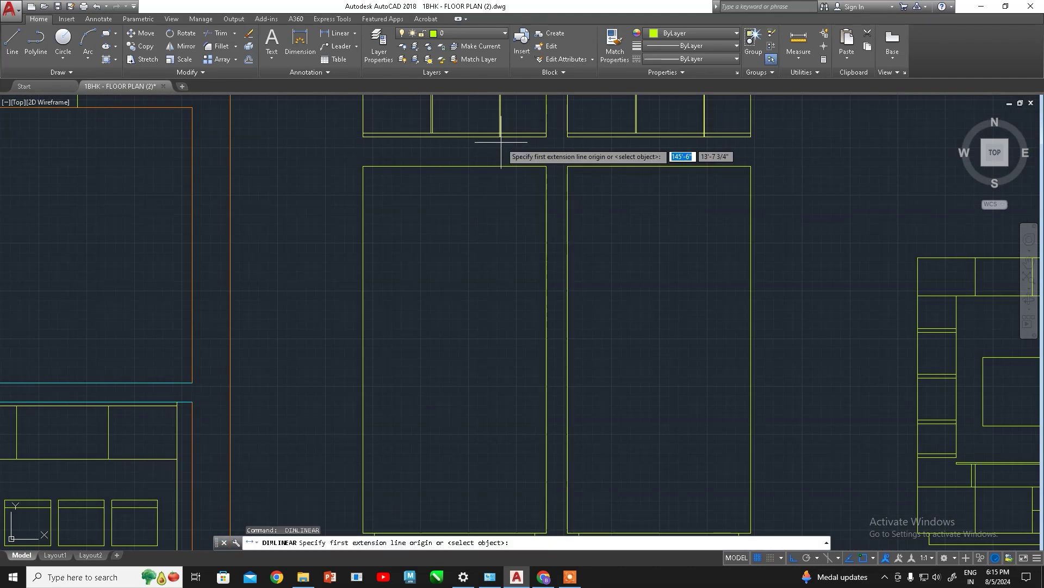
{"action": "type", "text": "l"}
{"action": "key", "text": "Return"}
{"action": "scroll", "coordinate": [497, 135], "scroll_direction": "up", "scroll_amount": 4}
{"action": "scroll", "coordinate": [478, 130], "scroll_direction": "up", "scroll_amount": 2}
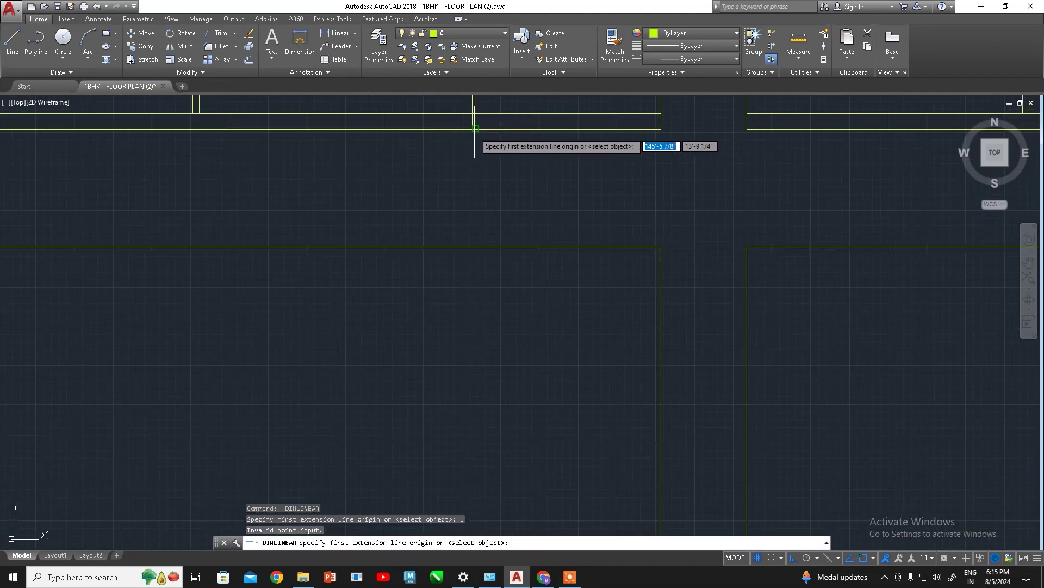
{"action": "left_click", "coordinate": [476, 129]}
{"action": "scroll", "coordinate": [479, 163], "scroll_direction": "down", "scroll_amount": 3}
{"action": "scroll", "coordinate": [495, 326], "scroll_direction": "up", "scroll_amount": 1}
{"action": "scroll", "coordinate": [517, 337], "scroll_direction": "up", "scroll_amount": 2}
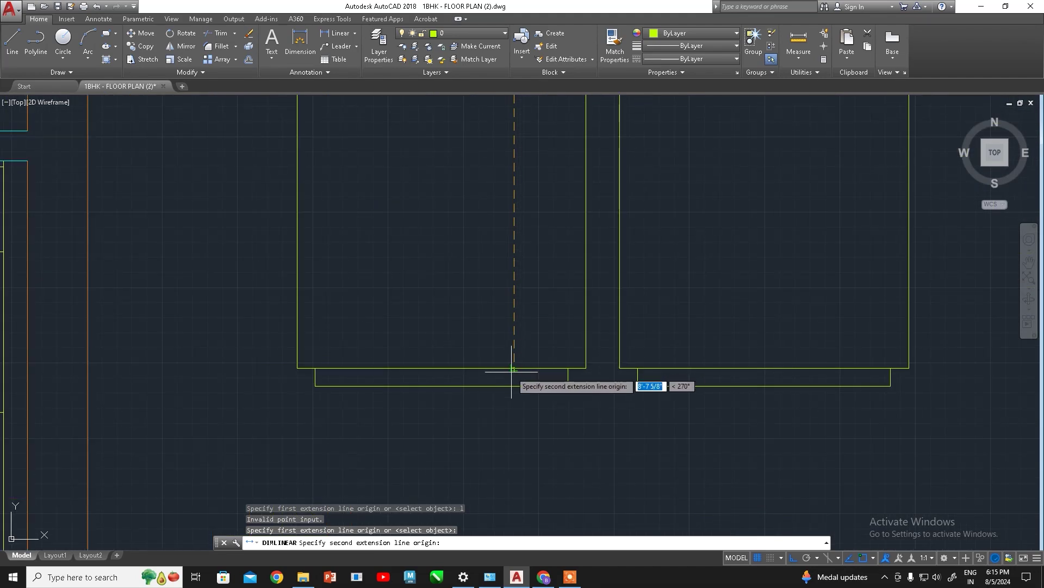
{"action": "left_click", "coordinate": [512, 370]}
{"action": "key", "text": "Escape"}
{"action": "scroll", "coordinate": [524, 355], "scroll_direction": "down", "scroll_amount": 3}
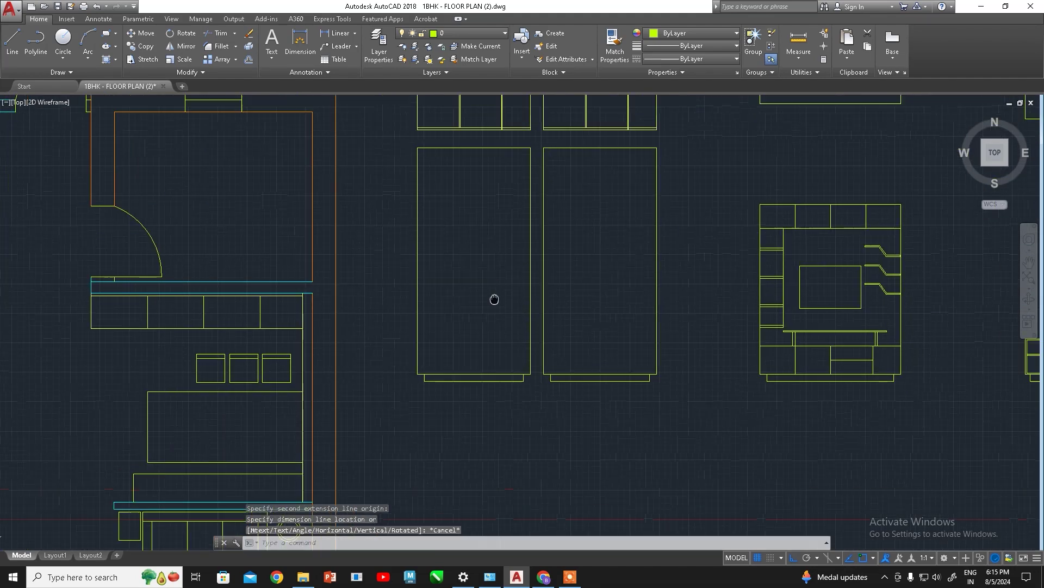
{"action": "key", "text": "Return"}
{"action": "scroll", "coordinate": [465, 163], "scroll_direction": "up", "scroll_amount": 4}
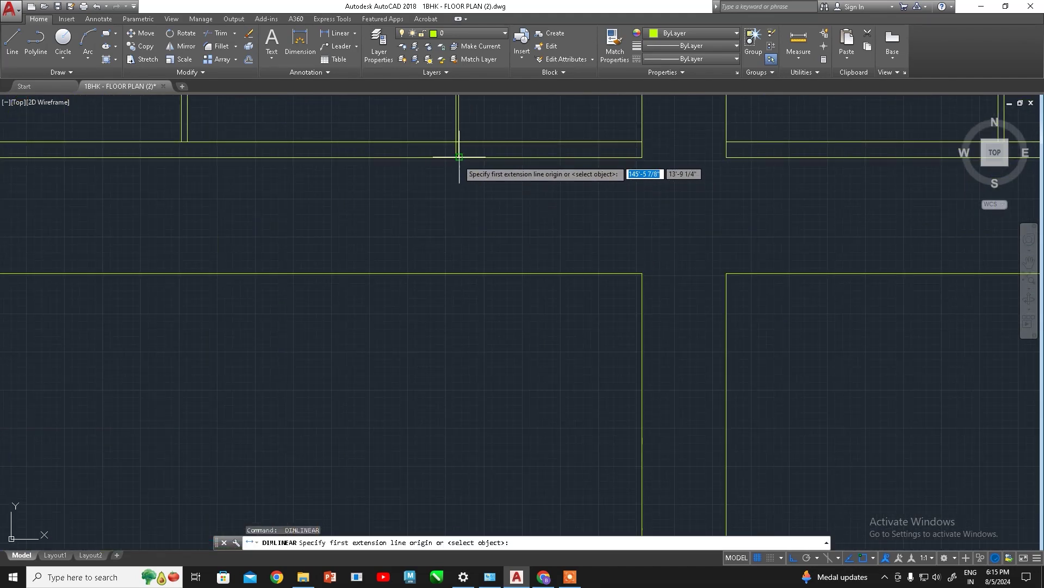
{"action": "left_click", "coordinate": [457, 158]}
{"action": "scroll", "coordinate": [467, 267], "scroll_direction": "down", "scroll_amount": 3}
{"action": "scroll", "coordinate": [487, 262], "scroll_direction": "down", "scroll_amount": 2}
{"action": "scroll", "coordinate": [488, 262], "scroll_direction": "up", "scroll_amount": 5}
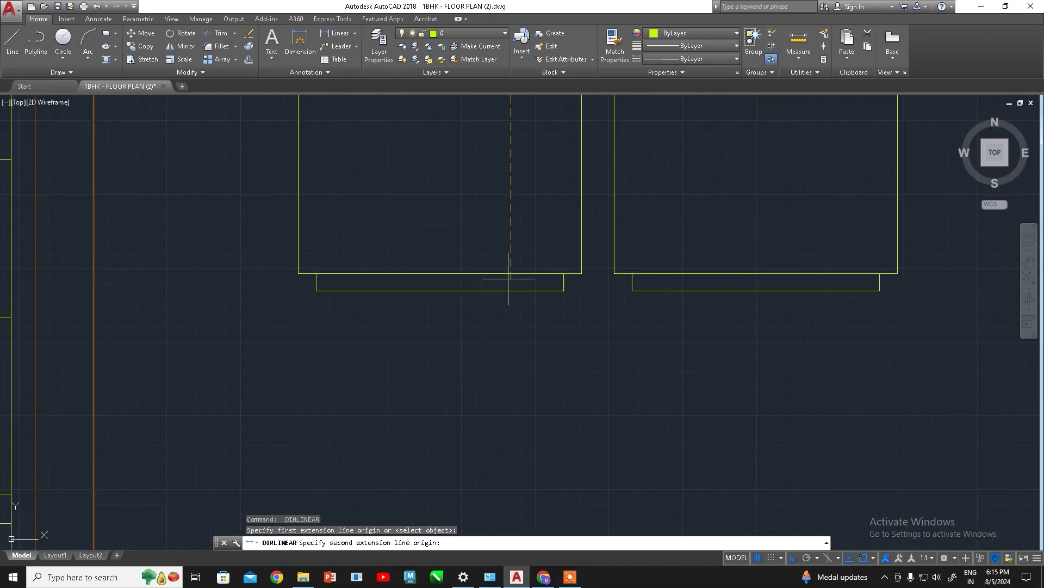
{"action": "left_click", "coordinate": [520, 288]}
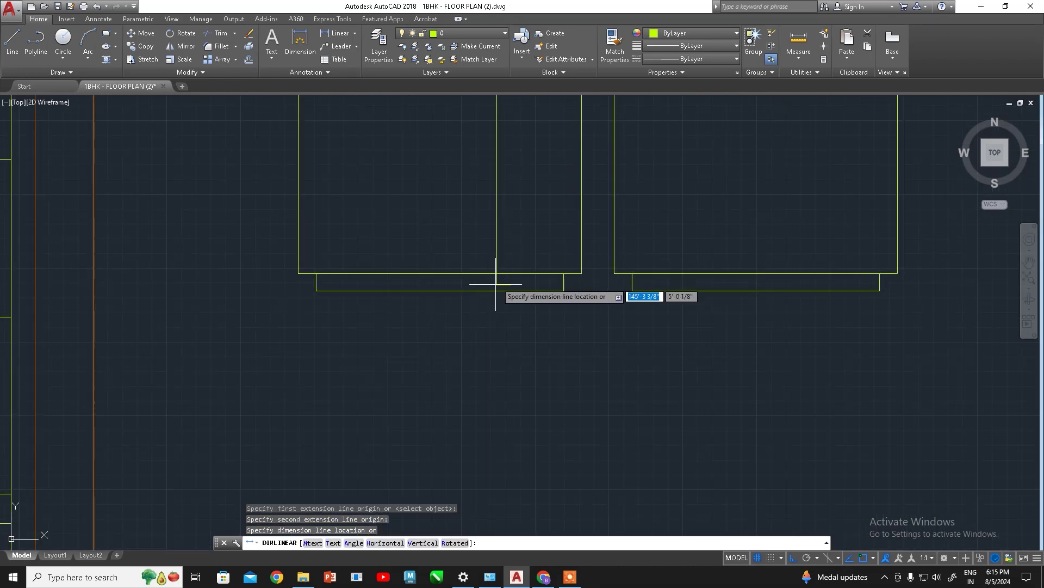
{"action": "key", "text": "Escape"}
{"action": "scroll", "coordinate": [454, 331], "scroll_direction": "down", "scroll_amount": 4}
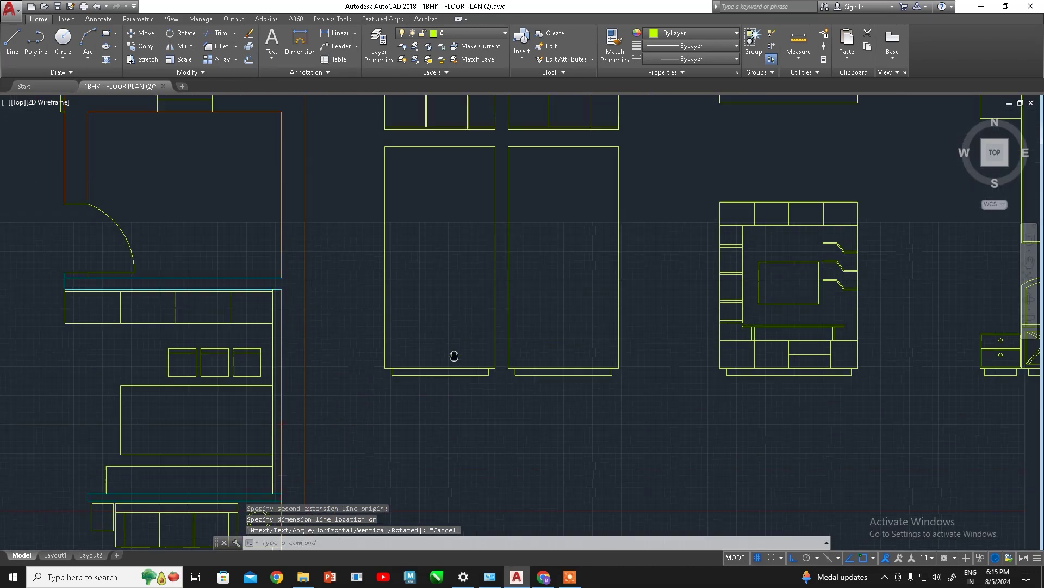
Draw a vertical line from the wall endpoint down to the wardrobe base
{"action": "type", "text": "l"}
{"action": "key", "text": "Return"}
{"action": "scroll", "coordinate": [471, 169], "scroll_direction": "up", "scroll_amount": 2}
{"action": "scroll", "coordinate": [482, 170], "scroll_direction": "up", "scroll_amount": 2}
{"action": "scroll", "coordinate": [455, 168], "scroll_direction": "up", "scroll_amount": 5}
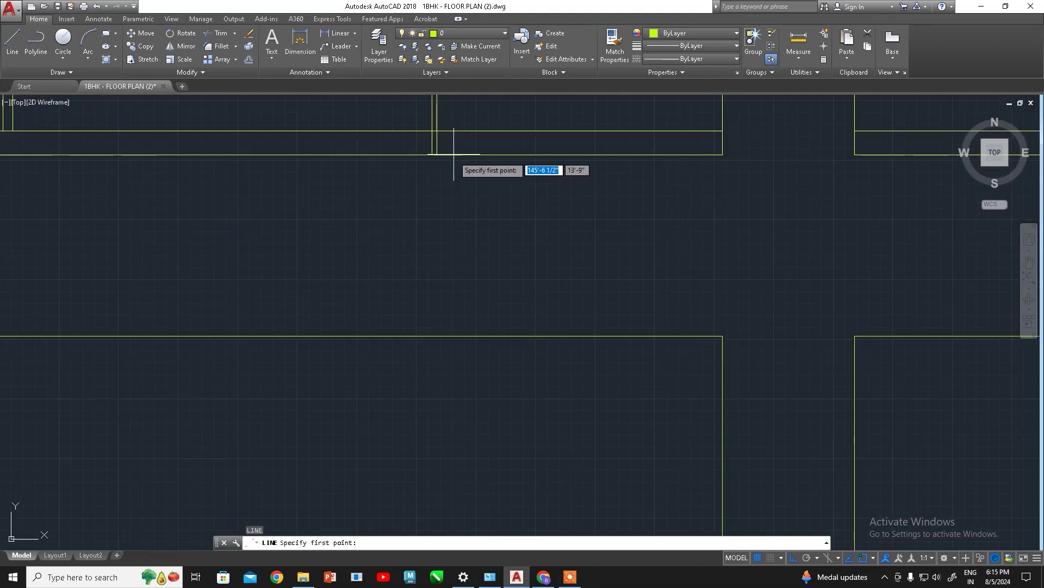
{"action": "left_click", "coordinate": [437, 155]}
{"action": "scroll", "coordinate": [446, 245], "scroll_direction": "down", "scroll_amount": 3}
{"action": "scroll", "coordinate": [457, 359], "scroll_direction": "down", "scroll_amount": 2}
{"action": "scroll", "coordinate": [435, 354], "scroll_direction": "up", "scroll_amount": 4}
{"action": "scroll", "coordinate": [488, 306], "scroll_direction": "up", "scroll_amount": 2}
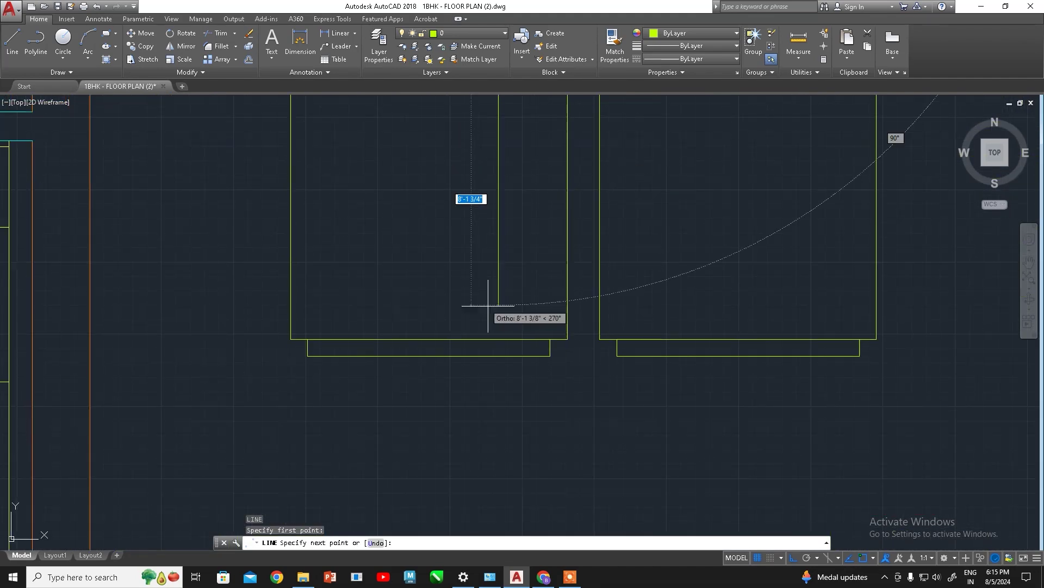
{"action": "left_click", "coordinate": [503, 346]}
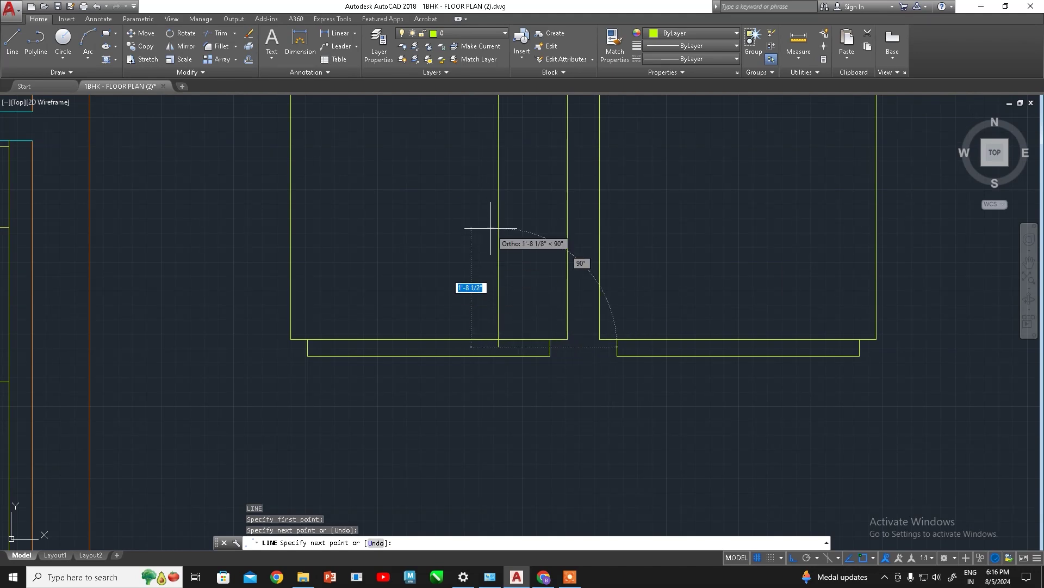
{"action": "scroll", "coordinate": [495, 233], "scroll_direction": "down", "scroll_amount": 3}
{"action": "key", "text": "Return"}
{"action": "scroll", "coordinate": [490, 228], "scroll_direction": "up", "scroll_amount": 3}
{"action": "scroll", "coordinate": [485, 326], "scroll_direction": "up", "scroll_amount": 2}
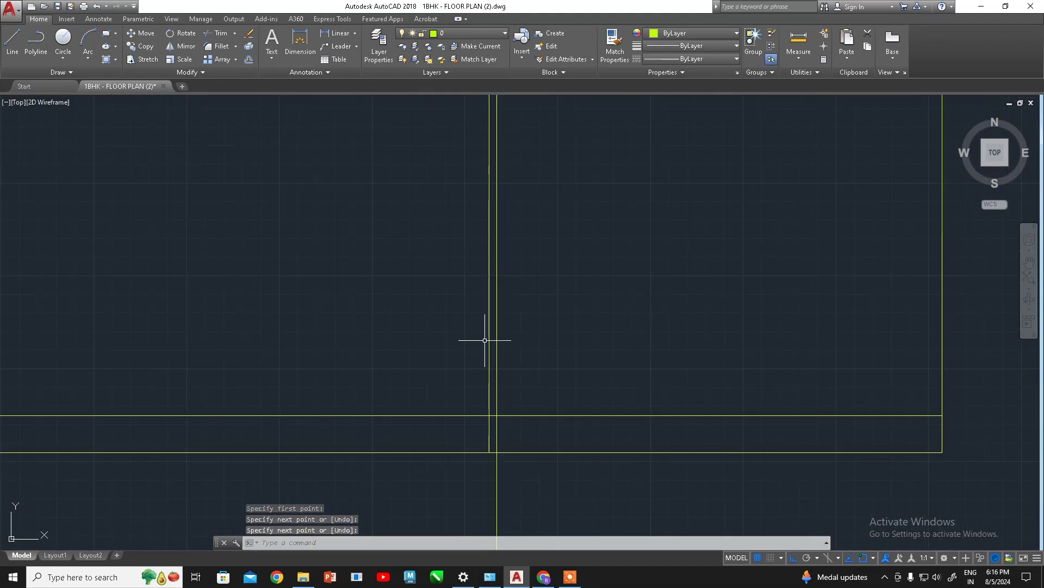
{"action": "scroll", "coordinate": [488, 280], "scroll_direction": "up", "scroll_amount": 2}
Draw a second vertical line from a wall corner down below the wardrobes
{"action": "key", "text": "Return"}
{"action": "left_click", "coordinate": [496, 301]}
{"action": "scroll", "coordinate": [504, 414], "scroll_direction": "down", "scroll_amount": 2}
{"action": "scroll", "coordinate": [504, 435], "scroll_direction": "up", "scroll_amount": 3}
{"action": "scroll", "coordinate": [443, 366], "scroll_direction": "up", "scroll_amount": 2}
{"action": "scroll", "coordinate": [526, 157], "scroll_direction": "up", "scroll_amount": 2}
{"action": "scroll", "coordinate": [641, 431], "scroll_direction": "up", "scroll_amount": 2}
{"action": "scroll", "coordinate": [569, 326], "scroll_direction": "up", "scroll_amount": 1}
{"action": "scroll", "coordinate": [558, 384], "scroll_direction": "down", "scroll_amount": 2}
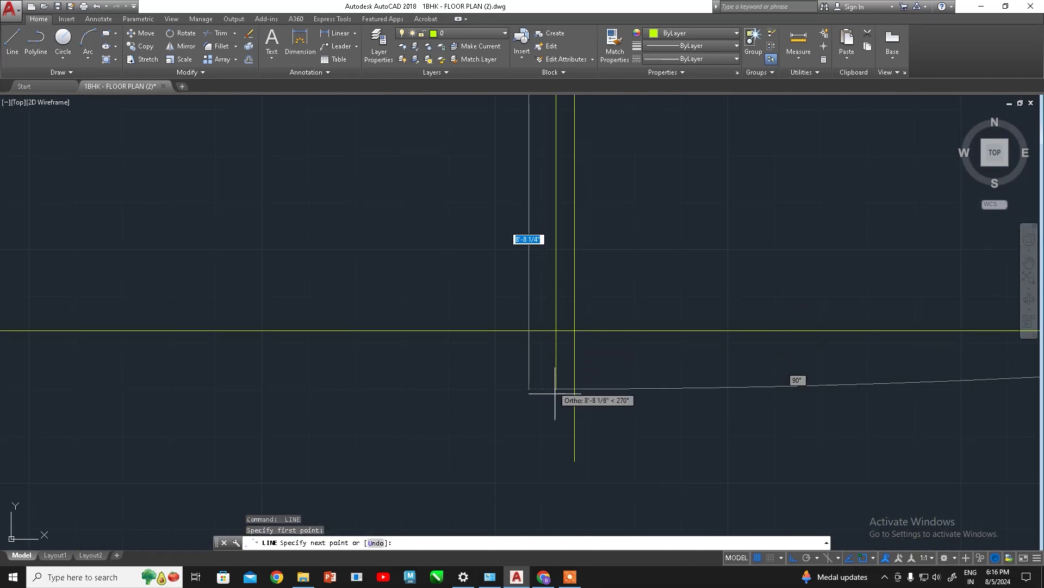
{"action": "left_click", "coordinate": [558, 443]}
{"action": "key", "text": "Escape"}
{"action": "scroll", "coordinate": [602, 381], "scroll_direction": "down", "scroll_amount": 2}
{"action": "scroll", "coordinate": [544, 392], "scroll_direction": "down", "scroll_amount": 2}
{"action": "scroll", "coordinate": [512, 327], "scroll_direction": "down", "scroll_amount": 2}
{"action": "scroll", "coordinate": [483, 261], "scroll_direction": "up", "scroll_amount": 4}
{"action": "middle_click_drag", "start_coordinate": [483, 262], "coordinate": [486, 223]}
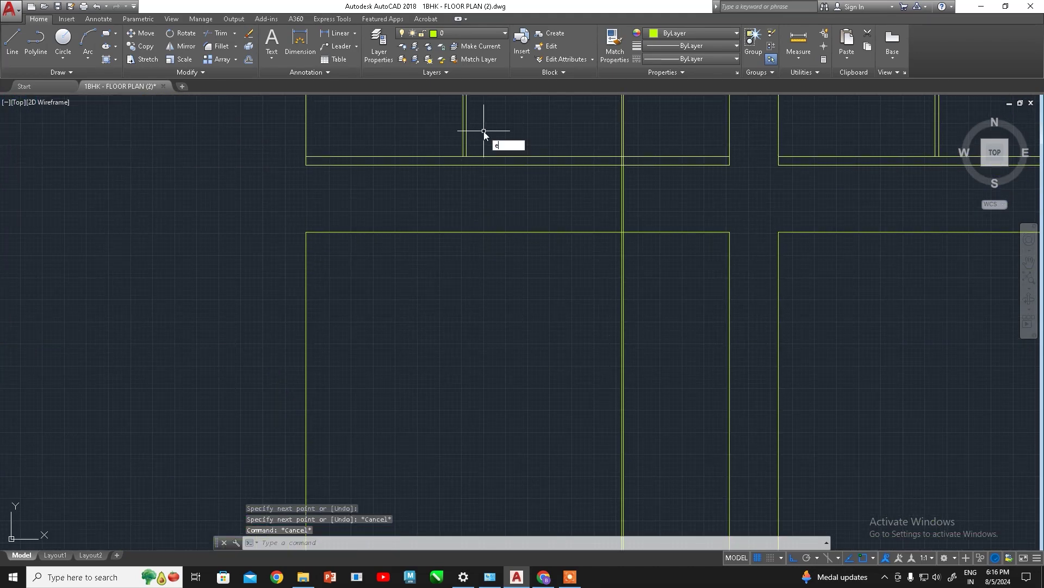
{"action": "key", "text": "Return"}
{"action": "key", "text": "Return"}
{"action": "left_click", "coordinate": [461, 129]}
{"action": "scroll", "coordinate": [455, 133], "scroll_direction": "up", "scroll_amount": 5}
{"action": "left_click", "coordinate": [460, 131]}
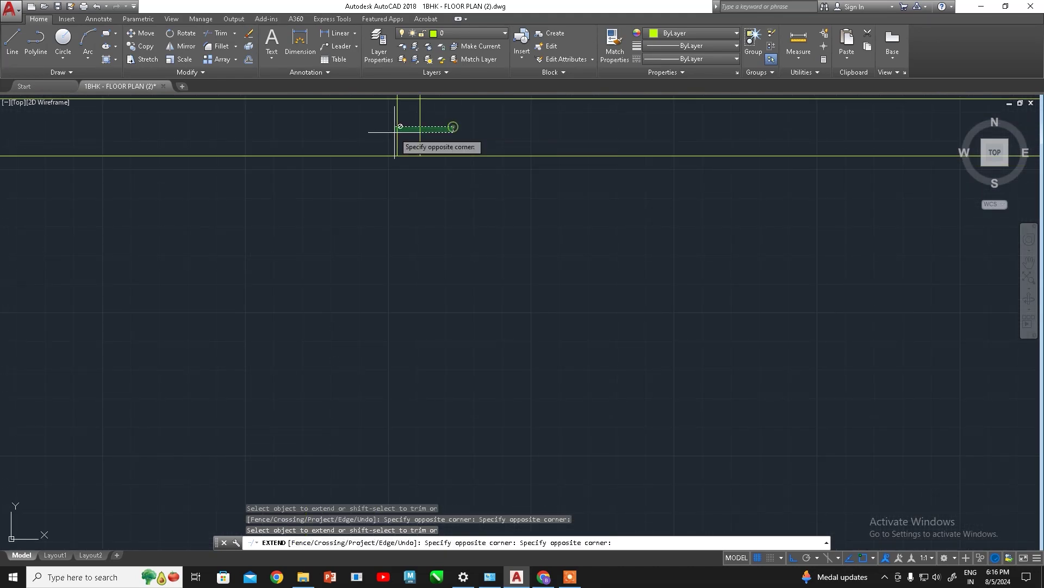
{"action": "left_click", "coordinate": [383, 131]}
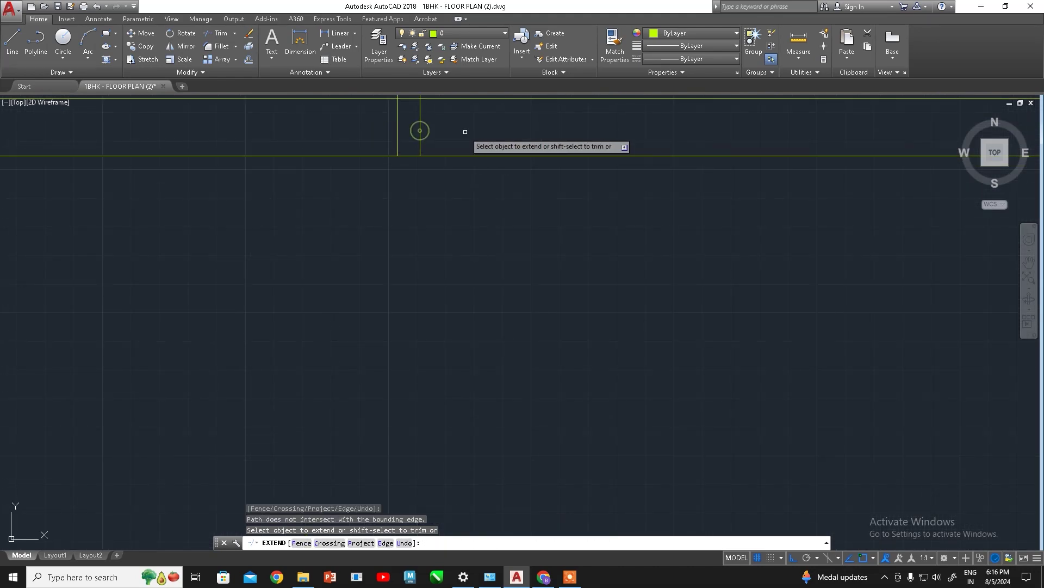
{"action": "scroll", "coordinate": [420, 130], "scroll_direction": "down", "scroll_amount": 4}
{"action": "key", "text": "Escape"}
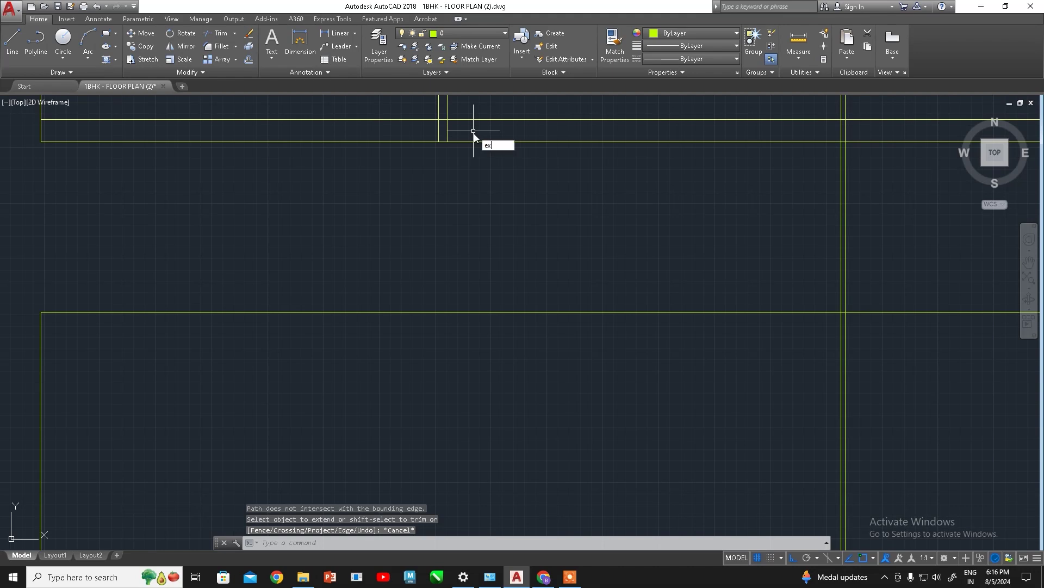
{"action": "key", "text": "Return"}
{"action": "key", "text": "Return"}
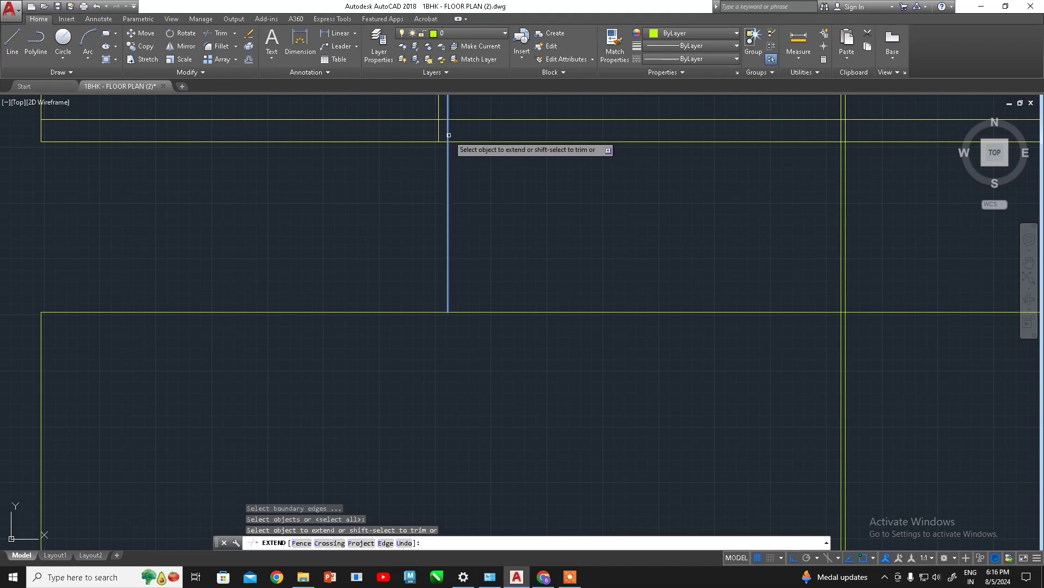
{"action": "left_click", "coordinate": [446, 137]}
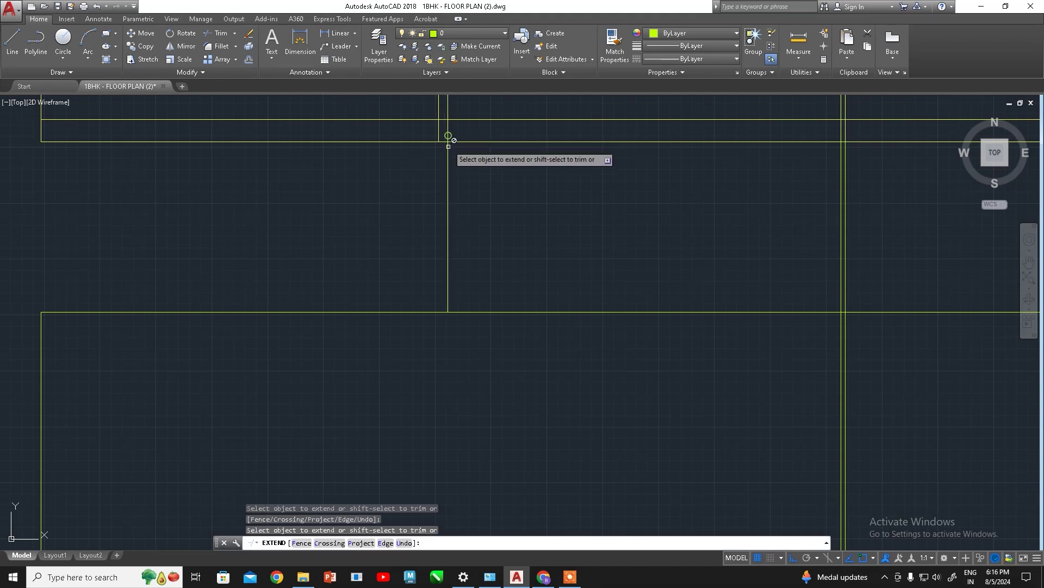
{"action": "left_click", "coordinate": [447, 293]}
{"action": "left_click", "coordinate": [440, 133]}
{"action": "key", "text": "Escape"}
{"action": "key", "text": "Return"}
{"action": "key", "text": "Return"}
{"action": "left_click", "coordinate": [482, 249]}
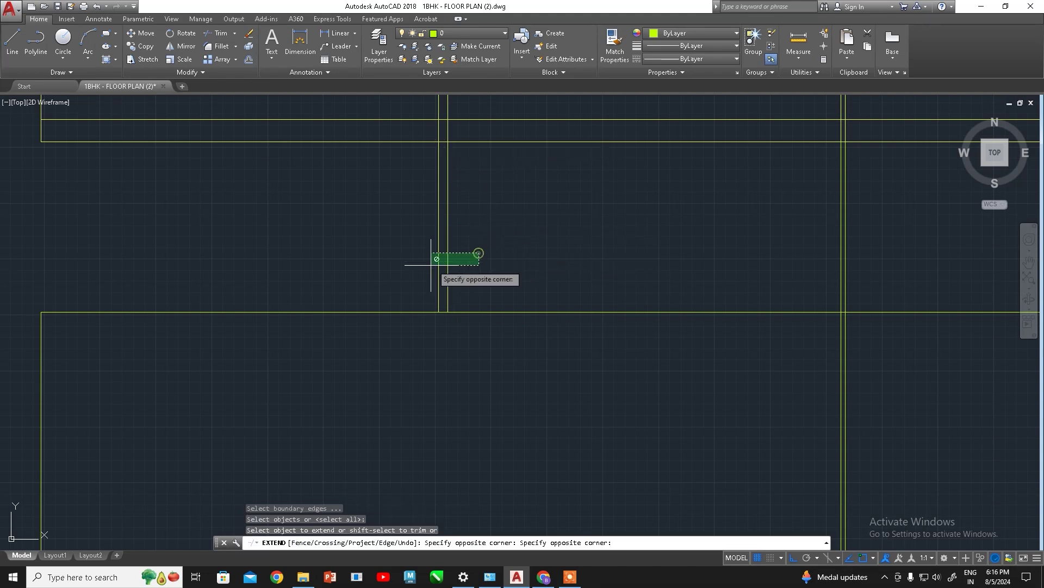
{"action": "left_click", "coordinate": [433, 262]}
{"action": "middle_click_drag", "start_coordinate": [433, 262], "coordinate": [507, 133]}
{"action": "scroll", "coordinate": [489, 193], "scroll_direction": "down", "scroll_amount": 3}
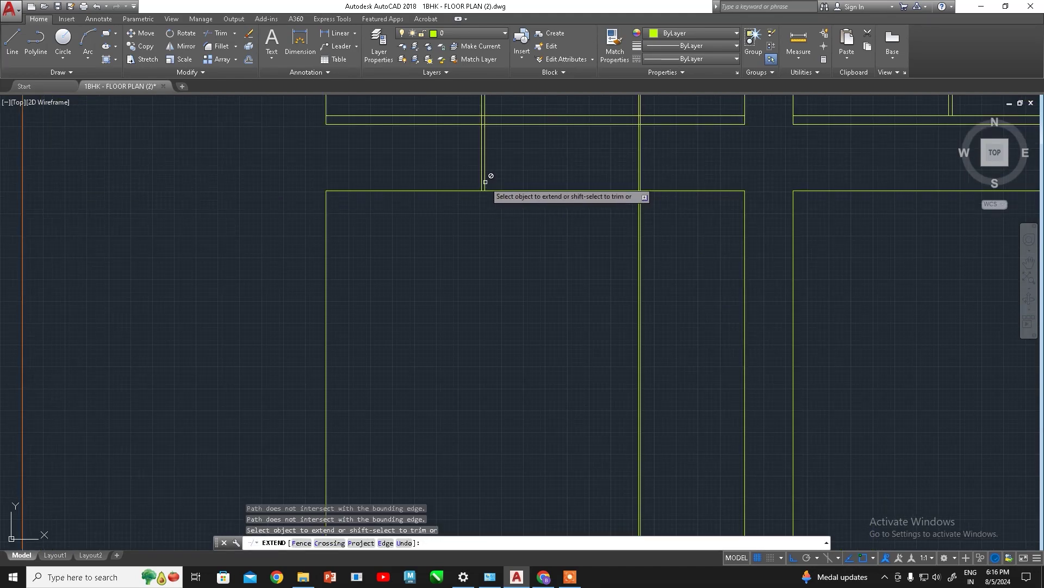
{"action": "scroll", "coordinate": [486, 183], "scroll_direction": "up", "scroll_amount": 3}
{"action": "key", "text": "Escape"}
{"action": "type", "text": "x"}
{"action": "key", "text": "Return"}
{"action": "key", "text": "Return"}
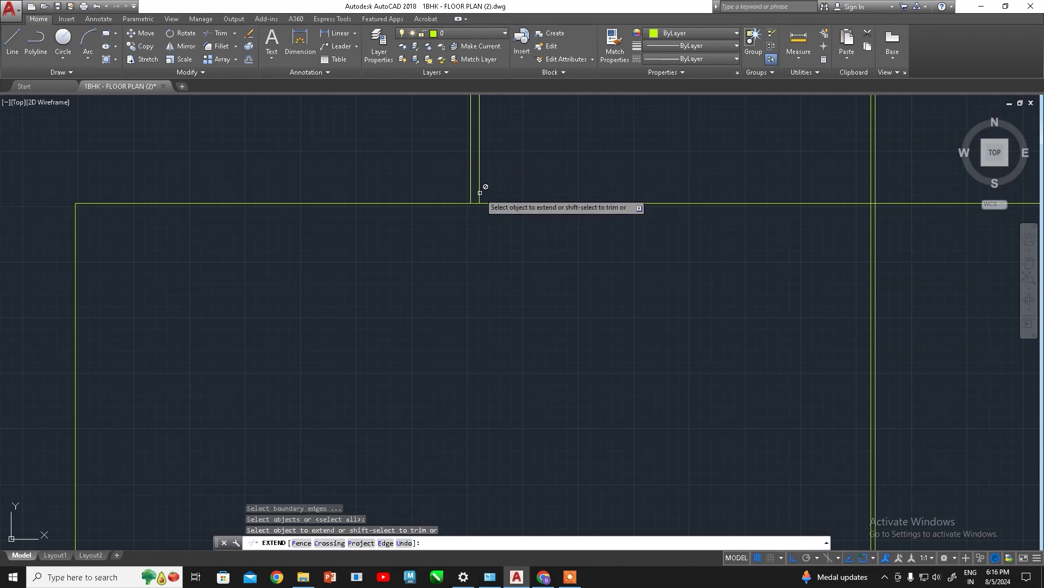
{"action": "left_click", "coordinate": [479, 192]}
{"action": "key", "text": "Escape"}
{"action": "scroll", "coordinate": [524, 175], "scroll_direction": "down", "scroll_amount": 3}
{"action": "scroll", "coordinate": [541, 234], "scroll_direction": "up", "scroll_amount": 3}
{"action": "middle_click_drag", "start_coordinate": [506, 210], "coordinate": [520, 199]}
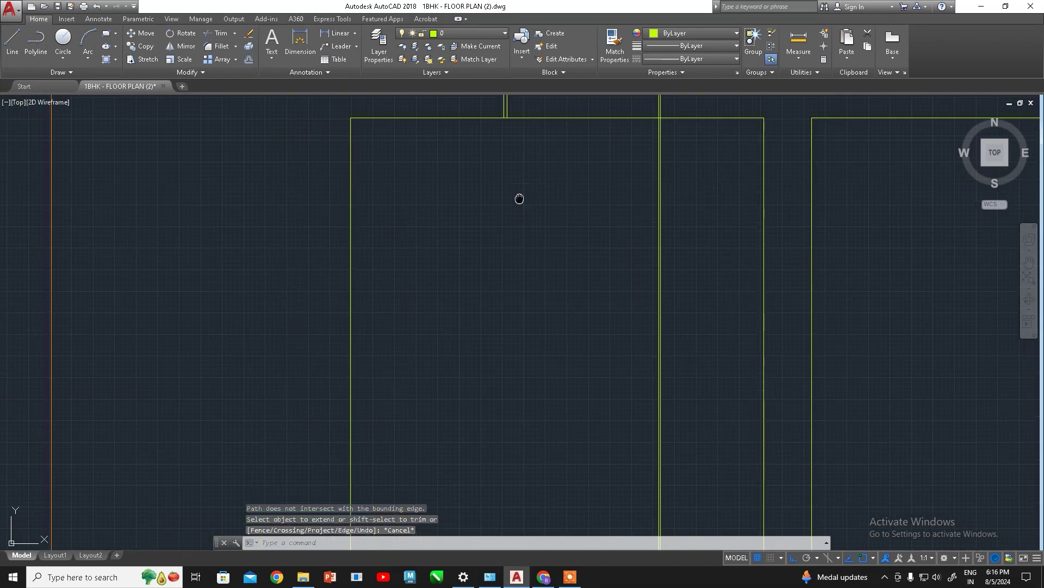
{"action": "scroll", "coordinate": [520, 199], "scroll_direction": "down", "scroll_amount": 2}
{"action": "left_click", "coordinate": [538, 154]}
{"action": "left_click", "coordinate": [473, 185]}
{"action": "scroll", "coordinate": [492, 195], "scroll_direction": "up", "scroll_amount": 3}
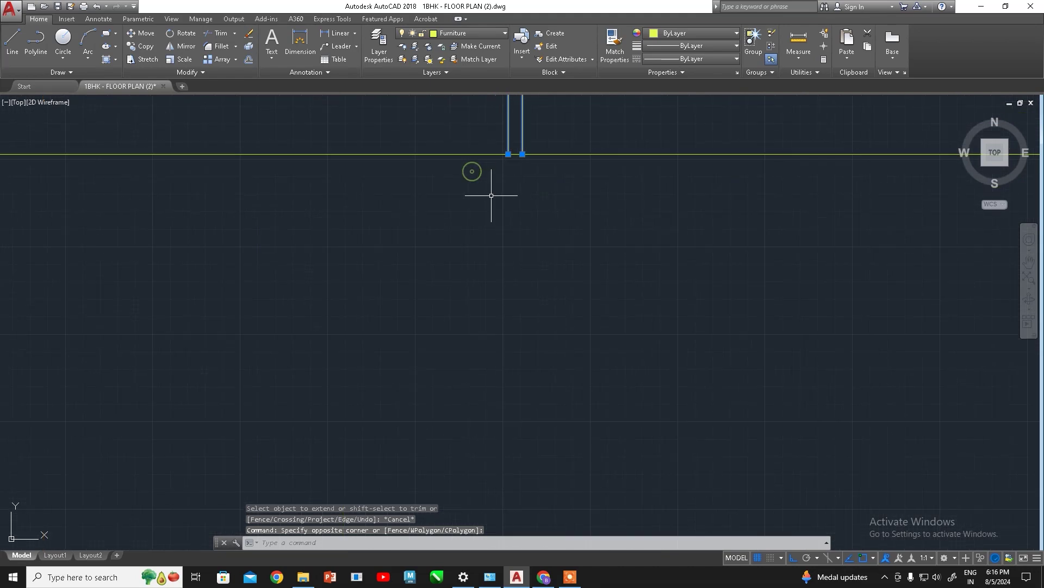
{"action": "left_click", "coordinate": [522, 154]}
{"action": "key", "text": "Escape"}
{"action": "scroll", "coordinate": [539, 214], "scroll_direction": "down", "scroll_amount": 2}
{"action": "scroll", "coordinate": [539, 214], "scroll_direction": "up", "scroll_amount": 3}
{"action": "left_click", "coordinate": [476, 146]}
{"action": "left_click", "coordinate": [476, 173]}
{"action": "left_click", "coordinate": [478, 298]}
{"action": "scroll", "coordinate": [573, 316], "scroll_direction": "down", "scroll_amount": 2}
{"action": "middle_click_drag", "start_coordinate": [615, 323], "coordinate": [588, 279]}
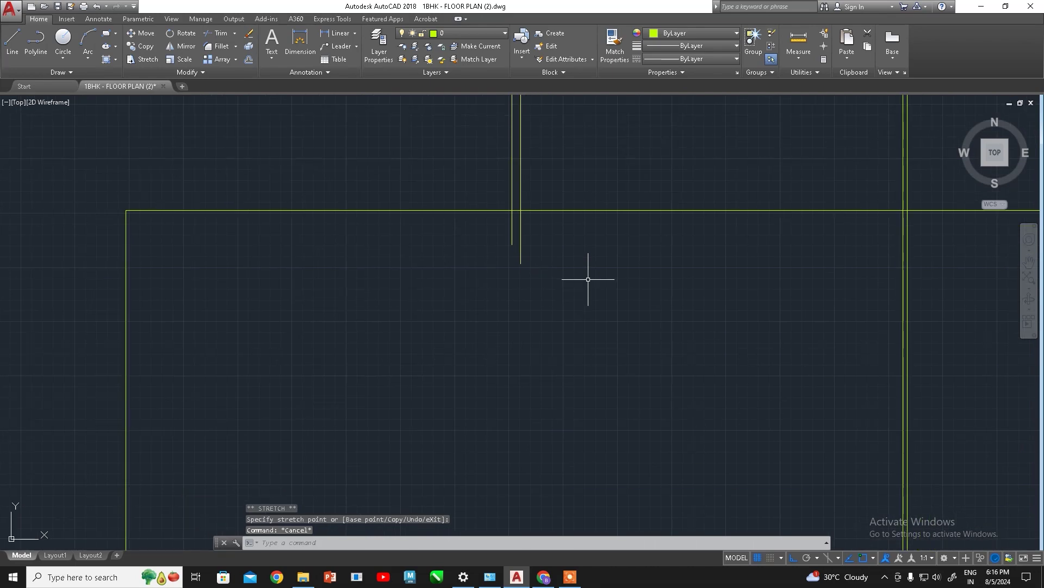
{"action": "type", "text": "ex"}
{"action": "key", "text": "Return"}
{"action": "key", "text": "Return"}
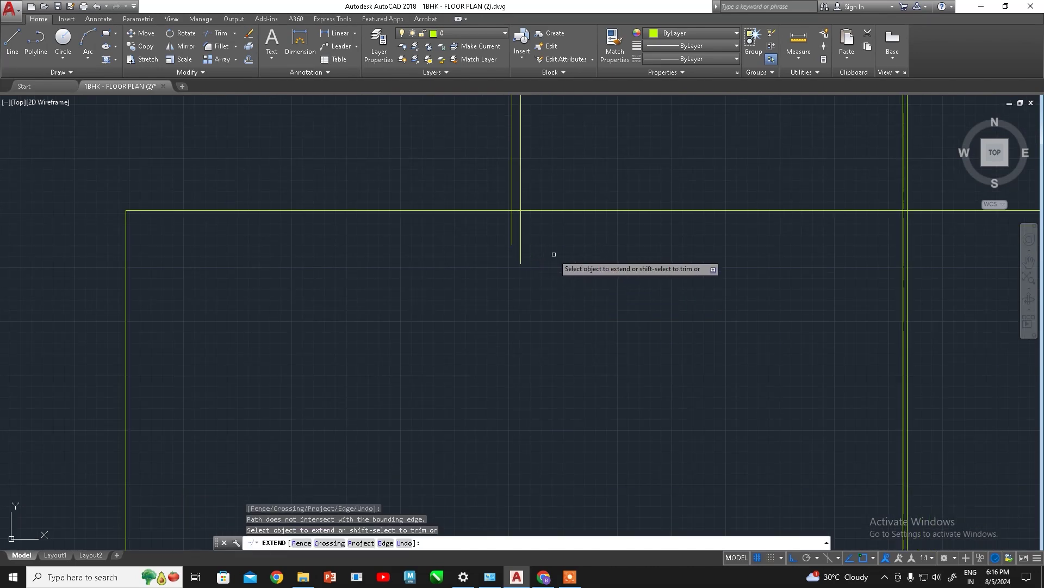
{"action": "scroll", "coordinate": [552, 256], "scroll_direction": "down", "scroll_amount": 3}
{"action": "scroll", "coordinate": [597, 320], "scroll_direction": "up", "scroll_amount": 3}
{"action": "scroll", "coordinate": [527, 312], "scroll_direction": "down", "scroll_amount": 3}
{"action": "scroll", "coordinate": [587, 261], "scroll_direction": "up", "scroll_amount": 3}
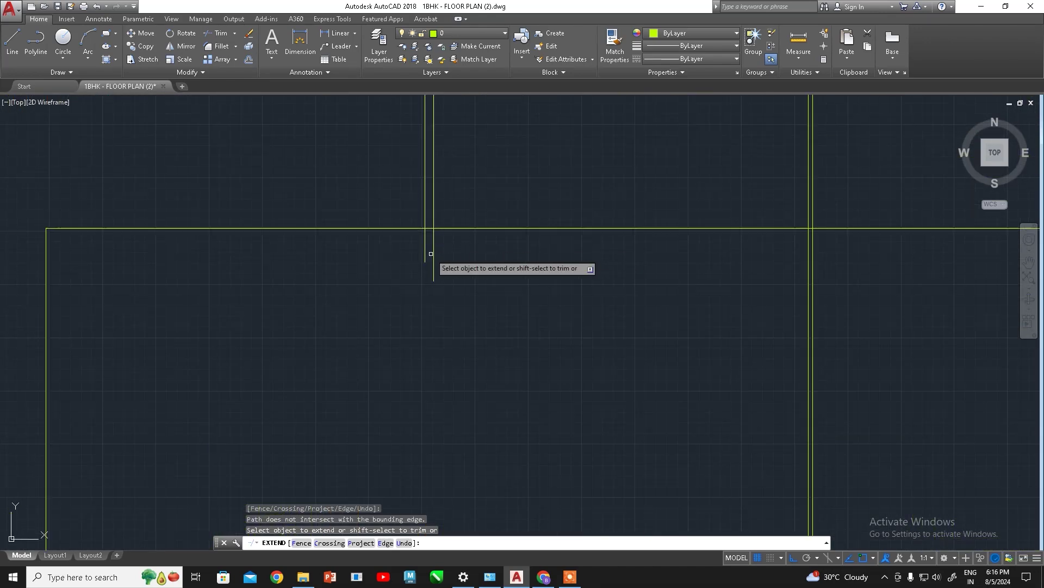
{"action": "key", "text": "Escape"}
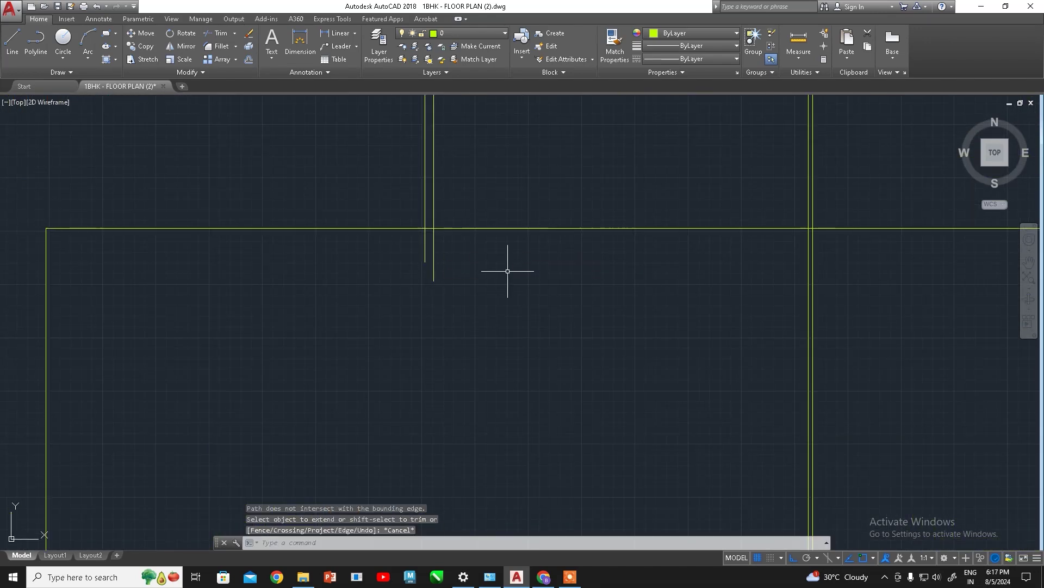
{"action": "type", "text": "ex"}
{"action": "key", "text": "Return"}
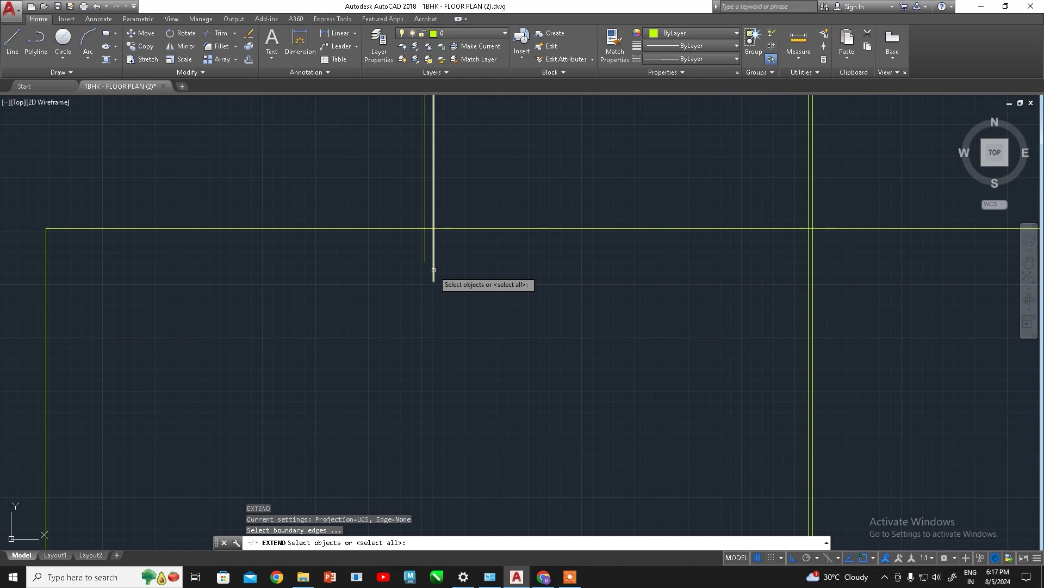
{"action": "left_click", "coordinate": [434, 270]}
{"action": "left_click", "coordinate": [425, 256]}
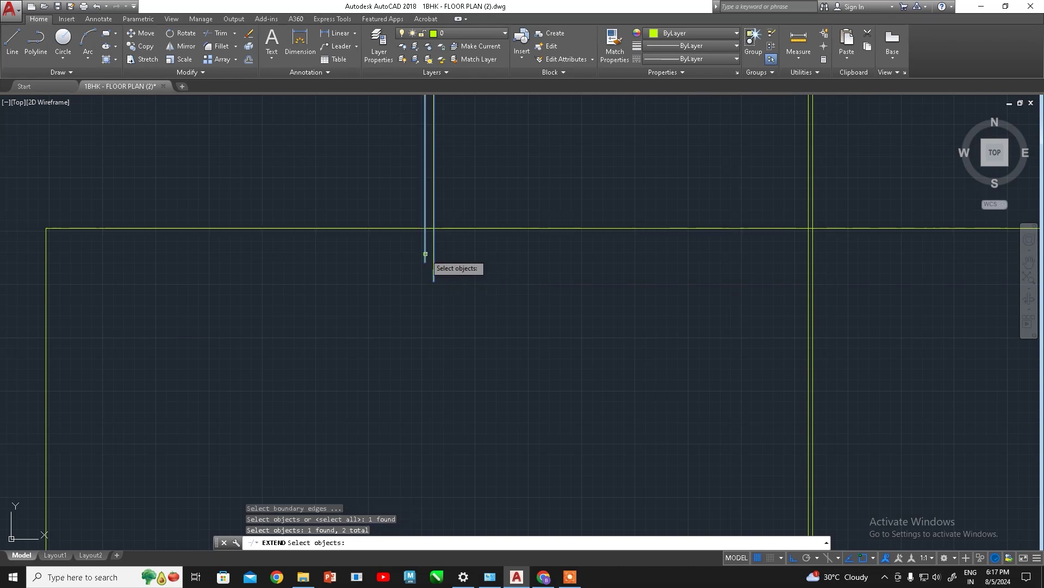
{"action": "key", "text": "Escape"}
{"action": "left_click", "coordinate": [435, 278]}
{"action": "scroll", "coordinate": [517, 291], "scroll_direction": "down", "scroll_amount": 5}
{"action": "middle_click_drag", "start_coordinate": [538, 292], "coordinate": [524, 154]}
{"action": "left_click", "coordinate": [517, 150]}
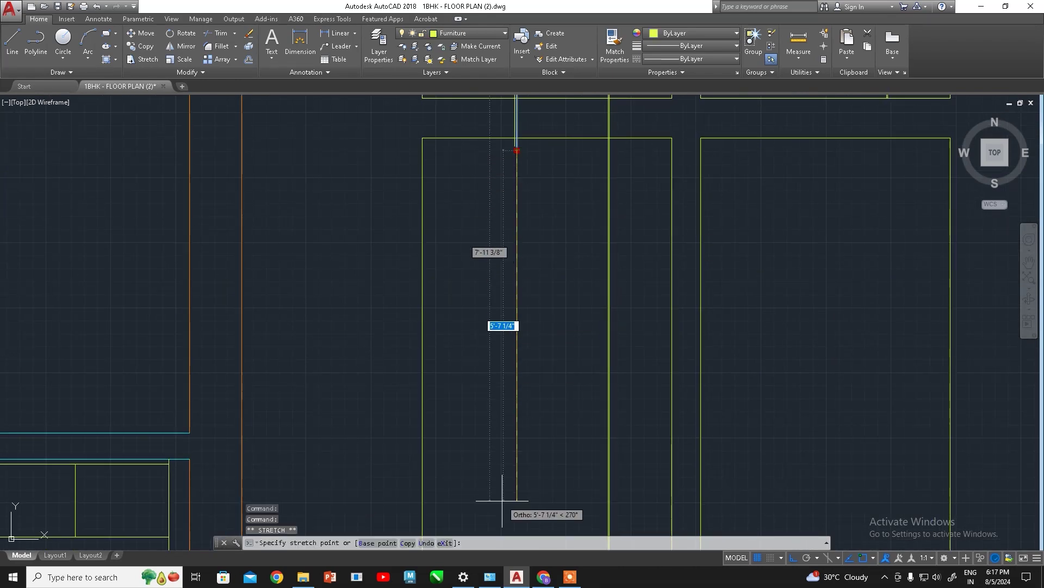
{"action": "middle_click_drag", "start_coordinate": [501, 495], "coordinate": [502, 359]}
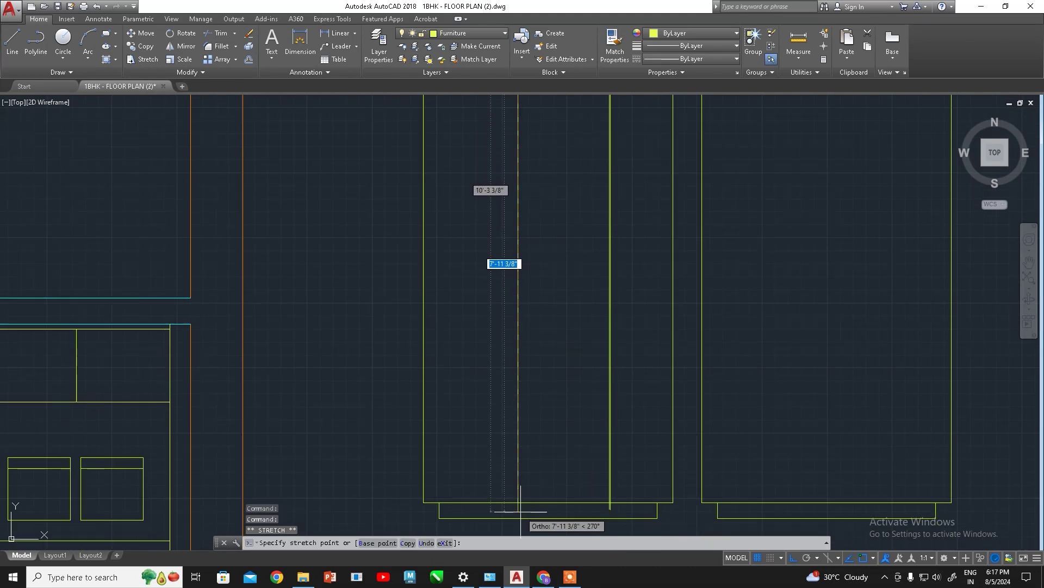
{"action": "key", "text": "Escape"}
{"action": "middle_click_drag", "start_coordinate": [541, 210], "coordinate": [497, 319]}
{"action": "scroll", "coordinate": [503, 127], "scroll_direction": "up", "scroll_amount": 3}
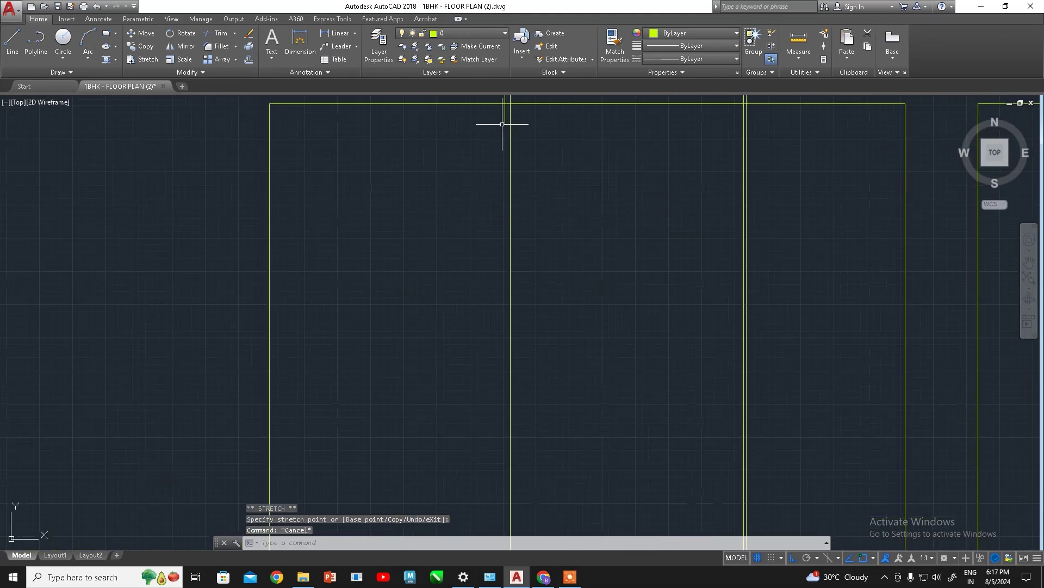
{"action": "left_click", "coordinate": [504, 123]}
{"action": "left_click", "coordinate": [505, 124]}
{"action": "scroll", "coordinate": [492, 479], "scroll_direction": "down", "scroll_amount": 3}
{"action": "scroll", "coordinate": [492, 479], "scroll_direction": "up", "scroll_amount": 3}
{"action": "scroll", "coordinate": [508, 291], "scroll_direction": "up", "scroll_amount": 2}
{"action": "scroll", "coordinate": [504, 404], "scroll_direction": "down", "scroll_amount": 3}
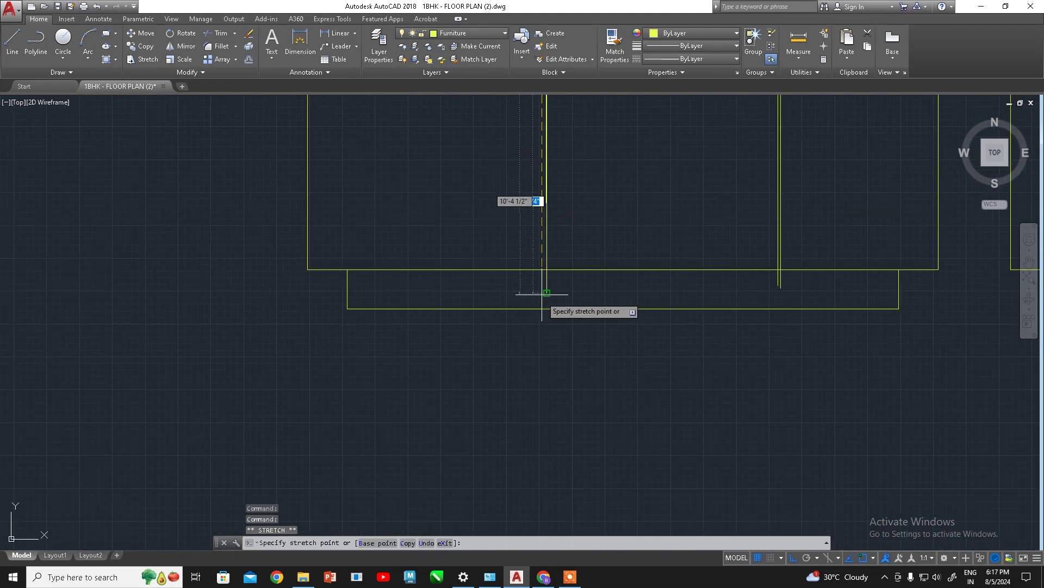
{"action": "key", "text": "Escape"}
{"action": "scroll", "coordinate": [541, 289], "scroll_direction": "up", "scroll_amount": 4}
{"action": "middle_click_drag", "start_coordinate": [541, 289], "coordinate": [569, 455]}
{"action": "scroll", "coordinate": [576, 277], "scroll_direction": "down", "scroll_amount": 3}
{"action": "scroll", "coordinate": [511, 385], "scroll_direction": "up", "scroll_amount": 2}
{"action": "scroll", "coordinate": [497, 308], "scroll_direction": "up", "scroll_amount": 2}
{"action": "middle_click_drag", "start_coordinate": [497, 308], "coordinate": [529, 330]}
{"action": "key", "text": "Escape"}
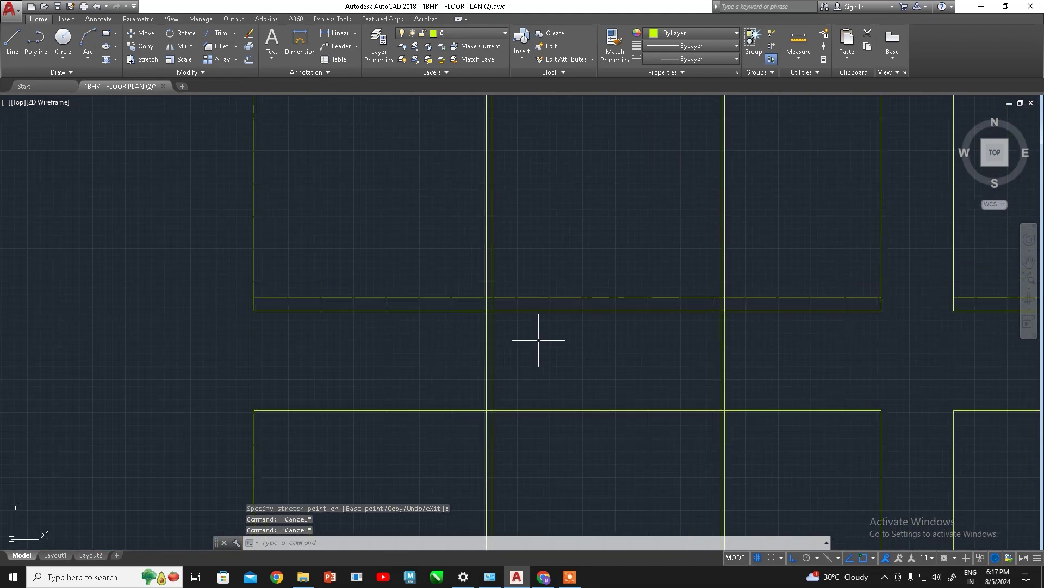
{"action": "type", "text": "tr"}
{"action": "key", "text": "Return"}
{"action": "key", "text": "Return"}
Trim the protruding division line ends across the cabinet joint with crossing windows
{"action": "left_click", "coordinate": [544, 312]}
{"action": "left_click", "coordinate": [435, 408]}
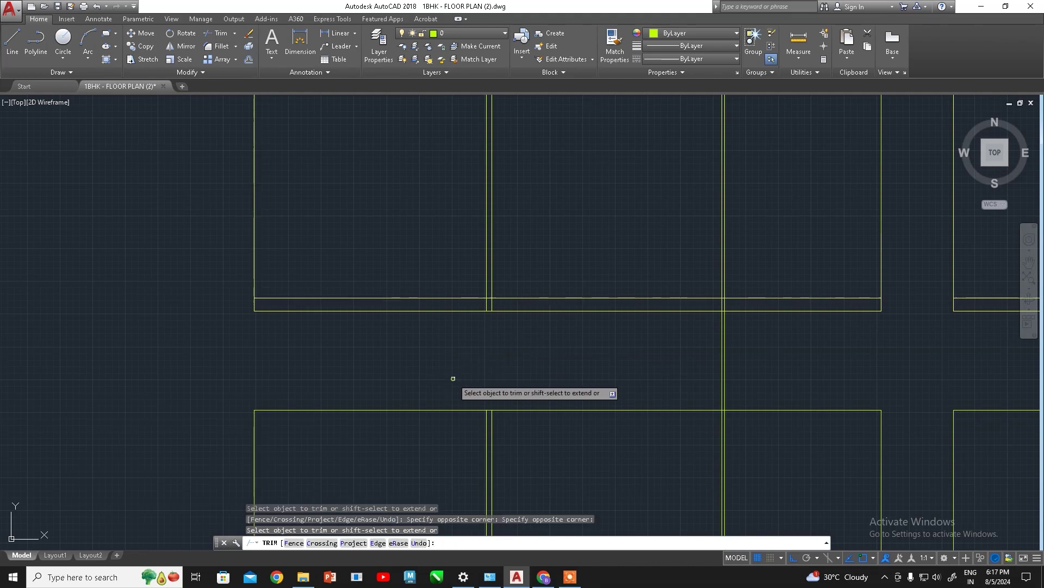
{"action": "scroll", "coordinate": [451, 448], "scroll_direction": "down", "scroll_amount": 4}
{"action": "scroll", "coordinate": [588, 434], "scroll_direction": "down", "scroll_amount": 2}
{"action": "scroll", "coordinate": [674, 435], "scroll_direction": "up", "scroll_amount": 8}
{"action": "left_click", "coordinate": [427, 357]}
{"action": "left_click", "coordinate": [403, 335]}
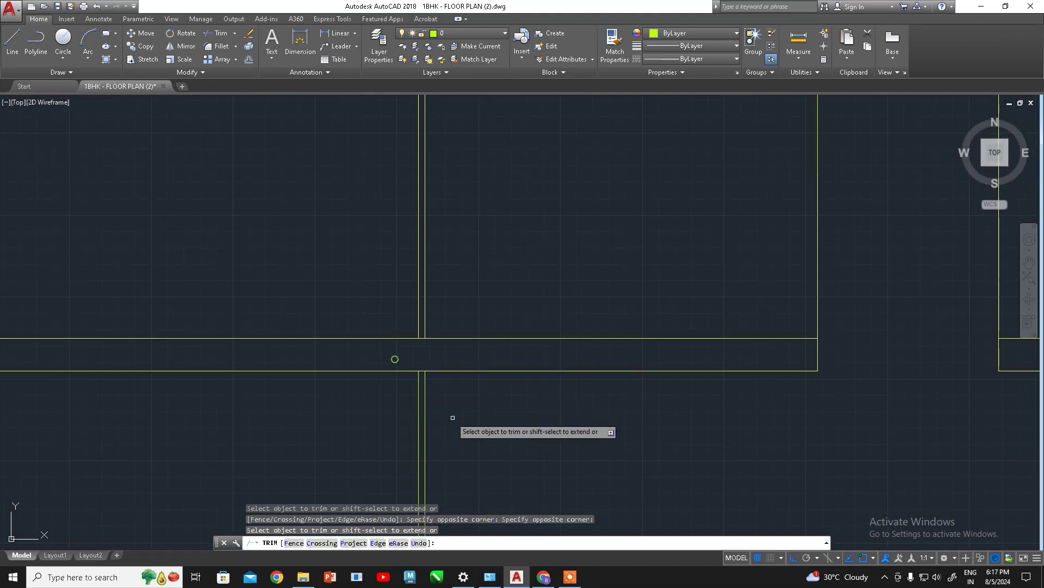
{"action": "scroll", "coordinate": [463, 431], "scroll_direction": "down", "scroll_amount": 2}
{"action": "key", "text": "Escape"}
{"action": "left_click", "coordinate": [527, 325]}
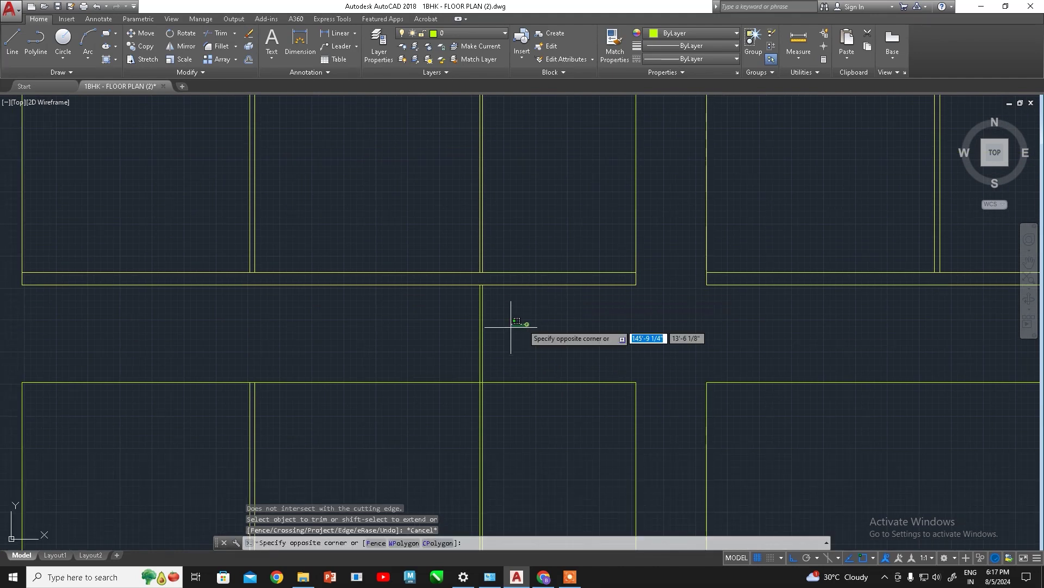
{"action": "key", "text": "Escape"}
Trim with all edges again, cutting off the division line ends below the wardrobe
{"action": "key", "text": "Return"}
{"action": "key", "text": "Return"}
{"action": "left_click", "coordinate": [524, 309]}
{"action": "left_click", "coordinate": [451, 344]}
{"action": "scroll", "coordinate": [454, 400], "scroll_direction": "down", "scroll_amount": 2}
{"action": "scroll", "coordinate": [453, 400], "scroll_direction": "up", "scroll_amount": 1}
{"action": "scroll", "coordinate": [466, 397], "scroll_direction": "up", "scroll_amount": 1}
{"action": "scroll", "coordinate": [448, 285], "scroll_direction": "up", "scroll_amount": 1}
{"action": "scroll", "coordinate": [542, 360], "scroll_direction": "up", "scroll_amount": 1}
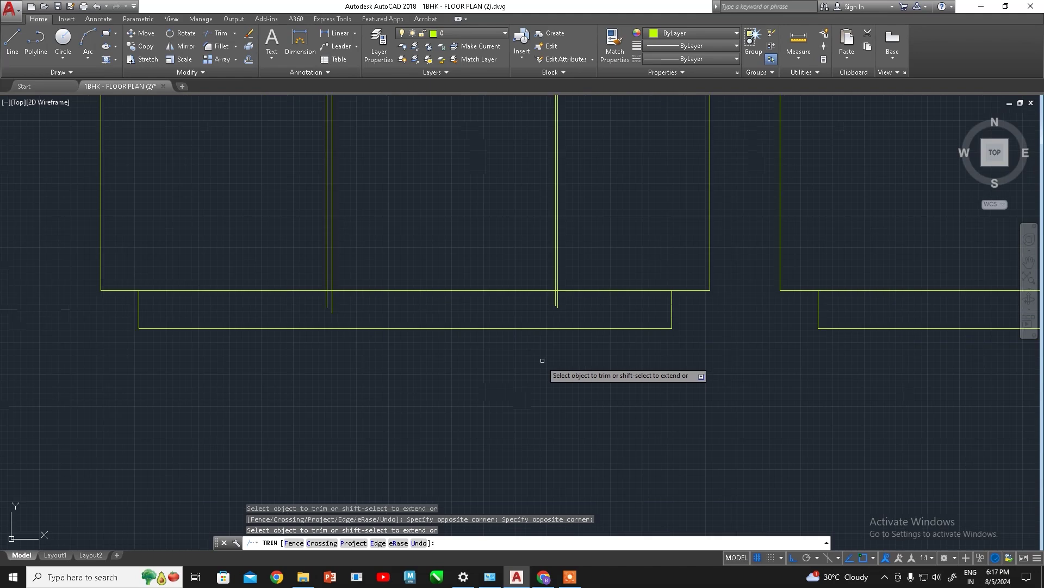
{"action": "left_click", "coordinate": [582, 304]}
{"action": "left_click", "coordinate": [313, 299]}
{"action": "scroll", "coordinate": [418, 283], "scroll_direction": "down", "scroll_amount": 3}
{"action": "scroll", "coordinate": [489, 305], "scroll_direction": "down", "scroll_amount": 1}
{"action": "scroll", "coordinate": [474, 348], "scroll_direction": "up", "scroll_amount": 1}
{"action": "scroll", "coordinate": [457, 332], "scroll_direction": "up", "scroll_amount": 2}
{"action": "scroll", "coordinate": [468, 294], "scroll_direction": "up", "scroll_amount": 2}
{"action": "scroll", "coordinate": [489, 267], "scroll_direction": "down", "scroll_amount": 5}
{"action": "scroll", "coordinate": [447, 314], "scroll_direction": "up", "scroll_amount": 1}
{"action": "scroll", "coordinate": [445, 332], "scroll_direction": "down", "scroll_amount": 2}
{"action": "scroll", "coordinate": [457, 310], "scroll_direction": "up", "scroll_amount": 4}
{"action": "middle_click_drag", "start_coordinate": [456, 310], "coordinate": [542, 307]}
{"action": "scroll", "coordinate": [542, 307], "scroll_direction": "down", "scroll_amount": 3}
{"action": "scroll", "coordinate": [571, 296], "scroll_direction": "down", "scroll_amount": 2}
{"action": "scroll", "coordinate": [571, 297], "scroll_direction": "up", "scroll_amount": 1}
{"action": "key", "text": "Escape"}
{"action": "scroll", "coordinate": [547, 291], "scroll_direction": "up", "scroll_amount": 4}
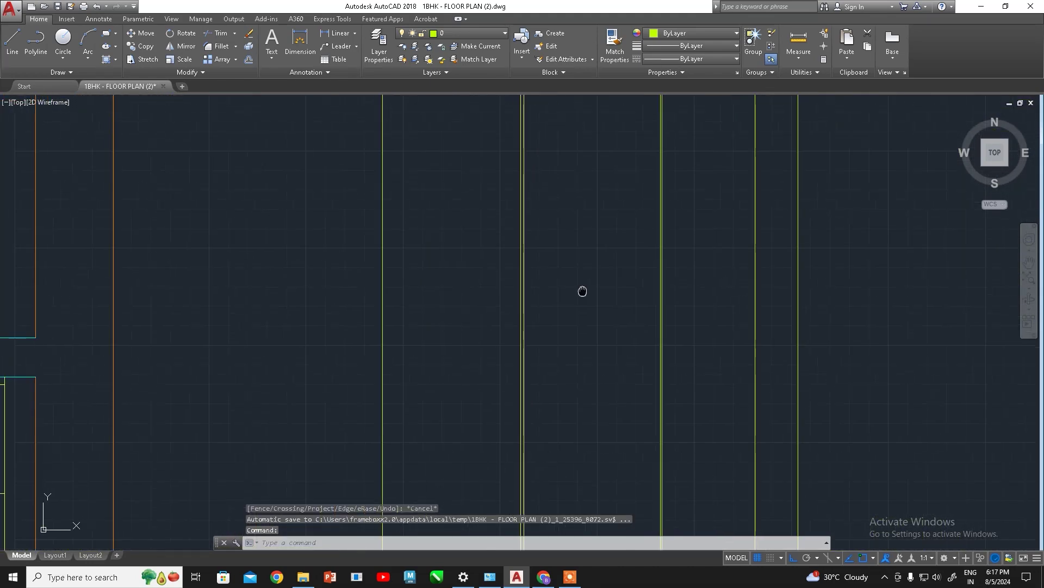
{"action": "type", "text": "l"}
Draw a short horizontal line ending on the left wardrobe's middle division line
{"action": "key", "text": "Return"}
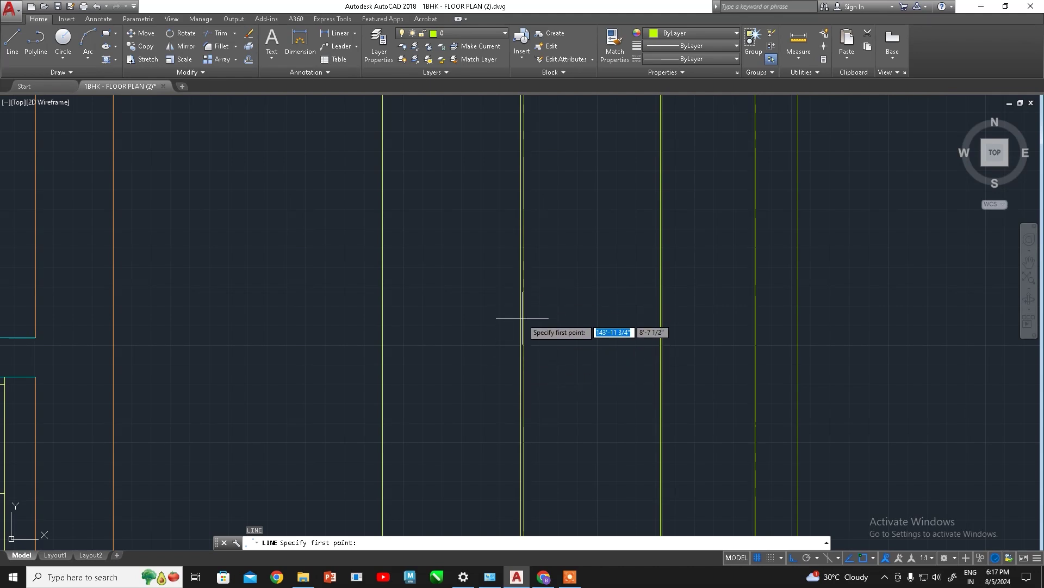
{"action": "scroll", "coordinate": [521, 282], "scroll_direction": "down", "scroll_amount": 4}
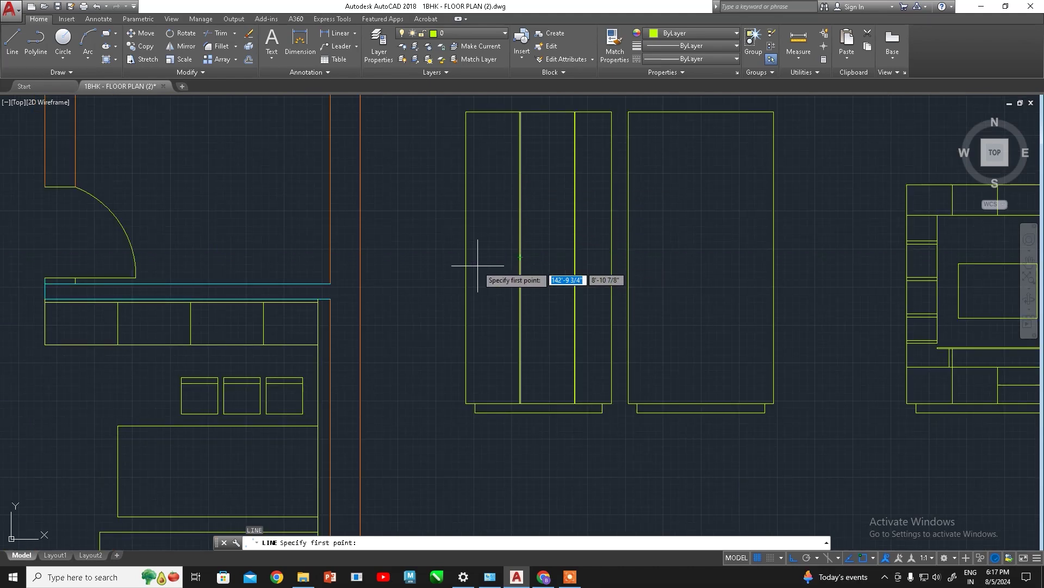
{"action": "scroll", "coordinate": [521, 258], "scroll_direction": "up", "scroll_amount": 5}
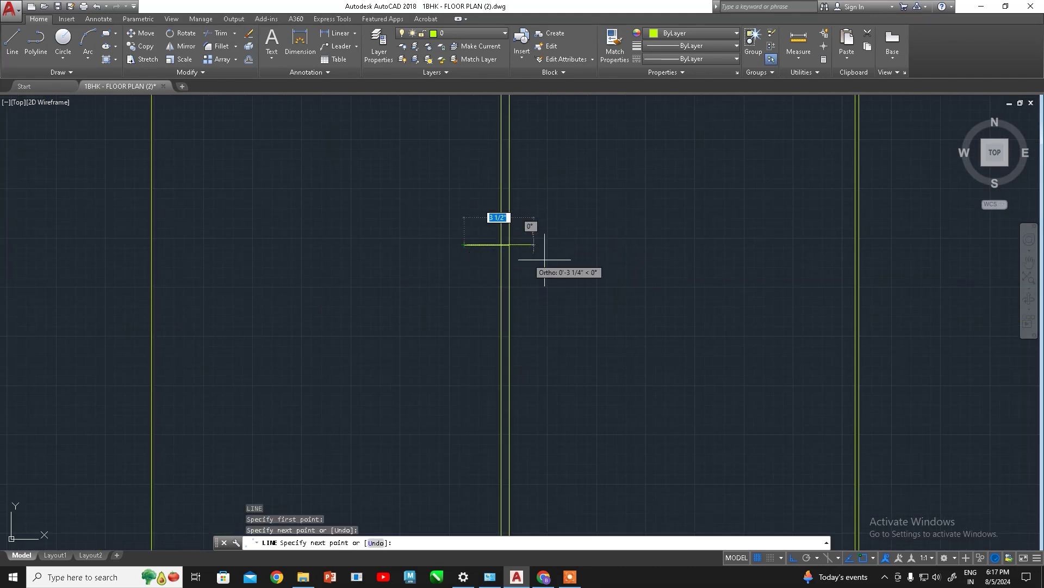
{"action": "left_click", "coordinate": [509, 245]}
{"action": "key", "text": "Escape"}
Centre the new short line in view and check its endpoint, leaving it unchanged
{"action": "scroll", "coordinate": [522, 271], "scroll_direction": "up", "scroll_amount": 4}
{"action": "middle_click_drag", "start_coordinate": [500, 264], "coordinate": [485, 296]}
{"action": "mouse_move", "coordinate": [538, 271]}
{"action": "middle_mouse_down"}
{"action": "mouse_move", "coordinate": [468, 294]}
{"action": "mouse_move", "coordinate": [520, 277]}
{"action": "middle_mouse_up"}
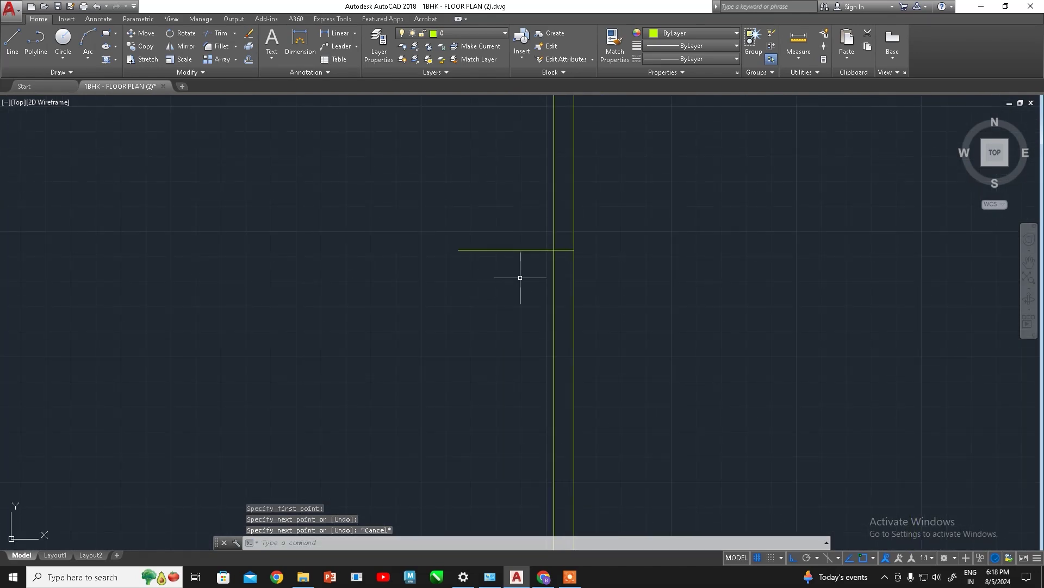
{"action": "left_click", "coordinate": [574, 250]}
{"action": "key", "text": "Escape"}
{"action": "scroll", "coordinate": [545, 350], "scroll_direction": "down", "scroll_amount": 2}
{"action": "scroll", "coordinate": [537, 340], "scroll_direction": "up", "scroll_amount": 2}
{"action": "scroll", "coordinate": [539, 257], "scroll_direction": "down", "scroll_amount": 2}
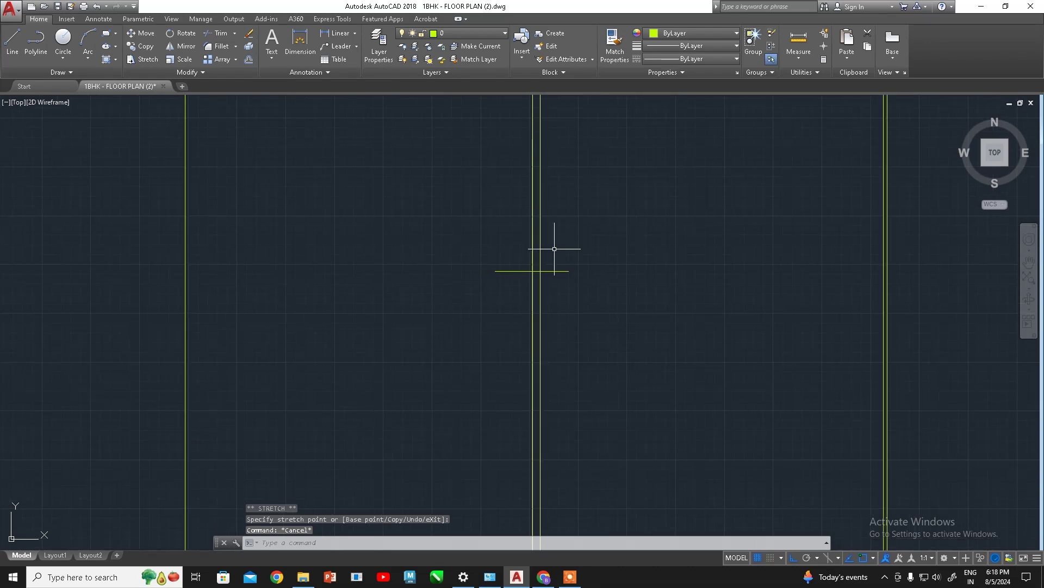
{"action": "scroll", "coordinate": [575, 306], "scroll_direction": "down", "scroll_amount": 2}
{"action": "scroll", "coordinate": [578, 333], "scroll_direction": "up", "scroll_amount": 2}
{"action": "scroll", "coordinate": [554, 277], "scroll_direction": "down", "scroll_amount": 3}
{"action": "scroll", "coordinate": [569, 296], "scroll_direction": "down", "scroll_amount": 2}
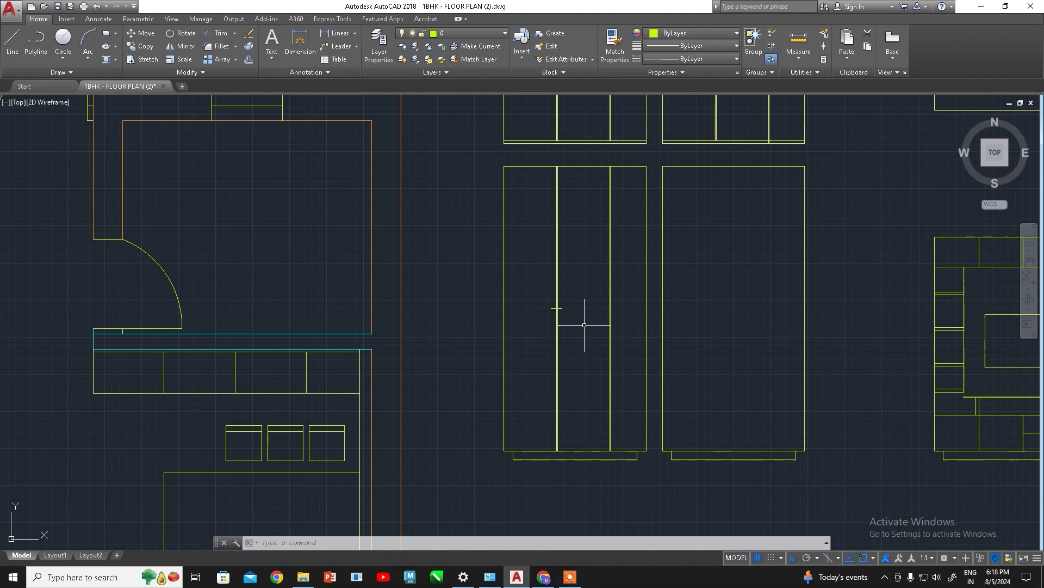
{"action": "scroll", "coordinate": [600, 237], "scroll_direction": "up", "scroll_amount": 2}
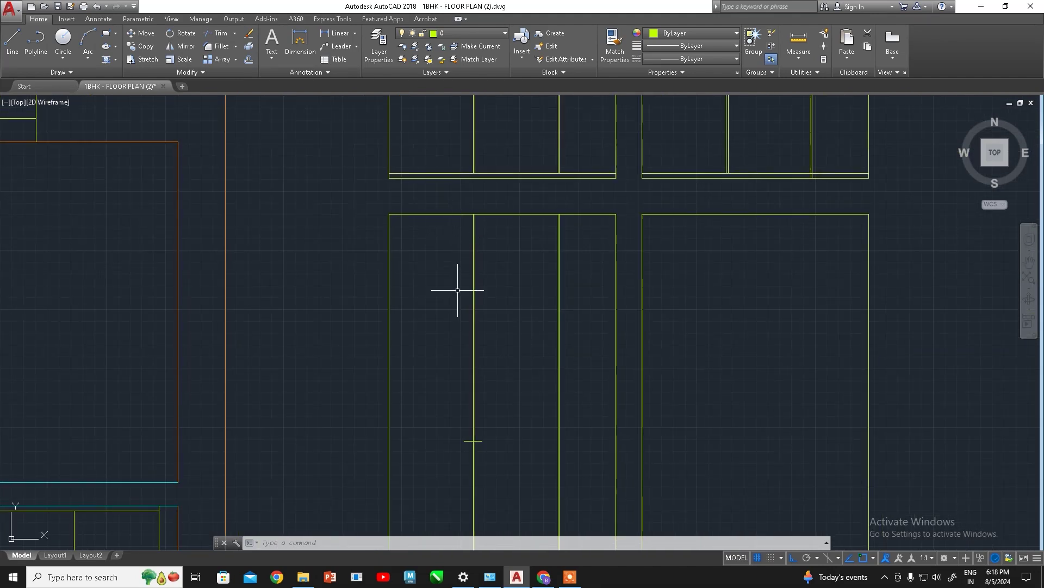
{"action": "mouse_move", "coordinate": [475, 307]}
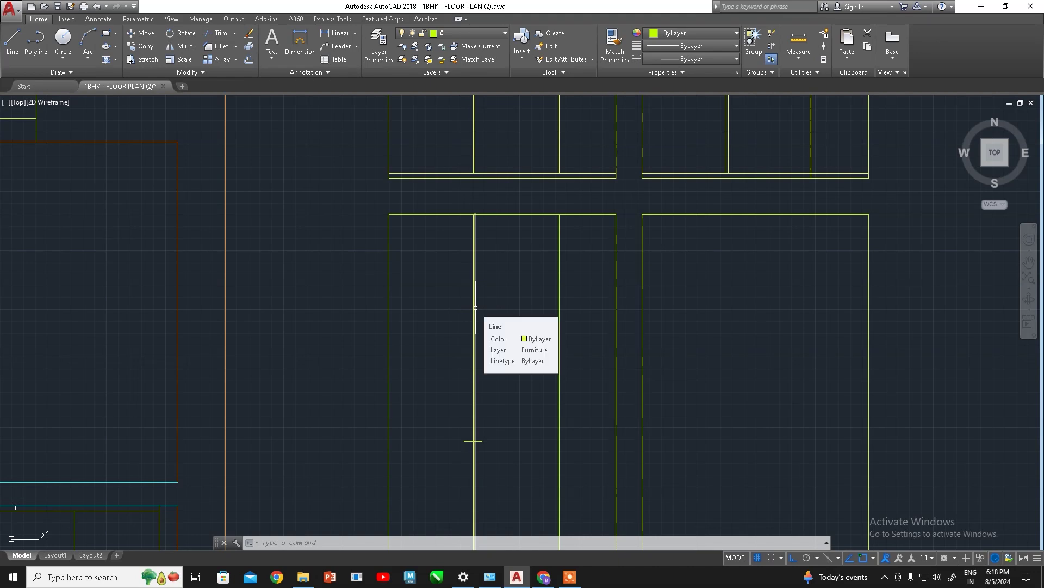
Offset each wardrobe's top edge 24 units downward to mark an upper section
{"action": "key", "text": "Escape"}
{"action": "key", "text": "Escape"}
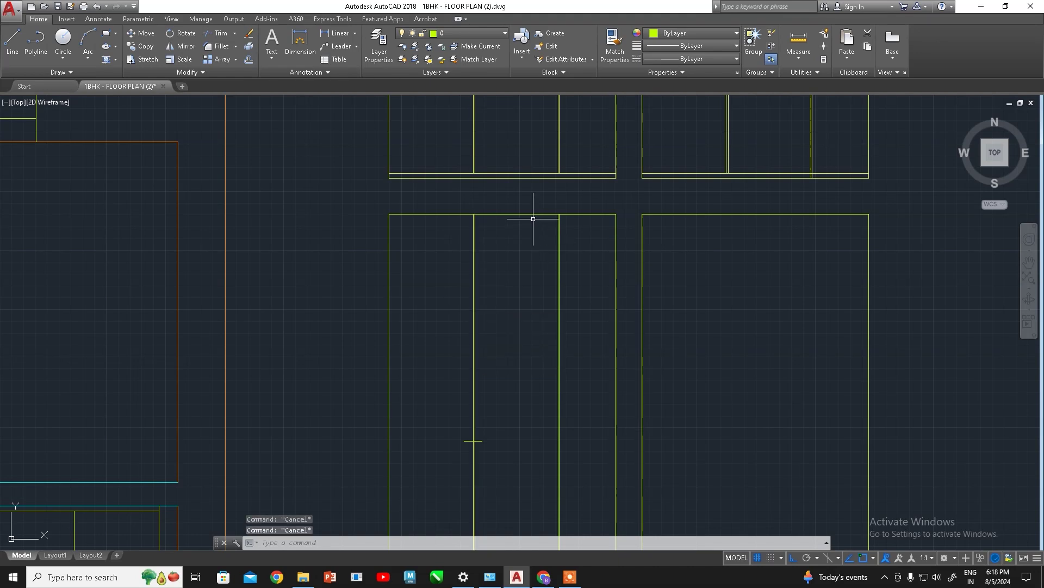
{"action": "type", "text": "o"}
{"action": "key", "text": "Return"}
{"action": "right_click", "coordinate": [510, 245]}
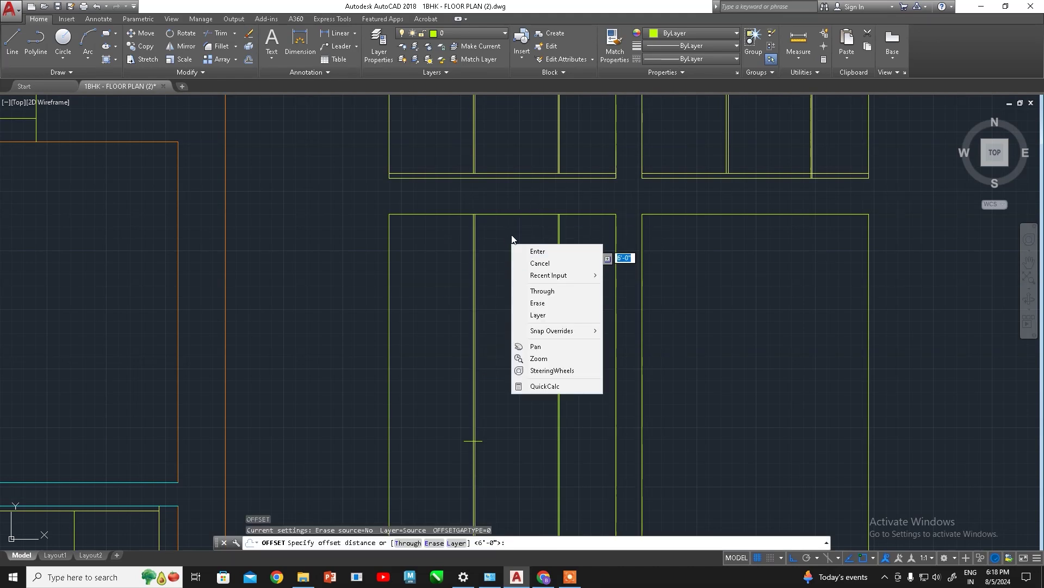
{"action": "left_click", "coordinate": [509, 231]}
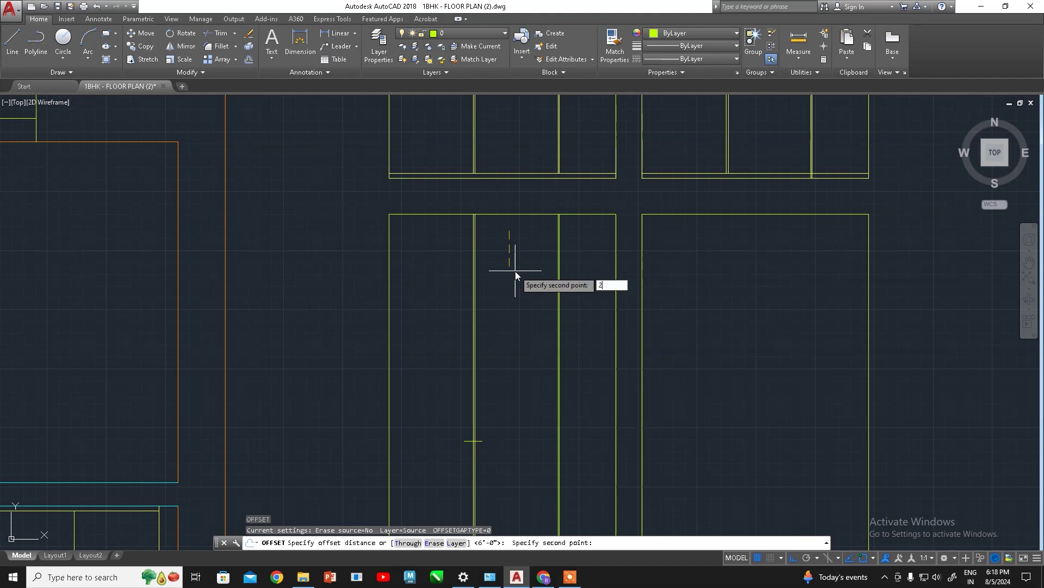
{"action": "type", "text": "24"}
{"action": "key", "text": "Return"}
{"action": "left_click", "coordinate": [511, 215]}
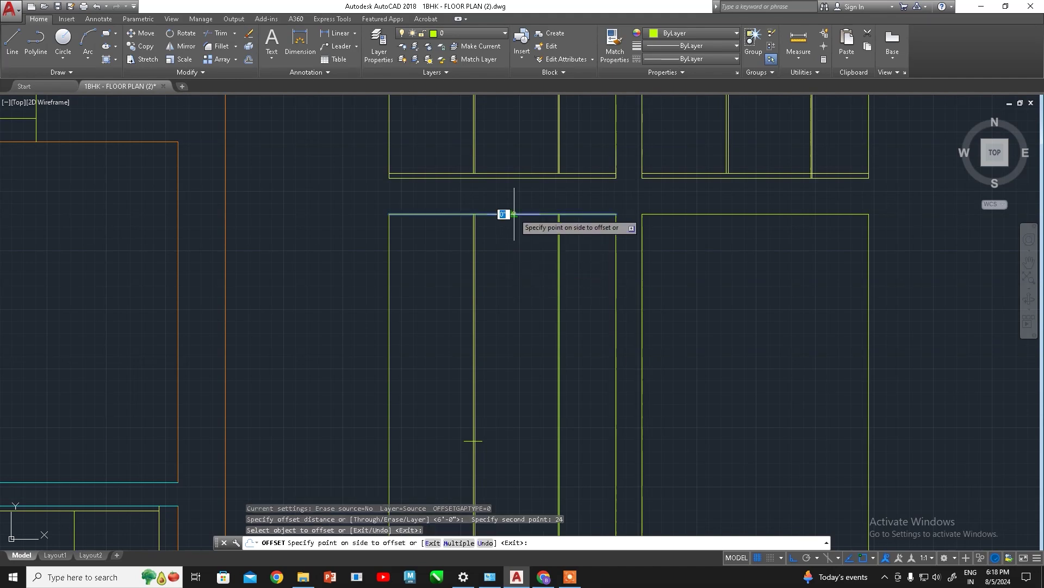
{"action": "left_click", "coordinate": [516, 283]}
{"action": "left_click", "coordinate": [709, 214]}
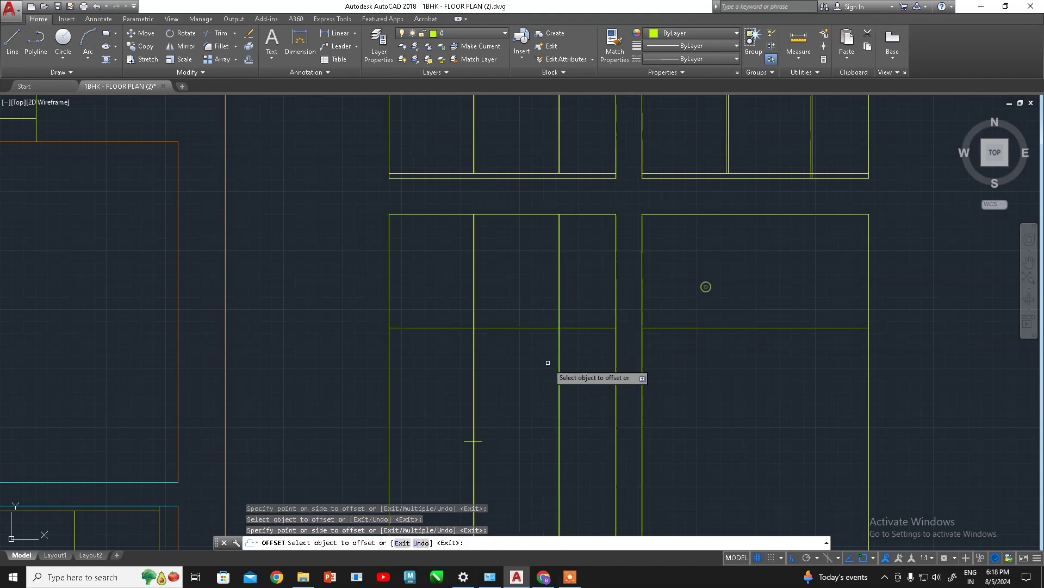
{"action": "left_click", "coordinate": [703, 287]}
Pan to show both wardrobes and the living area, then cancel the unfinished offset
{"action": "scroll", "coordinate": [588, 115], "scroll_direction": "down", "scroll_amount": 2}
{"action": "scroll", "coordinate": [514, 324], "scroll_direction": "up", "scroll_amount": 2}
{"action": "scroll", "coordinate": [522, 293], "scroll_direction": "down", "scroll_amount": 2}
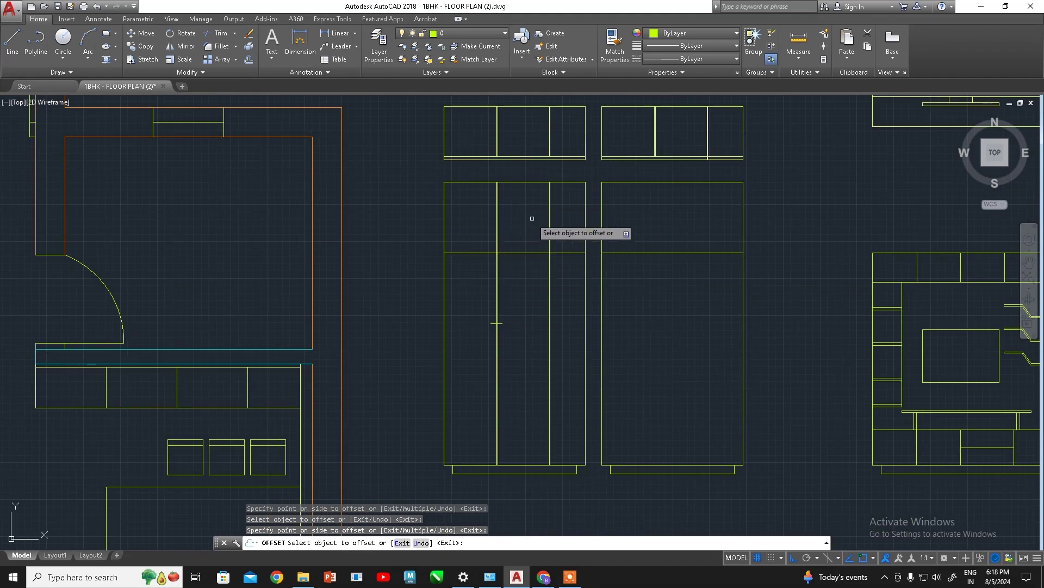
{"action": "middle_click_drag", "start_coordinate": [524, 213], "coordinate": [440, 210]}
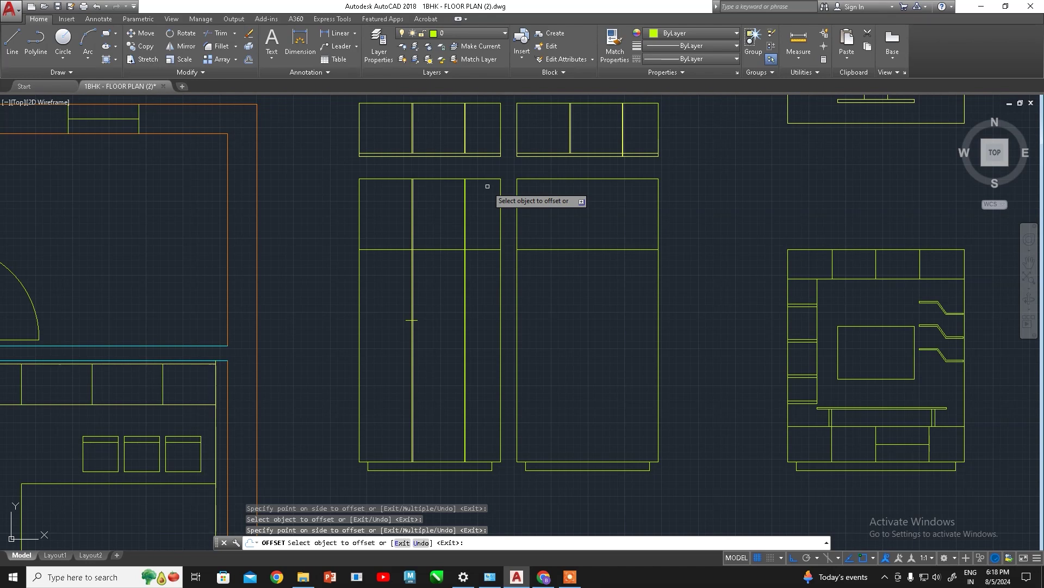
{"action": "scroll", "coordinate": [453, 346], "scroll_direction": "up", "scroll_amount": 2}
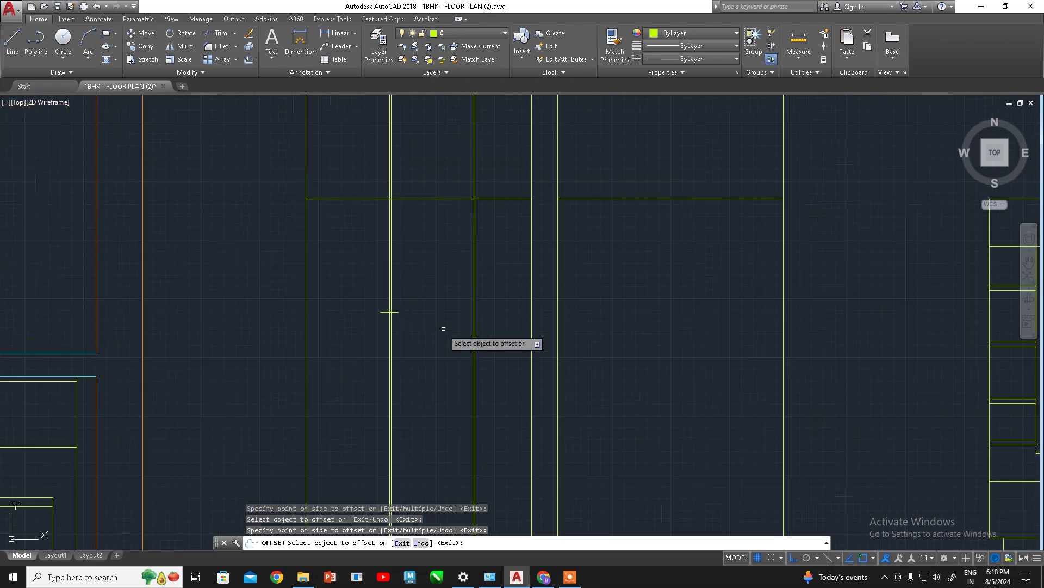
{"action": "scroll", "coordinate": [440, 313], "scroll_direction": "down", "scroll_amount": 2}
{"action": "scroll", "coordinate": [440, 328], "scroll_direction": "up", "scroll_amount": 2}
{"action": "scroll", "coordinate": [440, 328], "scroll_direction": "down", "scroll_amount": 2}
{"action": "key", "text": "Escape"}
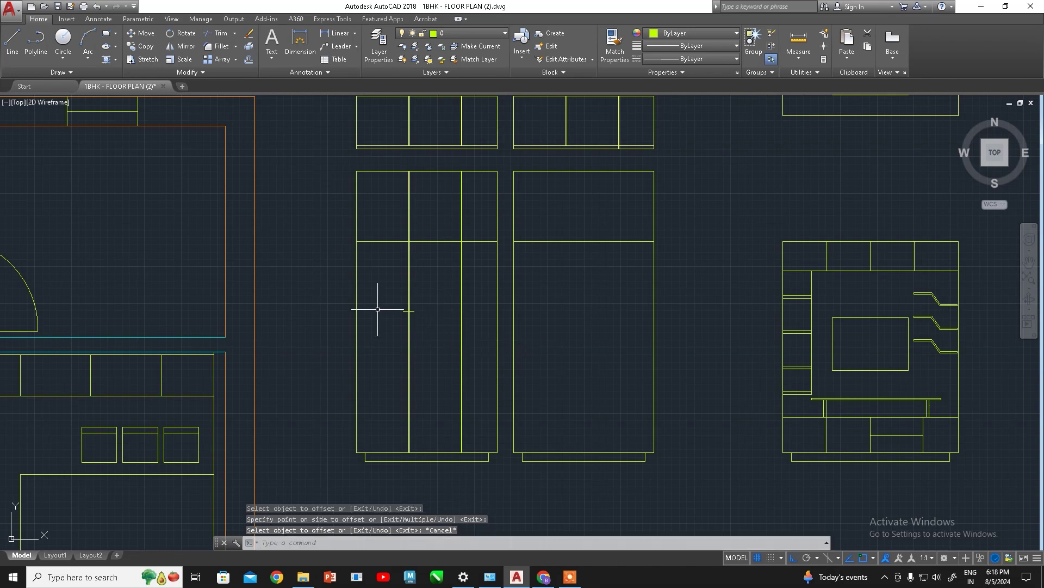
{"action": "type", "text": "tr"}
Trim and erase the left wardrobe's old lower divider
{"action": "key", "text": "Return"}
{"action": "key", "text": "Return"}
{"action": "left_click", "coordinate": [391, 294]}
{"action": "left_click", "coordinate": [485, 338]}
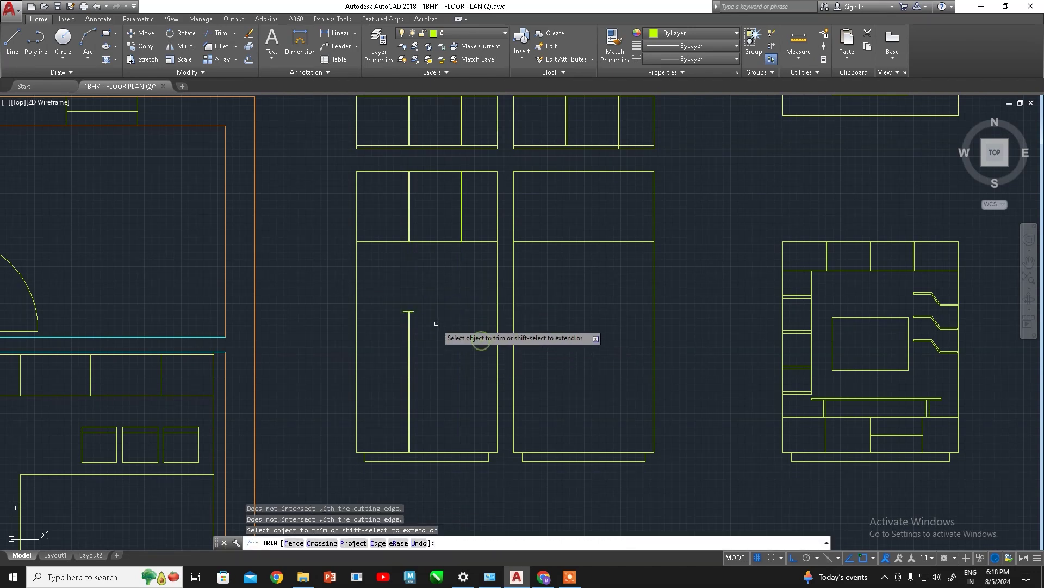
{"action": "key", "text": "Escape"}
{"action": "left_click", "coordinate": [440, 294]}
{"action": "left_click", "coordinate": [400, 353]}
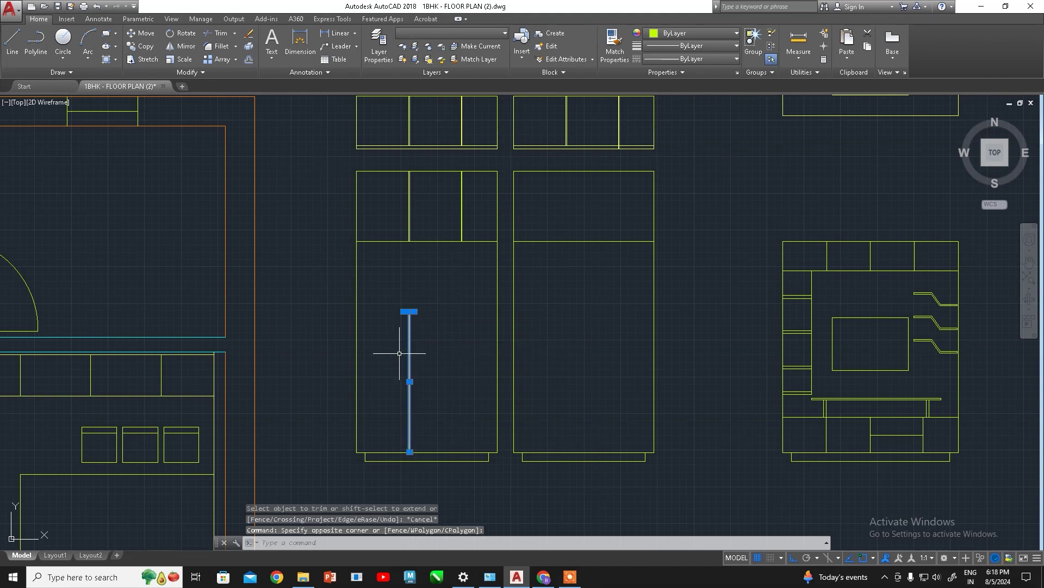
{"action": "key", "text": "Delete"}
{"action": "scroll", "coordinate": [419, 311], "scroll_direction": "up", "scroll_amount": 2}
{"action": "scroll", "coordinate": [435, 314], "scroll_direction": "down", "scroll_amount": 2}
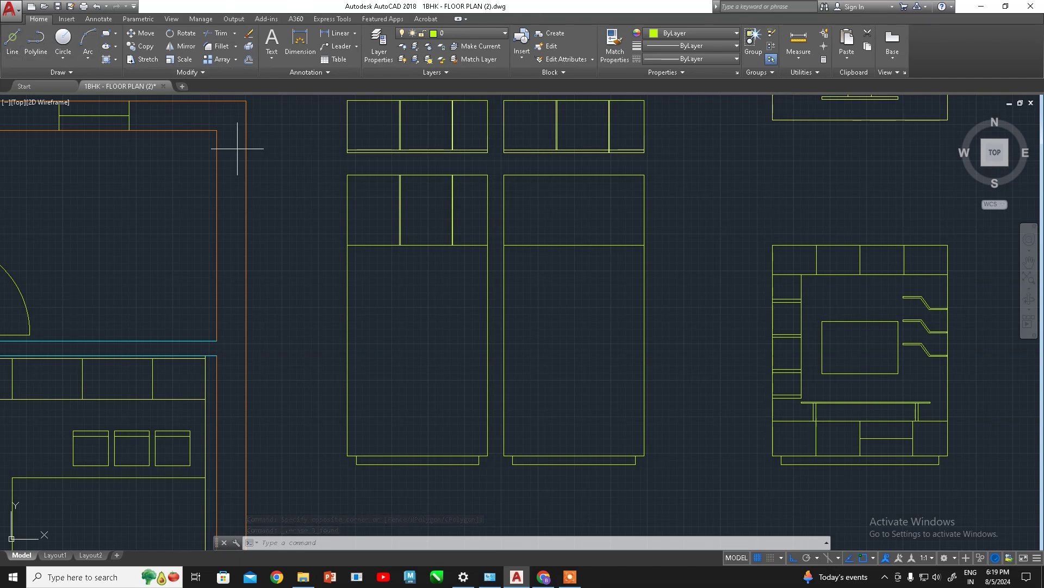
Draw a vertical line from the shelf line's midpoint down to the wardrobe's bottom edge
{"action": "type", "text": "l"}
{"action": "key", "text": "Return"}
{"action": "left_click", "coordinate": [417, 244]}
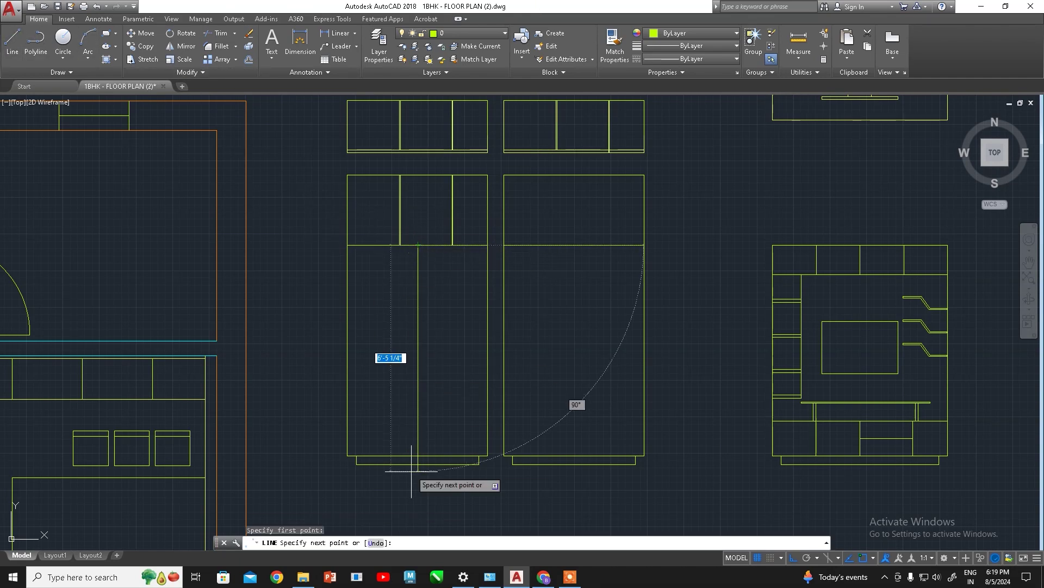
{"action": "left_click", "coordinate": [418, 456]}
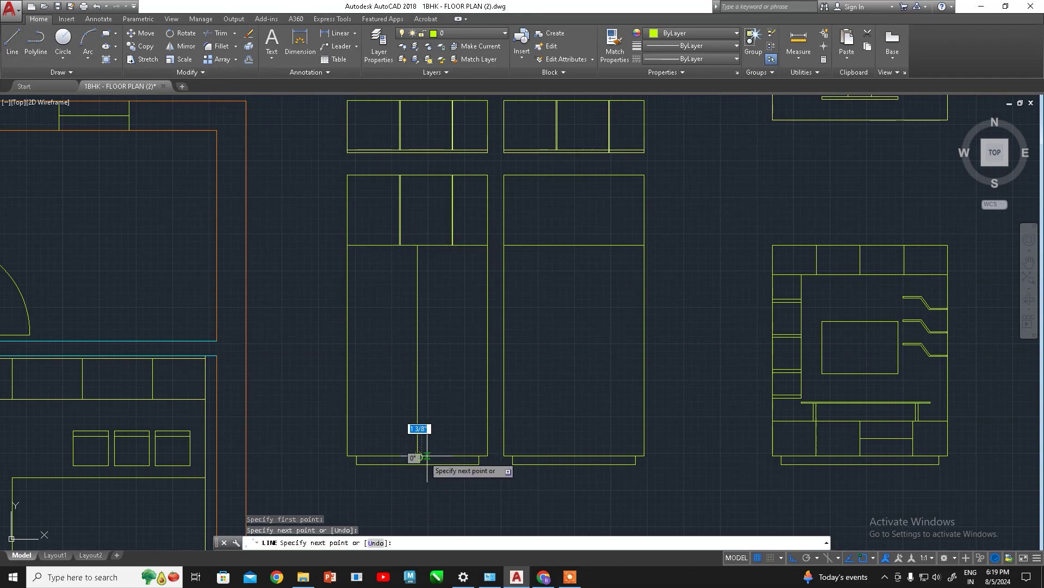
{"action": "key", "text": "Escape"}
{"action": "scroll", "coordinate": [416, 357], "scroll_direction": "up", "scroll_amount": 1}
{"action": "scroll", "coordinate": [406, 347], "scroll_direction": "up", "scroll_amount": 3}
{"action": "scroll", "coordinate": [406, 348], "scroll_direction": "down", "scroll_amount": 4}
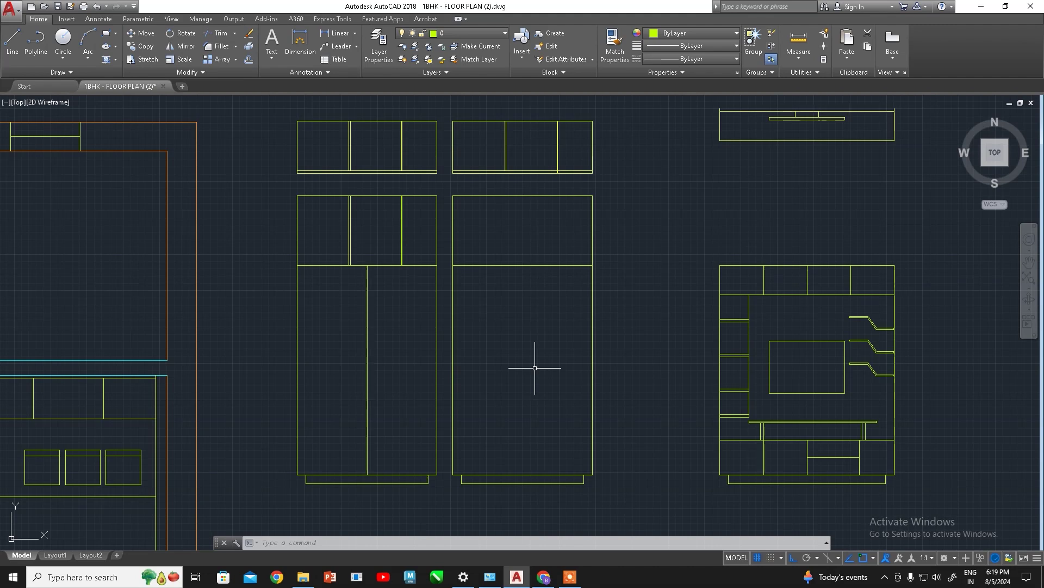
{"action": "scroll", "coordinate": [349, 272], "scroll_direction": "up", "scroll_amount": 2}
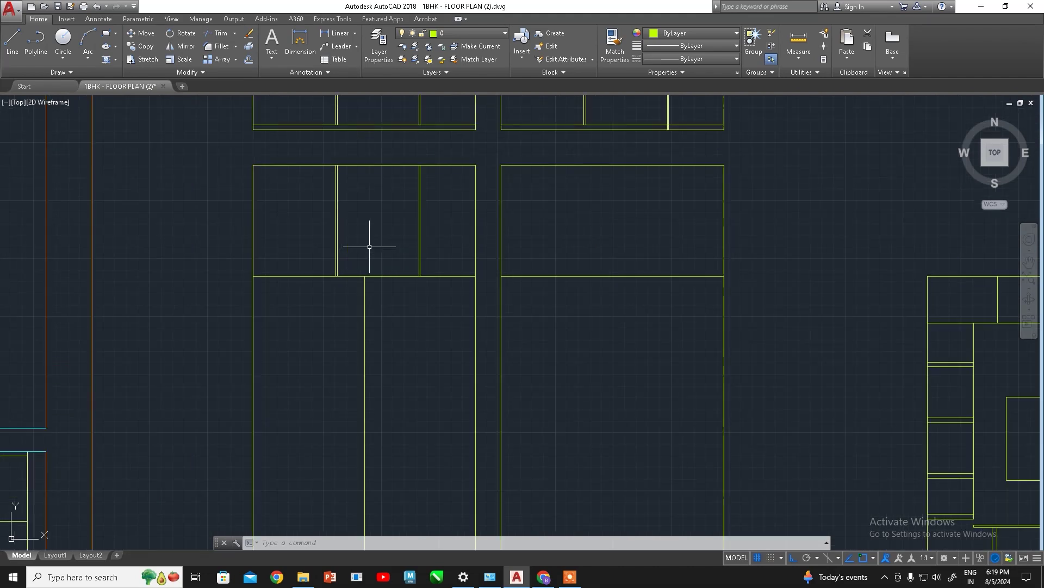
Erase the left wardrobe's two upper partition lines
{"action": "scroll", "coordinate": [360, 295], "scroll_direction": "up", "scroll_amount": 2}
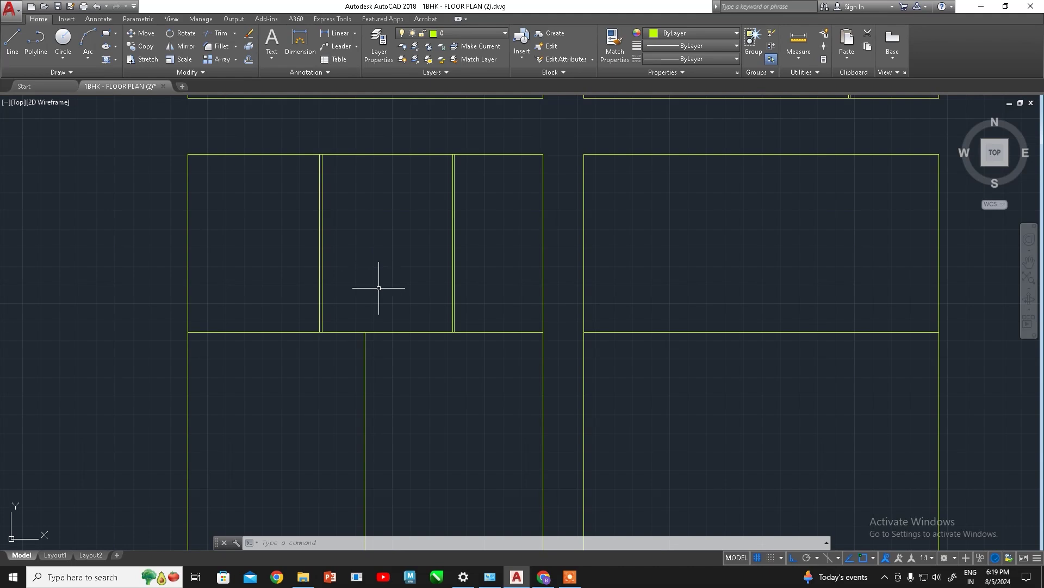
{"action": "scroll", "coordinate": [375, 380], "scroll_direction": "down", "scroll_amount": 4}
{"action": "scroll", "coordinate": [378, 292], "scroll_direction": "up", "scroll_amount": 2}
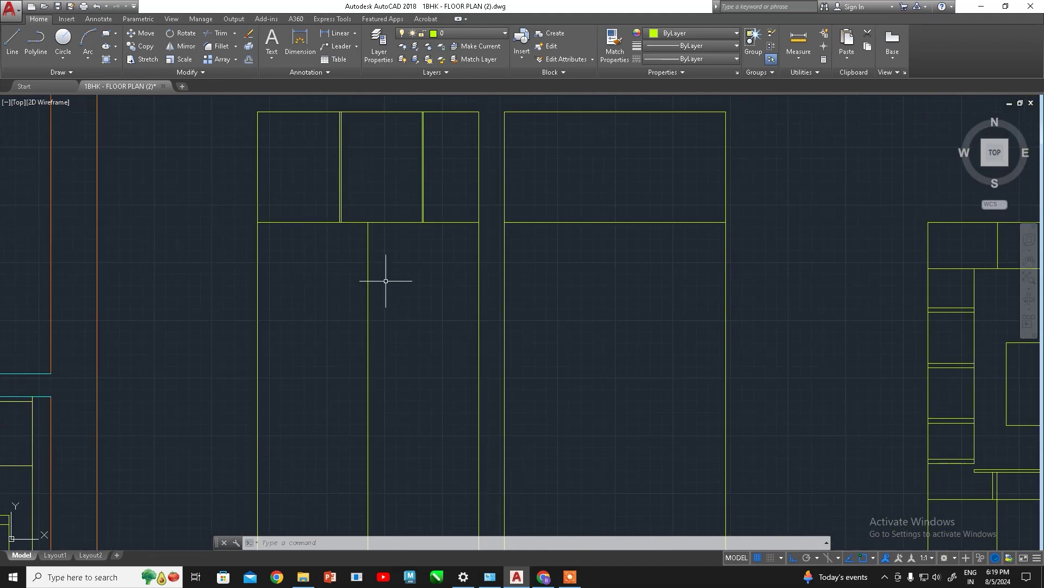
{"action": "mouse_move", "coordinate": [388, 323]}
{"action": "middle_mouse_down"}
{"action": "mouse_move", "coordinate": [386, 287]}
{"action": "mouse_move", "coordinate": [386, 356]}
{"action": "middle_mouse_up"}
{"action": "scroll", "coordinate": [361, 219], "scroll_direction": "up", "scroll_amount": 2}
{"action": "scroll", "coordinate": [369, 262], "scroll_direction": "up", "scroll_amount": 2}
{"action": "left_click", "coordinate": [365, 245]}
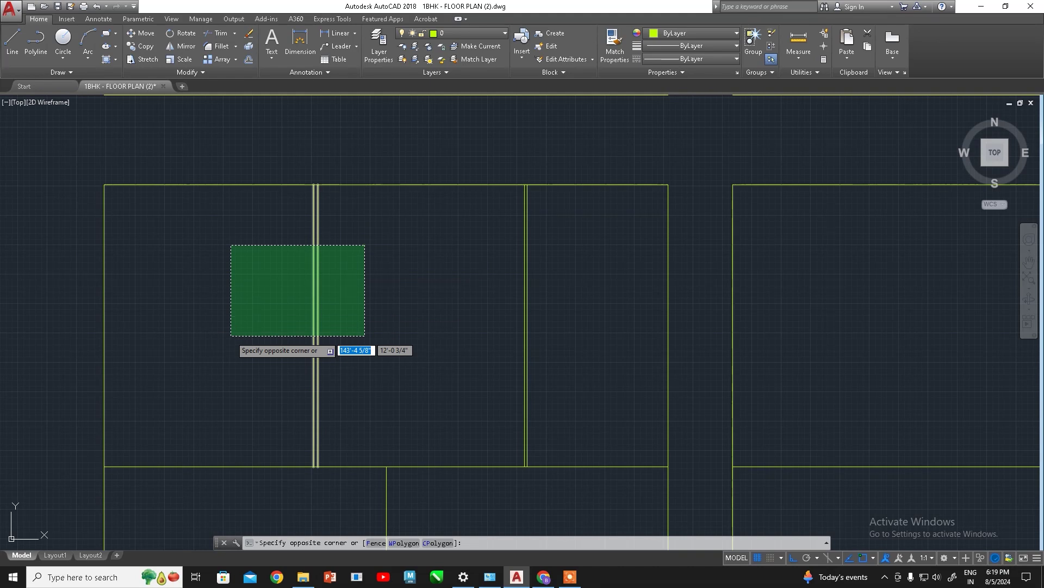
{"action": "left_click", "coordinate": [229, 357]}
{"action": "key", "text": "Delete"}
{"action": "left_click", "coordinate": [615, 282]}
{"action": "left_click", "coordinate": [476, 344]}
{"action": "key", "text": "Delete"}
{"action": "scroll", "coordinate": [436, 316], "scroll_direction": "down", "scroll_amount": 2}
{"action": "key", "text": "Escape"}
Extend the left wardrobe's centre divider up to its top edge
{"action": "middle_click_drag", "start_coordinate": [424, 319], "coordinate": [412, 337]}
{"action": "type", "text": "ex"}
{"action": "key", "text": "Return"}
{"action": "key", "text": "Return"}
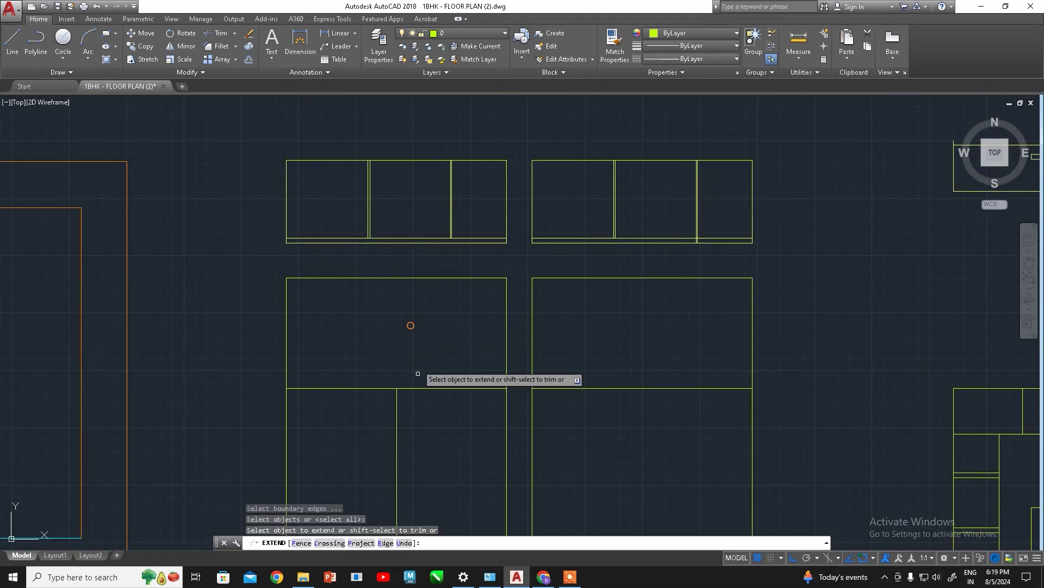
{"action": "left_click", "coordinate": [397, 402]}
{"action": "scroll", "coordinate": [430, 339], "scroll_direction": "down", "scroll_amount": 2}
{"action": "middle_click_drag", "start_coordinate": [430, 338], "coordinate": [430, 206]}
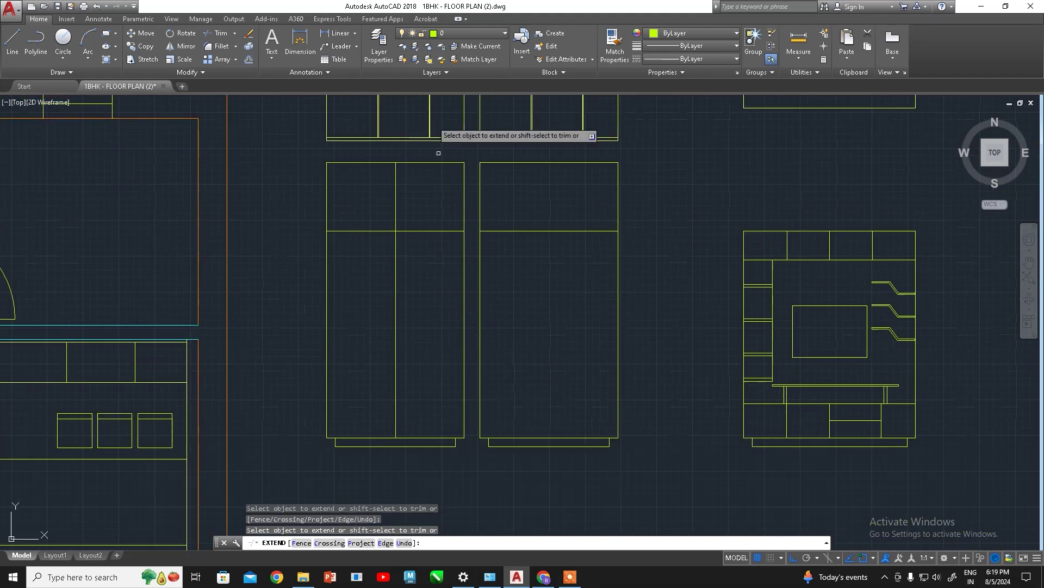
{"action": "key", "text": "Escape"}
{"action": "scroll", "coordinate": [430, 329], "scroll_direction": "up", "scroll_amount": 3}
{"action": "scroll", "coordinate": [413, 338], "scroll_direction": "down", "scroll_amount": 2}
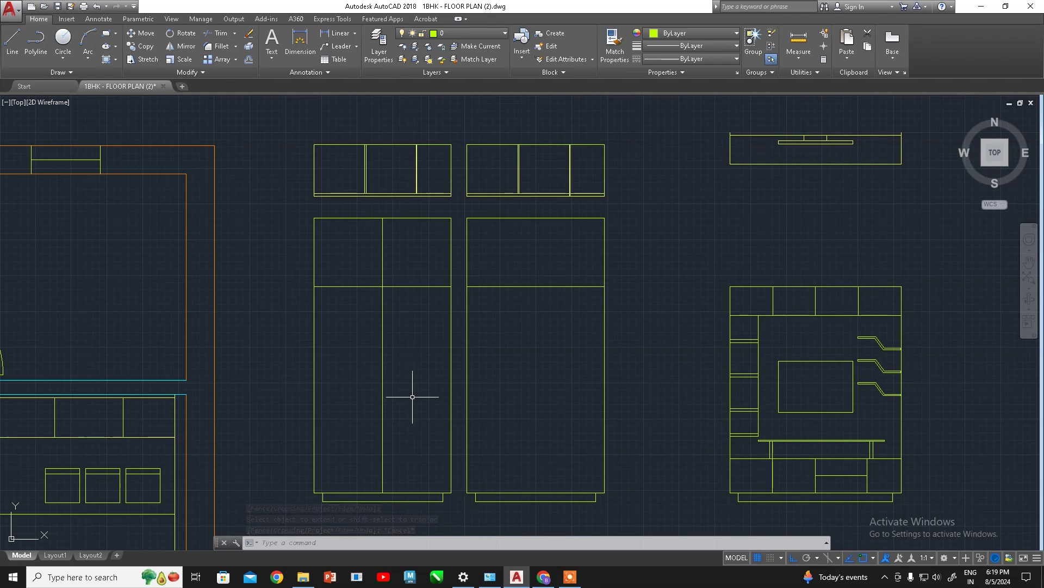
{"action": "middle_click_drag", "start_coordinate": [523, 285], "coordinate": [473, 288]}
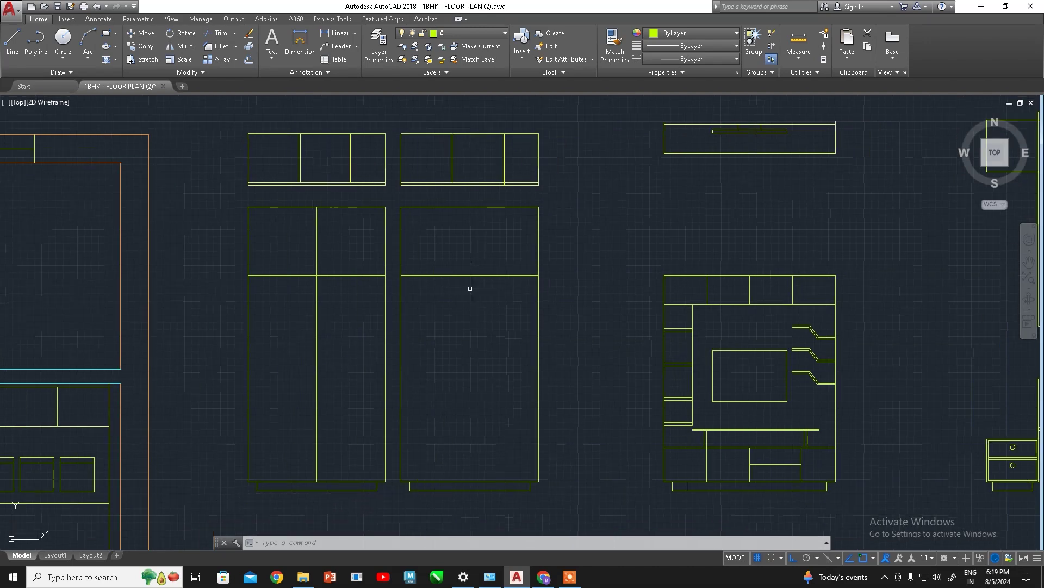
{"action": "scroll", "coordinate": [466, 202], "scroll_direction": "up", "scroll_amount": 2}
{"action": "middle_click_drag", "start_coordinate": [456, 251], "coordinate": [453, 268]}
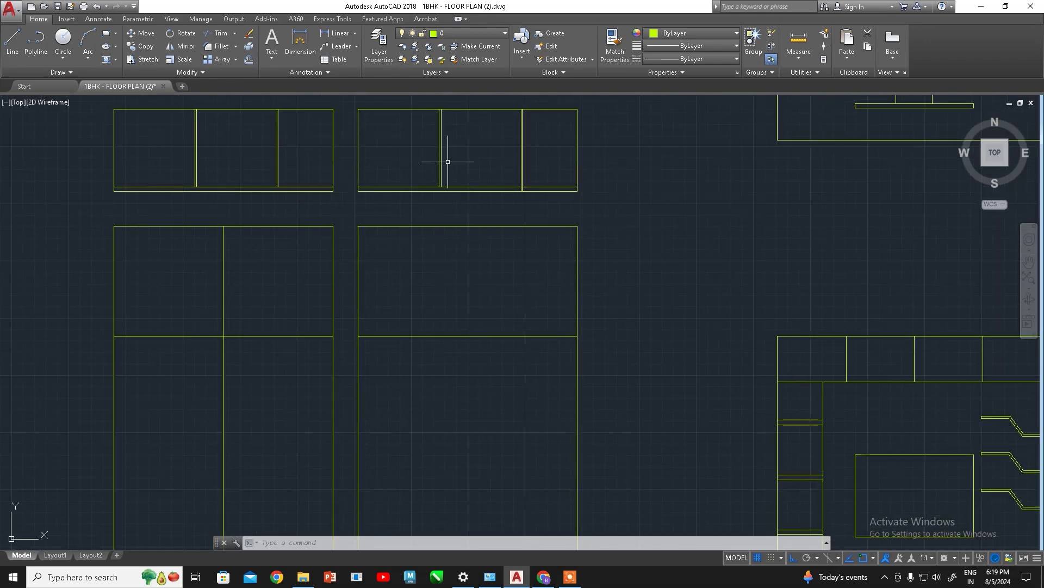
{"action": "scroll", "coordinate": [451, 228], "scroll_direction": "down", "scroll_amount": 2}
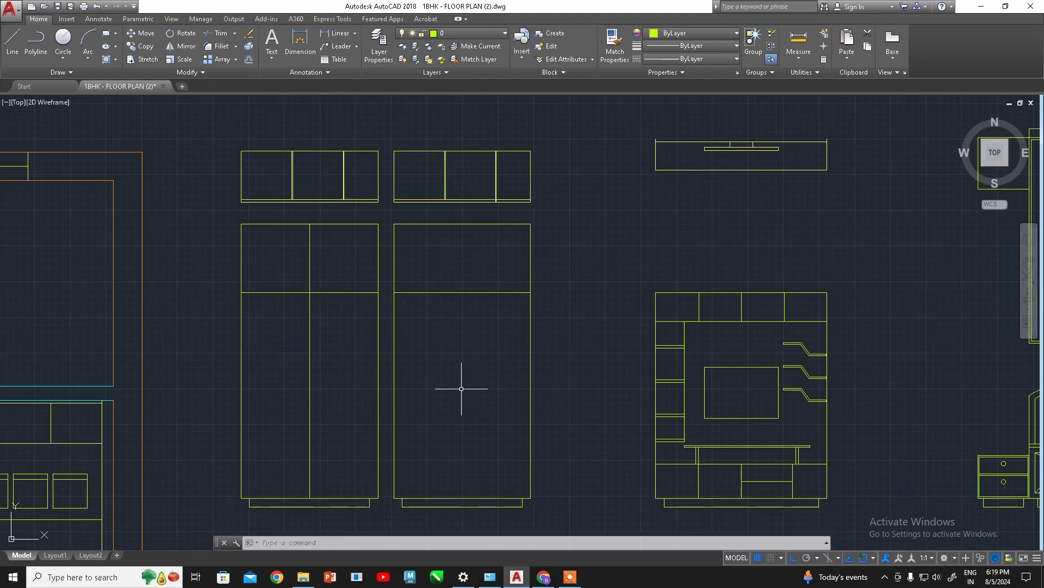
{"action": "scroll", "coordinate": [445, 390], "scroll_direction": "up", "scroll_amount": 2}
{"action": "middle_click_drag", "start_coordinate": [442, 380], "coordinate": [473, 415]}
{"action": "scroll", "coordinate": [476, 414], "scroll_direction": "down", "scroll_amount": 2}
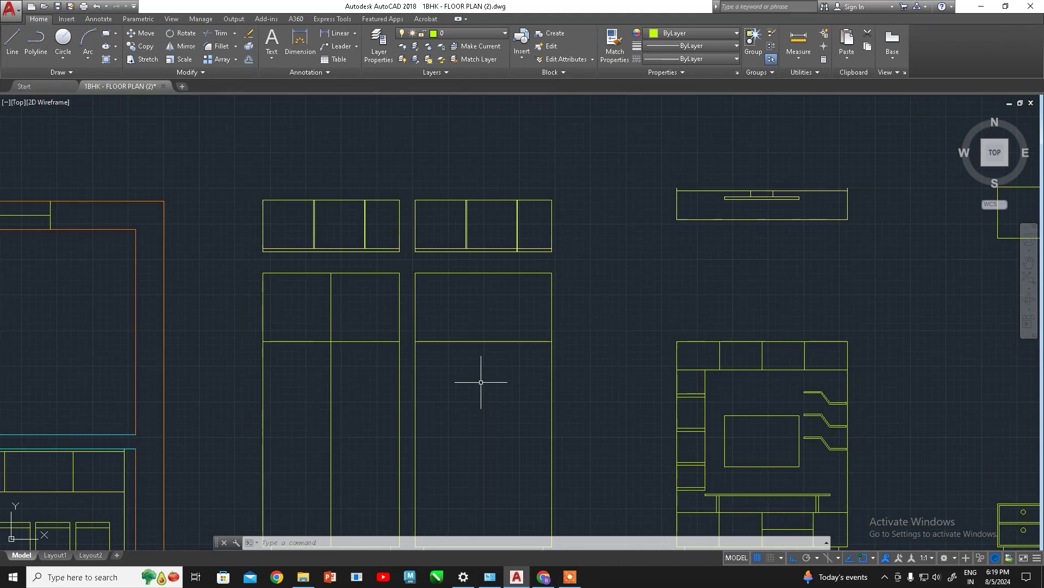
{"action": "key", "text": "Escape"}
{"action": "scroll", "coordinate": [467, 204], "scroll_direction": "up", "scroll_amount": 2}
{"action": "type", "text": "ex"}
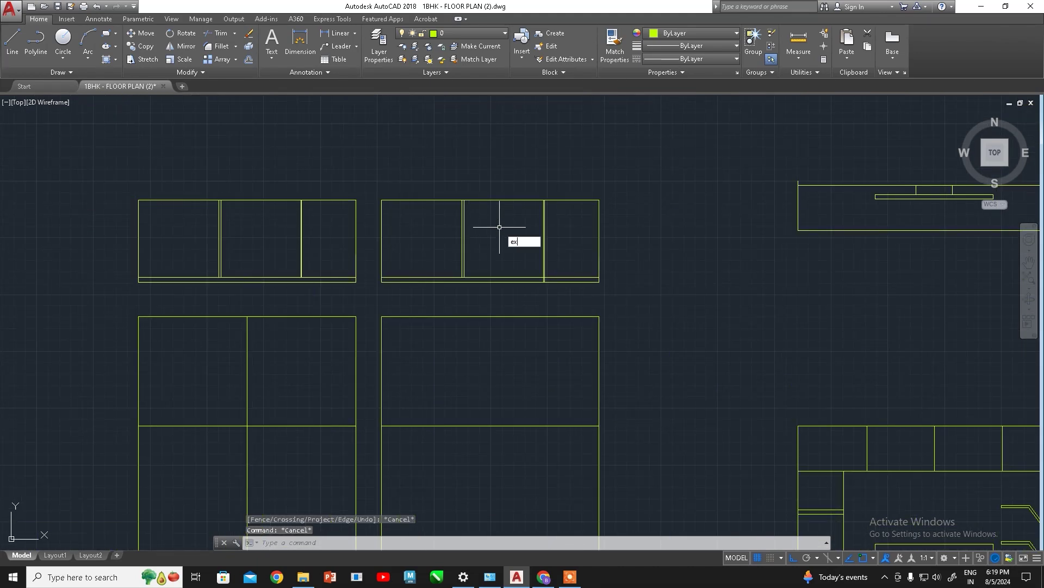
Extend the right loft's divider lines down to the wardrobe body's top edge
{"action": "key", "text": "Return"}
{"action": "key", "text": "Return"}
{"action": "left_click_drag", "start_coordinate": [473, 223], "coordinate": [459, 245]}
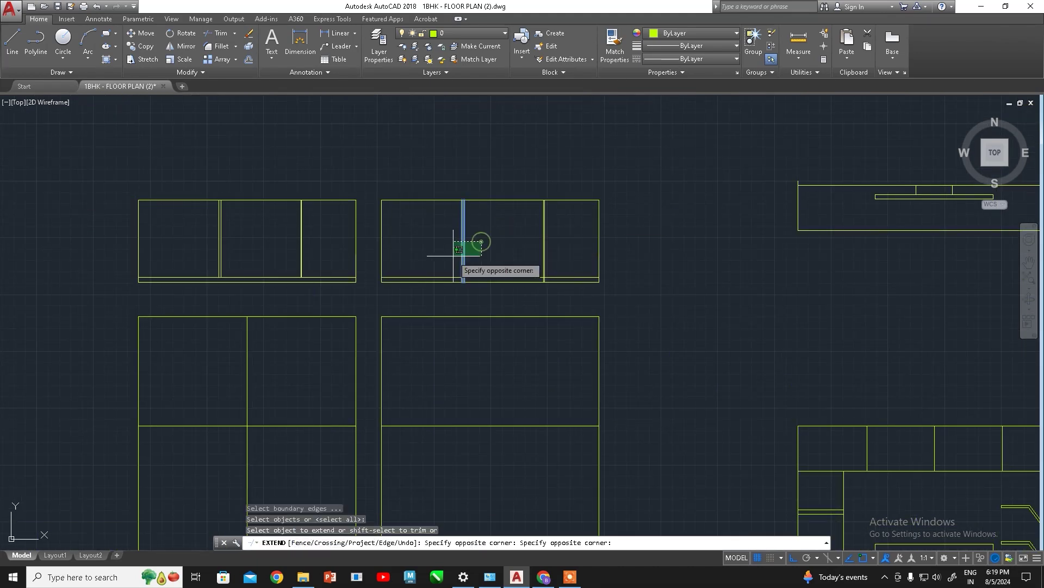
{"action": "scroll", "coordinate": [452, 256], "scroll_direction": "up", "scroll_amount": 4}
{"action": "scroll", "coordinate": [452, 256], "scroll_direction": "up", "scroll_amount": 4}
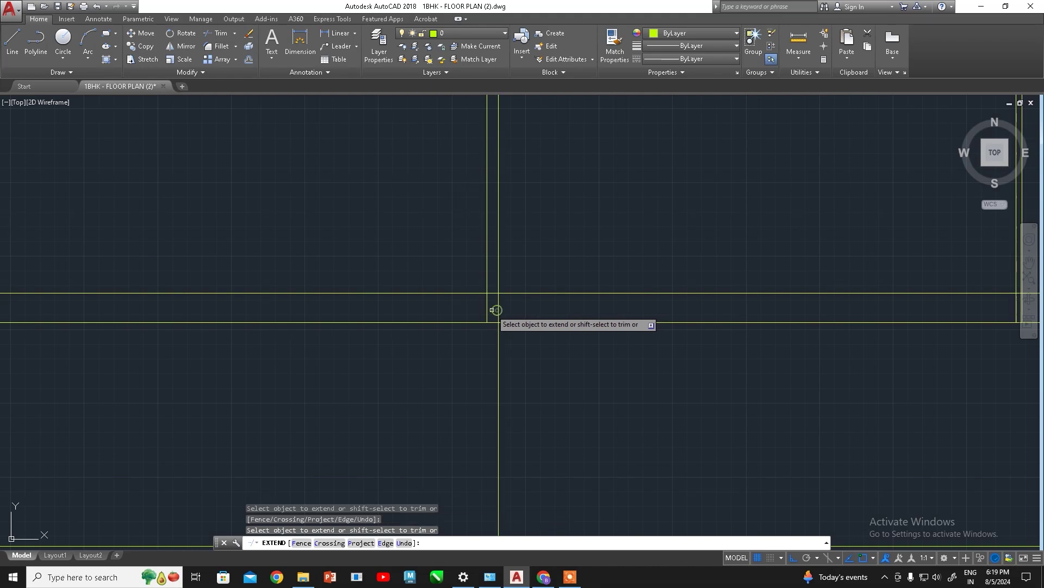
{"action": "scroll", "coordinate": [492, 321], "scroll_direction": "down", "scroll_amount": 5}
{"action": "middle_click_drag", "start_coordinate": [518, 397], "coordinate": [511, 334]}
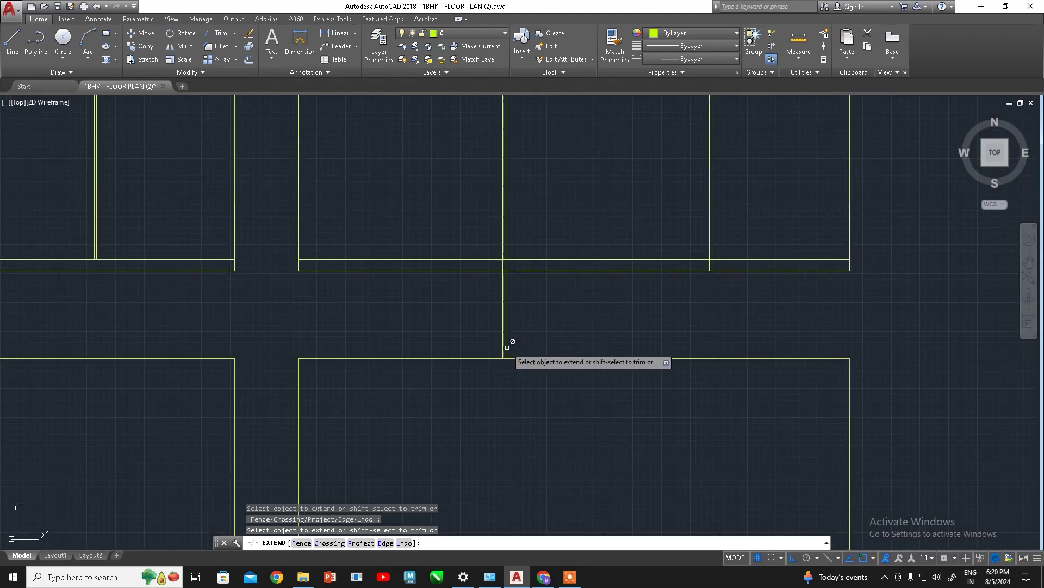
{"action": "left_click", "coordinate": [506, 343]}
{"action": "left_click", "coordinate": [710, 235]}
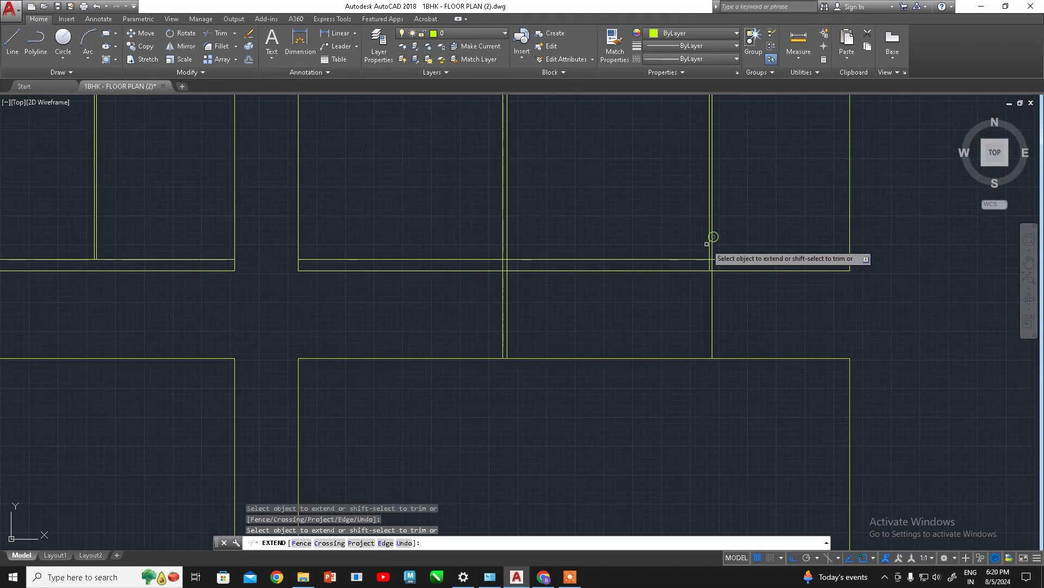
{"action": "scroll", "coordinate": [711, 275], "scroll_direction": "down", "scroll_amount": 3}
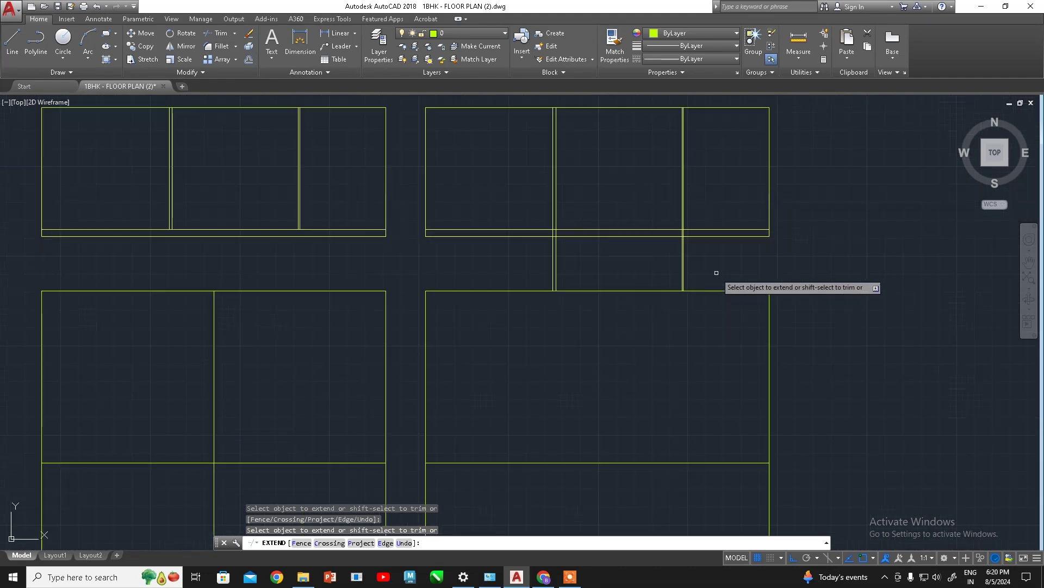
{"action": "key", "text": "Escape"}
{"action": "left_click", "coordinate": [711, 239]}
Select the two loft dividers and stretch a divider end down into the gap below
{"action": "left_click", "coordinate": [484, 261]}
{"action": "scroll", "coordinate": [611, 304], "scroll_direction": "up", "scroll_amount": 4}
{"action": "middle_click_drag", "start_coordinate": [612, 304], "coordinate": [534, 227]}
{"action": "left_click", "coordinate": [472, 185]}
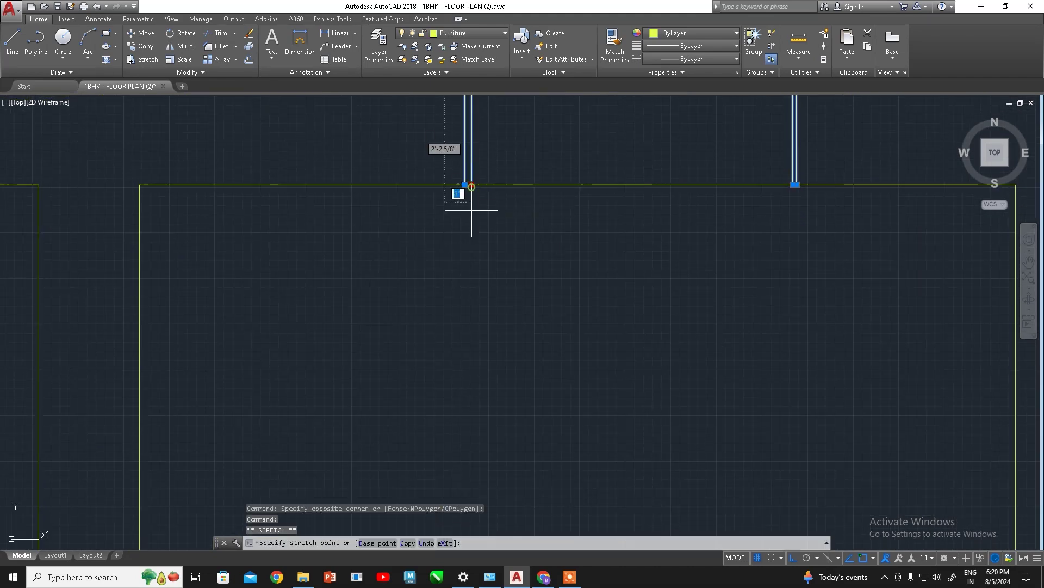
{"action": "key", "text": "Escape"}
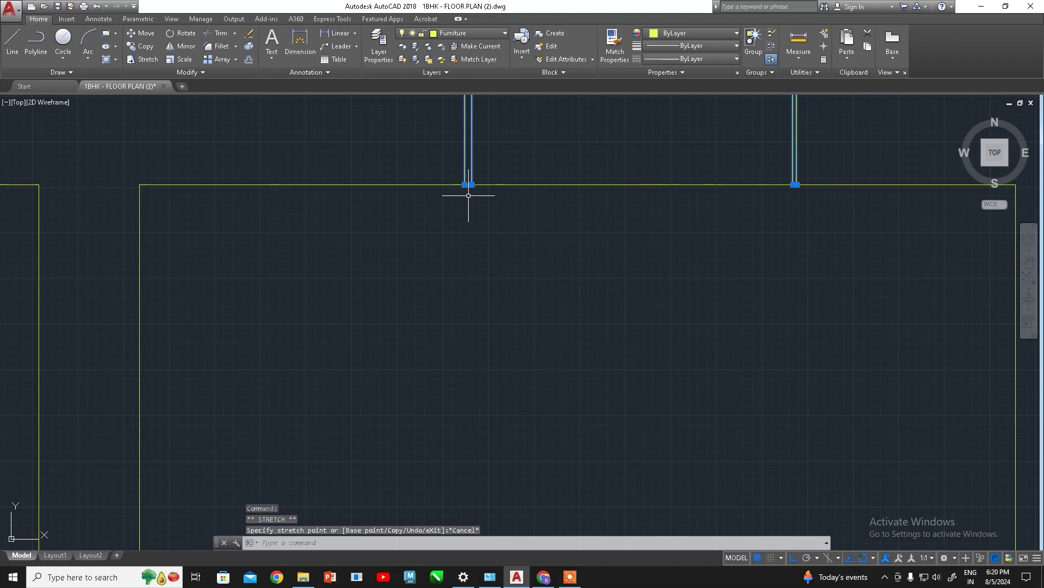
{"action": "left_click", "coordinate": [464, 185]}
{"action": "scroll", "coordinate": [467, 362], "scroll_direction": "down", "scroll_amount": 6}
{"action": "scroll", "coordinate": [468, 357], "scroll_direction": "down", "scroll_amount": 4}
{"action": "middle_click_drag", "start_coordinate": [468, 358], "coordinate": [468, 196]}
{"action": "scroll", "coordinate": [514, 224], "scroll_direction": "up", "scroll_amount": 5}
{"action": "scroll", "coordinate": [511, 256], "scroll_direction": "up", "scroll_amount": 3}
{"action": "scroll", "coordinate": [517, 293], "scroll_direction": "up", "scroll_amount": 2}
{"action": "left_click", "coordinate": [517, 294]}
{"action": "scroll", "coordinate": [593, 177], "scroll_direction": "down", "scroll_amount": 3}
{"action": "scroll", "coordinate": [518, 268], "scroll_direction": "down", "scroll_amount": 2}
{"action": "scroll", "coordinate": [494, 253], "scroll_direction": "down", "scroll_amount": 2}
{"action": "scroll", "coordinate": [494, 254], "scroll_direction": "up", "scroll_amount": 5}
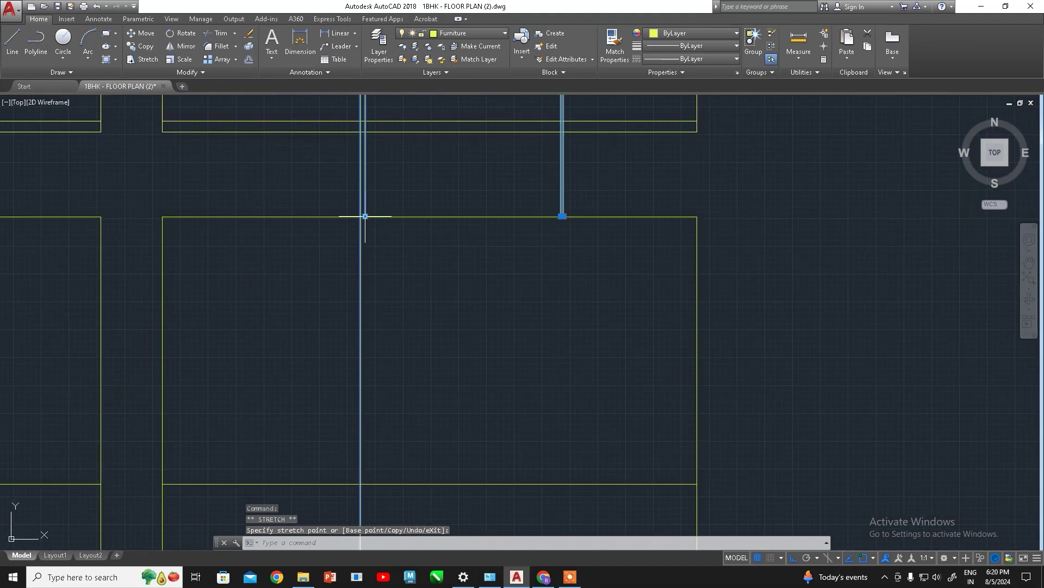
{"action": "scroll", "coordinate": [365, 216], "scroll_direction": "down", "scroll_amount": 3}
{"action": "scroll", "coordinate": [425, 383], "scroll_direction": "down", "scroll_amount": 2}
{"action": "scroll", "coordinate": [452, 226], "scroll_direction": "up", "scroll_amount": 5}
{"action": "scroll", "coordinate": [414, 348], "scroll_direction": "up", "scroll_amount": 2}
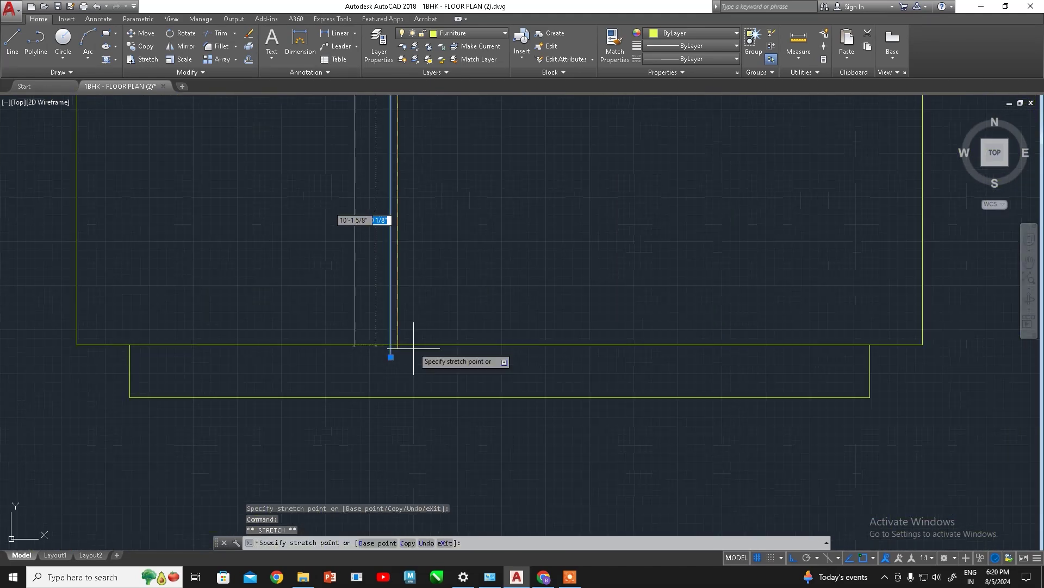
{"action": "key", "text": "Escape"}
{"action": "scroll", "coordinate": [513, 287], "scroll_direction": "down", "scroll_amount": 3}
{"action": "scroll", "coordinate": [402, 250], "scroll_direction": "up", "scroll_amount": 4}
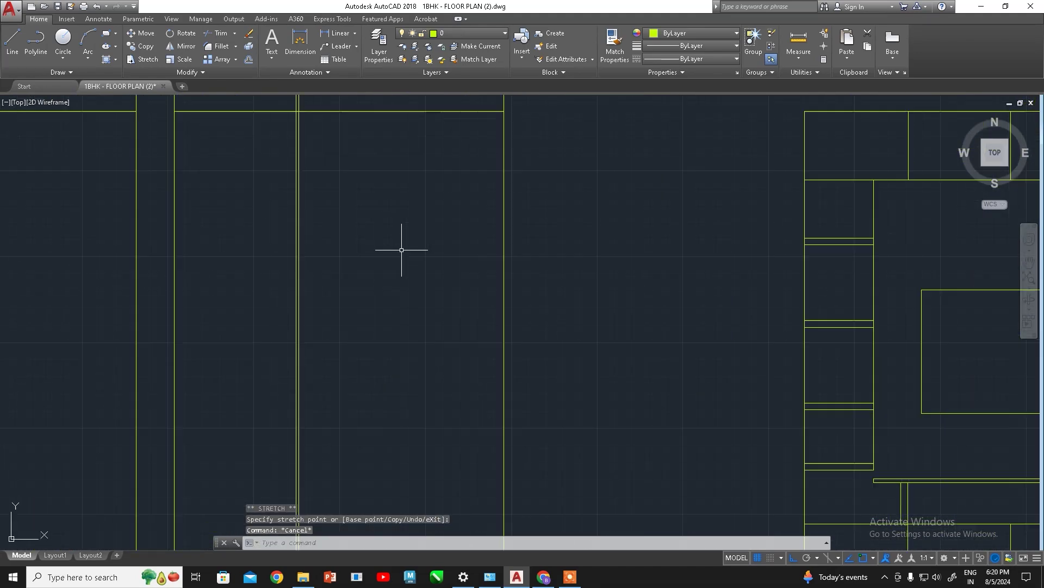
{"action": "scroll", "coordinate": [455, 310], "scroll_direction": "down", "scroll_amount": 3}
{"action": "scroll", "coordinate": [436, 373], "scroll_direction": "up", "scroll_amount": 3}
{"action": "scroll", "coordinate": [443, 275], "scroll_direction": "up", "scroll_amount": 2}
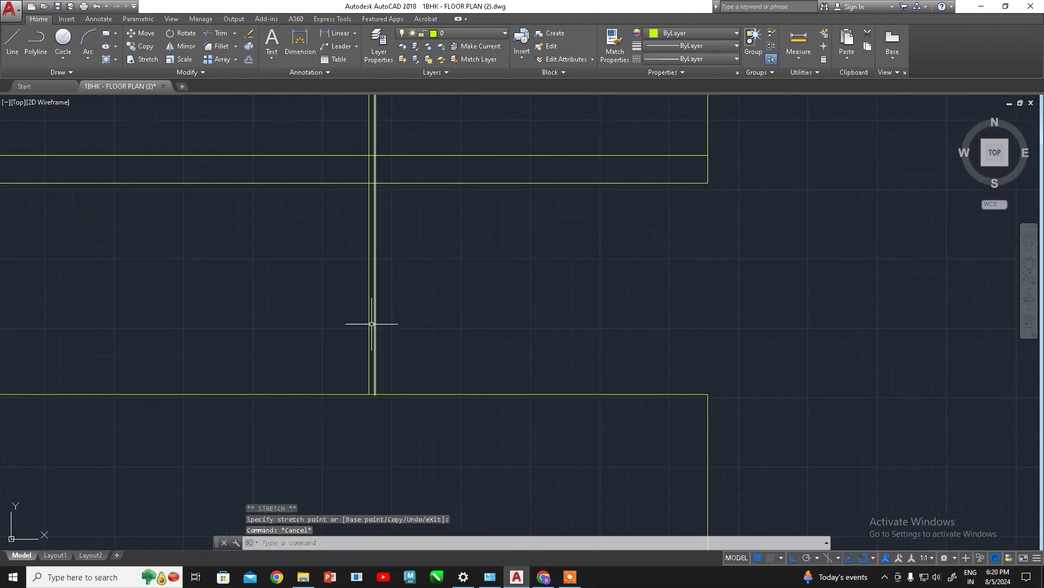
Stretch the wardrobe's vertical divider so it runs down through the lower shutter section
{"action": "left_click", "coordinate": [376, 328]}
{"action": "scroll", "coordinate": [375, 327], "scroll_direction": "down", "scroll_amount": 4}
{"action": "scroll", "coordinate": [414, 370], "scroll_direction": "up", "scroll_amount": 2}
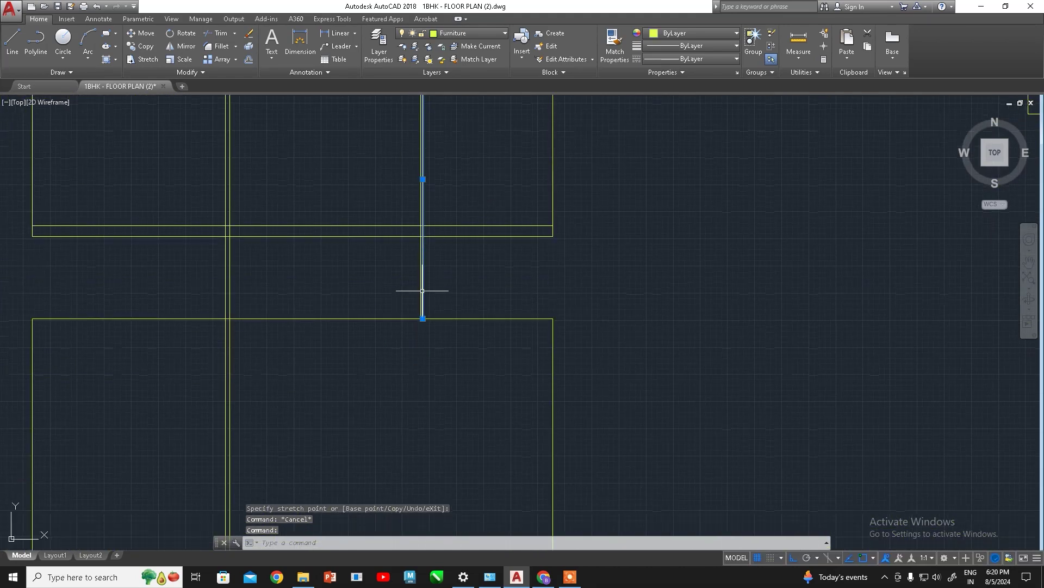
{"action": "left_click", "coordinate": [422, 318]}
{"action": "scroll", "coordinate": [419, 408], "scroll_direction": "down", "scroll_amount": 2}
{"action": "scroll", "coordinate": [416, 392], "scroll_direction": "down", "scroll_amount": 2}
{"action": "scroll", "coordinate": [424, 359], "scroll_direction": "up", "scroll_amount": 3}
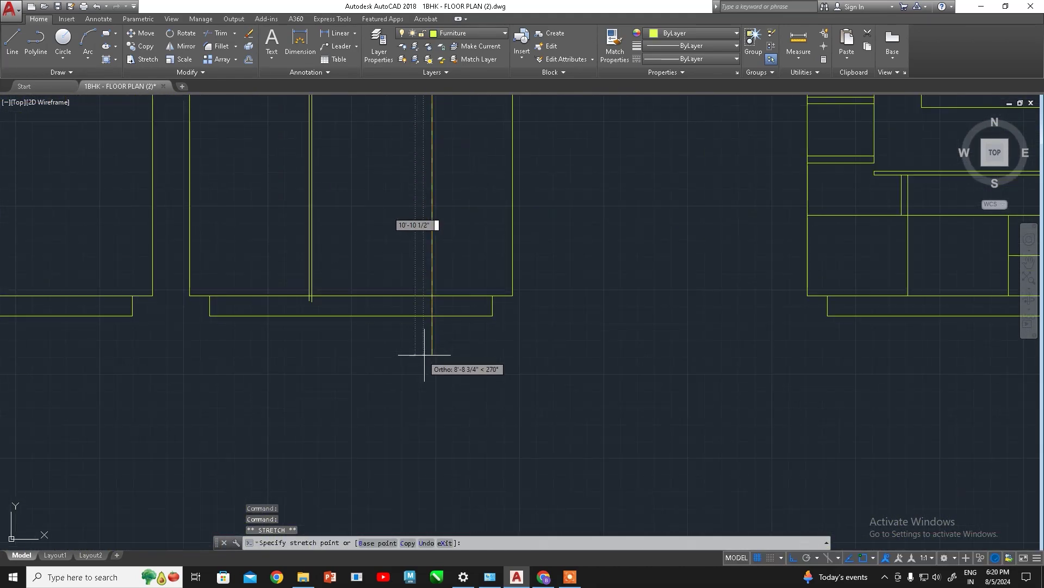
{"action": "left_click", "coordinate": [432, 303]}
{"action": "middle_click_drag", "start_coordinate": [463, 185], "coordinate": [408, 280]}
{"action": "scroll", "coordinate": [430, 196], "scroll_direction": "up", "scroll_amount": 1}
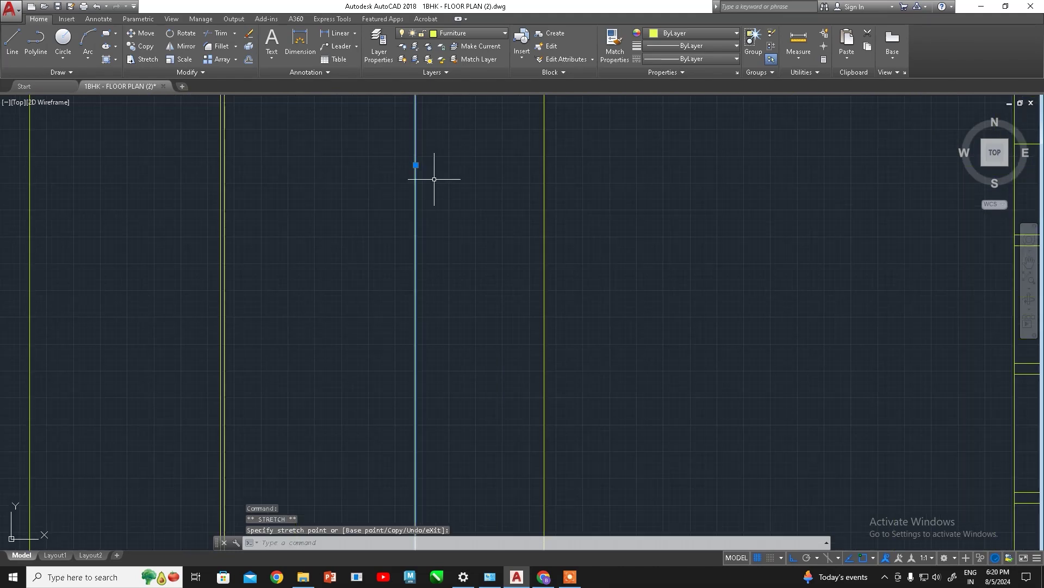
{"action": "middle_click_drag", "start_coordinate": [435, 178], "coordinate": [459, 275]}
{"action": "scroll", "coordinate": [467, 271], "scroll_direction": "down", "scroll_amount": 2}
{"action": "scroll", "coordinate": [499, 282], "scroll_direction": "down", "scroll_amount": 2}
{"action": "scroll", "coordinate": [472, 286], "scroll_direction": "up", "scroll_amount": 4}
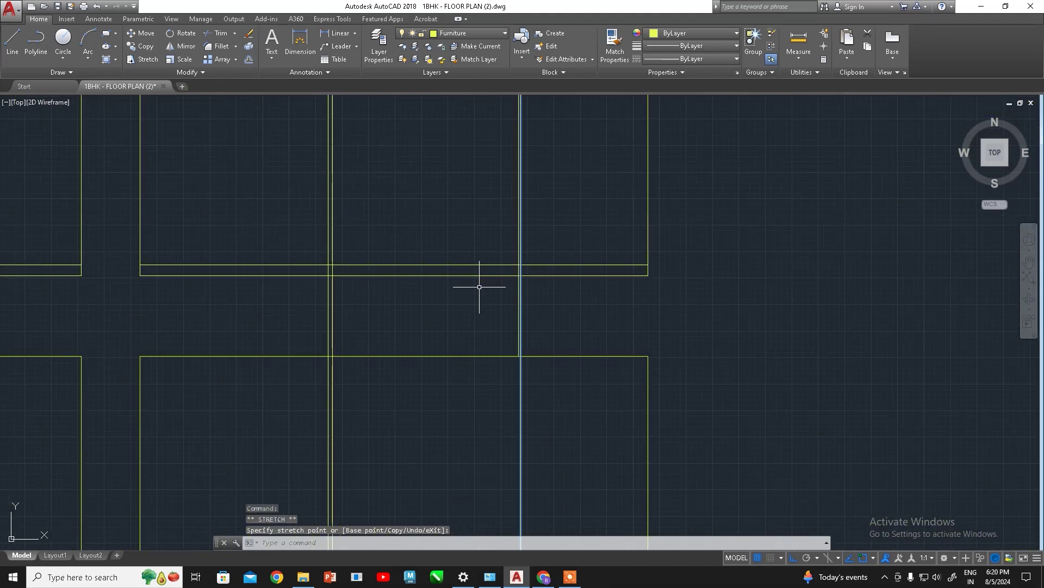
{"action": "left_click", "coordinate": [518, 351]}
{"action": "scroll", "coordinate": [508, 353], "scroll_direction": "up", "scroll_amount": 1}
{"action": "scroll", "coordinate": [574, 350], "scroll_direction": "up", "scroll_amount": 3}
{"action": "left_click", "coordinate": [579, 345]}
{"action": "scroll", "coordinate": [559, 430], "scroll_direction": "down", "scroll_amount": 2}
{"action": "scroll", "coordinate": [555, 436], "scroll_direction": "down", "scroll_amount": 2}
{"action": "scroll", "coordinate": [497, 261], "scroll_direction": "down", "scroll_amount": 1}
{"action": "scroll", "coordinate": [505, 296], "scroll_direction": "up", "scroll_amount": 4}
{"action": "scroll", "coordinate": [495, 261], "scroll_direction": "up", "scroll_amount": 6}
{"action": "scroll", "coordinate": [517, 304], "scroll_direction": "up", "scroll_amount": 3}
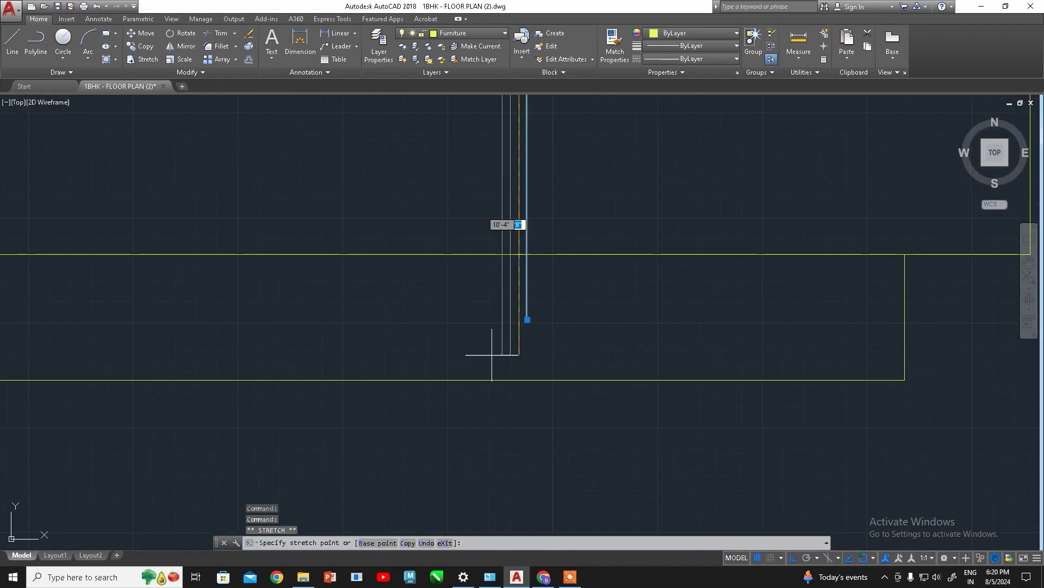
Release the stretched divider and recentre the view on both wardrobe elevations
{"action": "key", "text": "Escape"}
{"action": "scroll", "coordinate": [564, 270], "scroll_direction": "down", "scroll_amount": 3}
{"action": "scroll", "coordinate": [508, 364], "scroll_direction": "down", "scroll_amount": 3}
{"action": "scroll", "coordinate": [540, 338], "scroll_direction": "down", "scroll_amount": 2}
{"action": "scroll", "coordinate": [530, 311], "scroll_direction": "up", "scroll_amount": 2}
{"action": "middle_click_drag", "start_coordinate": [530, 311], "coordinate": [574, 419]}
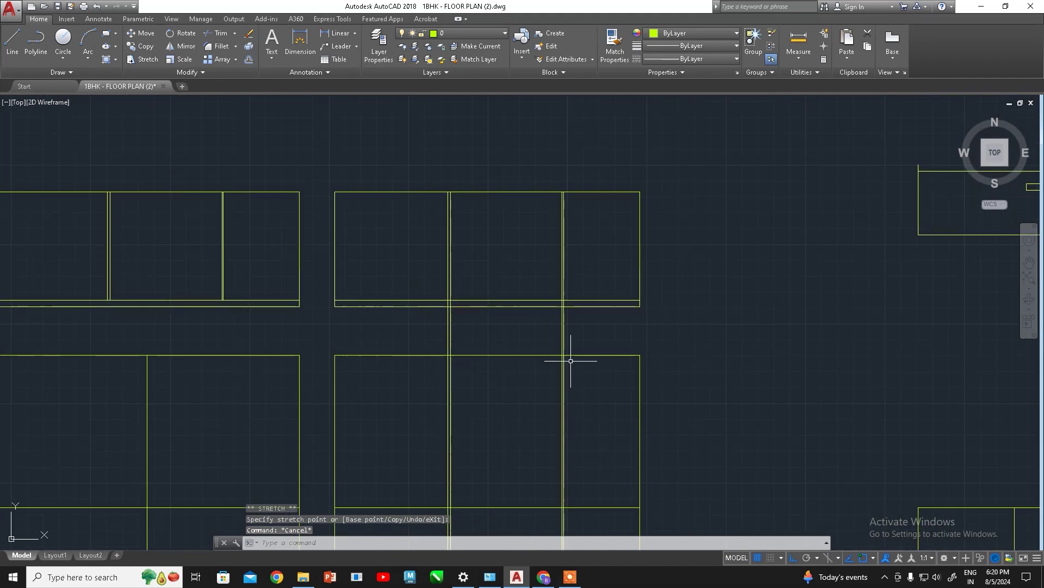
{"action": "key", "text": "Escape"}
{"action": "key", "text": "Return"}
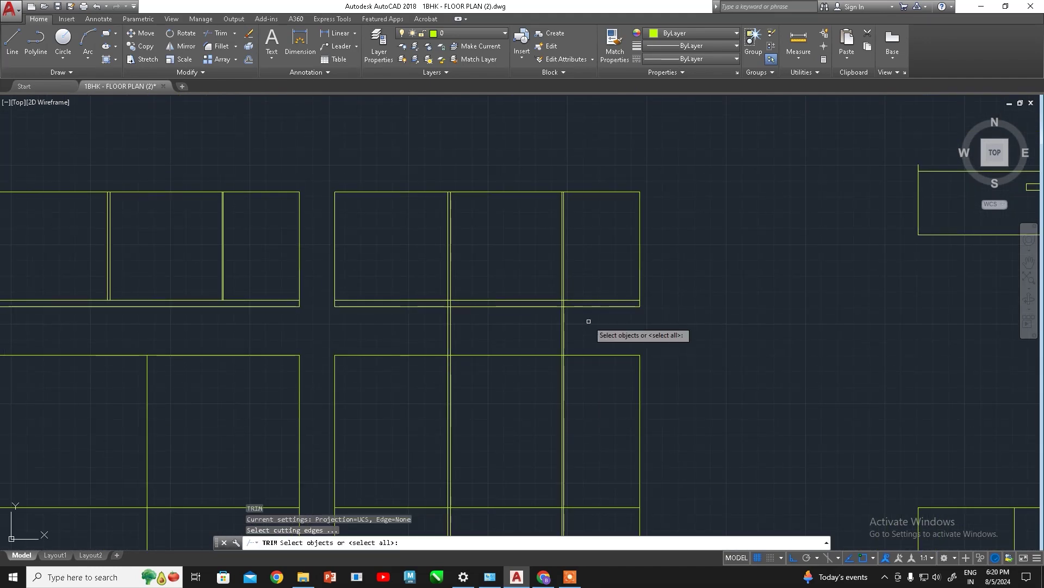
Trim the divider pieces crossing the gaps between the wardrobe sections
{"action": "key", "text": "Return"}
{"action": "left_click_drag", "start_coordinate": [592, 308], "coordinate": [435, 372]}
{"action": "left_click_drag", "start_coordinate": [589, 327], "coordinate": [391, 341]}
{"action": "scroll", "coordinate": [494, 306], "scroll_direction": "down", "scroll_amount": 2}
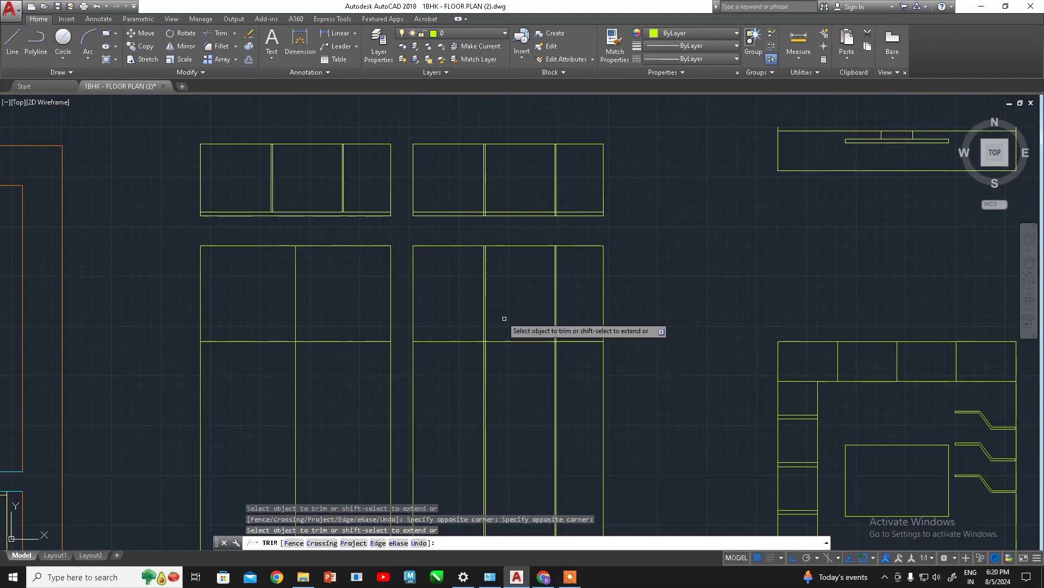
{"action": "scroll", "coordinate": [517, 273], "scroll_direction": "up", "scroll_amount": 2}
{"action": "mouse_move", "coordinate": [518, 274]}
{"action": "middle_mouse_down"}
{"action": "mouse_move", "coordinate": [547, 338]}
{"action": "mouse_move", "coordinate": [549, 374]}
{"action": "middle_mouse_up"}
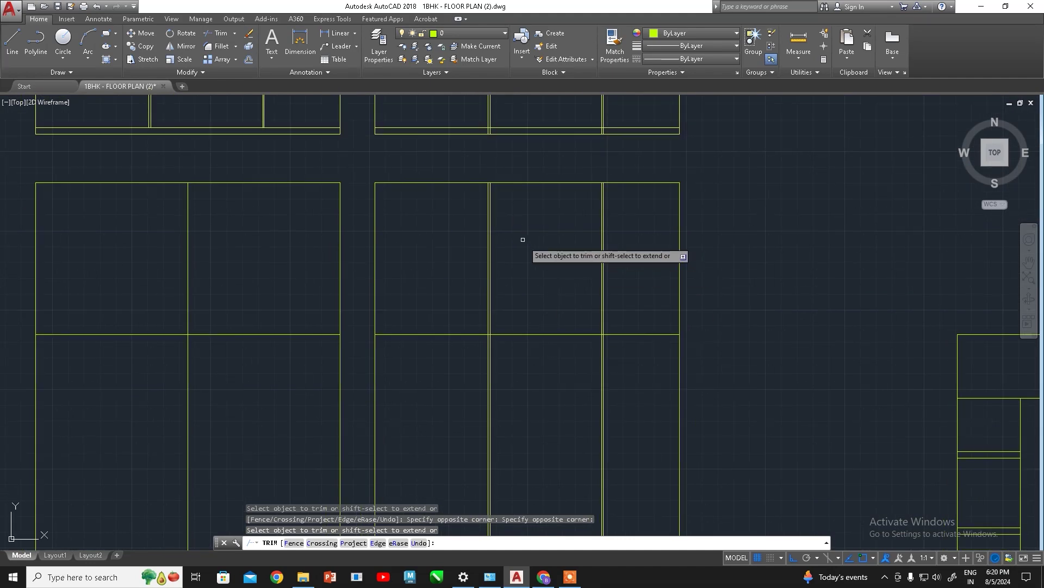
Trim the divider out of the wardrobe's upper panel
{"action": "left_click", "coordinate": [594, 234]}
{"action": "left_click", "coordinate": [612, 261]}
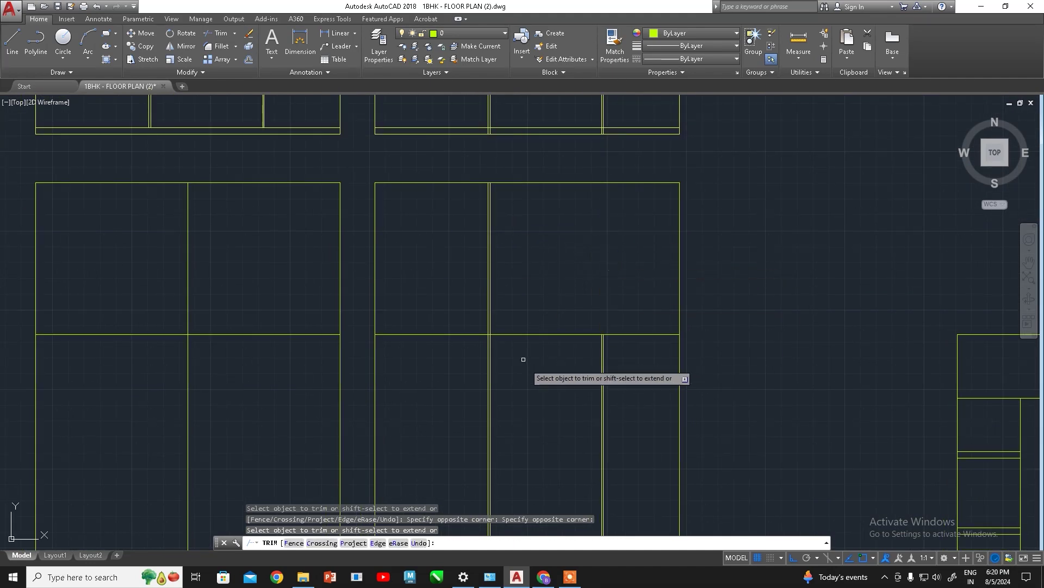
{"action": "middle_click_drag", "start_coordinate": [522, 357], "coordinate": [526, 322]}
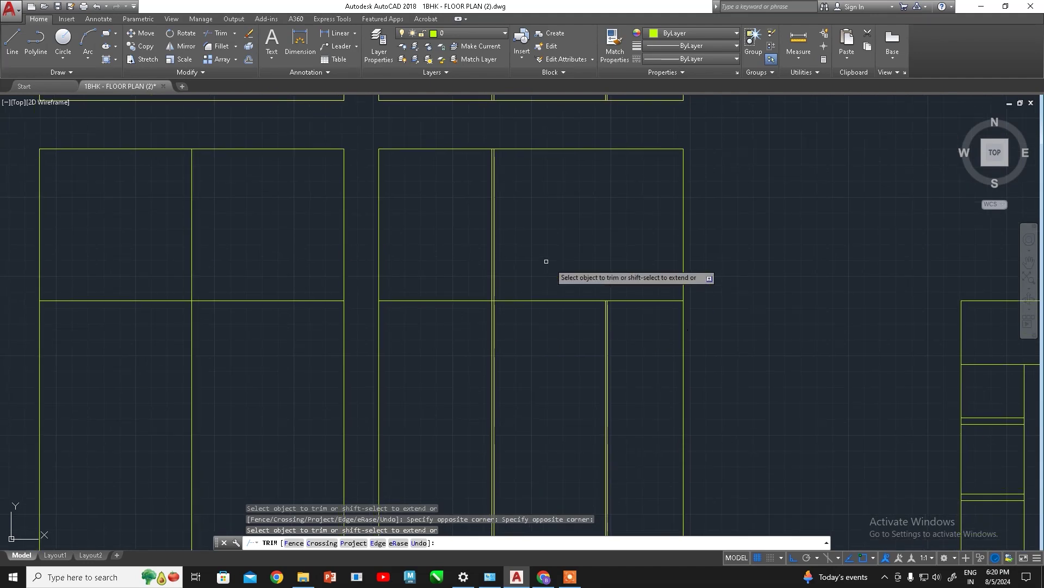
{"action": "scroll", "coordinate": [532, 289], "scroll_direction": "down", "scroll_amount": 2}
{"action": "middle_click_drag", "start_coordinate": [532, 289], "coordinate": [537, 329]}
{"action": "scroll", "coordinate": [499, 429], "scroll_direction": "up", "scroll_amount": 3}
{"action": "middle_click_drag", "start_coordinate": [499, 430], "coordinate": [424, 397]}
{"action": "scroll", "coordinate": [439, 319], "scroll_direction": "up", "scroll_amount": 2}
{"action": "scroll", "coordinate": [443, 317], "scroll_direction": "up", "scroll_amount": 2}
Trim the divider ends near the wardrobe base, leaving it only in the lower shutters
{"action": "left_click", "coordinate": [340, 373]}
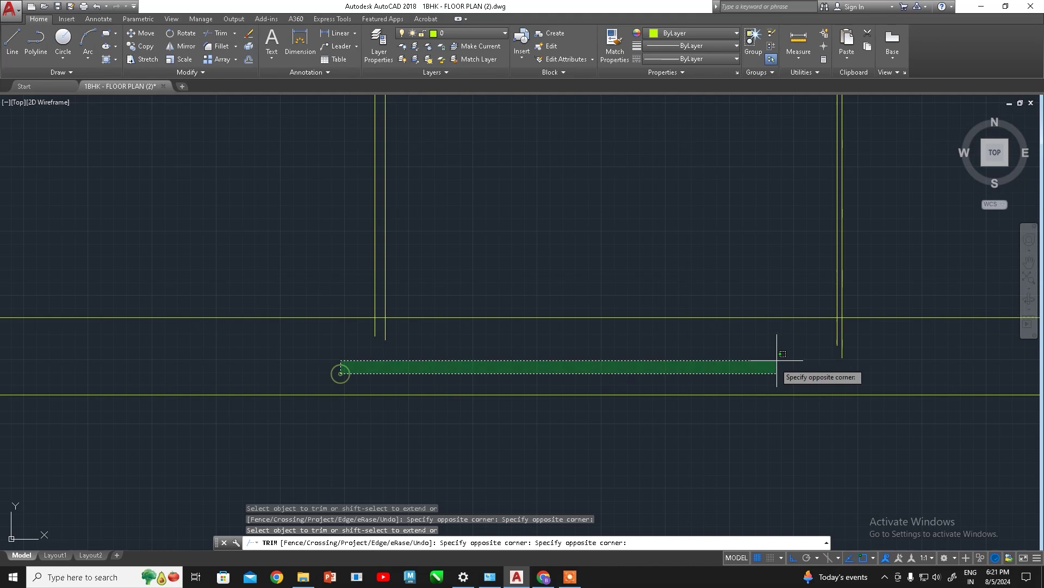
{"action": "left_click", "coordinate": [879, 330]}
{"action": "scroll", "coordinate": [877, 329], "scroll_direction": "down", "scroll_amount": 3}
{"action": "scroll", "coordinate": [555, 319], "scroll_direction": "down", "scroll_amount": 2}
{"action": "scroll", "coordinate": [518, 310], "scroll_direction": "up", "scroll_amount": 1}
{"action": "middle_click_drag", "start_coordinate": [518, 310], "coordinate": [528, 539]}
{"action": "scroll", "coordinate": [464, 337], "scroll_direction": "down", "scroll_amount": 3}
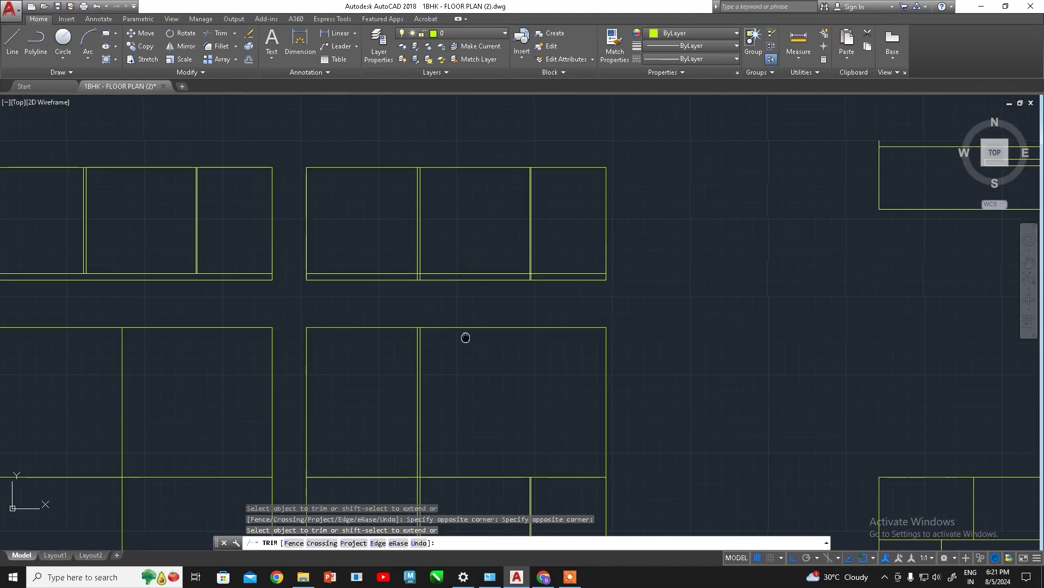
{"action": "scroll", "coordinate": [467, 287], "scroll_direction": "up", "scroll_amount": 1}
{"action": "key", "text": "Return"}
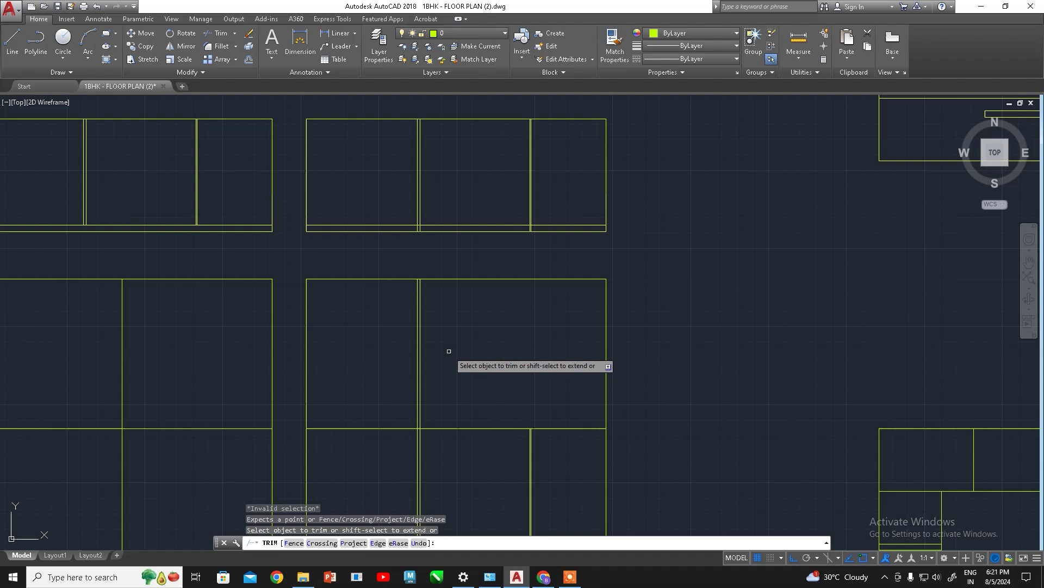
{"action": "key", "text": "Escape"}
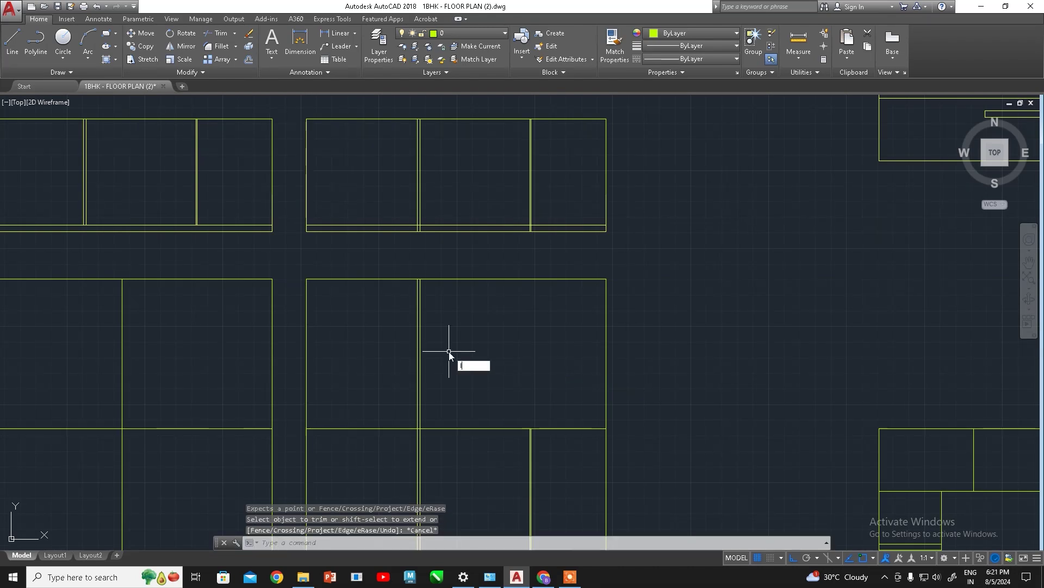
{"action": "type", "text": "l"}
{"action": "key", "text": "Return"}
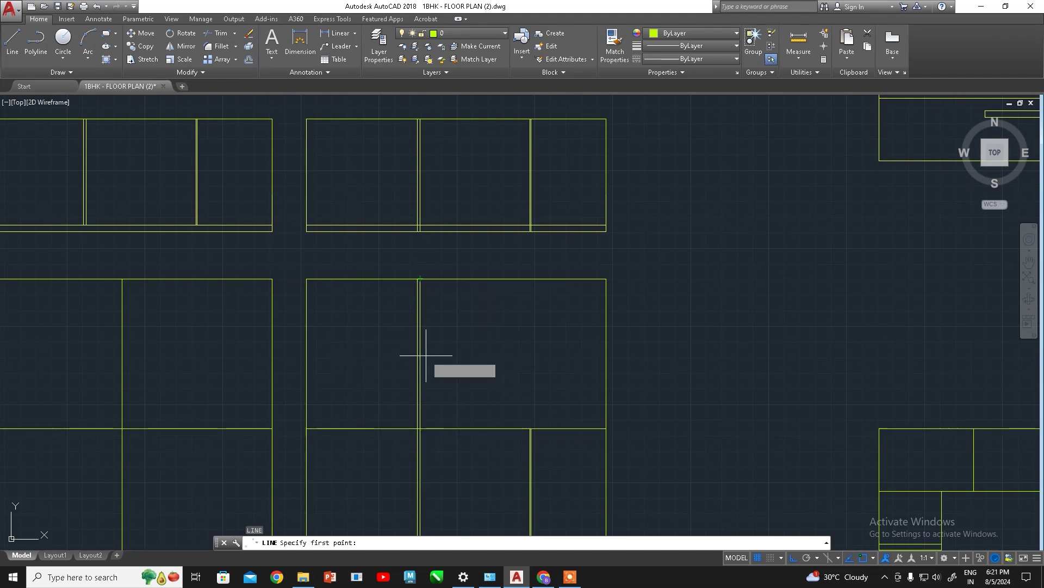
Draw a horizontal line from the divider's mid-height point to the wardrobe's right side
{"action": "middle_click_drag", "start_coordinate": [460, 356], "coordinate": [427, 353]}
{"action": "scroll", "coordinate": [408, 340], "scroll_direction": "up", "scroll_amount": 4}
{"action": "scroll", "coordinate": [422, 313], "scroll_direction": "down", "scroll_amount": 2}
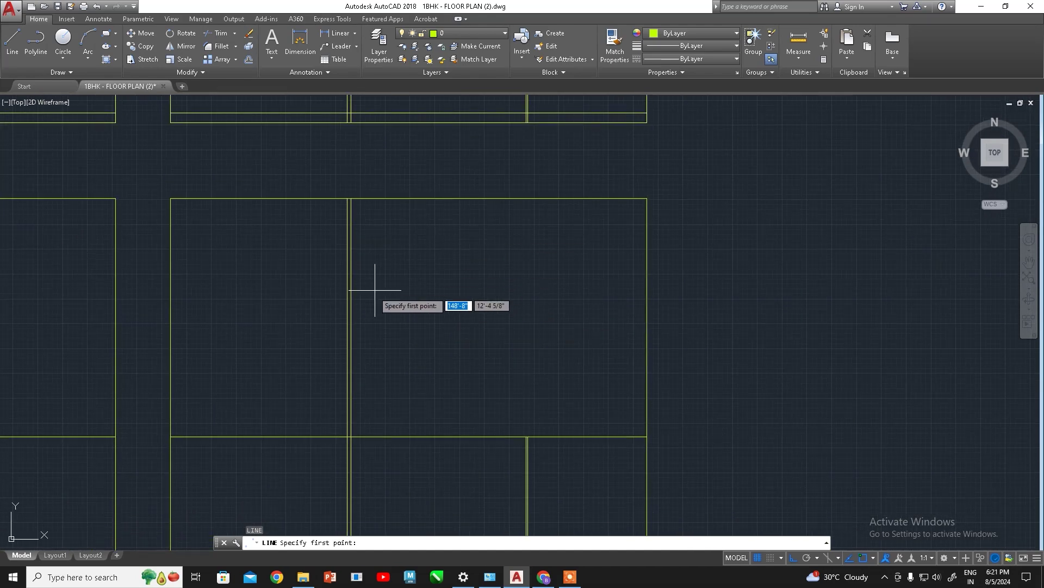
{"action": "left_click", "coordinate": [350, 319]}
{"action": "key", "text": "Escape"}
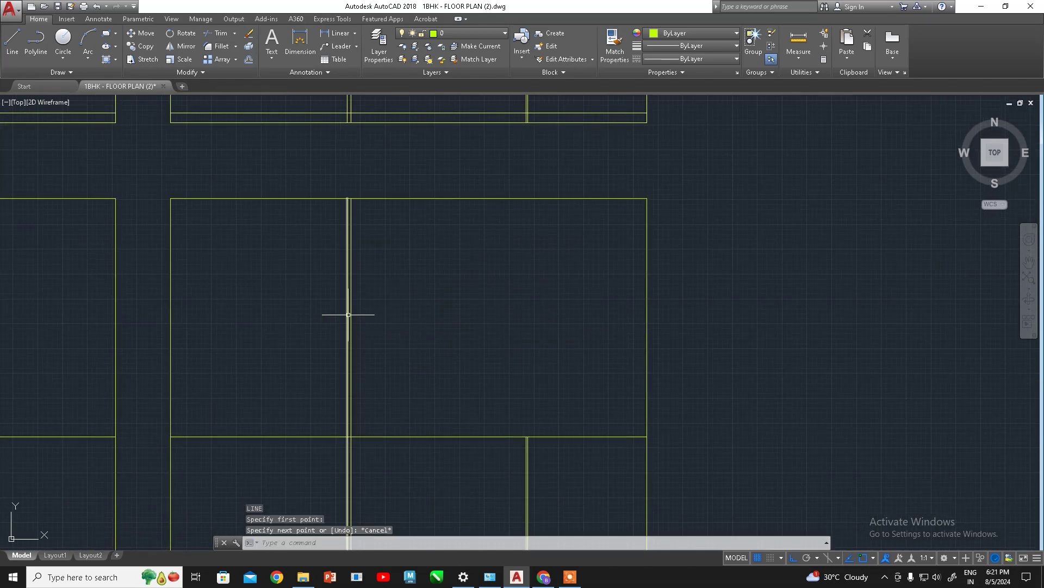
{"action": "left_click", "coordinate": [349, 315]}
{"action": "key", "text": "Escape"}
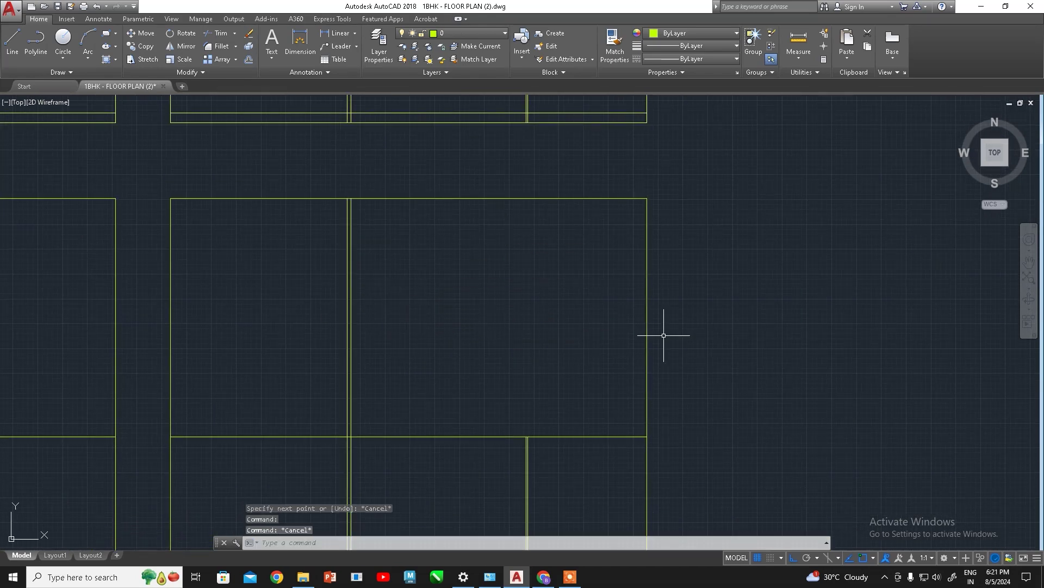
{"action": "middle_click_drag", "start_coordinate": [444, 307], "coordinate": [457, 280]}
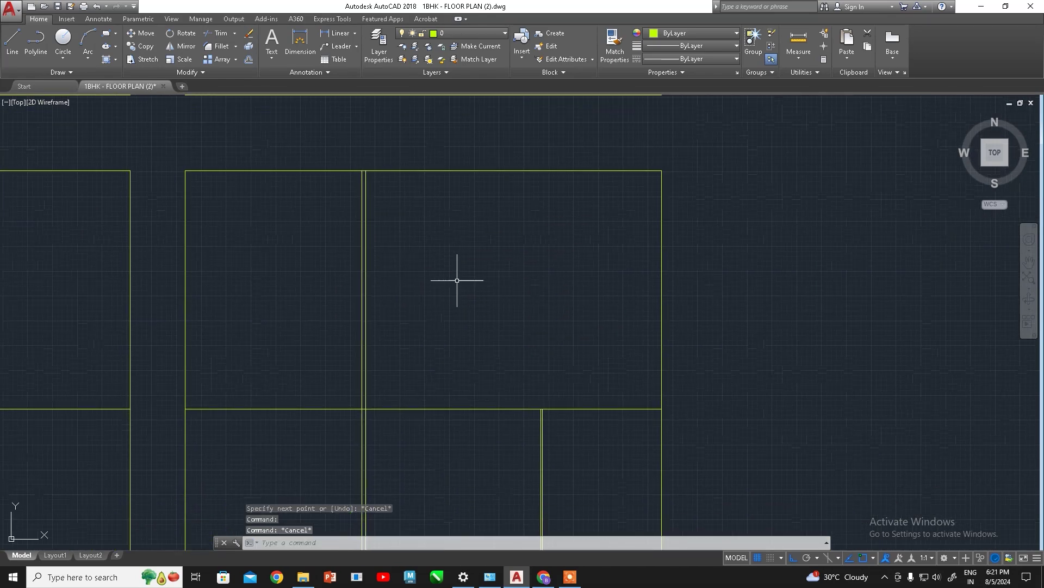
{"action": "left_click", "coordinate": [12, 44]}
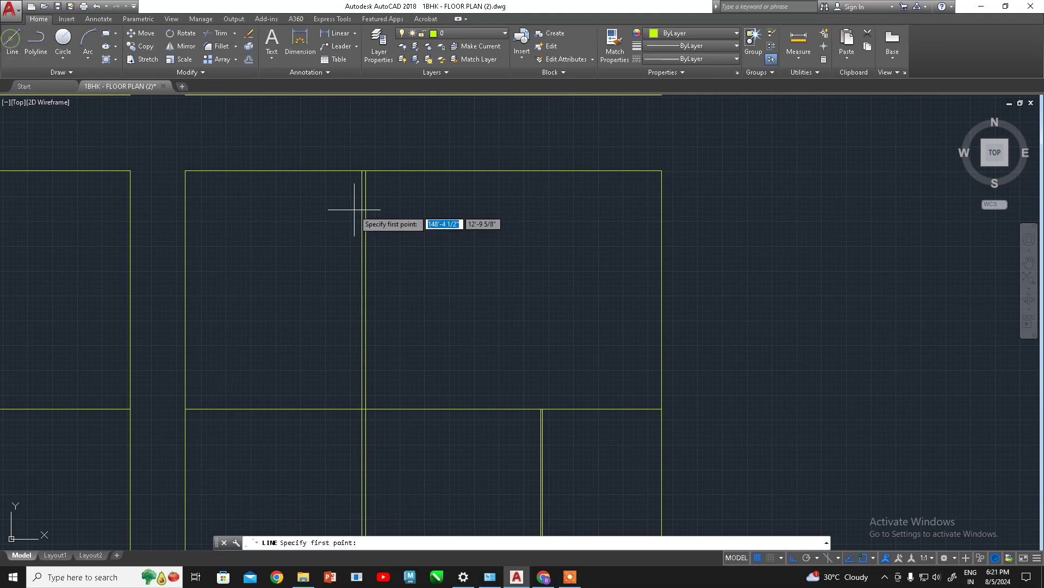
{"action": "right_click", "coordinate": [366, 171], "text": "shift"}
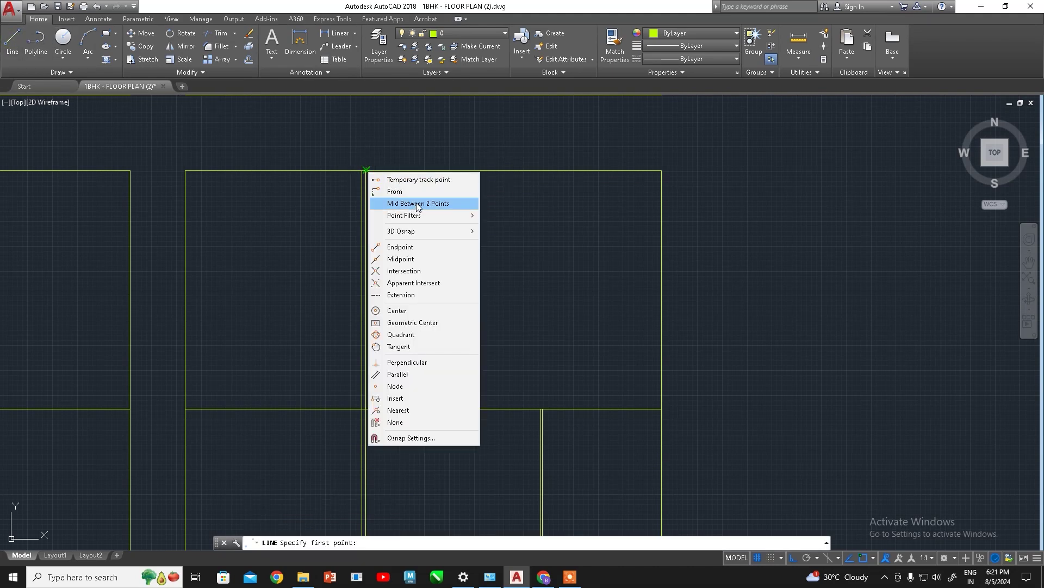
{"action": "left_click", "coordinate": [416, 204]}
{"action": "left_click", "coordinate": [366, 170]}
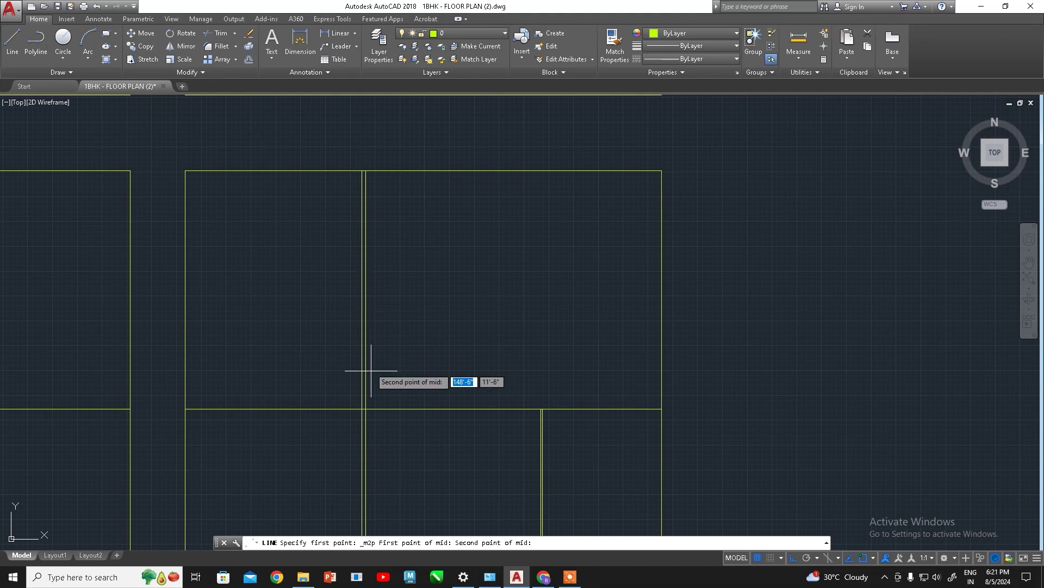
{"action": "left_click", "coordinate": [367, 408]}
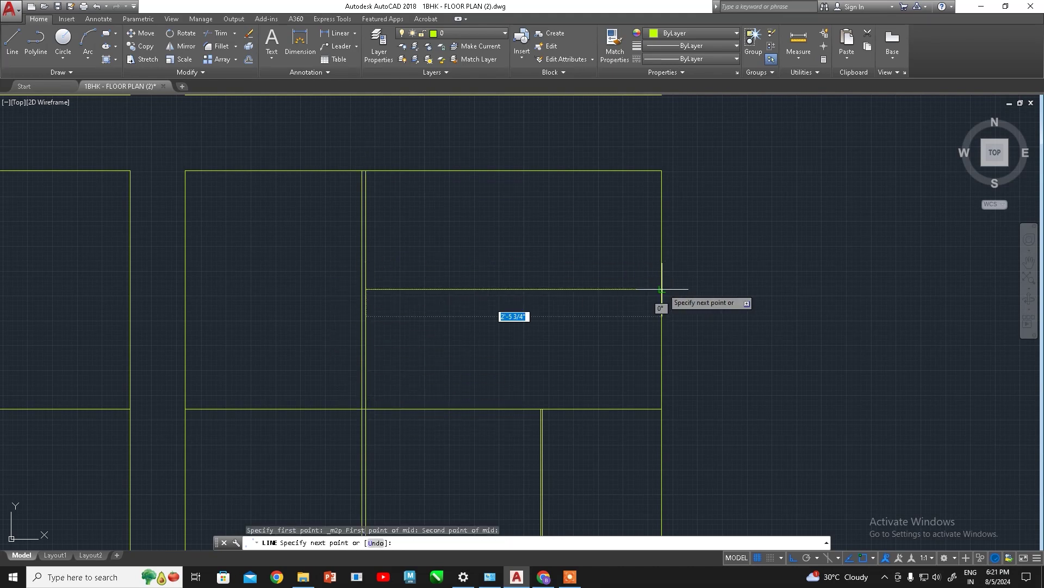
{"action": "left_click", "coordinate": [662, 289]}
{"action": "key", "text": "Escape"}
Delete the duplicate vertical line and frame both wardrobes and the TV unit
{"action": "scroll", "coordinate": [557, 295], "scroll_direction": "up", "scroll_amount": 5}
{"action": "scroll", "coordinate": [521, 288], "scroll_direction": "down", "scroll_amount": 5}
{"action": "scroll", "coordinate": [419, 284], "scroll_direction": "up", "scroll_amount": 2}
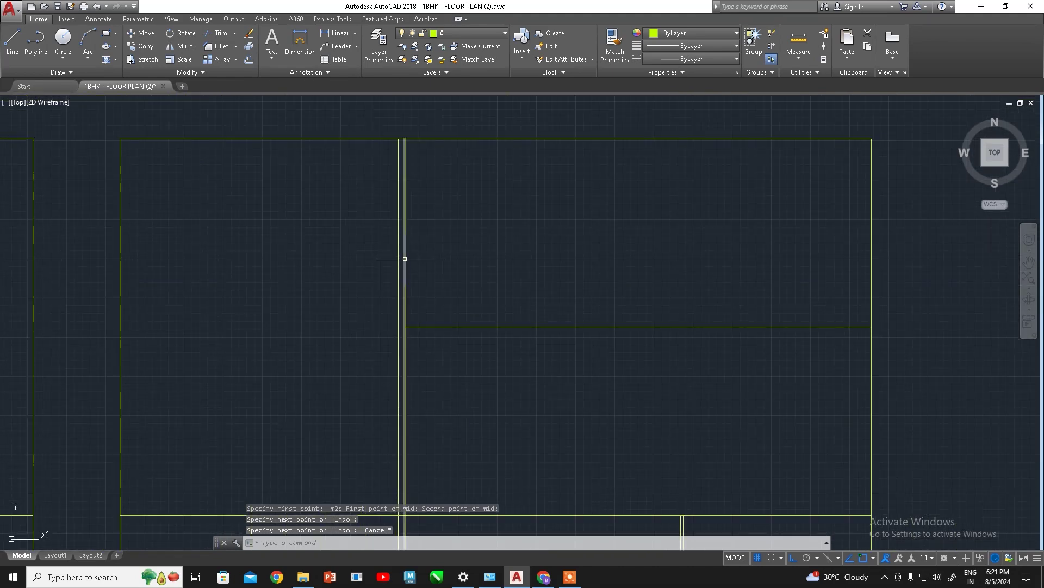
{"action": "left_click", "coordinate": [405, 258]}
{"action": "key", "text": "Delete"}
{"action": "scroll", "coordinate": [626, 250], "scroll_direction": "down", "scroll_amount": 3}
{"action": "scroll", "coordinate": [427, 292], "scroll_direction": "up", "scroll_amount": 1}
{"action": "scroll", "coordinate": [506, 268], "scroll_direction": "down", "scroll_amount": 1}
{"action": "scroll", "coordinate": [510, 273], "scroll_direction": "down", "scroll_amount": 1}
{"action": "middle_click_drag", "start_coordinate": [510, 273], "coordinate": [534, 287]}
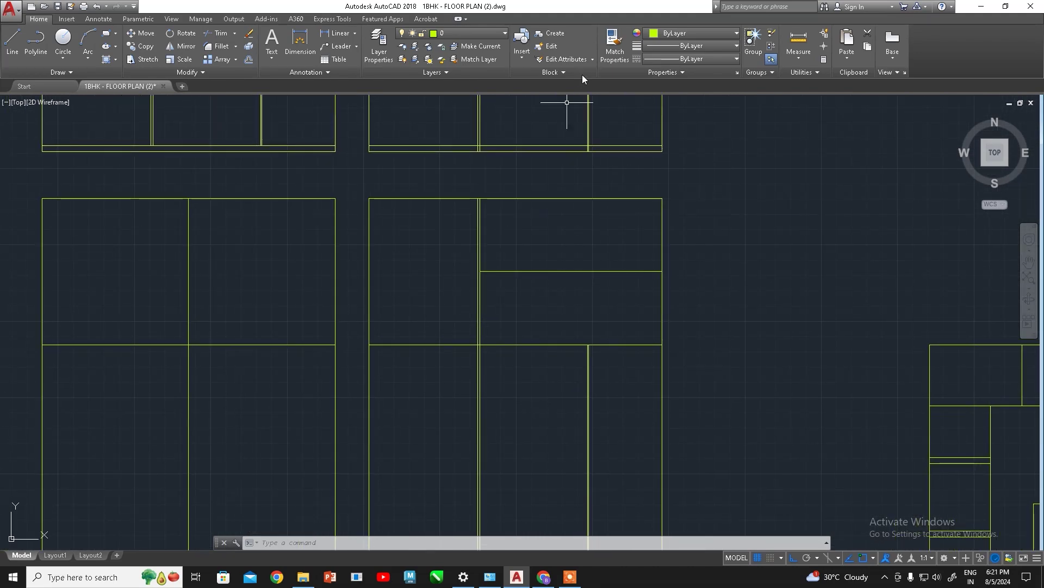
{"action": "scroll", "coordinate": [596, 358], "scroll_direction": "down", "scroll_amount": 2}
{"action": "mouse_move", "coordinate": [562, 300]}
{"action": "middle_mouse_down"}
{"action": "mouse_move", "coordinate": [504, 306]}
{"action": "mouse_move", "coordinate": [459, 281]}
{"action": "mouse_move", "coordinate": [480, 262]}
{"action": "middle_mouse_up"}
Trim the right wardrobe's centre divider back to the upper section with TR
{"action": "left_click", "coordinate": [472, 263]}
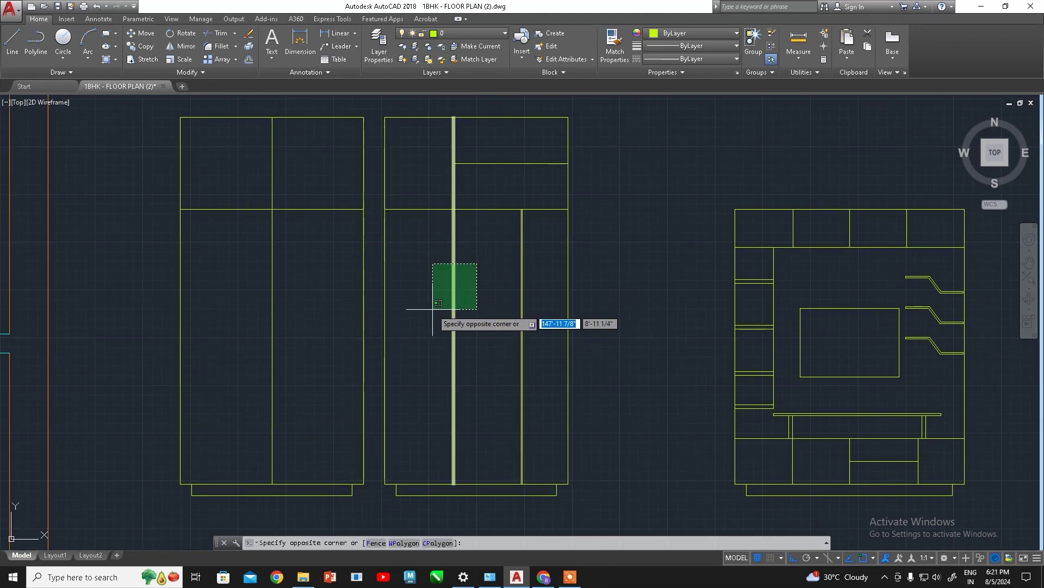
{"action": "key", "text": "Escape"}
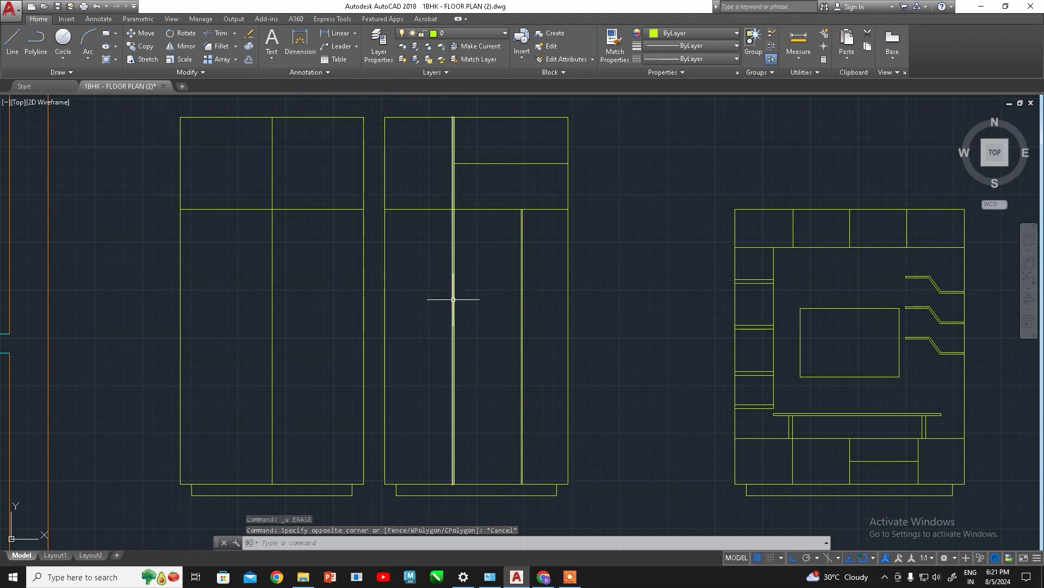
{"action": "type", "text": "tr"}
{"action": "key", "text": "Return"}
{"action": "key", "text": "Return"}
{"action": "left_click", "coordinate": [474, 285]}
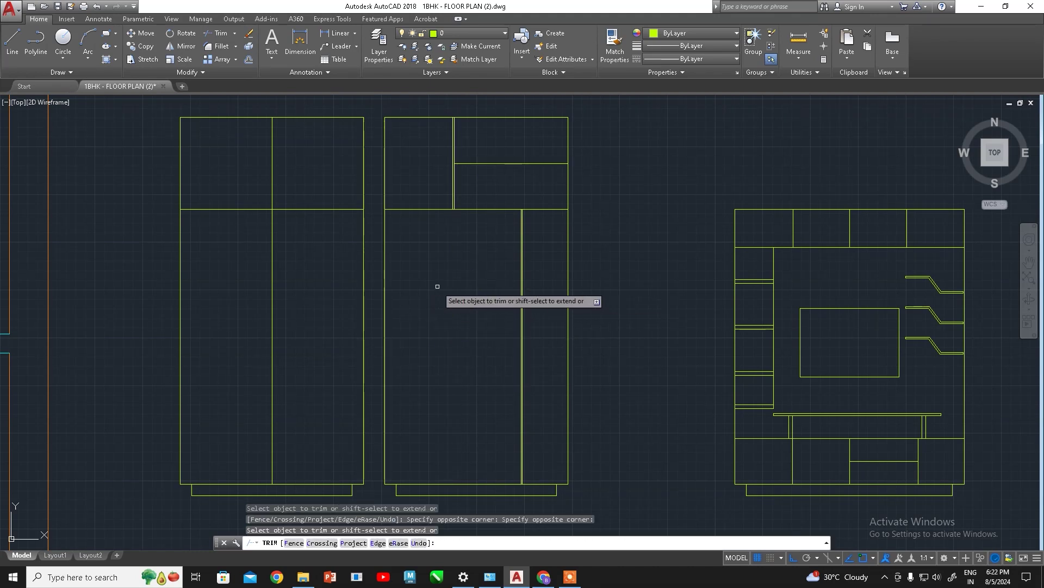
{"action": "scroll", "coordinate": [424, 288], "scroll_direction": "up", "scroll_amount": 2}
{"action": "scroll", "coordinate": [406, 299], "scroll_direction": "down", "scroll_amount": 1}
{"action": "scroll", "coordinate": [395, 309], "scroll_direction": "down", "scroll_amount": 1}
{"action": "scroll", "coordinate": [375, 306], "scroll_direction": "up", "scroll_amount": 1}
{"action": "scroll", "coordinate": [393, 276], "scroll_direction": "down", "scroll_amount": 1}
{"action": "scroll", "coordinate": [393, 276], "scroll_direction": "up", "scroll_amount": 1}
{"action": "scroll", "coordinate": [381, 298], "scroll_direction": "down", "scroll_amount": 1}
{"action": "key", "text": "Escape"}
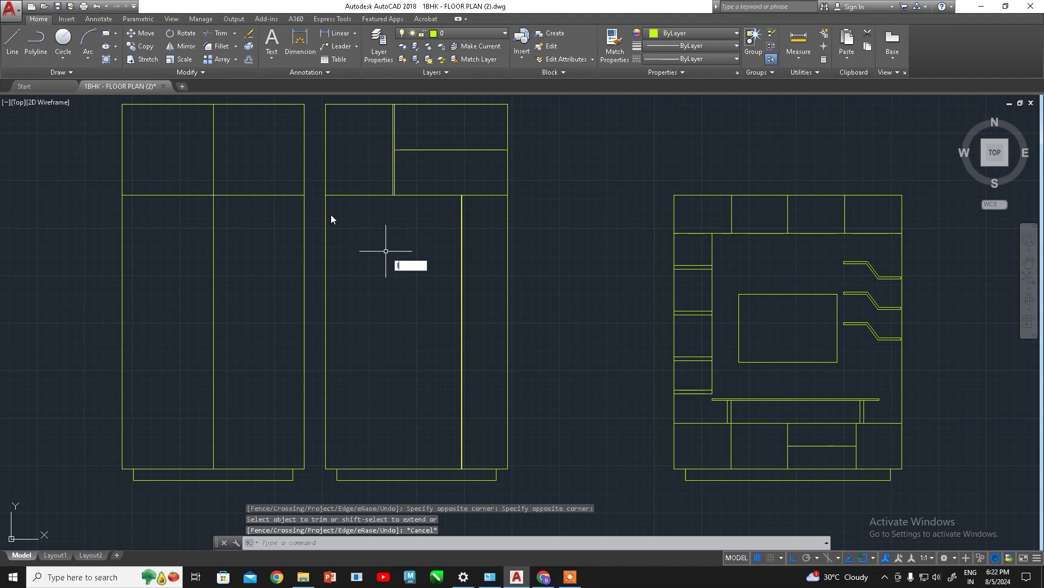
{"action": "type", "text": "L"}
{"action": "key", "text": "Return"}
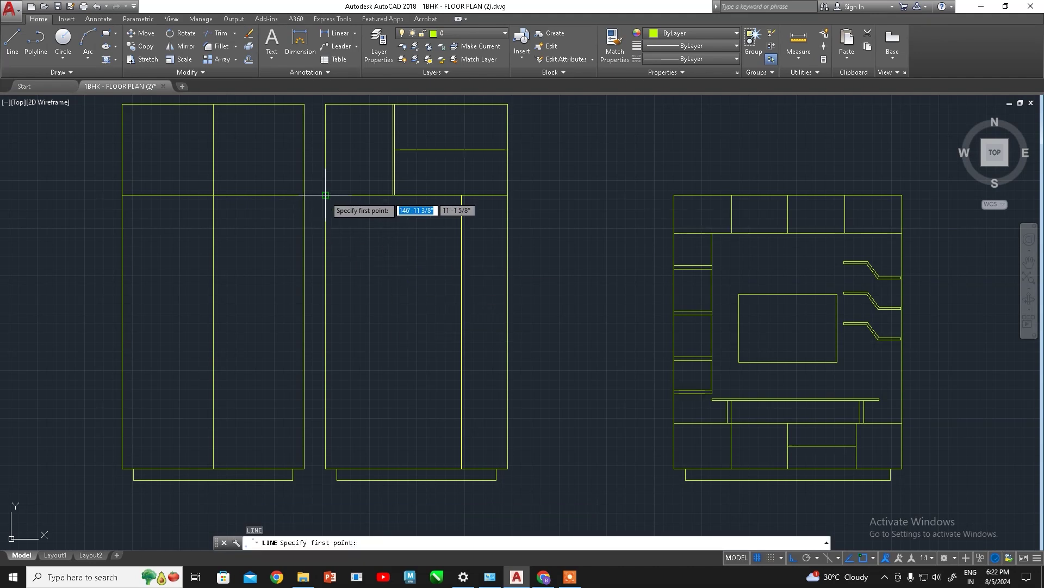
Draw a shelf line 18 below the loft's lower-left corner, across to the partition
{"action": "left_click", "coordinate": [325, 195]}
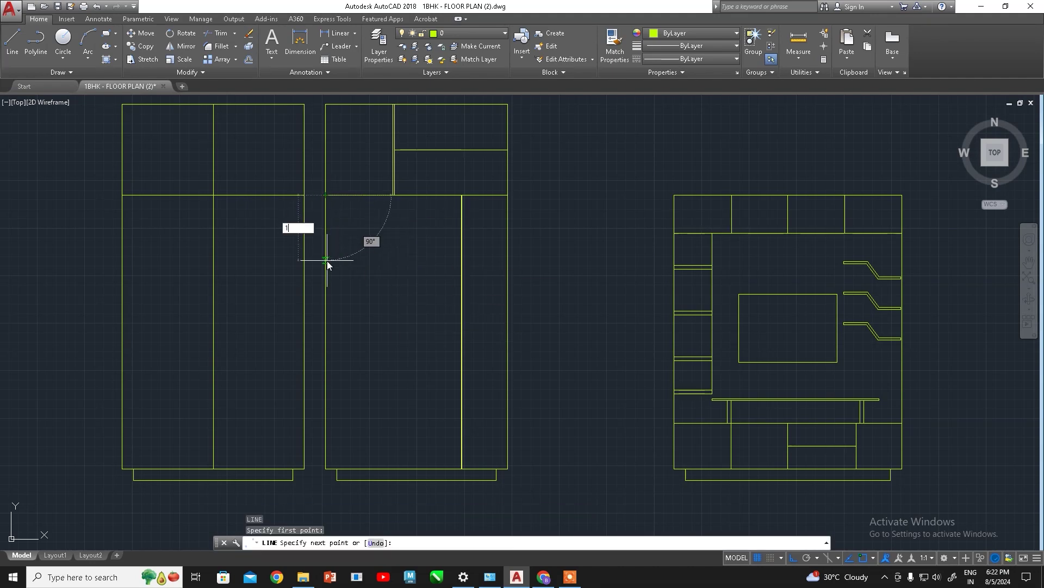
{"action": "type", "text": "8"}
{"action": "key", "text": "Return"}
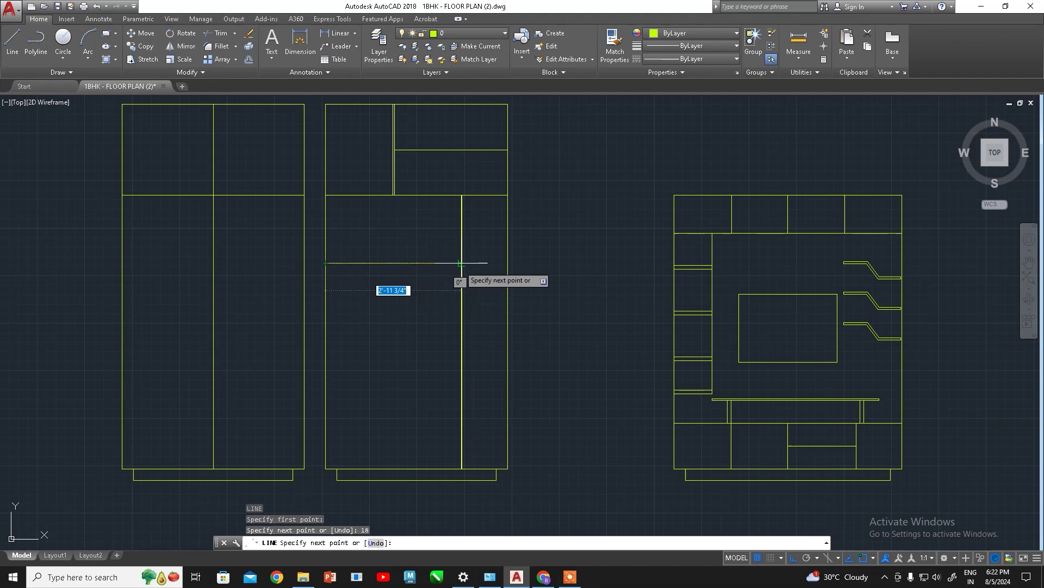
{"action": "scroll", "coordinate": [461, 263], "scroll_direction": "up", "scroll_amount": 5}
{"action": "left_click", "coordinate": [481, 215]}
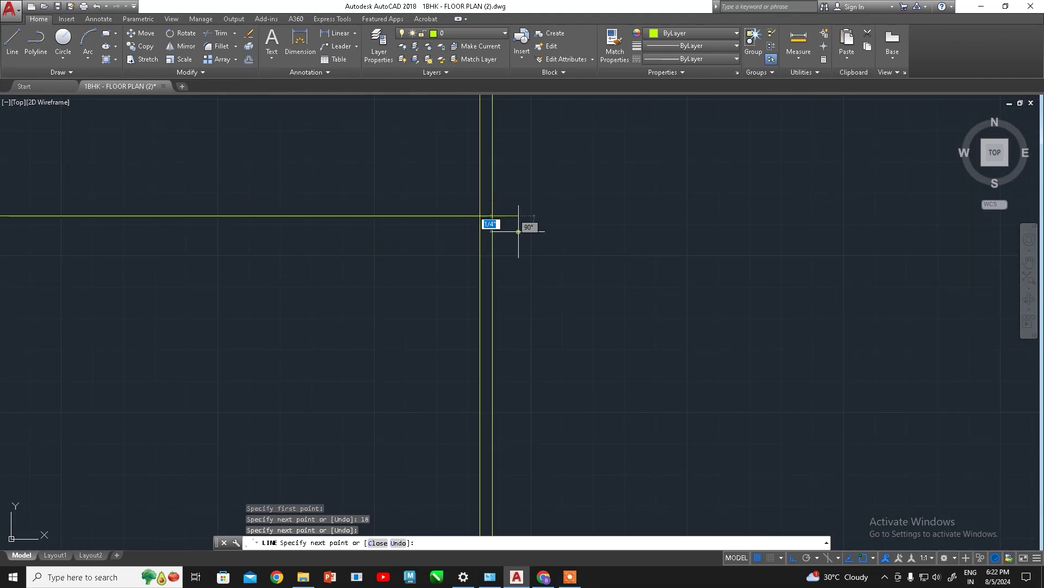
{"action": "key", "text": "Escape"}
{"action": "scroll", "coordinate": [471, 320], "scroll_direction": "down", "scroll_amount": 2}
{"action": "scroll", "coordinate": [471, 319], "scroll_direction": "down", "scroll_amount": 2}
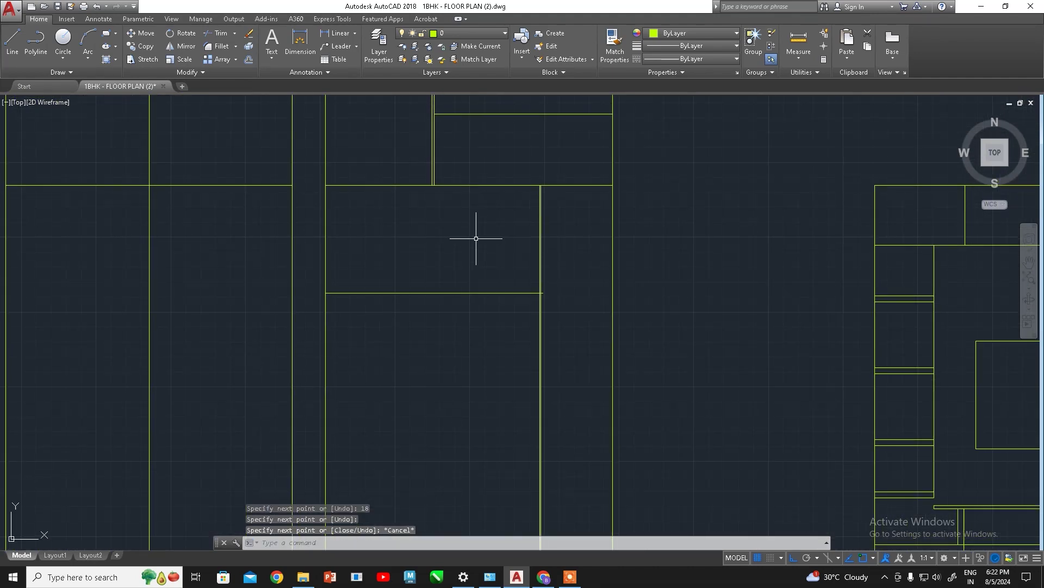
{"action": "scroll", "coordinate": [468, 263], "scroll_direction": "down", "scroll_amount": 3}
{"action": "scroll", "coordinate": [430, 283], "scroll_direction": "up", "scroll_amount": 1}
{"action": "scroll", "coordinate": [415, 277], "scroll_direction": "up", "scroll_amount": 2}
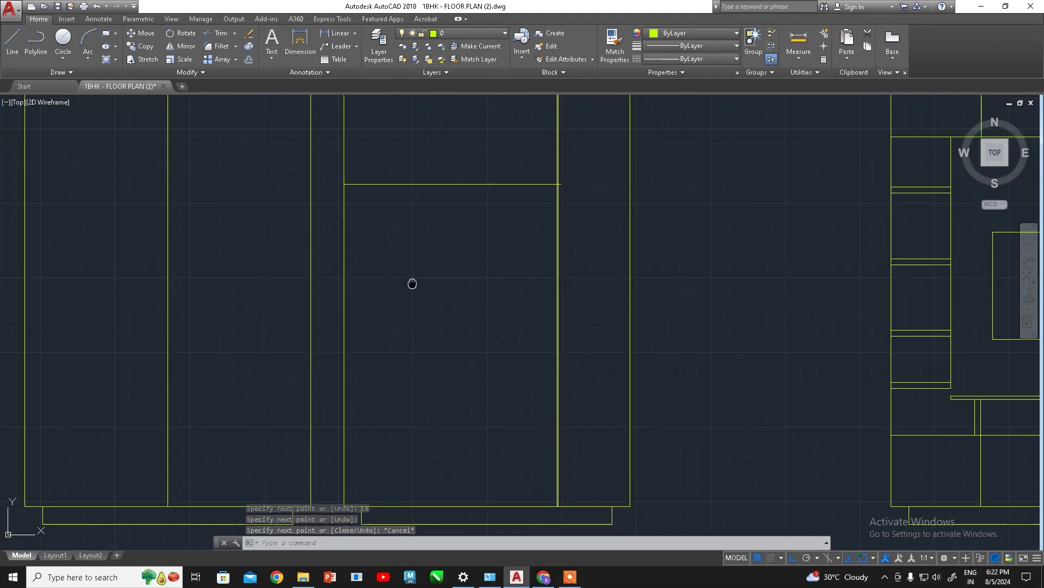
Start a trim near the new shelf line, then cancel it
{"action": "key", "text": "Escape"}
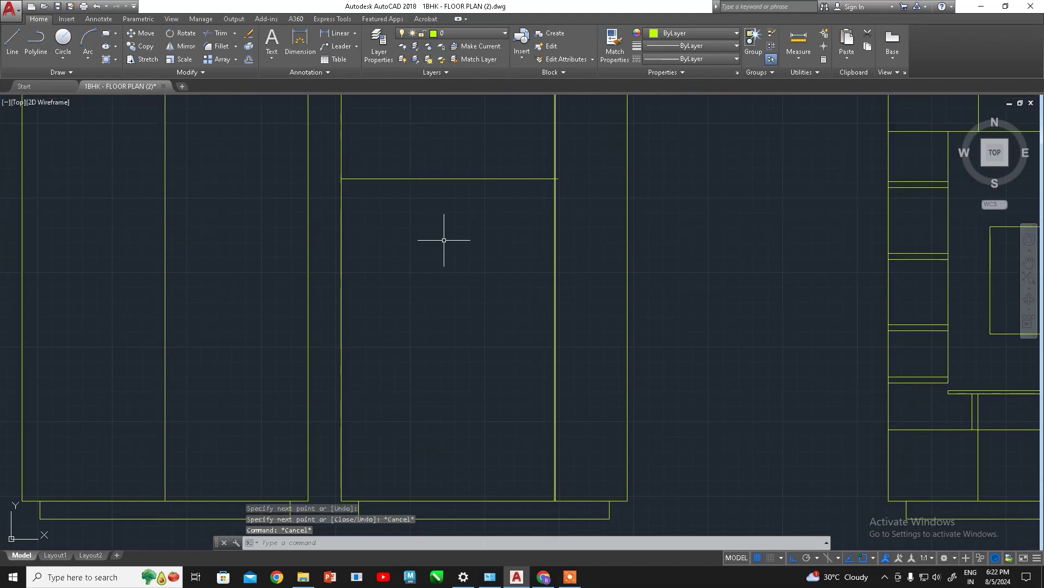
{"action": "type", "text": "tr"}
{"action": "key", "text": "Return"}
{"action": "key", "text": "Return"}
{"action": "scroll", "coordinate": [554, 188], "scroll_direction": "up", "scroll_amount": 2}
{"action": "scroll", "coordinate": [555, 196], "scroll_direction": "up", "scroll_amount": 4}
{"action": "left_click", "coordinate": [554, 198]}
{"action": "scroll", "coordinate": [466, 263], "scroll_direction": "down", "scroll_amount": 5}
{"action": "key", "text": "Escape"}
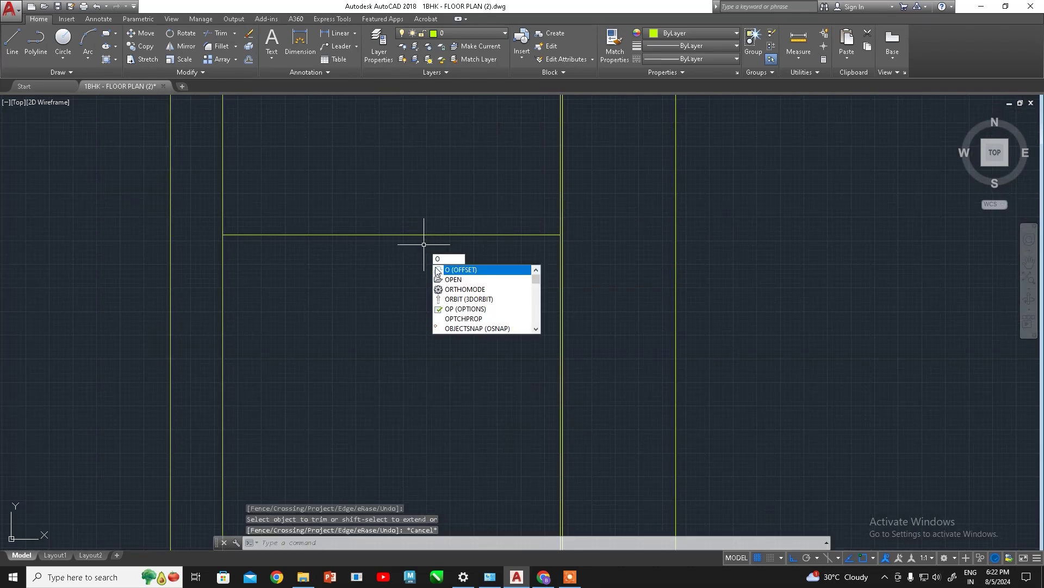
Offset the new shelf line by 0.5 to make the shelf 0.5 thick
{"action": "key", "text": "Return"}
{"action": "scroll", "coordinate": [415, 333], "scroll_direction": "down", "scroll_amount": 3}
{"action": "scroll", "coordinate": [407, 291], "scroll_direction": "up", "scroll_amount": 2}
{"action": "scroll", "coordinate": [407, 291], "scroll_direction": "up", "scroll_amount": 1}
{"action": "scroll", "coordinate": [404, 300], "scroll_direction": "down", "scroll_amount": 3}
{"action": "scroll", "coordinate": [420, 262], "scroll_direction": "up", "scroll_amount": 3}
{"action": "scroll", "coordinate": [416, 278], "scroll_direction": "down", "scroll_amount": 1}
{"action": "scroll", "coordinate": [419, 272], "scroll_direction": "down", "scroll_amount": 3}
{"action": "scroll", "coordinate": [410, 304], "scroll_direction": "up", "scroll_amount": 3}
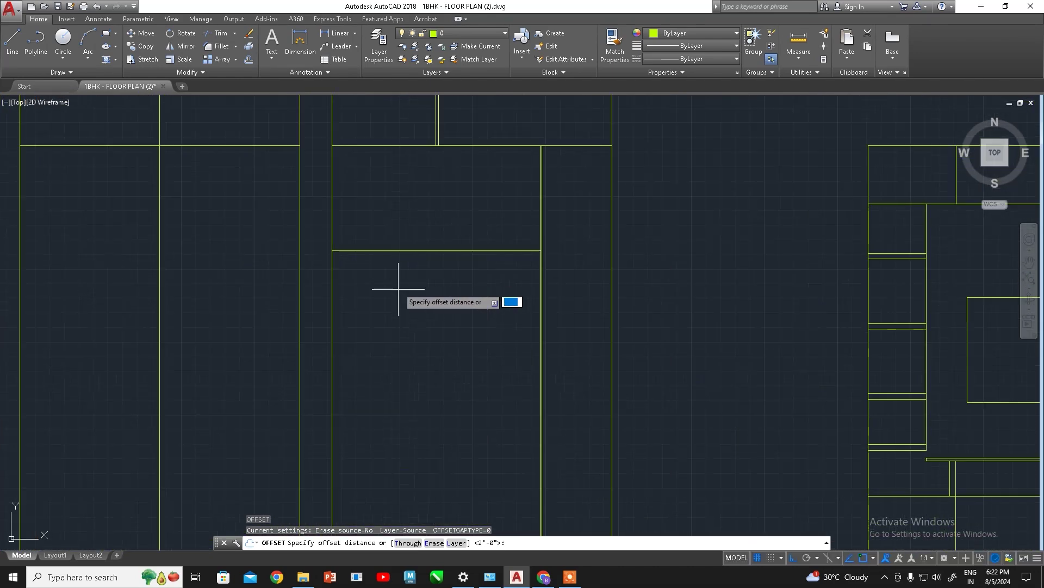
{"action": "scroll", "coordinate": [418, 299], "scroll_direction": "down", "scroll_amount": 2}
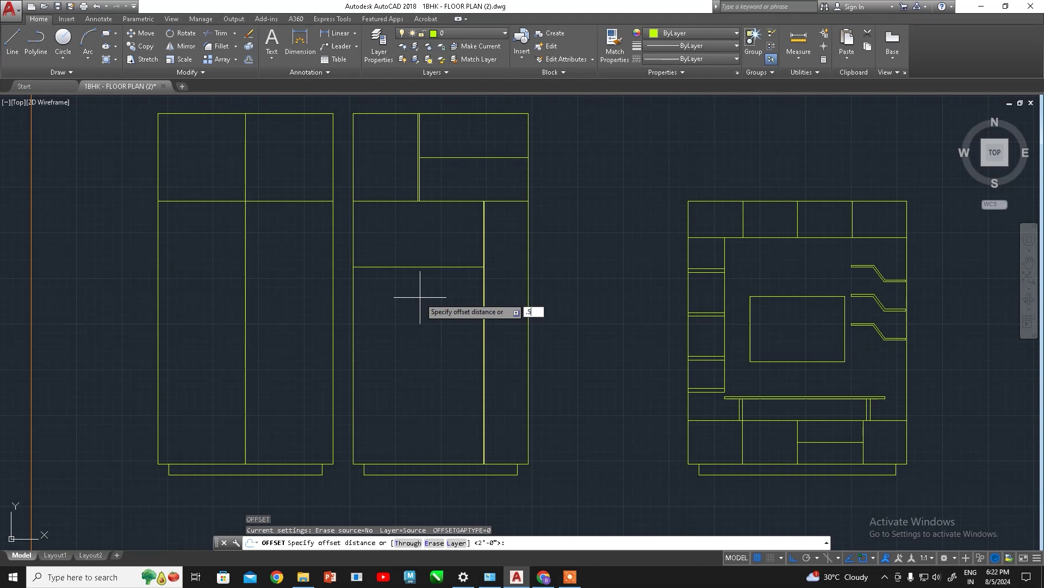
{"action": "key", "text": "Return"}
{"action": "scroll", "coordinate": [403, 265], "scroll_direction": "up", "scroll_amount": 2}
{"action": "left_click", "coordinate": [404, 266]}
{"action": "scroll", "coordinate": [424, 294], "scroll_direction": "up", "scroll_amount": 2}
{"action": "left_click", "coordinate": [422, 294]}
{"action": "scroll", "coordinate": [468, 256], "scroll_direction": "down", "scroll_amount": 2}
{"action": "key", "text": "Escape"}
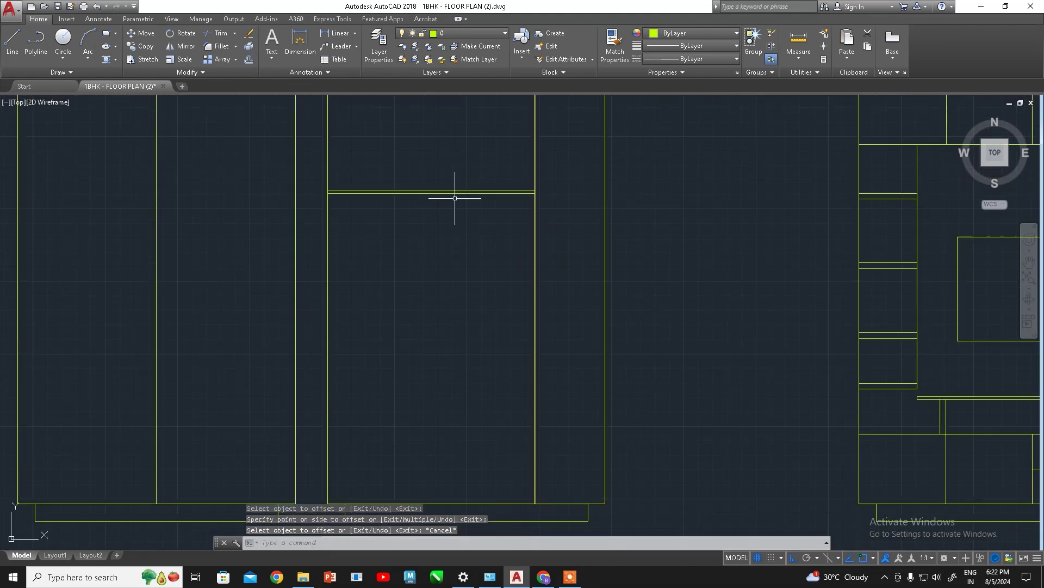
Offset the shelf line 12 downward to create a second shelf
{"action": "left_click", "coordinate": [421, 172]}
{"action": "left_click", "coordinate": [452, 225]}
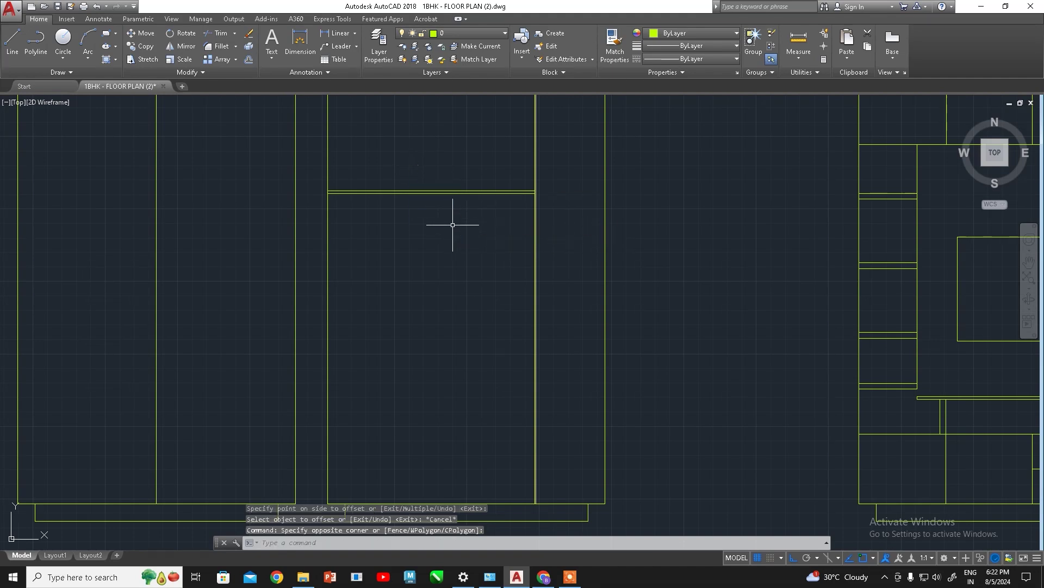
{"action": "left_click", "coordinate": [435, 194]}
{"action": "key", "text": "Escape"}
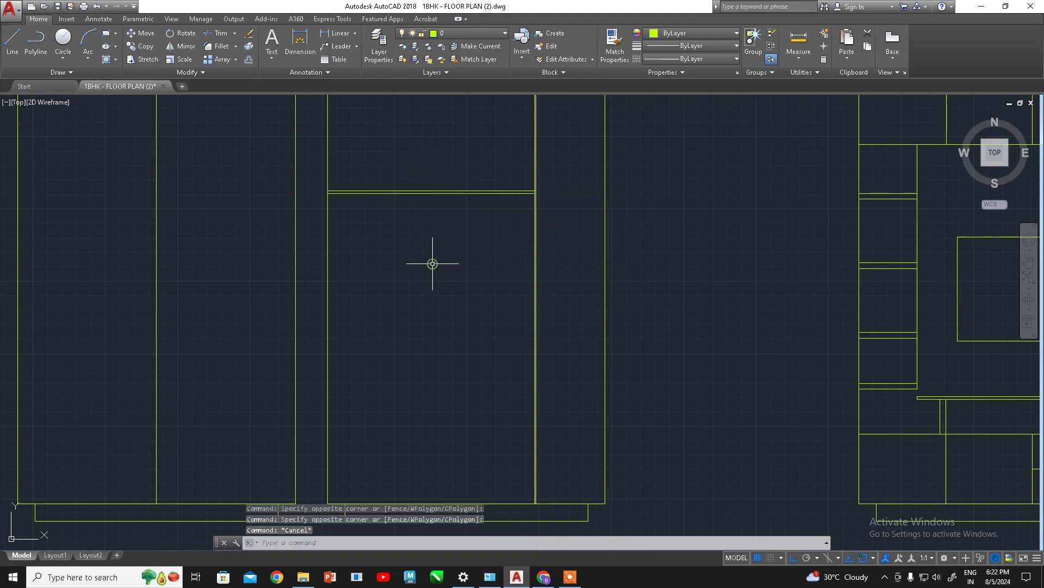
{"action": "key", "text": "Return"}
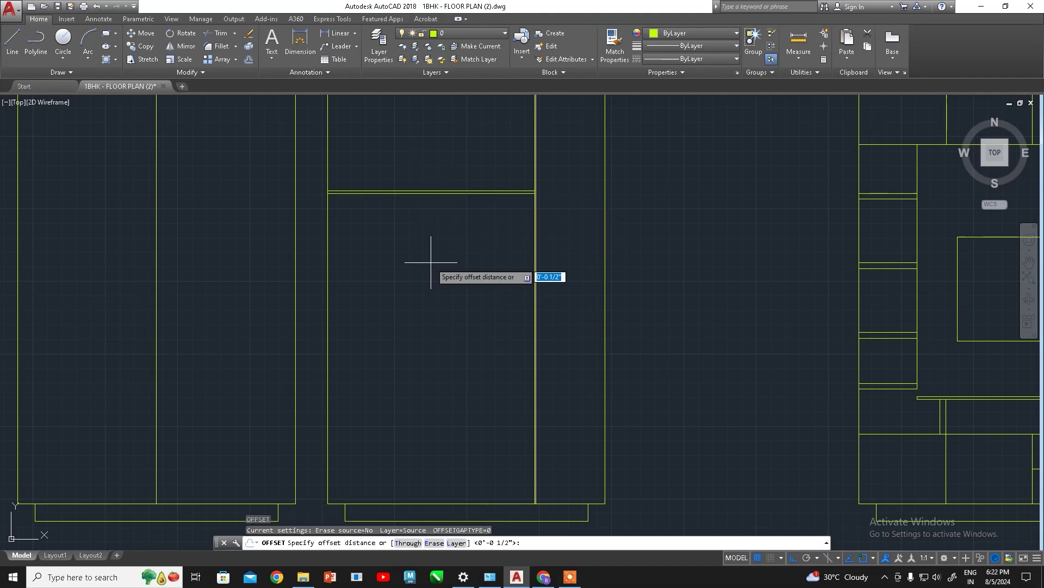
{"action": "type", "text": "12"}
{"action": "key", "text": "Return"}
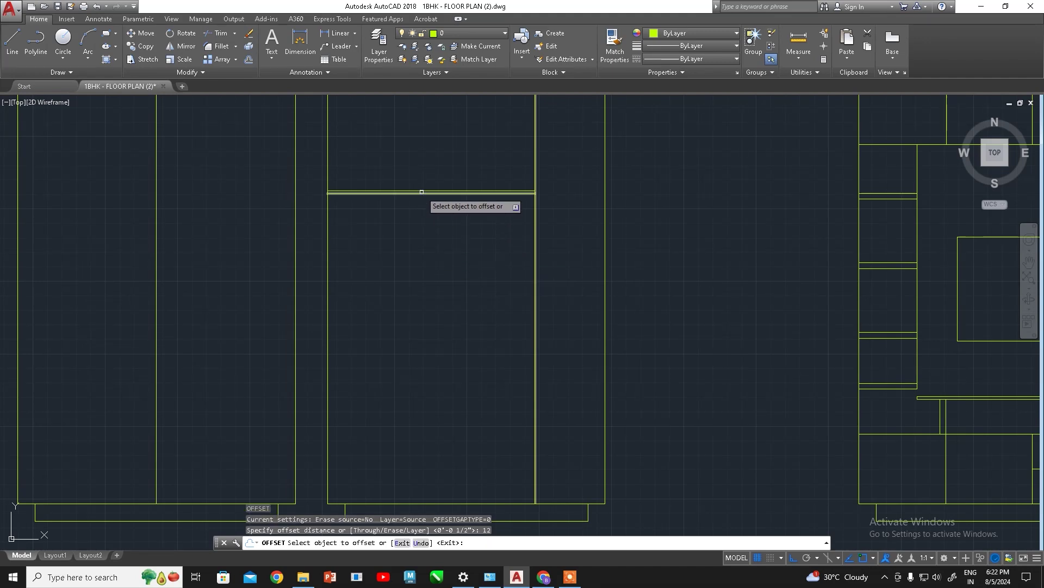
{"action": "left_click", "coordinate": [411, 192]}
{"action": "left_click", "coordinate": [424, 228]}
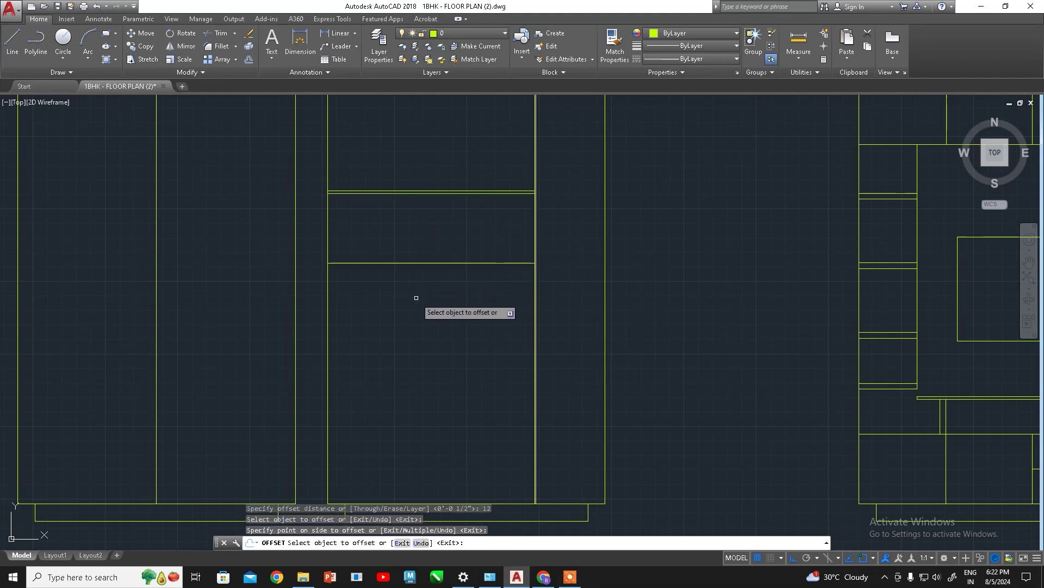
{"action": "middle_click_drag", "start_coordinate": [417, 295], "coordinate": [421, 255]}
{"action": "key", "text": "Escape"}
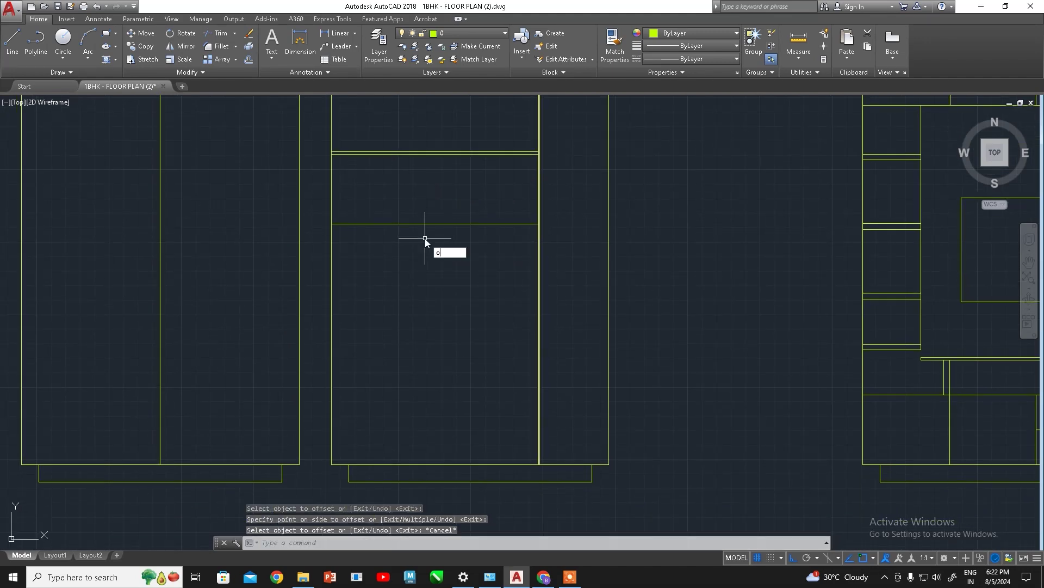
Offset the lower shelf line 0.5 to make the second shelf 0.5 thick
{"action": "key", "text": "Return"}
{"action": "type", "text": "5"}
{"action": "key", "text": "Return"}
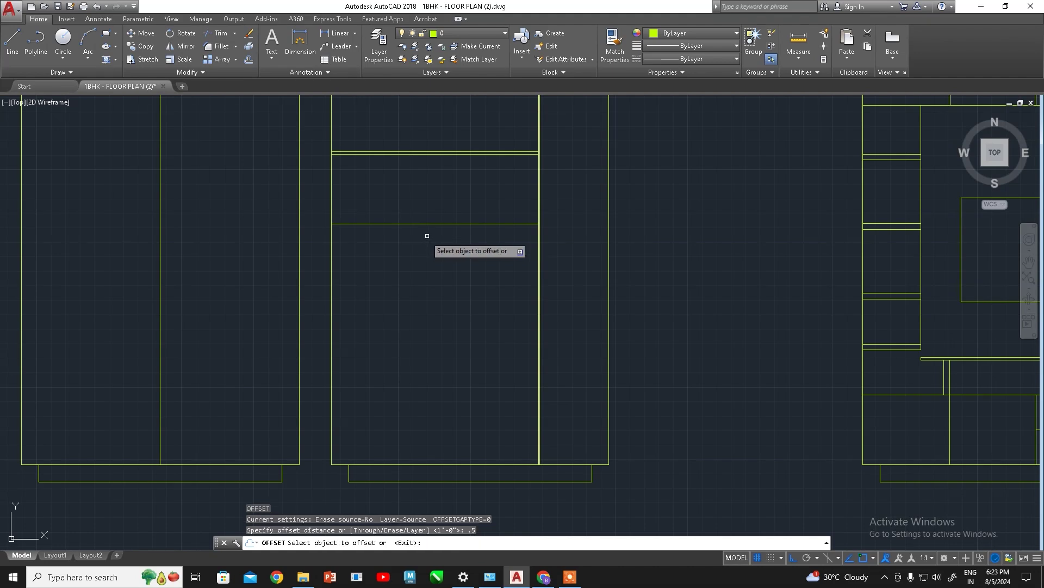
{"action": "left_click", "coordinate": [433, 224]}
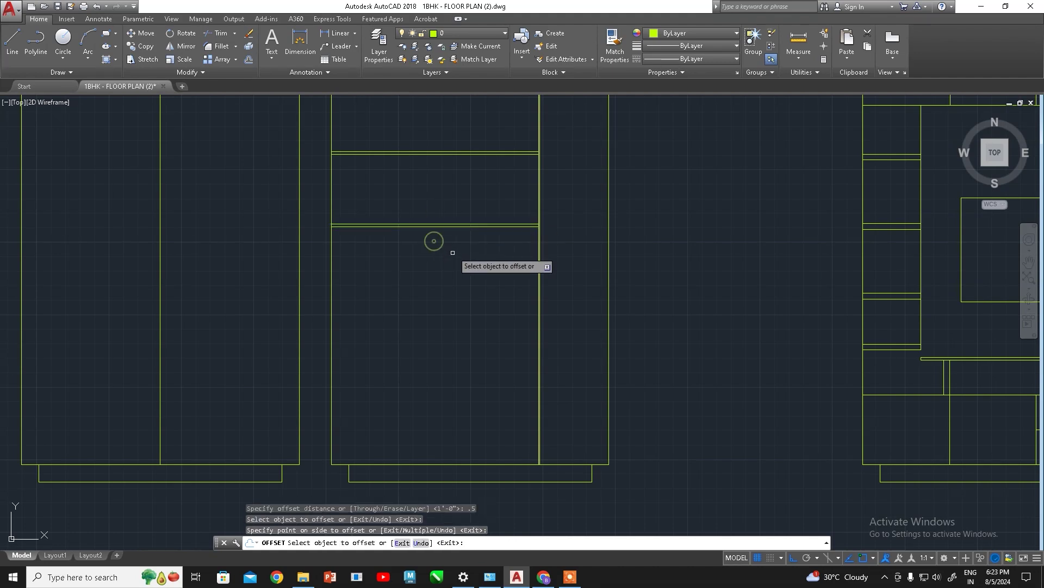
{"action": "left_click", "coordinate": [399, 254]}
{"action": "middle_click_drag", "start_coordinate": [400, 256], "coordinate": [412, 299]}
{"action": "key", "text": "Escape"}
Select both lines of the first shelf
{"action": "middle_click_drag", "start_coordinate": [406, 264], "coordinate": [411, 221]}
{"action": "left_click", "coordinate": [403, 224]}
{"action": "left_click", "coordinate": [417, 242]}
{"action": "scroll", "coordinate": [393, 225], "scroll_direction": "up", "scroll_amount": 4}
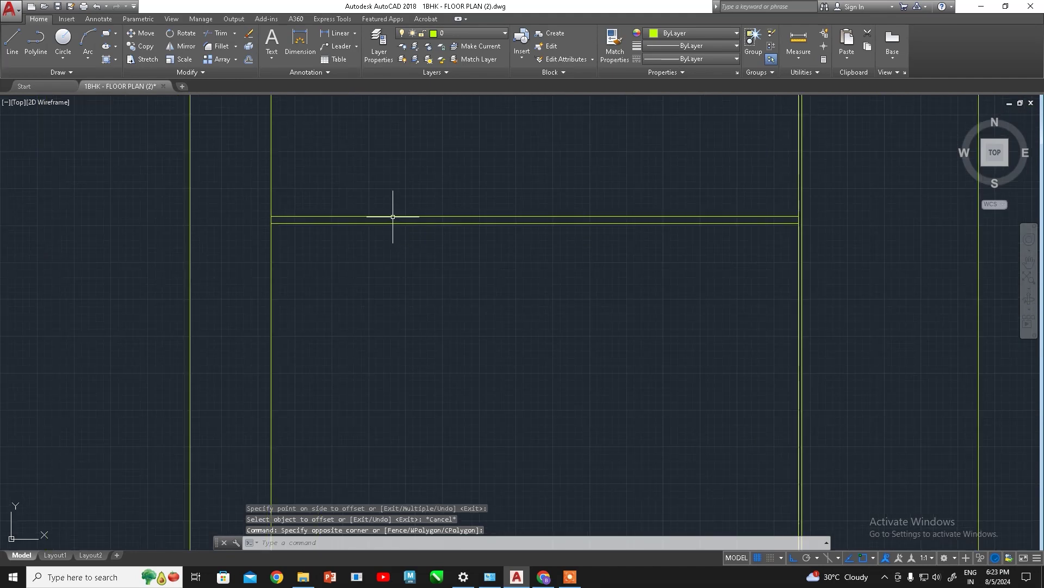
{"action": "left_click", "coordinate": [393, 217]}
{"action": "left_click", "coordinate": [393, 224]}
{"action": "middle_click_drag", "start_coordinate": [414, 283], "coordinate": [437, 245]}
{"action": "scroll", "coordinate": [410, 201], "scroll_direction": "down", "scroll_amount": 2}
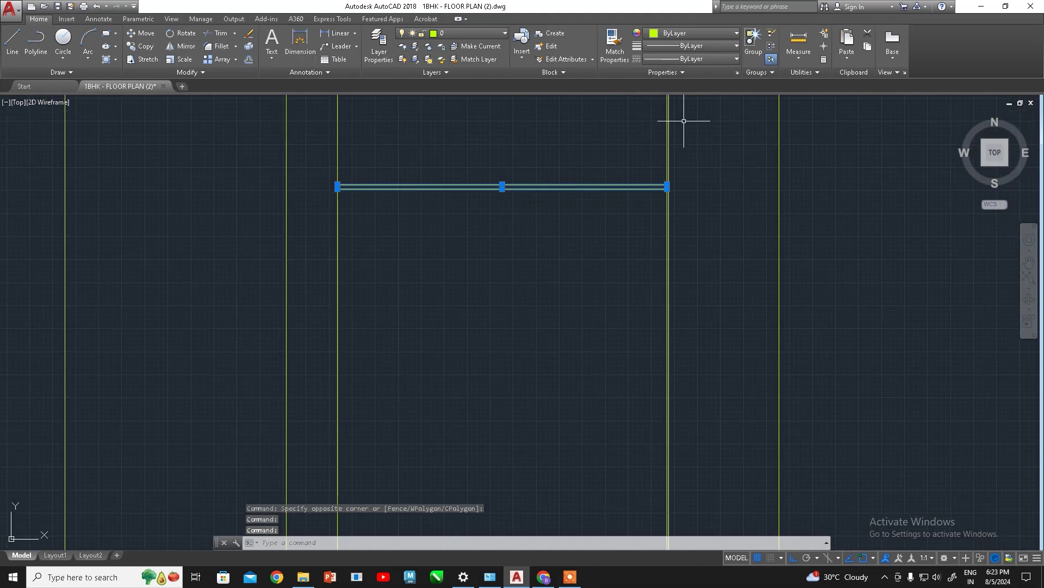
{"action": "left_click", "coordinate": [140, 46]}
Copy the 0.5-thick shelf pair 12.5 units down from its left end
{"action": "left_click", "coordinate": [337, 186]}
{"action": "type", "text": "12.5"}
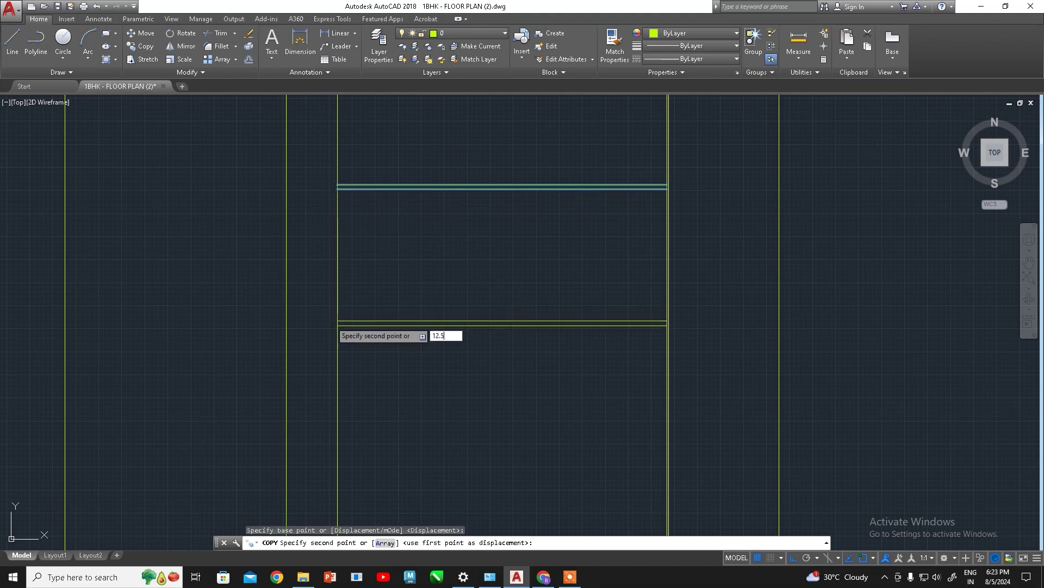
{"action": "key", "text": "Return"}
{"action": "scroll", "coordinate": [361, 280], "scroll_direction": "down", "scroll_amount": 4}
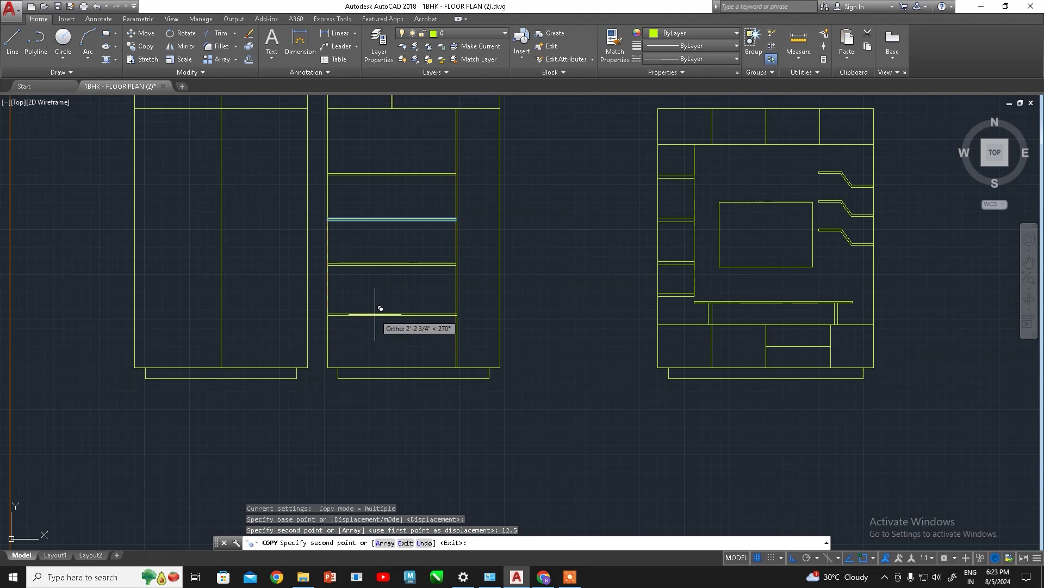
{"action": "key", "text": "Escape"}
Copy the new shelf's two lines another 12.5 down, then bring the wardrobe compartments into view
{"action": "left_click", "coordinate": [351, 262]}
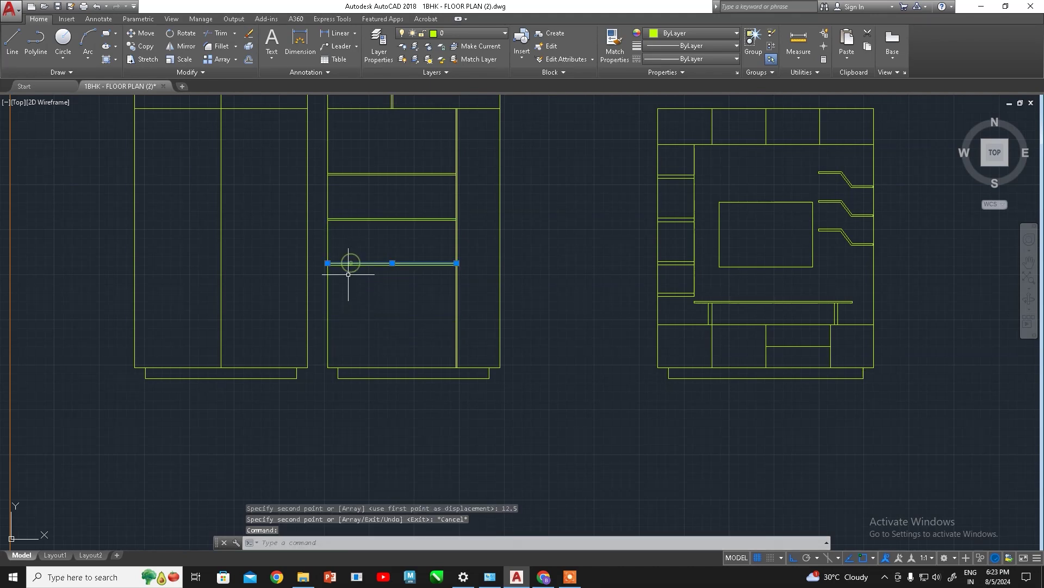
{"action": "scroll", "coordinate": [348, 255], "scroll_direction": "up", "scroll_amount": 6}
{"action": "left_click", "coordinate": [344, 236]}
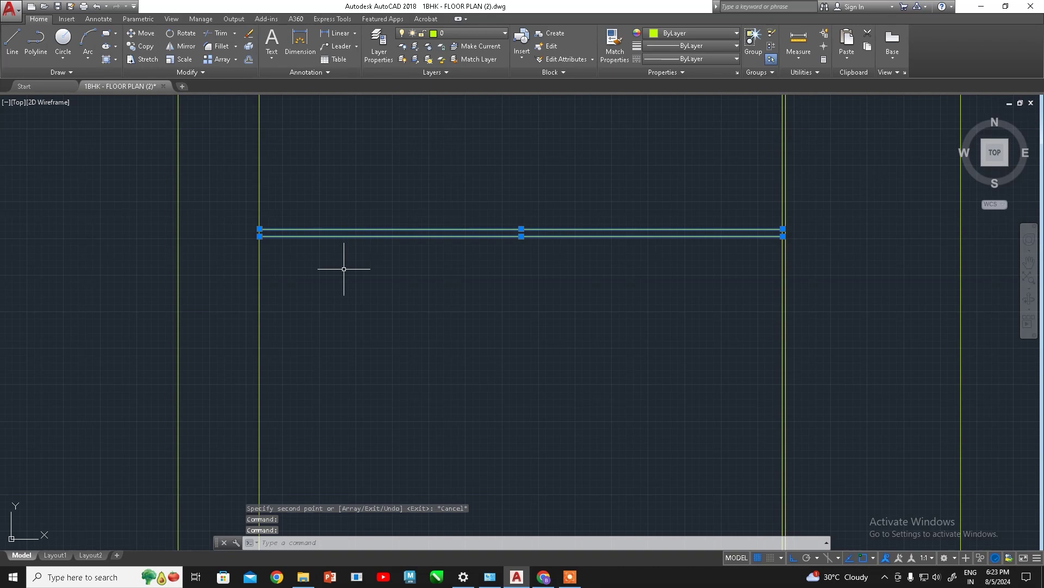
{"action": "left_click", "coordinate": [137, 47]}
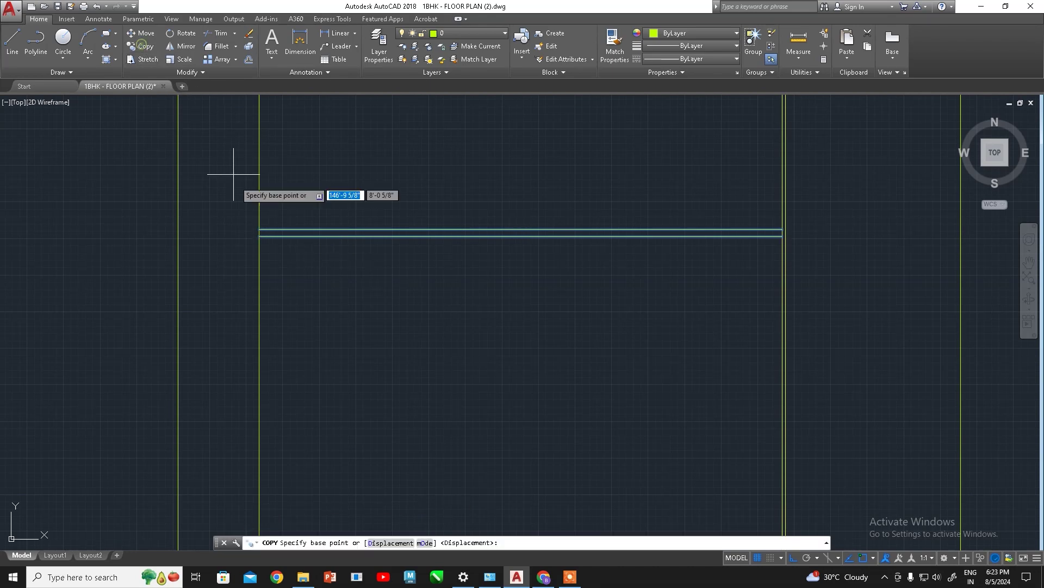
{"action": "left_click", "coordinate": [260, 229]}
{"action": "type", "text": "12"}
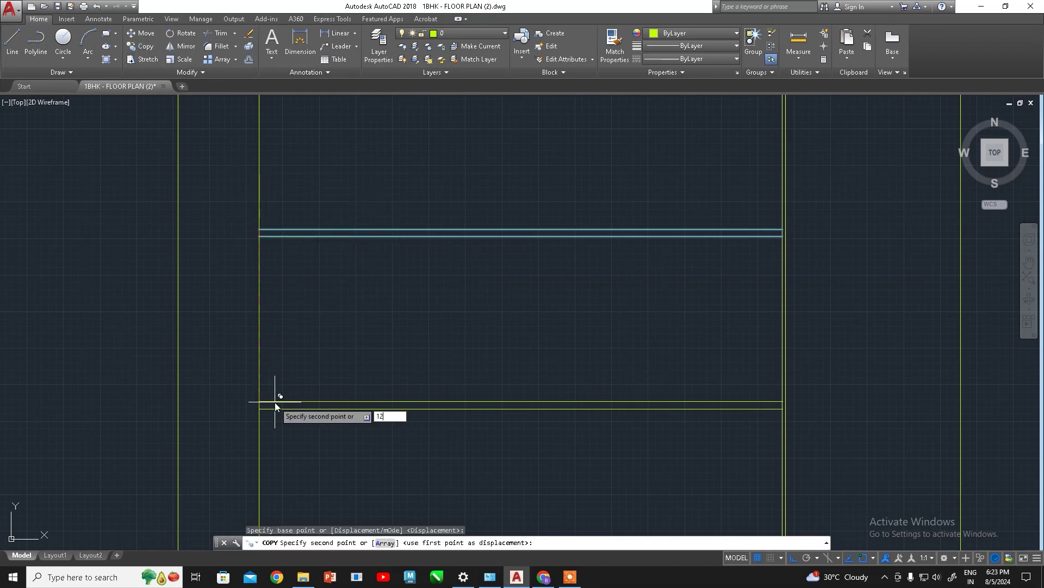
{"action": "key", "text": "Return"}
{"action": "scroll", "coordinate": [274, 401], "scroll_direction": "down", "scroll_amount": 2}
{"action": "scroll", "coordinate": [397, 263], "scroll_direction": "down", "scroll_amount": 1}
{"action": "scroll", "coordinate": [385, 299], "scroll_direction": "up", "scroll_amount": 1}
{"action": "key", "text": "Escape"}
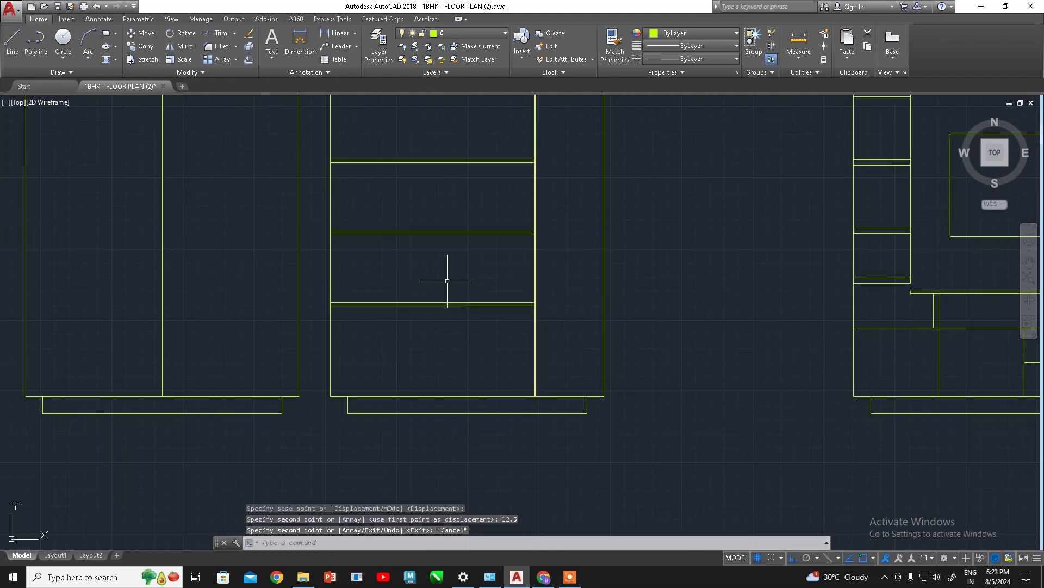
{"action": "scroll", "coordinate": [490, 326], "scroll_direction": "up", "scroll_amount": 2}
{"action": "middle_click_drag", "start_coordinate": [362, 326], "coordinate": [389, 341]}
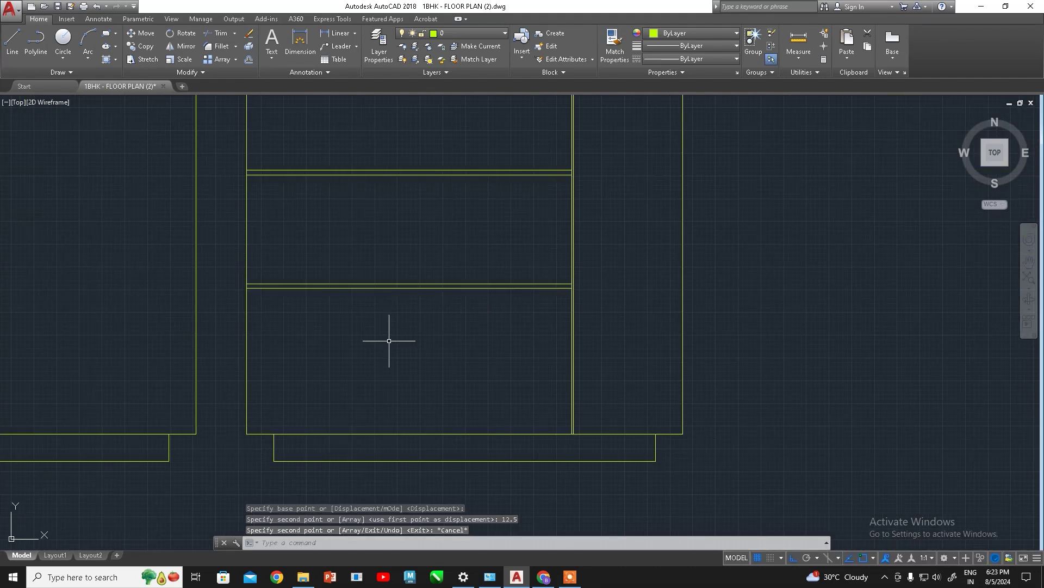
Draw a vertical divider line from the shelf down to the cabinet base
{"action": "type", "text": "l"}
{"action": "key", "text": "Return"}
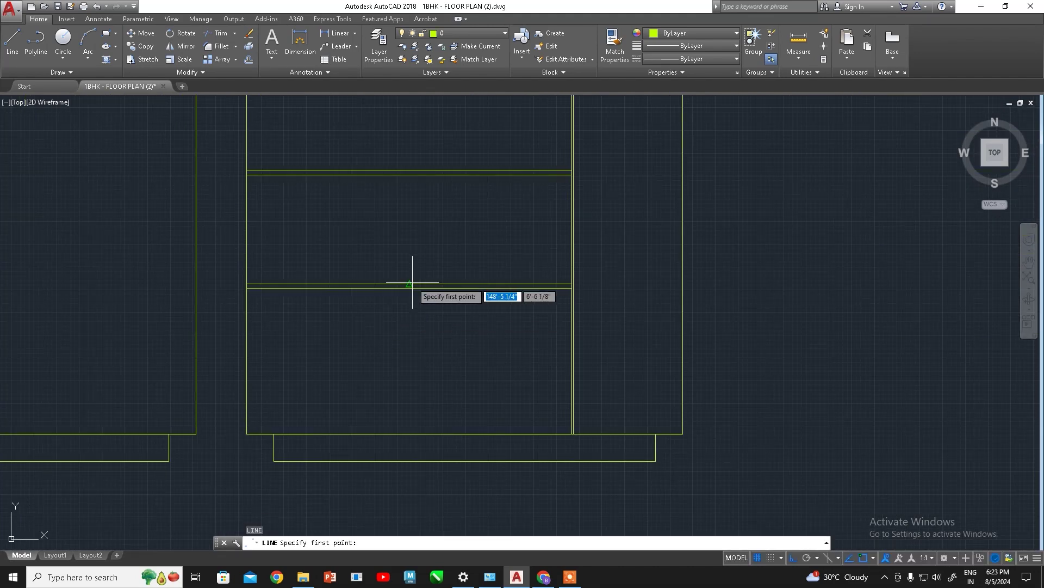
{"action": "left_click", "coordinate": [410, 290]}
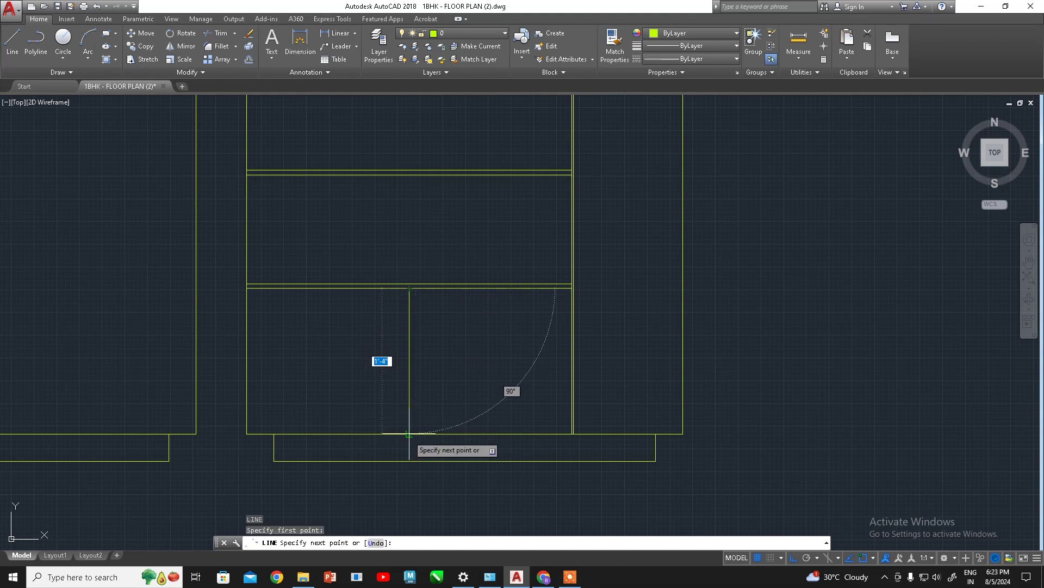
{"action": "left_click", "coordinate": [412, 451]}
{"action": "key", "text": "Escape"}
{"action": "scroll", "coordinate": [402, 347], "scroll_direction": "up", "scroll_amount": 2}
{"action": "middle_click_drag", "start_coordinate": [402, 348], "coordinate": [450, 363]}
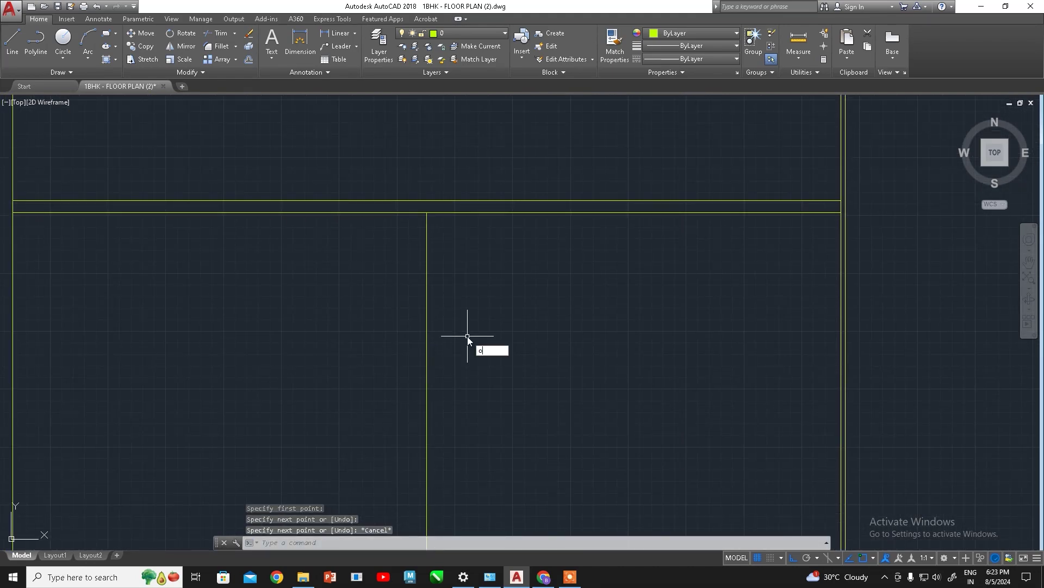
Offset the divider 0.25 to both sides and erase the original middle line
{"action": "key", "text": "Return"}
{"action": "key", "text": "Return"}
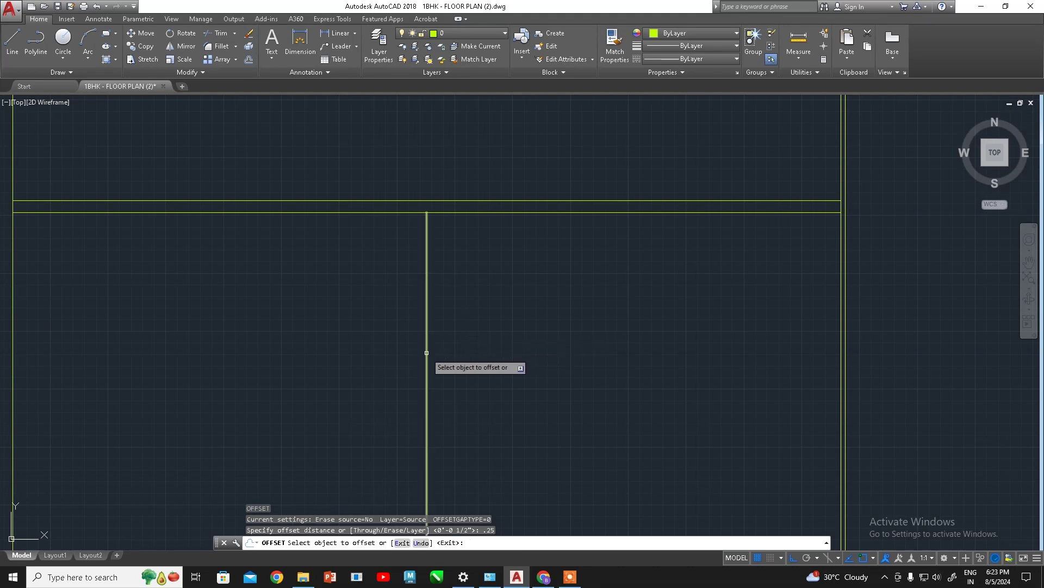
{"action": "left_click", "coordinate": [428, 352]}
{"action": "left_click", "coordinate": [429, 349]}
{"action": "left_click", "coordinate": [443, 270]}
{"action": "key", "text": "Escape"}
{"action": "left_click", "coordinate": [428, 247]}
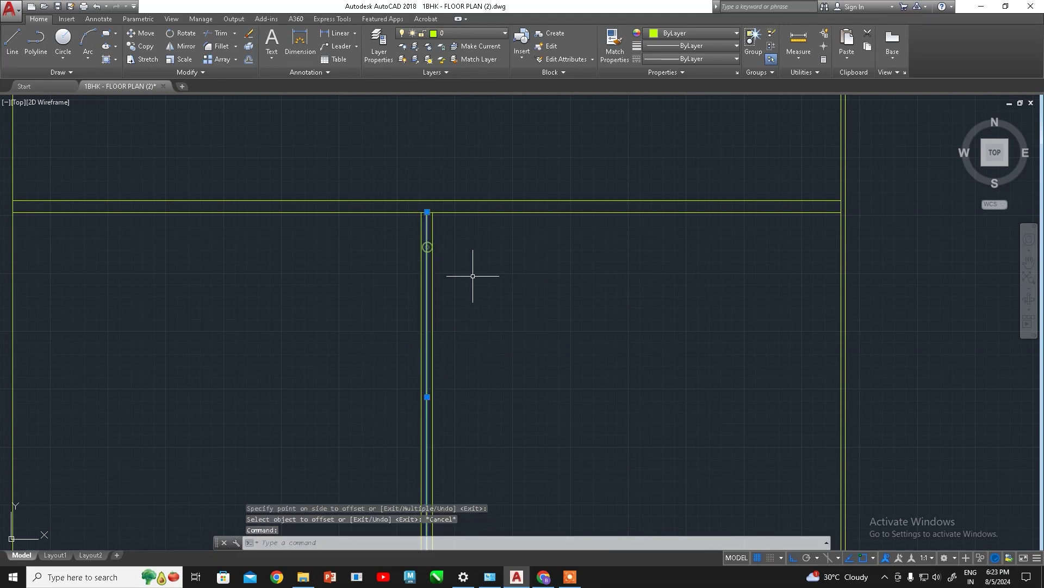
{"action": "key", "text": "Delete"}
{"action": "scroll", "coordinate": [511, 305], "scroll_direction": "down", "scroll_amount": 3}
{"action": "scroll", "coordinate": [469, 319], "scroll_direction": "up", "scroll_amount": 2}
{"action": "scroll", "coordinate": [517, 352], "scroll_direction": "up", "scroll_amount": 2}
{"action": "scroll", "coordinate": [517, 352], "scroll_direction": "down", "scroll_amount": 3}
{"action": "scroll", "coordinate": [601, 352], "scroll_direction": "down", "scroll_amount": 2}
{"action": "middle_click_drag", "start_coordinate": [601, 352], "coordinate": [555, 402]}
{"action": "scroll", "coordinate": [560, 370], "scroll_direction": "up", "scroll_amount": 5}
{"action": "scroll", "coordinate": [582, 272], "scroll_direction": "up", "scroll_amount": 3}
{"action": "scroll", "coordinate": [566, 239], "scroll_direction": "down", "scroll_amount": 8}
{"action": "scroll", "coordinate": [522, 283], "scroll_direction": "down", "scroll_amount": 3}
{"action": "scroll", "coordinate": [503, 327], "scroll_direction": "up", "scroll_amount": 4}
{"action": "scroll", "coordinate": [455, 267], "scroll_direction": "down", "scroll_amount": 4}
{"action": "scroll", "coordinate": [435, 220], "scroll_direction": "up", "scroll_amount": 1}
{"action": "scroll", "coordinate": [419, 218], "scroll_direction": "up", "scroll_amount": 3}
{"action": "scroll", "coordinate": [444, 259], "scroll_direction": "up", "scroll_amount": 2}
{"action": "middle_click_drag", "start_coordinate": [444, 259], "coordinate": [434, 278]}
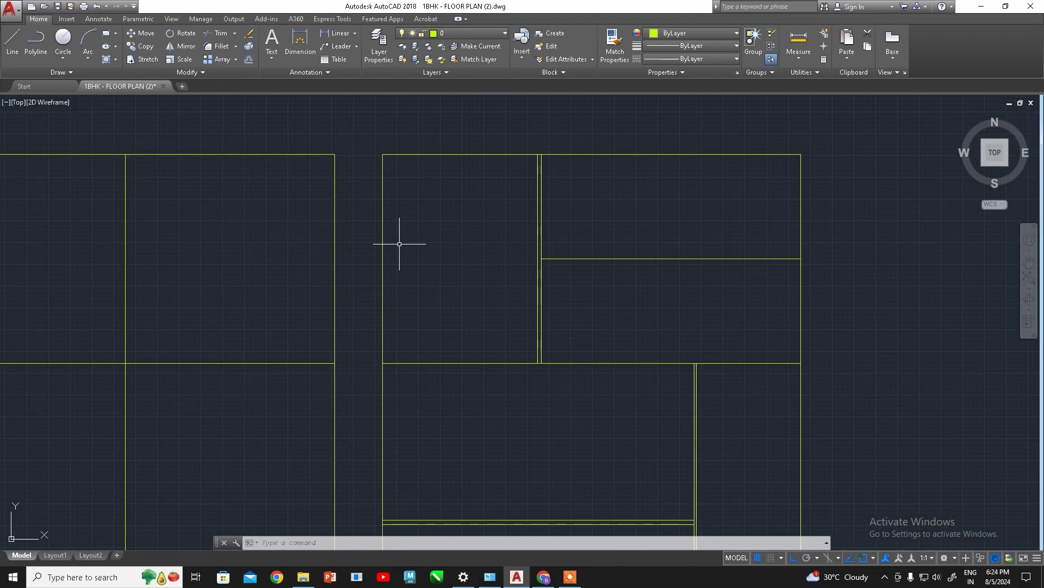
Offset the wardrobe side and top by .5, then undo the misplaced copies
{"action": "type", "text": "o"}
{"action": "key", "text": "Return"}
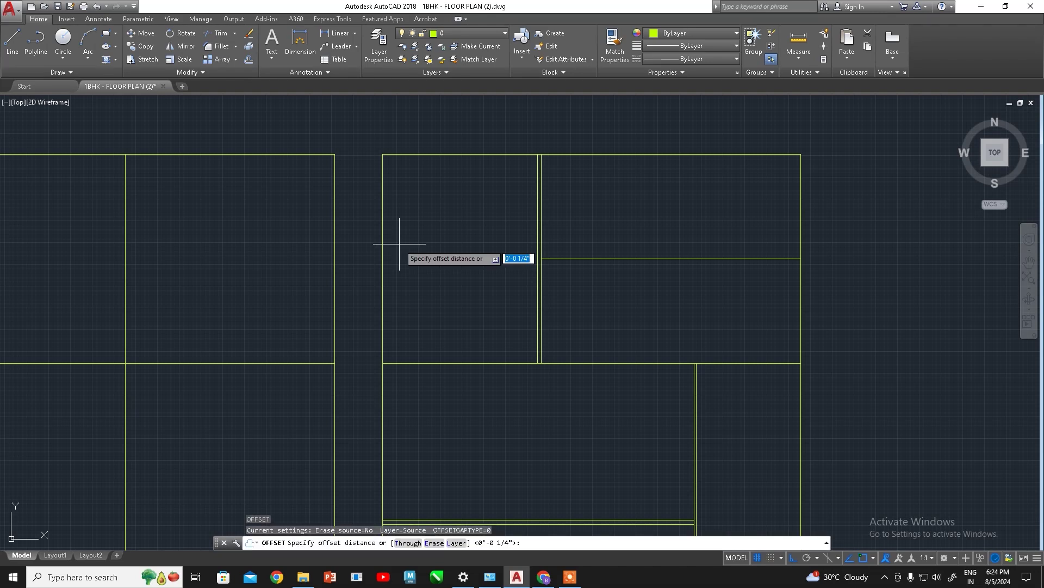
{"action": "type", "text": ".5"}
{"action": "key", "text": "Return"}
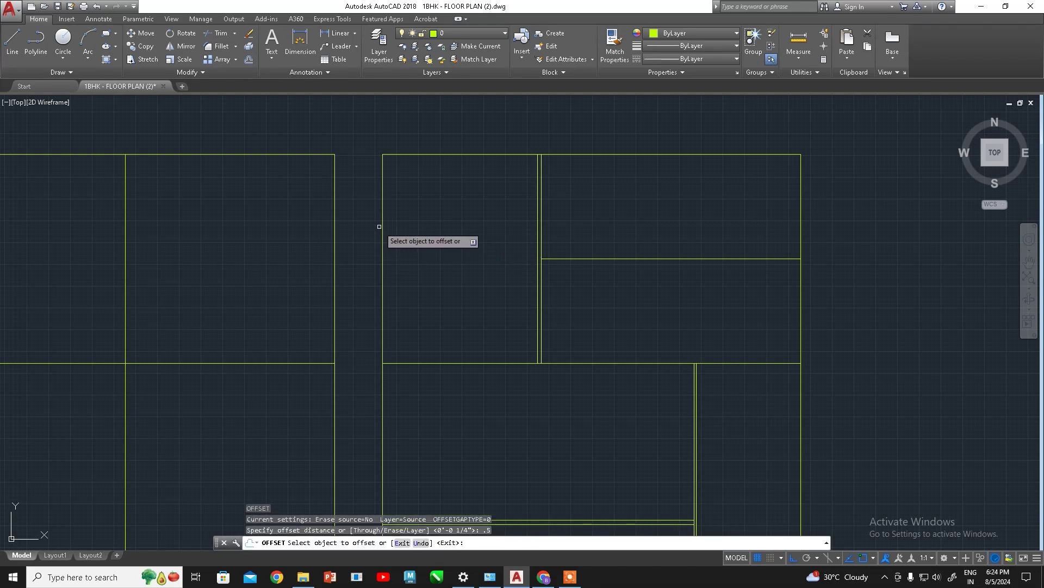
{"action": "left_click", "coordinate": [382, 225]}
{"action": "left_click", "coordinate": [373, 226]}
{"action": "left_click", "coordinate": [408, 155]}
{"action": "key", "text": "ctrl+z"}
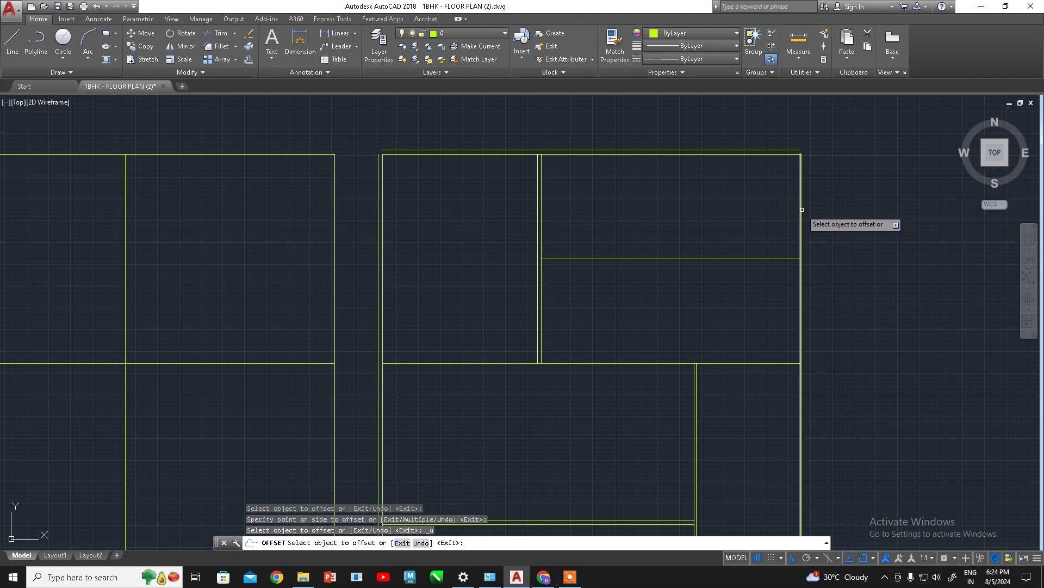
{"action": "key", "text": "ctrl+z"}
{"action": "key", "text": "ctrl+z"}
Offset the wardrobe's left side, top, right side and middle shelf .5 inward
{"action": "left_click", "coordinate": [380, 196]}
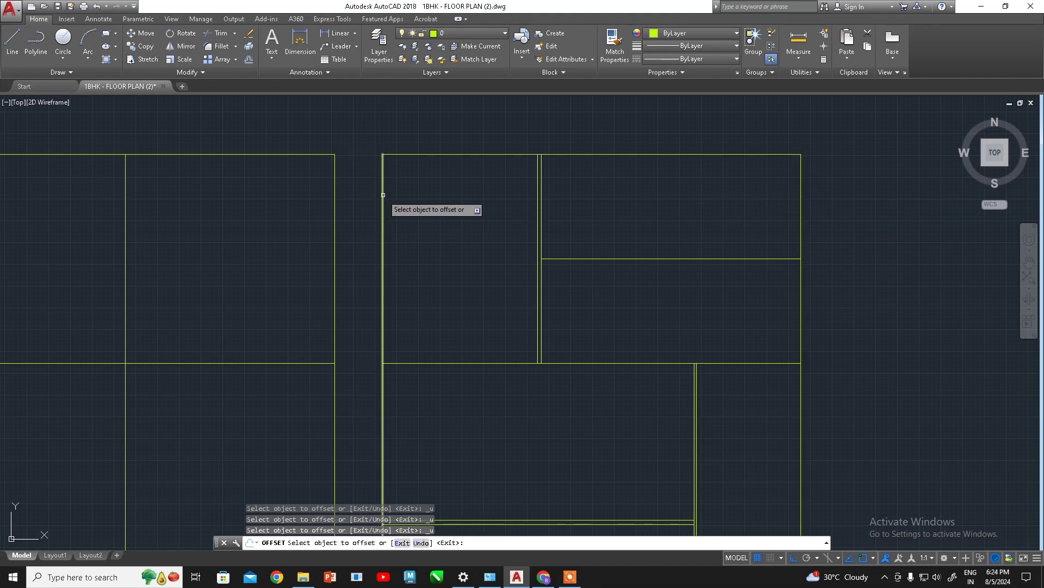
{"action": "left_click", "coordinate": [414, 195]}
{"action": "left_click", "coordinate": [426, 155]}
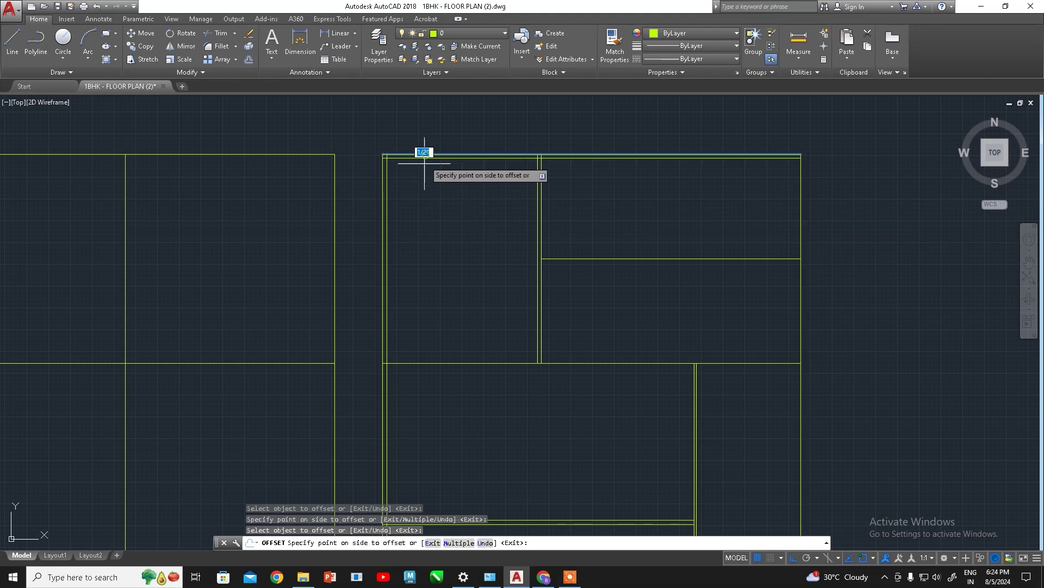
{"action": "left_click", "coordinate": [801, 197]}
{"action": "left_click", "coordinate": [784, 207]}
{"action": "left_click", "coordinate": [725, 258]}
{"action": "middle_click_drag", "start_coordinate": [775, 324], "coordinate": [769, 219]}
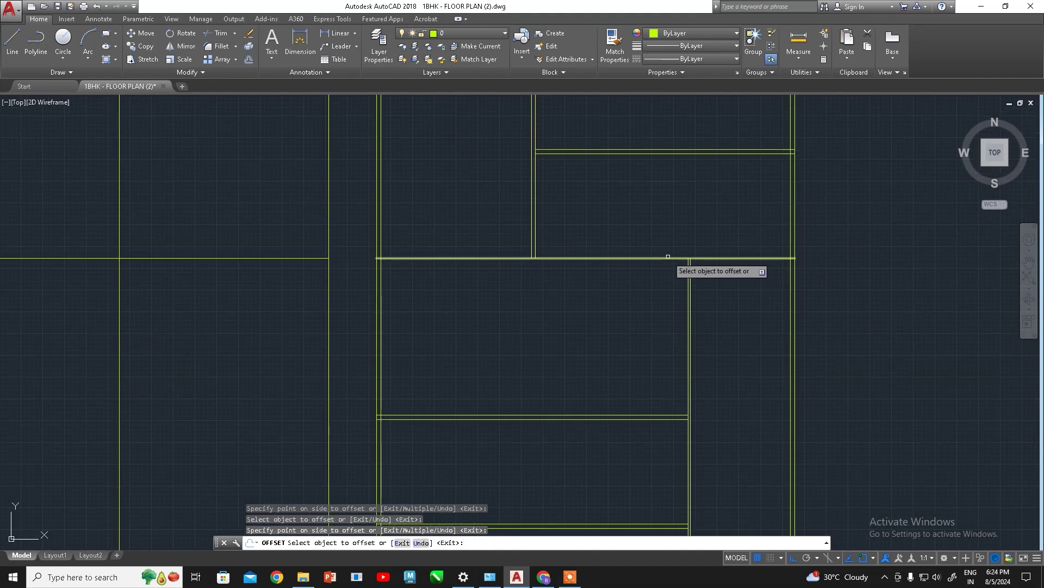
{"action": "scroll", "coordinate": [666, 259], "scroll_direction": "down", "scroll_amount": 2}
{"action": "scroll", "coordinate": [651, 281], "scroll_direction": "down", "scroll_amount": 3}
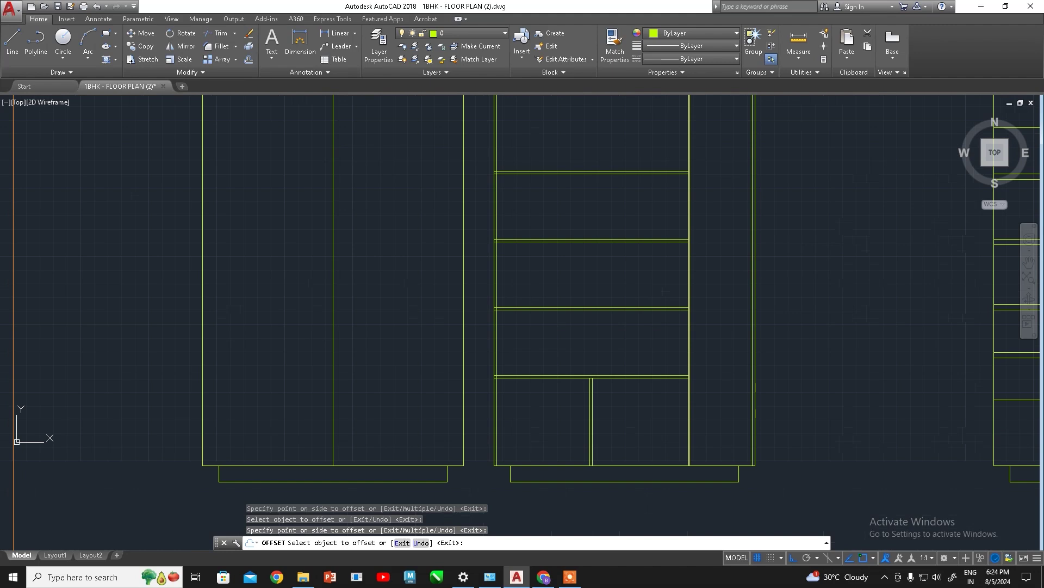
{"action": "scroll", "coordinate": [621, 337], "scroll_direction": "up", "scroll_amount": 3}
{"action": "scroll", "coordinate": [618, 303], "scroll_direction": "down", "scroll_amount": 1}
{"action": "scroll", "coordinate": [634, 367], "scroll_direction": "up", "scroll_amount": 1}
{"action": "scroll", "coordinate": [527, 410], "scroll_direction": "up", "scroll_amount": 2}
{"action": "scroll", "coordinate": [426, 373], "scroll_direction": "up", "scroll_amount": 1}
{"action": "scroll", "coordinate": [381, 343], "scroll_direction": "up", "scroll_amount": 1}
{"action": "middle_click_drag", "start_coordinate": [381, 344], "coordinate": [386, 352]}
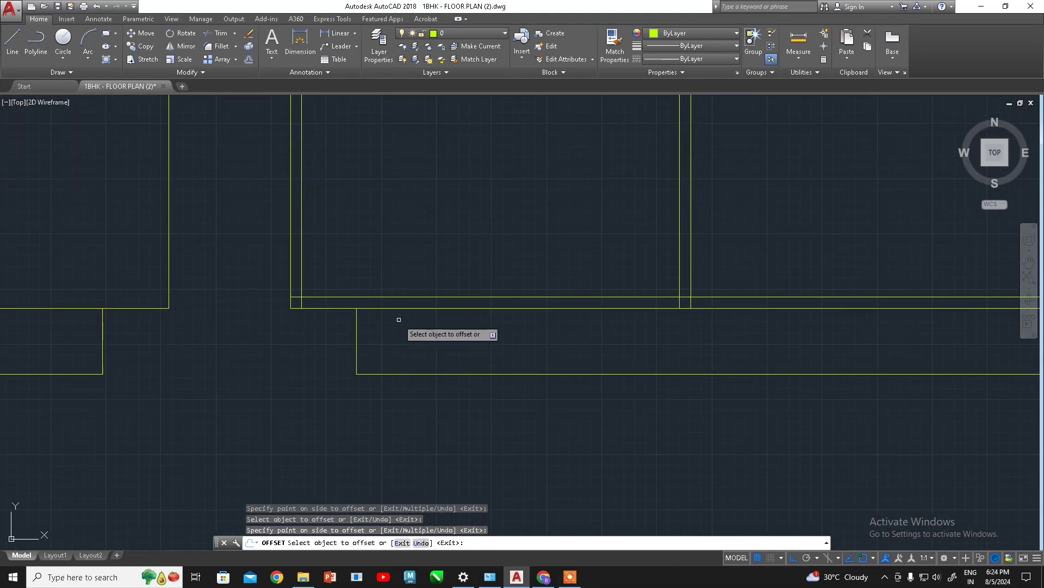
{"action": "scroll", "coordinate": [399, 319], "scroll_direction": "down", "scroll_amount": 3}
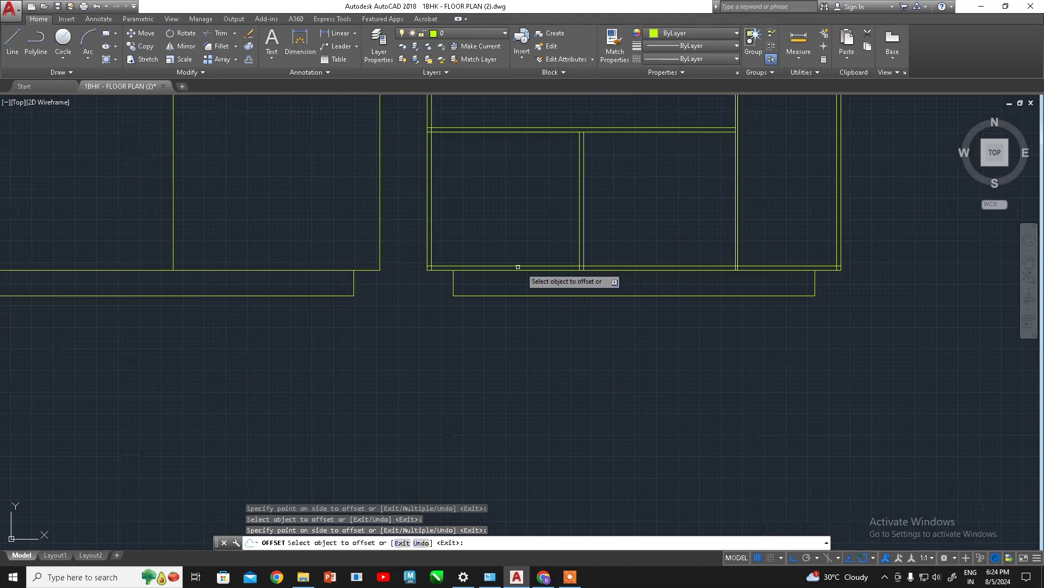
{"action": "scroll", "coordinate": [490, 290], "scroll_direction": "down", "scroll_amount": 1}
{"action": "scroll", "coordinate": [522, 318], "scroll_direction": "down", "scroll_amount": 2}
{"action": "scroll", "coordinate": [522, 319], "scroll_direction": "up", "scroll_amount": 1}
{"action": "scroll", "coordinate": [560, 310], "scroll_direction": "up", "scroll_amount": 1}
{"action": "scroll", "coordinate": [553, 340], "scroll_direction": "up", "scroll_amount": 2}
{"action": "scroll", "coordinate": [504, 310], "scroll_direction": "up", "scroll_amount": 1}
{"action": "scroll", "coordinate": [497, 319], "scroll_direction": "down", "scroll_amount": 2}
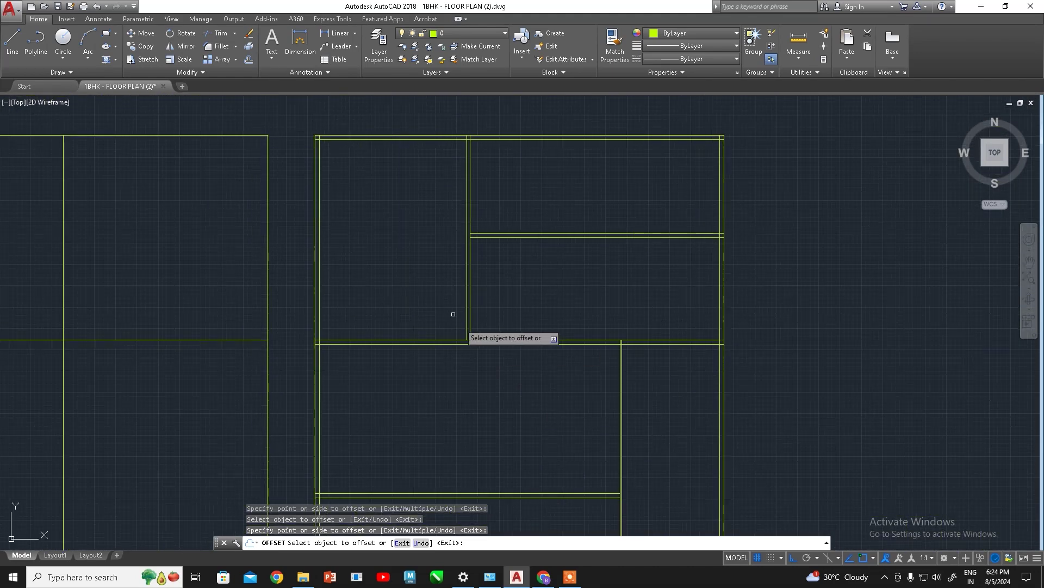
{"action": "middle_click_drag", "start_coordinate": [455, 310], "coordinate": [637, 296]}
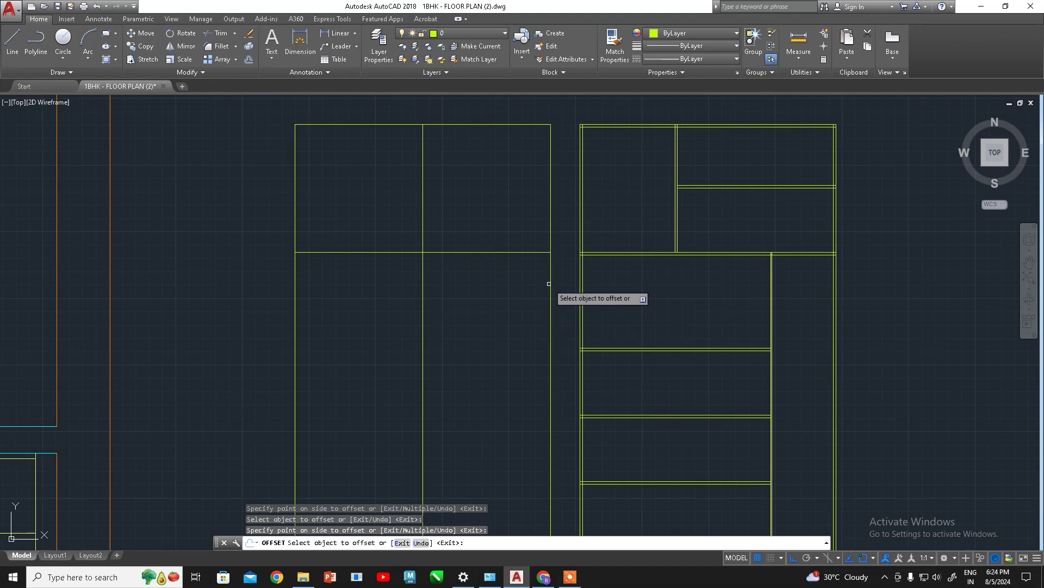
{"action": "scroll", "coordinate": [544, 201], "scroll_direction": "down", "scroll_amount": 2}
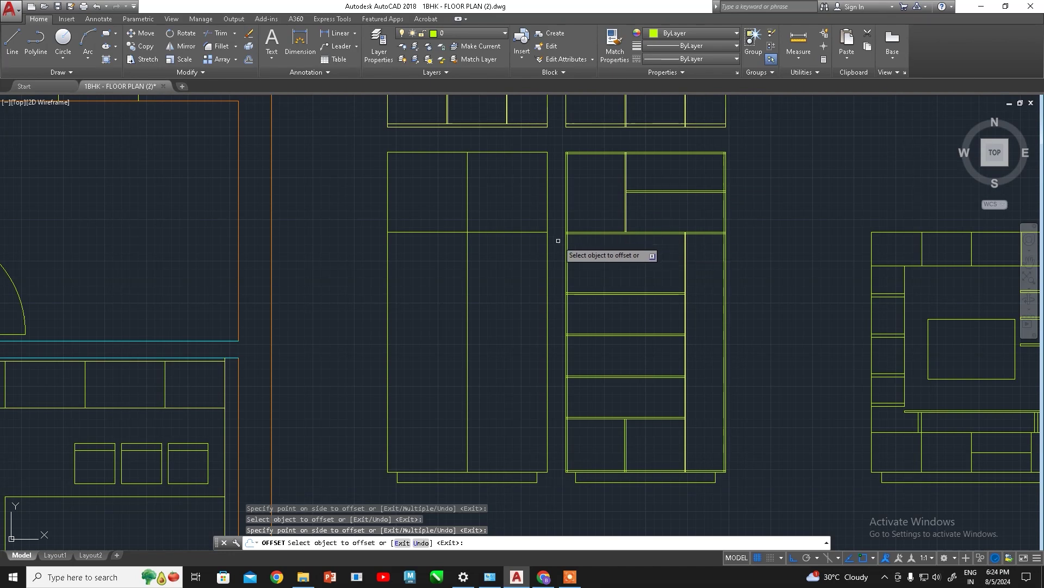
{"action": "scroll", "coordinate": [544, 272], "scroll_direction": "up", "scroll_amount": 2}
{"action": "scroll", "coordinate": [532, 285], "scroll_direction": "up", "scroll_amount": 1}
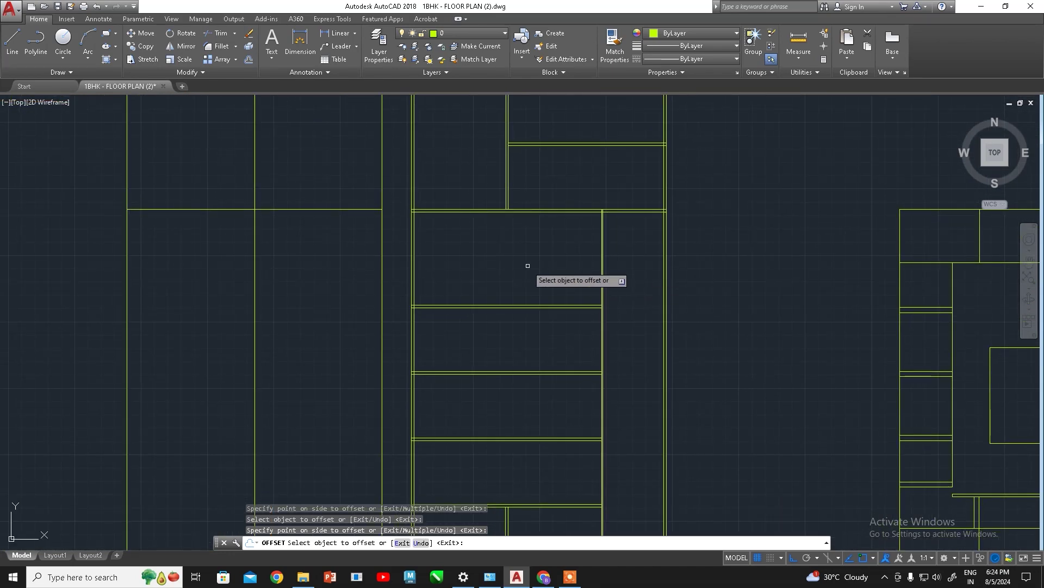
{"action": "key", "text": "Escape"}
Trim the overlapping doubled-line ends at the lower panel junction and corner
{"action": "key", "text": "Return"}
{"action": "key", "text": "Return"}
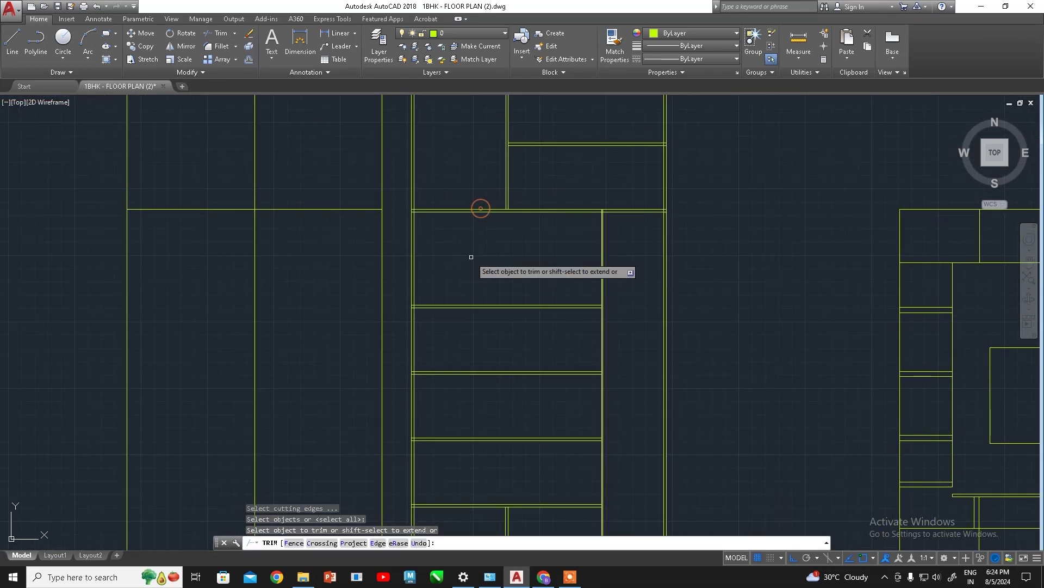
{"action": "scroll", "coordinate": [379, 196], "scroll_direction": "up", "scroll_amount": 5}
{"action": "middle_click_drag", "start_coordinate": [379, 196], "coordinate": [397, 380]}
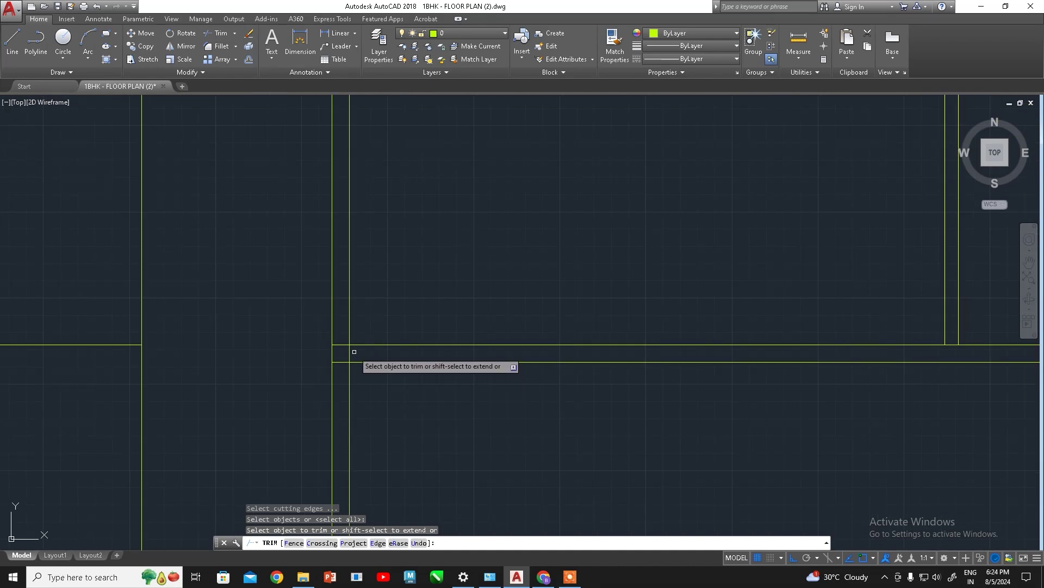
{"action": "left_click", "coordinate": [333, 357]}
{"action": "middle_click_drag", "start_coordinate": [333, 357], "coordinate": [5, 385]}
{"action": "scroll", "coordinate": [631, 374], "scroll_direction": "up", "scroll_amount": 2}
{"action": "left_click", "coordinate": [614, 368]}
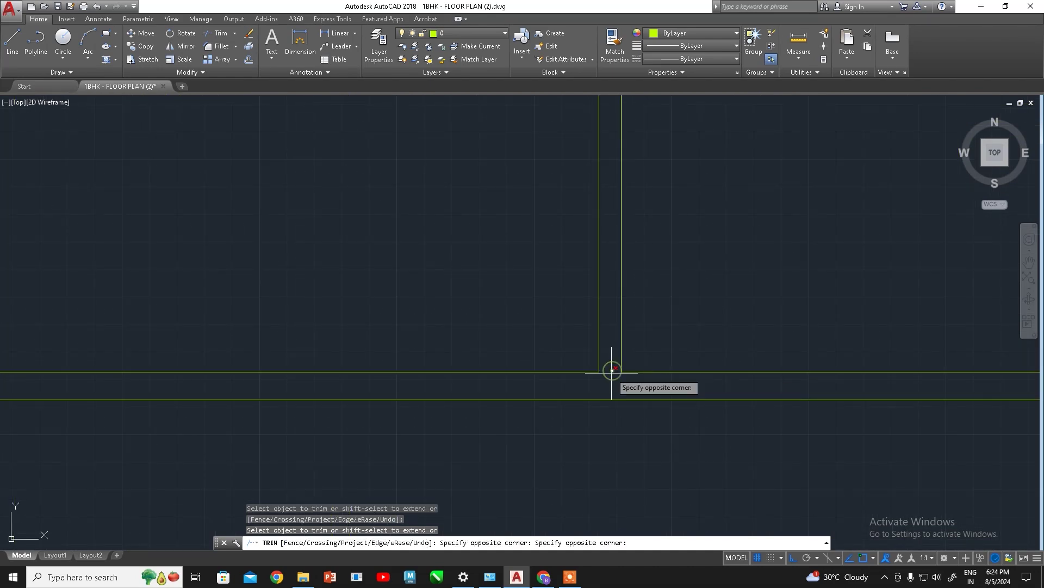
Trim away the short stray vertical segment at the top junction
{"action": "scroll", "coordinate": [633, 368], "scroll_direction": "down", "scroll_amount": 3}
{"action": "scroll", "coordinate": [647, 207], "scroll_direction": "up", "scroll_amount": 2}
{"action": "scroll", "coordinate": [582, 375], "scroll_direction": "up", "scroll_amount": 3}
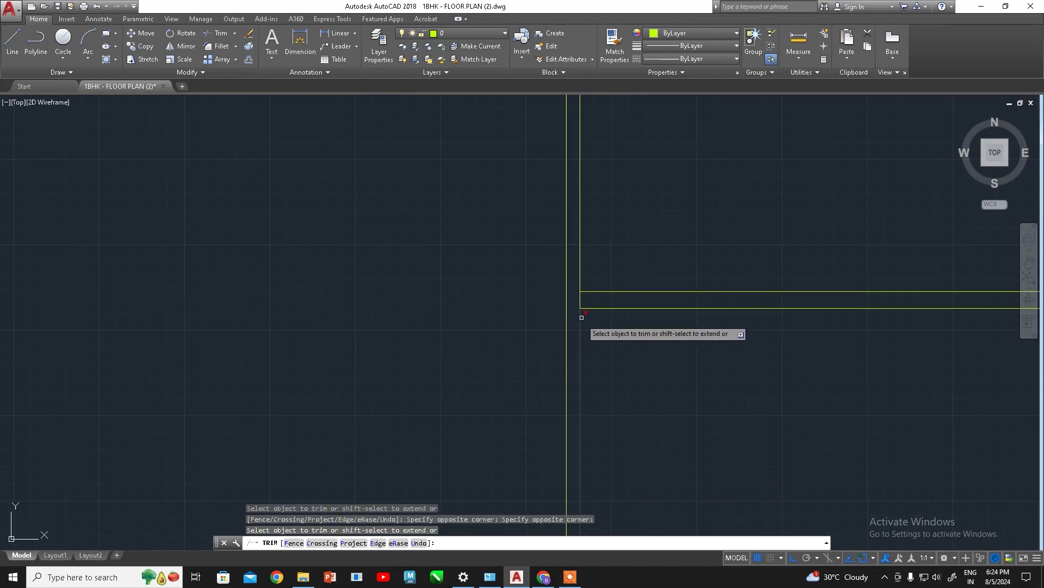
{"action": "scroll", "coordinate": [598, 218], "scroll_direction": "down", "scroll_amount": 3}
{"action": "scroll", "coordinate": [556, 285], "scroll_direction": "up", "scroll_amount": 2}
{"action": "scroll", "coordinate": [553, 275], "scroll_direction": "up", "scroll_amount": 2}
{"action": "scroll", "coordinate": [334, 366], "scroll_direction": "down", "scroll_amount": 3}
{"action": "scroll", "coordinate": [488, 221], "scroll_direction": "up", "scroll_amount": 2}
{"action": "scroll", "coordinate": [484, 203], "scroll_direction": "up", "scroll_amount": 2}
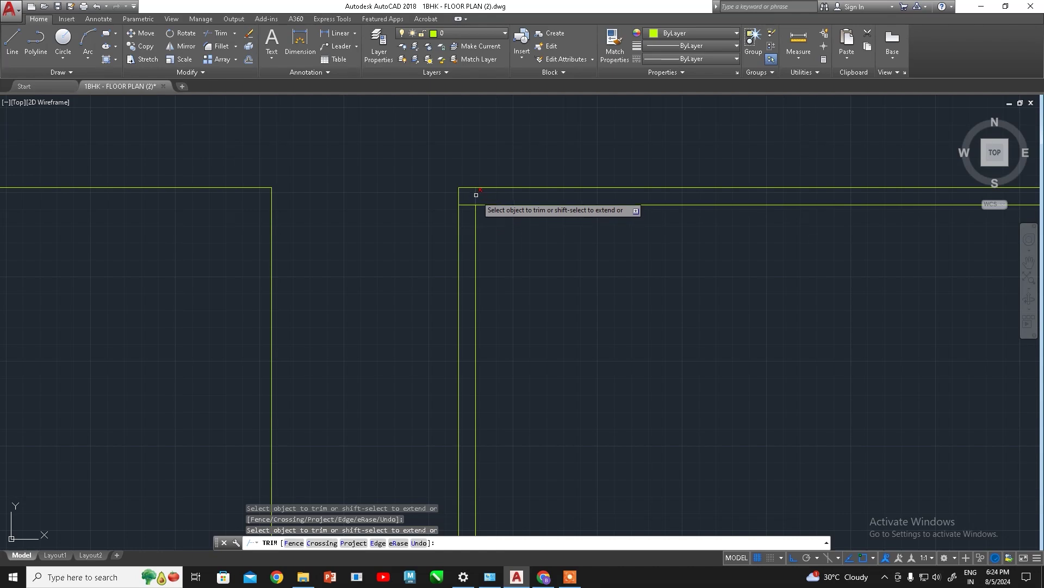
{"action": "left_click", "coordinate": [475, 197]}
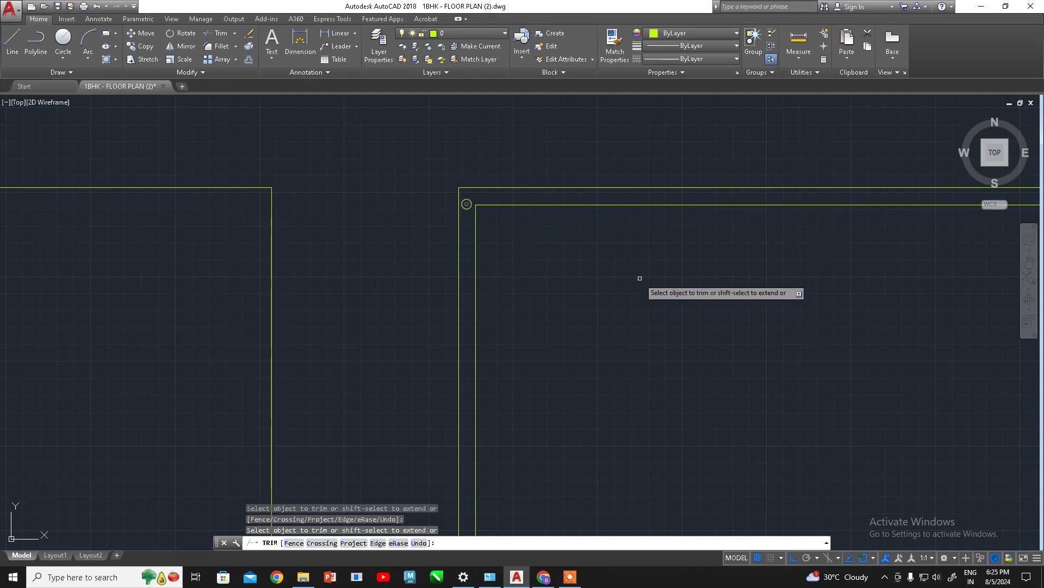
{"action": "scroll", "coordinate": [634, 278], "scroll_direction": "down", "scroll_amount": 3}
{"action": "middle_click_drag", "start_coordinate": [691, 394], "coordinate": [453, 351]}
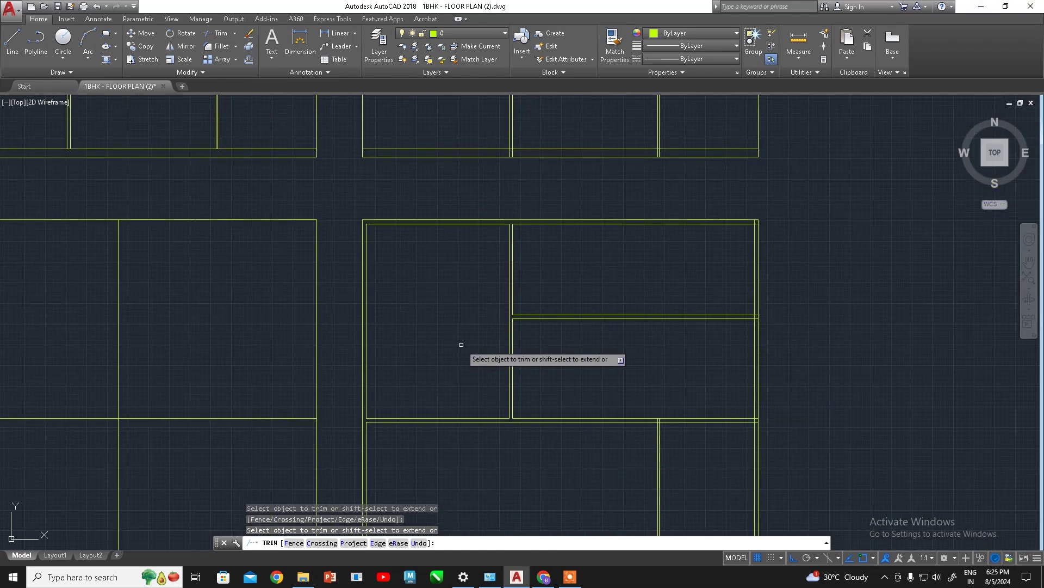
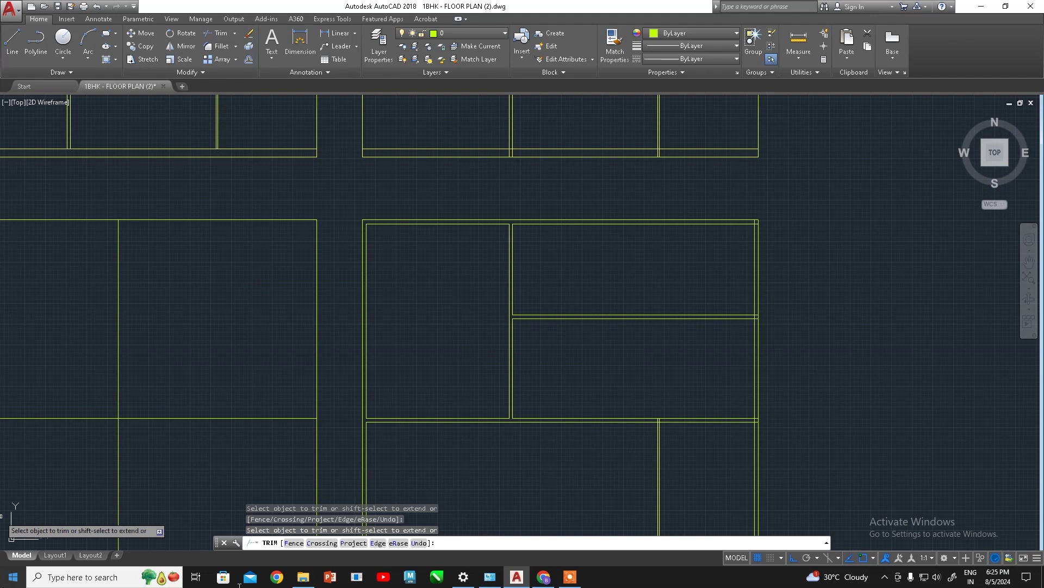
Trim the short stub between the double lines at the cabinet outline junction
{"action": "scroll", "coordinate": [776, 283], "scroll_direction": "up", "scroll_amount": 5}
{"action": "scroll", "coordinate": [764, 212], "scroll_direction": "down", "scroll_amount": 2}
{"action": "middle_click_drag", "start_coordinate": [769, 196], "coordinate": [725, 302]}
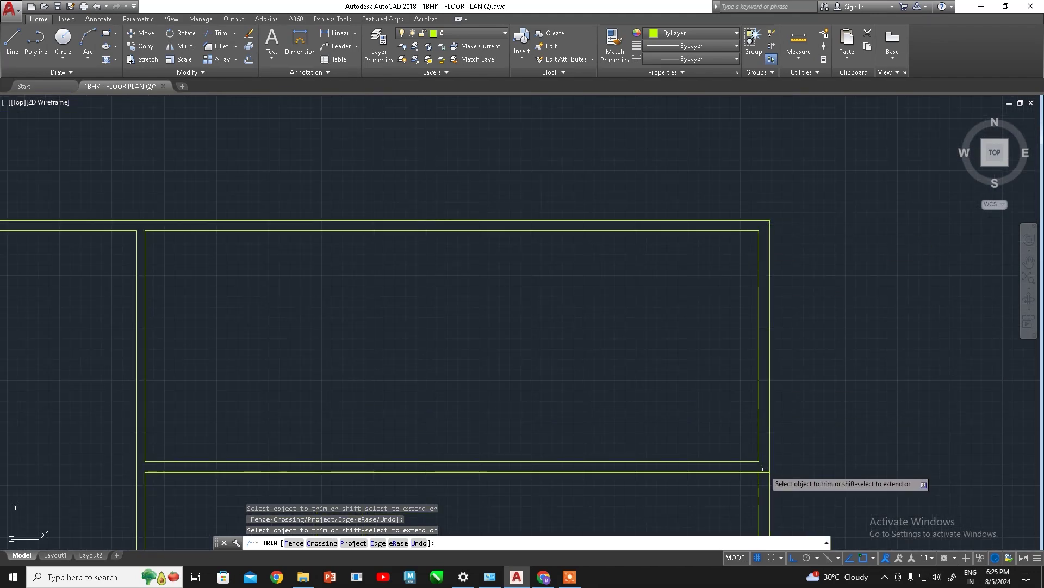
{"action": "scroll", "coordinate": [467, 415], "scroll_direction": "down", "scroll_amount": 3}
{"action": "scroll", "coordinate": [455, 297], "scroll_direction": "up", "scroll_amount": 3}
{"action": "scroll", "coordinate": [777, 345], "scroll_direction": "down", "scroll_amount": 3}
{"action": "scroll", "coordinate": [641, 214], "scroll_direction": "up", "scroll_amount": 3}
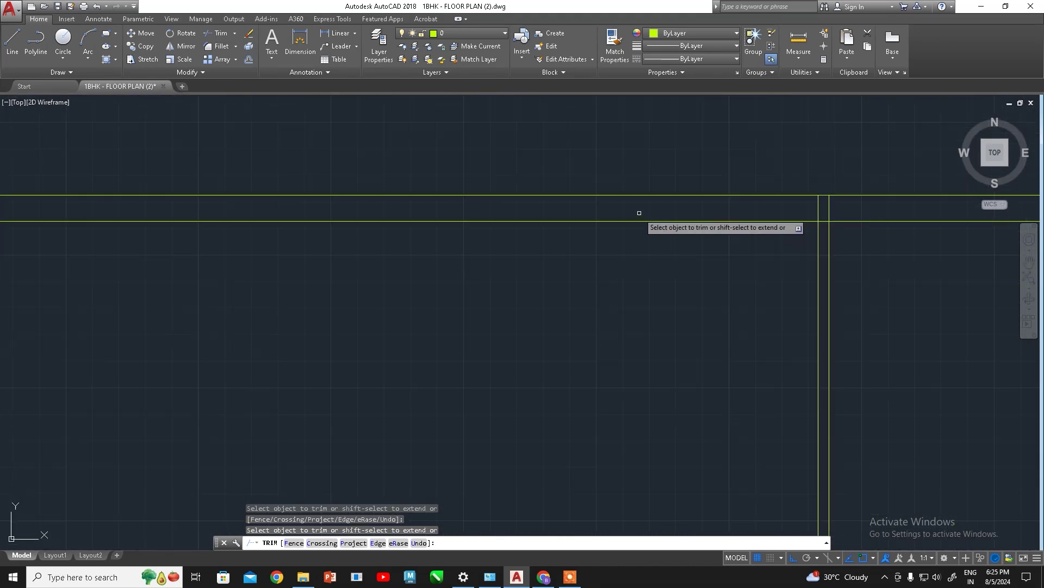
{"action": "left_click", "coordinate": [829, 207]}
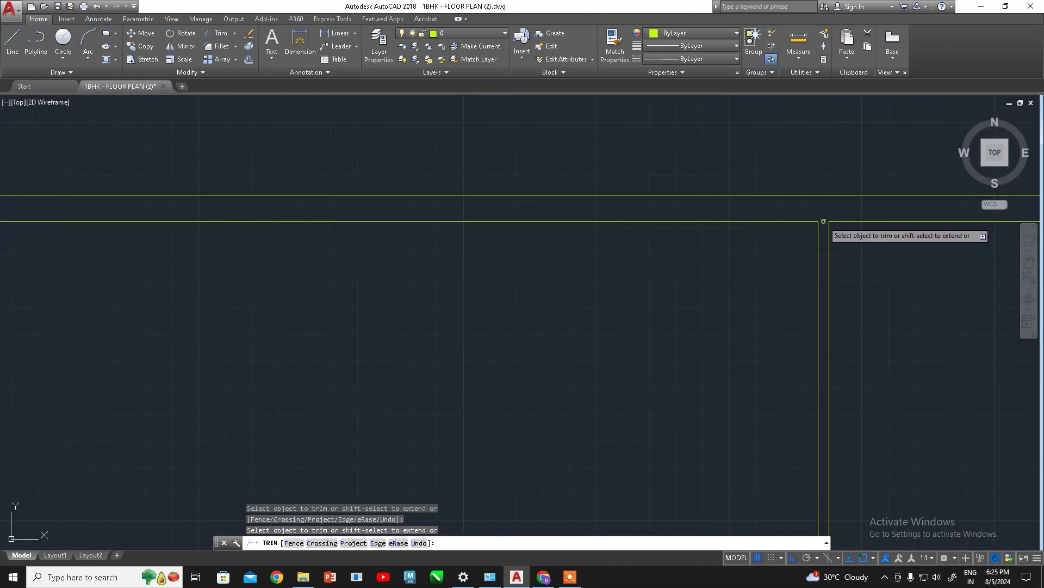
{"action": "scroll", "coordinate": [823, 221], "scroll_direction": "down", "scroll_amount": 4}
{"action": "scroll", "coordinate": [742, 299], "scroll_direction": "up", "scroll_amount": 3}
{"action": "scroll", "coordinate": [772, 109], "scroll_direction": "up", "scroll_amount": 2}
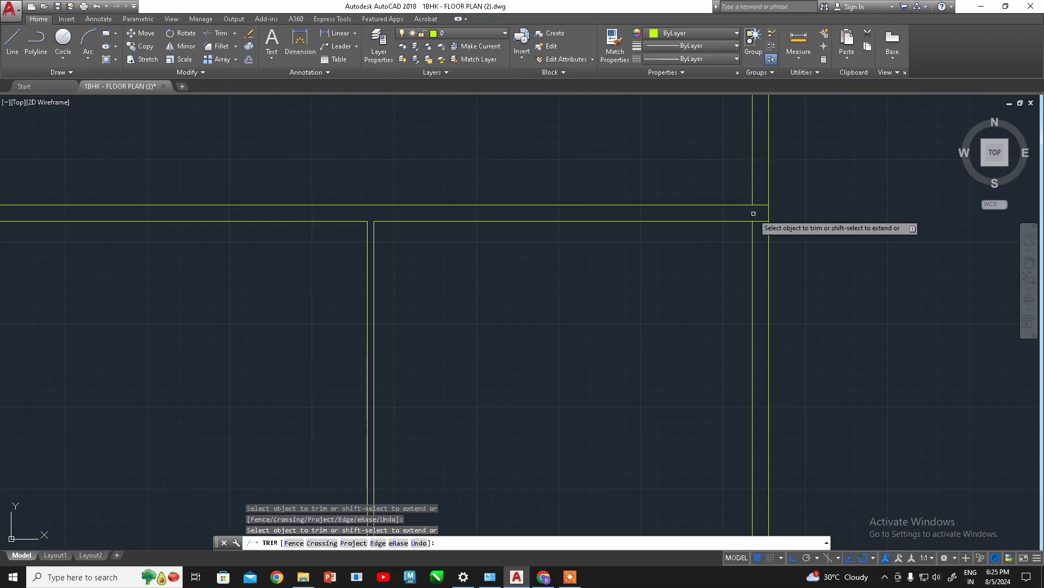
{"action": "scroll", "coordinate": [599, 288], "scroll_direction": "down", "scroll_amount": 5}
{"action": "scroll", "coordinate": [587, 320], "scroll_direction": "up", "scroll_amount": 2}
{"action": "scroll", "coordinate": [664, 216], "scroll_direction": "up", "scroll_amount": 2}
{"action": "scroll", "coordinate": [620, 235], "scroll_direction": "up", "scroll_amount": 4}
{"action": "scroll", "coordinate": [490, 266], "scroll_direction": "down", "scroll_amount": 2}
{"action": "scroll", "coordinate": [303, 291], "scroll_direction": "down", "scroll_amount": 2}
{"action": "scroll", "coordinate": [354, 245], "scroll_direction": "up", "scroll_amount": 2}
{"action": "scroll", "coordinate": [324, 208], "scroll_direction": "up", "scroll_amount": 2}
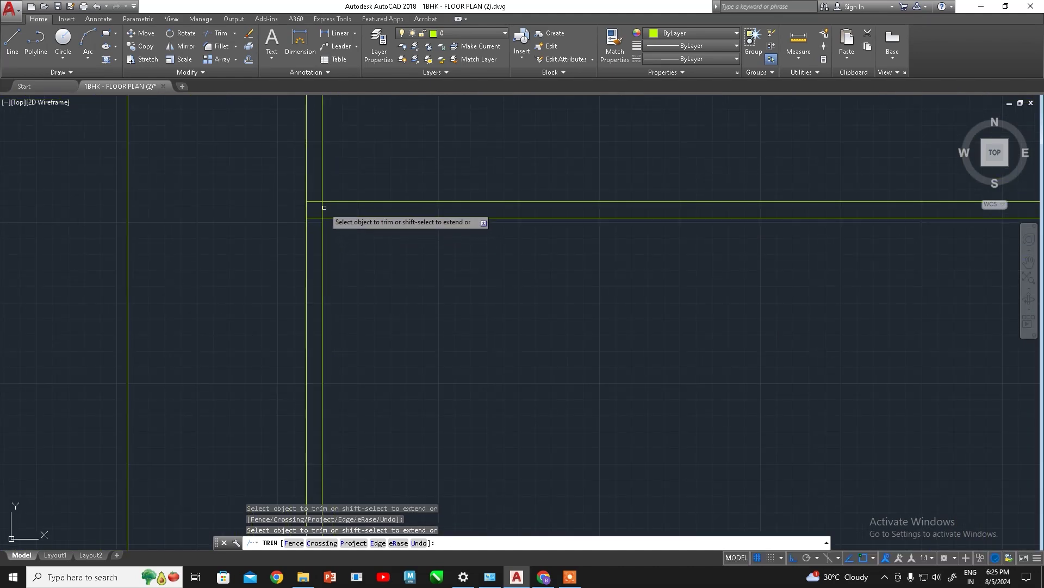
Trim the upper and lower line stubs lying between the two vertical lines
{"action": "left_click", "coordinate": [324, 208]}
{"action": "left_click", "coordinate": [315, 199]}
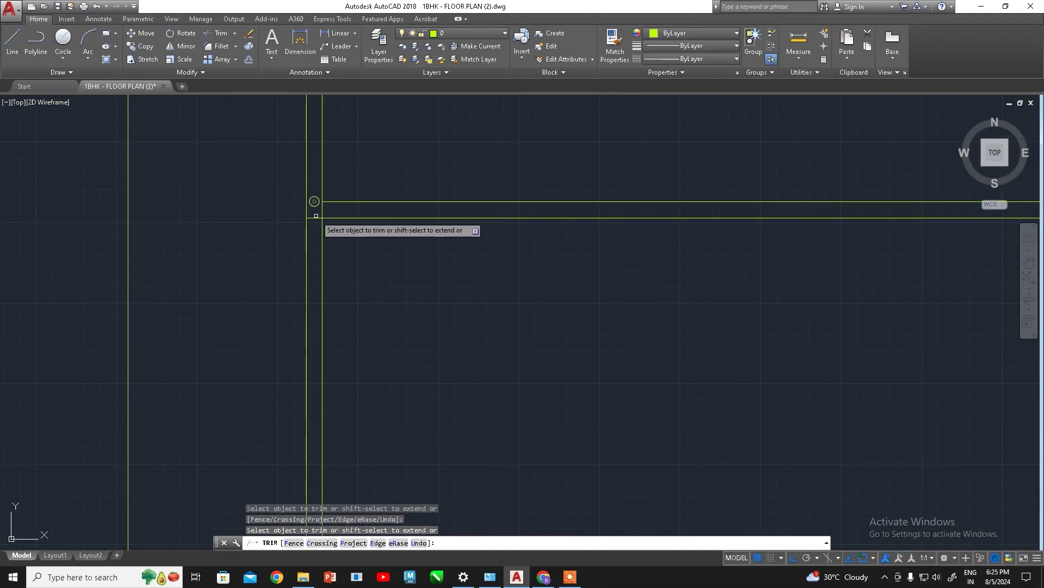
{"action": "scroll", "coordinate": [316, 217], "scroll_direction": "down", "scroll_amount": 2}
{"action": "scroll", "coordinate": [272, 291], "scroll_direction": "up", "scroll_amount": 2}
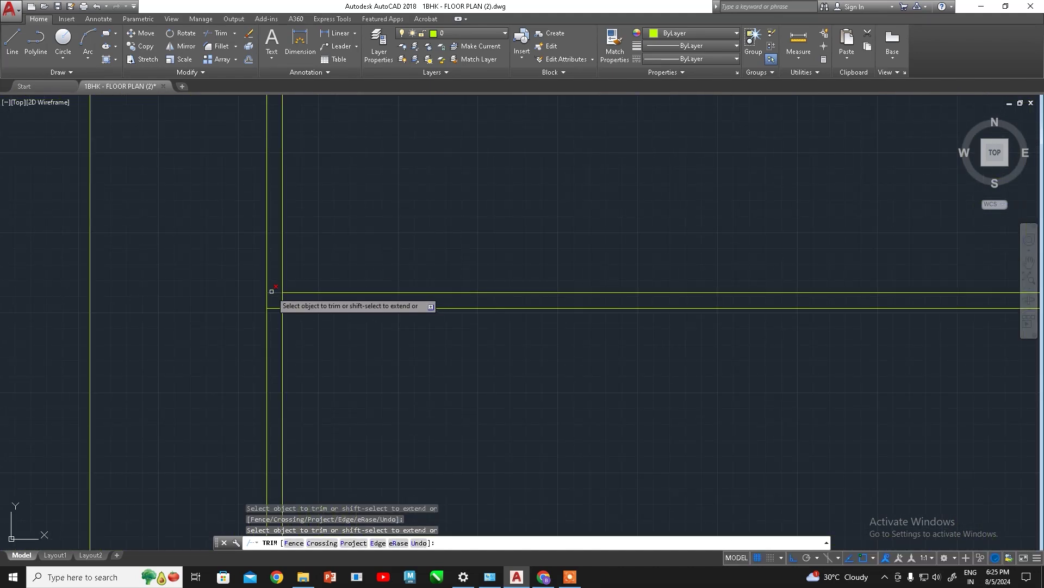
{"action": "left_click", "coordinate": [275, 308]}
{"action": "scroll", "coordinate": [282, 299], "scroll_direction": "down", "scroll_amount": 2}
{"action": "scroll", "coordinate": [532, 299], "scroll_direction": "up", "scroll_amount": 1}
{"action": "scroll", "coordinate": [495, 317], "scroll_direction": "up", "scroll_amount": 1}
{"action": "scroll", "coordinate": [499, 325], "scroll_direction": "down", "scroll_amount": 1}
{"action": "scroll", "coordinate": [560, 326], "scroll_direction": "down", "scroll_amount": 1}
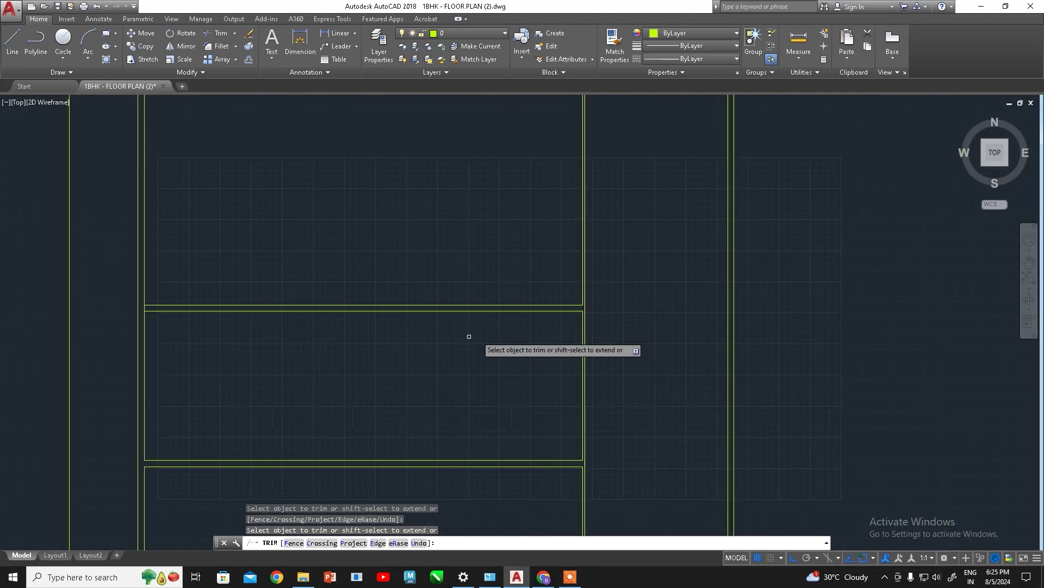
{"action": "scroll", "coordinate": [574, 317], "scroll_direction": "up", "scroll_amount": 1}
{"action": "scroll", "coordinate": [298, 373], "scroll_direction": "up", "scroll_amount": 3}
{"action": "scroll", "coordinate": [268, 383], "scroll_direction": "up", "scroll_amount": 1}
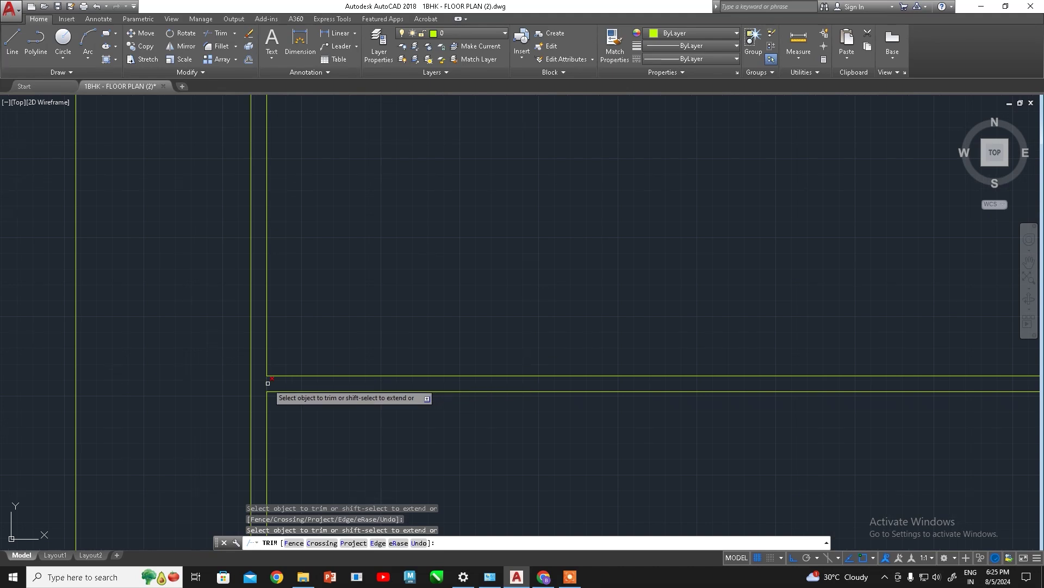
{"action": "scroll", "coordinate": [414, 370], "scroll_direction": "down", "scroll_amount": 2}
{"action": "scroll", "coordinate": [475, 327], "scroll_direction": "up", "scroll_amount": 1}
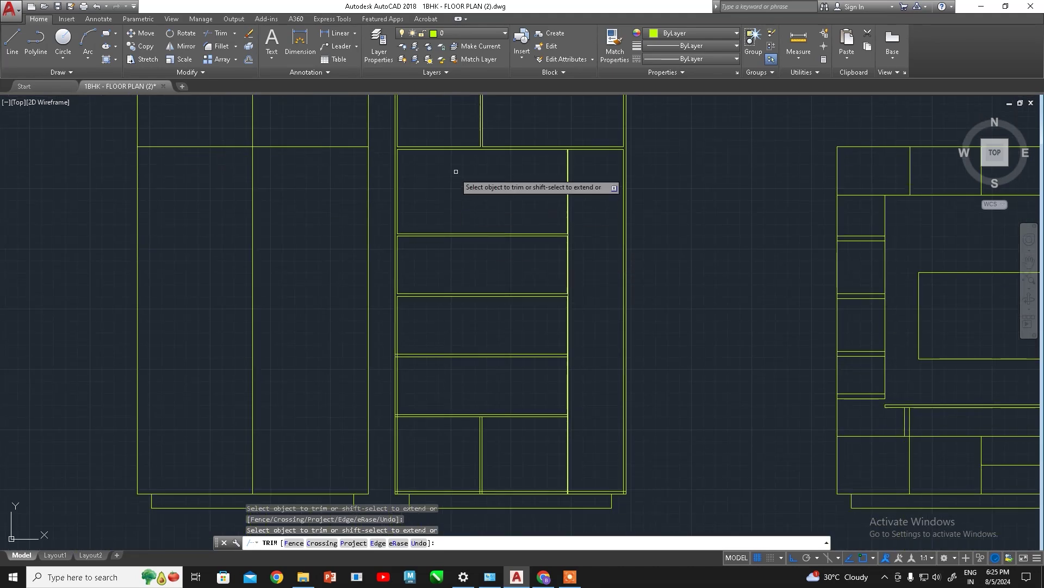
{"action": "scroll", "coordinate": [543, 390], "scroll_direction": "up", "scroll_amount": 1}
{"action": "scroll", "coordinate": [547, 389], "scroll_direction": "up", "scroll_amount": 1}
{"action": "scroll", "coordinate": [558, 305], "scroll_direction": "down", "scroll_amount": 1}
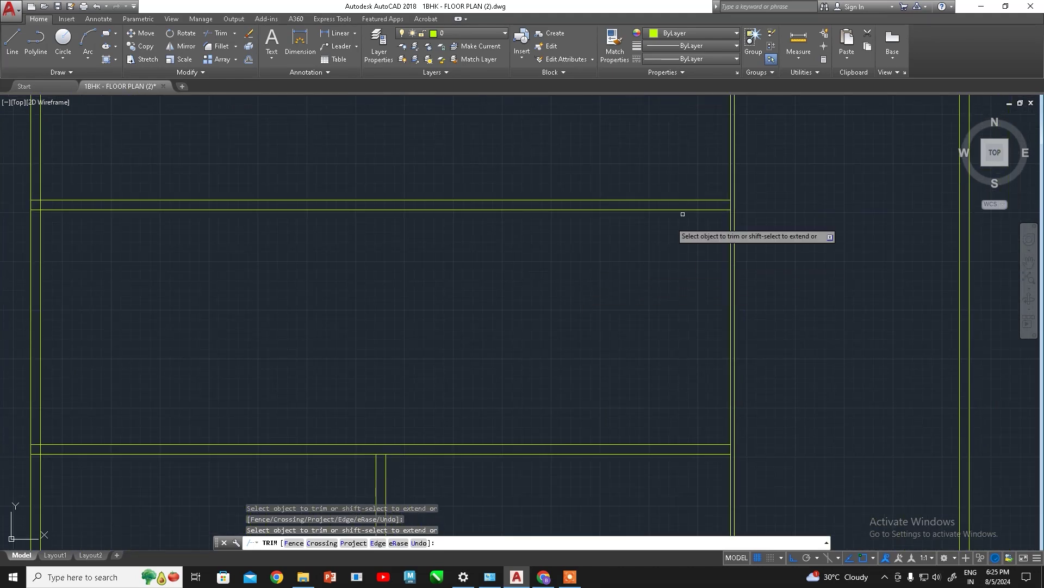
Remove the short vertical stubs between the horizontal lines, including the left junction
{"action": "left_click", "coordinate": [731, 205]}
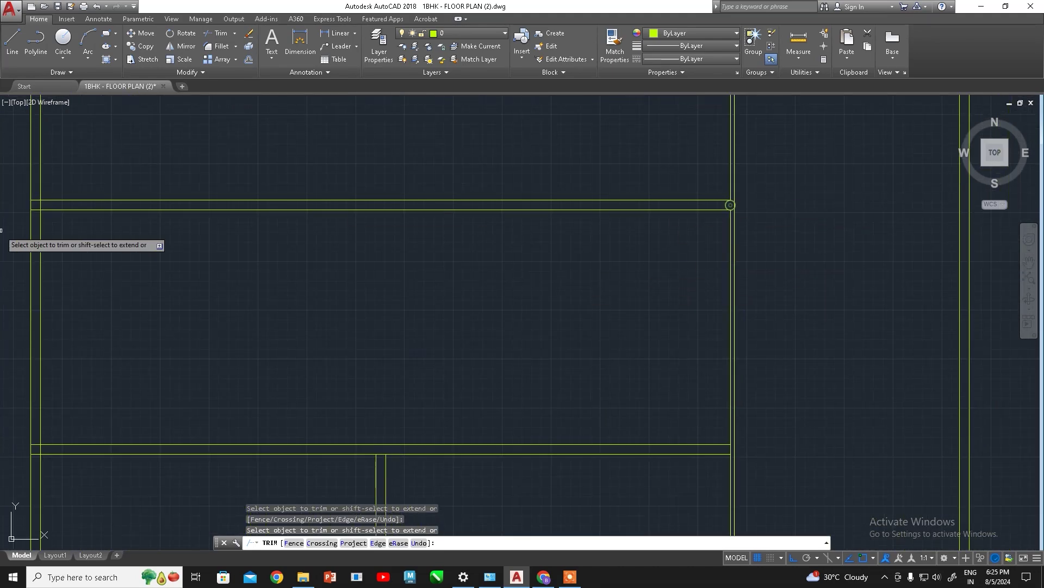
{"action": "left_click", "coordinate": [40, 204]}
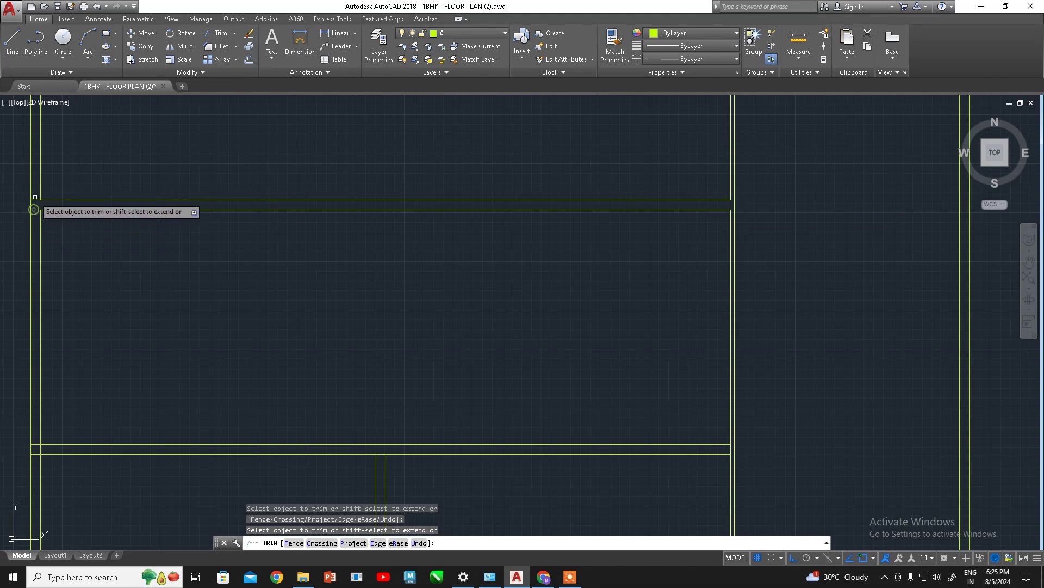
{"action": "scroll", "coordinate": [121, 297], "scroll_direction": "up", "scroll_amount": 1}
{"action": "scroll", "coordinate": [127, 294], "scroll_direction": "up", "scroll_amount": 1}
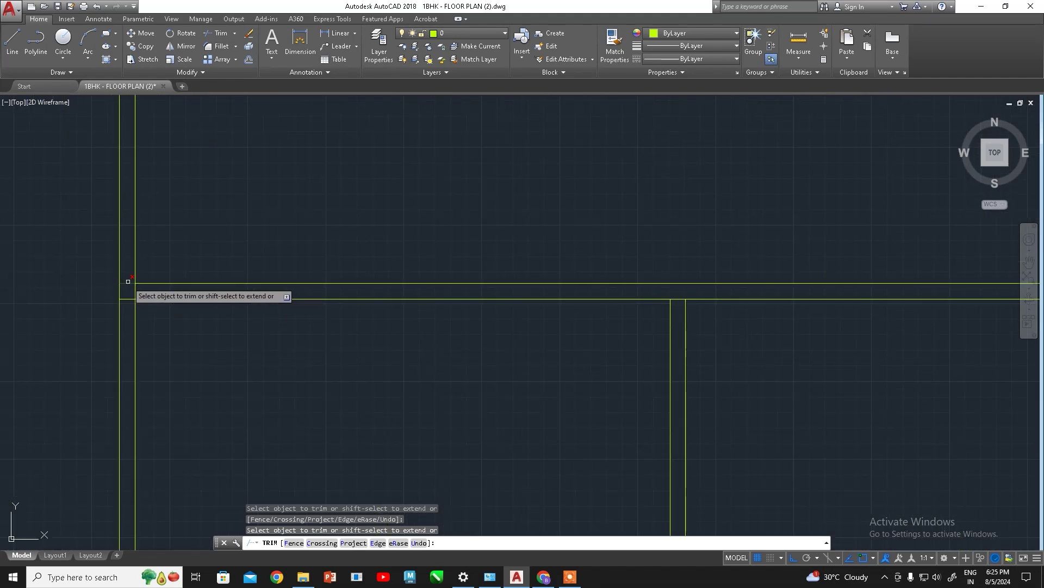
{"action": "middle_click_drag", "start_coordinate": [688, 299], "coordinate": [422, 294]}
{"action": "middle_click_drag", "start_coordinate": [898, 301], "coordinate": [497, 299]}
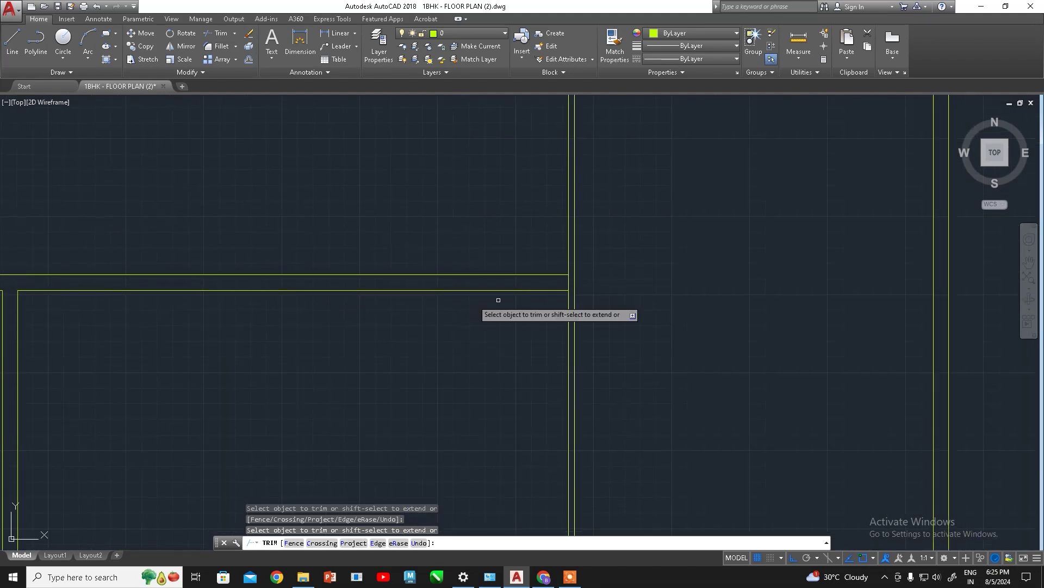
{"action": "scroll", "coordinate": [569, 281], "scroll_direction": "down", "scroll_amount": 2}
{"action": "scroll", "coordinate": [589, 377], "scroll_direction": "up", "scroll_amount": 1}
{"action": "scroll", "coordinate": [587, 401], "scroll_direction": "up", "scroll_amount": 1}
{"action": "middle_click_drag", "start_coordinate": [590, 416], "coordinate": [619, 297]}
Trim the vertical line below the horizontal edge at the right-hand junction
{"action": "left_click", "coordinate": [608, 264]}
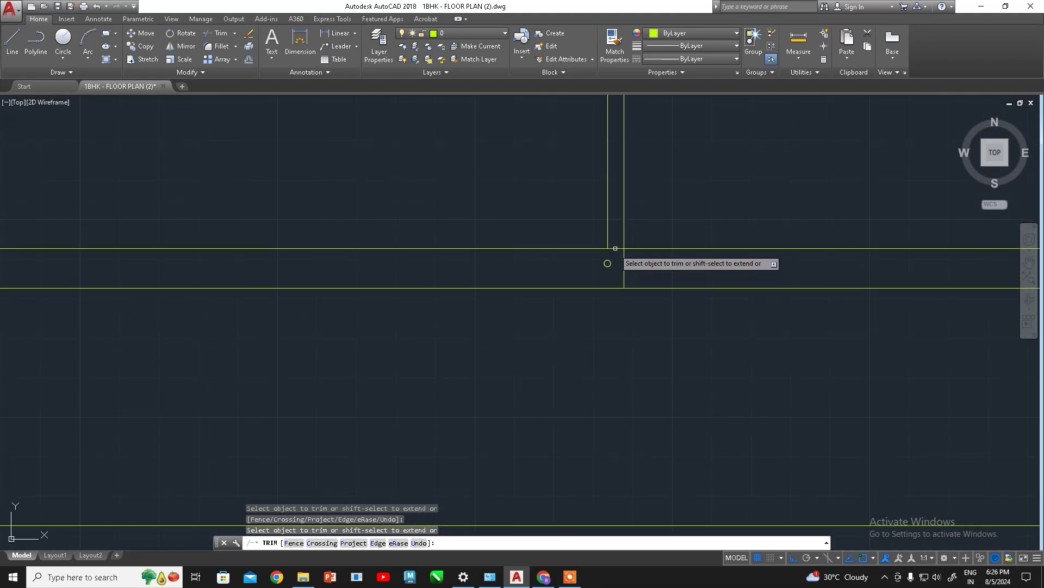
{"action": "left_click", "coordinate": [616, 248]}
{"action": "scroll", "coordinate": [544, 293], "scroll_direction": "down", "scroll_amount": 3}
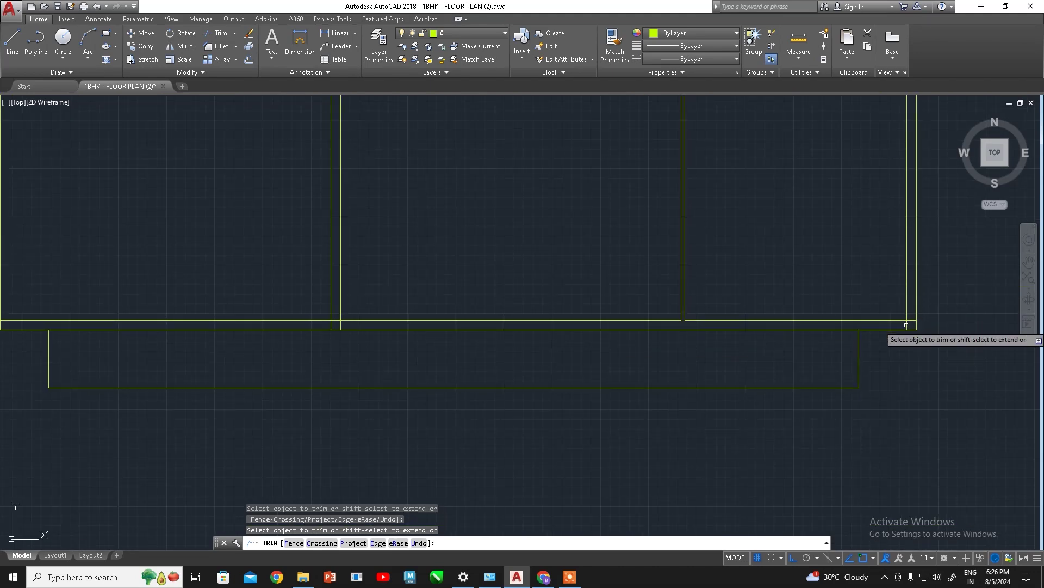
{"action": "left_click", "coordinate": [914, 319]}
{"action": "scroll", "coordinate": [305, 329], "scroll_direction": "up", "scroll_amount": 3}
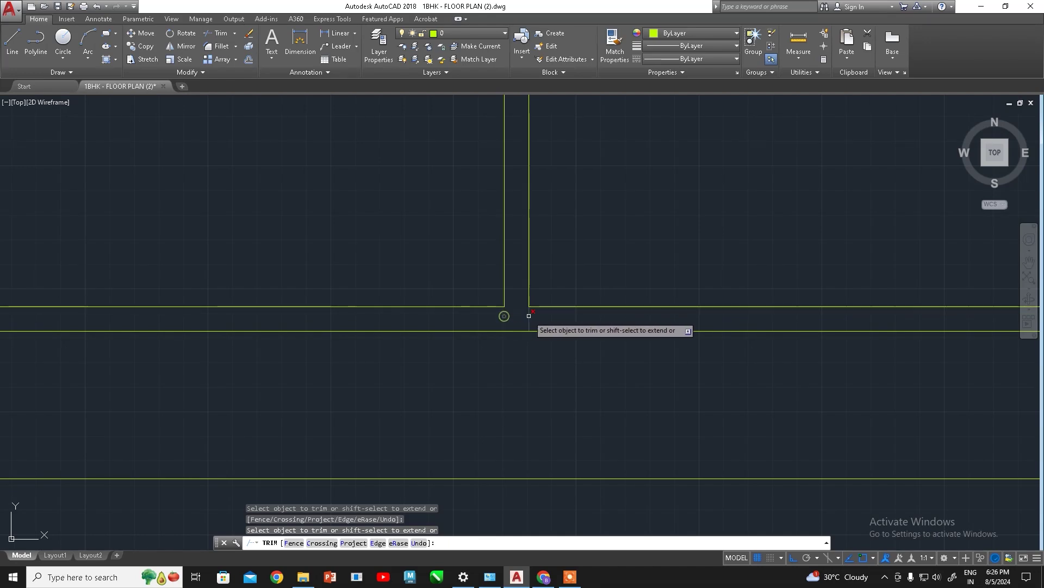
{"action": "scroll", "coordinate": [165, 319], "scroll_direction": "down", "scroll_amount": 3}
{"action": "scroll", "coordinate": [457, 329], "scroll_direction": "up", "scroll_amount": 2}
{"action": "scroll", "coordinate": [544, 320], "scroll_direction": "up", "scroll_amount": 2}
{"action": "scroll", "coordinate": [550, 322], "scroll_direction": "up", "scroll_amount": 1}
{"action": "scroll", "coordinate": [532, 308], "scroll_direction": "down", "scroll_amount": 2}
{"action": "scroll", "coordinate": [691, 279], "scroll_direction": "down", "scroll_amount": 2}
{"action": "scroll", "coordinate": [463, 297], "scroll_direction": "down", "scroll_amount": 2}
{"action": "scroll", "coordinate": [426, 272], "scroll_direction": "up", "scroll_amount": 3}
{"action": "scroll", "coordinate": [465, 289], "scroll_direction": "down", "scroll_amount": 2}
{"action": "mouse_move", "coordinate": [465, 289]}
{"action": "middle_mouse_down"}
{"action": "mouse_move", "coordinate": [472, 337]}
{"action": "mouse_move", "coordinate": [500, 312]}
{"action": "middle_mouse_up"}
{"action": "scroll", "coordinate": [514, 313], "scroll_direction": "up", "scroll_amount": 2}
{"action": "scroll", "coordinate": [516, 309], "scroll_direction": "down", "scroll_amount": 2}
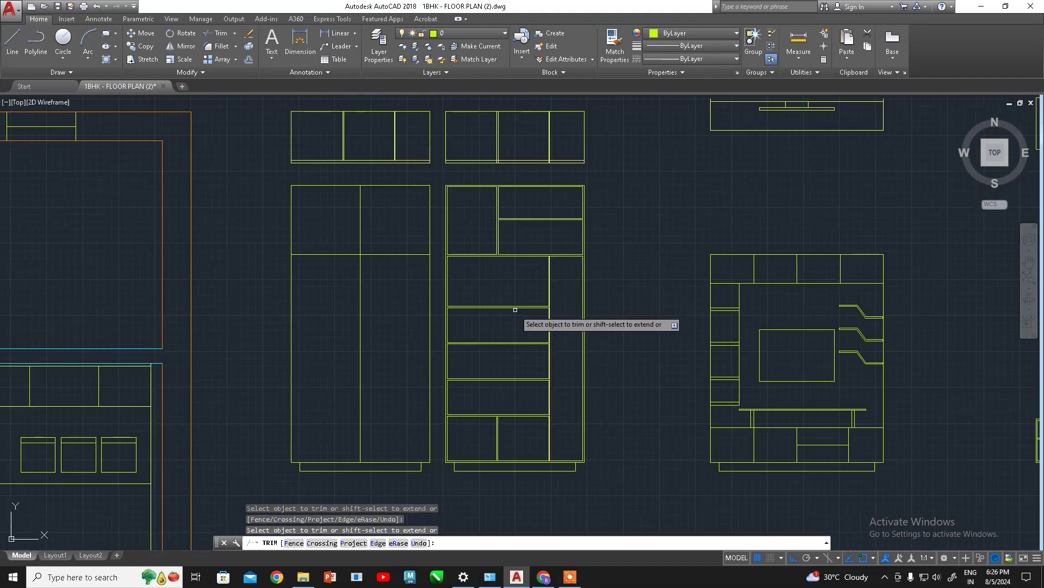
{"action": "scroll", "coordinate": [519, 303], "scroll_direction": "down", "scroll_amount": 2}
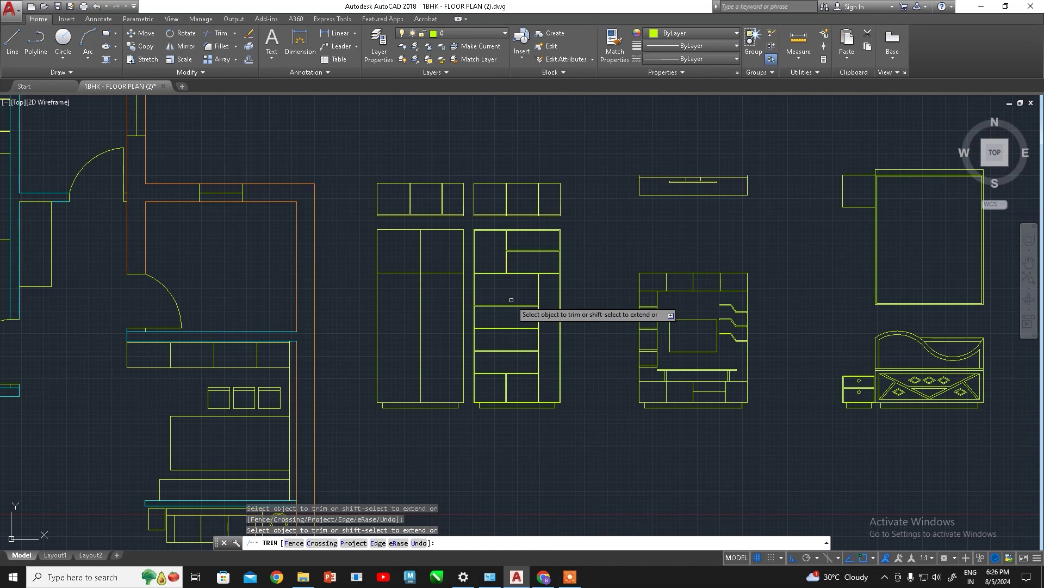
{"action": "scroll", "coordinate": [517, 272], "scroll_direction": "up", "scroll_amount": 4}
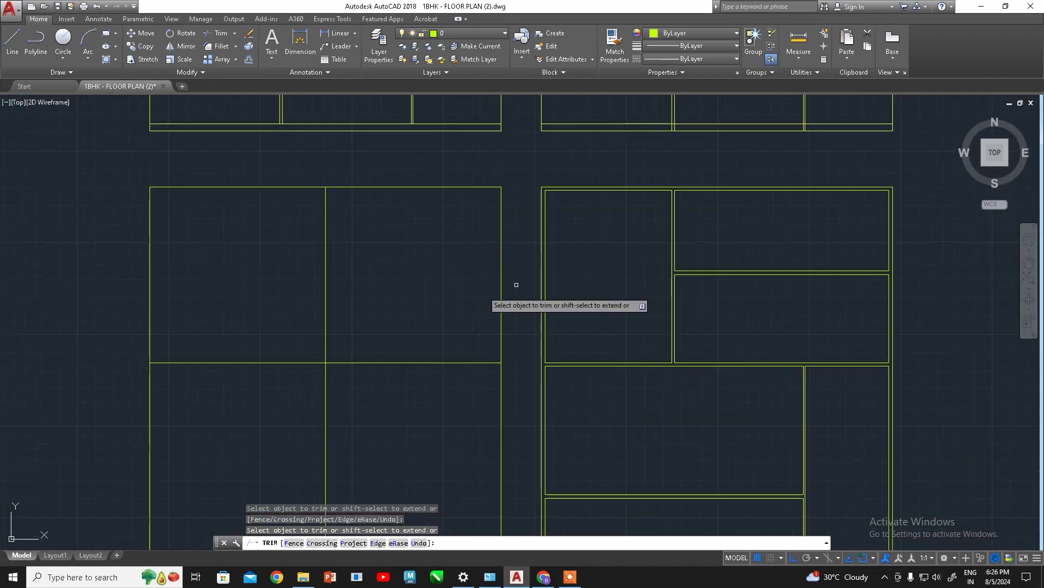
{"action": "middle_click_drag", "start_coordinate": [598, 190], "coordinate": [392, 115]}
{"action": "scroll", "coordinate": [701, 353], "scroll_direction": "down", "scroll_amount": 2}
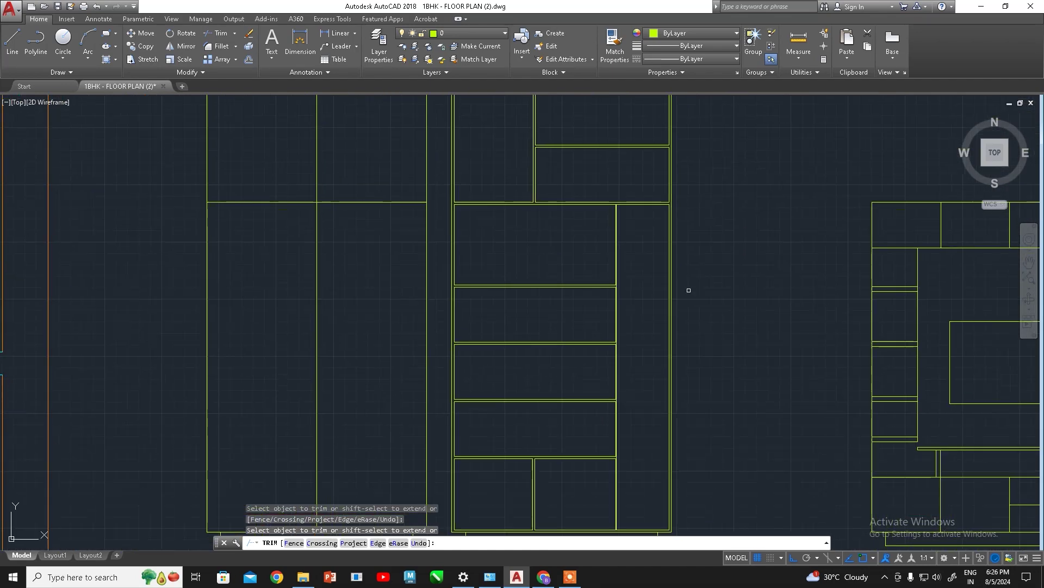
{"action": "scroll", "coordinate": [702, 296], "scroll_direction": "up", "scroll_amount": 1}
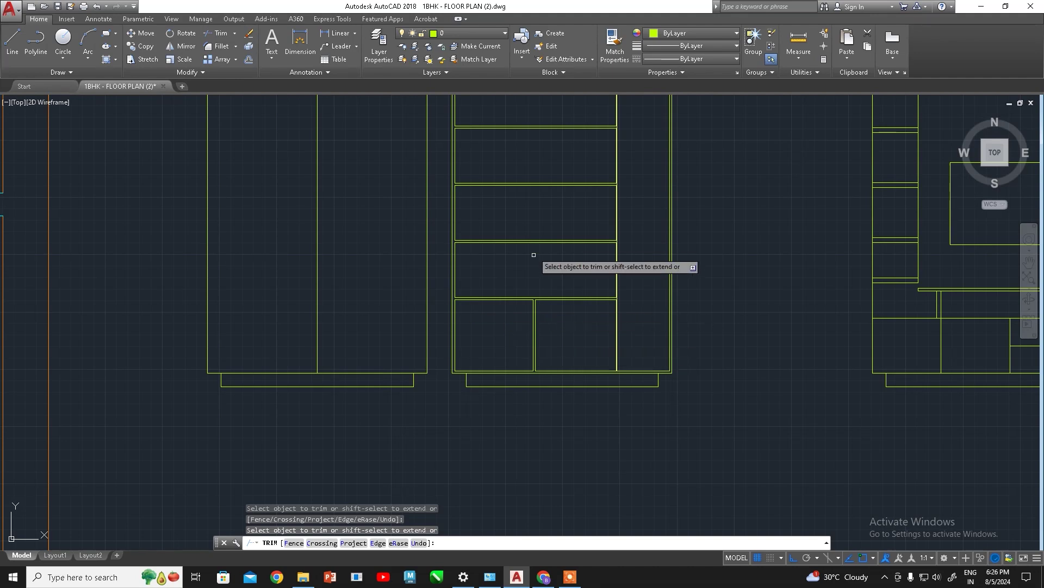
{"action": "middle_click_drag", "start_coordinate": [534, 256], "coordinate": [531, 332]}
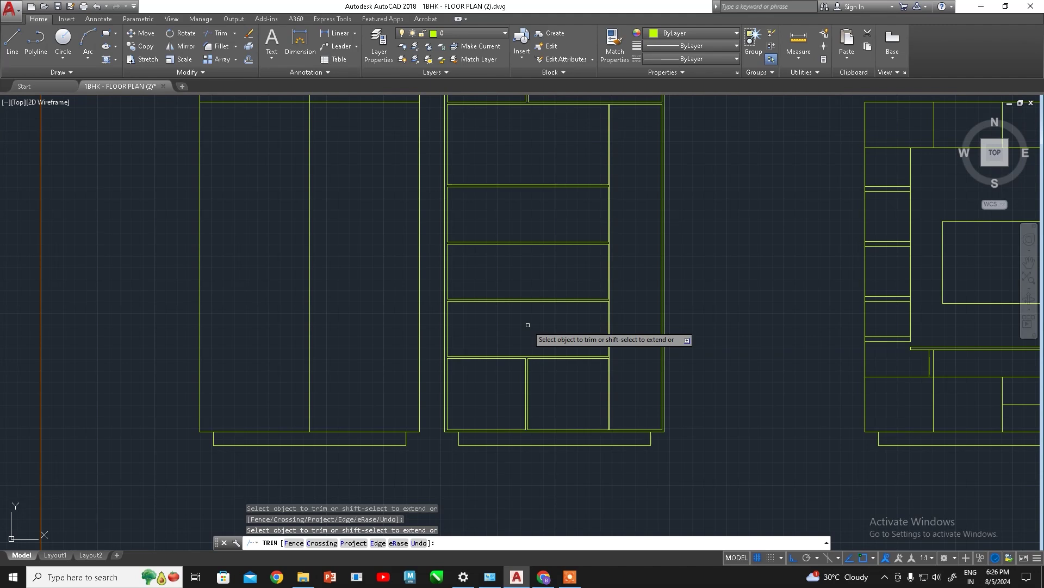
{"action": "scroll", "coordinate": [636, 163], "scroll_direction": "up", "scroll_amount": 4}
{"action": "scroll", "coordinate": [572, 202], "scroll_direction": "up", "scroll_amount": 4}
{"action": "scroll", "coordinate": [489, 244], "scroll_direction": "down", "scroll_amount": 4}
{"action": "scroll", "coordinate": [489, 244], "scroll_direction": "down", "scroll_amount": 3}
{"action": "scroll", "coordinate": [489, 205], "scroll_direction": "up", "scroll_amount": 4}
{"action": "scroll", "coordinate": [489, 289], "scroll_direction": "up", "scroll_amount": 2}
{"action": "scroll", "coordinate": [524, 279], "scroll_direction": "up", "scroll_amount": 2}
{"action": "scroll", "coordinate": [523, 279], "scroll_direction": "down", "scroll_amount": 2}
{"action": "mouse_move", "coordinate": [532, 294]}
{"action": "middle_mouse_down"}
{"action": "mouse_move", "coordinate": [533, 329]}
{"action": "mouse_move", "coordinate": [552, 275]}
{"action": "mouse_move", "coordinate": [546, 251]}
{"action": "middle_mouse_up"}
{"action": "scroll", "coordinate": [541, 299], "scroll_direction": "up", "scroll_amount": 4}
{"action": "scroll", "coordinate": [508, 298], "scroll_direction": "down", "scroll_amount": 2}
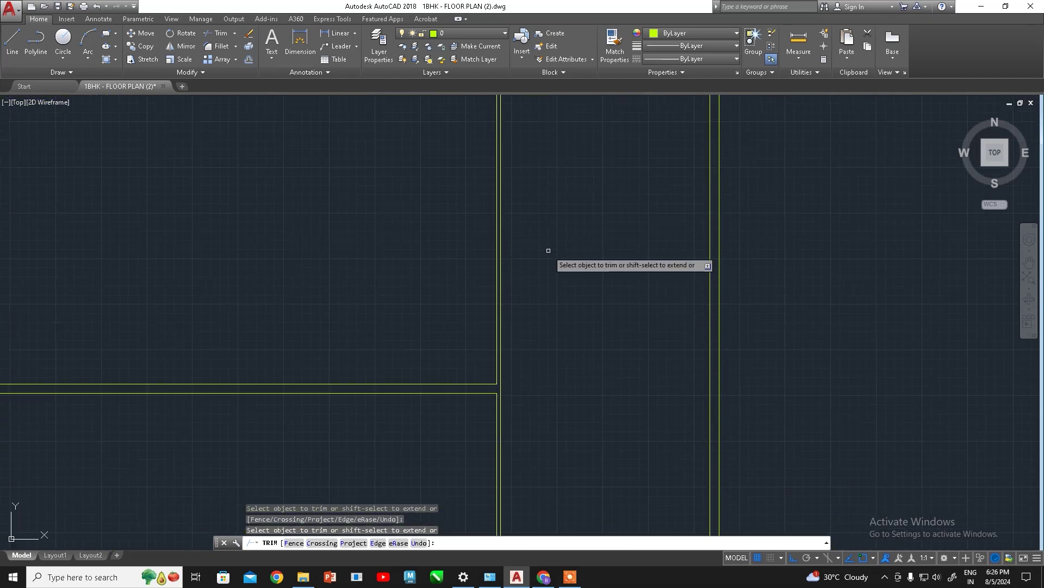
{"action": "scroll", "coordinate": [517, 261], "scroll_direction": "down", "scroll_amount": 3}
{"action": "middle_click_drag", "start_coordinate": [543, 252], "coordinate": [550, 259]}
{"action": "scroll", "coordinate": [516, 234], "scroll_direction": "up", "scroll_amount": 3}
{"action": "scroll", "coordinate": [523, 238], "scroll_direction": "up", "scroll_amount": 3}
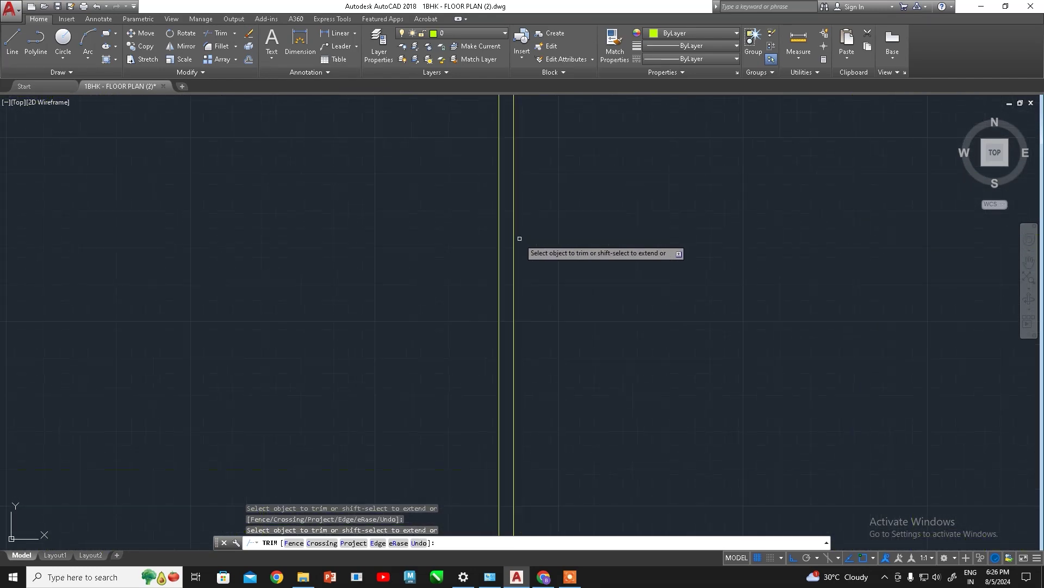
{"action": "scroll", "coordinate": [509, 243], "scroll_direction": "down", "scroll_amount": 3}
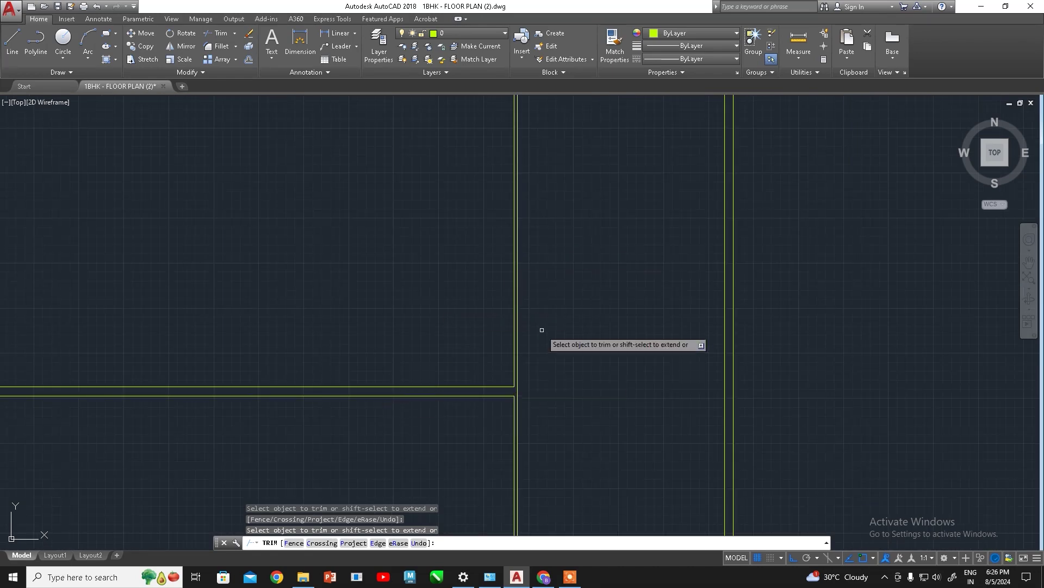
{"action": "scroll", "coordinate": [531, 358], "scroll_direction": "down", "scroll_amount": 3}
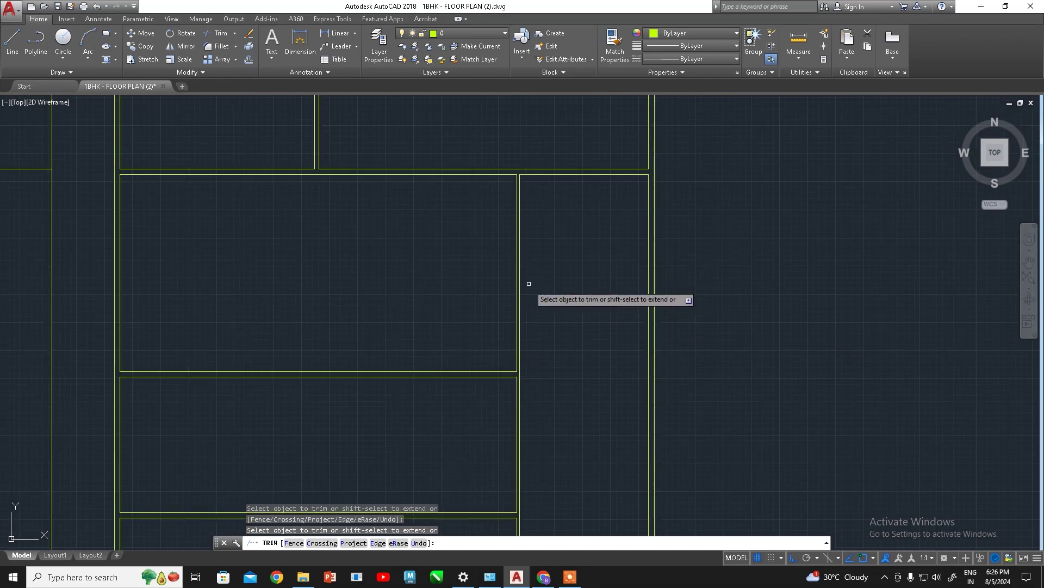
{"action": "scroll", "coordinate": [536, 294], "scroll_direction": "down", "scroll_amount": 2}
{"action": "scroll", "coordinate": [533, 283], "scroll_direction": "up", "scroll_amount": 2}
{"action": "scroll", "coordinate": [530, 261], "scroll_direction": "up", "scroll_amount": 2}
{"action": "scroll", "coordinate": [544, 305], "scroll_direction": "up", "scroll_amount": 1}
{"action": "scroll", "coordinate": [413, 357], "scroll_direction": "down", "scroll_amount": 2}
{"action": "scroll", "coordinate": [432, 263], "scroll_direction": "down", "scroll_amount": 1}
{"action": "scroll", "coordinate": [534, 310], "scroll_direction": "down", "scroll_amount": 2}
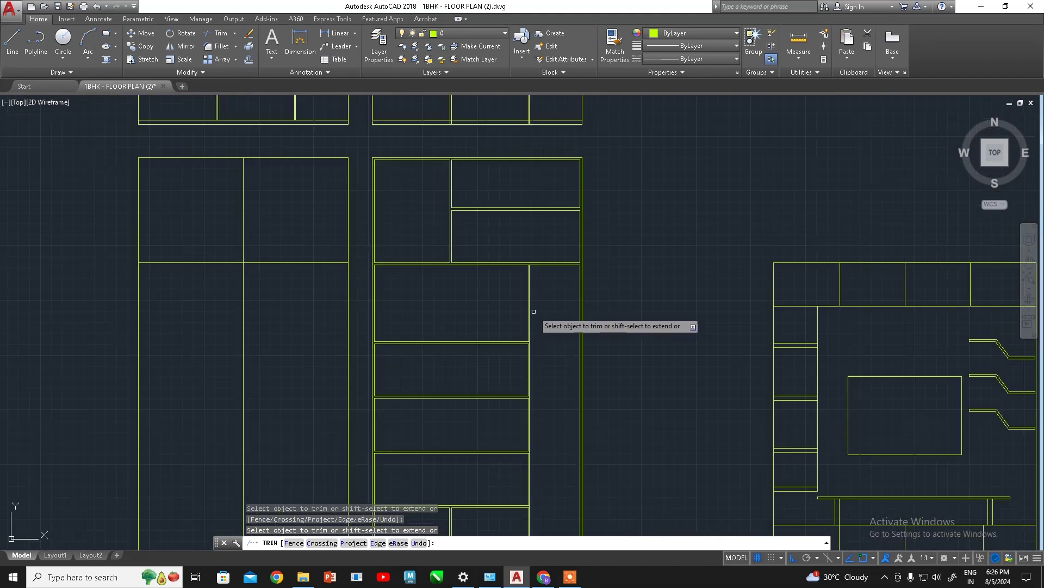
{"action": "scroll", "coordinate": [553, 340], "scroll_direction": "down", "scroll_amount": 2}
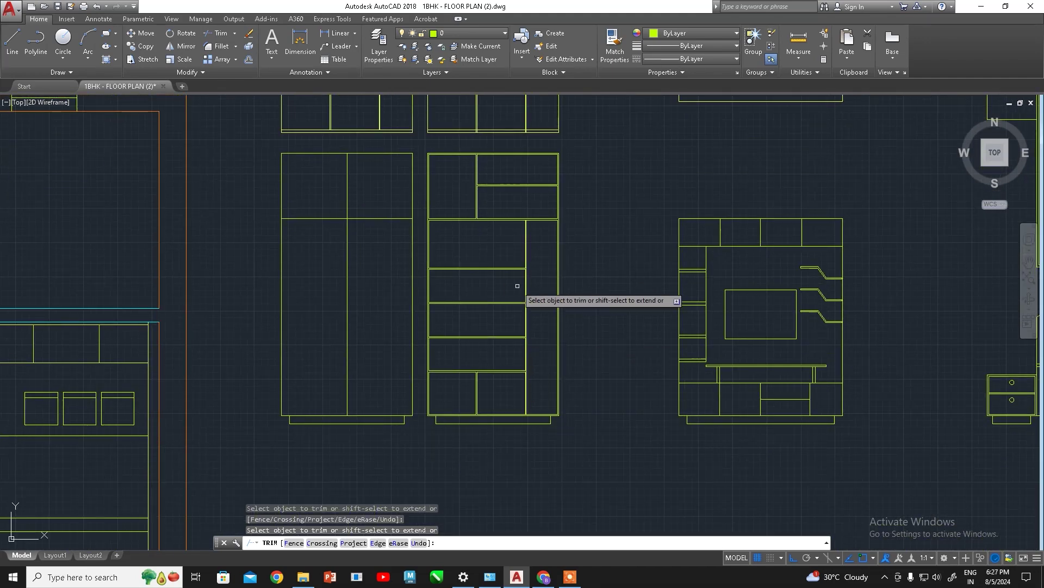
{"action": "scroll", "coordinate": [492, 308], "scroll_direction": "down", "scroll_amount": 2}
{"action": "scroll", "coordinate": [492, 296], "scroll_direction": "up", "scroll_amount": 1}
{"action": "scroll", "coordinate": [466, 326], "scroll_direction": "up", "scroll_amount": 1}
{"action": "scroll", "coordinate": [466, 326], "scroll_direction": "down", "scroll_amount": 2}
{"action": "scroll", "coordinate": [478, 316], "scroll_direction": "up", "scroll_amount": 1}
{"action": "scroll", "coordinate": [478, 315], "scroll_direction": "down", "scroll_amount": 2}
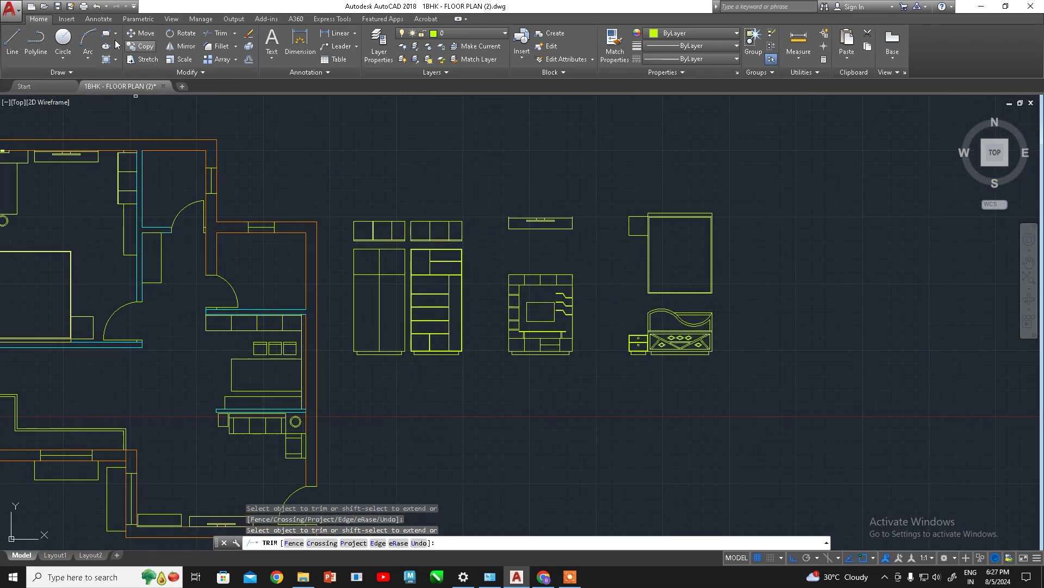
End the trim and window-select both wardrobe elevations
{"action": "key", "text": "Escape"}
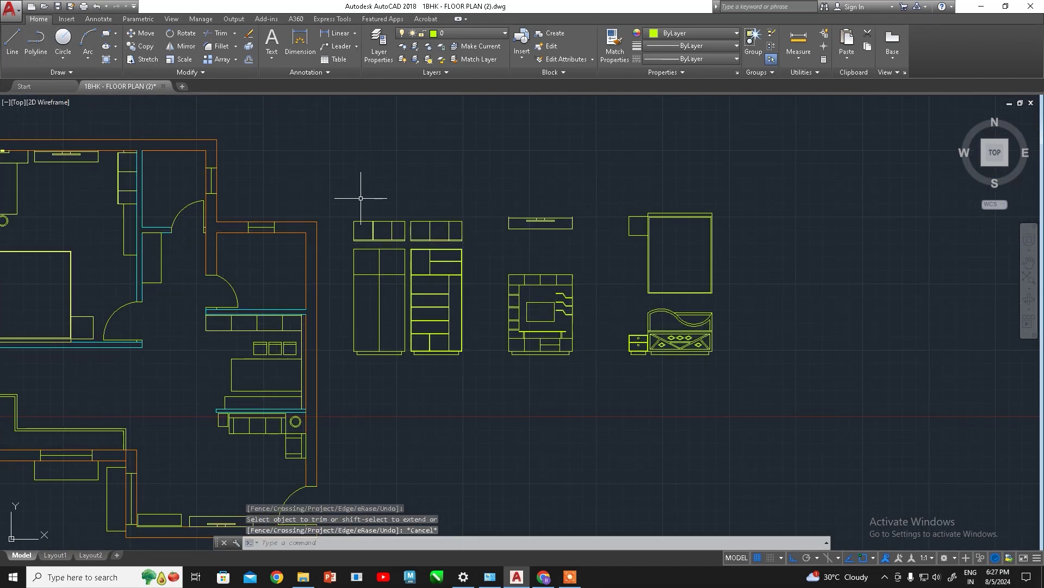
{"action": "left_click", "coordinate": [348, 200]}
{"action": "left_click", "coordinate": [478, 375]}
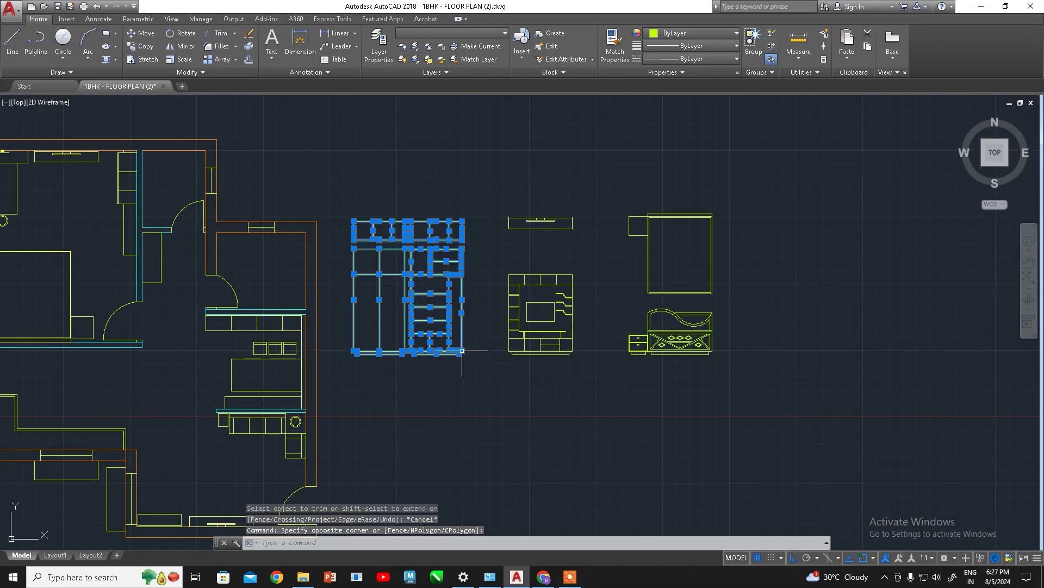
{"action": "left_click", "coordinate": [462, 351]}
{"action": "key", "text": "Escape"}
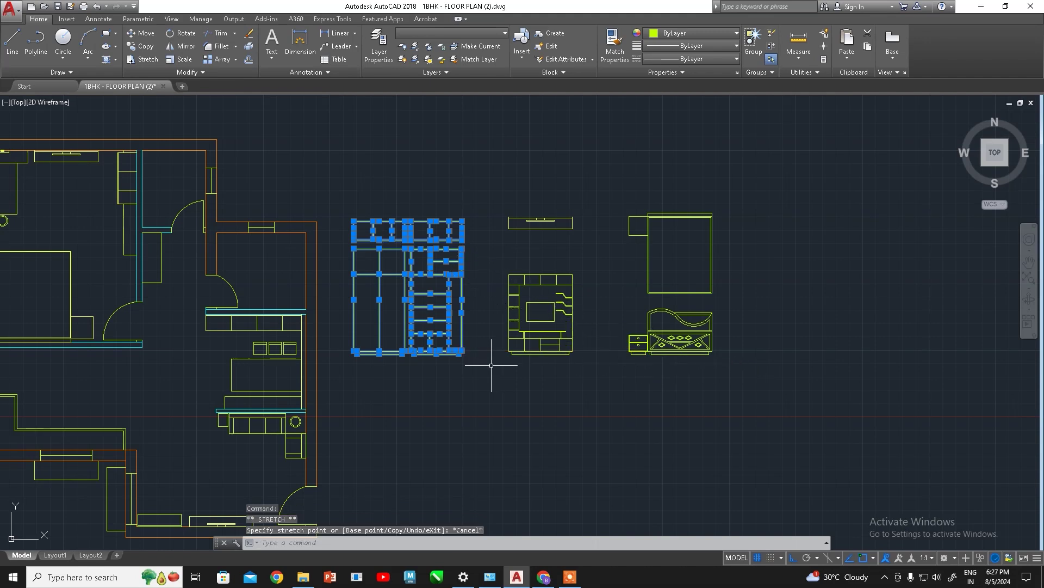
{"action": "type", "text": "m"}
Move the selected wardrobes to the right of the bed elevation
{"action": "key", "text": "Return"}
{"action": "left_click", "coordinate": [461, 351]}
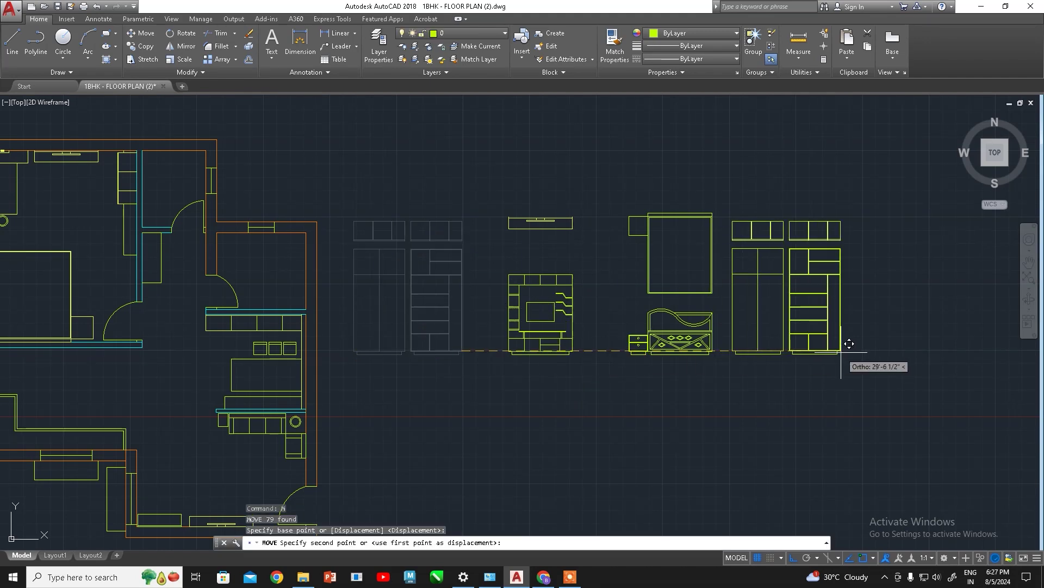
{"action": "left_click", "coordinate": [858, 353]}
{"action": "middle_click_drag", "start_coordinate": [870, 373], "coordinate": [672, 370]}
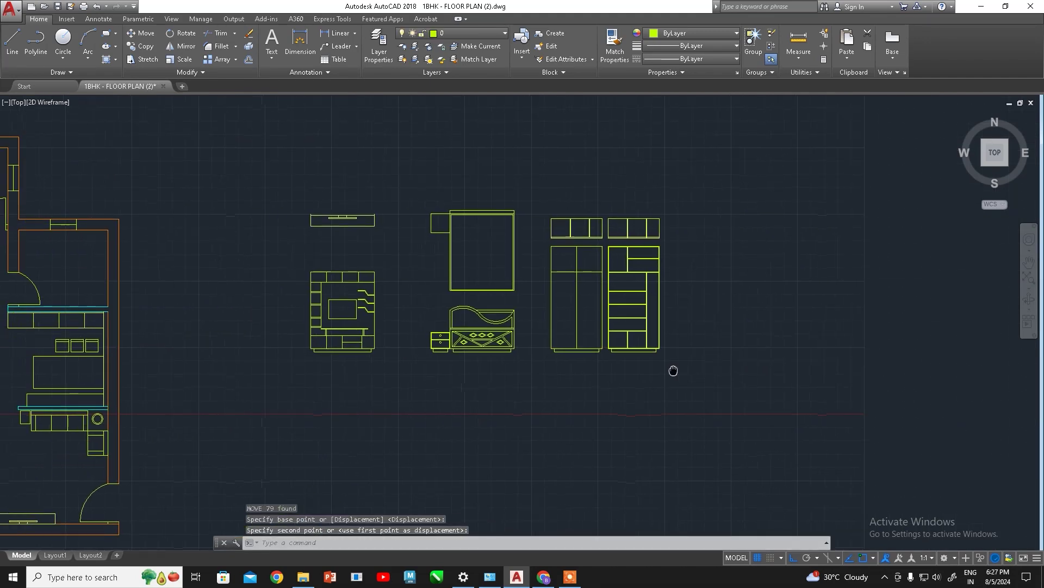
{"action": "scroll", "coordinate": [473, 318], "scroll_direction": "up", "scroll_amount": 5}
{"action": "scroll", "coordinate": [484, 320], "scroll_direction": "down", "scroll_amount": 3}
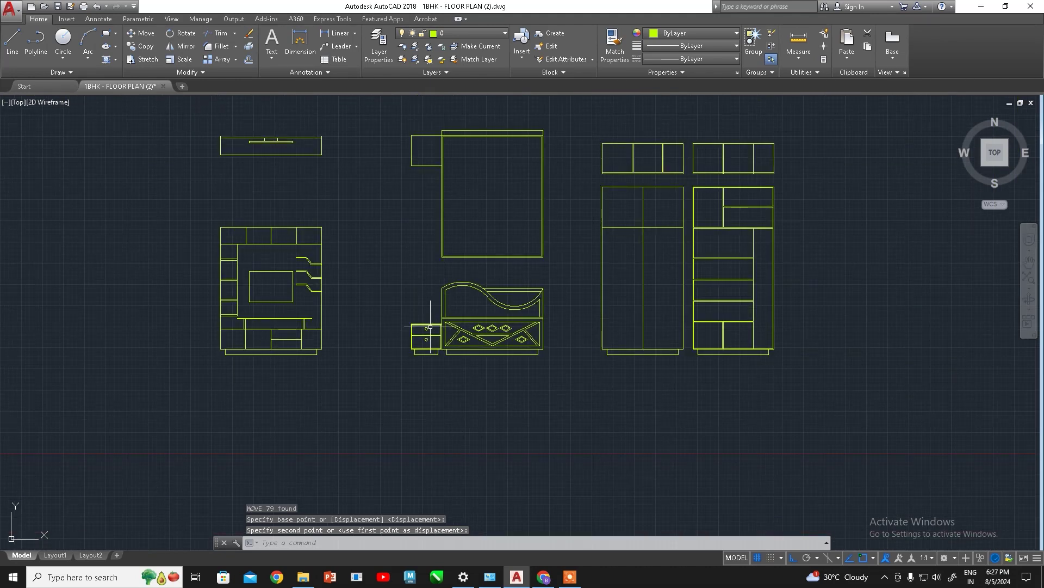
{"action": "scroll", "coordinate": [419, 318], "scroll_direction": "down", "scroll_amount": 3}
{"action": "middle_click_drag", "start_coordinate": [112, 262], "coordinate": [280, 280]}
{"action": "scroll", "coordinate": [228, 261], "scroll_direction": "up", "scroll_amount": 3}
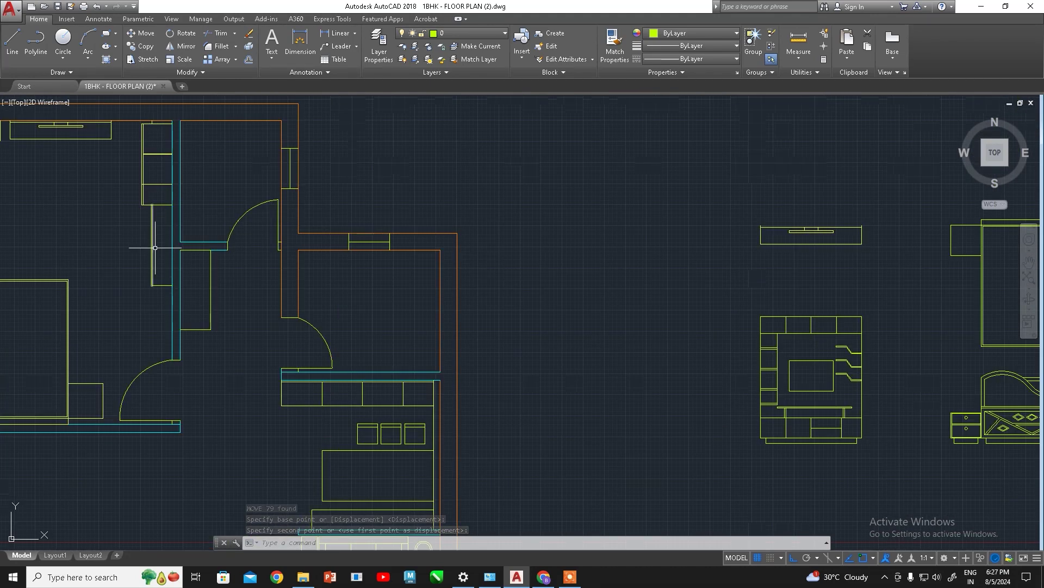
Copy the L-shaped wall lines from the floor plan to beside the wardrobes
{"action": "left_click", "coordinate": [163, 284]}
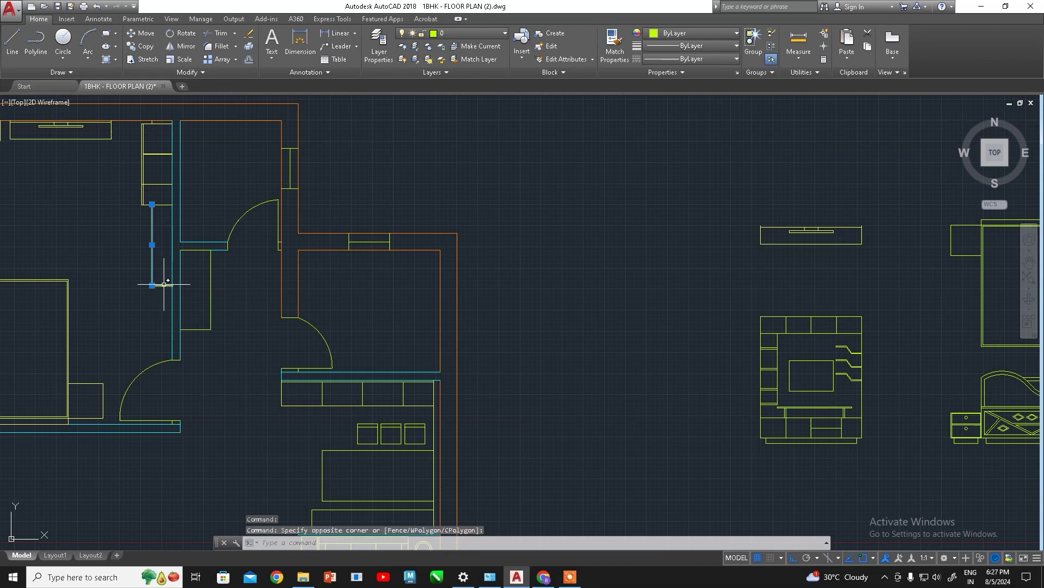
{"action": "left_click", "coordinate": [164, 284]}
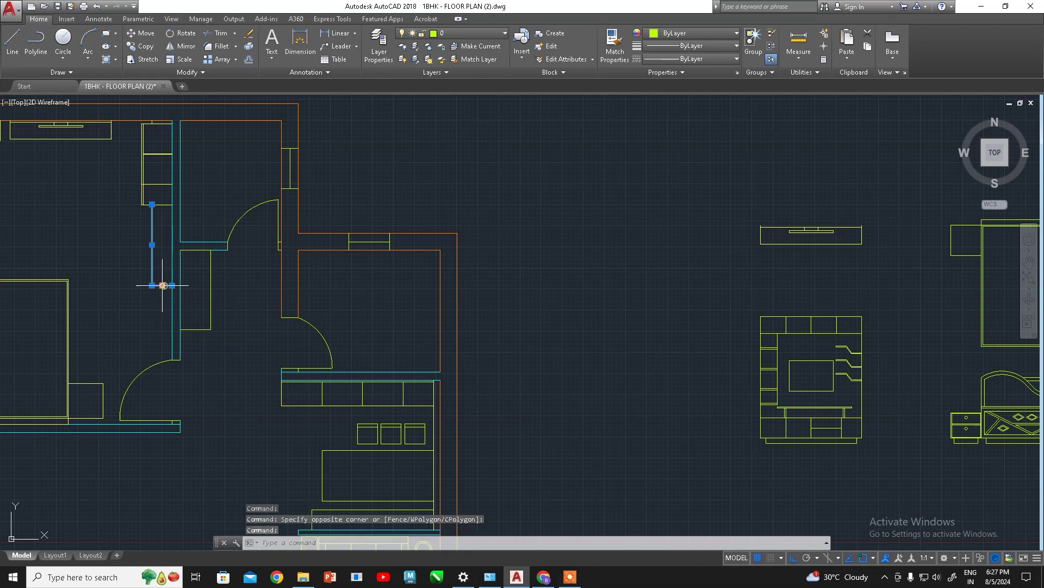
{"action": "left_click", "coordinate": [145, 47]}
{"action": "left_click", "coordinate": [172, 285]}
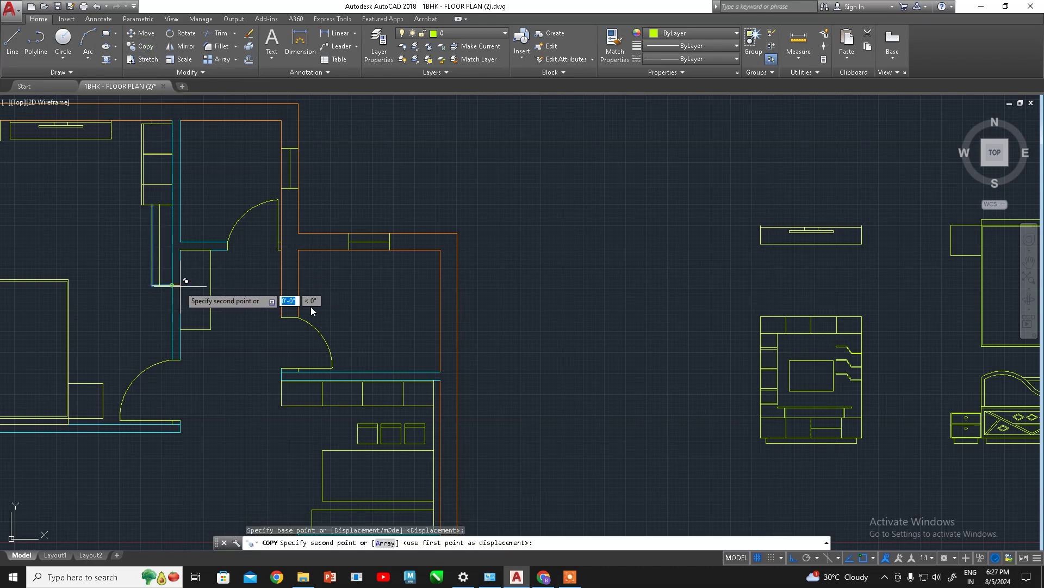
{"action": "middle_click_drag", "start_coordinate": [688, 306], "coordinate": [410, 298]}
{"action": "middle_click_drag", "start_coordinate": [497, 298], "coordinate": [361, 296]}
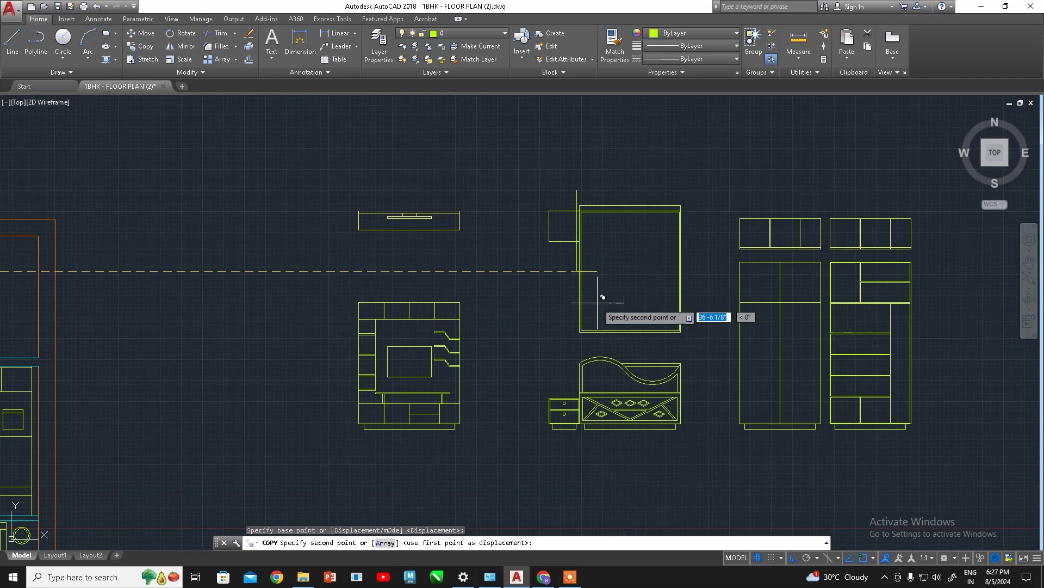
{"action": "middle_click_drag", "start_coordinate": [849, 304], "coordinate": [274, 302]}
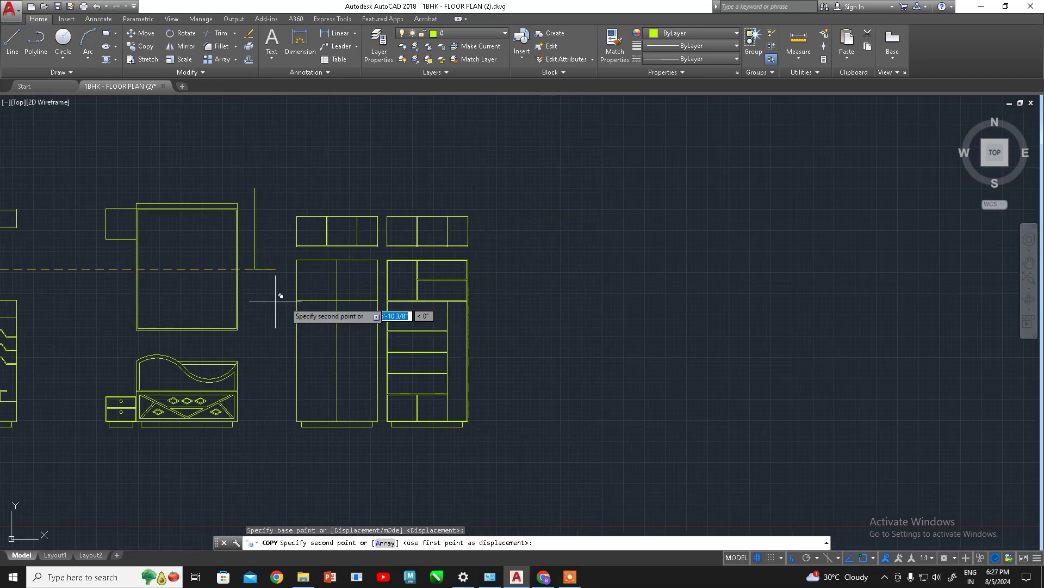
{"action": "left_click", "coordinate": [523, 283]}
{"action": "scroll", "coordinate": [531, 286], "scroll_direction": "up", "scroll_amount": 4}
{"action": "middle_click_drag", "start_coordinate": [326, 304], "coordinate": [527, 355]}
{"action": "key", "text": "Escape"}
Select the copied L shape and try a rotation, then cancel it
{"action": "middle_click_drag", "start_coordinate": [517, 298], "coordinate": [518, 420]}
{"action": "left_click", "coordinate": [573, 436]}
{"action": "left_click", "coordinate": [424, 176]}
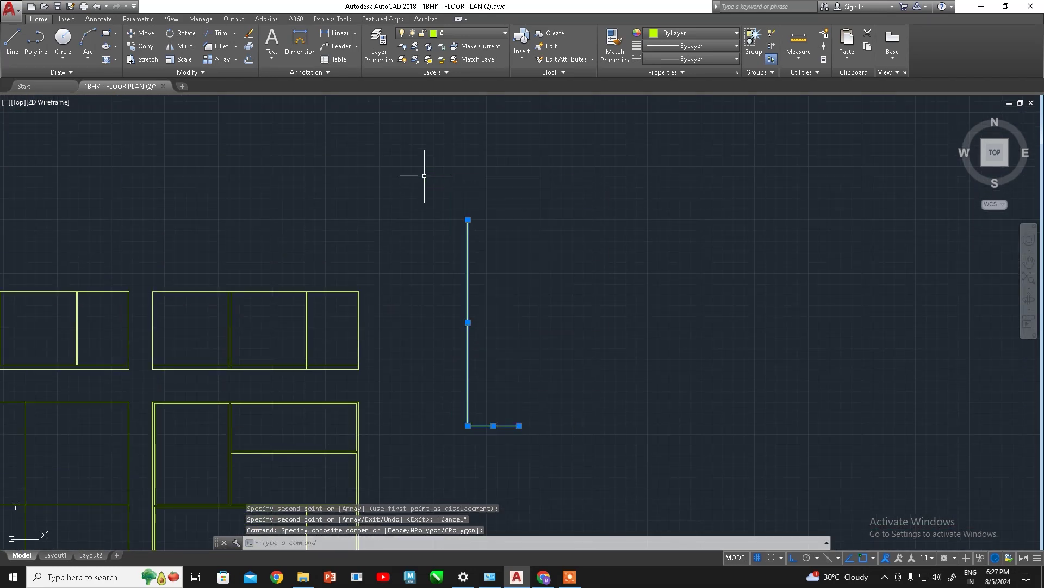
{"action": "left_click", "coordinate": [184, 34]}
{"action": "left_click", "coordinate": [468, 426]}
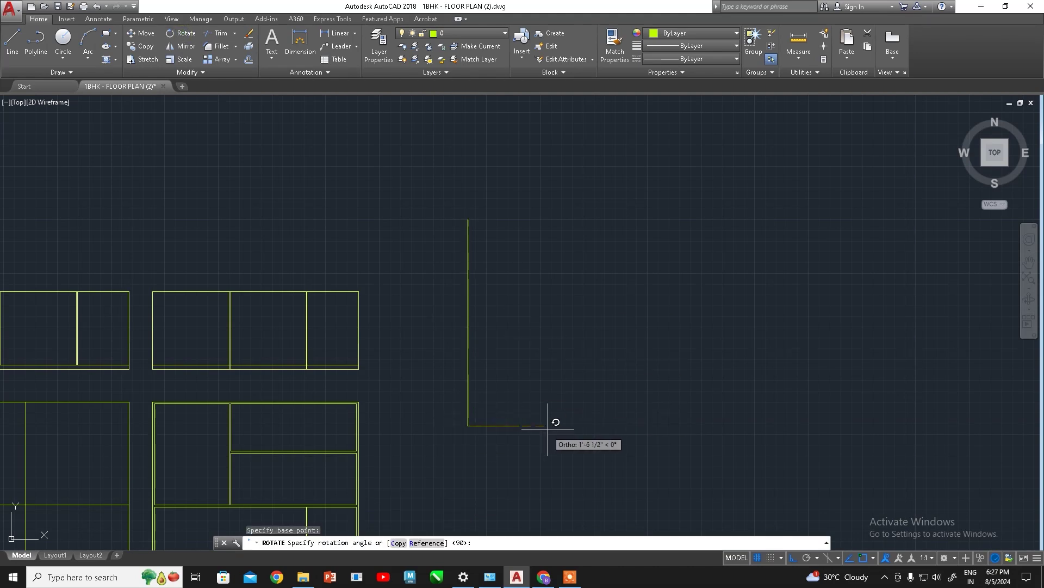
{"action": "key", "text": "Escape"}
Move the L shape to a new spot beside the elevations and reselect it
{"action": "left_click", "coordinate": [518, 329]}
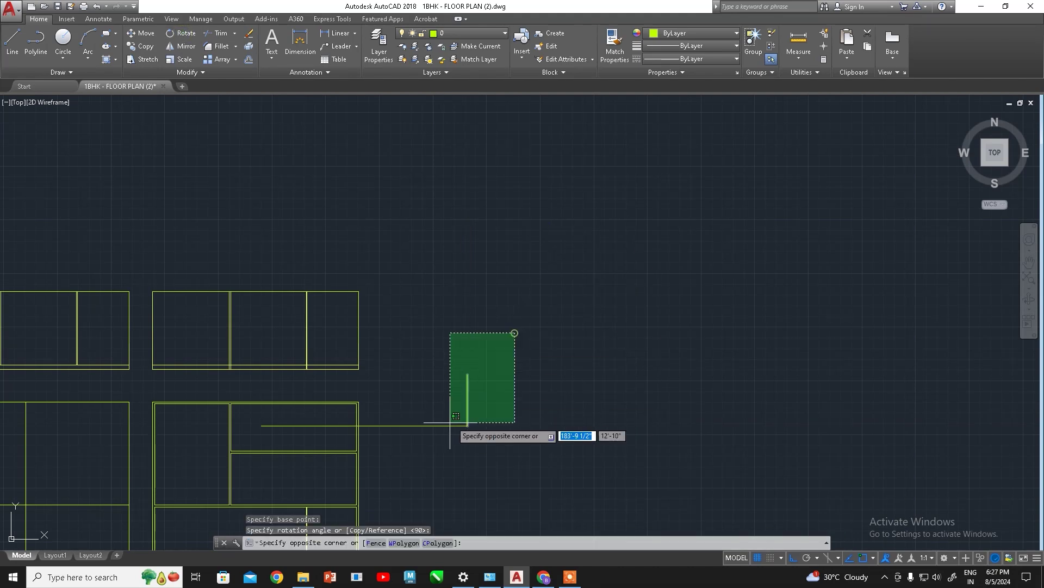
{"action": "left_click", "coordinate": [422, 439]}
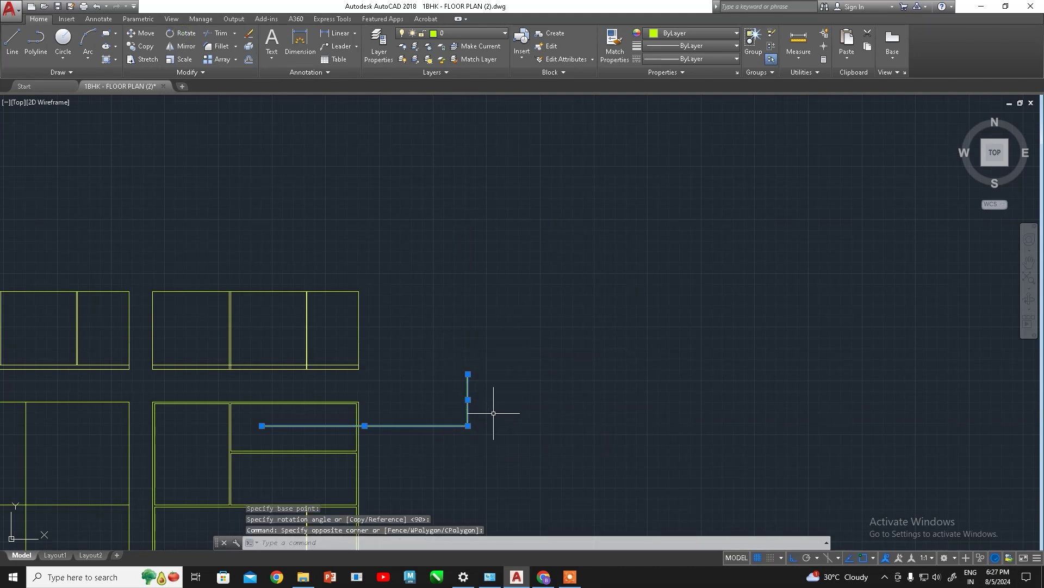
{"action": "type", "text": "m"}
{"action": "key", "text": "Return"}
{"action": "left_click", "coordinate": [468, 425]}
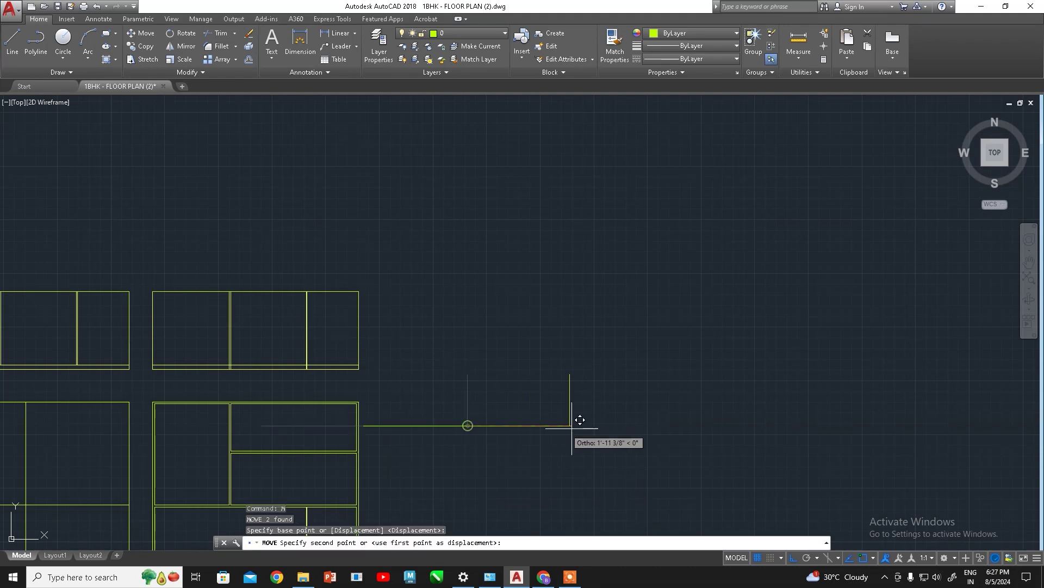
{"action": "left_click", "coordinate": [616, 422]}
{"action": "middle_click_drag", "start_coordinate": [617, 423], "coordinate": [604, 295]}
{"action": "left_click", "coordinate": [647, 220]}
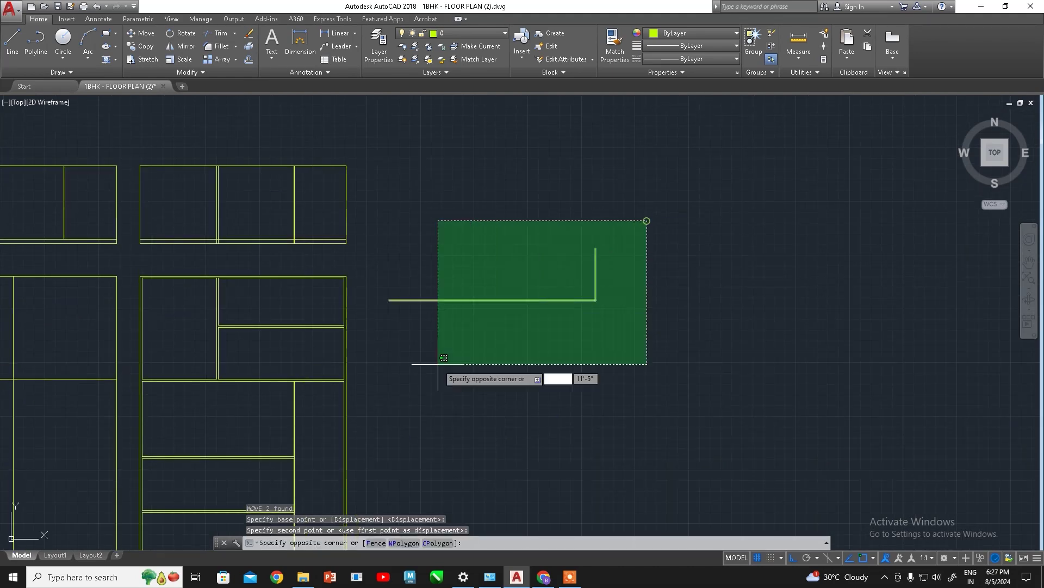
{"action": "left_click", "coordinate": [382, 356]}
Move the L shape up level with the wardrobes' upper cupboards
{"action": "type", "text": "m"}
{"action": "key", "text": "Return"}
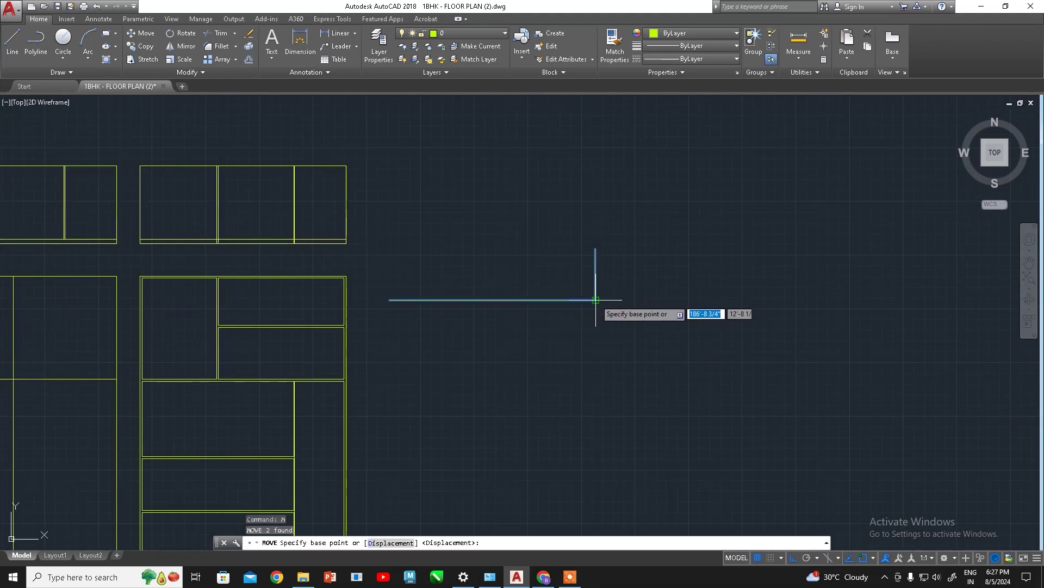
{"action": "left_click", "coordinate": [595, 300]}
{"action": "left_click", "coordinate": [594, 243]}
{"action": "scroll", "coordinate": [497, 325], "scroll_direction": "down", "scroll_amount": 2}
{"action": "scroll", "coordinate": [468, 282], "scroll_direction": "down", "scroll_amount": 2}
{"action": "scroll", "coordinate": [425, 326], "scroll_direction": "up", "scroll_amount": 2}
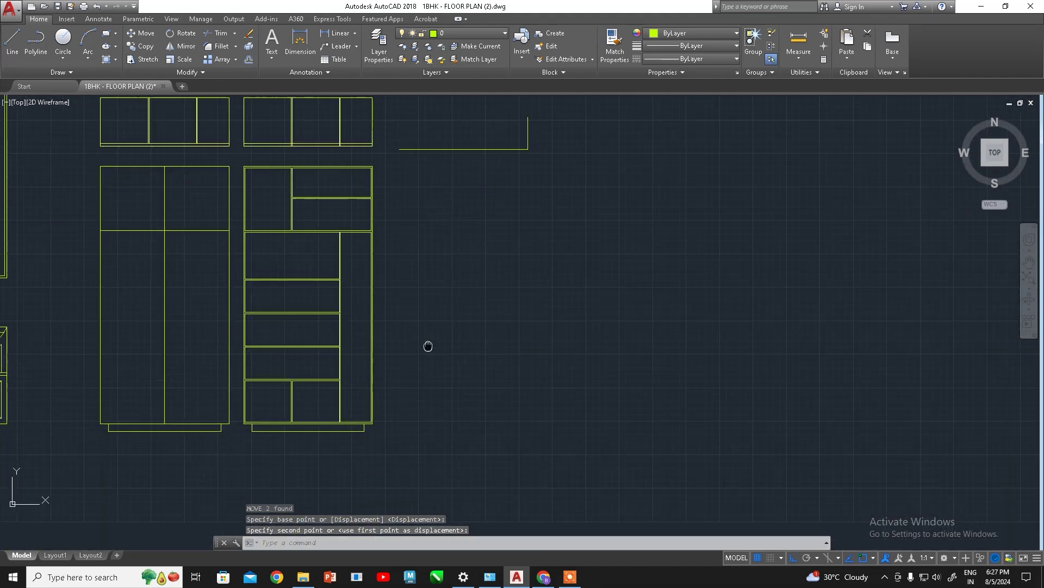
{"action": "middle_click_drag", "start_coordinate": [428, 346], "coordinate": [432, 332]}
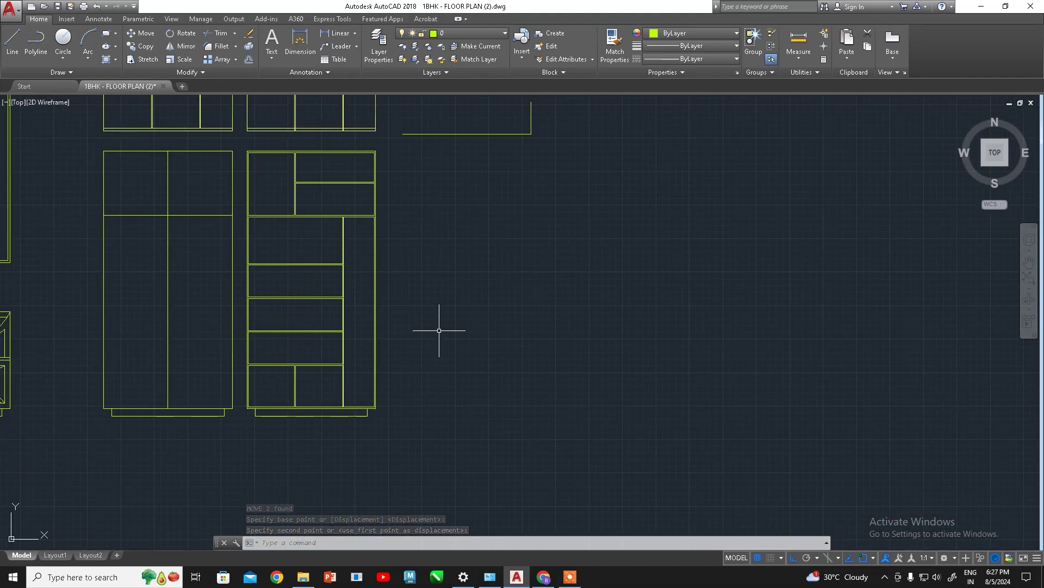
{"action": "key", "text": "Escape"}
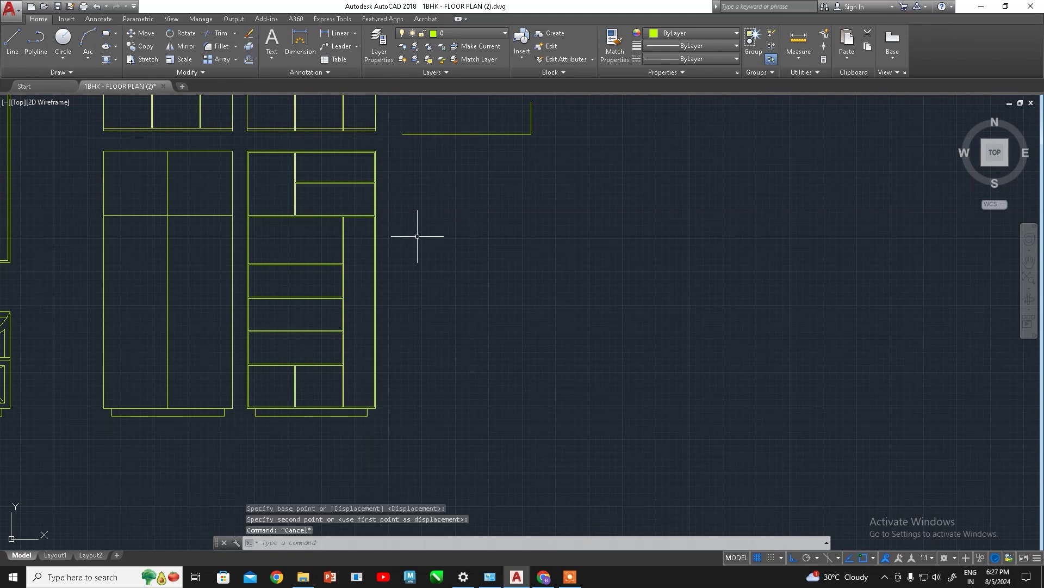
Draw the new cabinet's left side, bottom edge and right side down to plinth level
{"action": "type", "text": "l"}
{"action": "key", "text": "Return"}
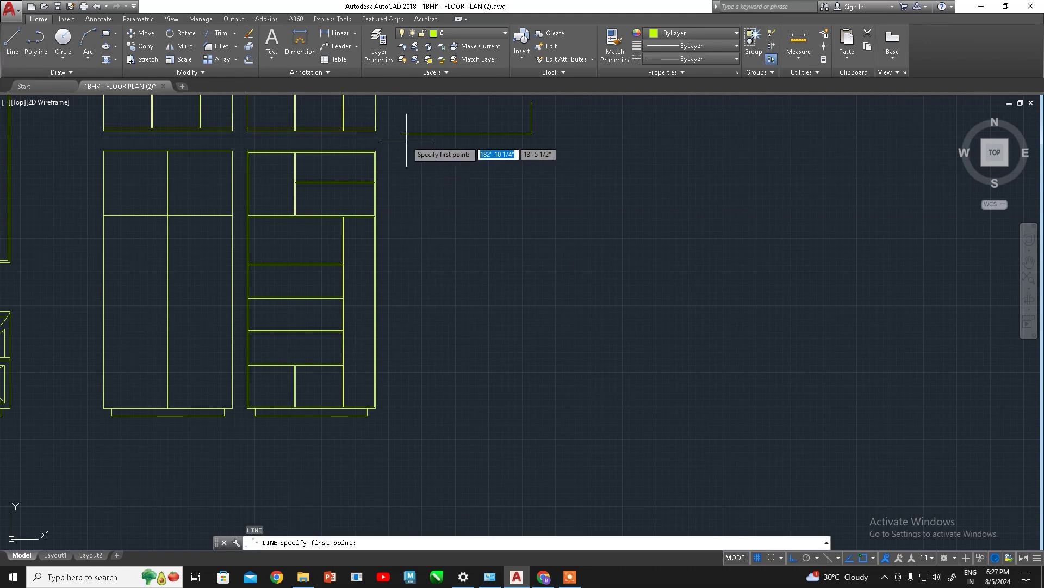
{"action": "left_click", "coordinate": [402, 134]}
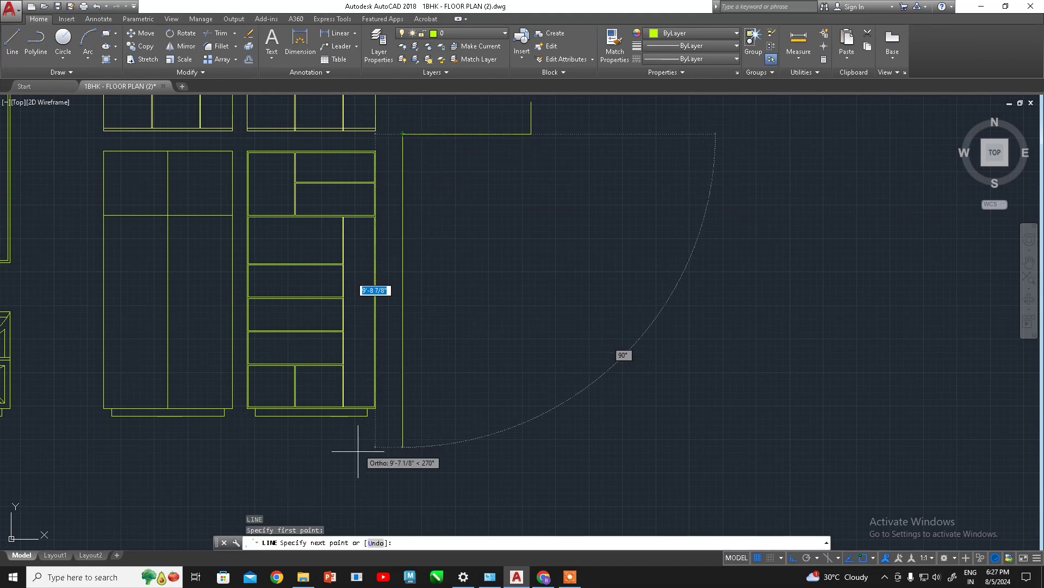
{"action": "left_click", "coordinate": [402, 417]}
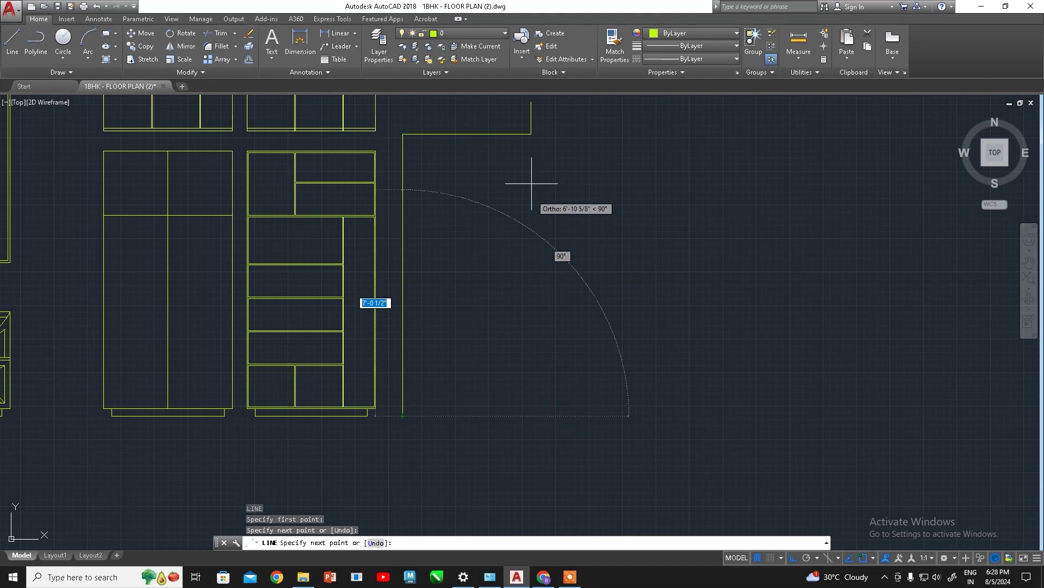
{"action": "left_click", "coordinate": [531, 417]}
{"action": "left_click", "coordinate": [530, 134]}
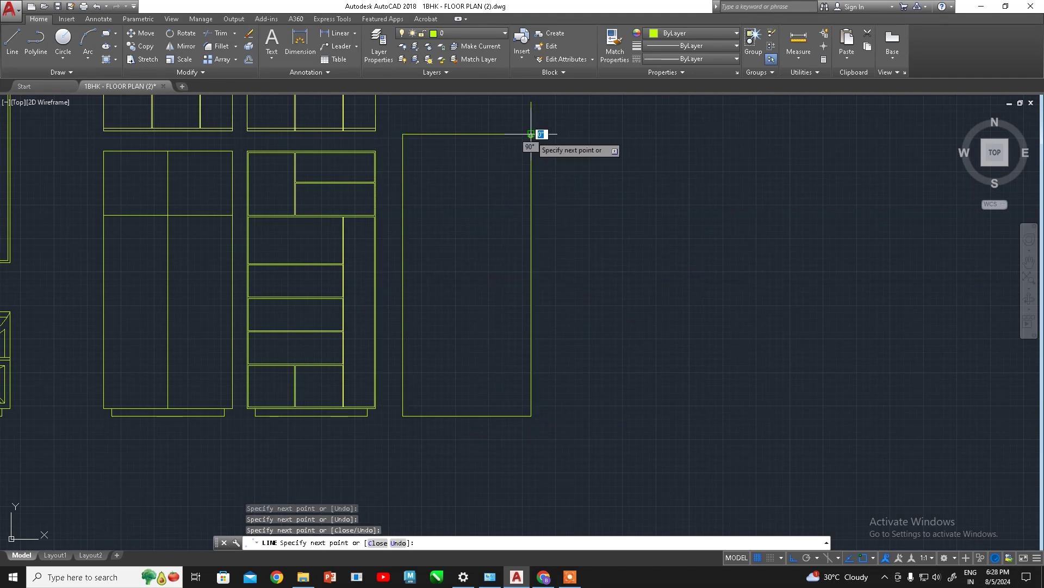
{"action": "key", "text": "Escape"}
{"action": "scroll", "coordinate": [443, 334], "scroll_direction": "up", "scroll_amount": 1}
{"action": "scroll", "coordinate": [443, 331], "scroll_direction": "up", "scroll_amount": 2}
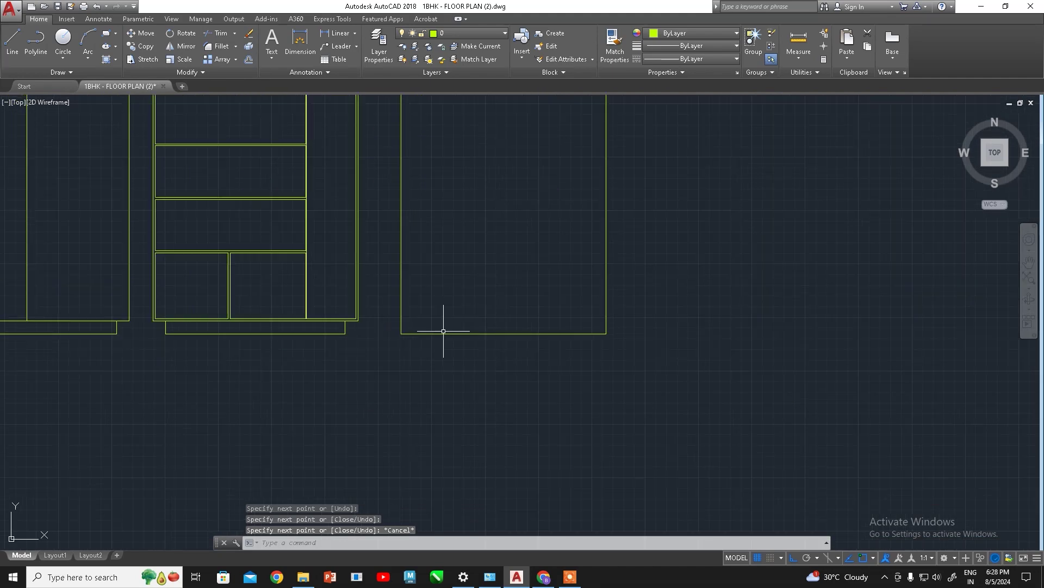
Offset the cabinet's bottom edge by 3 to form the plinth line
{"action": "type", "text": "o"}
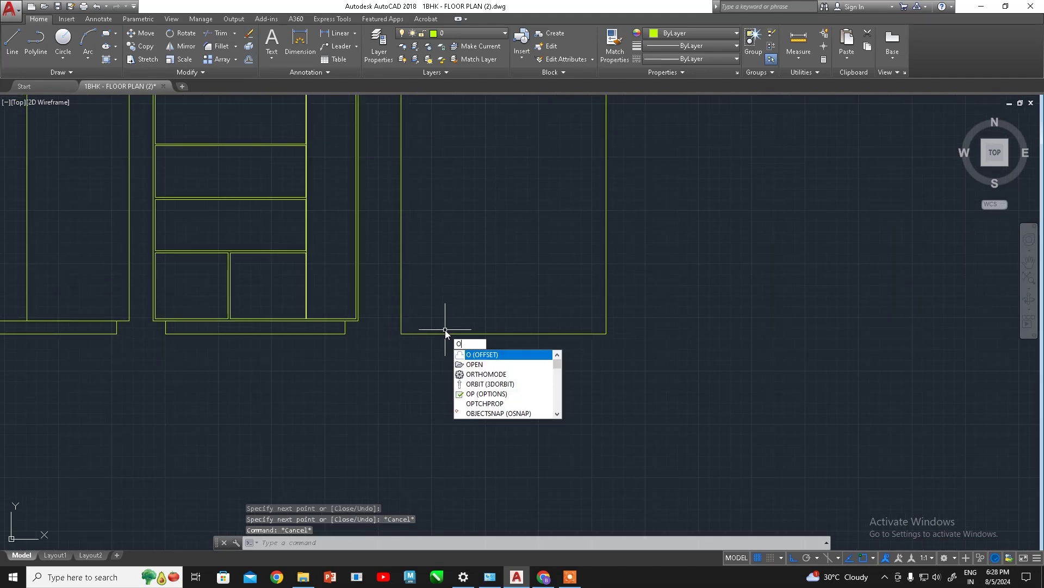
{"action": "key", "text": "Return"}
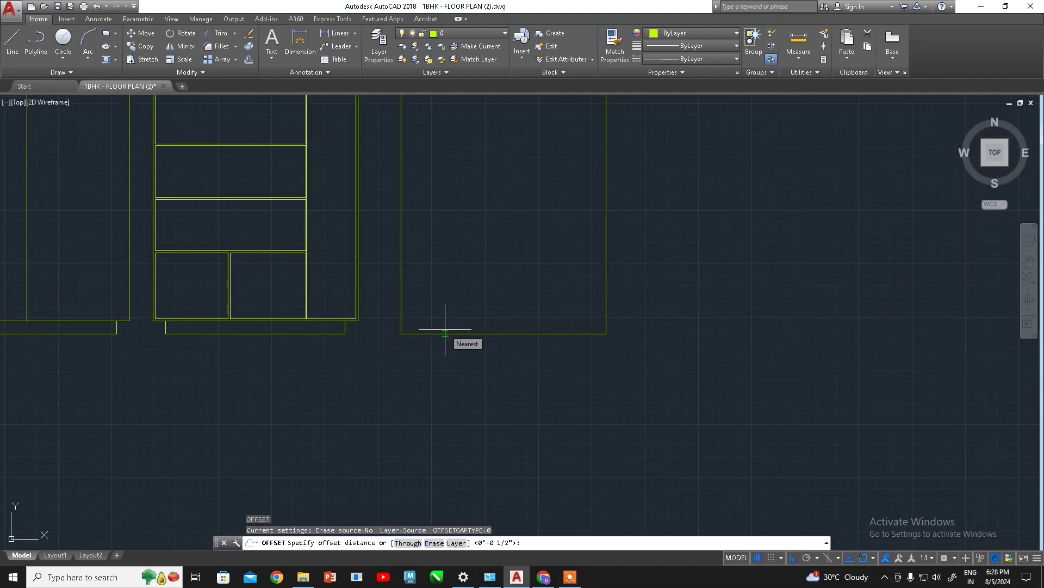
{"action": "type", "text": "3"}
{"action": "key", "text": "Return"}
{"action": "left_click", "coordinate": [455, 332]}
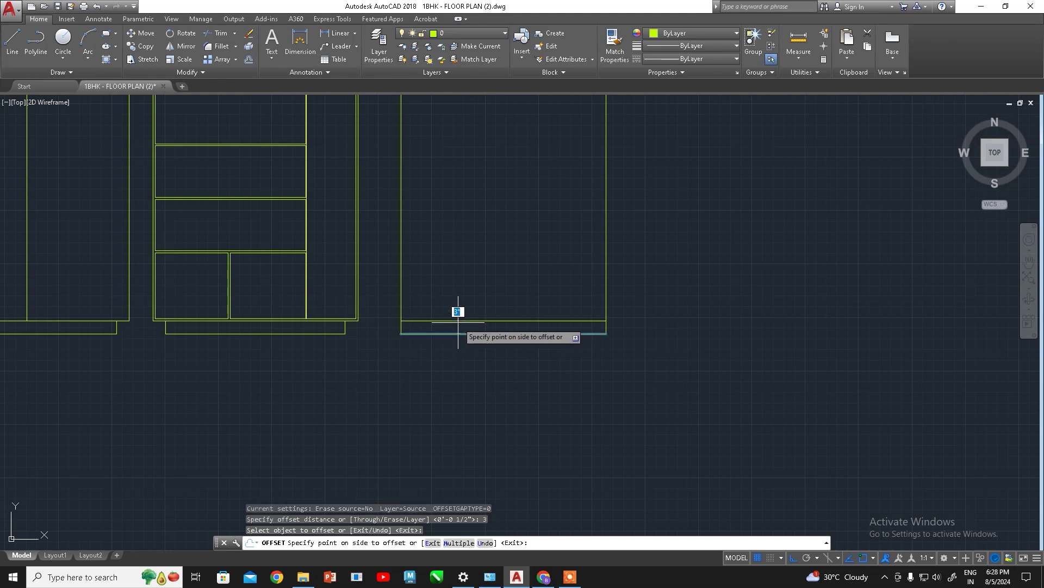
{"action": "scroll", "coordinate": [443, 335], "scroll_direction": "up", "scroll_amount": 1}
{"action": "scroll", "coordinate": [436, 335], "scroll_direction": "up", "scroll_amount": 1}
{"action": "scroll", "coordinate": [435, 304], "scroll_direction": "down", "scroll_amount": 3}
{"action": "scroll", "coordinate": [532, 312], "scroll_direction": "down", "scroll_amount": 2}
{"action": "middle_click_drag", "start_coordinate": [531, 313], "coordinate": [494, 361]}
{"action": "scroll", "coordinate": [461, 328], "scroll_direction": "up", "scroll_amount": 3}
{"action": "scroll", "coordinate": [461, 328], "scroll_direction": "down", "scroll_amount": 1}
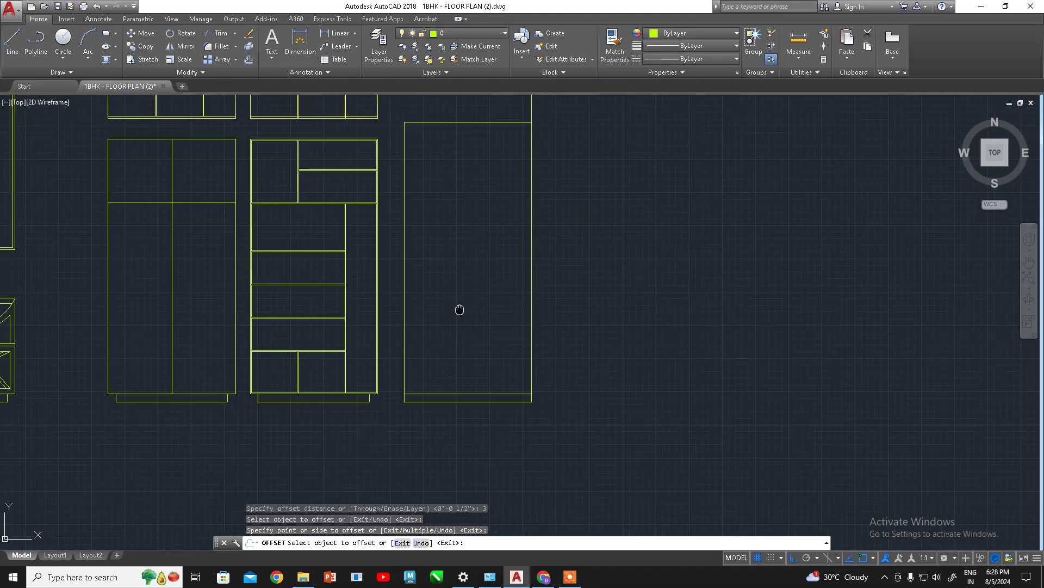
{"action": "scroll", "coordinate": [462, 310], "scroll_direction": "down", "scroll_amount": 1}
{"action": "key", "text": "Escape"}
Offset the cabinet's bottom line 48 upward to create the mid-height division
{"action": "key", "text": "Return"}
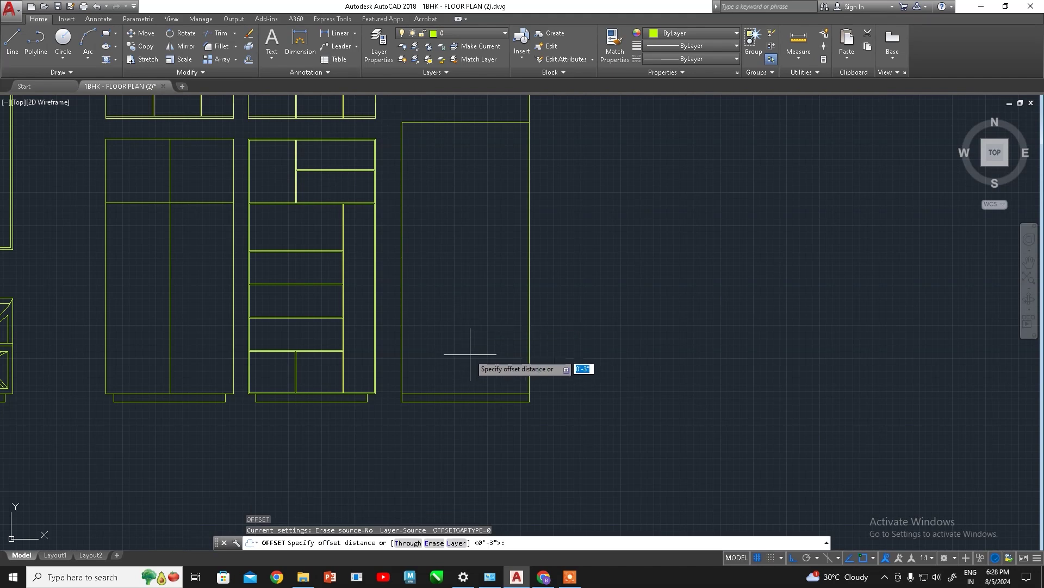
{"action": "key", "text": "Return"}
{"action": "left_click", "coordinate": [440, 394]}
{"action": "left_click", "coordinate": [448, 337]}
{"action": "key", "text": "Escape"}
{"action": "middle_click_drag", "start_coordinate": [568, 283], "coordinate": [572, 338]}
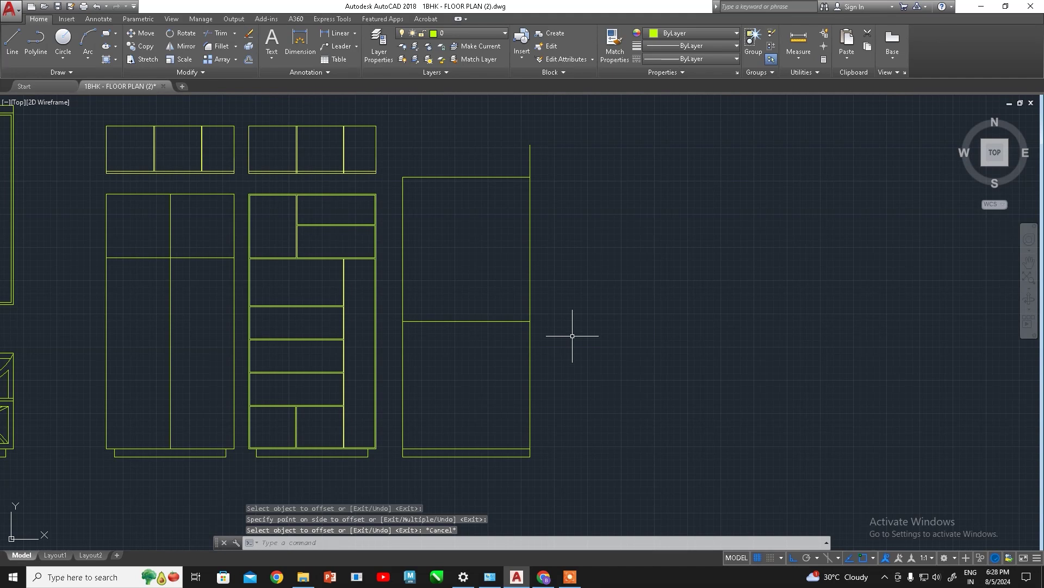
{"action": "type", "text": "TR"}
{"action": "key", "text": "Return"}
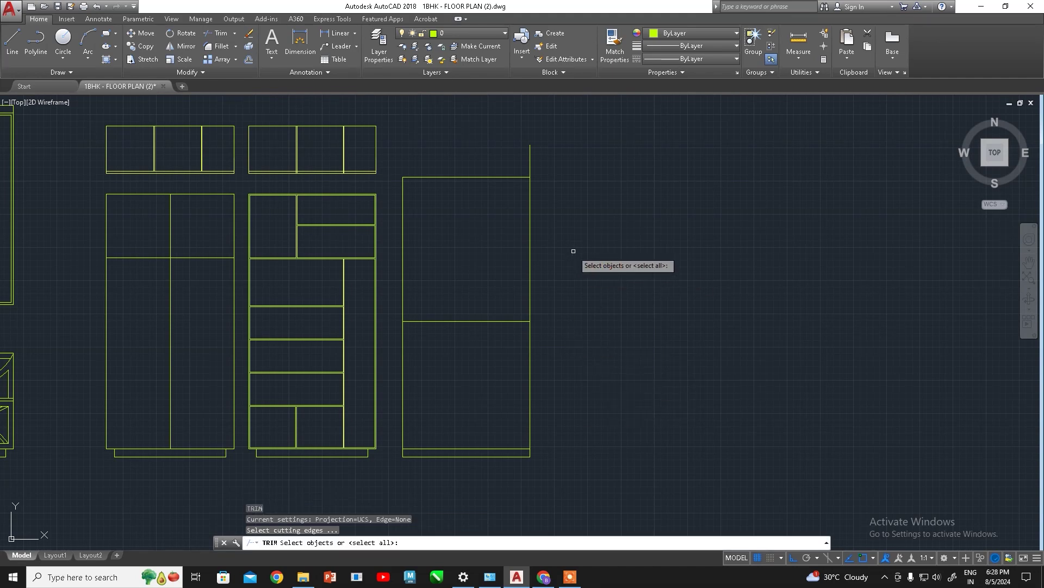
Trim the cabinet's side walls above the mid line using a crossing window
{"action": "key", "text": "Escape"}
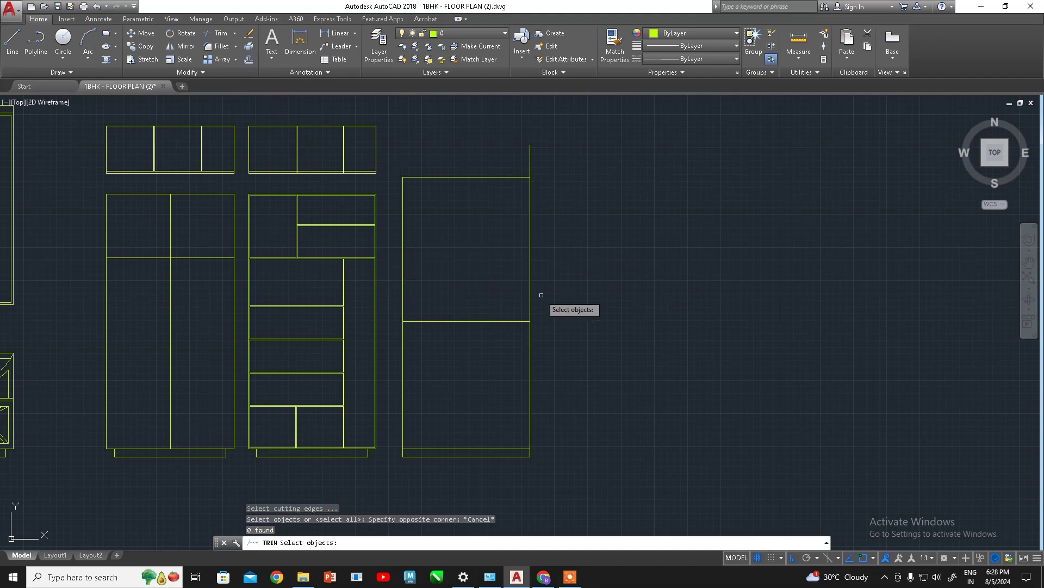
{"action": "type", "text": "tr"}
{"action": "key", "text": "Return"}
{"action": "key", "text": "Return"}
{"action": "left_click", "coordinate": [564, 247]}
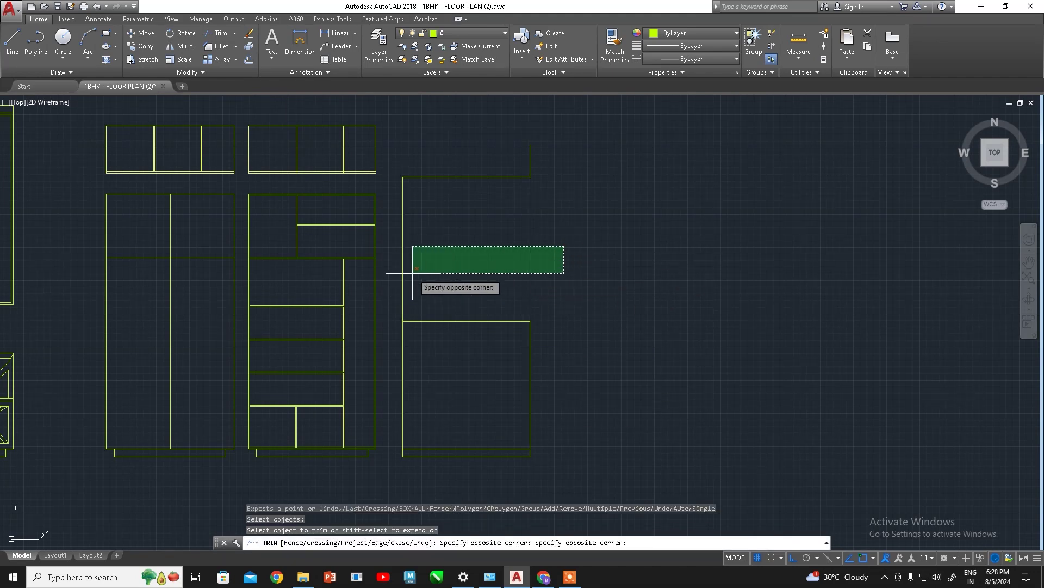
{"action": "left_click", "coordinate": [400, 273]}
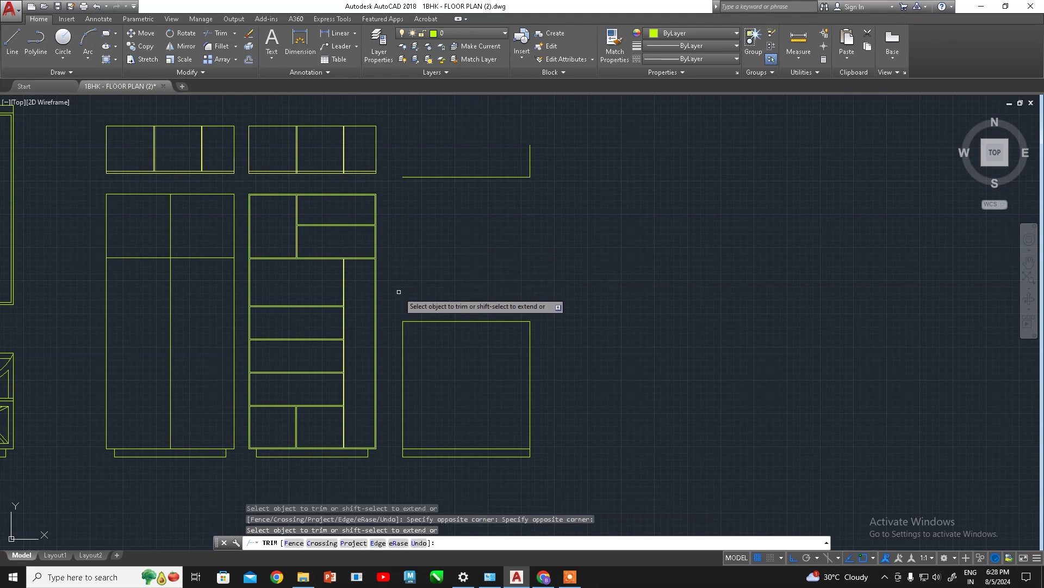
{"action": "mouse_move", "coordinate": [450, 416]}
{"action": "middle_mouse_down"}
{"action": "mouse_move", "coordinate": [434, 284]}
{"action": "mouse_move", "coordinate": [408, 306]}
{"action": "middle_mouse_up"}
{"action": "scroll", "coordinate": [405, 318], "scroll_direction": "up", "scroll_amount": 2}
{"action": "scroll", "coordinate": [407, 298], "scroll_direction": "down", "scroll_amount": 2}
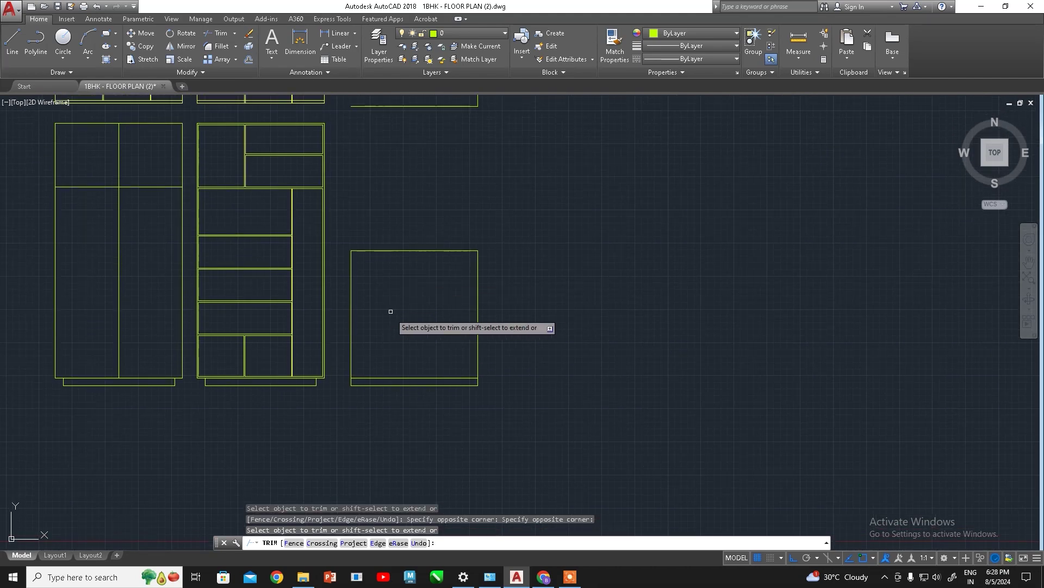
{"action": "key", "text": "Escape"}
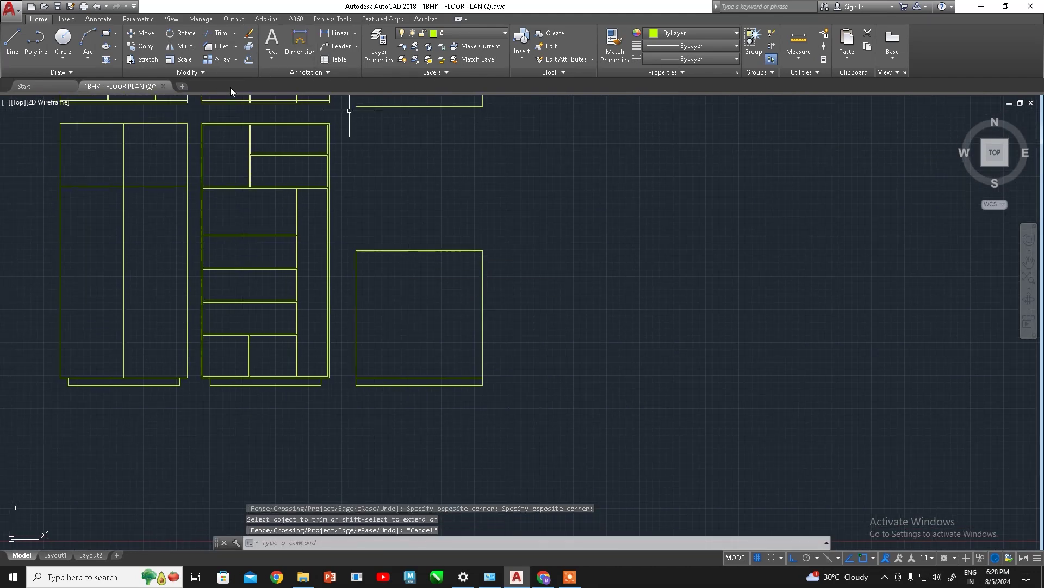
{"action": "left_click", "coordinate": [12, 42]}
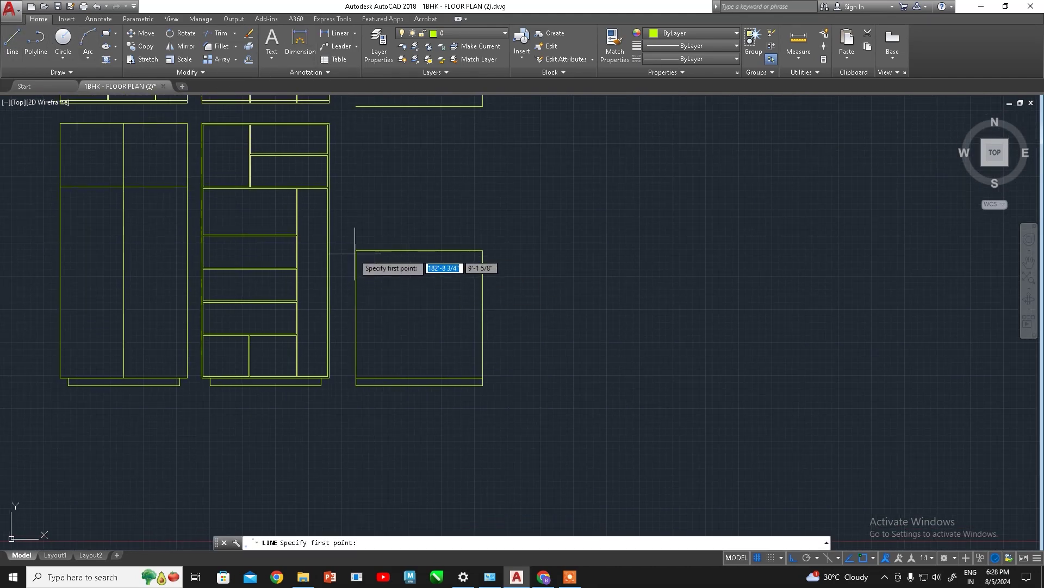
Draw a line from the cabinet's top-left corner 12 down and across, deleting the vertical stub
{"action": "left_click", "coordinate": [356, 250]}
{"action": "key", "text": "Return"}
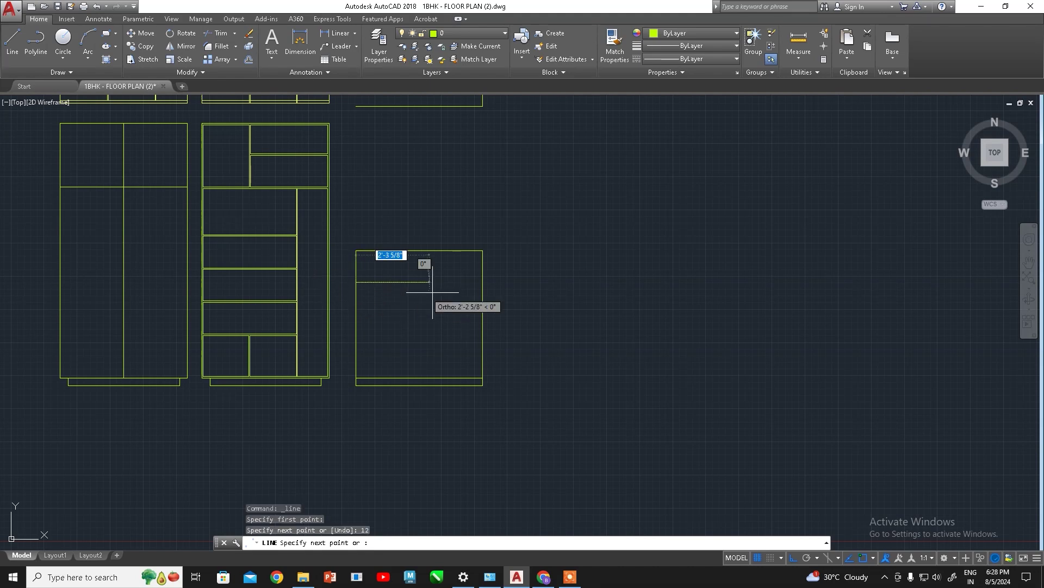
{"action": "left_click", "coordinate": [483, 282]}
{"action": "key", "text": "Escape"}
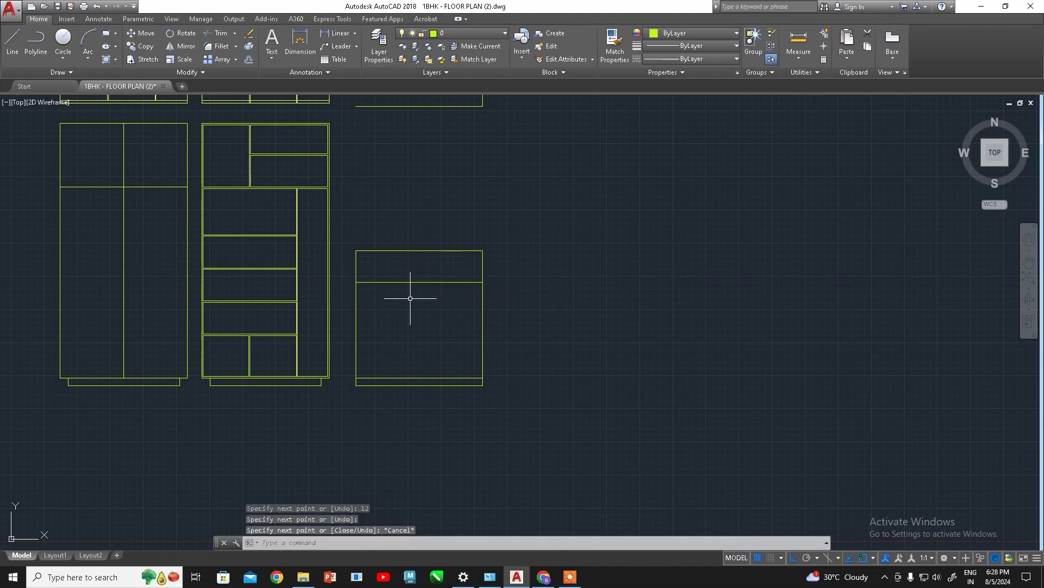
{"action": "middle_click_drag", "start_coordinate": [395, 309], "coordinate": [434, 287]}
{"action": "left_click", "coordinate": [396, 244]}
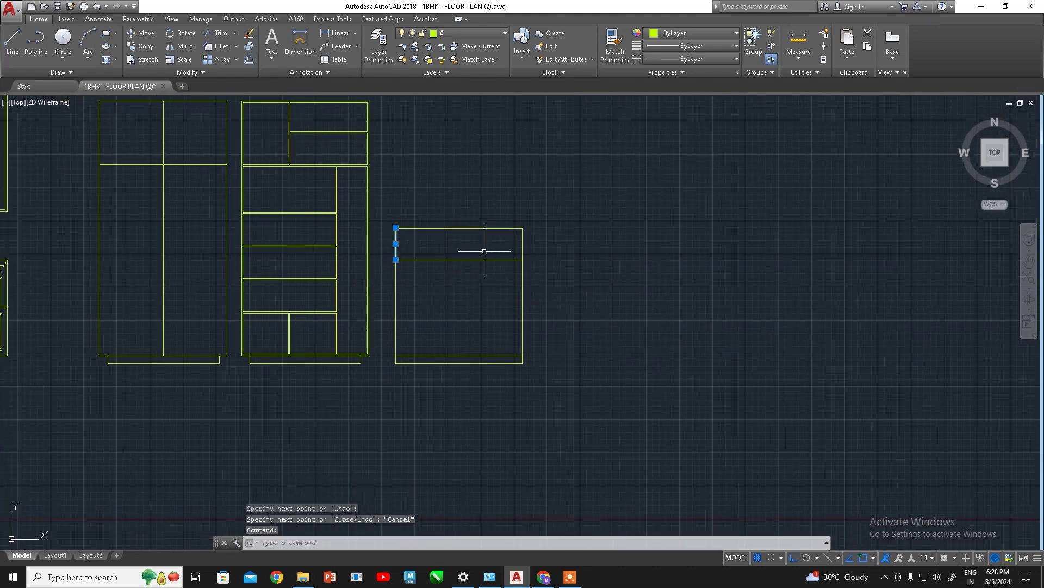
{"action": "key", "text": "Delete"}
{"action": "key", "text": "Escape"}
Offset the new horizontal line 15 downward, undoing the extra third copy
{"action": "key", "text": "Return"}
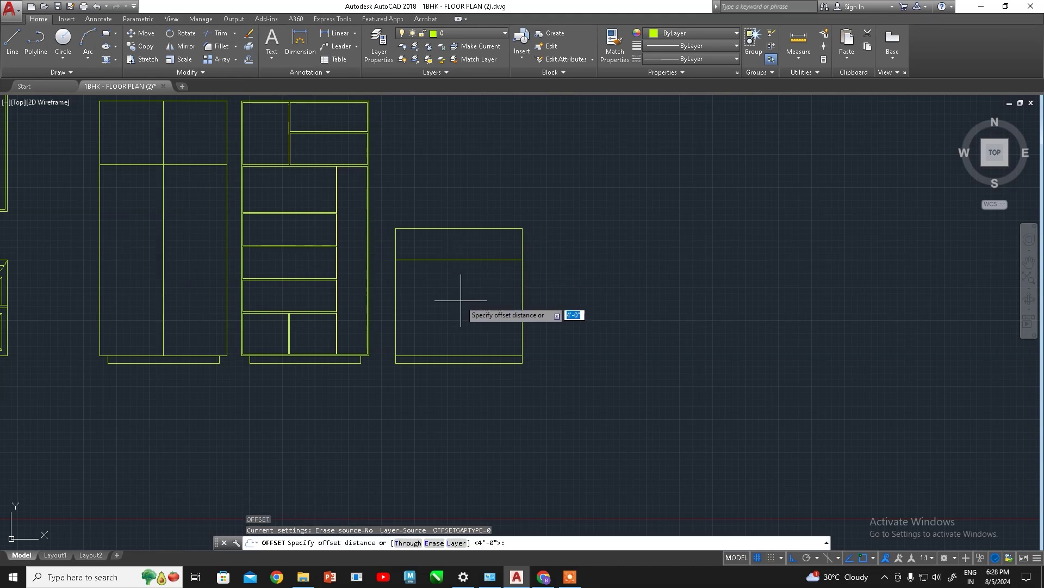
{"action": "key", "text": "Return"}
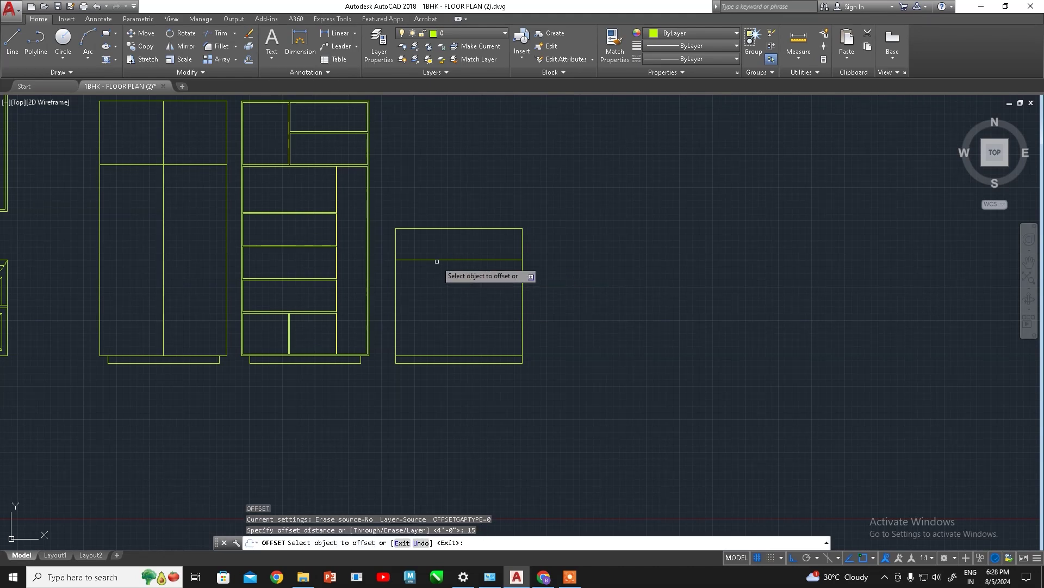
{"action": "left_click", "coordinate": [443, 260]}
{"action": "left_click", "coordinate": [442, 307]}
{"action": "scroll", "coordinate": [453, 326], "scroll_direction": "up", "scroll_amount": 2}
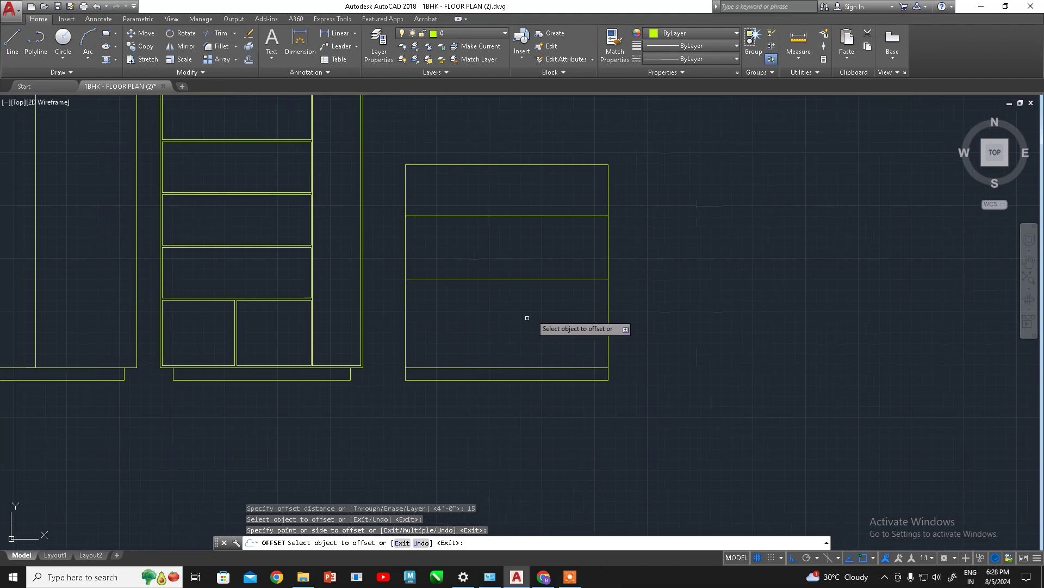
{"action": "left_click", "coordinate": [458, 267]}
{"action": "left_click", "coordinate": [458, 305]}
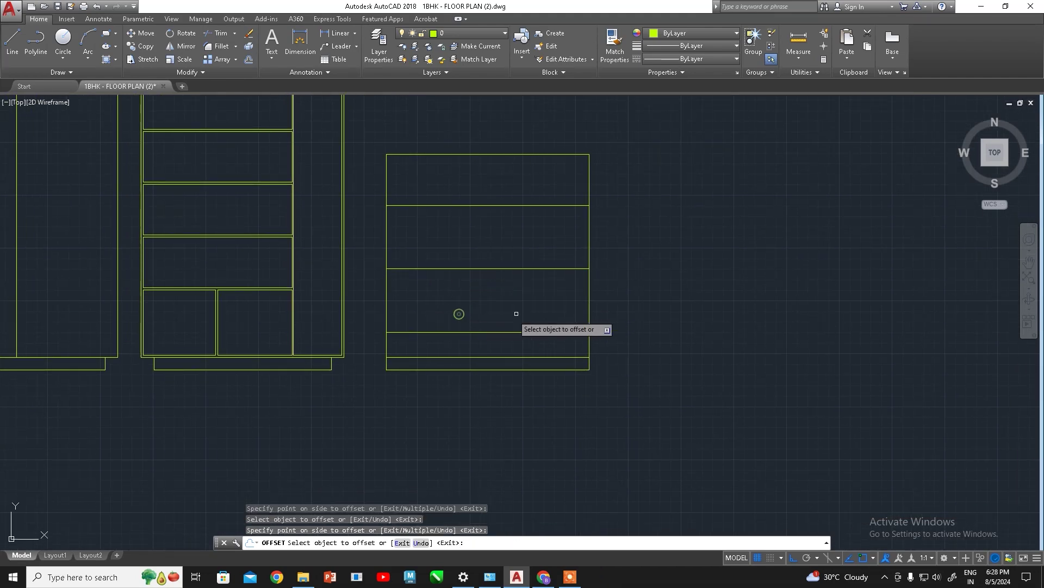
{"action": "middle_click_drag", "start_coordinate": [460, 310], "coordinate": [461, 282]}
{"action": "key", "text": "ctrl+z"}
Pan the view over to the tall shelf unit and exit Offset
{"action": "scroll", "coordinate": [500, 277], "scroll_direction": "down", "scroll_amount": 2}
{"action": "scroll", "coordinate": [416, 292], "scroll_direction": "up", "scroll_amount": 2}
{"action": "middle_click_drag", "start_coordinate": [415, 291], "coordinate": [398, 291]}
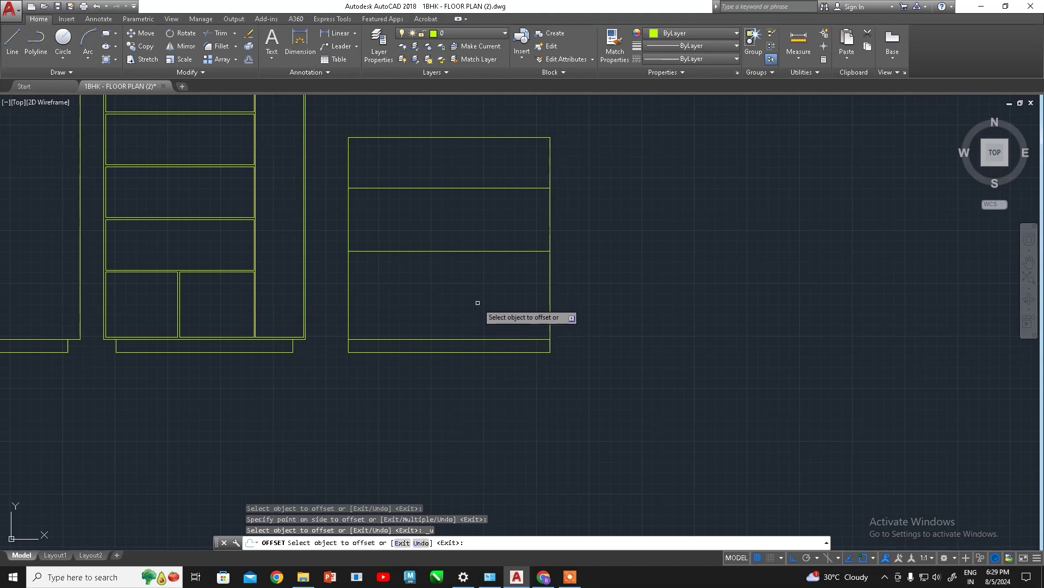
{"action": "mouse_move", "coordinate": [442, 180]}
{"action": "middle_mouse_down"}
{"action": "mouse_move", "coordinate": [403, 242]}
{"action": "mouse_move", "coordinate": [573, 212]}
{"action": "middle_mouse_up"}
{"action": "scroll", "coordinate": [327, 266], "scroll_direction": "up", "scroll_amount": 2}
{"action": "scroll", "coordinate": [324, 240], "scroll_direction": "down", "scroll_amount": 3}
{"action": "scroll", "coordinate": [348, 250], "scroll_direction": "up", "scroll_amount": 1}
{"action": "scroll", "coordinate": [421, 256], "scroll_direction": "up", "scroll_amount": 2}
{"action": "scroll", "coordinate": [377, 296], "scroll_direction": "down", "scroll_amount": 1}
{"action": "scroll", "coordinate": [370, 277], "scroll_direction": "down", "scroll_amount": 1}
{"action": "scroll", "coordinate": [361, 259], "scroll_direction": "up", "scroll_amount": 2}
{"action": "mouse_move", "coordinate": [362, 259]}
{"action": "middle_mouse_down"}
{"action": "mouse_move", "coordinate": [331, 246]}
{"action": "mouse_move", "coordinate": [338, 219]}
{"action": "middle_mouse_up"}
{"action": "key", "text": "Escape"}
Draw a vertical partition line across the shelf unit's middle shelf
{"action": "type", "text": "l"}
{"action": "key", "text": "Return"}
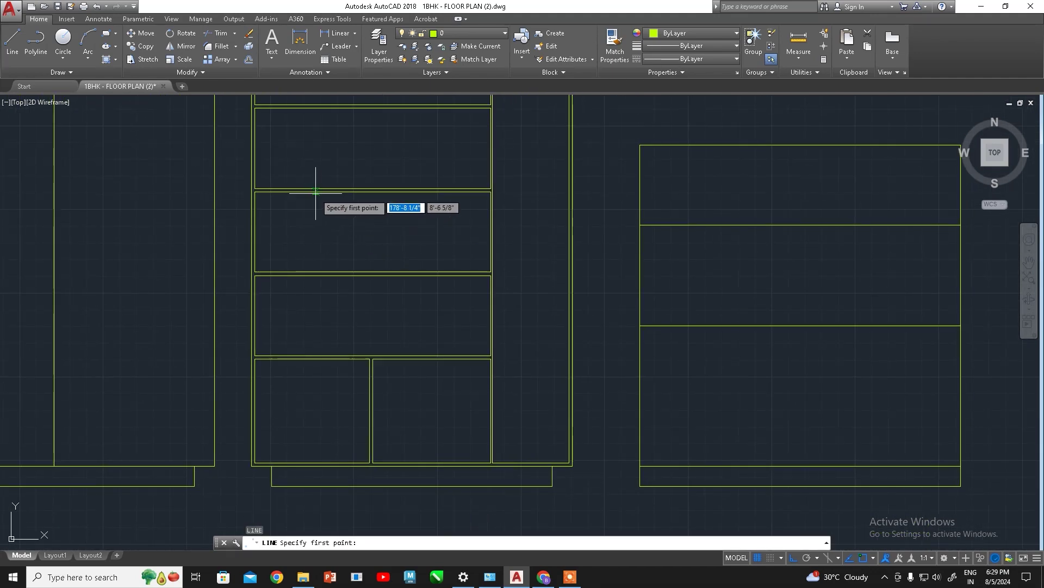
{"action": "left_click", "coordinate": [315, 192]}
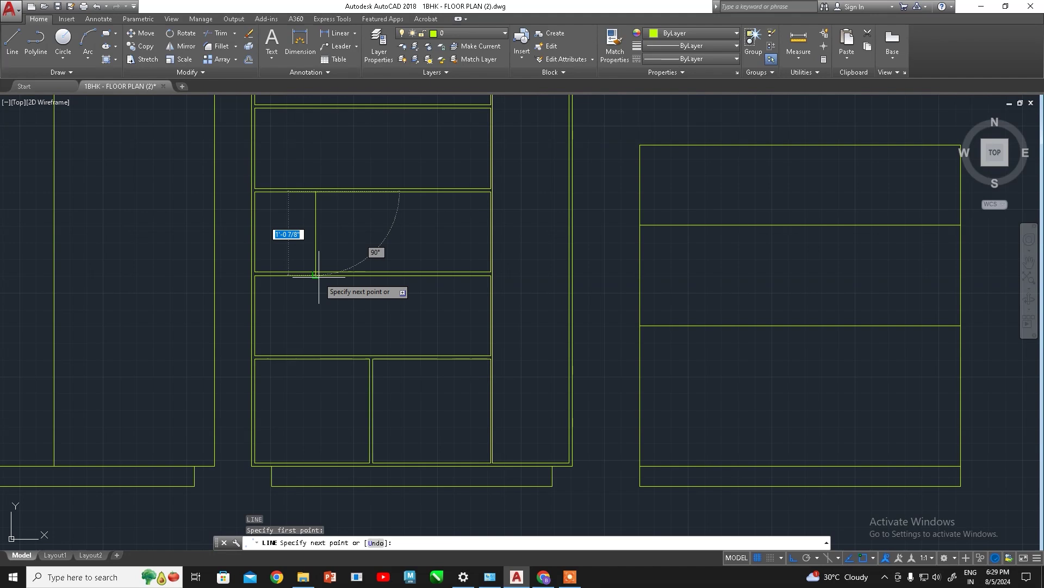
{"action": "key", "text": "Escape"}
{"action": "scroll", "coordinate": [346, 274], "scroll_direction": "up", "scroll_amount": 4}
{"action": "key", "text": "Escape"}
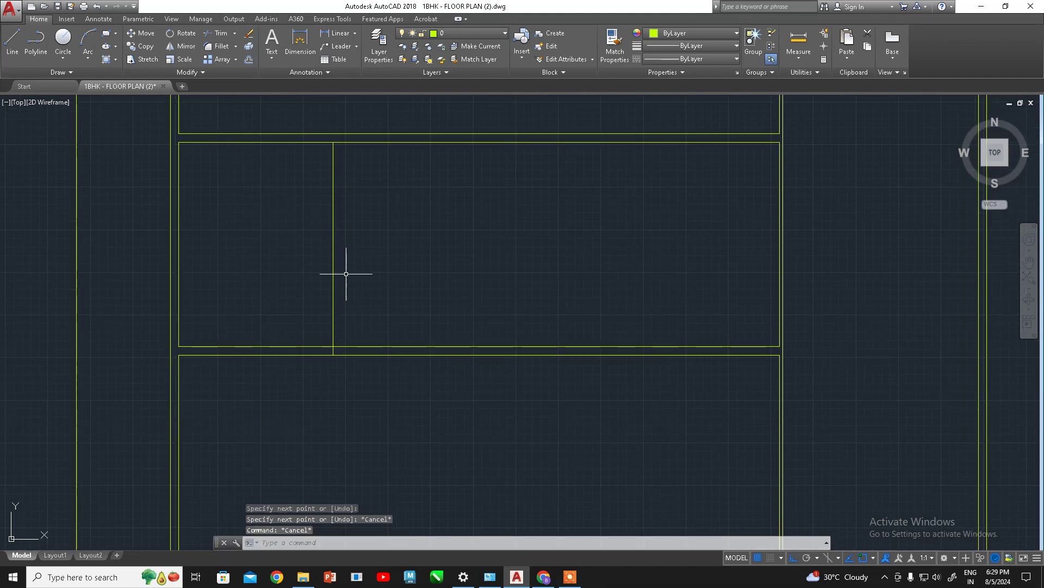
Offset the partition line 0.5 to the right, undoing an earlier too-thin copy
{"action": "type", "text": "o"}
{"action": "key", "text": "Return"}
{"action": "key", "text": "Return"}
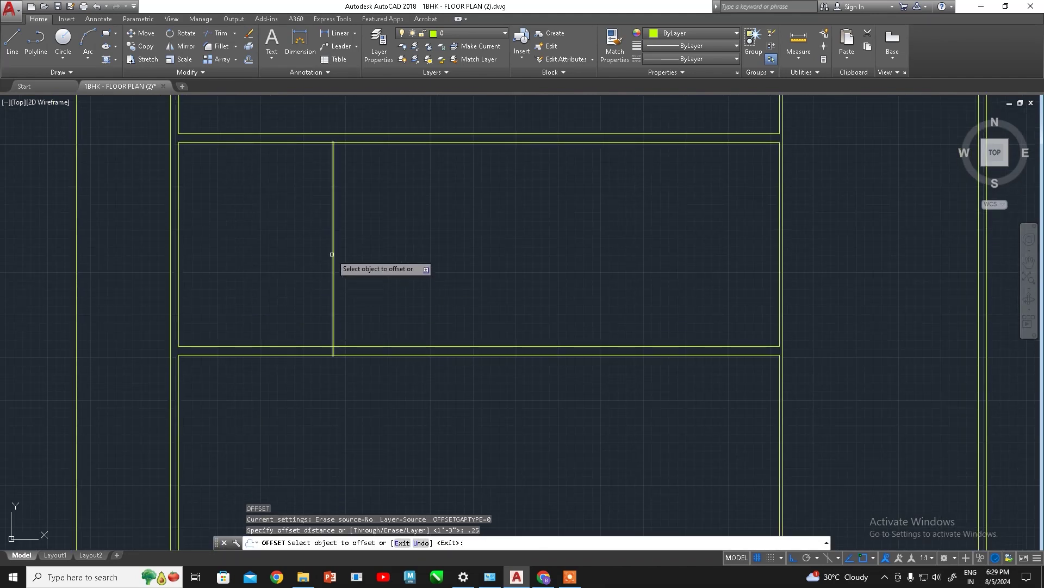
{"action": "left_click", "coordinate": [394, 253]}
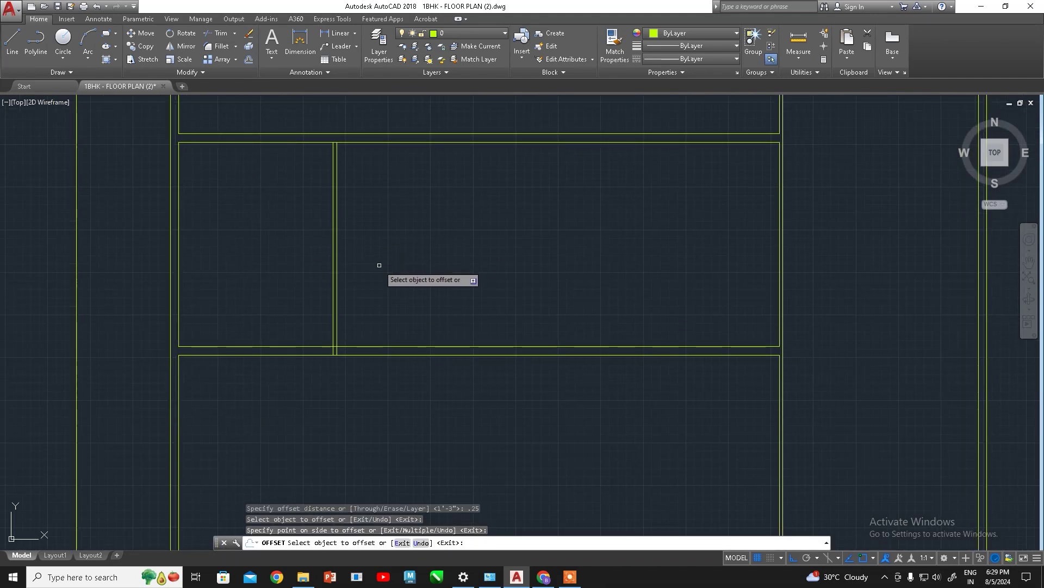
{"action": "key", "text": "Escape"}
{"action": "key", "text": "ctrl+z"}
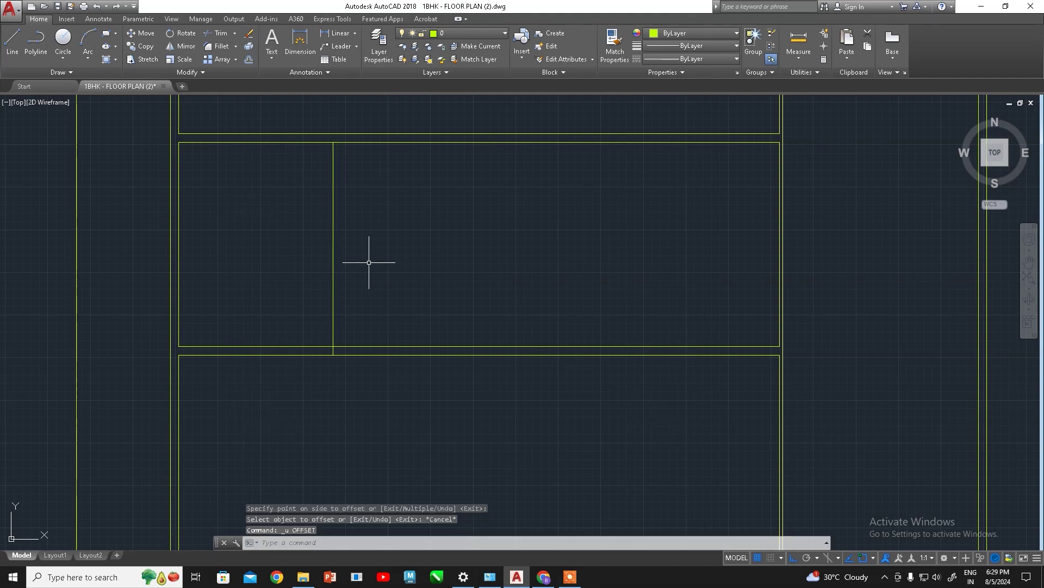
{"action": "type", "text": ".5"}
{"action": "key", "text": "Return"}
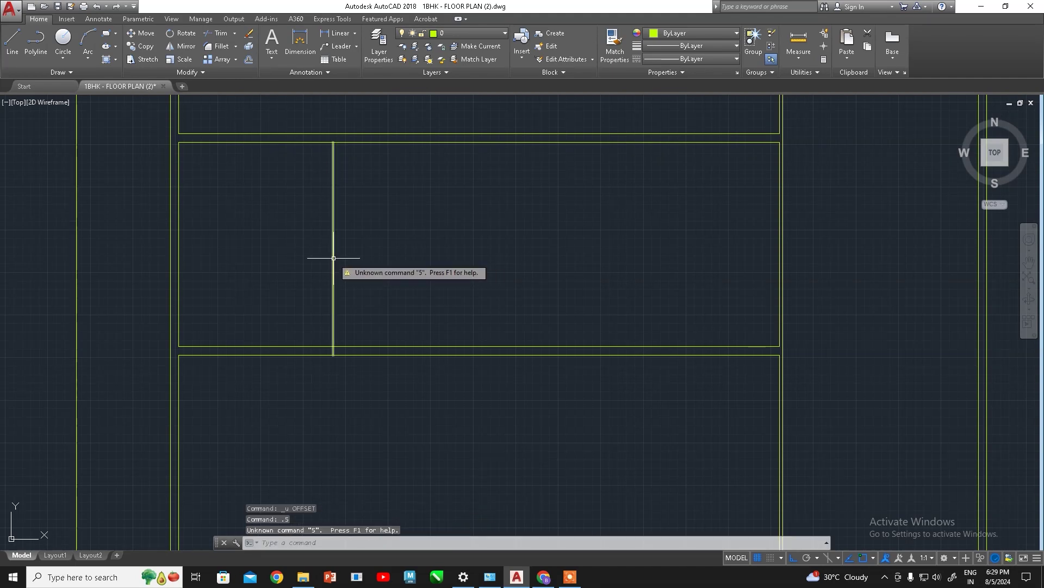
{"action": "key", "text": "Escape"}
{"action": "key", "text": "Return"}
{"action": "type", "text": ".5"}
{"action": "key", "text": "Return"}
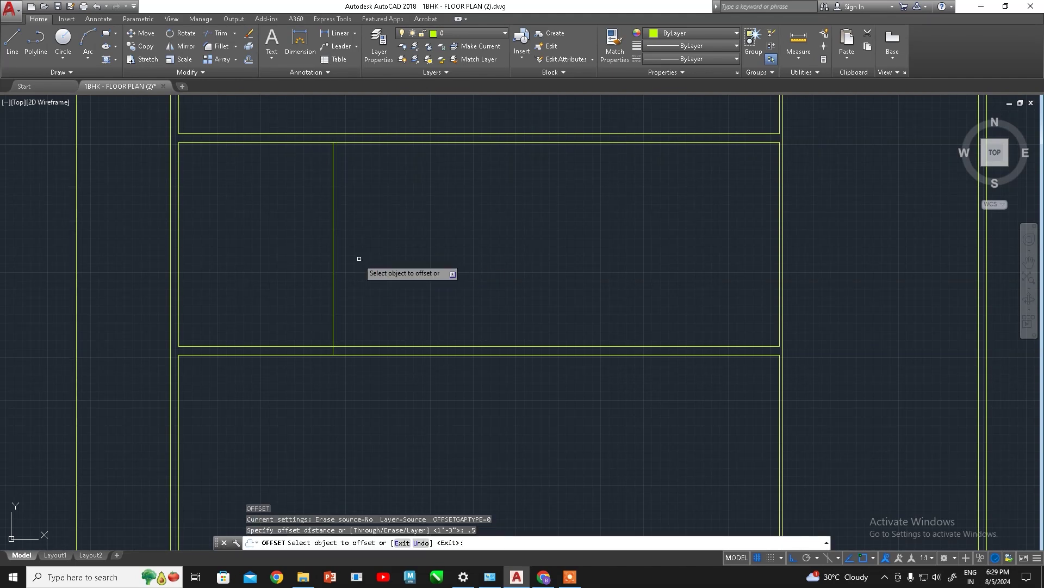
{"action": "left_click", "coordinate": [333, 255]}
{"action": "left_click", "coordinate": [363, 250]}
{"action": "key", "text": "Escape"}
Pan and zoom to bring all furniture elevations and the bed into view
{"action": "scroll", "coordinate": [364, 255], "scroll_direction": "down", "scroll_amount": 4}
{"action": "scroll", "coordinate": [364, 256], "scroll_direction": "down", "scroll_amount": 1}
{"action": "scroll", "coordinate": [329, 275], "scroll_direction": "up", "scroll_amount": 3}
{"action": "middle_click_drag", "start_coordinate": [330, 275], "coordinate": [292, 296]}
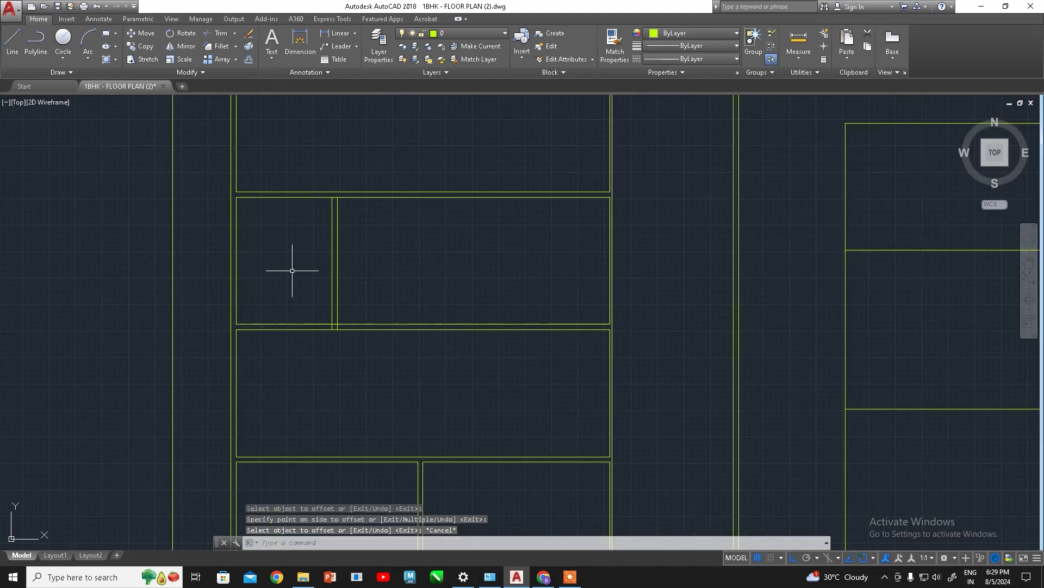
{"action": "scroll", "coordinate": [292, 270], "scroll_direction": "down", "scroll_amount": 4}
{"action": "middle_click_drag", "start_coordinate": [315, 275], "coordinate": [343, 276]}
{"action": "scroll", "coordinate": [343, 275], "scroll_direction": "down", "scroll_amount": 2}
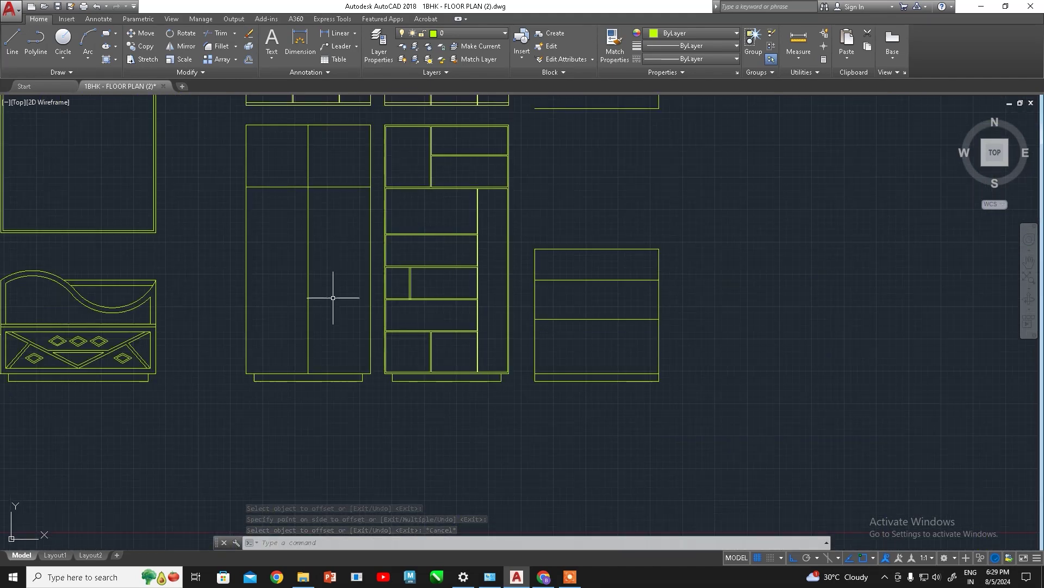
{"action": "scroll", "coordinate": [361, 245], "scroll_direction": "up", "scroll_amount": 2}
{"action": "scroll", "coordinate": [403, 283], "scroll_direction": "down", "scroll_amount": 2}
{"action": "scroll", "coordinate": [410, 292], "scroll_direction": "up", "scroll_amount": 2}
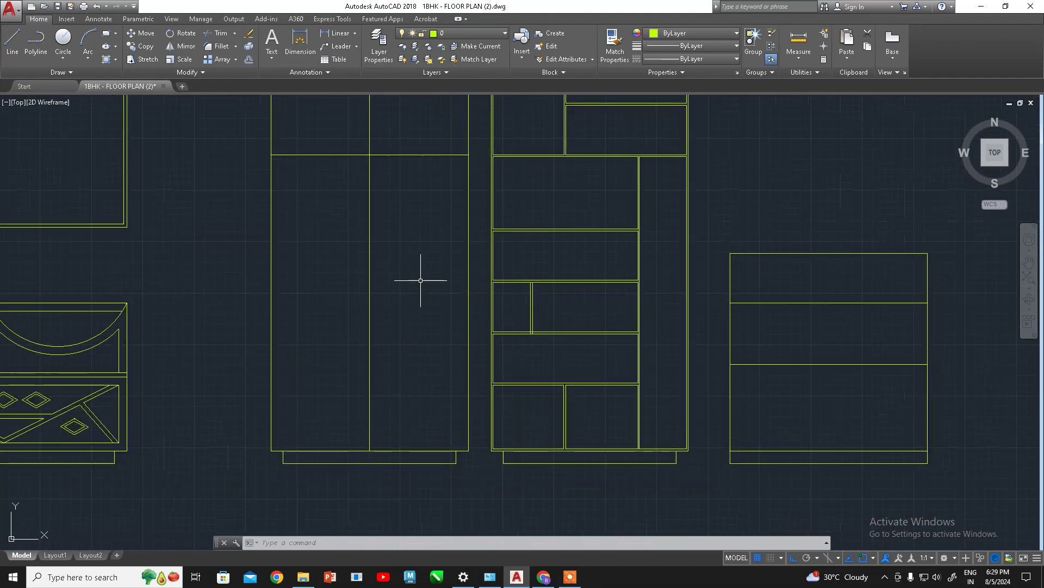
{"action": "middle_click_drag", "start_coordinate": [414, 293], "coordinate": [423, 294]}
Grip-stretch the first wardrobe's centre divider, then begin a line at the divider-shelf junction
{"action": "left_click", "coordinate": [381, 228]}
{"action": "middle_click_drag", "start_coordinate": [384, 234], "coordinate": [385, 333]}
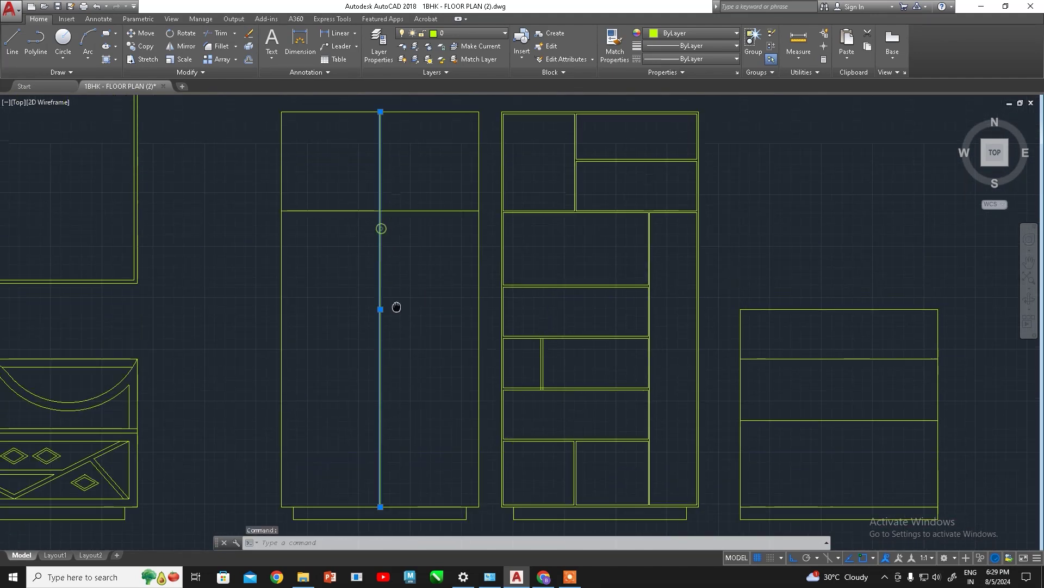
{"action": "left_click", "coordinate": [382, 157]}
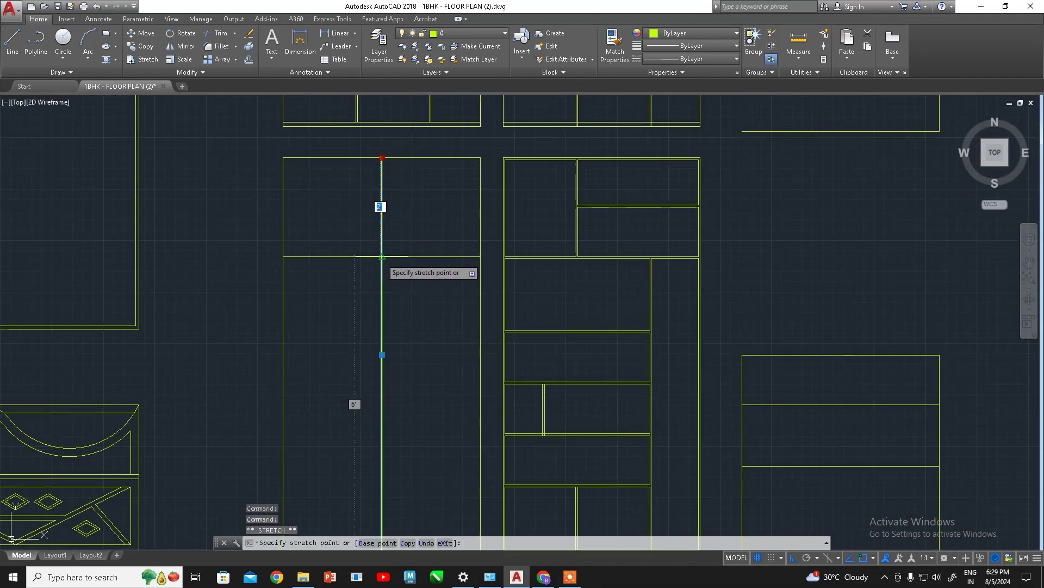
{"action": "key", "text": "Escape"}
{"action": "scroll", "coordinate": [420, 315], "scroll_direction": "down", "scroll_amount": 2}
{"action": "middle_click_drag", "start_coordinate": [419, 322], "coordinate": [406, 305]}
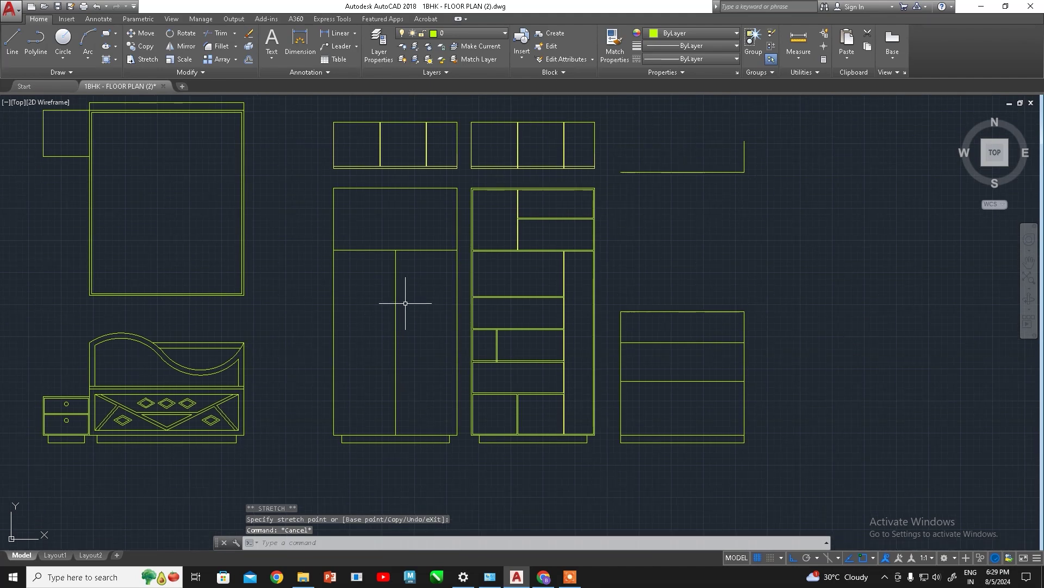
{"action": "key", "text": "l"}
{"action": "key", "text": "Return"}
{"action": "scroll", "coordinate": [384, 256], "scroll_direction": "up", "scroll_amount": 4}
{"action": "left_click", "coordinate": [420, 243]}
Cancel the pending line and pan the view across the wardrobe elevations
{"action": "scroll", "coordinate": [434, 182], "scroll_direction": "down", "scroll_amount": 2}
{"action": "key", "text": "Escape"}
{"action": "scroll", "coordinate": [424, 329], "scroll_direction": "down", "scroll_amount": 3}
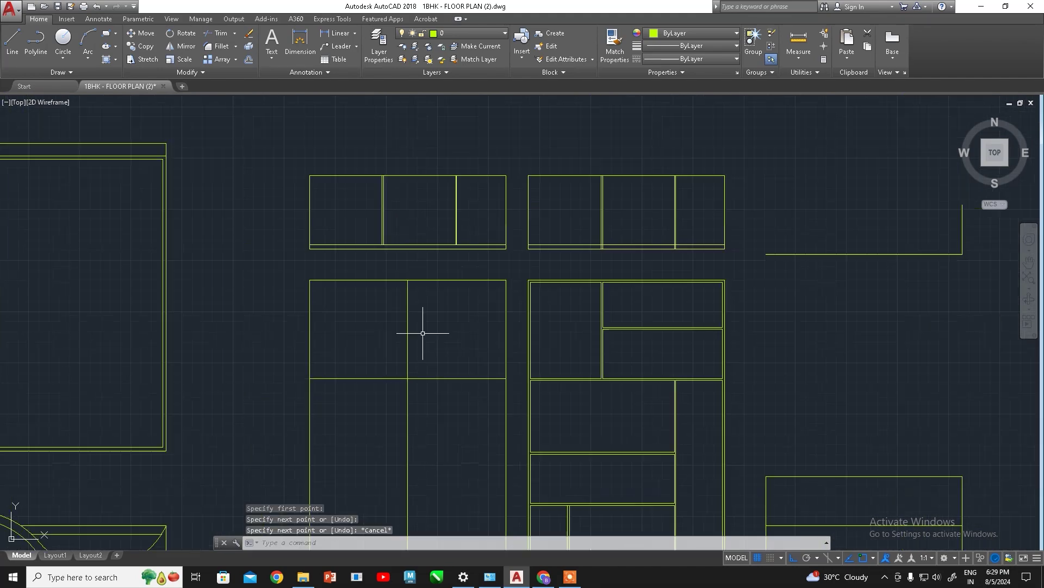
{"action": "scroll", "coordinate": [422, 327], "scroll_direction": "up", "scroll_amount": 2}
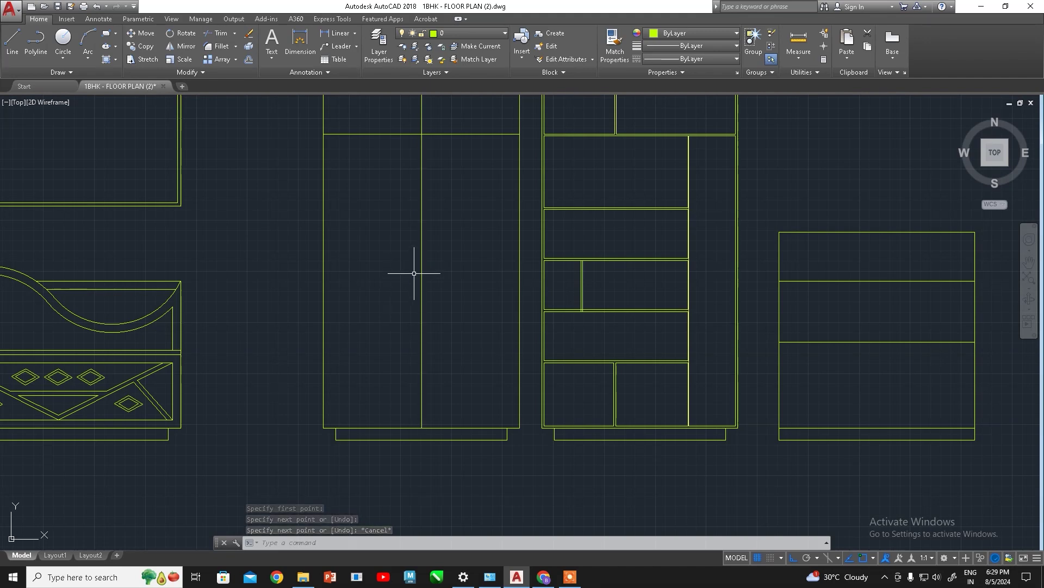
{"action": "key", "text": "Escape"}
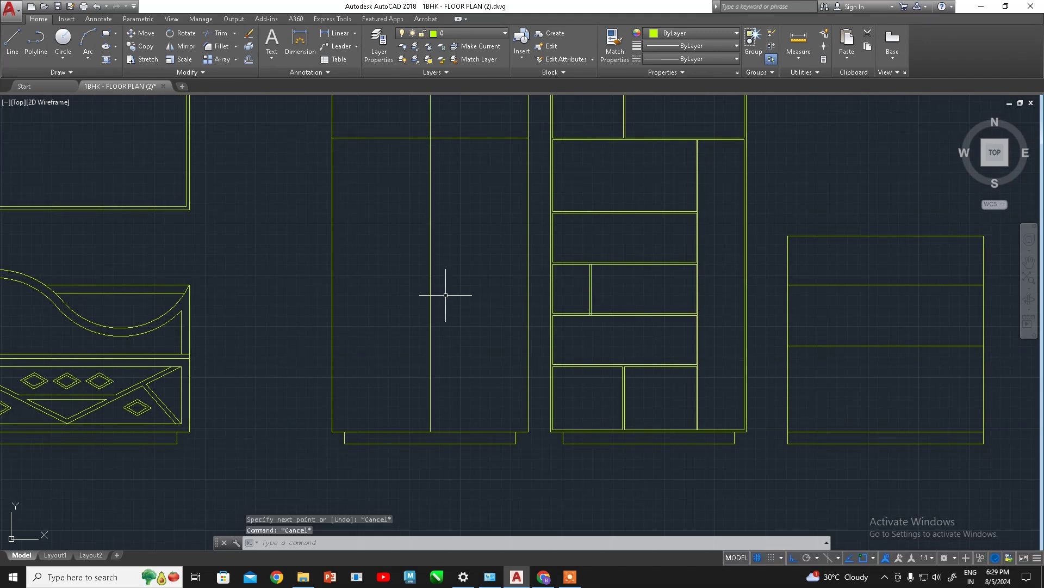
{"action": "middle_click_drag", "start_coordinate": [443, 296], "coordinate": [463, 329]}
{"action": "middle_click_drag", "start_coordinate": [446, 282], "coordinate": [441, 286]}
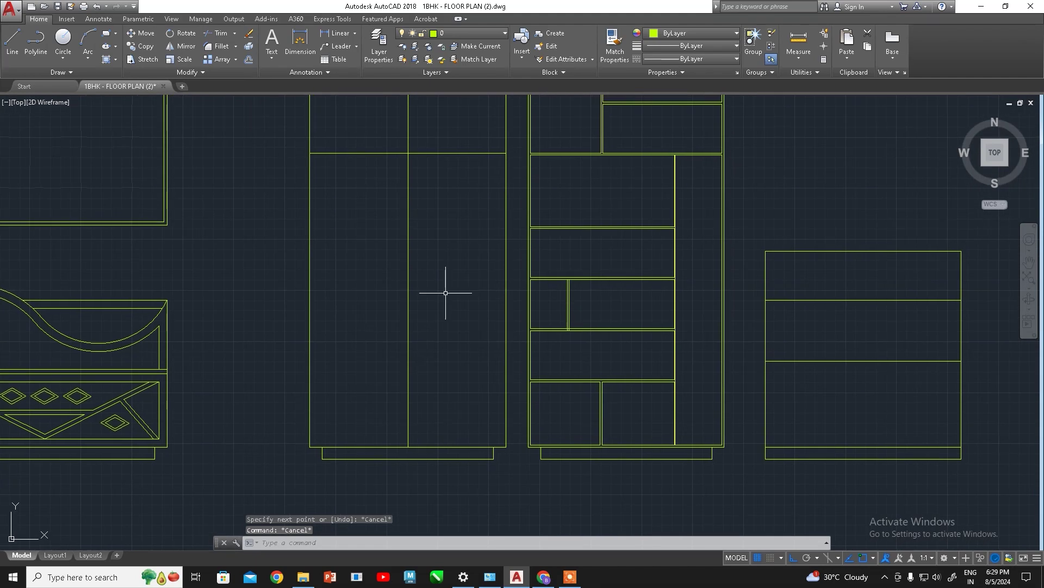
Try offsetting the middle door line by 1 inch, then undo it
{"action": "type", "text": "0"}
{"action": "key", "text": "Return"}
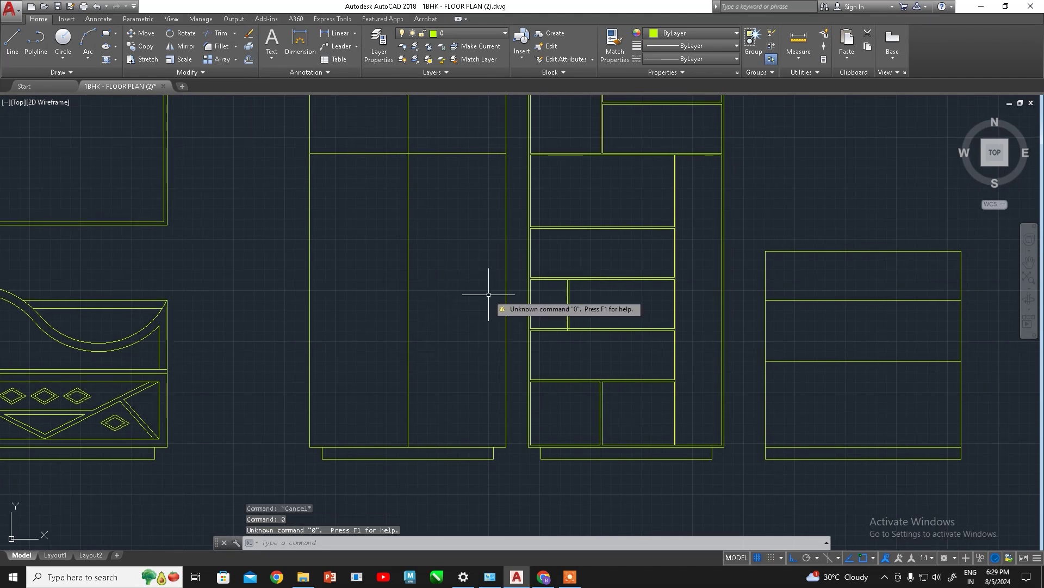
{"action": "key", "text": "Escape"}
{"action": "key", "text": "Return"}
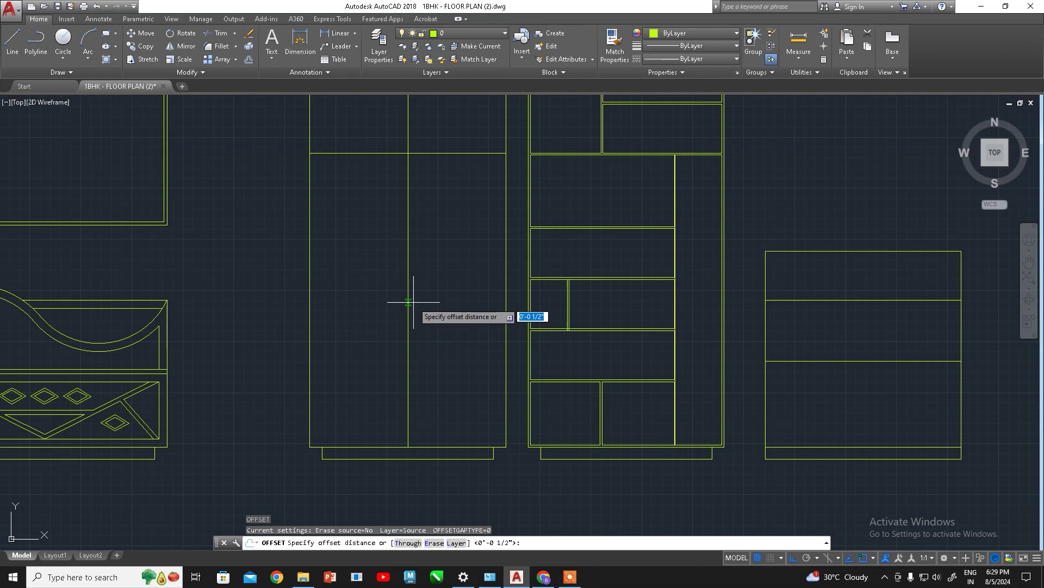
{"action": "type", "text": "1"}
{"action": "key", "text": "Return"}
{"action": "left_click", "coordinate": [408, 301]}
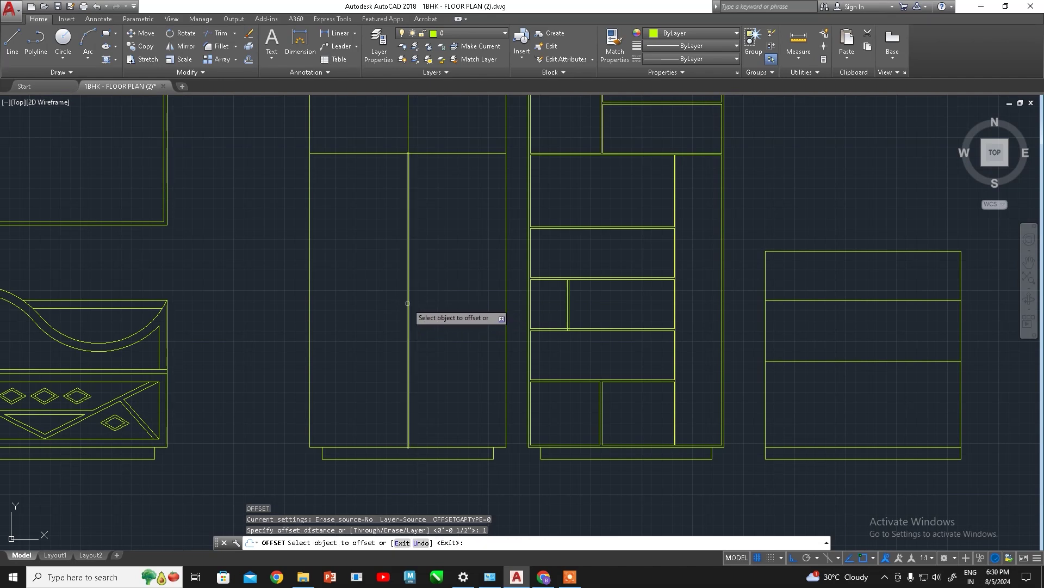
{"action": "key", "text": "Escape"}
{"action": "key", "text": "ctrl+z"}
Offset the middle door line 3 inches to each side
{"action": "key", "text": "Return"}
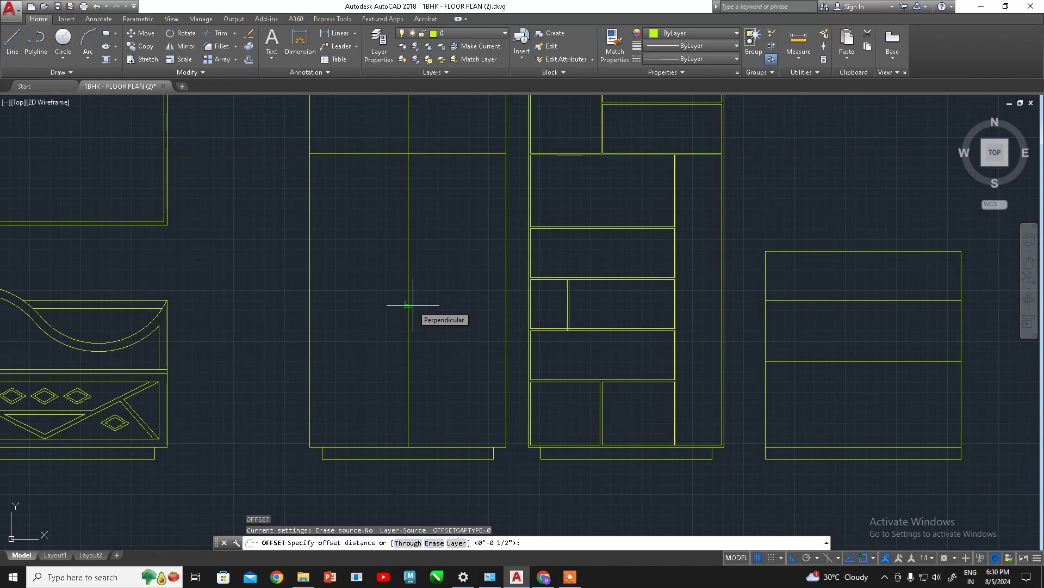
{"action": "type", "text": "3"}
{"action": "key", "text": "Return"}
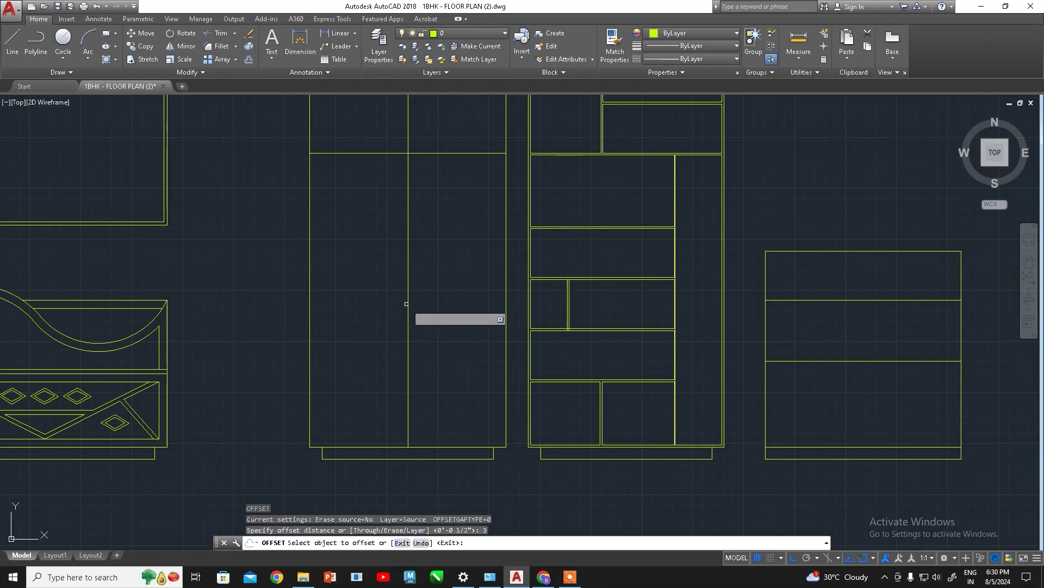
{"action": "left_click", "coordinate": [407, 304]}
{"action": "left_click", "coordinate": [401, 303]}
{"action": "left_click", "coordinate": [408, 303]}
{"action": "left_click", "coordinate": [426, 303]}
{"action": "scroll", "coordinate": [433, 303], "scroll_direction": "up", "scroll_amount": 2}
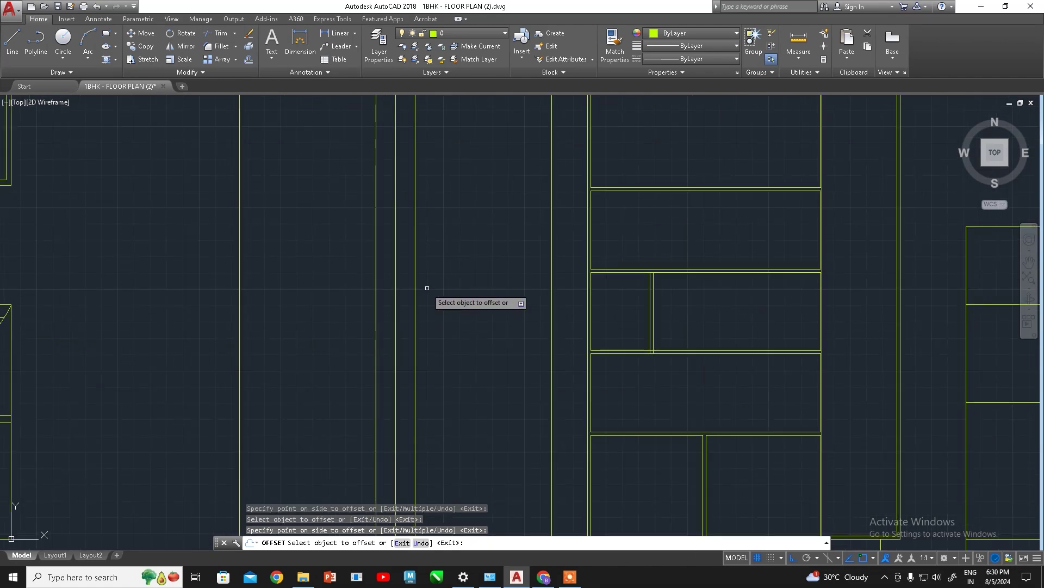
{"action": "key", "text": "Escape"}
{"action": "scroll", "coordinate": [443, 307], "scroll_direction": "down", "scroll_amount": 2}
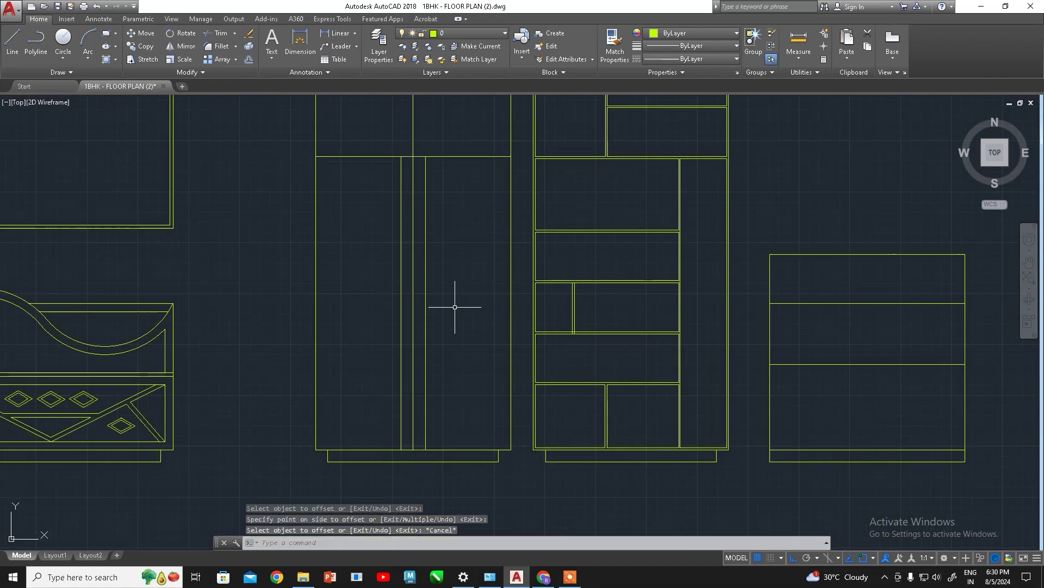
{"action": "key", "text": "Return"}
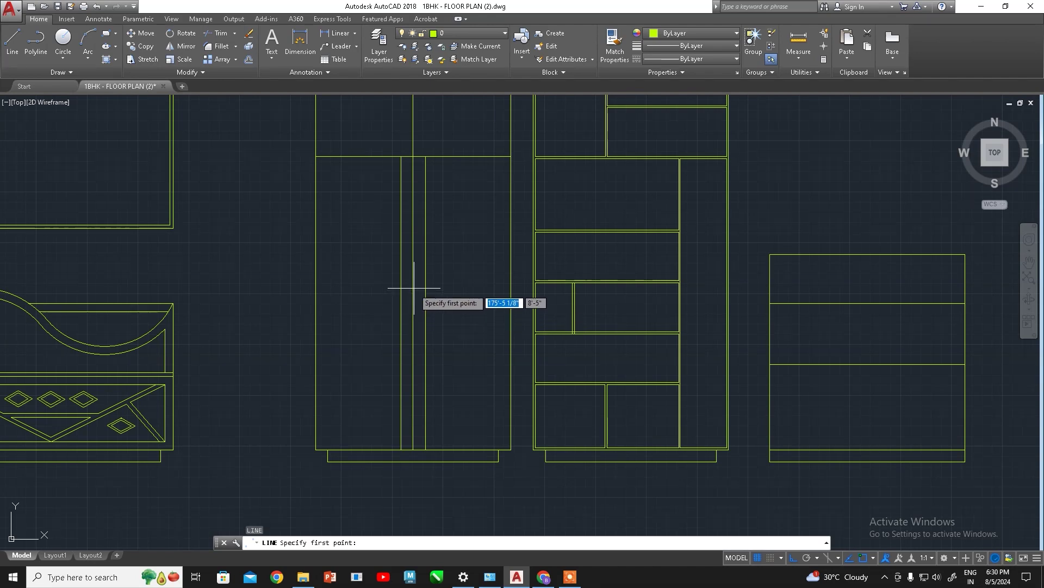
Draw a short horizontal line across the wardrobe's door split and stretch its left end
{"action": "left_click", "coordinate": [414, 303]}
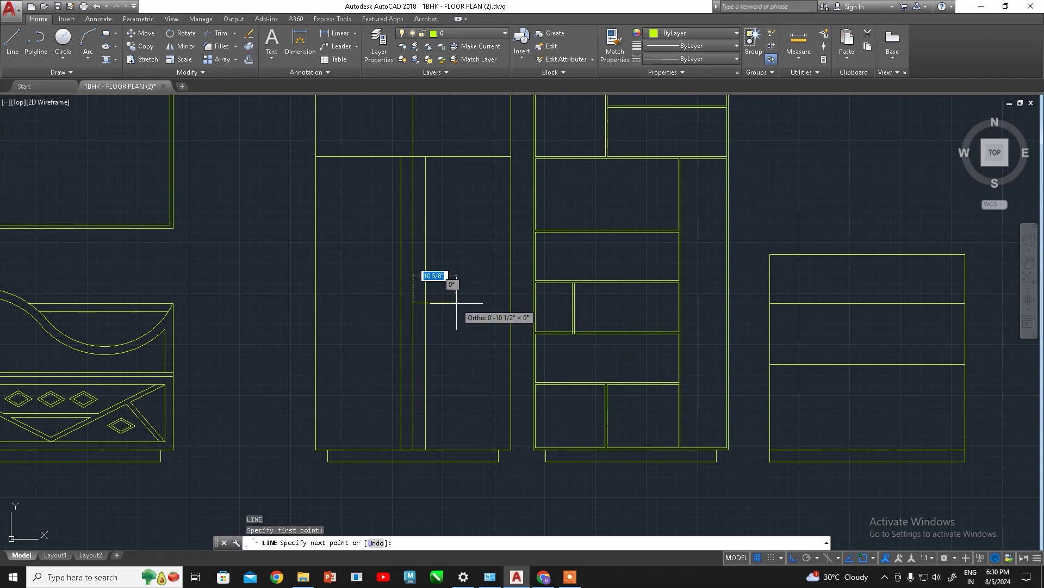
{"action": "key", "text": "Escape"}
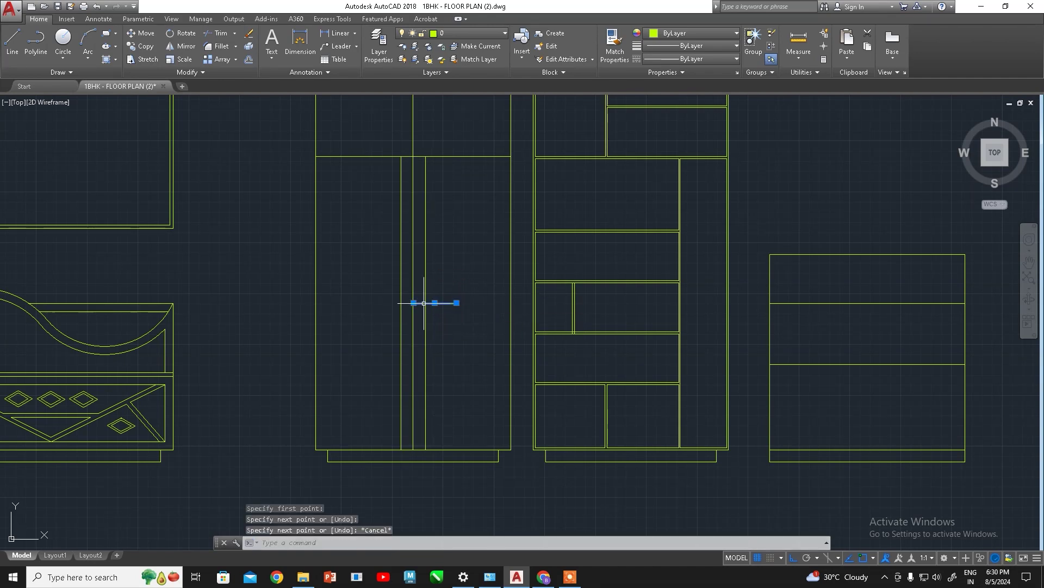
{"action": "left_click", "coordinate": [424, 303]}
{"action": "left_click", "coordinate": [368, 303]}
{"action": "key", "text": "Escape"}
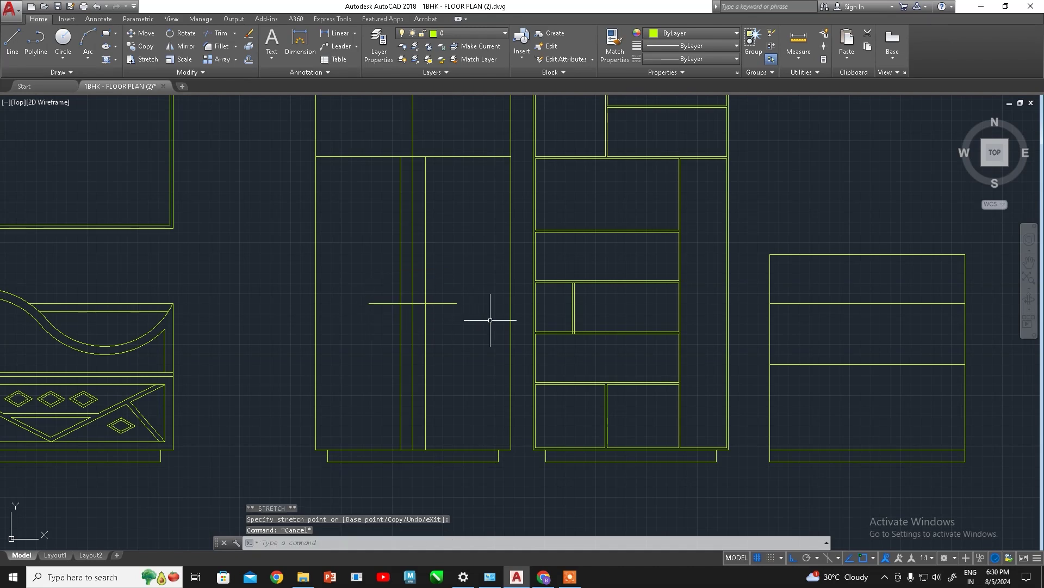
{"action": "type", "text": "o"}
Offset the horizontal line 5 inches above and 5 inches below
{"action": "key", "text": "Return"}
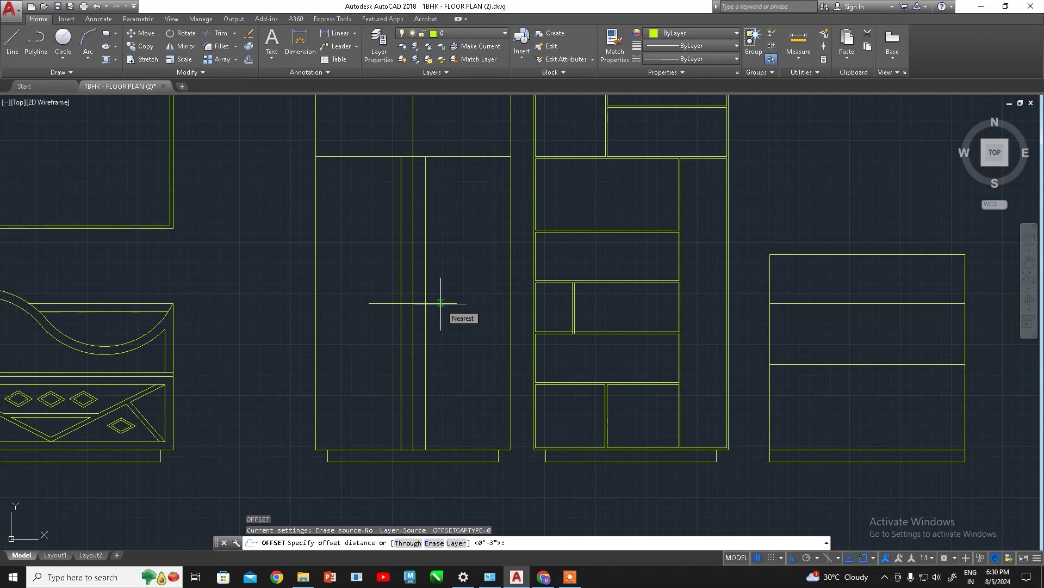
{"action": "type", "text": "5"}
{"action": "key", "text": "Return"}
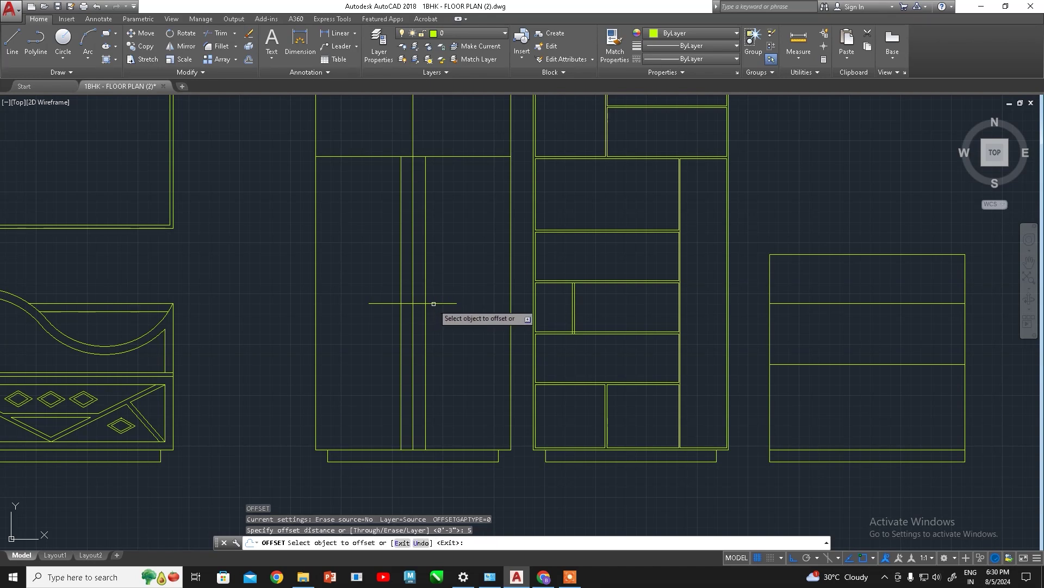
{"action": "left_click", "coordinate": [434, 303]}
{"action": "left_click", "coordinate": [437, 303]}
{"action": "left_click", "coordinate": [438, 355]}
{"action": "scroll", "coordinate": [411, 302], "scroll_direction": "up", "scroll_amount": 2}
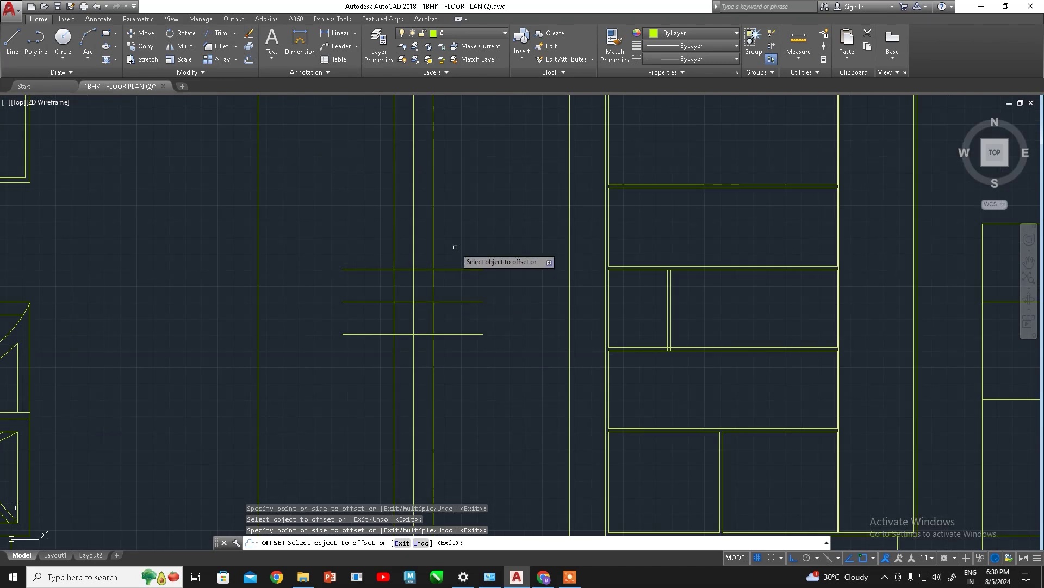
{"action": "scroll", "coordinate": [397, 288], "scroll_direction": "up", "scroll_amount": 2}
{"action": "scroll", "coordinate": [452, 322], "scroll_direction": "down", "scroll_amount": 3}
{"action": "scroll", "coordinate": [456, 276], "scroll_direction": "down", "scroll_amount": 1}
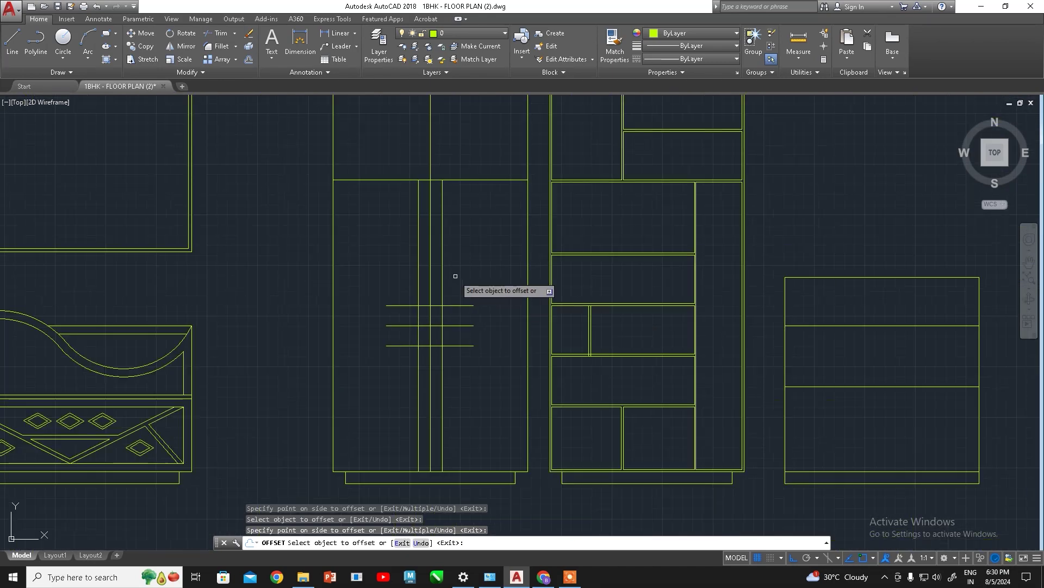
{"action": "scroll", "coordinate": [446, 283], "scroll_direction": "up", "scroll_amount": 2}
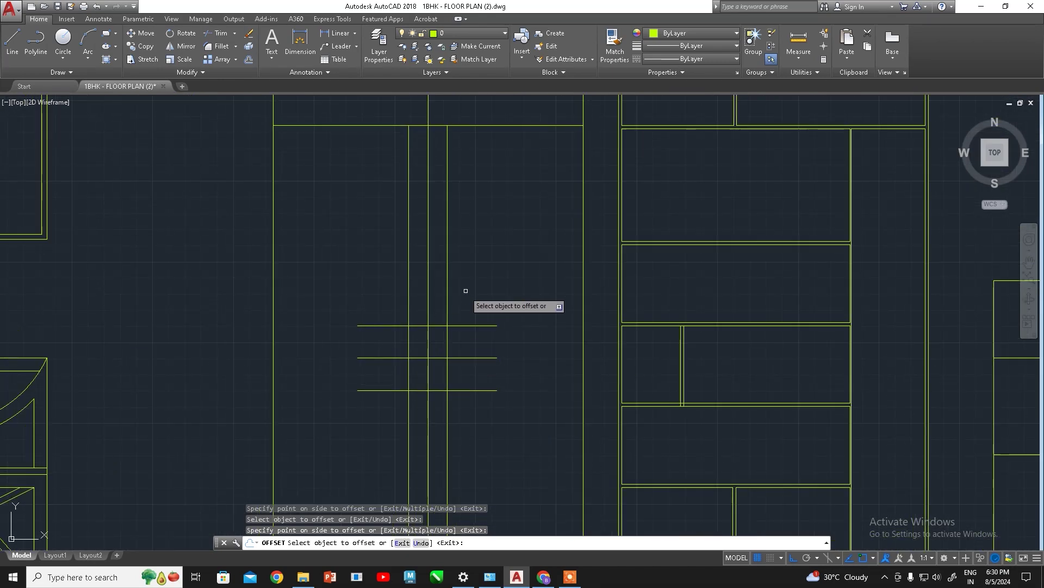
{"action": "key", "text": "Escape"}
Try offsetting the flanking vertical lines 0.7 inch outward, then undo it
{"action": "right_click", "coordinate": [410, 295]}
{"action": "key", "text": "Return"}
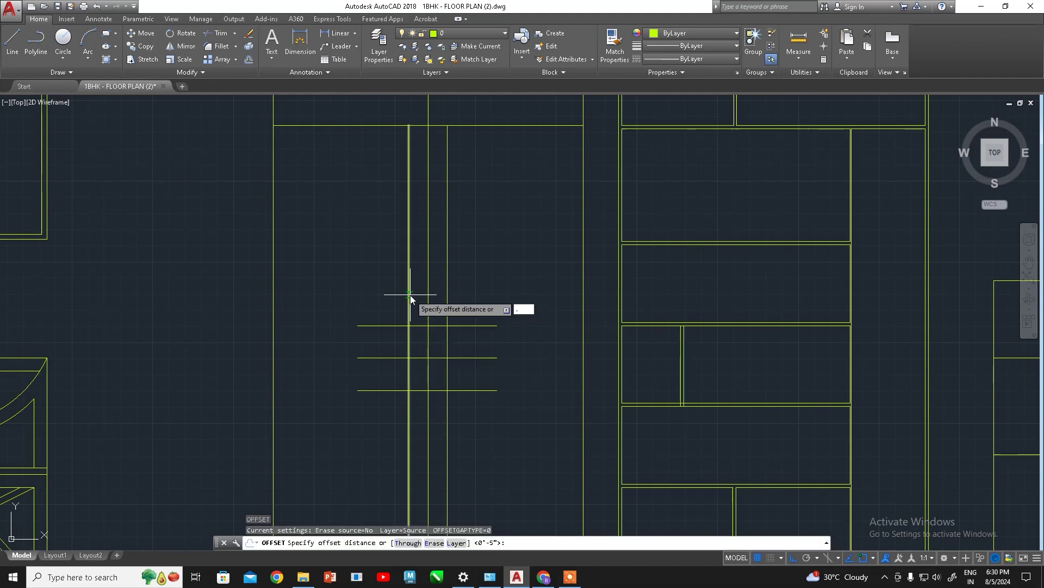
{"action": "type", "text": "7"}
{"action": "key", "text": "Return"}
{"action": "left_click", "coordinate": [409, 293]}
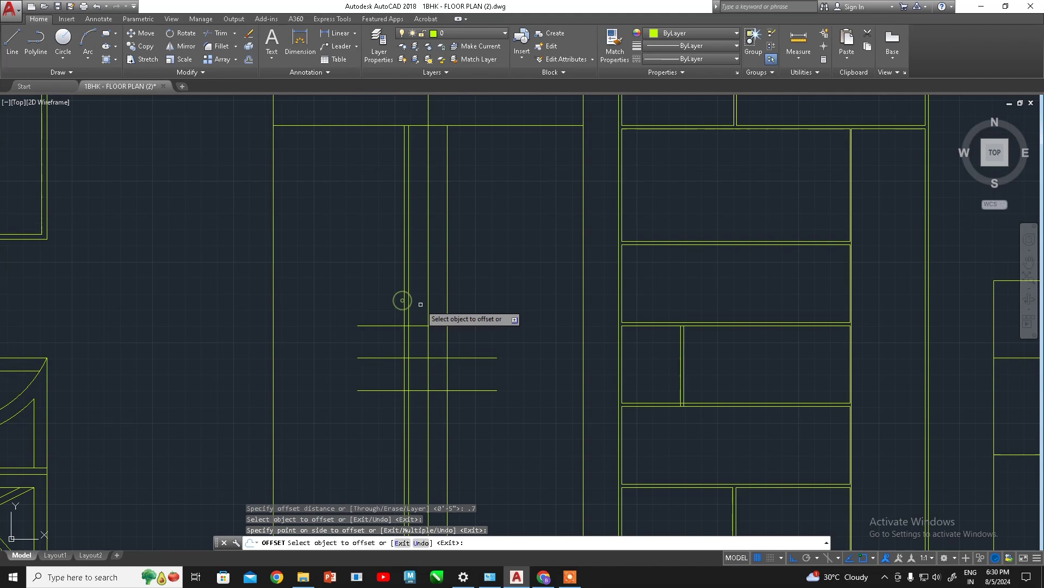
{"action": "left_click", "coordinate": [446, 303]}
{"action": "left_click", "coordinate": [456, 303]}
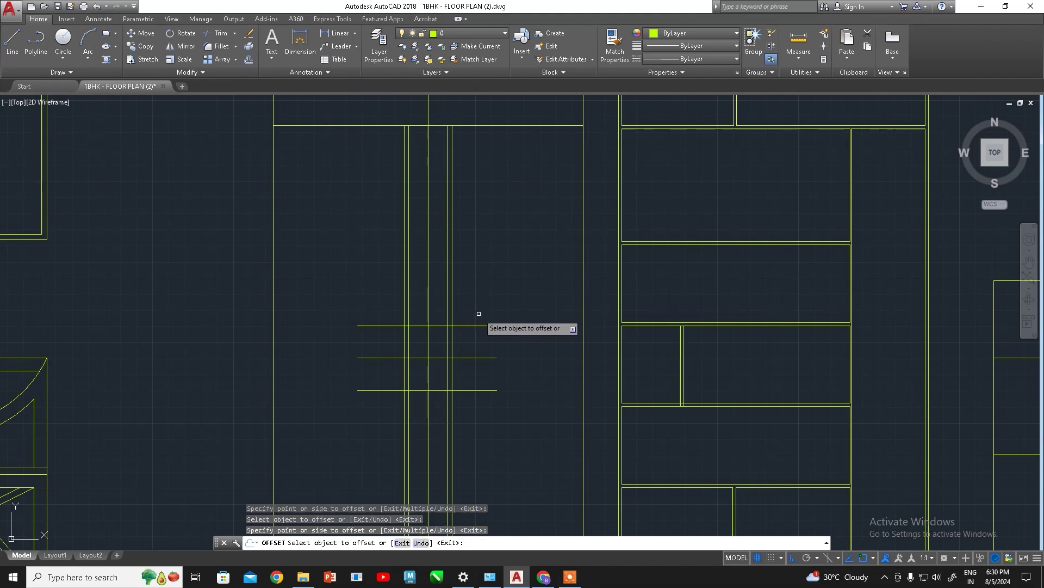
{"action": "key", "text": "ctrl+z"}
{"action": "key", "text": "ctrl+z"}
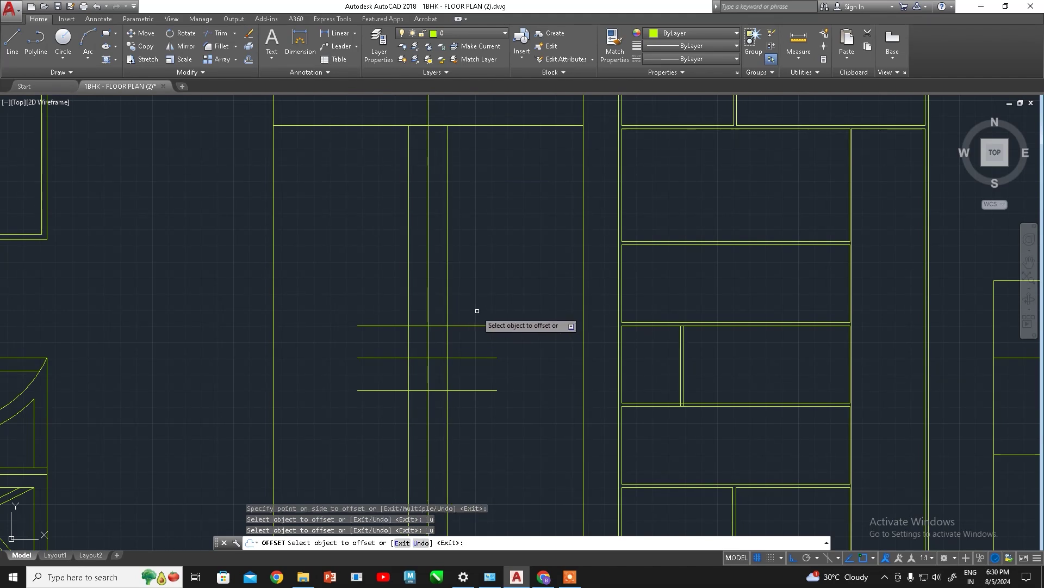
{"action": "key", "text": "Escape"}
{"action": "type", "text": "o"}
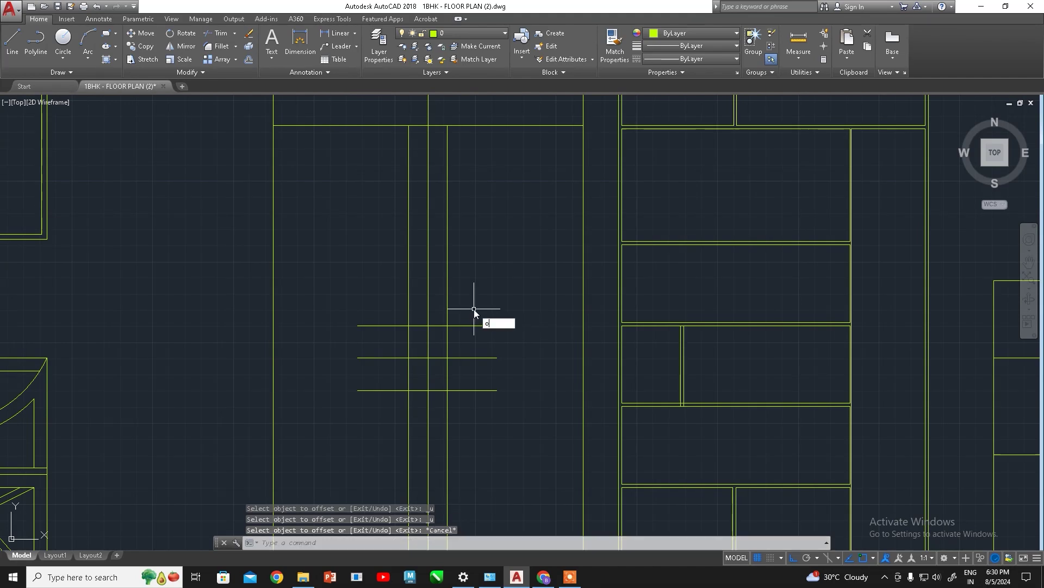
Offset both flanking vertical lines 1 inch outward
{"action": "key", "text": "Return"}
{"action": "type", "text": "1"}
{"action": "key", "text": "Return"}
{"action": "left_click", "coordinate": [408, 304]}
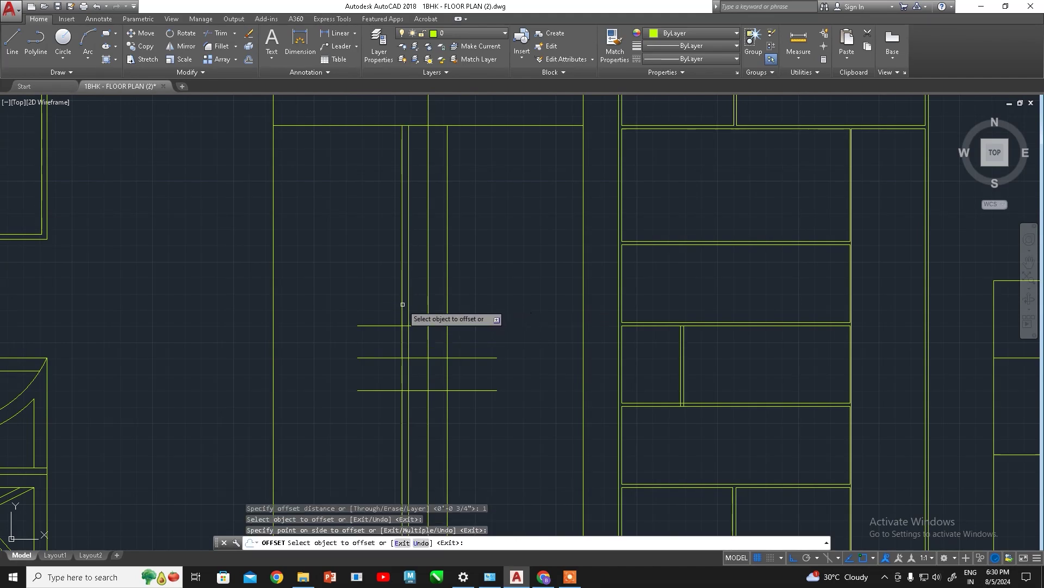
{"action": "left_click", "coordinate": [447, 303]}
{"action": "left_click", "coordinate": [460, 301]}
{"action": "key", "text": "Escape"}
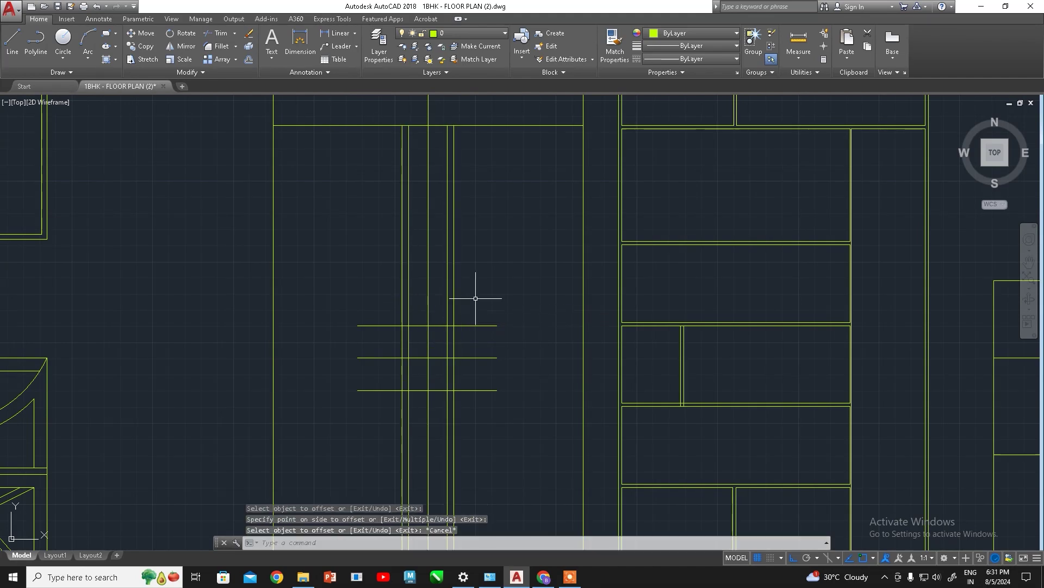
{"action": "scroll", "coordinate": [479, 288], "scroll_direction": "up", "scroll_amount": 2}
{"action": "key", "text": "Escape"}
{"action": "type", "text": "tr"}
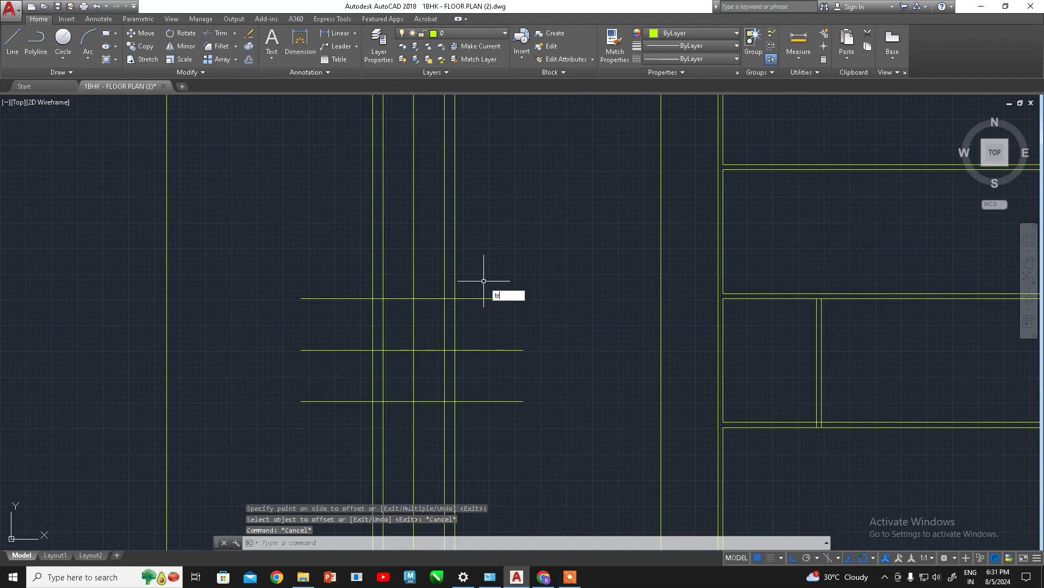
{"action": "key", "text": "Return"}
{"action": "key", "text": "Return"}
Trim the excess guide-line verticals and horizontals on the right side of the handles
{"action": "left_click", "coordinate": [471, 262]}
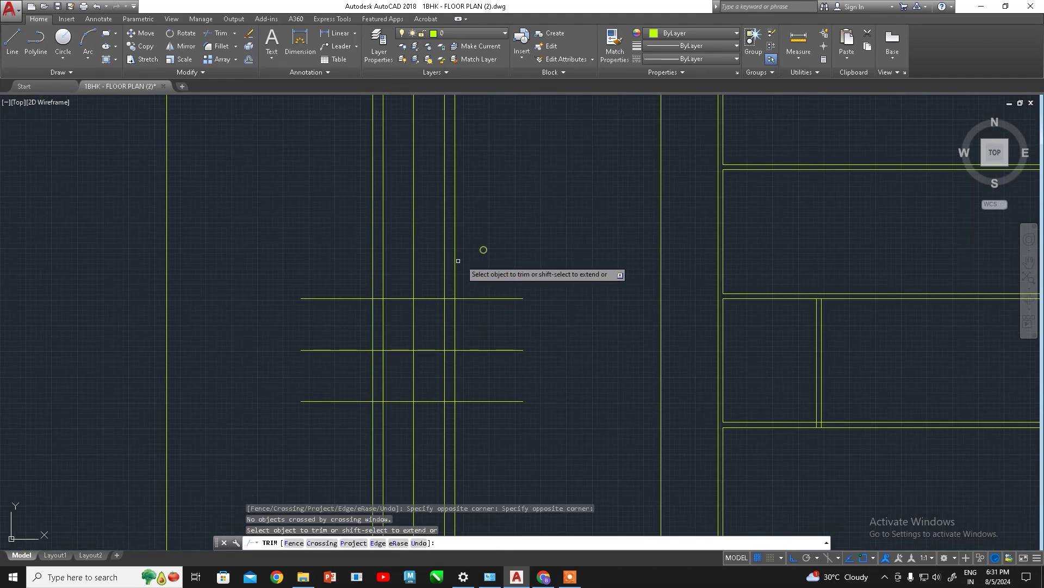
{"action": "left_click", "coordinate": [484, 247]}
{"action": "left_click", "coordinate": [441, 288]}
{"action": "left_click", "coordinate": [498, 278]}
{"action": "left_click", "coordinate": [472, 429]}
{"action": "left_click", "coordinate": [443, 459]}
{"action": "left_click", "coordinate": [442, 419]}
{"action": "left_click", "coordinate": [428, 278]}
Trim leftover guide-line ends on the left and between the two handles
{"action": "left_click", "coordinate": [343, 284]}
{"action": "left_click", "coordinate": [345, 427]}
{"action": "left_click", "coordinate": [392, 284]}
{"action": "left_click", "coordinate": [398, 407]}
{"action": "left_click", "coordinate": [355, 236]}
{"action": "left_click", "coordinate": [390, 254]}
{"action": "left_click", "coordinate": [360, 425]}
{"action": "left_click", "coordinate": [386, 444]}
{"action": "scroll", "coordinate": [397, 403], "scroll_direction": "down", "scroll_amount": 5}
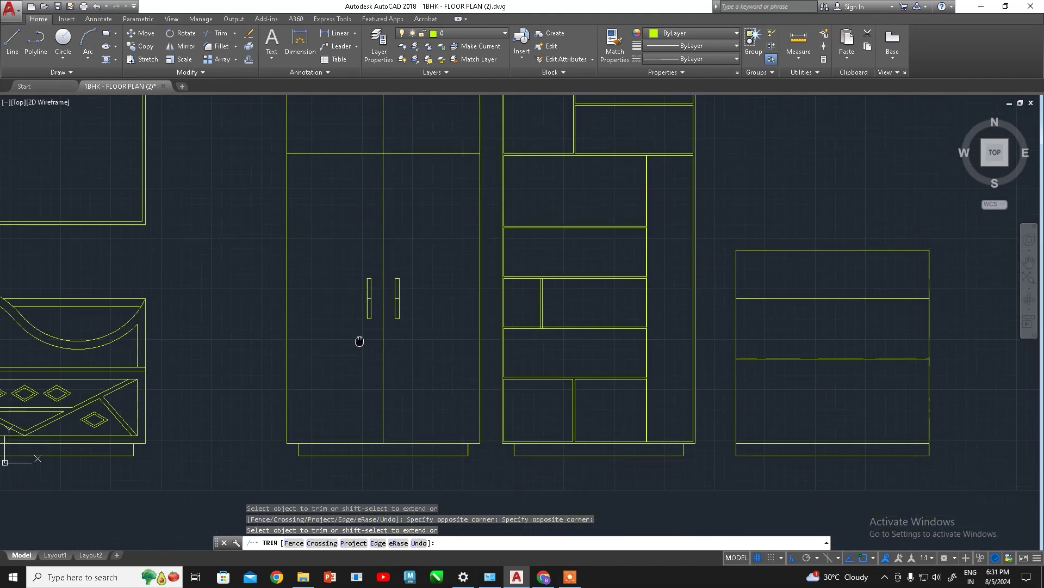
{"action": "scroll", "coordinate": [391, 322], "scroll_direction": "up", "scroll_amount": 2}
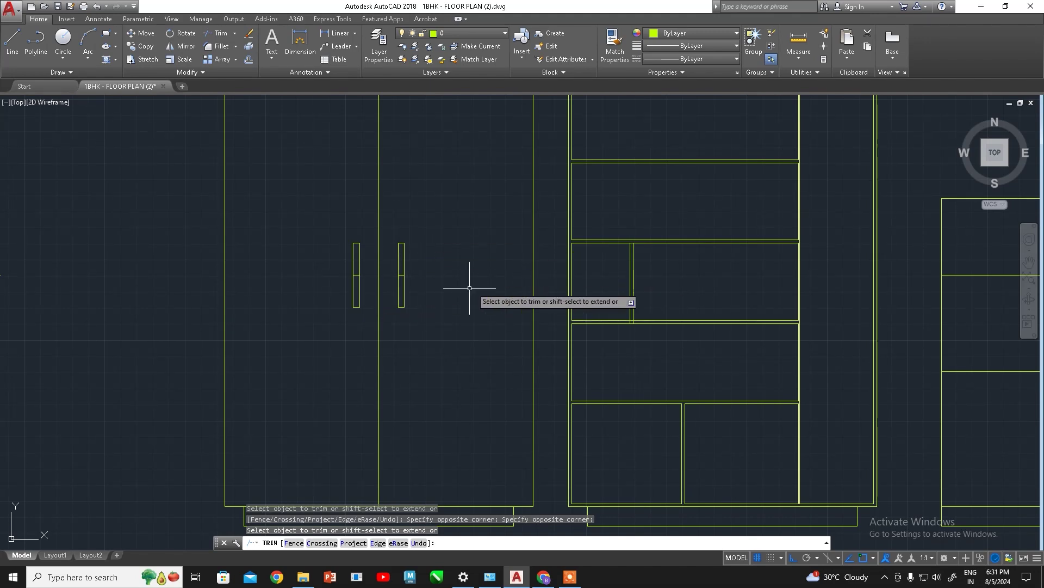
{"action": "key", "text": "Escape"}
{"action": "scroll", "coordinate": [402, 277], "scroll_direction": "up", "scroll_amount": 3}
{"action": "left_click", "coordinate": [401, 268]}
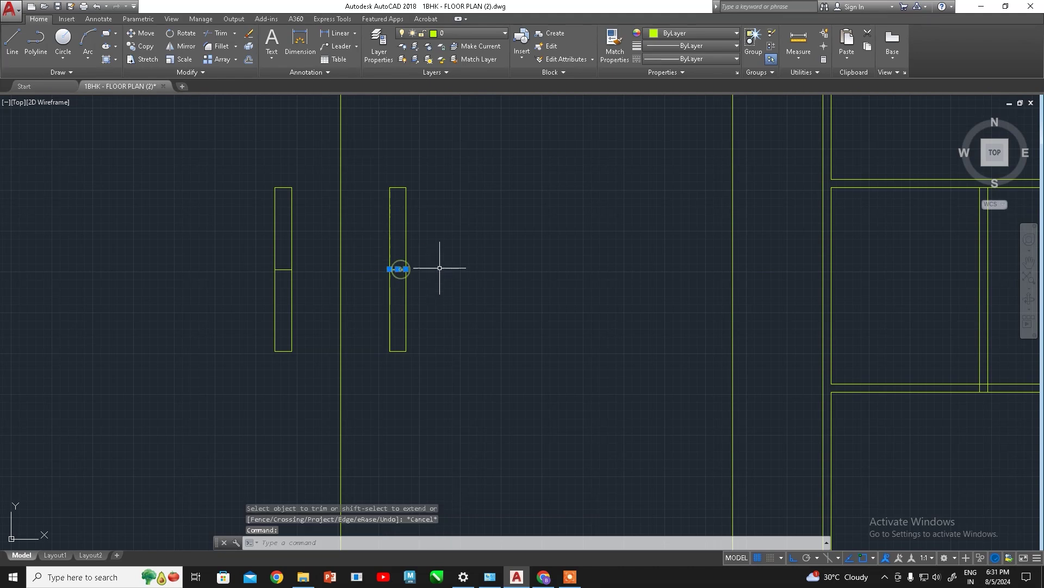
Delete the right handle's middle line and move that rectangle beside the right wall line
{"action": "key", "text": "Delete"}
{"action": "left_click", "coordinate": [284, 269]}
{"action": "left_click", "coordinate": [385, 272]}
{"action": "scroll", "coordinate": [436, 261], "scroll_direction": "down", "scroll_amount": 4}
{"action": "scroll", "coordinate": [425, 257], "scroll_direction": "up", "scroll_amount": 1}
{"action": "left_click", "coordinate": [428, 218]}
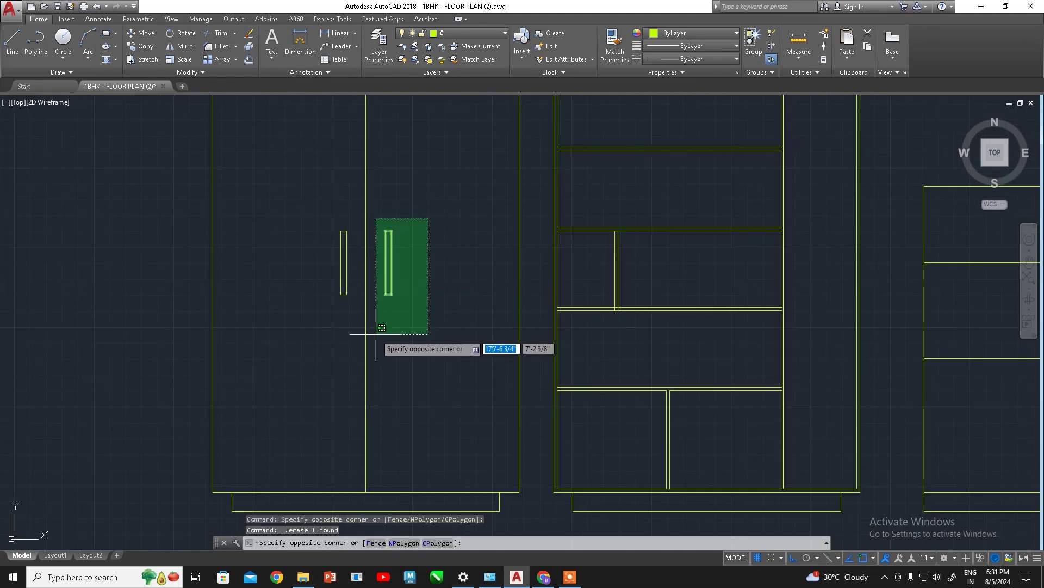
{"action": "left_click", "coordinate": [376, 298]}
{"action": "scroll", "coordinate": [429, 277], "scroll_direction": "up", "scroll_amount": 2}
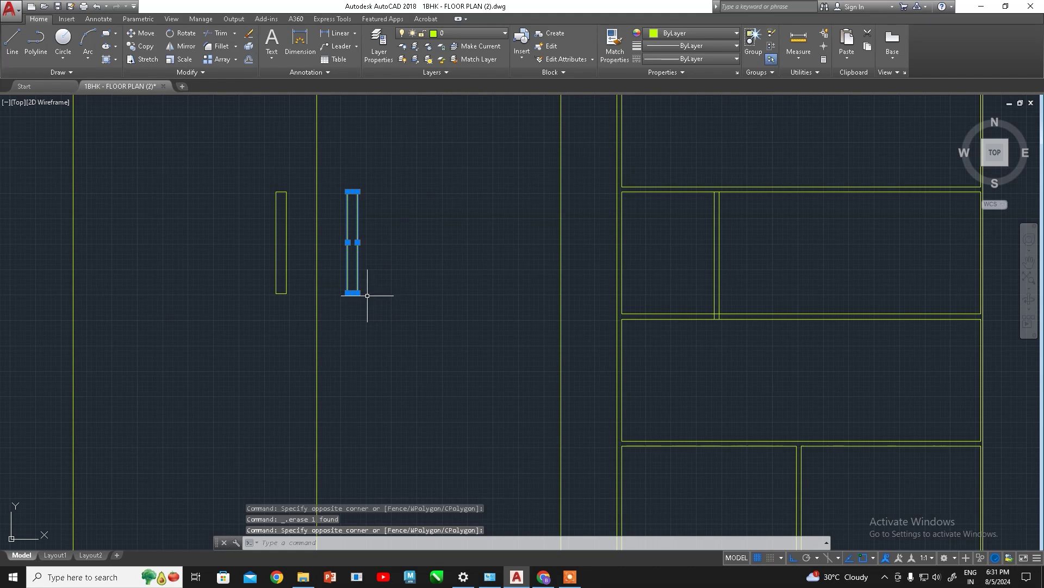
{"action": "type", "text": "m"}
{"action": "key", "text": "Return"}
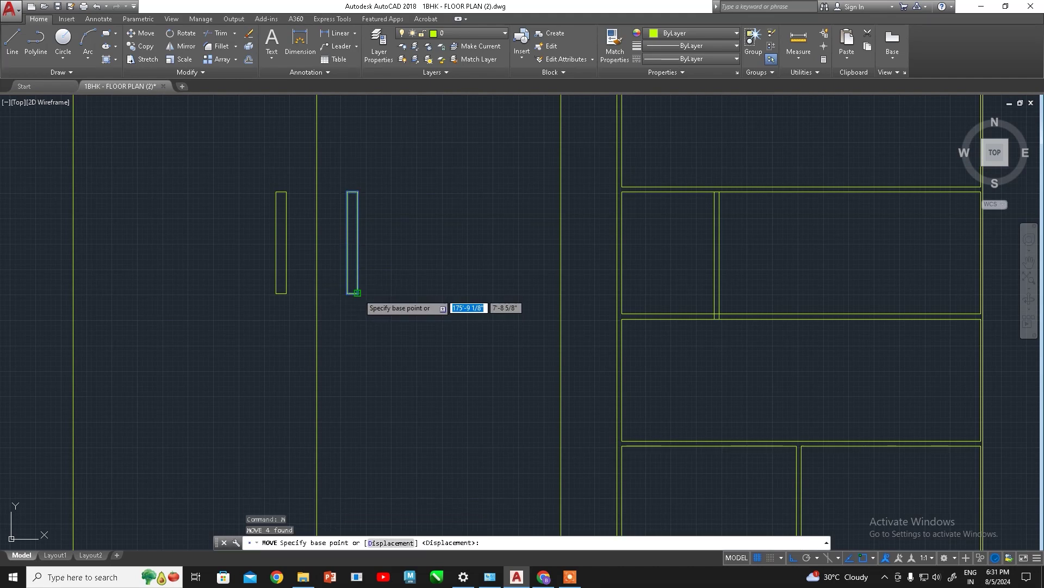
{"action": "left_click", "coordinate": [357, 293]}
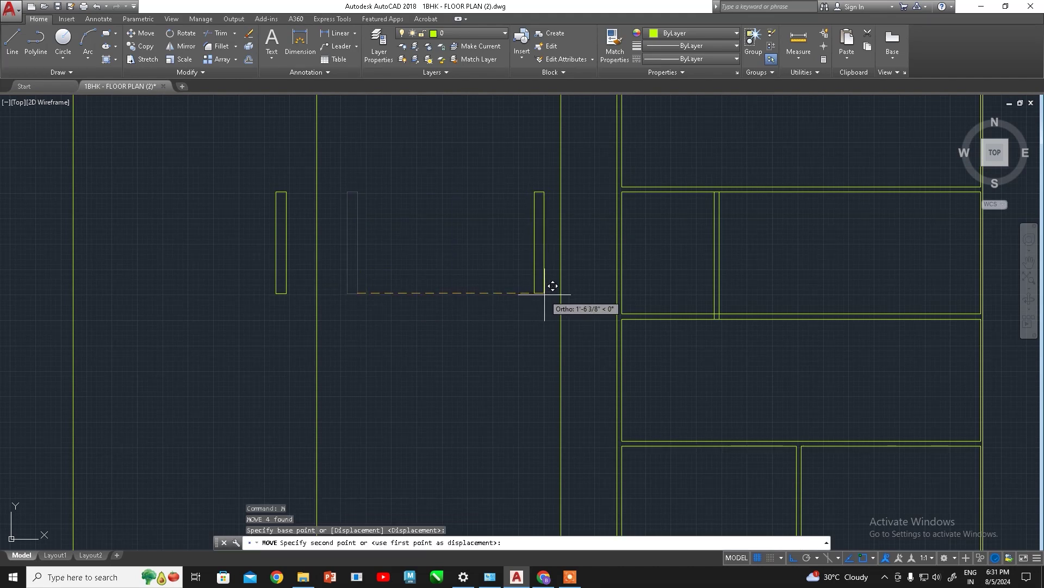
{"action": "left_click", "coordinate": [538, 294]}
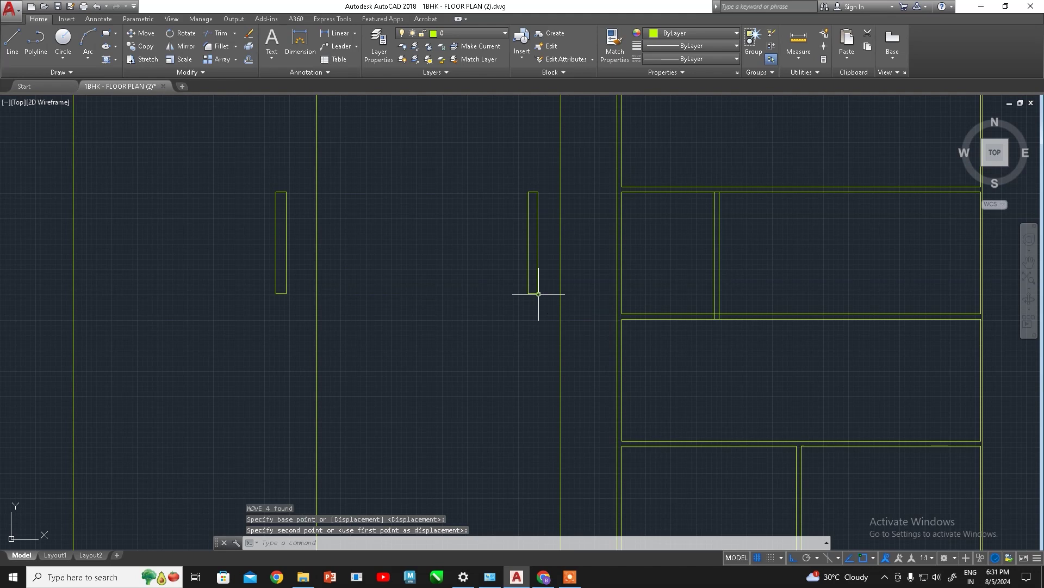
Move the left narrow rectangle toward the left wall line
{"action": "middle_click_drag", "start_coordinate": [411, 319], "coordinate": [458, 324]}
{"action": "left_click", "coordinate": [308, 183]}
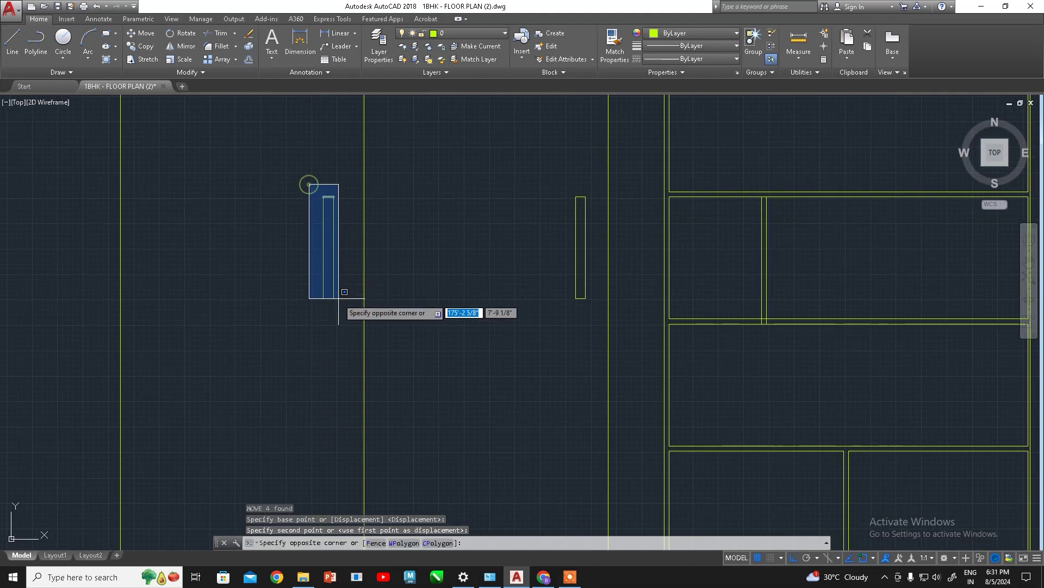
{"action": "left_click", "coordinate": [338, 323]}
{"action": "type", "text": "m"}
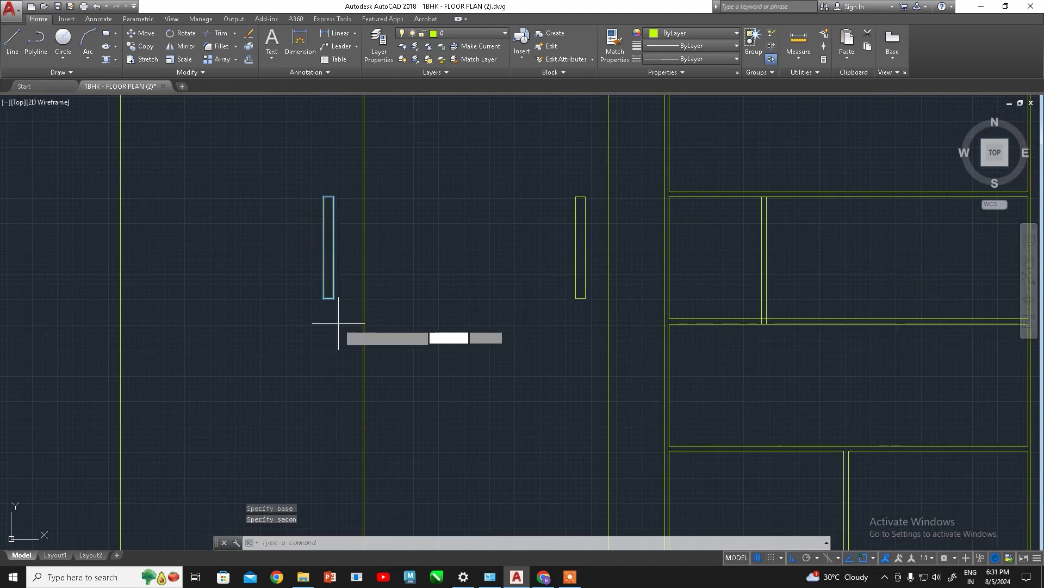
{"action": "key", "text": "Return"}
{"action": "left_click", "coordinate": [334, 298]}
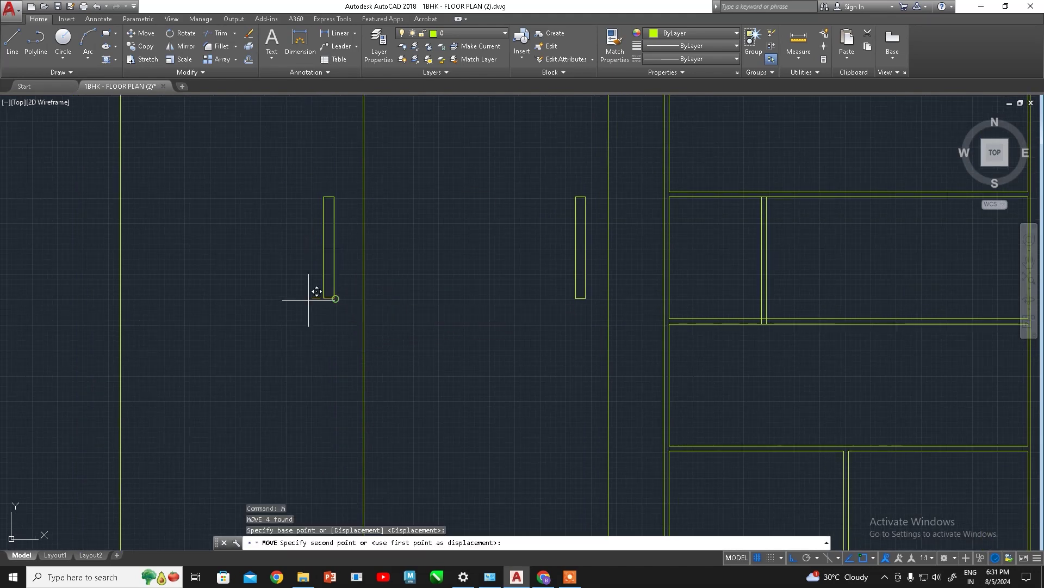
{"action": "left_click", "coordinate": [150, 297]}
{"action": "key", "text": "Escape"}
{"action": "middle_click_drag", "start_coordinate": [219, 303], "coordinate": [297, 331]}
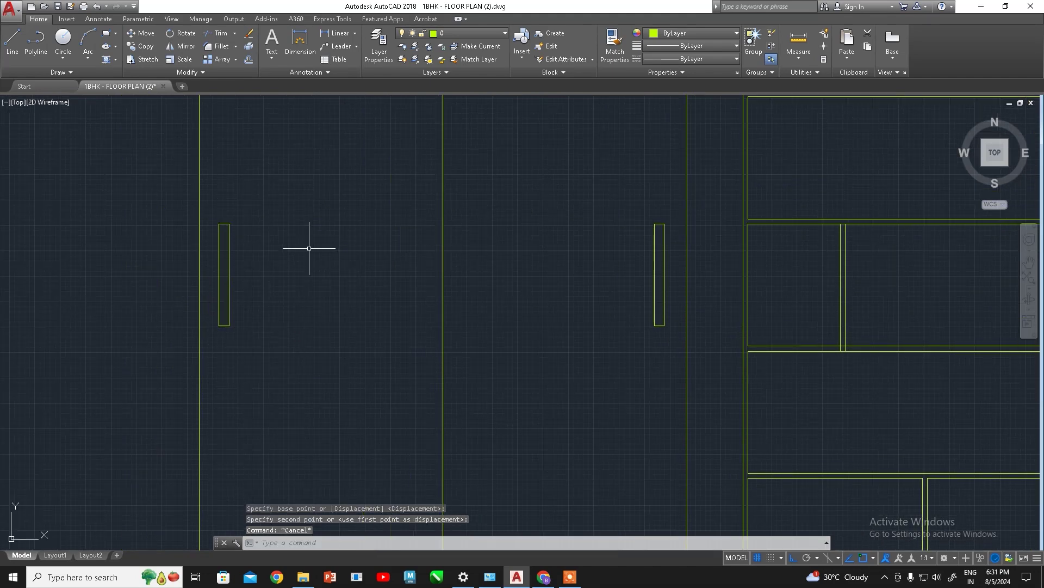
Dimension the 2" gap between the left wall and the left rectangle
{"action": "left_click", "coordinate": [341, 33]}
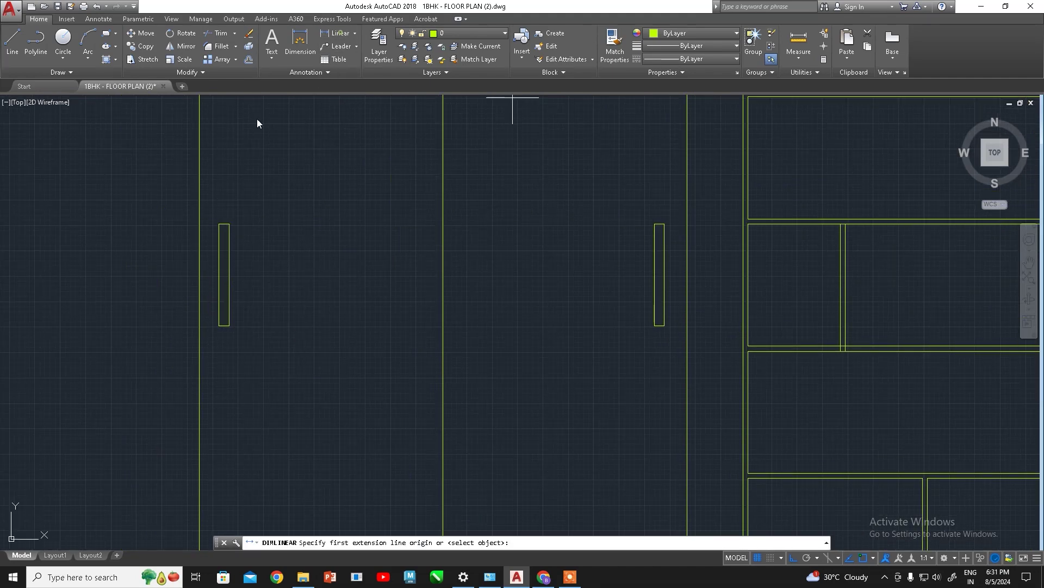
{"action": "left_click", "coordinate": [200, 222]}
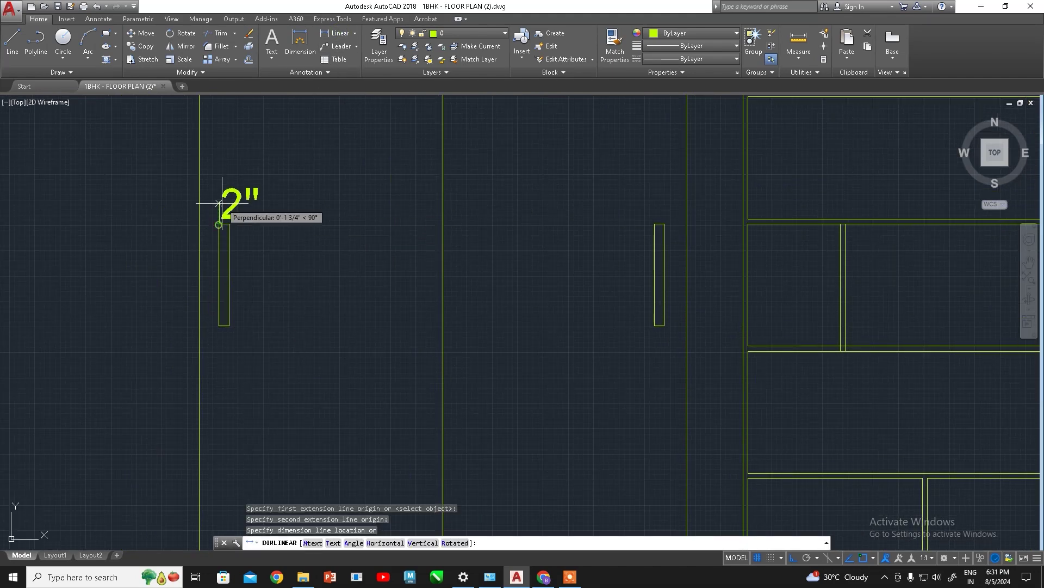
{"action": "left_click", "coordinate": [212, 203]}
{"action": "key", "text": "Escape"}
{"action": "middle_click_drag", "start_coordinate": [297, 213], "coordinate": [224, 212]}
Add a matching 2" dimension between the right rectangle and the right wall
{"action": "key", "text": "Return"}
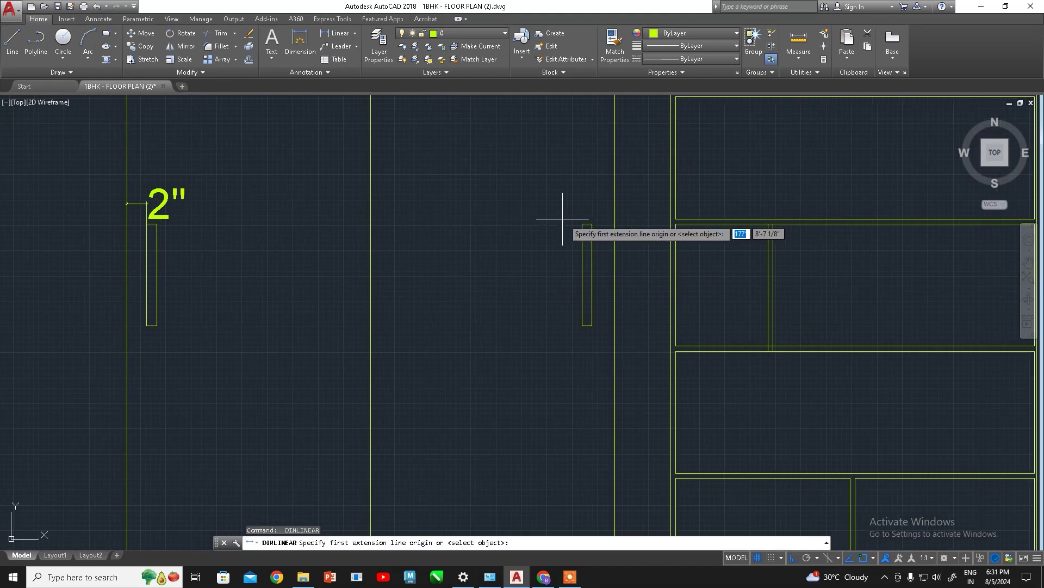
{"action": "left_click", "coordinate": [593, 223]}
{"action": "left_click", "coordinate": [614, 223]}
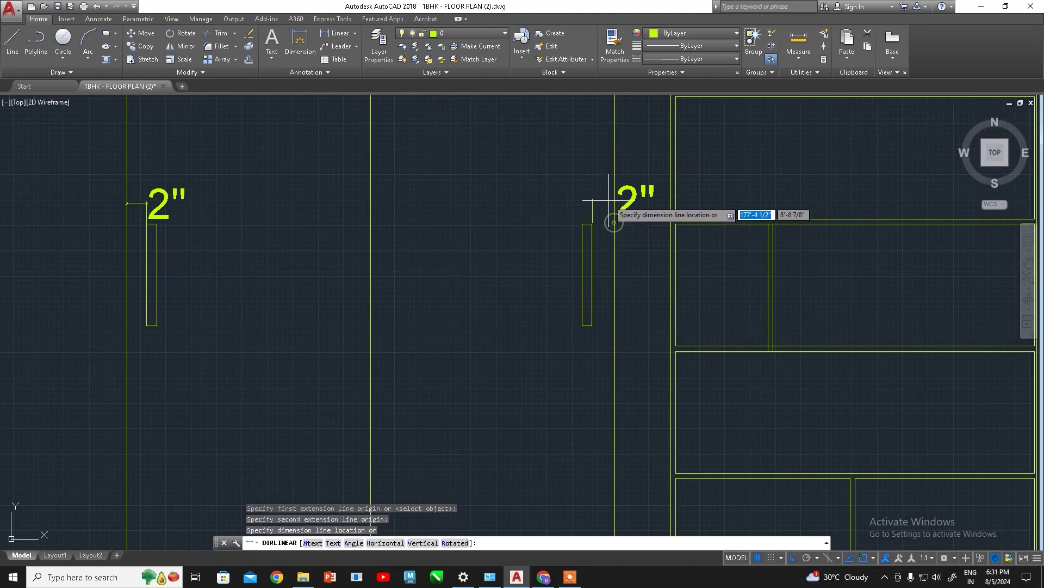
{"action": "left_click", "coordinate": [631, 202]}
{"action": "key", "text": "Escape"}
Erase the duplicate 2" dimension on the right
{"action": "scroll", "coordinate": [405, 225], "scroll_direction": "down", "scroll_amount": 2}
{"action": "scroll", "coordinate": [282, 241], "scroll_direction": "up", "scroll_amount": 4}
{"action": "scroll", "coordinate": [244, 234], "scroll_direction": "down", "scroll_amount": 2}
{"action": "key", "text": "Escape"}
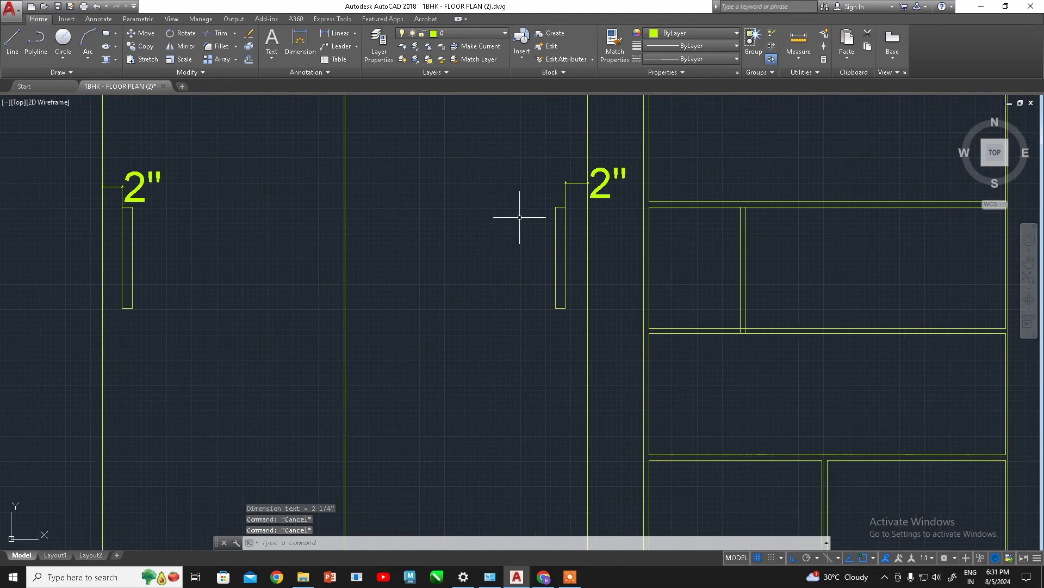
{"action": "left_click", "coordinate": [571, 181]}
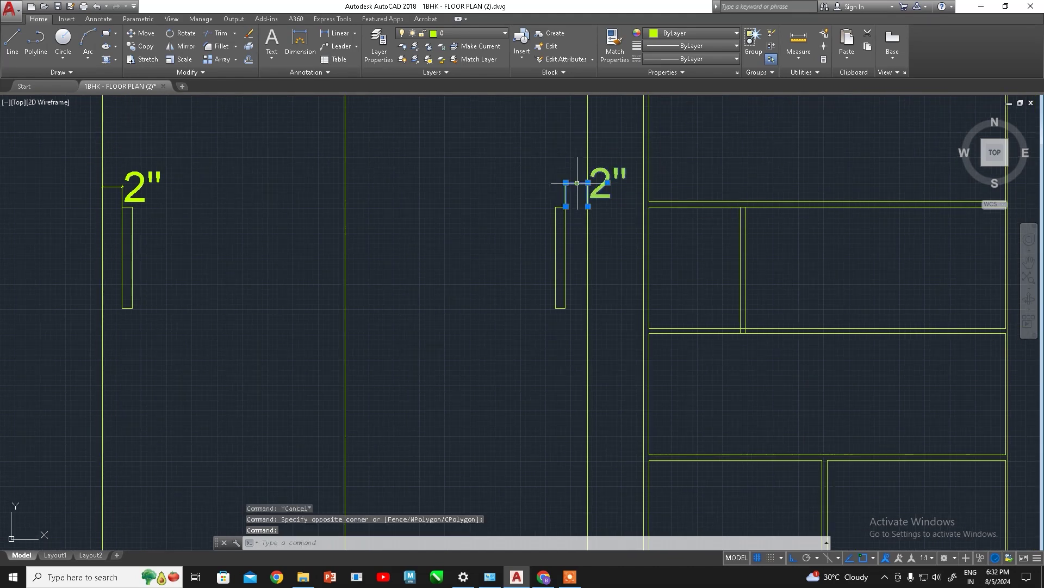
{"action": "key", "text": "Delete"}
Draw a line from the left rectangle's top corner to the wall, trimming the overshoot
{"action": "middle_click_drag", "start_coordinate": [114, 185], "coordinate": [297, 205]}
{"action": "scroll", "coordinate": [297, 204], "scroll_direction": "up", "scroll_amount": 4}
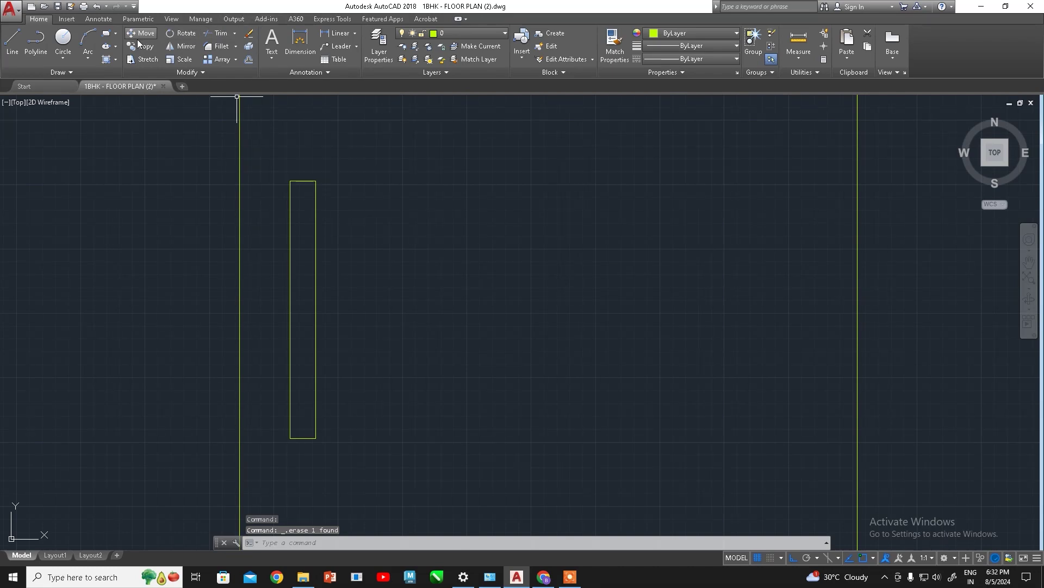
{"action": "left_click", "coordinate": [12, 41]}
{"action": "left_click", "coordinate": [291, 181]}
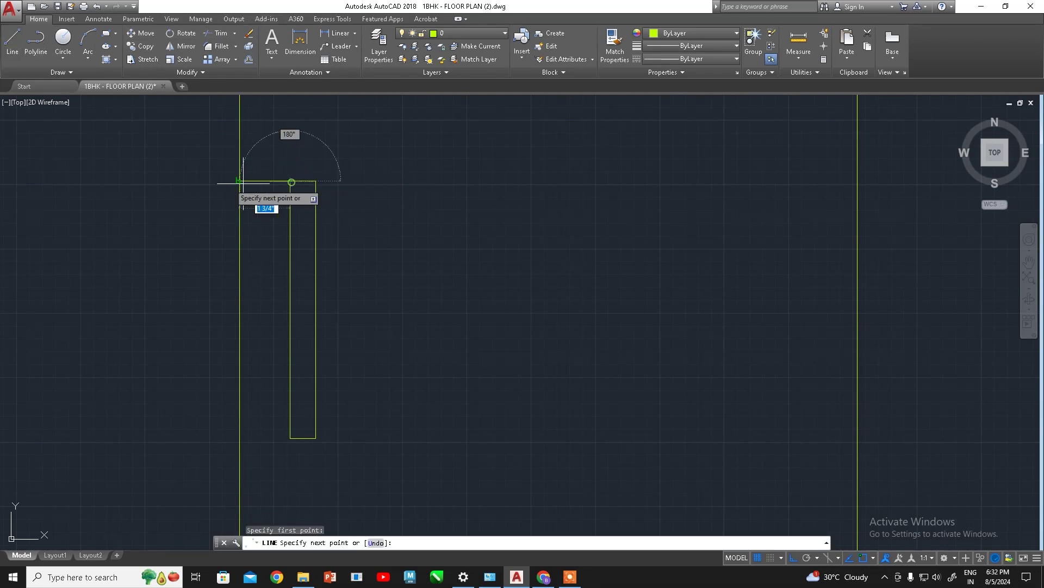
{"action": "left_click", "coordinate": [206, 182]}
{"action": "key", "text": "Escape"}
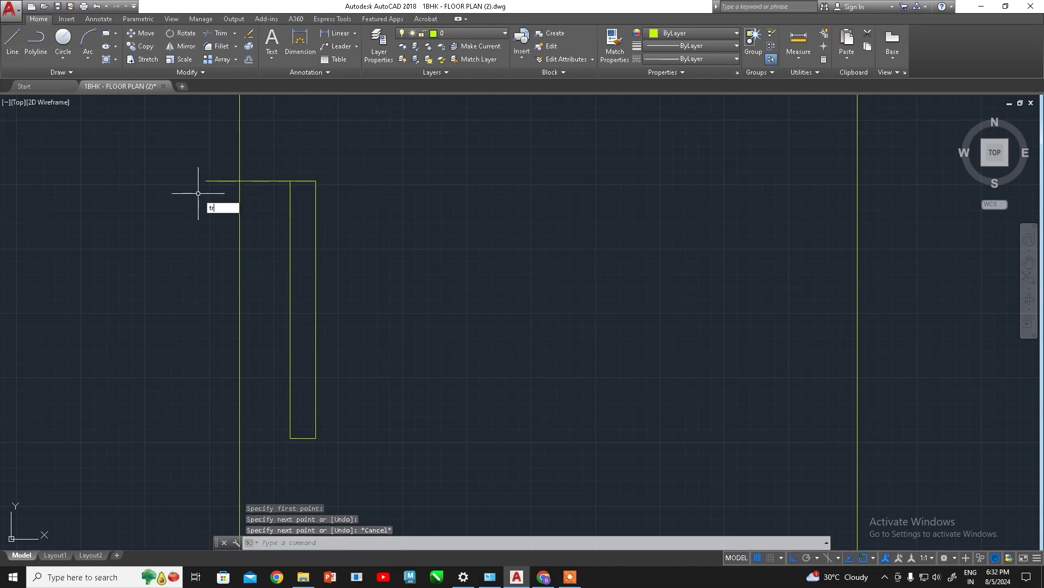
{"action": "key", "text": "Return"}
{"action": "key", "text": "Return"}
{"action": "left_click", "coordinate": [217, 180]}
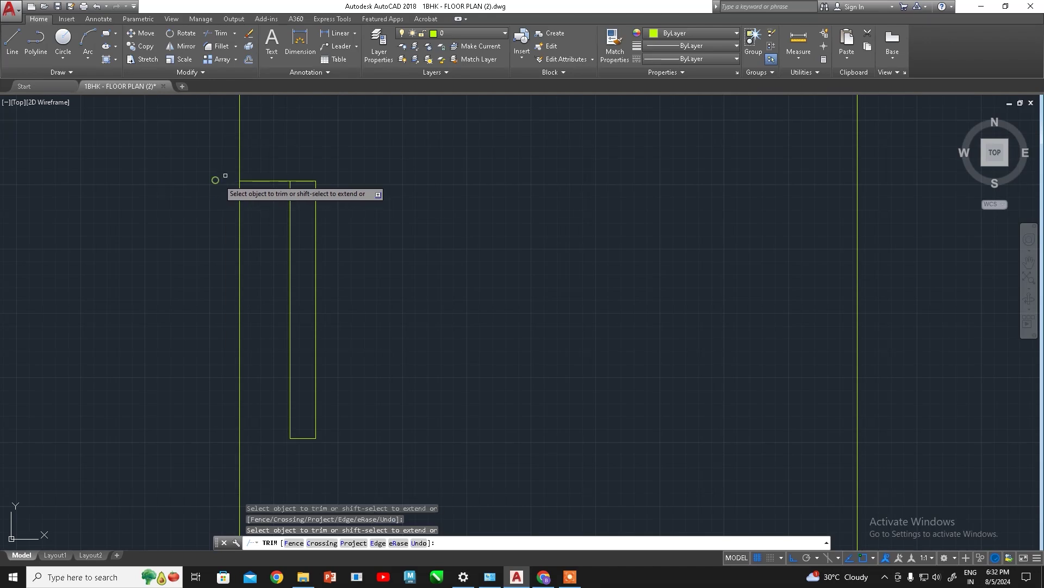
Copy the short top line to the right rectangle's top corner
{"action": "left_click", "coordinate": [143, 49]}
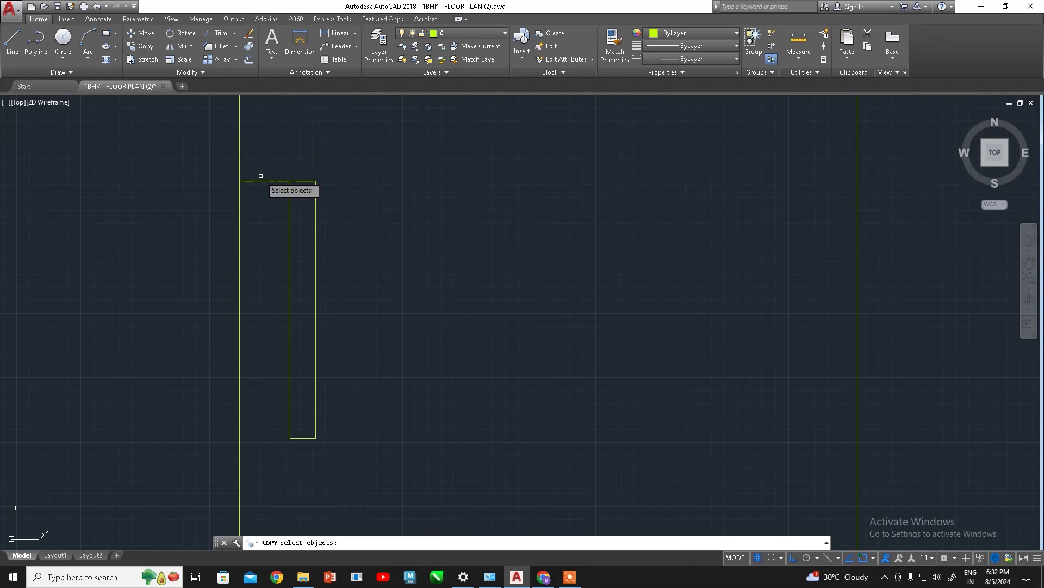
{"action": "left_click", "coordinate": [261, 180]}
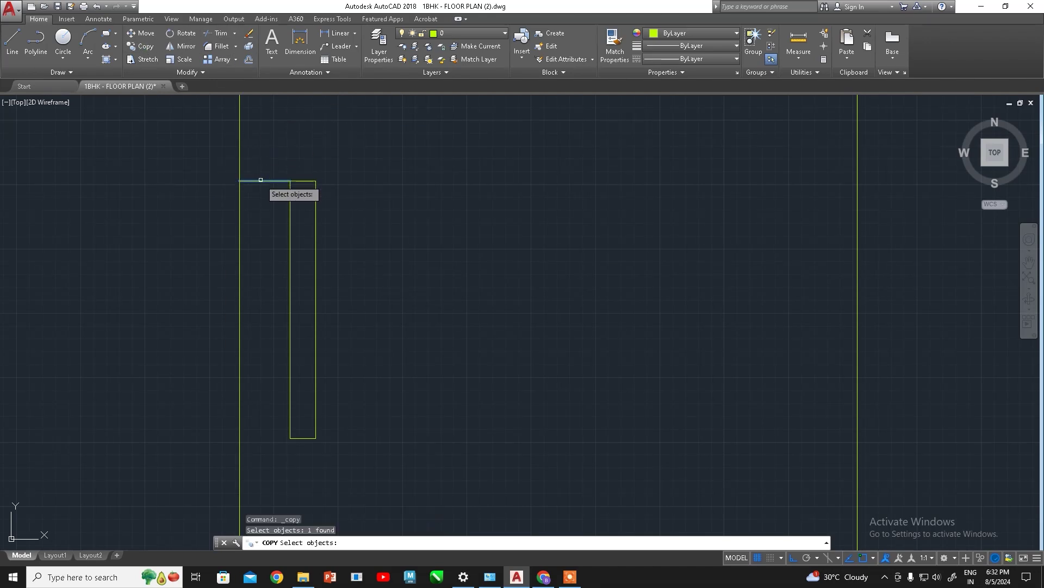
{"action": "key", "text": "Return"}
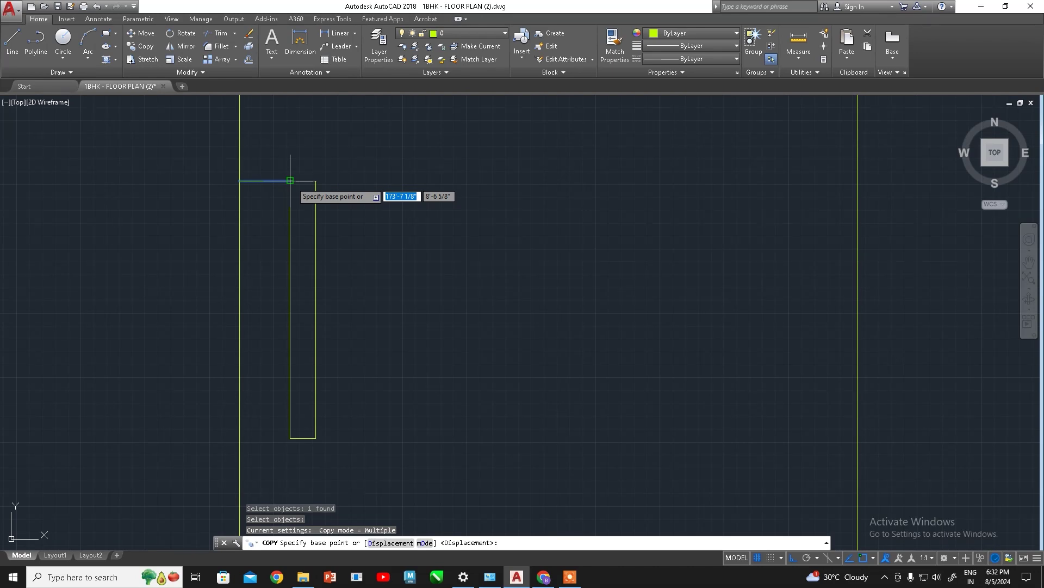
{"action": "left_click", "coordinate": [240, 181]}
{"action": "middle_click_drag", "start_coordinate": [503, 210], "coordinate": [128, 229]}
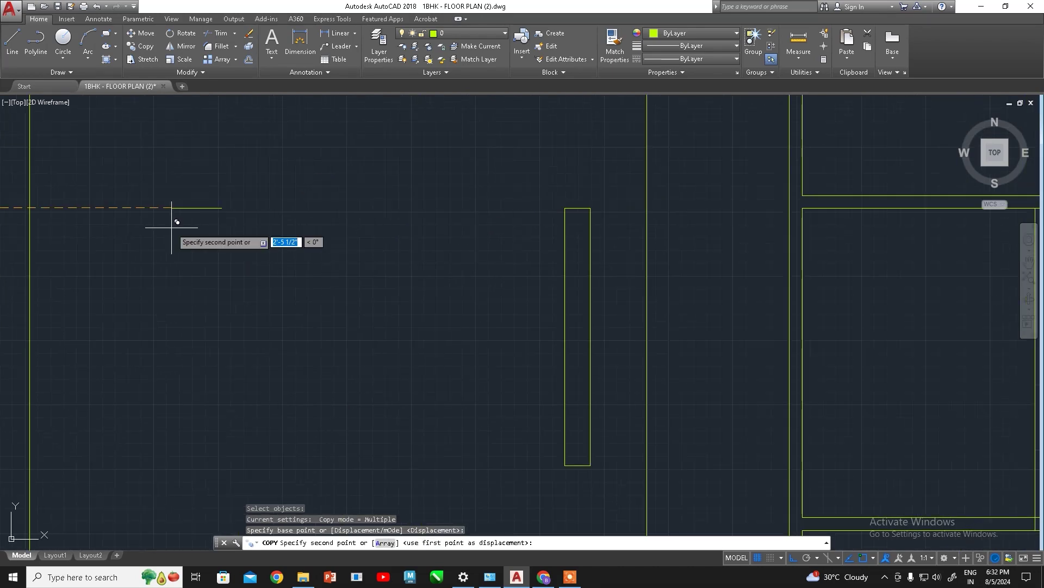
{"action": "left_click", "coordinate": [591, 207]}
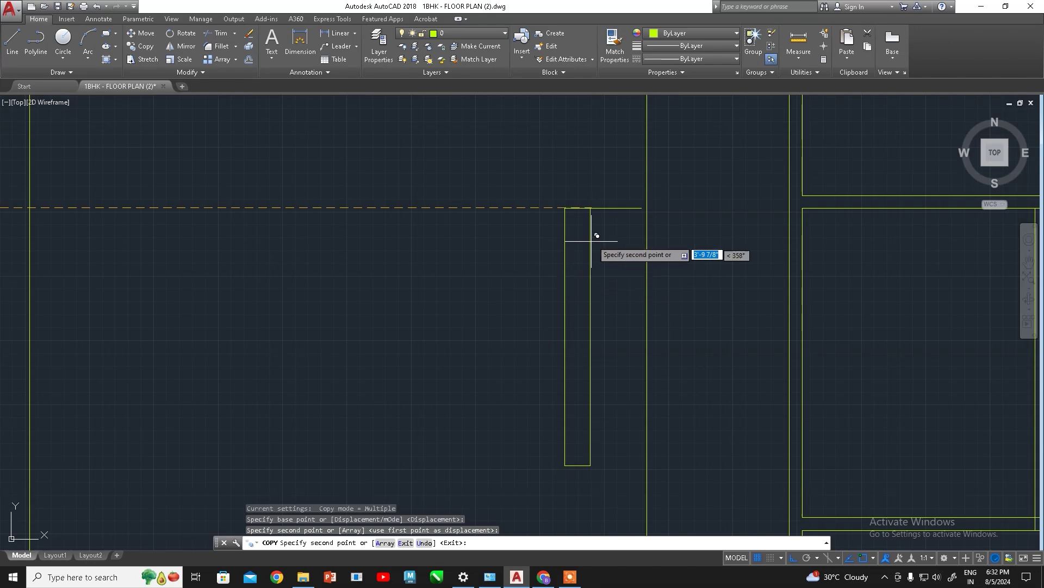
{"action": "key", "text": "Escape"}
Move the copied line right so it meets the right wall
{"action": "scroll", "coordinate": [460, 226], "scroll_direction": "up", "scroll_amount": 4}
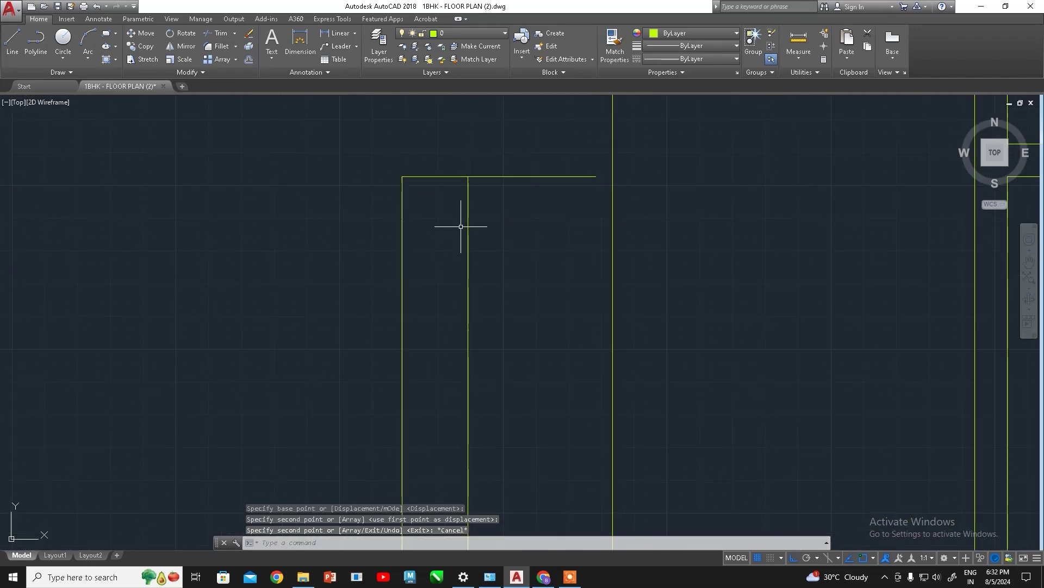
{"action": "left_click", "coordinate": [500, 177]}
{"action": "scroll", "coordinate": [500, 255], "scroll_direction": "down", "scroll_amount": 2}
{"action": "scroll", "coordinate": [490, 234], "scroll_direction": "up", "scroll_amount": 2}
{"action": "scroll", "coordinate": [479, 256], "scroll_direction": "down", "scroll_amount": 2}
{"action": "scroll", "coordinate": [489, 252], "scroll_direction": "up", "scroll_amount": 2}
{"action": "scroll", "coordinate": [529, 227], "scroll_direction": "up", "scroll_amount": 2}
{"action": "key", "text": "Escape"}
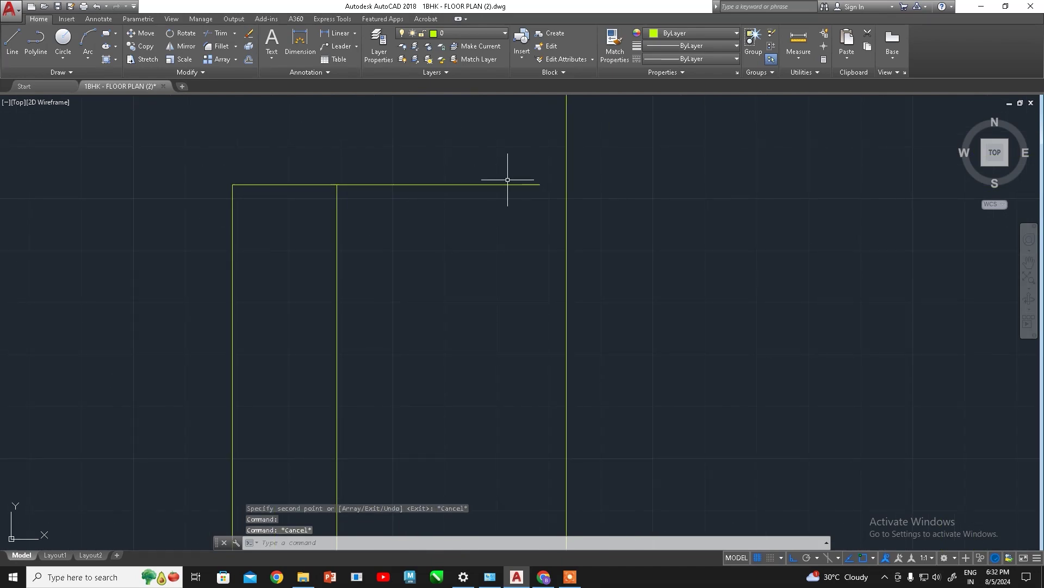
{"action": "left_click", "coordinate": [506, 185]}
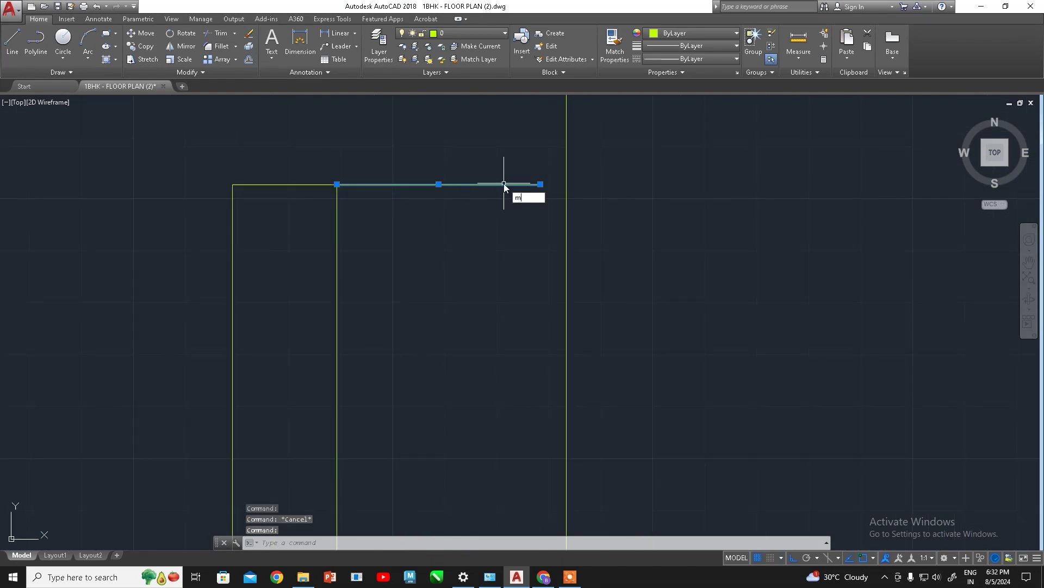
{"action": "key", "text": "Return"}
{"action": "left_click", "coordinate": [540, 184]}
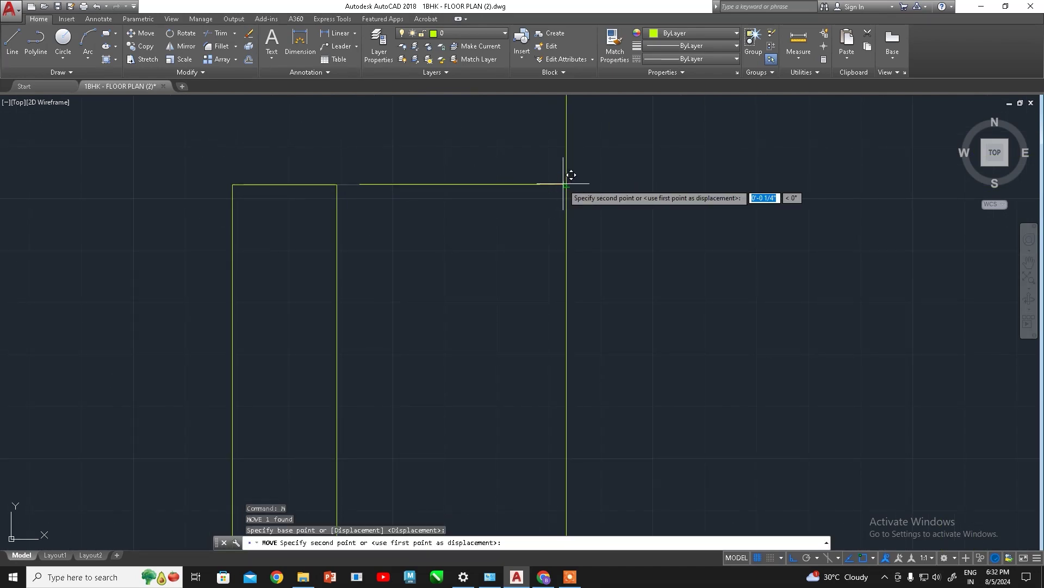
{"action": "left_click", "coordinate": [563, 184]}
{"action": "key", "text": "Escape"}
Shift the right narrow rectangle right so its top meets the new line
{"action": "scroll", "coordinate": [212, 173], "scroll_direction": "down", "scroll_amount": 2}
{"action": "left_click", "coordinate": [212, 170]}
{"action": "left_click", "coordinate": [299, 279]}
{"action": "scroll", "coordinate": [297, 289], "scroll_direction": "down", "scroll_amount": 3}
{"action": "middle_click_drag", "start_coordinate": [263, 263], "coordinate": [279, 168]}
{"action": "left_click", "coordinate": [276, 140]}
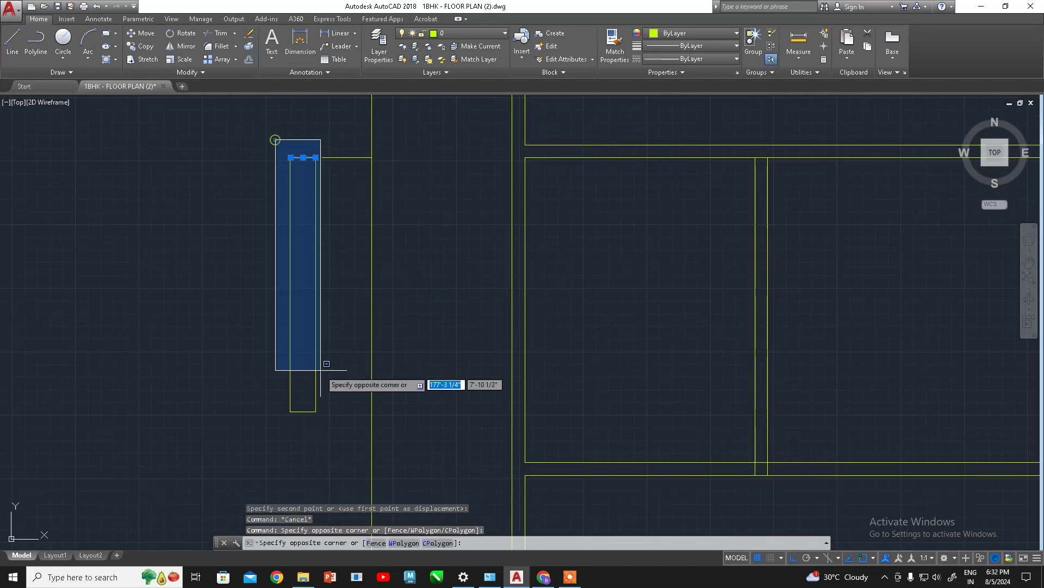
{"action": "left_click", "coordinate": [319, 434]}
{"action": "key", "text": "Return"}
{"action": "scroll", "coordinate": [338, 233], "scroll_direction": "up", "scroll_amount": 6}
{"action": "middle_click_drag", "start_coordinate": [350, 180], "coordinate": [385, 285]}
{"action": "left_click", "coordinate": [372, 233]}
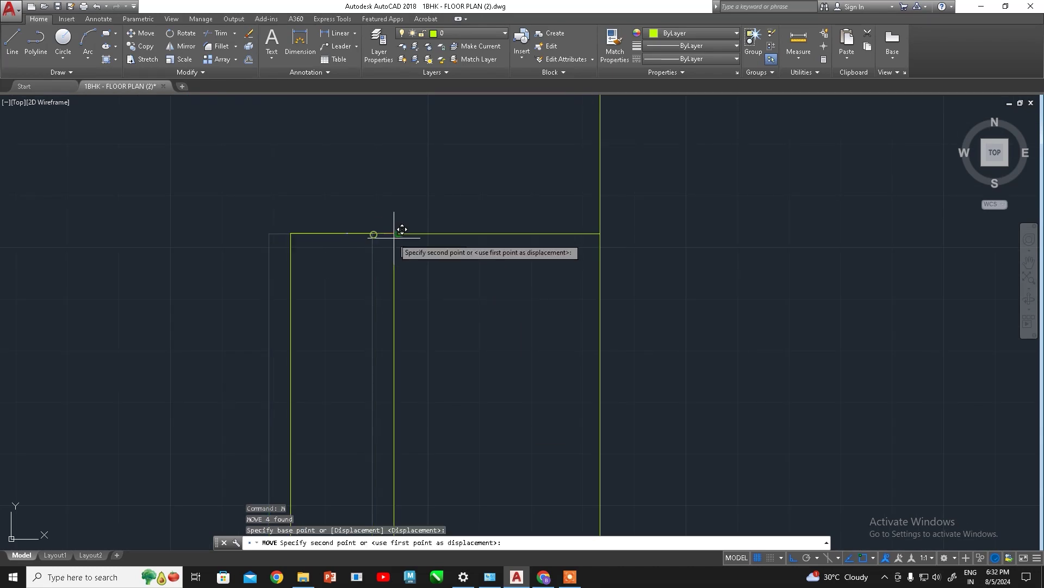
{"action": "left_click", "coordinate": [399, 233]}
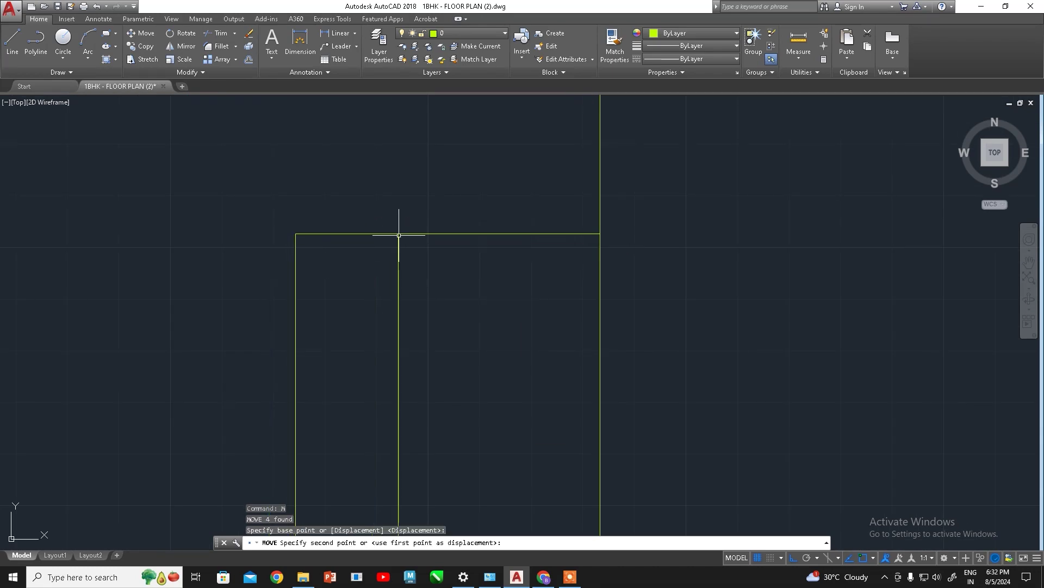
{"action": "left_click", "coordinate": [482, 234]}
{"action": "left_click", "coordinate": [337, 33]}
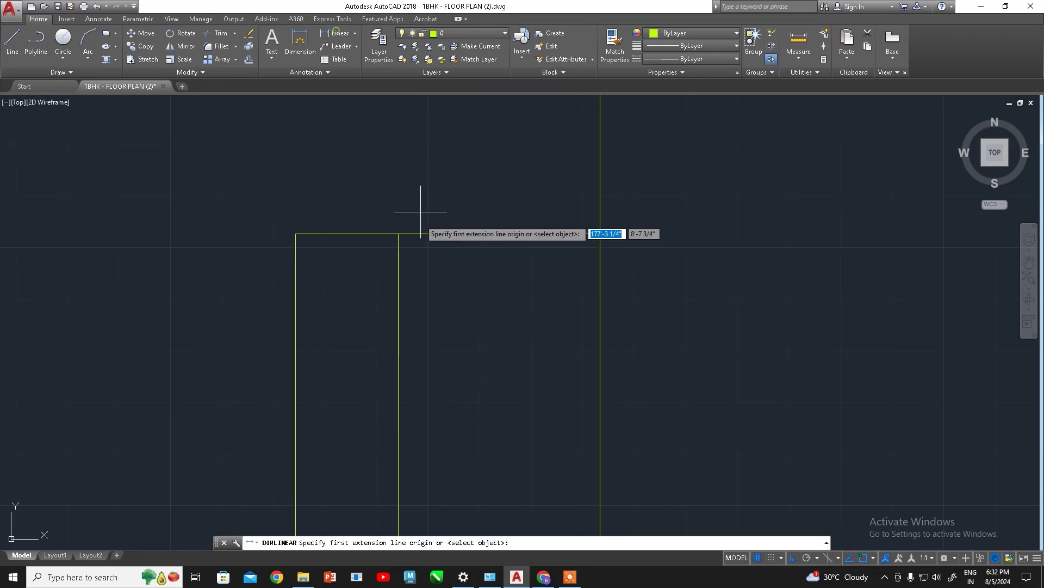
Measure the handle's offset from the door edge without placing a dimension
{"action": "left_click", "coordinate": [399, 234]}
{"action": "left_click", "coordinate": [600, 234]}
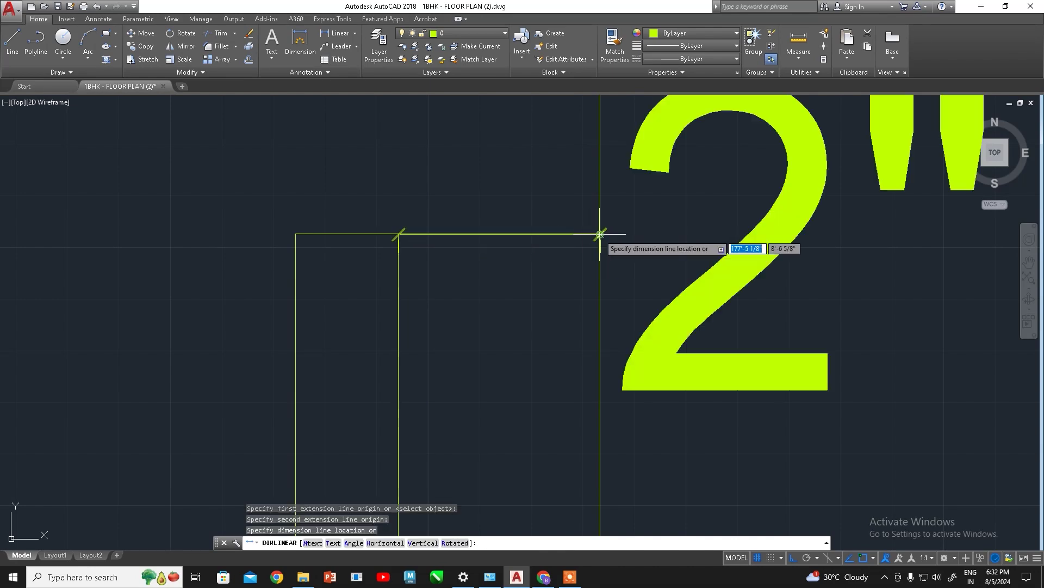
{"action": "scroll", "coordinate": [504, 218], "scroll_direction": "down", "scroll_amount": 2}
{"action": "key", "text": "Escape"}
{"action": "scroll", "coordinate": [350, 295], "scroll_direction": "up", "scroll_amount": 3}
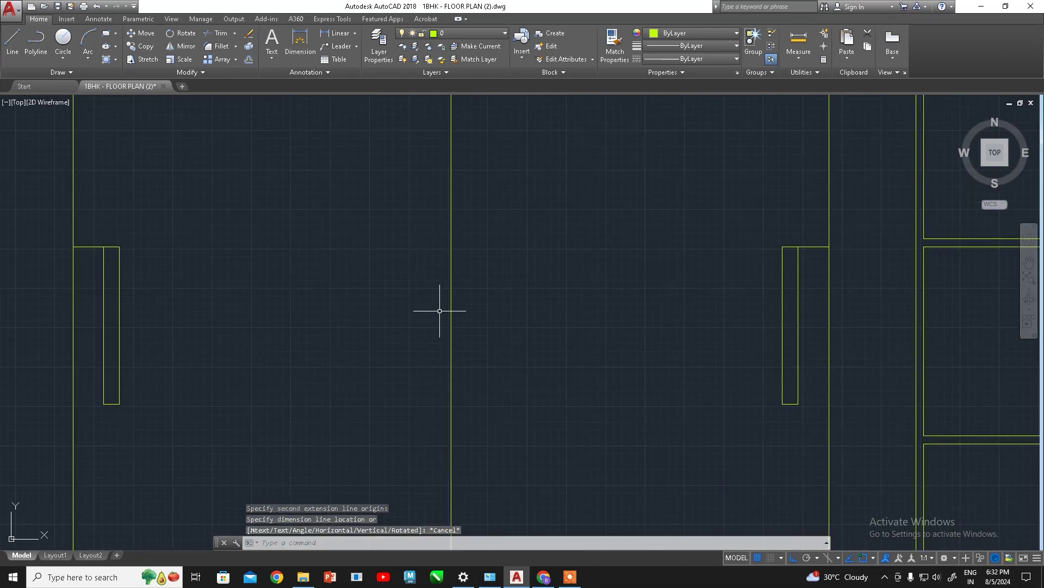
{"action": "scroll", "coordinate": [372, 299], "scroll_direction": "up", "scroll_amount": 3}
{"action": "key", "text": "Return"}
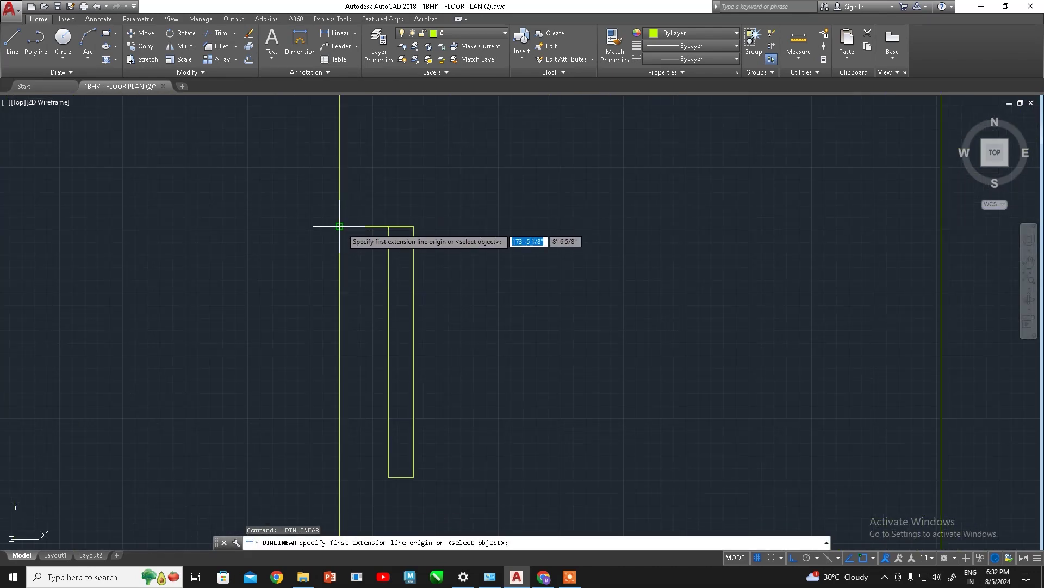
{"action": "left_click", "coordinate": [342, 226]}
{"action": "left_click", "coordinate": [388, 227]}
{"action": "key", "text": "Escape"}
{"action": "scroll", "coordinate": [432, 250], "scroll_direction": "down", "scroll_amount": 1}
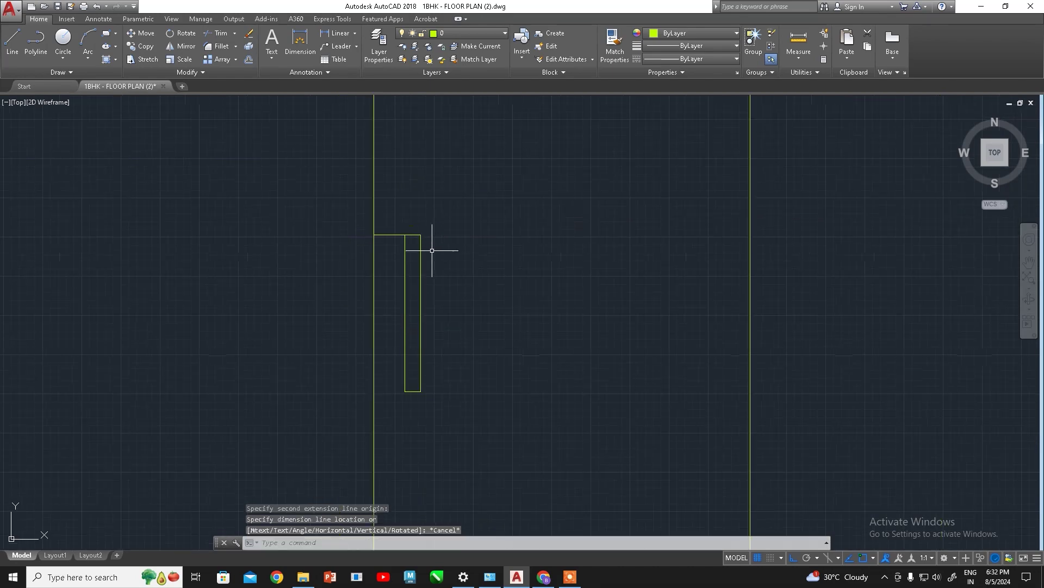
Delete the stray short line at the top of the door handle
{"action": "left_click", "coordinate": [391, 235]}
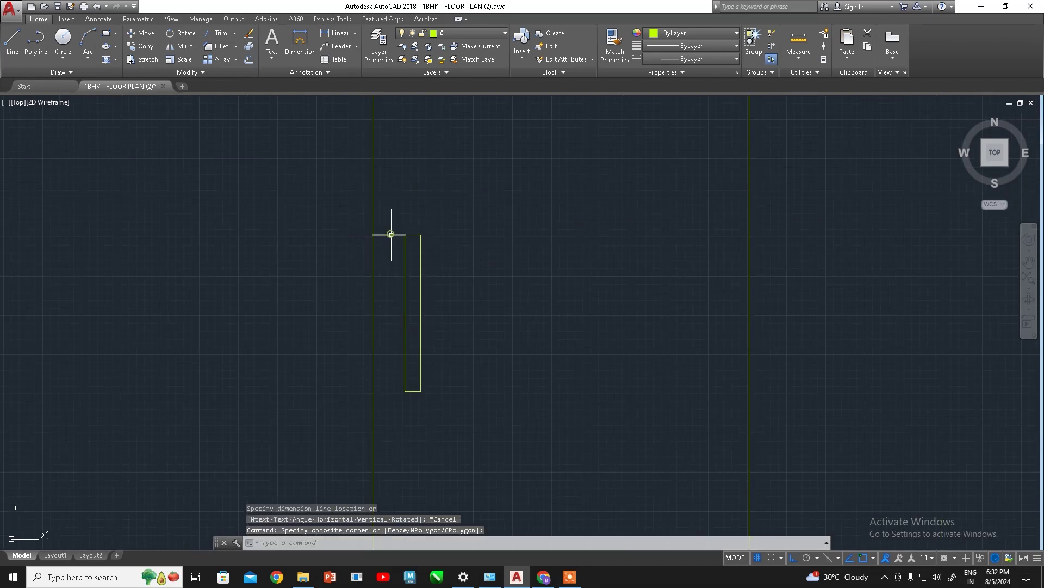
{"action": "left_click", "coordinate": [466, 240]}
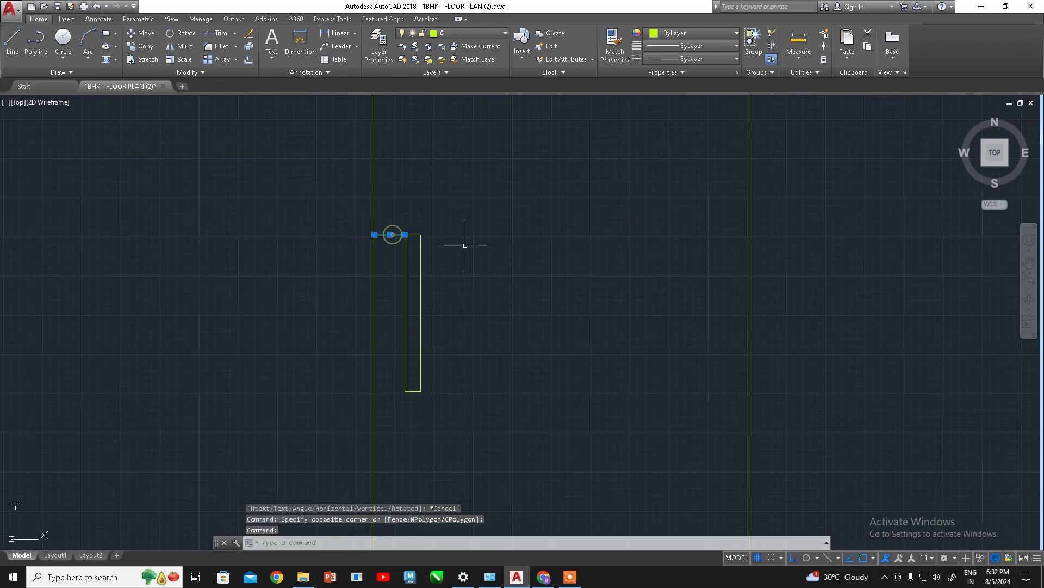
{"action": "key", "text": "Delete"}
{"action": "scroll", "coordinate": [524, 277], "scroll_direction": "down", "scroll_amount": 2}
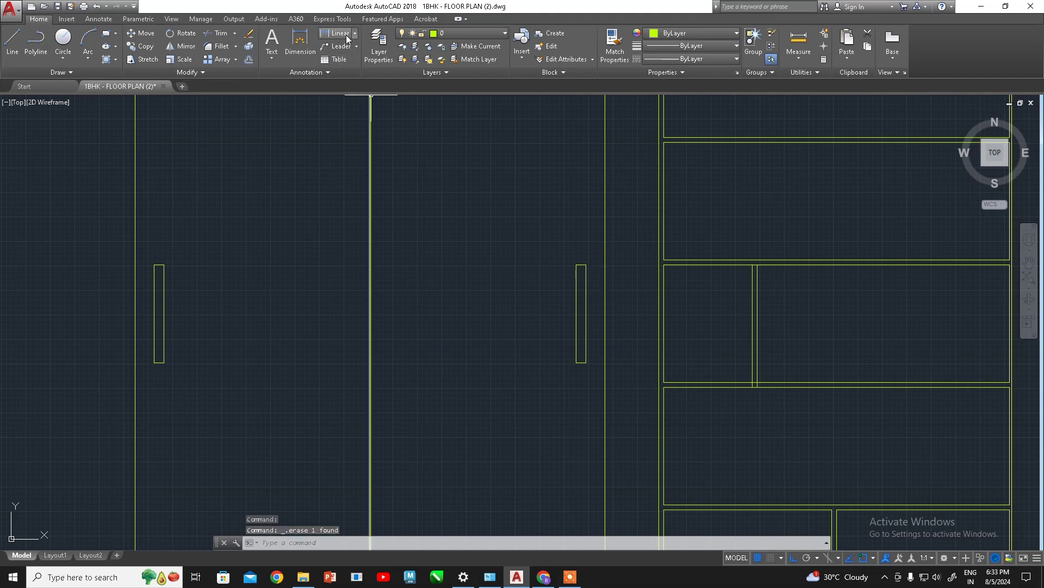
{"action": "key", "text": "Escape"}
{"action": "type", "text": "DIM"}
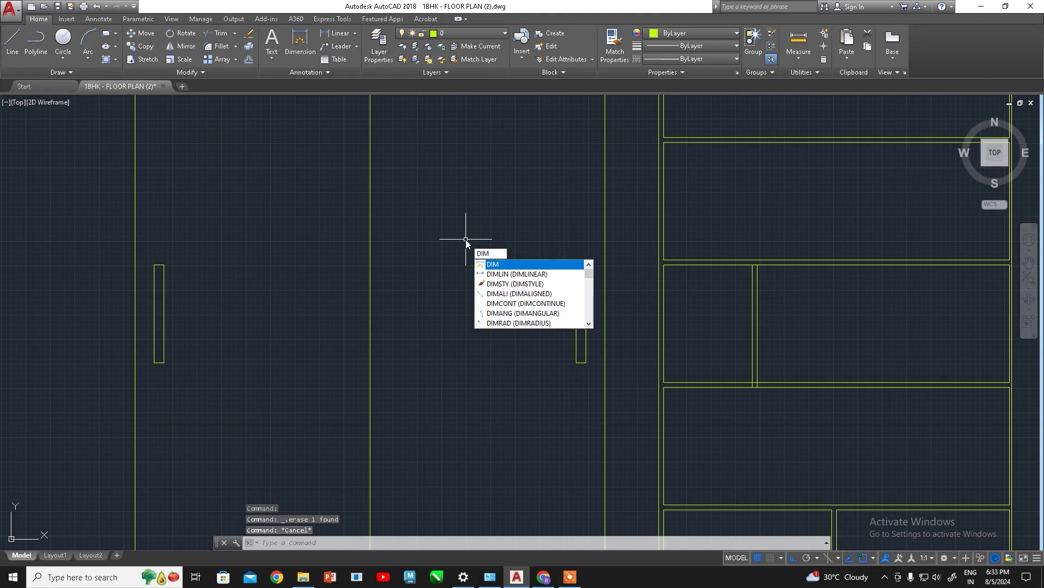
Confirm the right handle's 2" gap with a temporary linear dimension, then erase it
{"action": "left_click", "coordinate": [534, 274]}
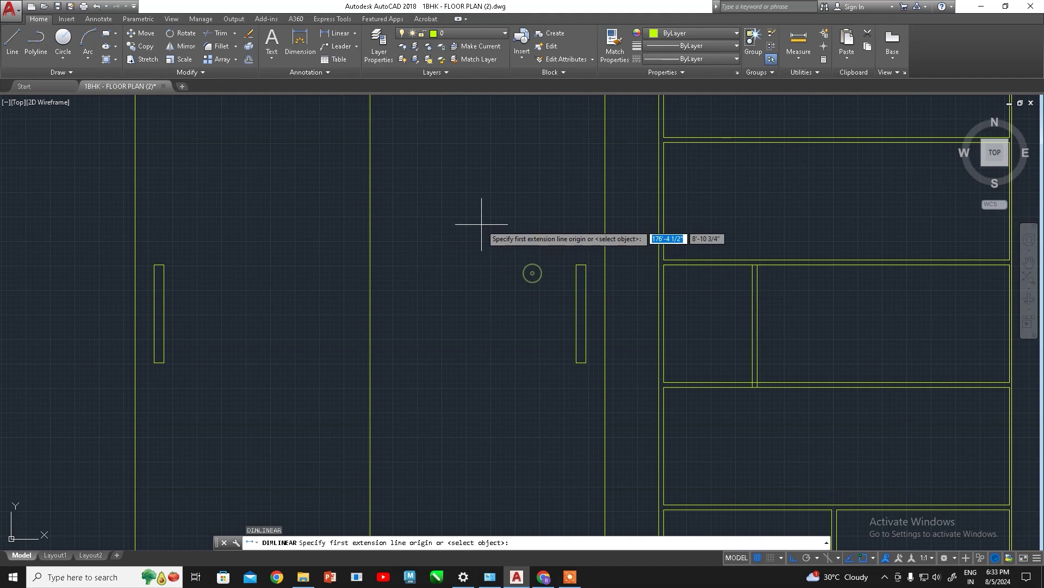
{"action": "left_click", "coordinate": [586, 266]}
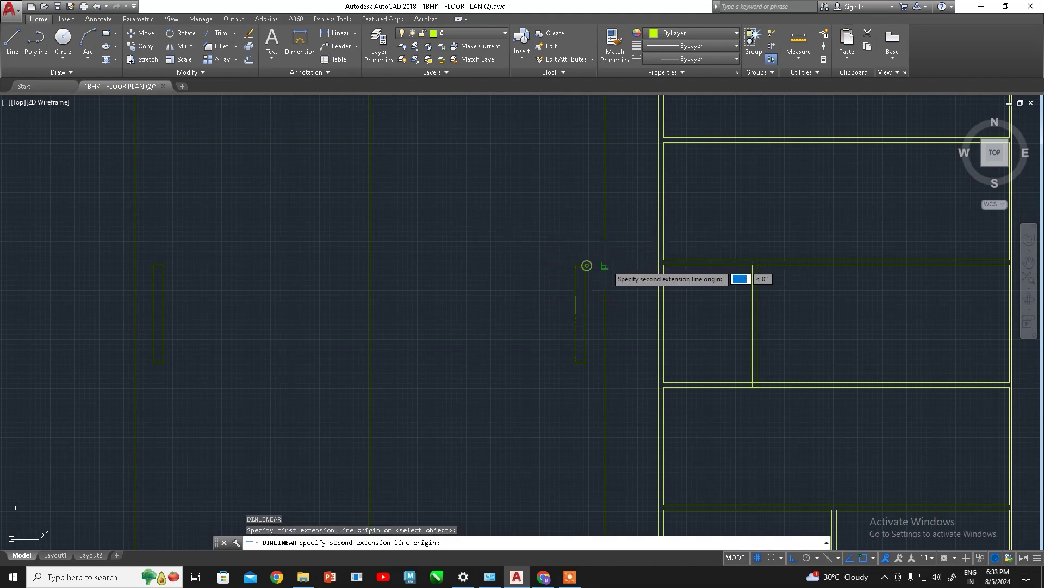
{"action": "left_click", "coordinate": [590, 224]}
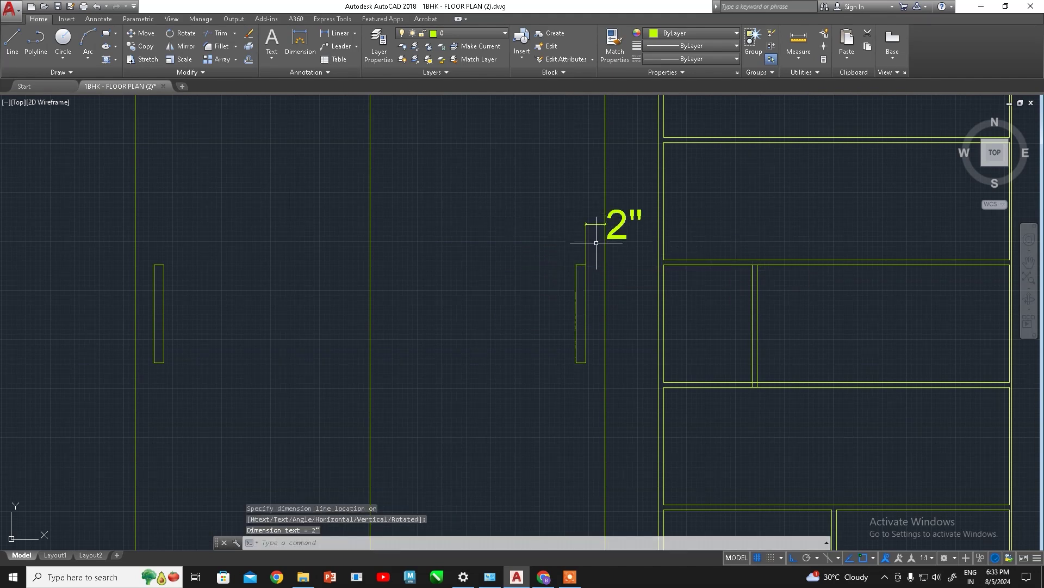
{"action": "key", "text": "Escape"}
{"action": "left_click", "coordinate": [594, 224]}
{"action": "key", "text": "Delete"}
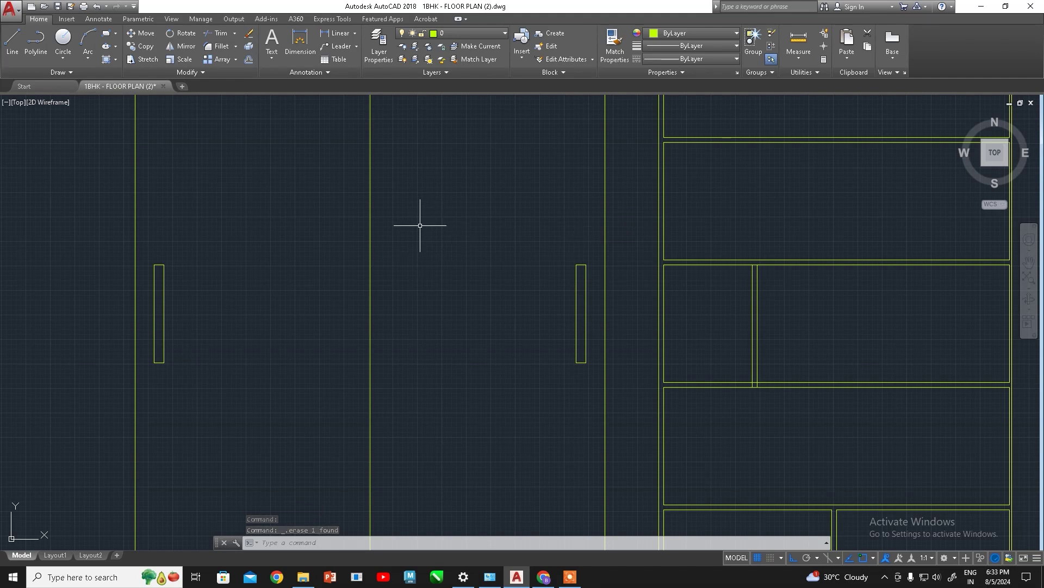
{"action": "scroll", "coordinate": [422, 226], "scroll_direction": "down", "scroll_amount": 2}
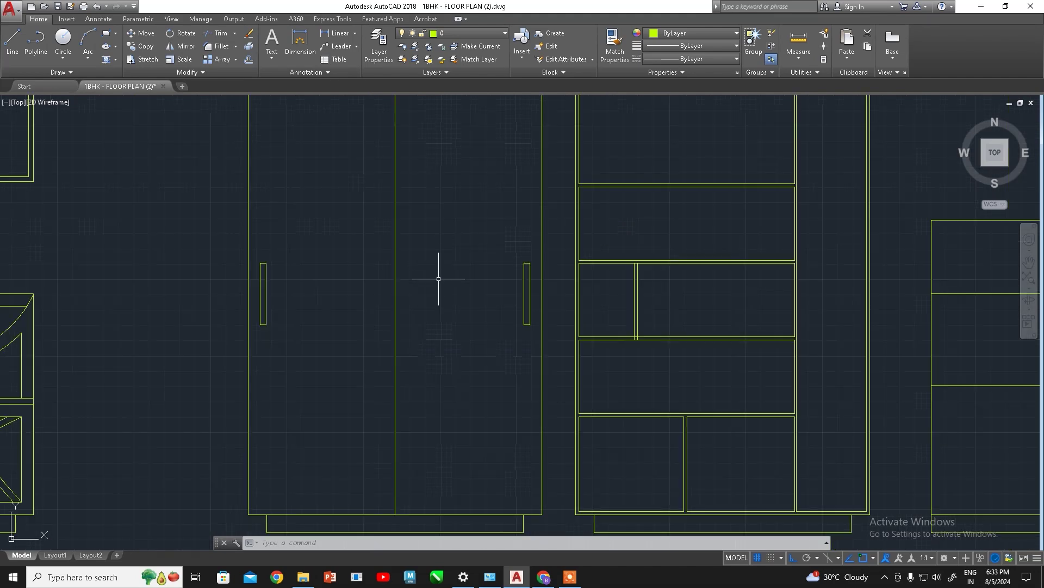
Window-select both wardrobe door handles
{"action": "scroll", "coordinate": [457, 287], "scroll_direction": "down", "scroll_amount": 2}
{"action": "middle_click_drag", "start_coordinate": [420, 338], "coordinate": [418, 420]}
{"action": "scroll", "coordinate": [423, 401], "scroll_direction": "down", "scroll_amount": 2}
{"action": "scroll", "coordinate": [418, 339], "scroll_direction": "up", "scroll_amount": 2}
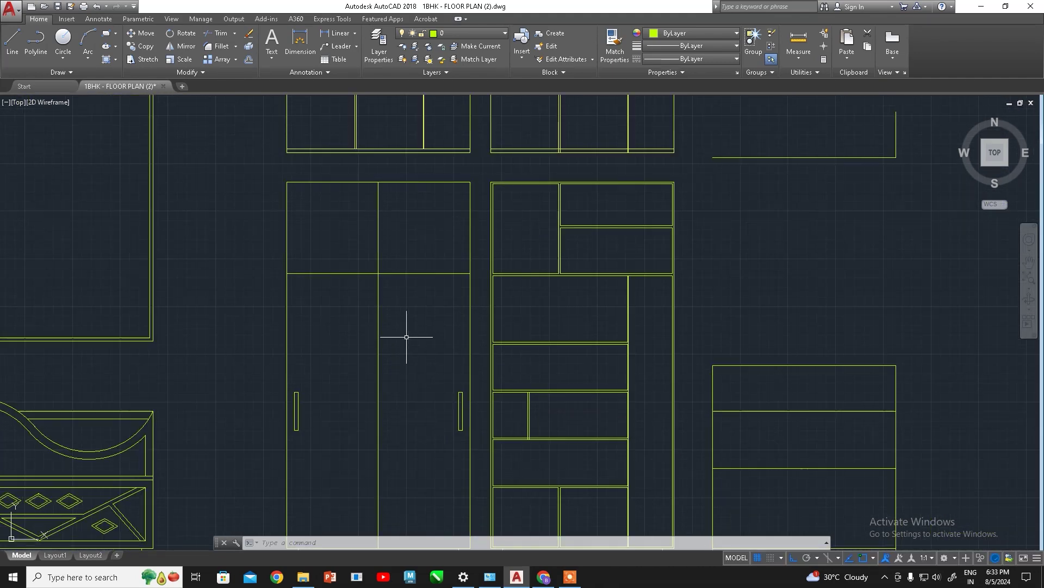
{"action": "middle_click_drag", "start_coordinate": [406, 347], "coordinate": [412, 404]}
{"action": "left_click", "coordinate": [301, 406]}
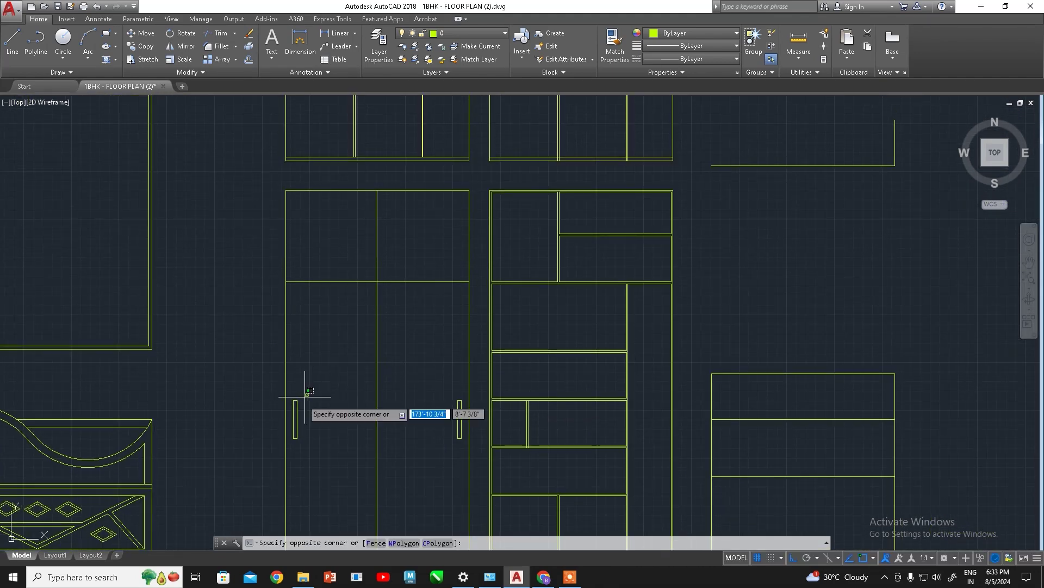
{"action": "left_click", "coordinate": [288, 447]}
{"action": "left_click", "coordinate": [441, 392]}
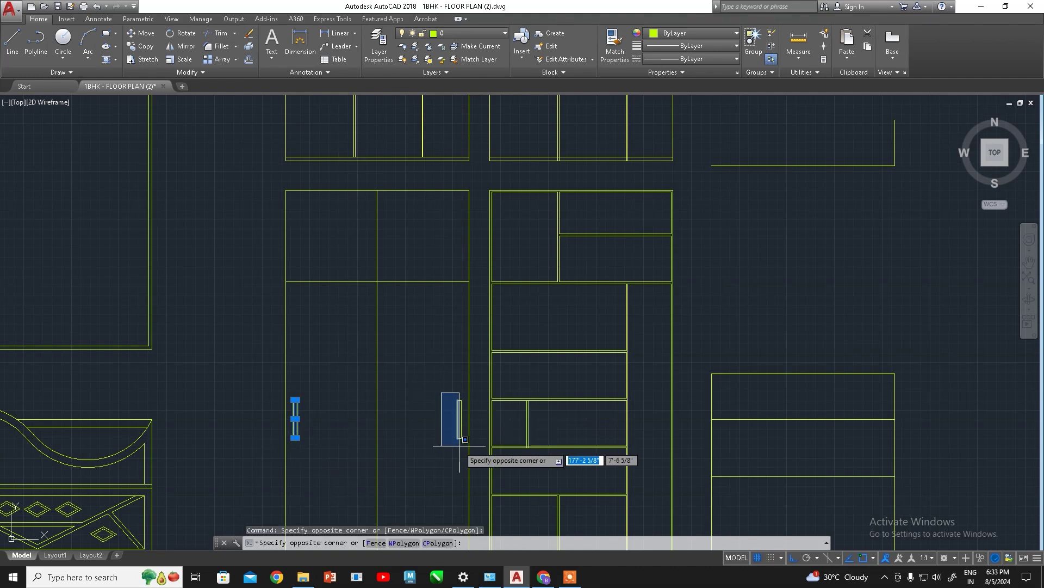
{"action": "left_click", "coordinate": [469, 450]}
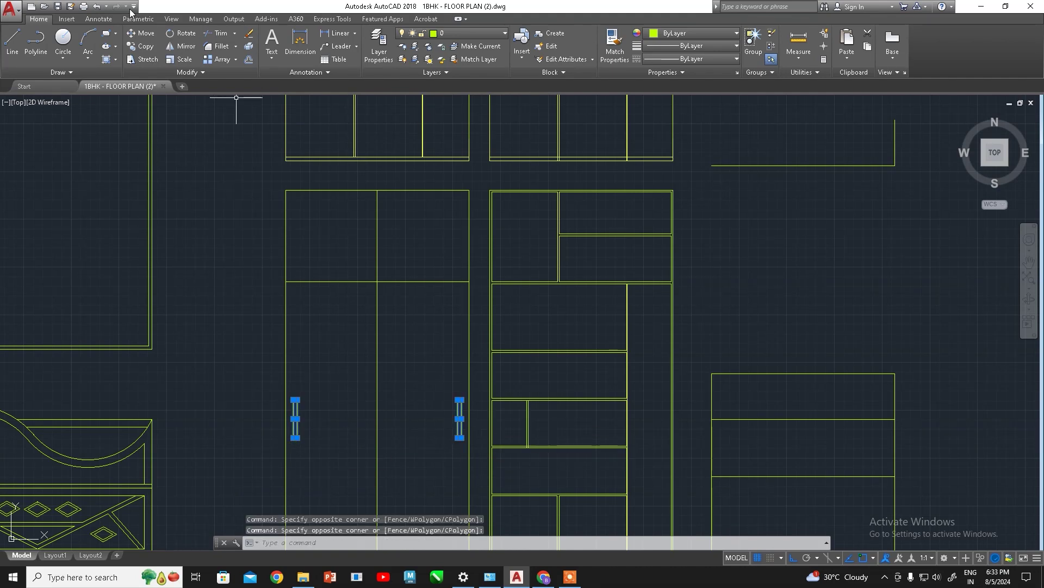
Copy both handles straight up onto the upper cupboard shutters
{"action": "left_click", "coordinate": [145, 52]}
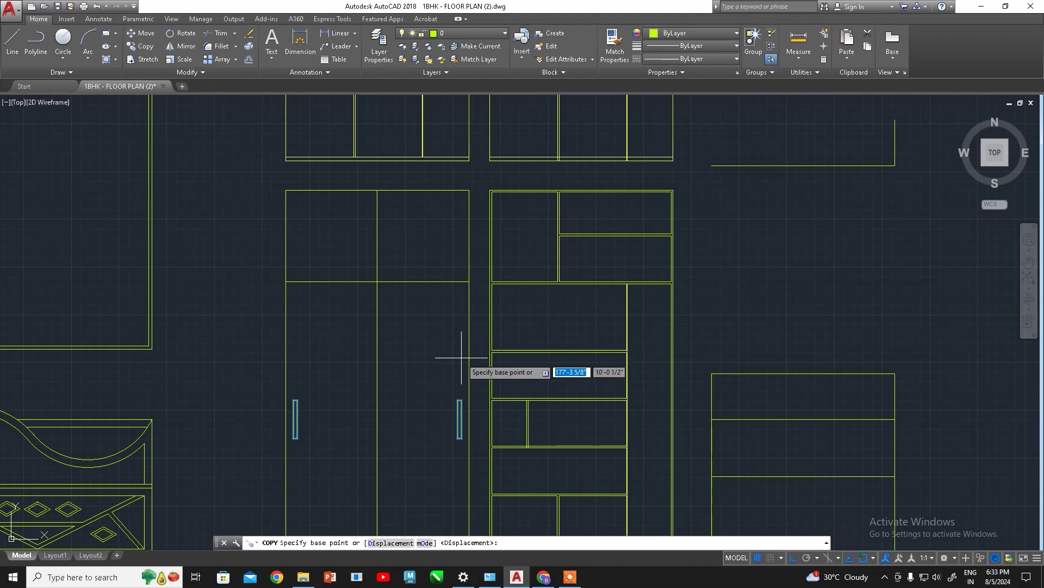
{"action": "left_click", "coordinate": [460, 432]}
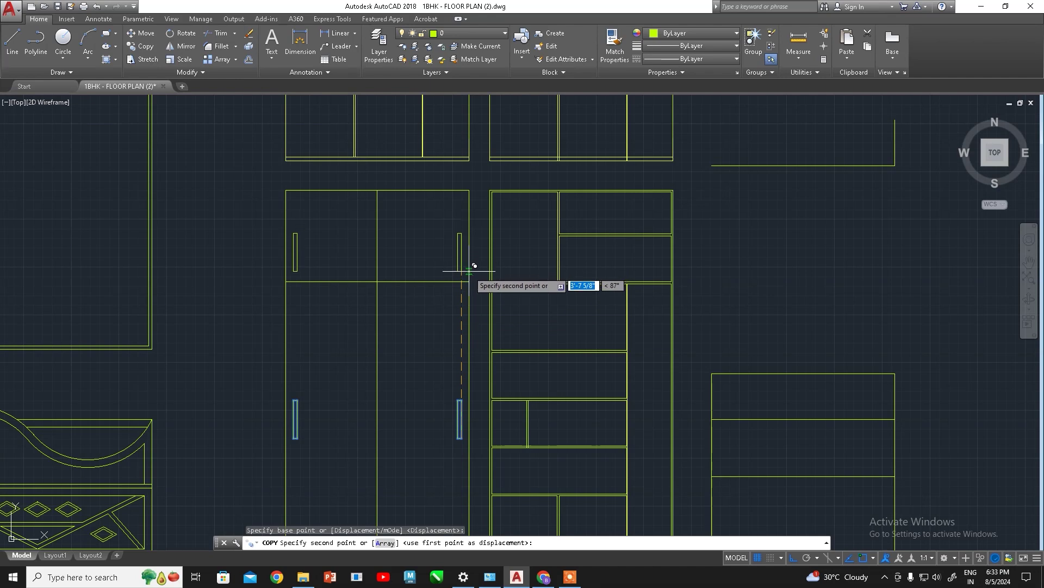
{"action": "scroll", "coordinate": [471, 265], "scroll_direction": "up", "scroll_amount": 8}
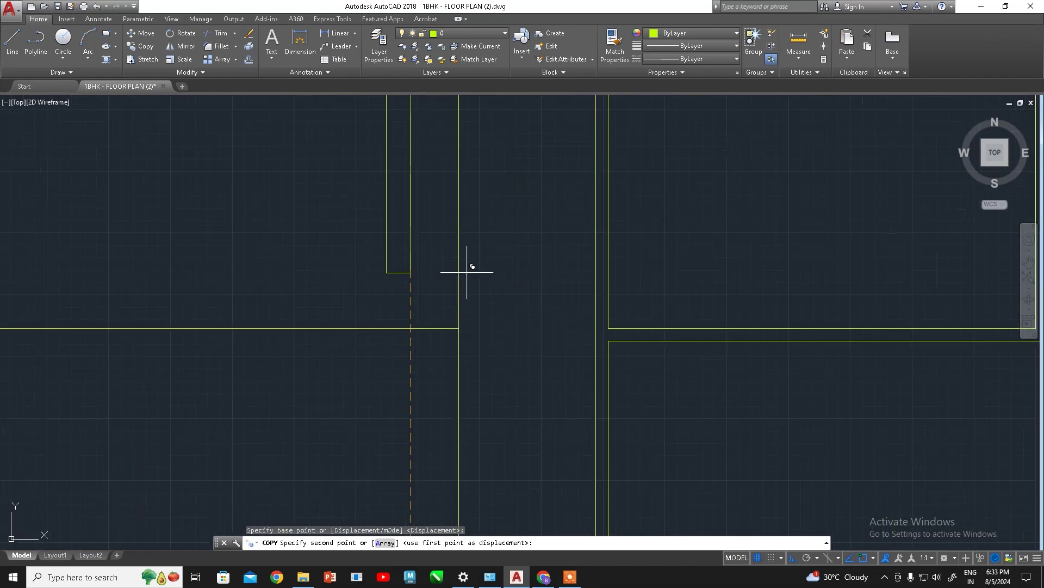
{"action": "left_click", "coordinate": [430, 279]}
{"action": "key", "text": "Escape"}
Pan and zoom to centre the right-hand cabinet in view
{"action": "scroll", "coordinate": [473, 316], "scroll_direction": "down", "scroll_amount": 4}
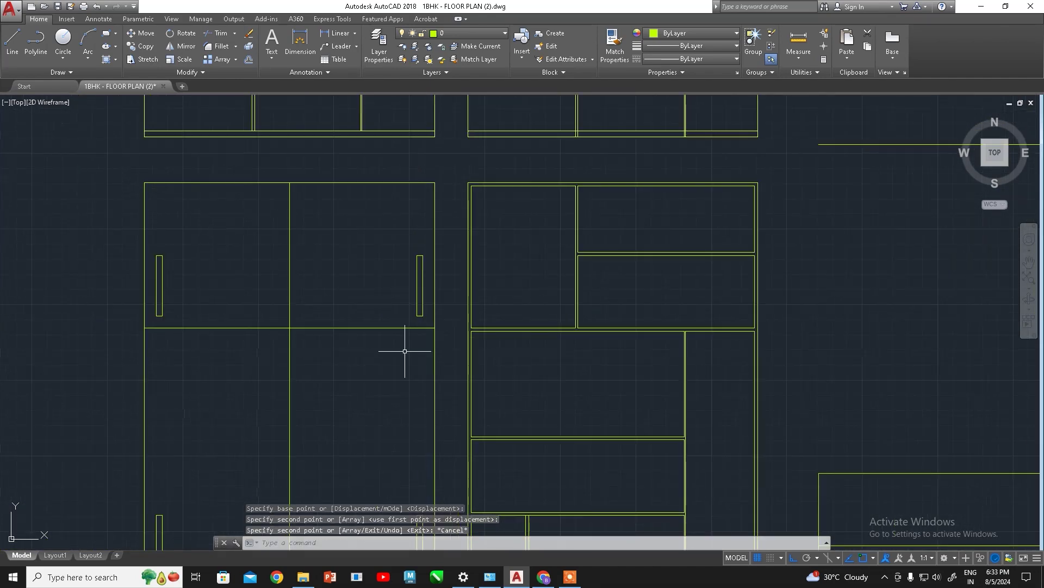
{"action": "scroll", "coordinate": [408, 349], "scroll_direction": "down", "scroll_amount": 2}
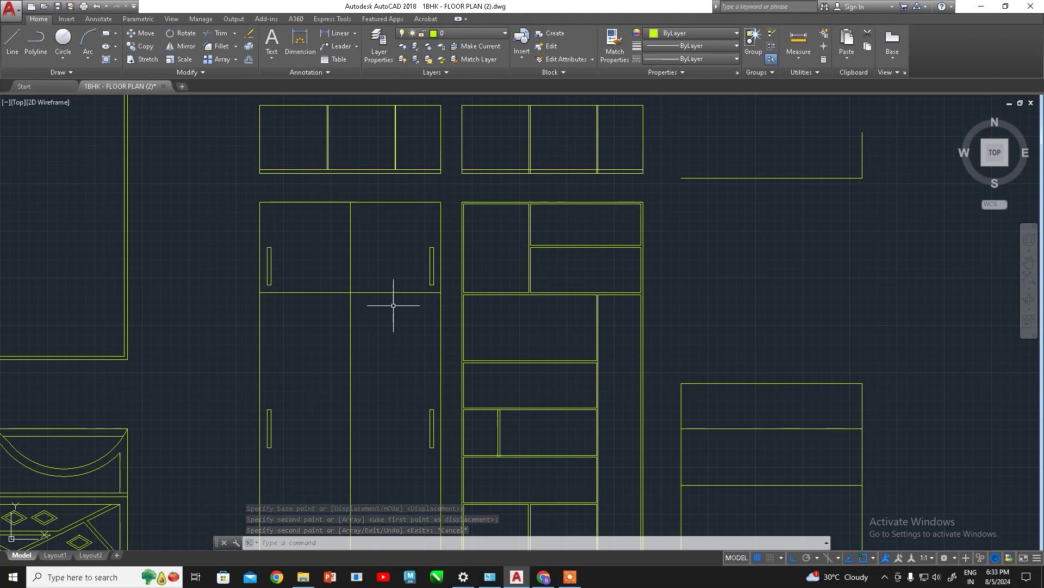
{"action": "scroll", "coordinate": [394, 305], "scroll_direction": "down", "scroll_amount": 4}
{"action": "scroll", "coordinate": [393, 305], "scroll_direction": "down", "scroll_amount": 1}
{"action": "scroll", "coordinate": [443, 303], "scroll_direction": "up", "scroll_amount": 4}
{"action": "scroll", "coordinate": [444, 303], "scroll_direction": "down", "scroll_amount": 2}
{"action": "middle_click_drag", "start_coordinate": [444, 303], "coordinate": [351, 291]}
{"action": "scroll", "coordinate": [489, 342], "scroll_direction": "up", "scroll_amount": 2}
{"action": "middle_click_drag", "start_coordinate": [489, 342], "coordinate": [445, 286]}
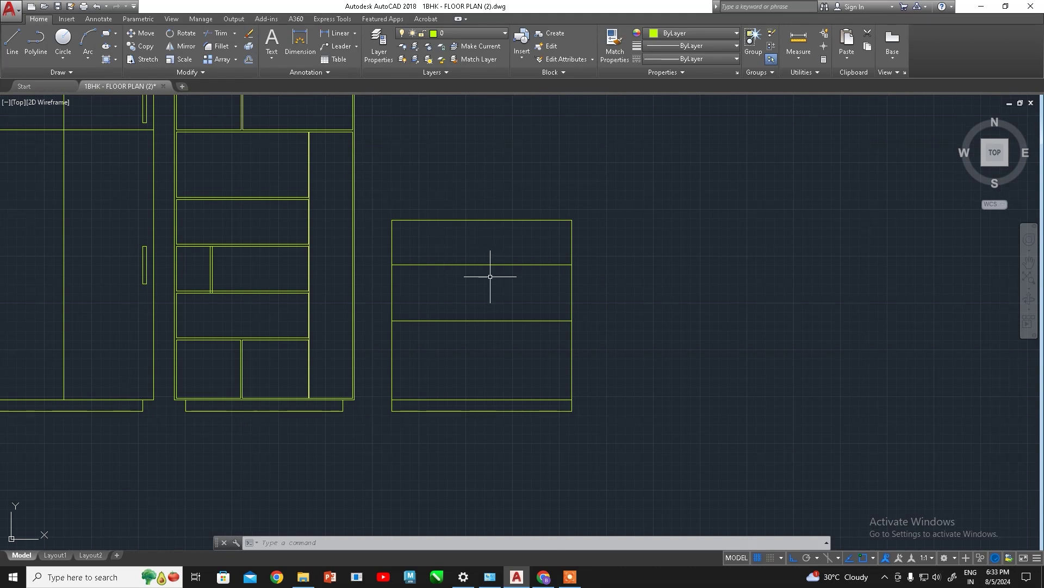
Draw a 3-inch line down from the cabinet's lower-left corner
{"action": "left_click", "coordinate": [583, 205]}
{"action": "key", "text": "Escape"}
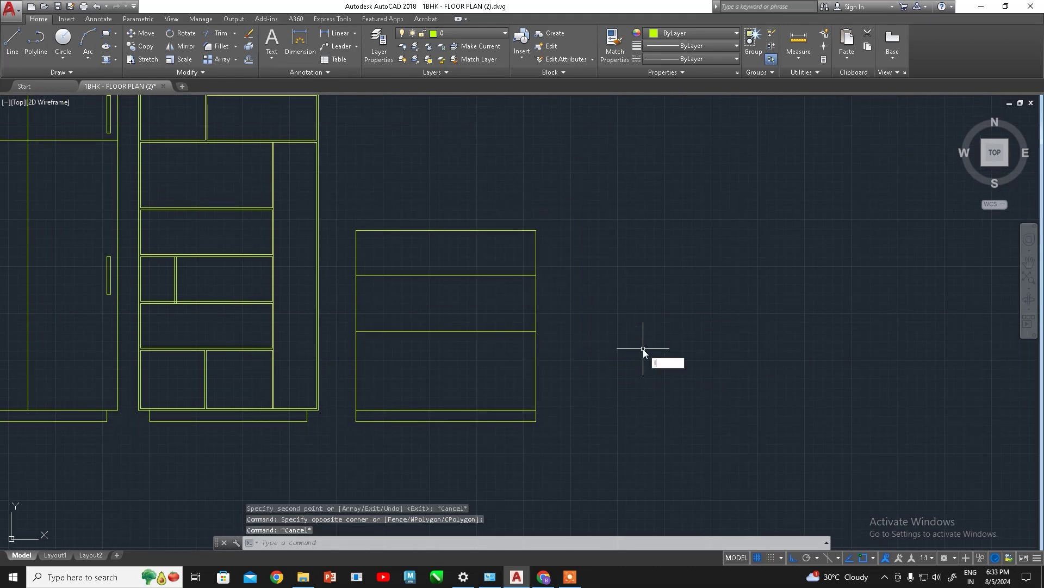
{"action": "type", "text": "l"}
{"action": "key", "text": "Return"}
{"action": "left_click", "coordinate": [357, 411]}
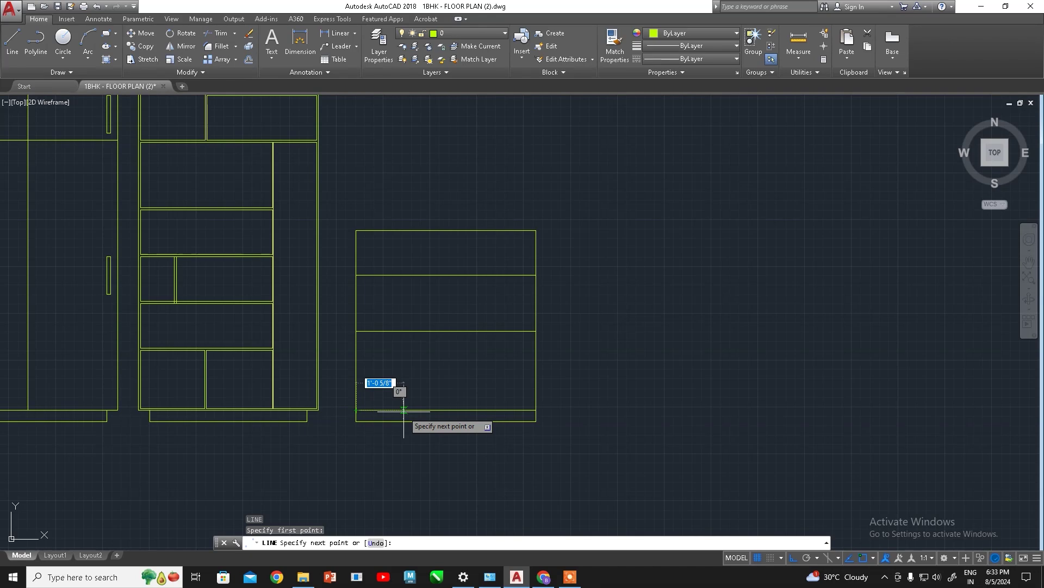
{"action": "type", "text": "3"}
{"action": "key", "text": "Return"}
{"action": "left_click", "coordinate": [368, 457]}
{"action": "key", "text": "Escape"}
Draw a 3-inch base segment and a vertical leg at the cabinet's right base corner
{"action": "scroll", "coordinate": [481, 455], "scroll_direction": "up", "scroll_amount": 4}
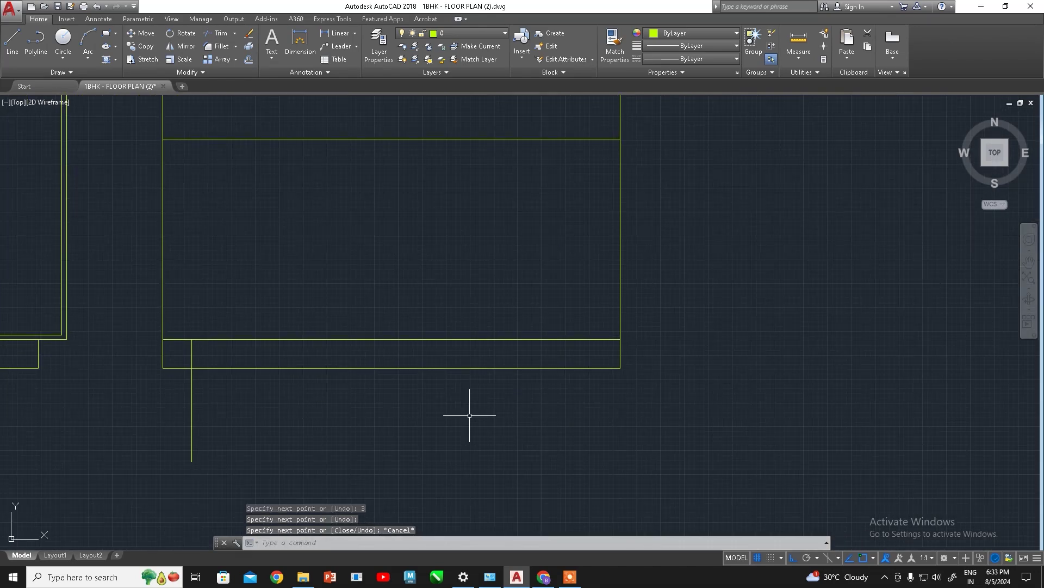
{"action": "key", "text": "Return"}
{"action": "left_click", "coordinate": [620, 339]}
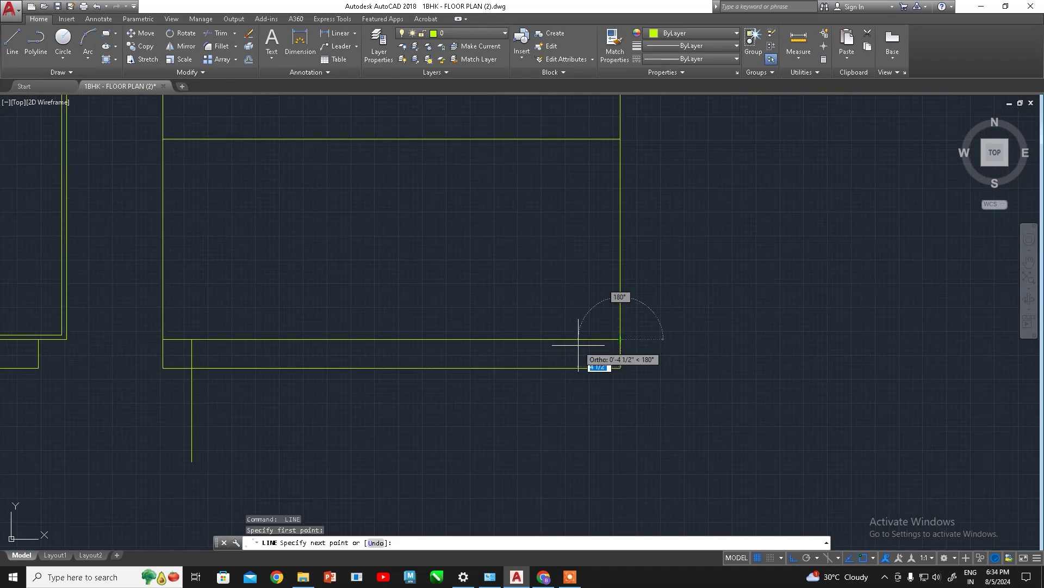
{"action": "type", "text": "3"}
{"action": "key", "text": "Return"}
{"action": "left_click", "coordinate": [579, 405]}
{"action": "key", "text": "Escape"}
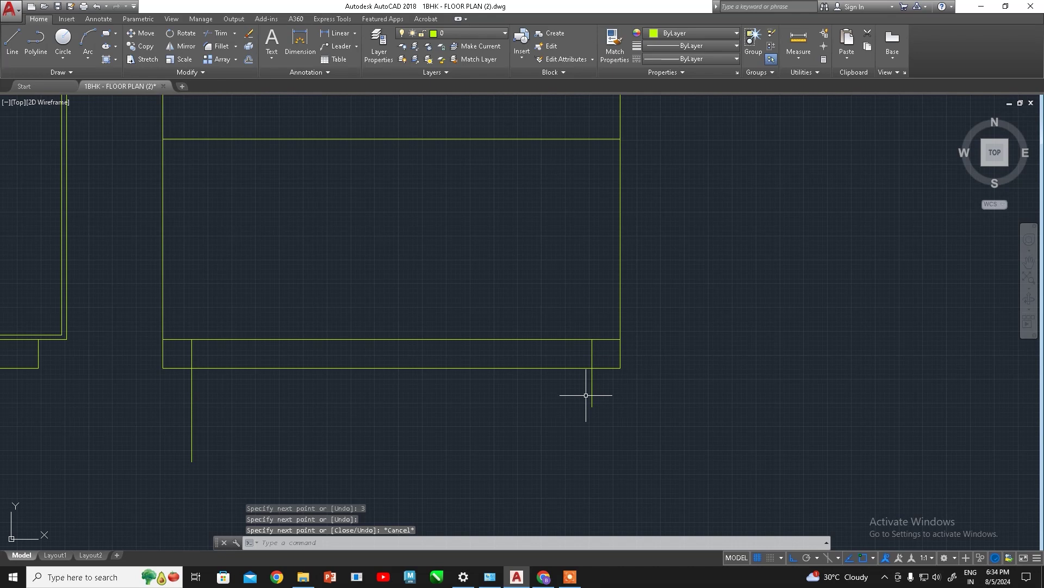
Delete the short horizontal base segments at the right and left
{"action": "left_click", "coordinate": [606, 339]}
{"action": "key", "text": "Delete"}
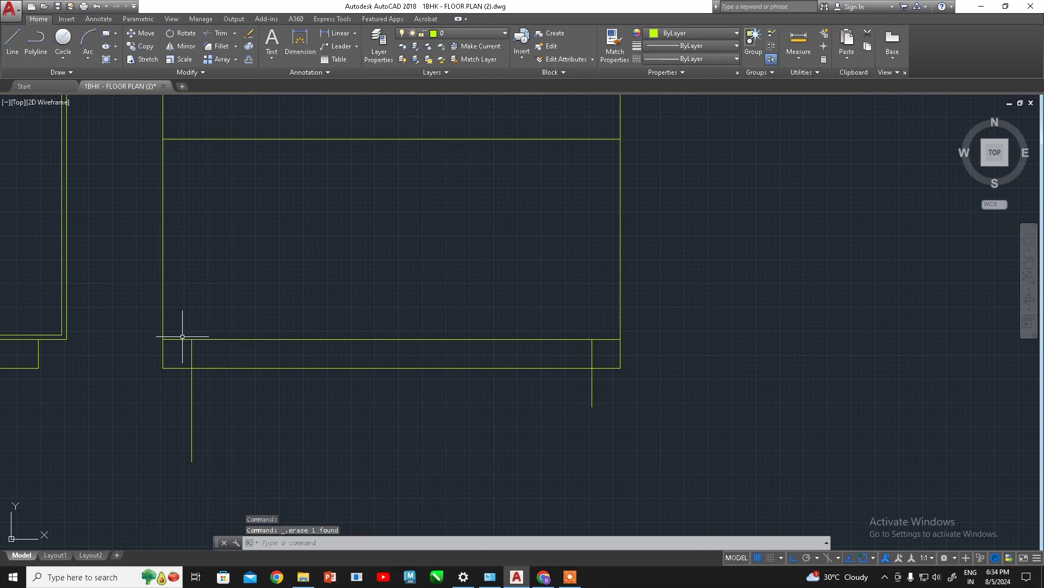
{"action": "left_click", "coordinate": [181, 340]}
{"action": "left_click", "coordinate": [206, 308]}
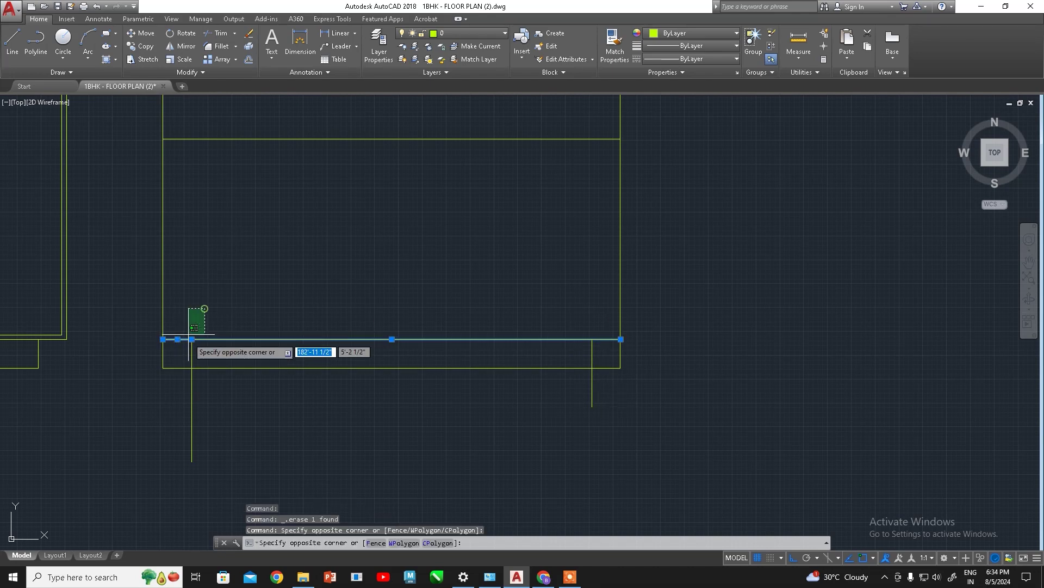
{"action": "key", "text": "Escape"}
{"action": "key", "text": "Escape"}
{"action": "key", "text": "Escape"}
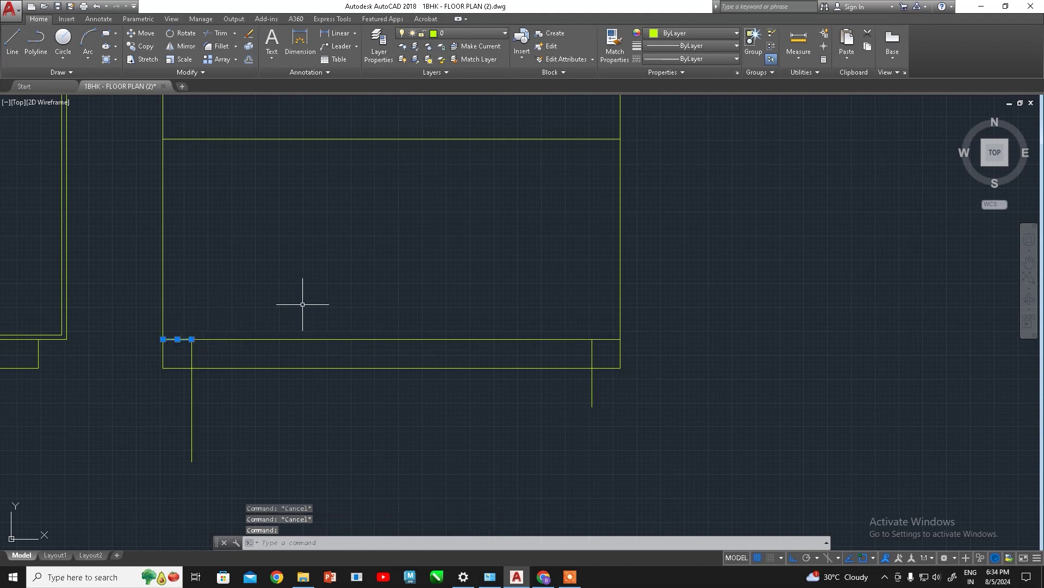
{"action": "key", "text": "Delete"}
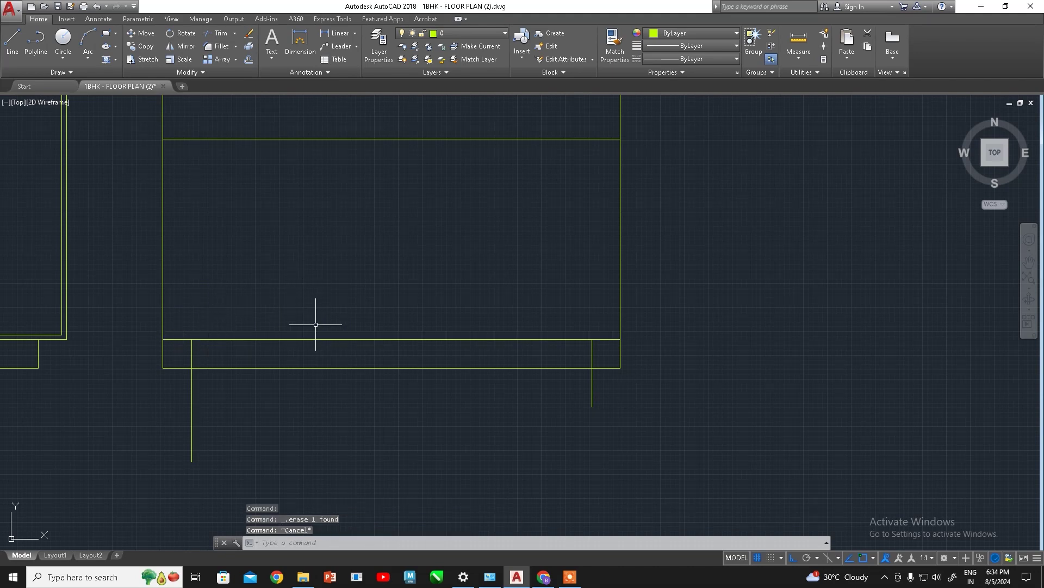
{"action": "type", "text": "TR"}
Trim the stray vertical stubs below the cabinet's plinth line
{"action": "key", "text": "Return"}
{"action": "key", "text": "Return"}
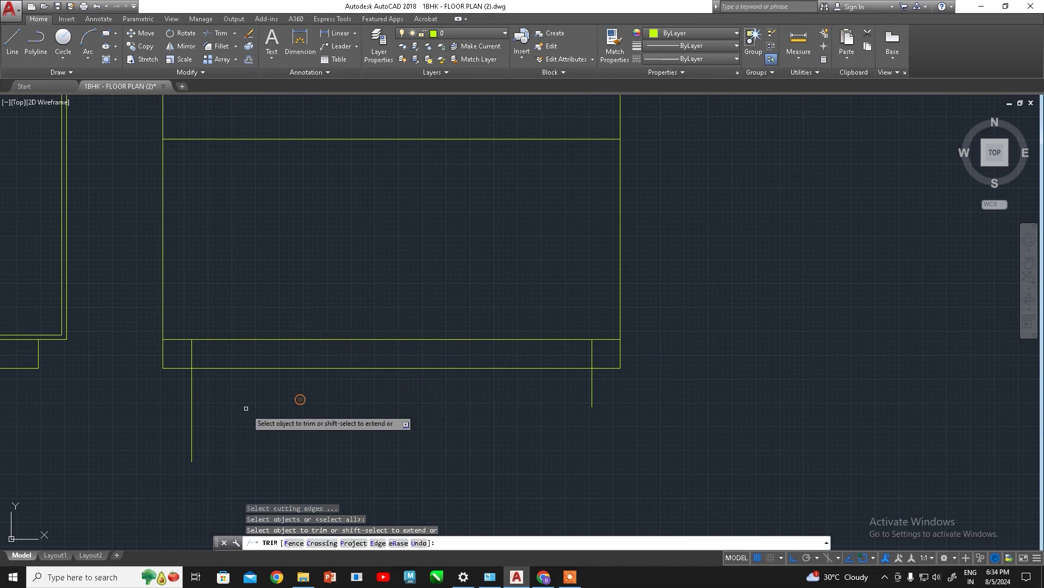
{"action": "left_click", "coordinate": [299, 399]}
{"action": "left_click", "coordinate": [186, 419]}
{"action": "left_click", "coordinate": [173, 382]}
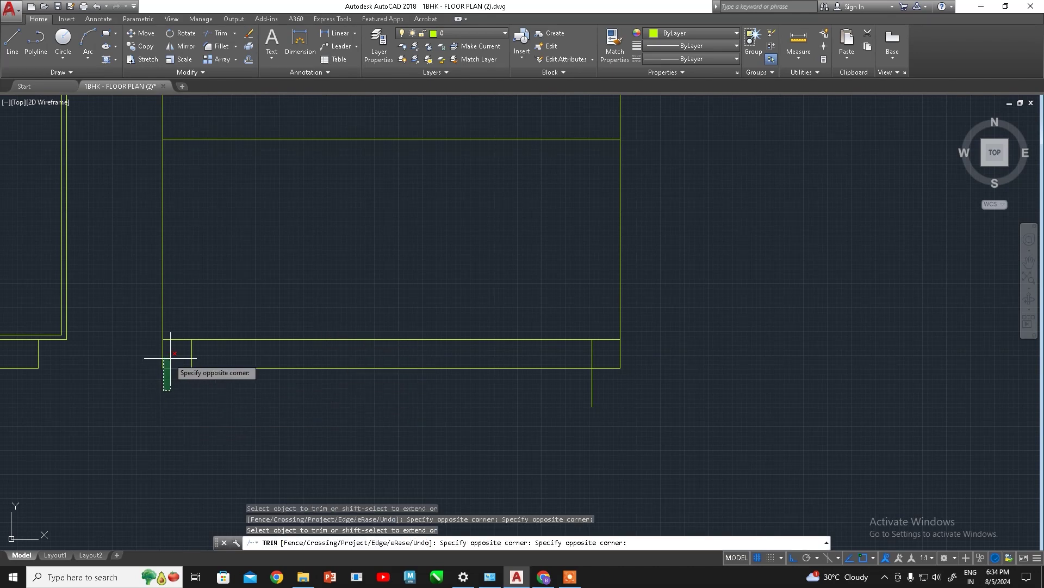
{"action": "left_click", "coordinate": [156, 355]}
{"action": "left_click", "coordinate": [566, 382]}
{"action": "left_click", "coordinate": [599, 394]}
{"action": "left_click", "coordinate": [612, 394]}
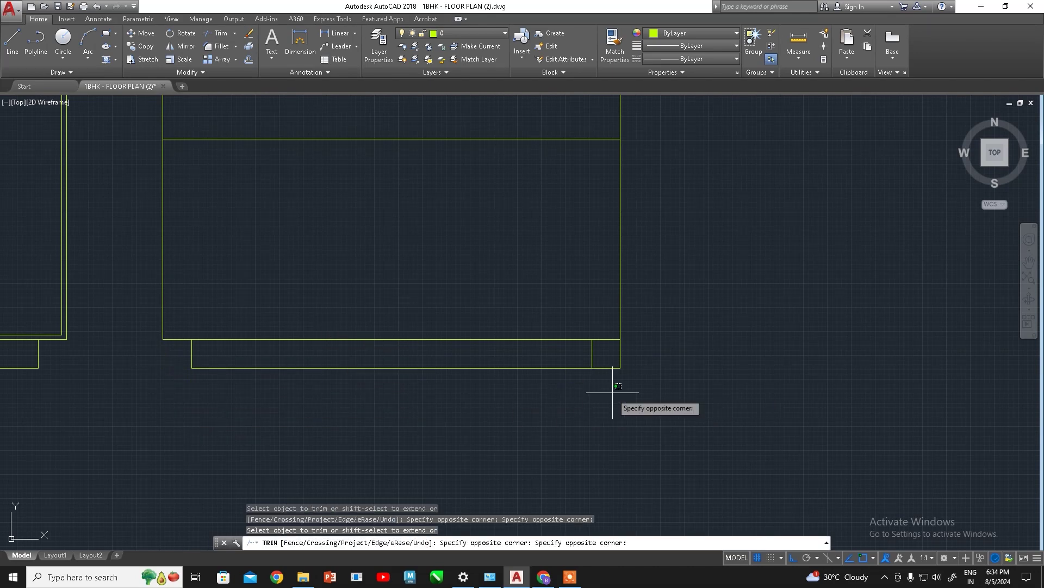
{"action": "left_click", "coordinate": [634, 356]}
{"action": "scroll", "coordinate": [534, 359], "scroll_direction": "down", "scroll_amount": 3}
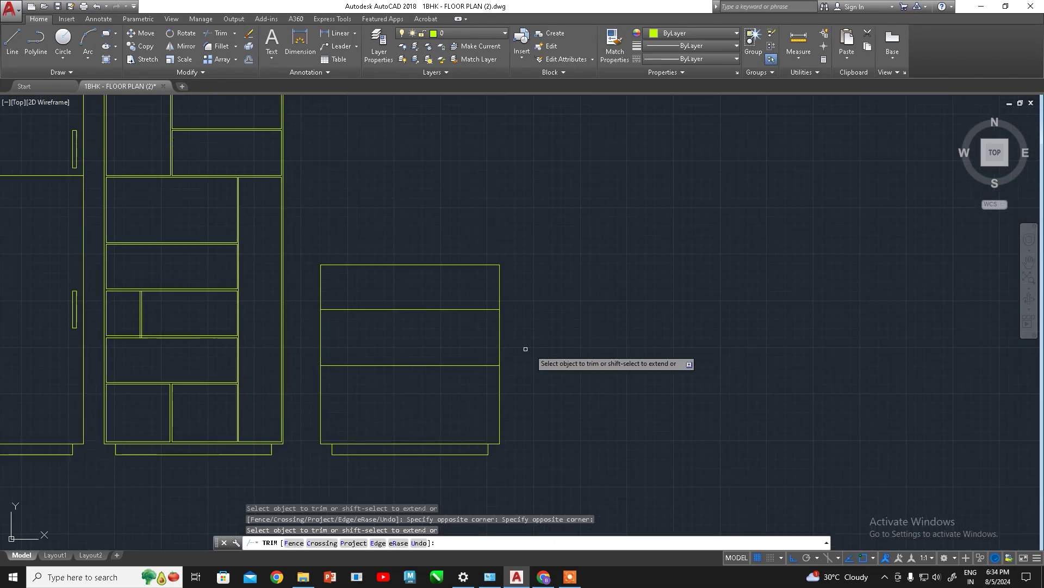
{"action": "key", "text": "Escape"}
{"action": "left_click", "coordinate": [543, 165]}
Copy the drawer unit with its plinth to the right
{"action": "left_click", "coordinate": [310, 433]}
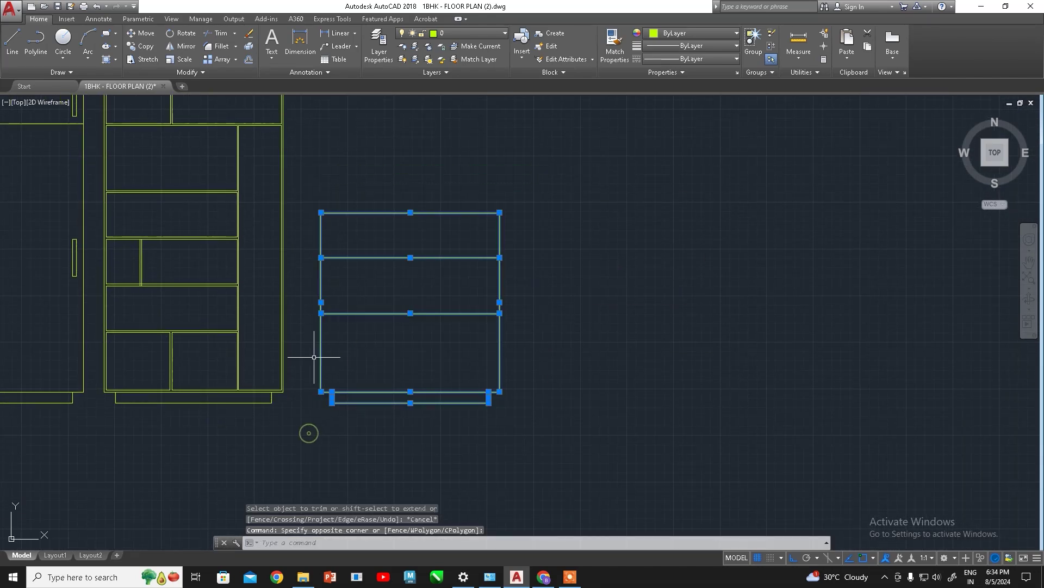
{"action": "left_click", "coordinate": [143, 46]}
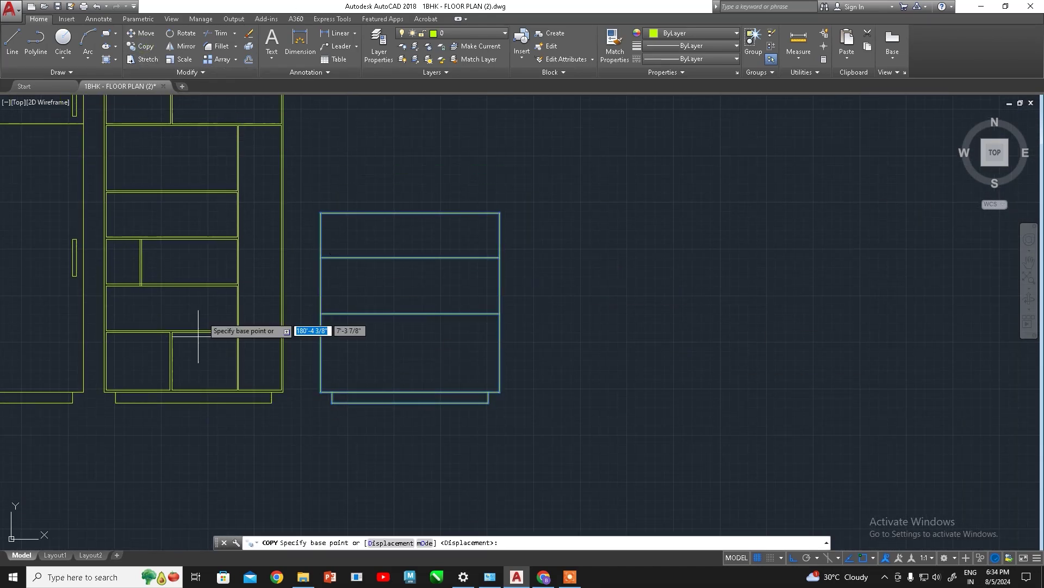
{"action": "left_click", "coordinate": [321, 391]}
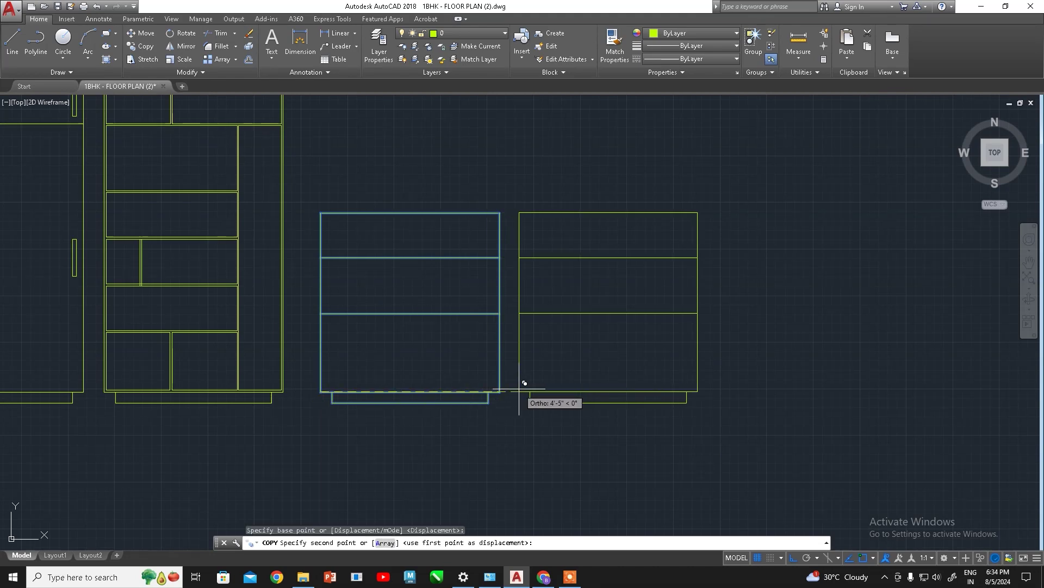
{"action": "key", "text": "Escape"}
{"action": "middle_click_drag", "start_coordinate": [520, 390], "coordinate": [298, 373]}
{"action": "middle_click_drag", "start_coordinate": [578, 287], "coordinate": [606, 293]}
{"action": "key", "text": "Escape"}
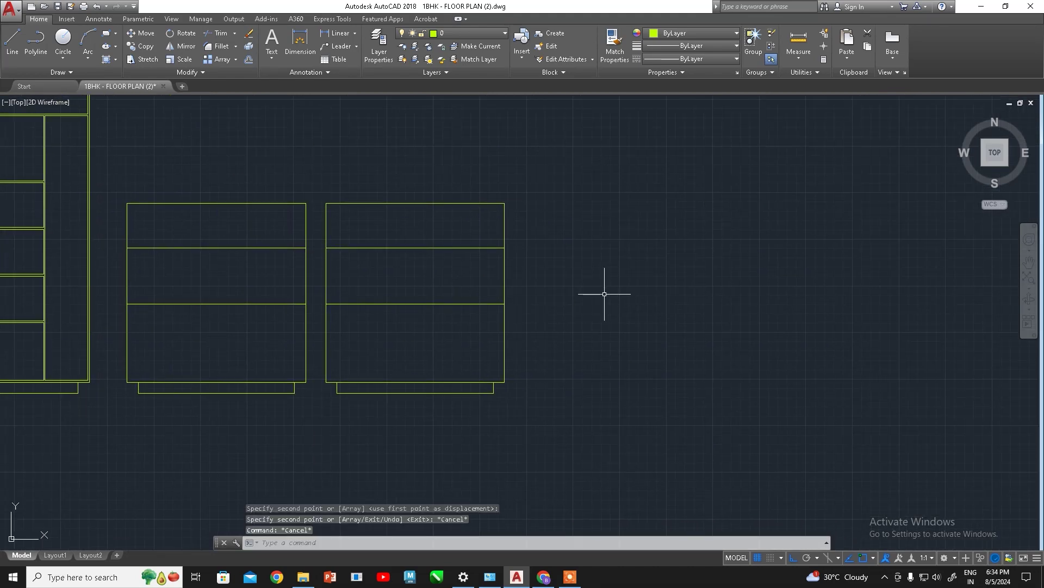
Draw a vertical divider between the copy's top and bottom edge midpoints
{"action": "type", "text": "l"}
{"action": "key", "text": "Return"}
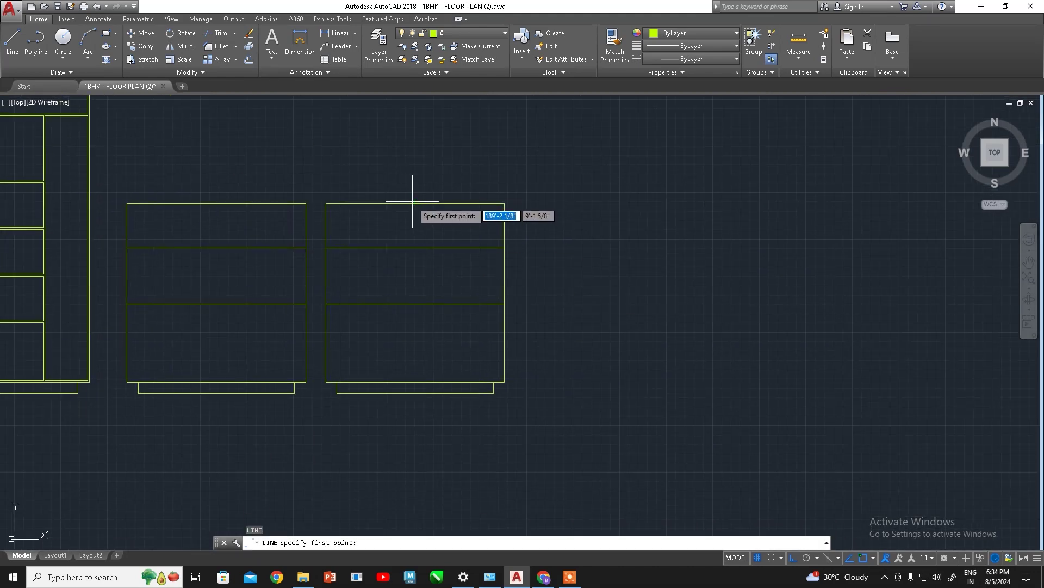
{"action": "left_click", "coordinate": [415, 203]}
{"action": "left_click", "coordinate": [415, 382]}
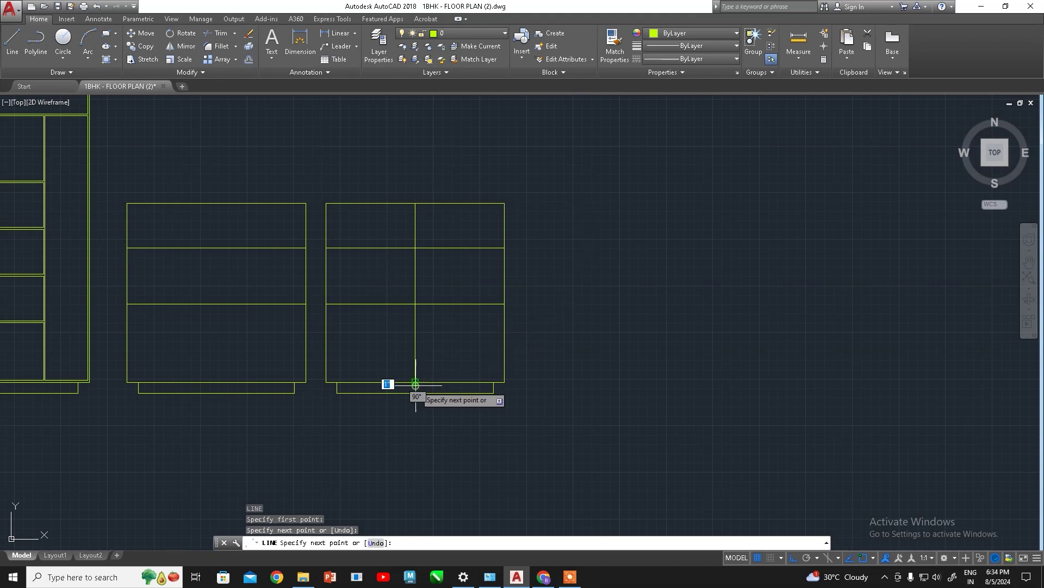
{"action": "key", "text": "Escape"}
{"action": "scroll", "coordinate": [482, 299], "scroll_direction": "up", "scroll_amount": 2}
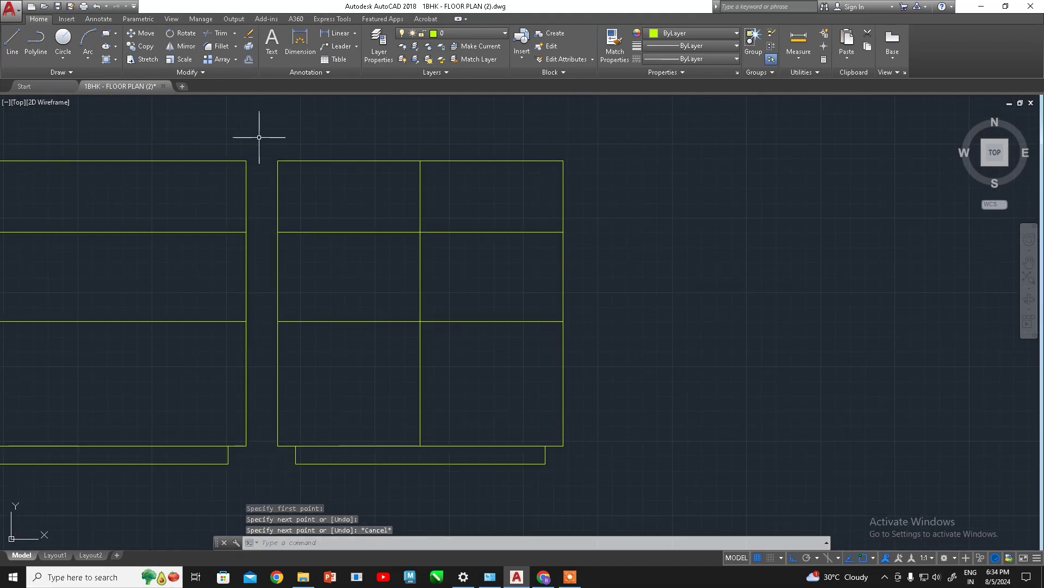
{"action": "key", "text": "Escape"}
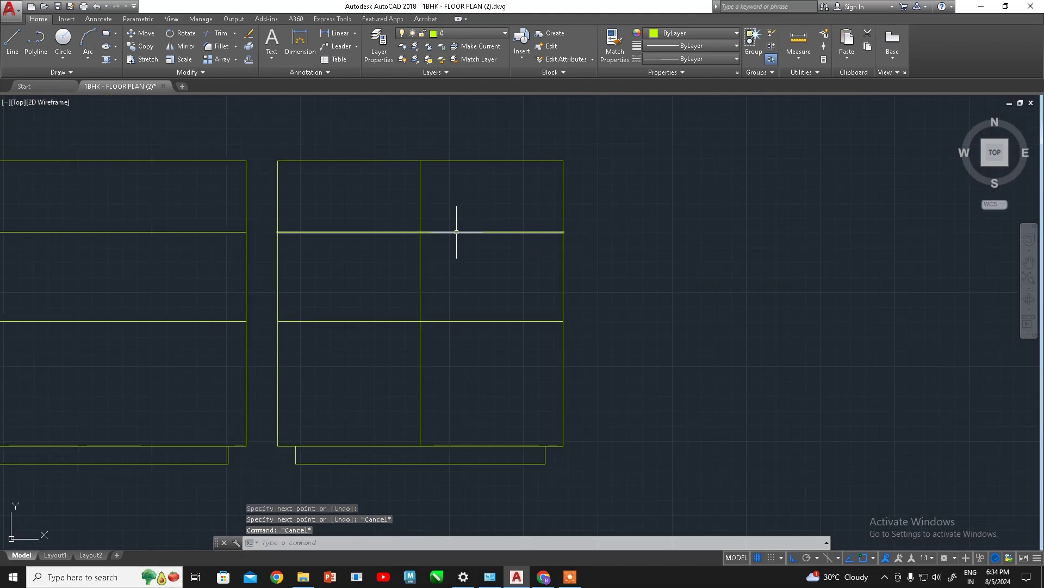
Delete the copy's upper and lower horizontal drawer dividers
{"action": "left_click", "coordinate": [457, 233]}
{"action": "key", "text": "Delete"}
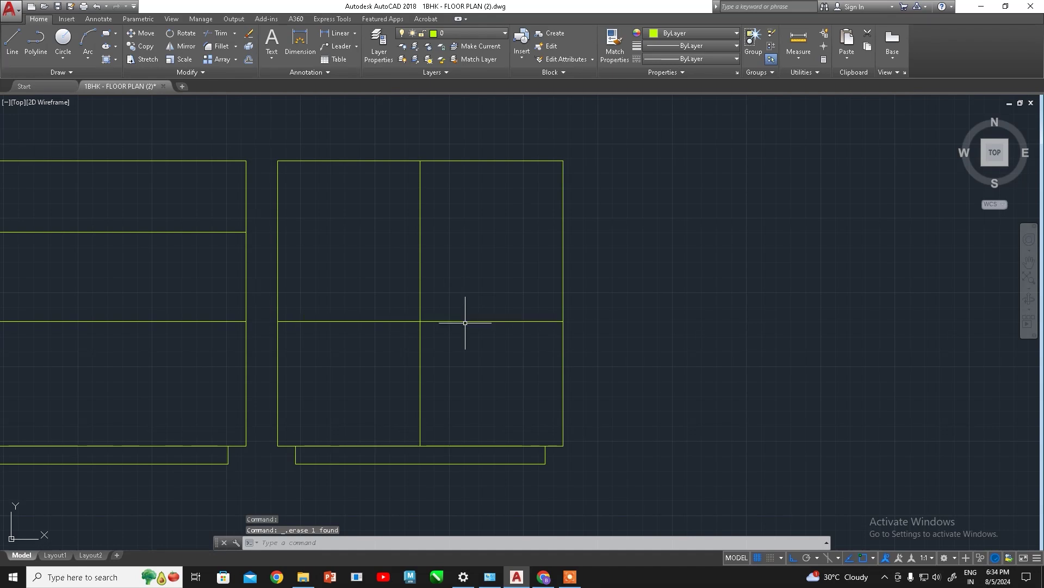
{"action": "left_click", "coordinate": [465, 321]}
{"action": "key", "text": "Delete"}
{"action": "scroll", "coordinate": [467, 305], "scroll_direction": "down", "scroll_amount": 4}
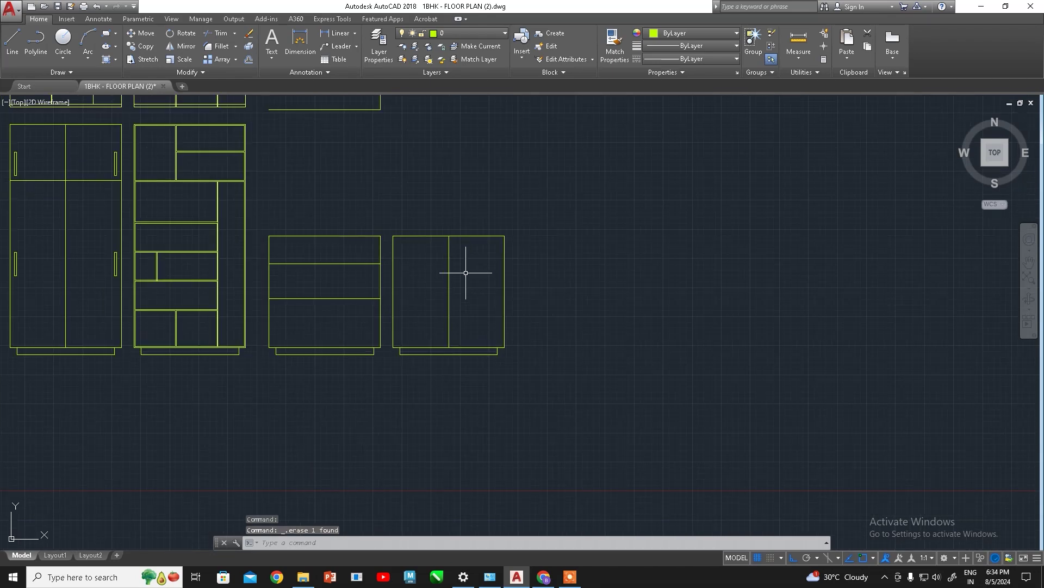
{"action": "scroll", "coordinate": [457, 290], "scroll_direction": "up", "scroll_amount": 2}
{"action": "middle_click_drag", "start_coordinate": [457, 289], "coordinate": [555, 314]}
{"action": "scroll", "coordinate": [534, 314], "scroll_direction": "up", "scroll_amount": 2}
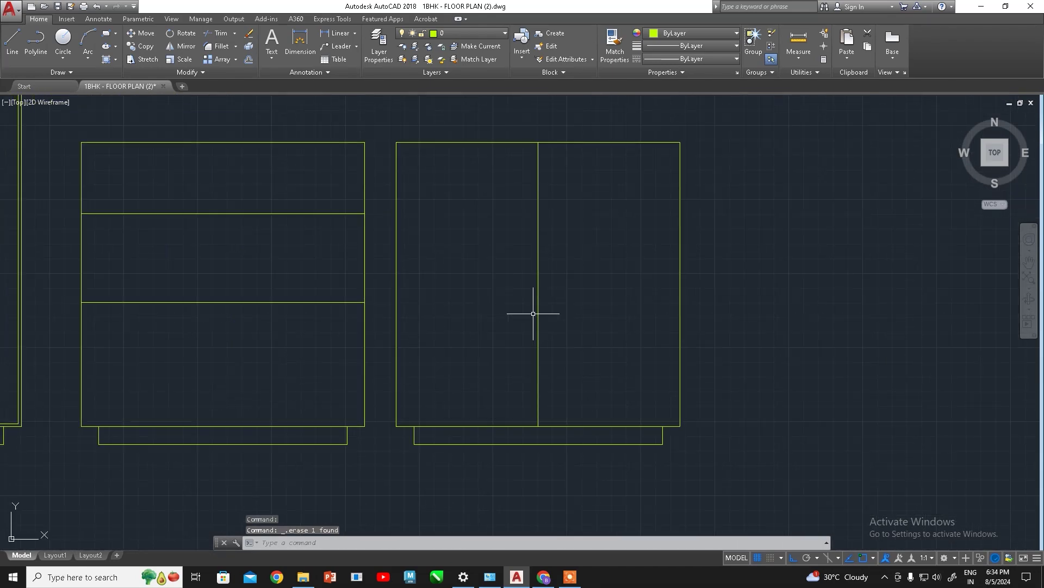
{"action": "middle_click_drag", "start_coordinate": [517, 281], "coordinate": [527, 317]}
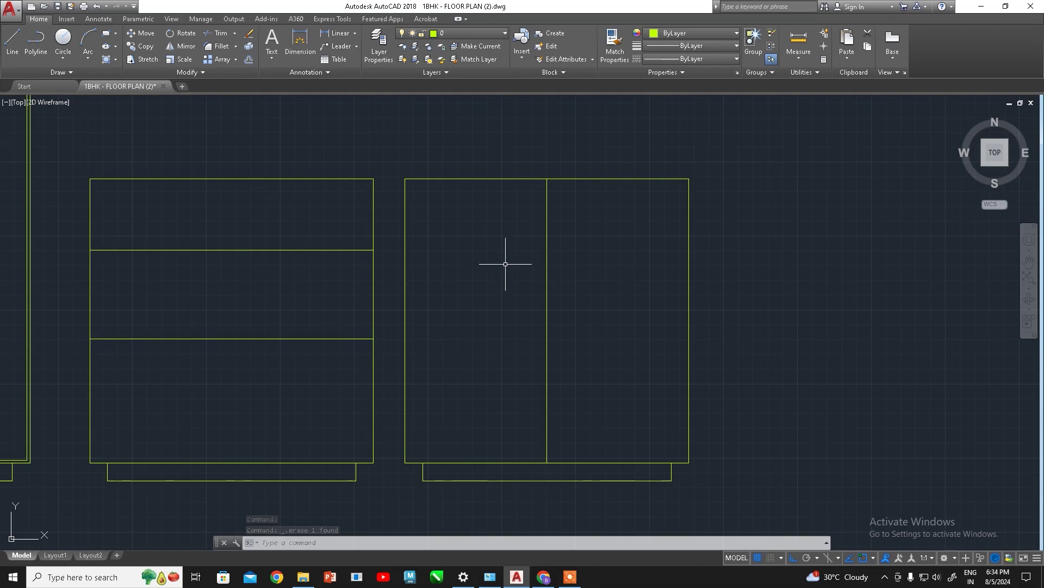
{"action": "scroll", "coordinate": [377, 282], "scroll_direction": "down", "scroll_amount": 4}
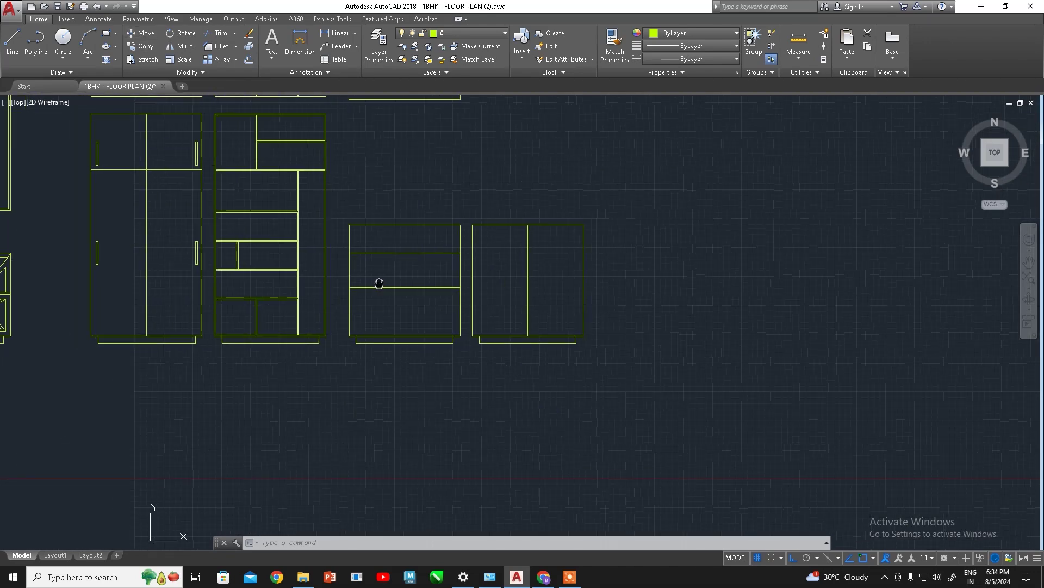
{"action": "scroll", "coordinate": [187, 245], "scroll_direction": "up", "scroll_amount": 2}
{"action": "mouse_move", "coordinate": [680, 283]}
{"action": "middle_mouse_down"}
{"action": "mouse_move", "coordinate": [728, 287]}
{"action": "mouse_move", "coordinate": [587, 292]}
{"action": "middle_mouse_up"}
{"action": "scroll", "coordinate": [586, 291], "scroll_direction": "up", "scroll_amount": 2}
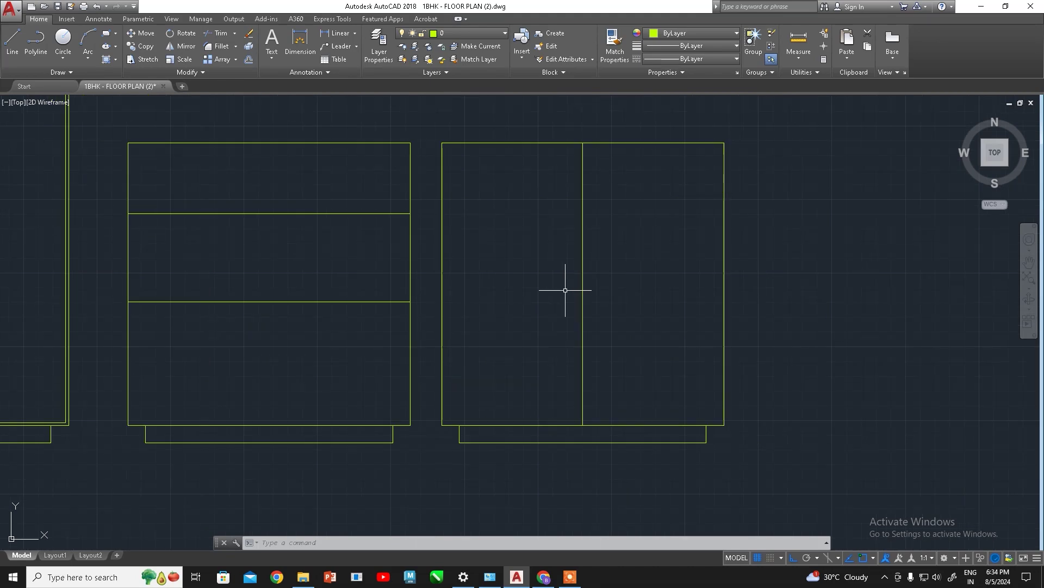
Draw 1-unit and 6-unit line segments from the divider midpoint, then delete the stray vertical
{"action": "left_click", "coordinate": [12, 43]}
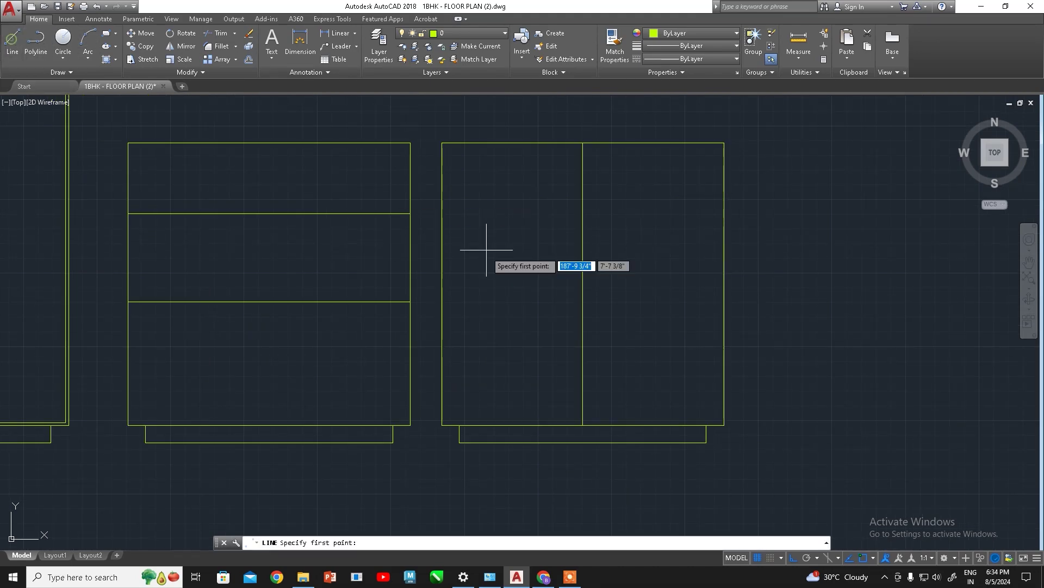
{"action": "left_click", "coordinate": [583, 284]}
{"action": "scroll", "coordinate": [539, 285], "scroll_direction": "up", "scroll_amount": 2}
{"action": "scroll", "coordinate": [546, 290], "scroll_direction": "up", "scroll_amount": 2}
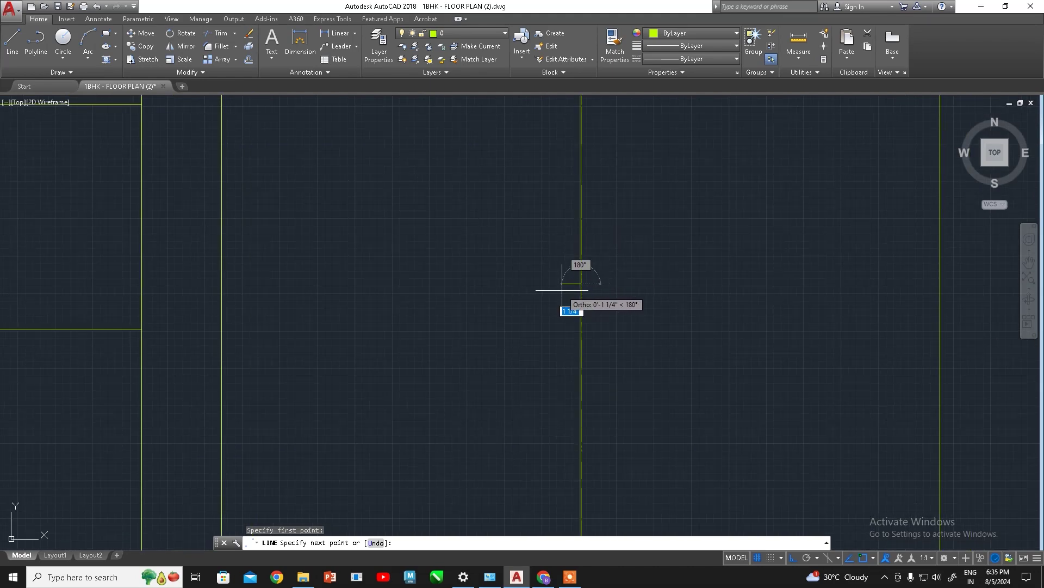
{"action": "type", "text": "1"}
{"action": "key", "text": "Return"}
{"action": "type", "text": "6"}
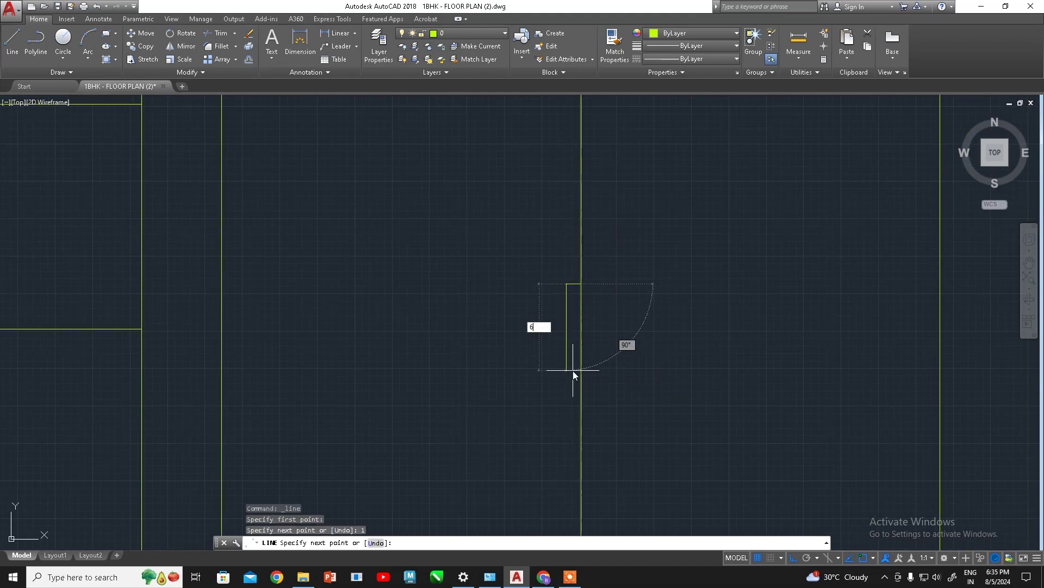
{"action": "key", "text": "Return"}
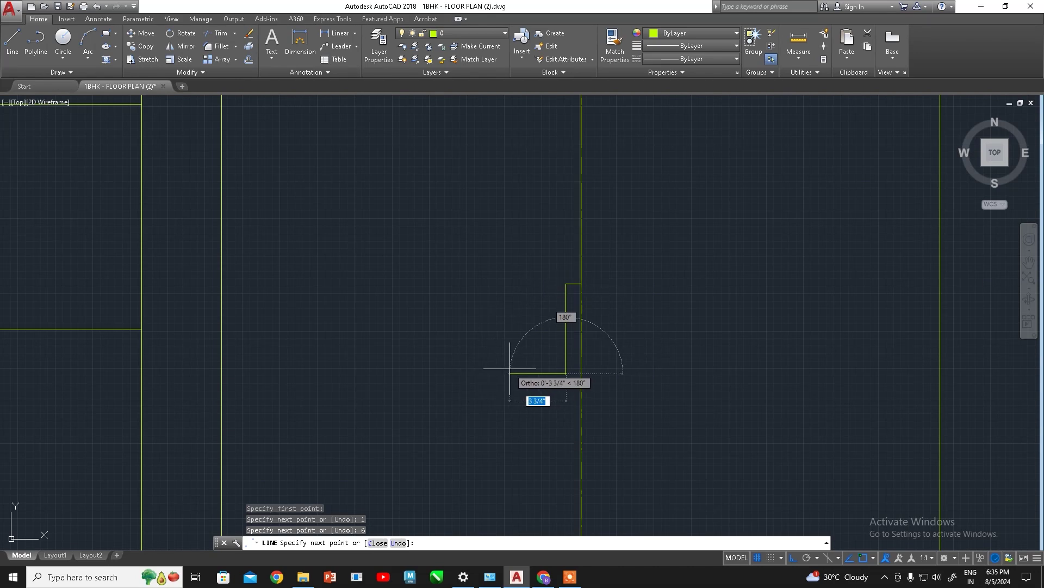
{"action": "key", "text": "Escape"}
{"action": "left_click", "coordinate": [567, 342]}
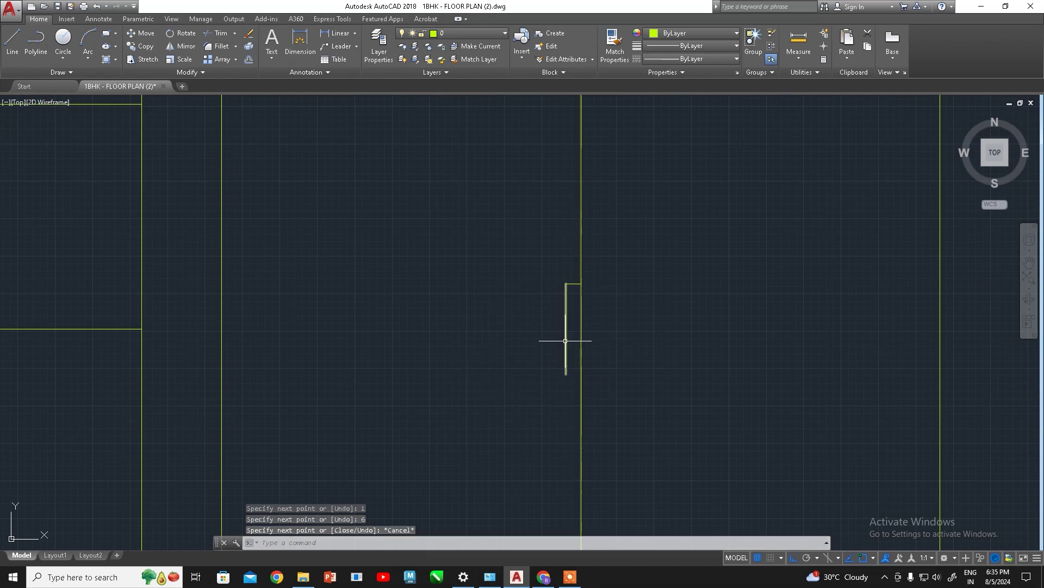
{"action": "key", "text": "Delete"}
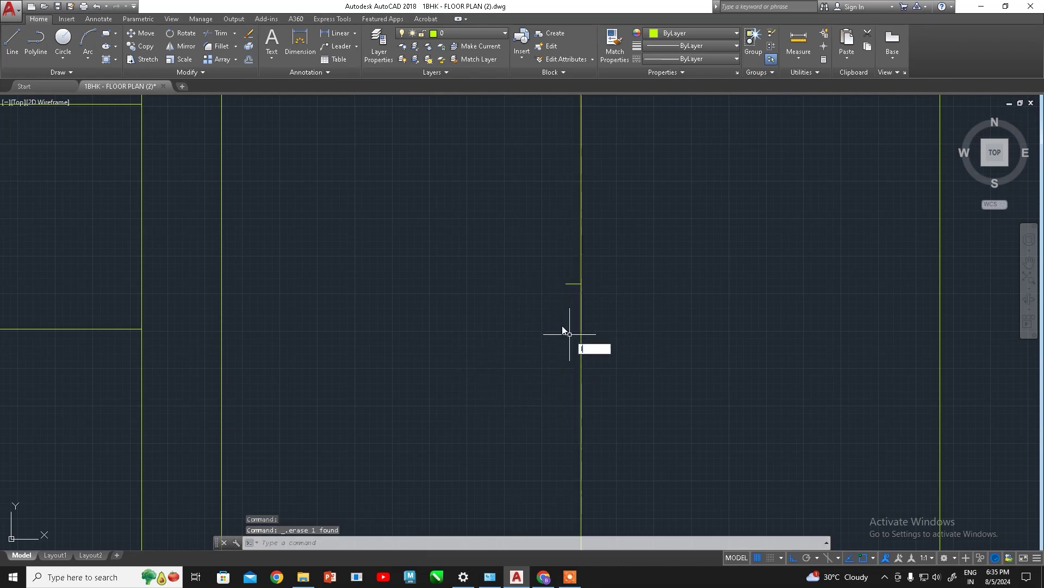
Draw a slim 1-unit-wide handle rectangle beside the centre divider
{"action": "type", "text": "l"}
{"action": "key", "text": "Return"}
{"action": "left_click", "coordinate": [565, 283]}
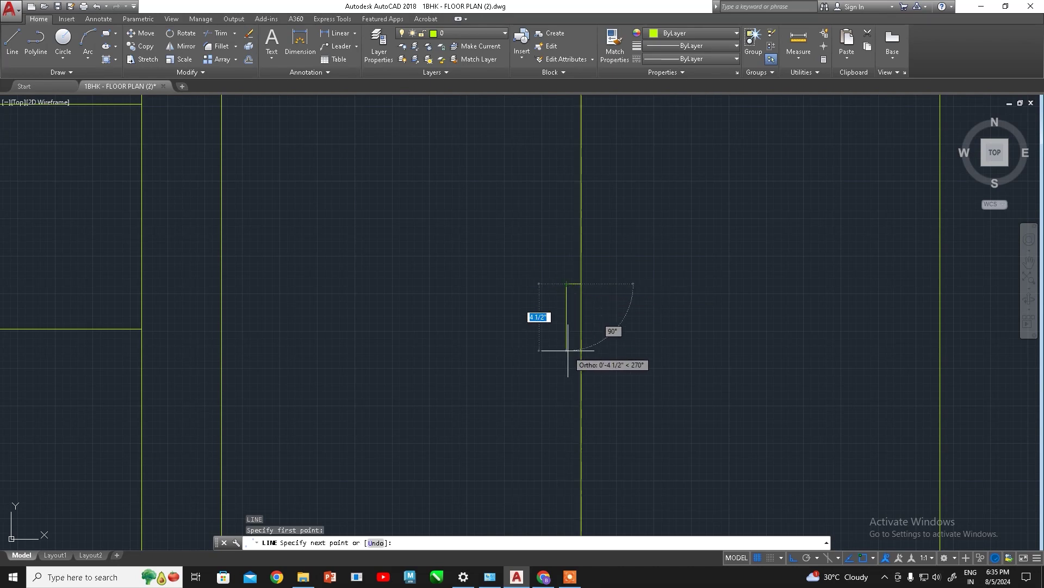
{"action": "type", "text": "4"}
{"action": "key", "text": "Return"}
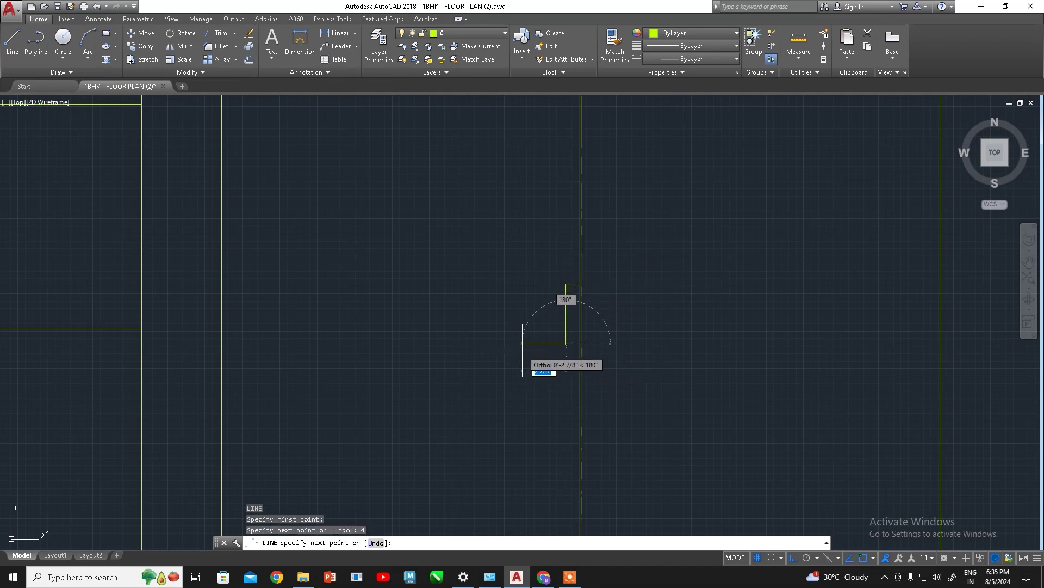
{"action": "type", "text": "1"}
{"action": "key", "text": "Return"}
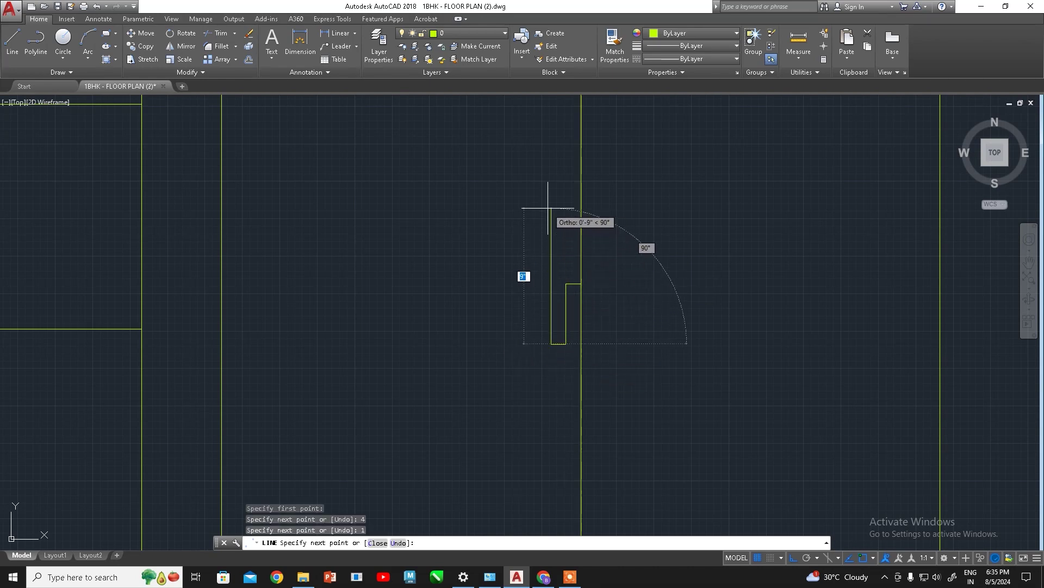
{"action": "key", "text": "Return"}
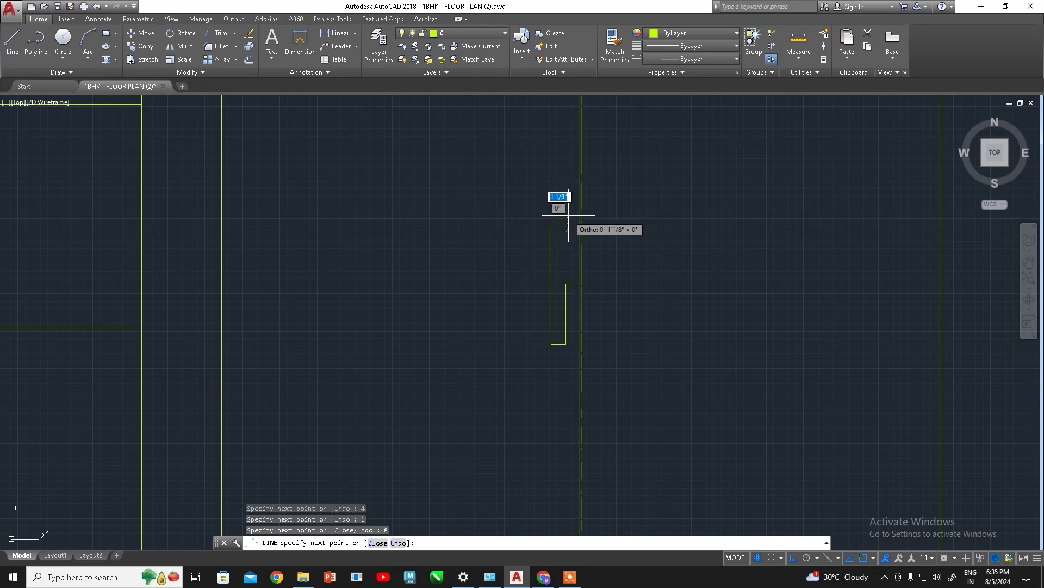
{"action": "type", "text": "1"}
{"action": "key", "text": "Return"}
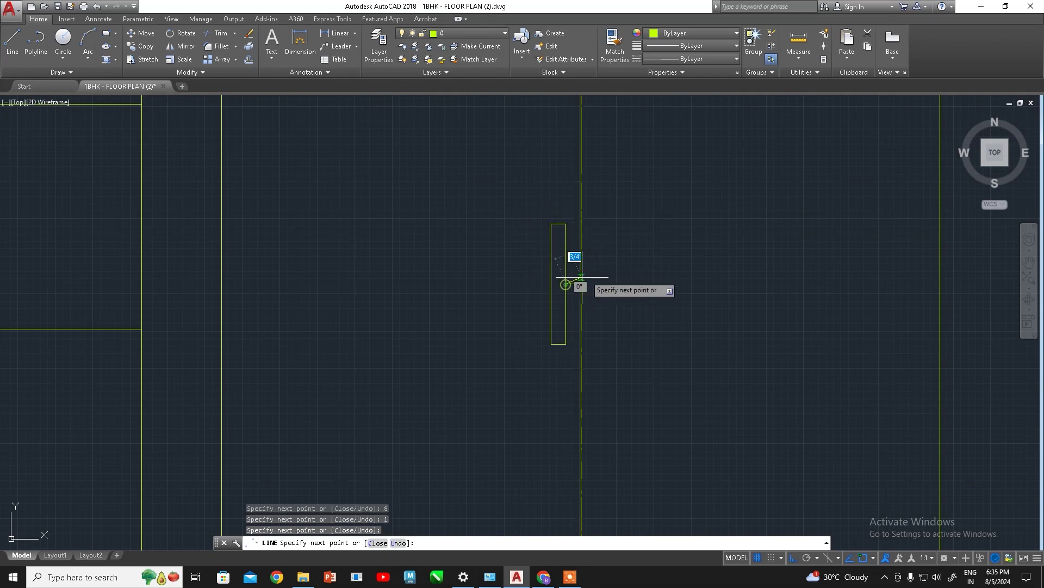
{"action": "left_click", "coordinate": [578, 284]}
{"action": "key", "text": "Escape"}
{"action": "key", "text": "Delete"}
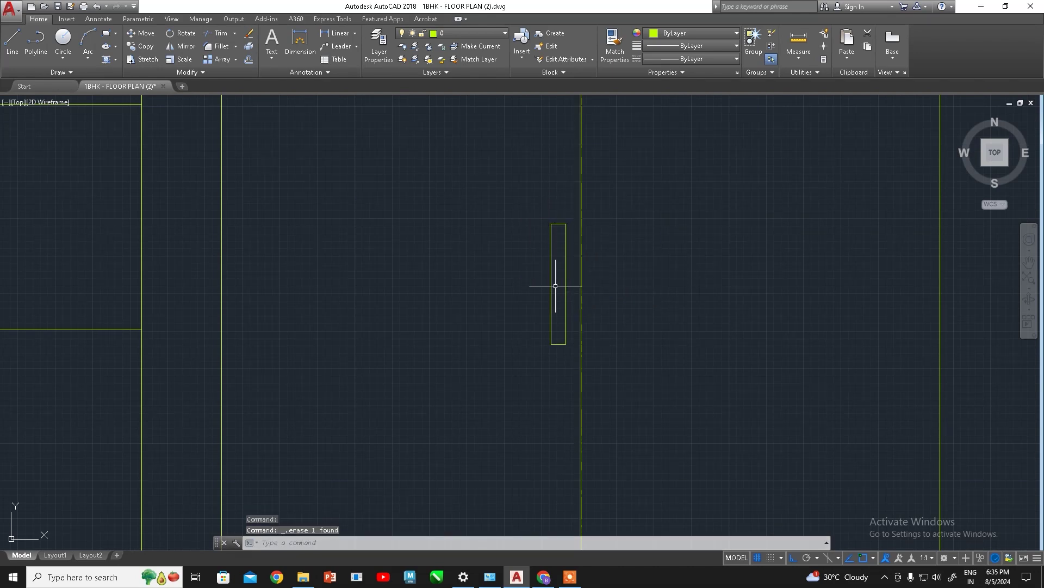
Mirror the handle across the centre divider, keeping the original
{"action": "scroll", "coordinate": [468, 279], "scroll_direction": "up", "scroll_amount": 2}
{"action": "left_click_drag", "start_coordinate": [392, 202], "coordinate": [460, 413]}
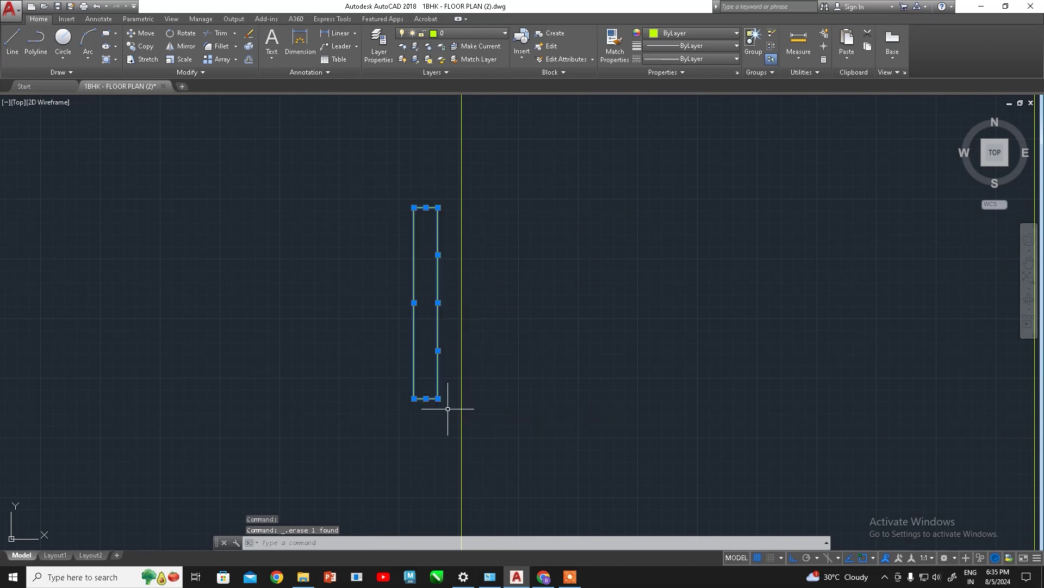
{"action": "left_click", "coordinate": [185, 47]}
{"action": "left_click", "coordinate": [461, 303]}
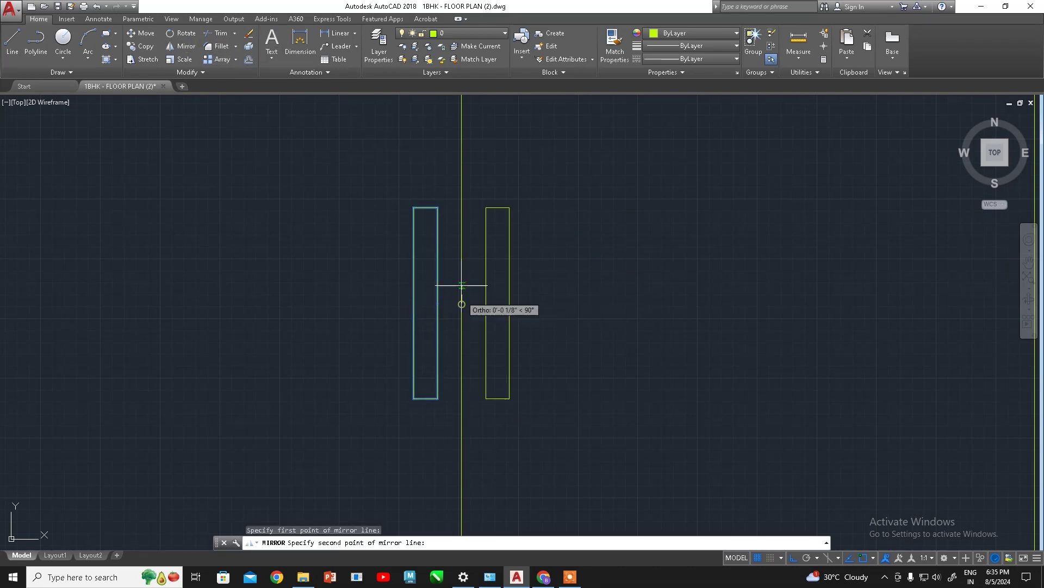
{"action": "left_click", "coordinate": [461, 187]}
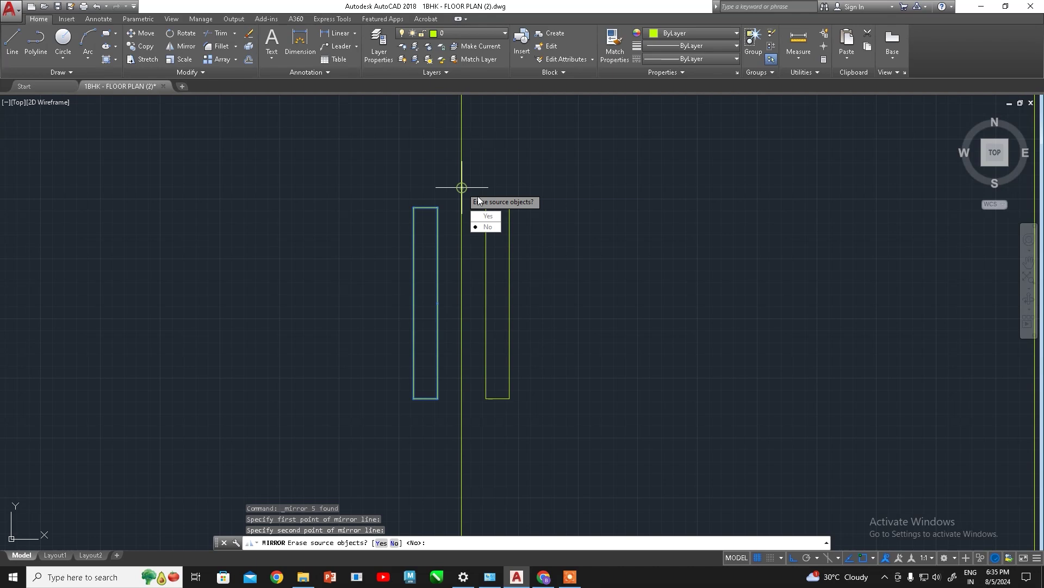
{"action": "left_click", "coordinate": [488, 227]}
{"action": "scroll", "coordinate": [583, 203], "scroll_direction": "down", "scroll_amount": 4}
{"action": "scroll", "coordinate": [657, 243], "scroll_direction": "down", "scroll_amount": 2}
{"action": "scroll", "coordinate": [664, 255], "scroll_direction": "down", "scroll_amount": 2}
{"action": "scroll", "coordinate": [671, 270], "scroll_direction": "up", "scroll_amount": 2}
{"action": "scroll", "coordinate": [674, 266], "scroll_direction": "down", "scroll_amount": 2}
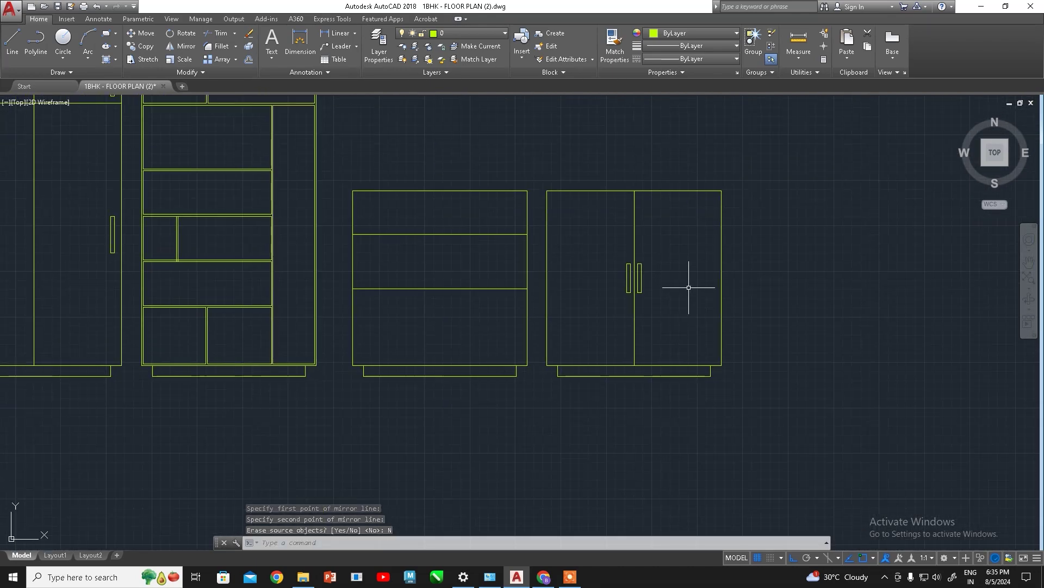
Bring the floor plan into view and select the rectangle along its bottom wall
{"action": "scroll", "coordinate": [634, 216], "scroll_direction": "down", "scroll_amount": 2}
{"action": "scroll", "coordinate": [489, 219], "scroll_direction": "down", "scroll_amount": 1}
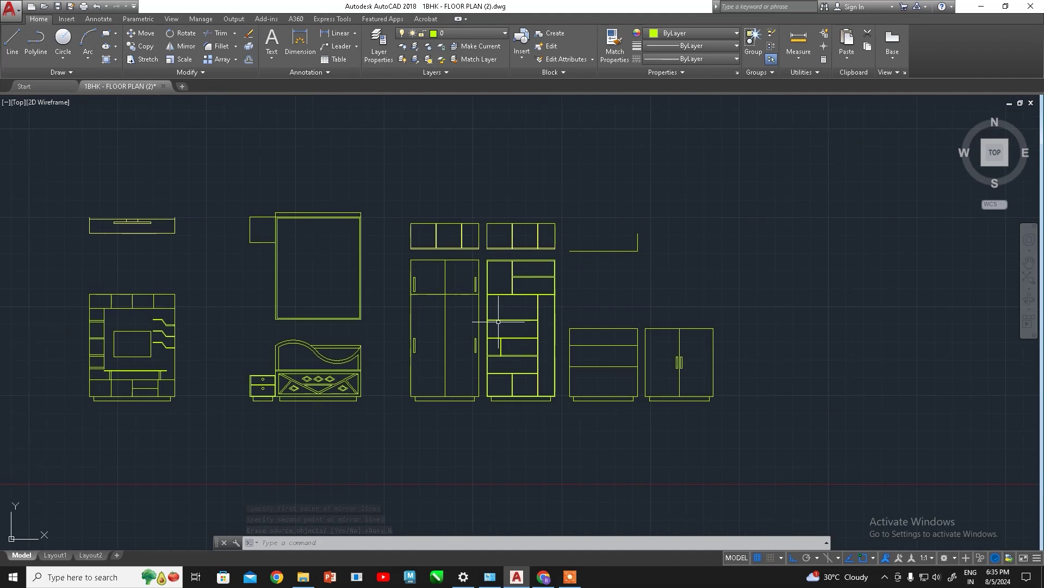
{"action": "middle_click_drag", "start_coordinate": [488, 219], "coordinate": [620, 282]}
{"action": "scroll", "coordinate": [620, 281], "scroll_direction": "down", "scroll_amount": 2}
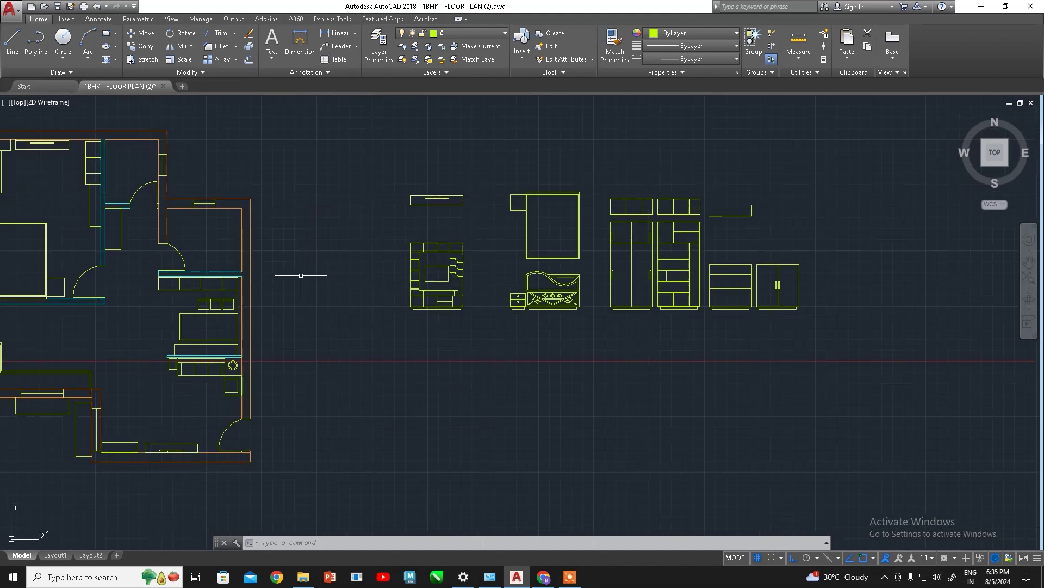
{"action": "scroll", "coordinate": [300, 275], "scroll_direction": "up", "scroll_amount": 3}
{"action": "middle_click_drag", "start_coordinate": [405, 248], "coordinate": [480, 275]}
{"action": "scroll", "coordinate": [264, 251], "scroll_direction": "down", "scroll_amount": 2}
{"action": "scroll", "coordinate": [311, 267], "scroll_direction": "up", "scroll_amount": 2}
{"action": "scroll", "coordinate": [312, 250], "scroll_direction": "down", "scroll_amount": 2}
{"action": "scroll", "coordinate": [312, 312], "scroll_direction": "up", "scroll_amount": 2}
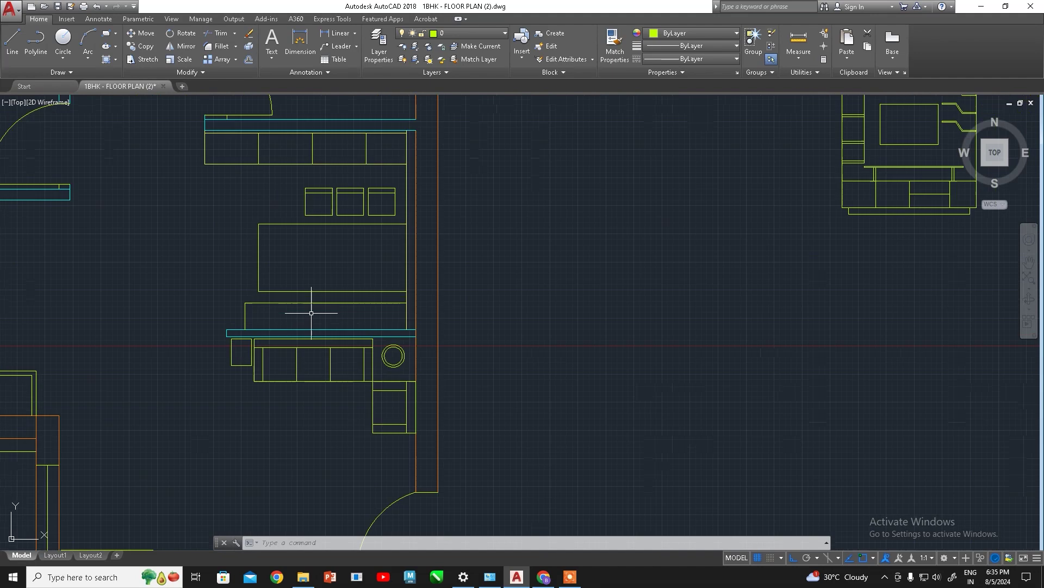
{"action": "scroll", "coordinate": [290, 305], "scroll_direction": "down", "scroll_amount": 2}
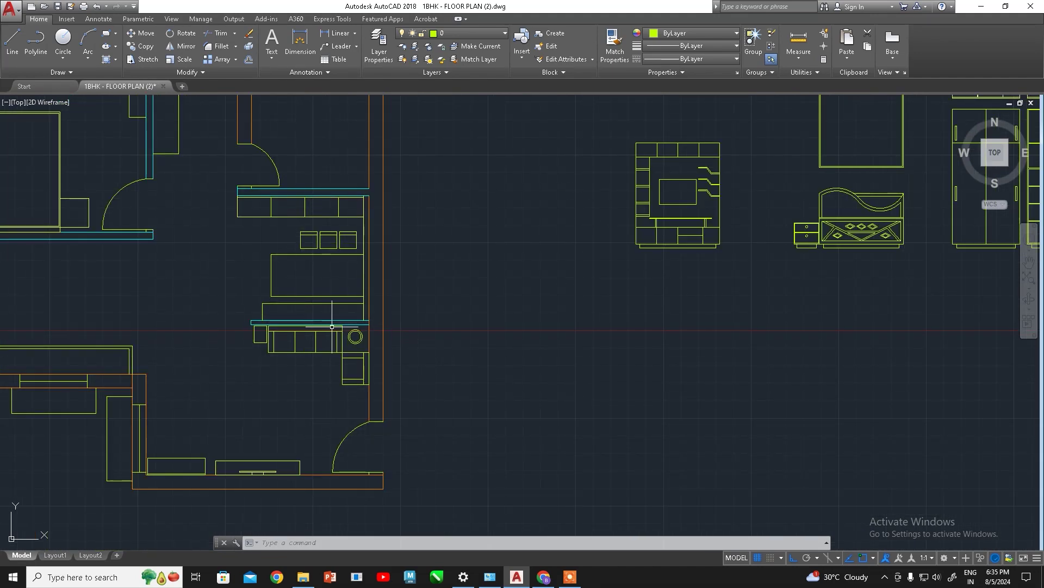
{"action": "scroll", "coordinate": [327, 375], "scroll_direction": "up", "scroll_amount": 1}
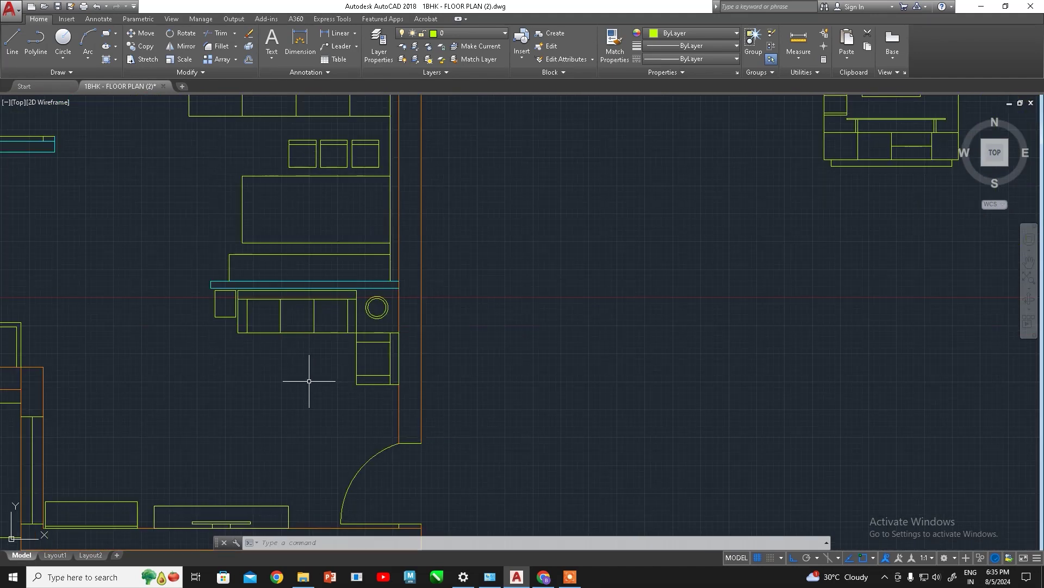
{"action": "scroll", "coordinate": [306, 353], "scroll_direction": "down", "scroll_amount": 1}
{"action": "scroll", "coordinate": [313, 415], "scroll_direction": "up", "scroll_amount": 2}
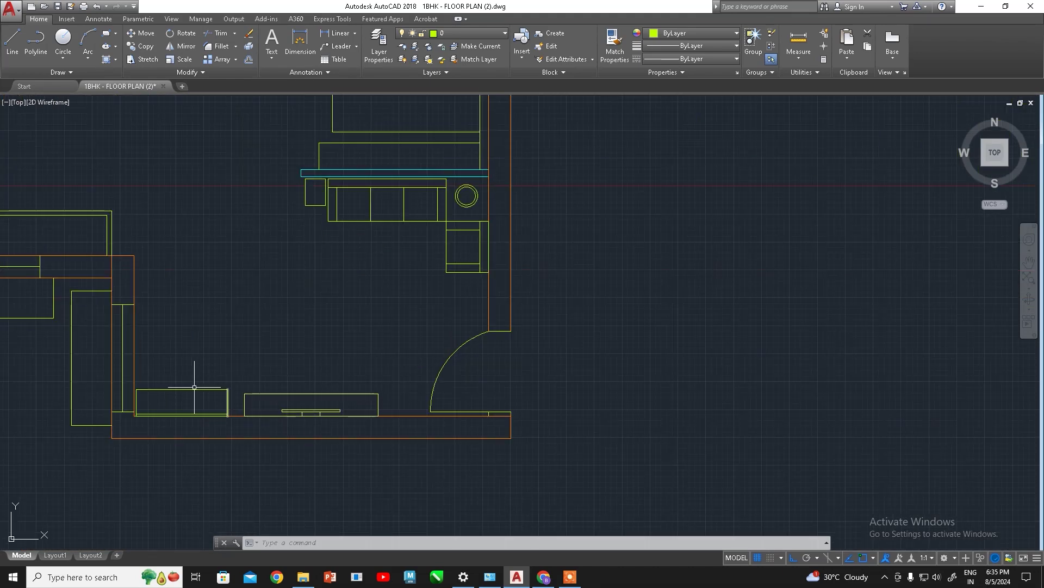
{"action": "scroll", "coordinate": [222, 375], "scroll_direction": "up", "scroll_amount": 4}
{"action": "middle_click_drag", "start_coordinate": [305, 367], "coordinate": [420, 320]}
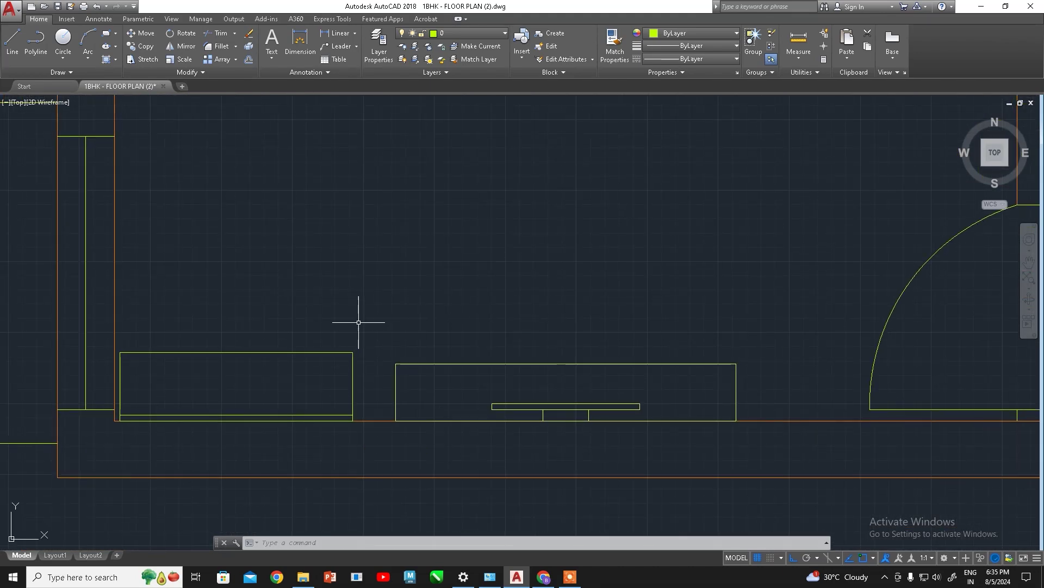
{"action": "left_click", "coordinate": [364, 320]}
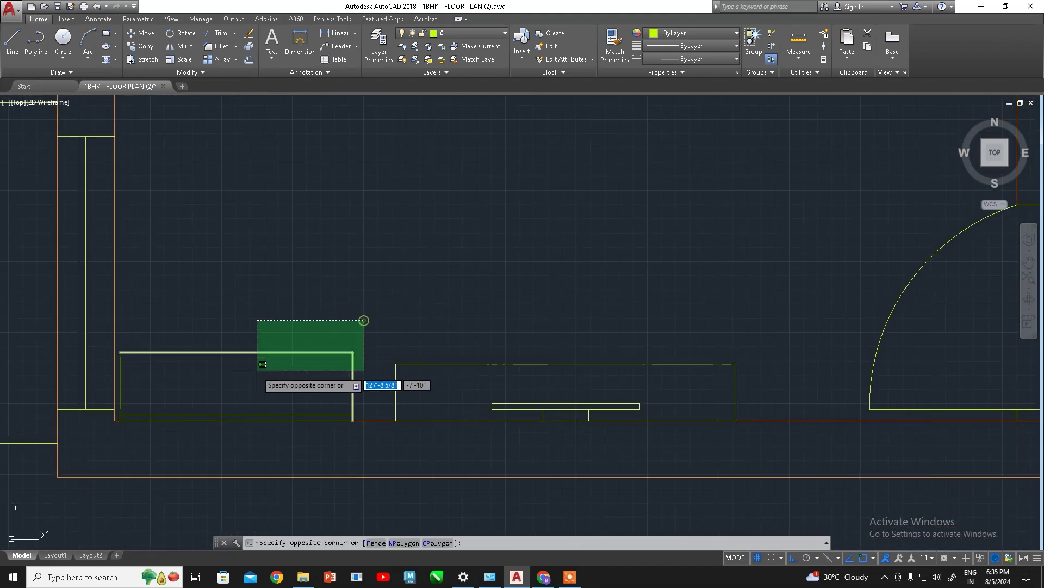
{"action": "left_click", "coordinate": [125, 408]}
{"action": "scroll", "coordinate": [151, 410], "scroll_direction": "up", "scroll_amount": 4}
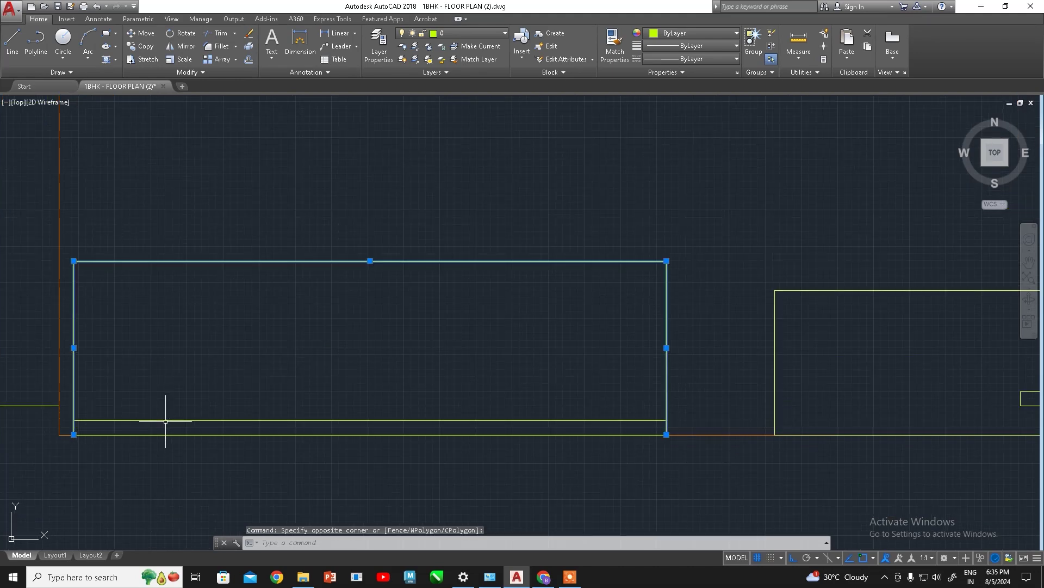
{"action": "scroll", "coordinate": [245, 431], "scroll_direction": "down", "scroll_amount": 4}
{"action": "mouse_move", "coordinate": [245, 432]}
{"action": "middle_mouse_down"}
{"action": "mouse_move", "coordinate": [260, 391]}
{"action": "mouse_move", "coordinate": [189, 395]}
{"action": "middle_mouse_up"}
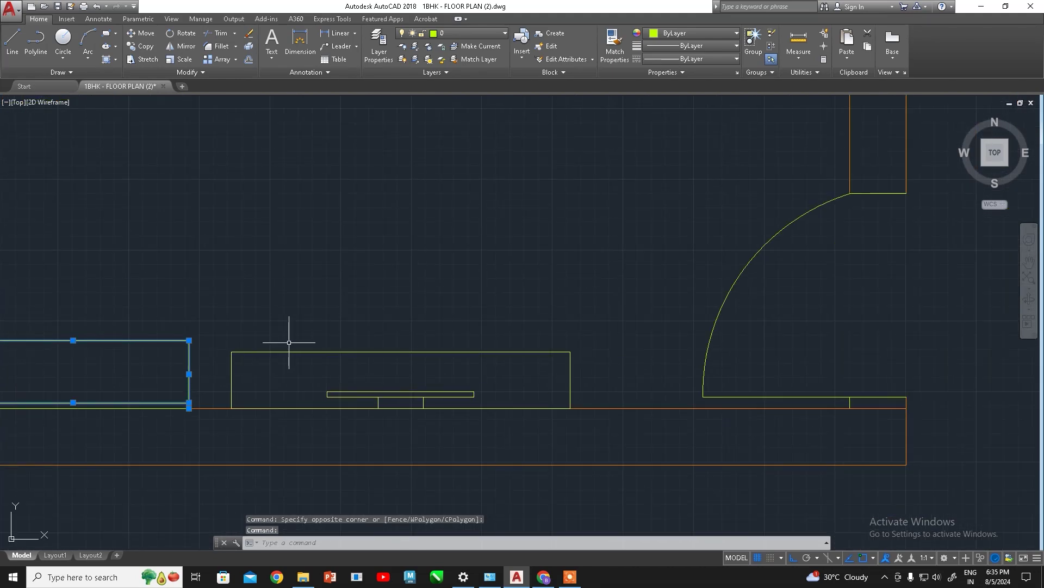
Copy the wall rectangle into open space right of the floor plan
{"action": "left_click", "coordinate": [147, 48]}
{"action": "scroll", "coordinate": [448, 252], "scroll_direction": "down", "scroll_amount": 5}
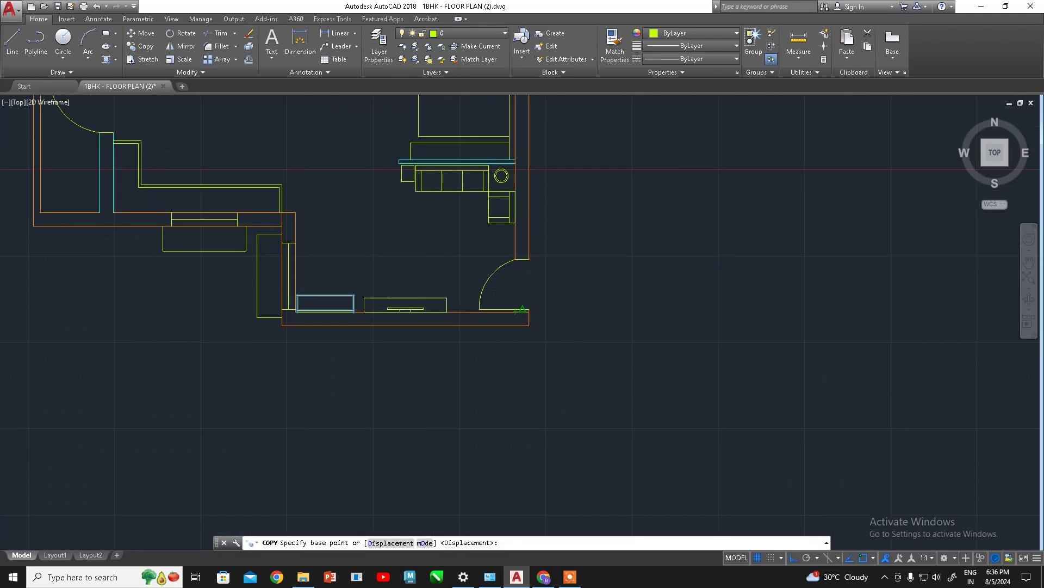
{"action": "middle_click_drag", "start_coordinate": [490, 308], "coordinate": [319, 355]}
{"action": "left_click", "coordinate": [192, 366]}
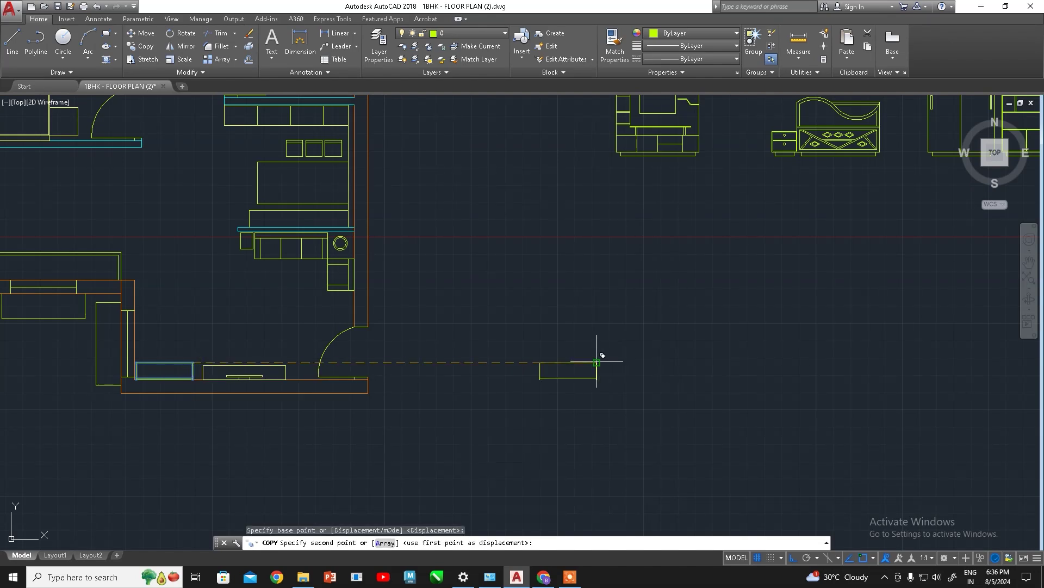
{"action": "middle_click_drag", "start_coordinate": [606, 373], "coordinate": [524, 507]}
{"action": "key", "text": "Escape"}
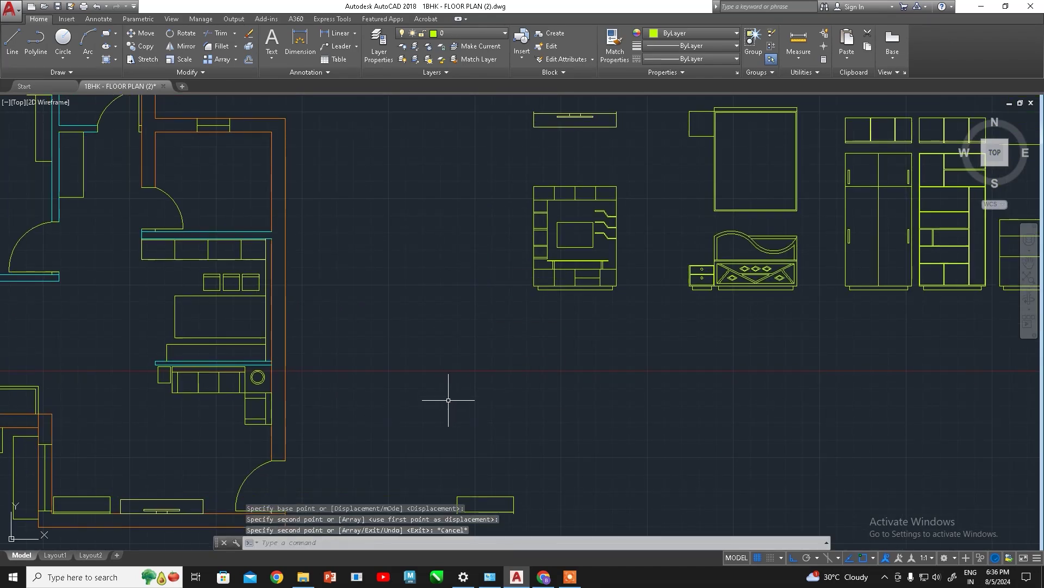
Select the copied rectangle and try rotating it about its corner, then cancel
{"action": "left_click", "coordinate": [426, 468]}
{"action": "left_click", "coordinate": [531, 526]}
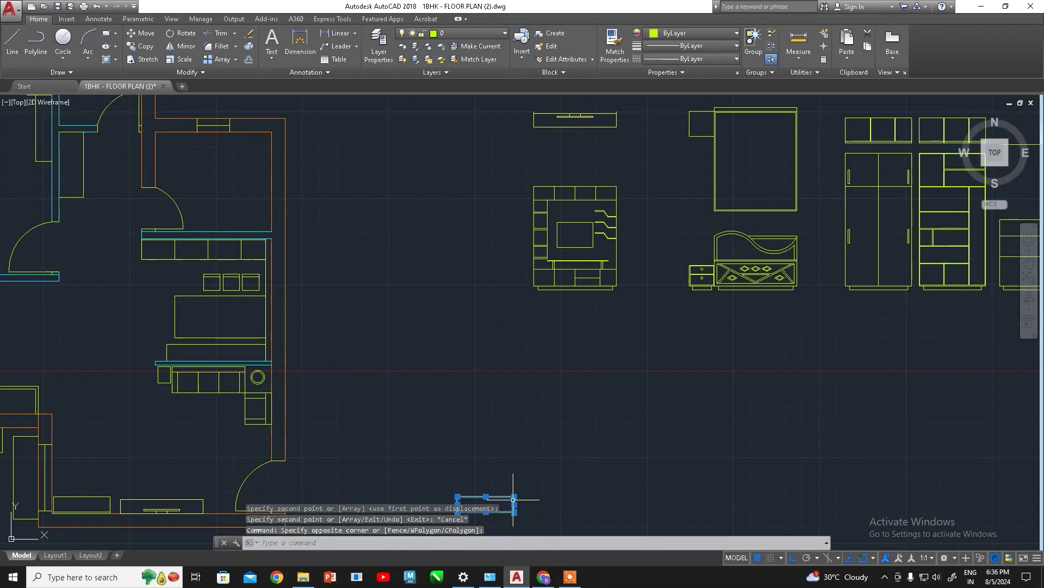
{"action": "left_click", "coordinate": [186, 36]}
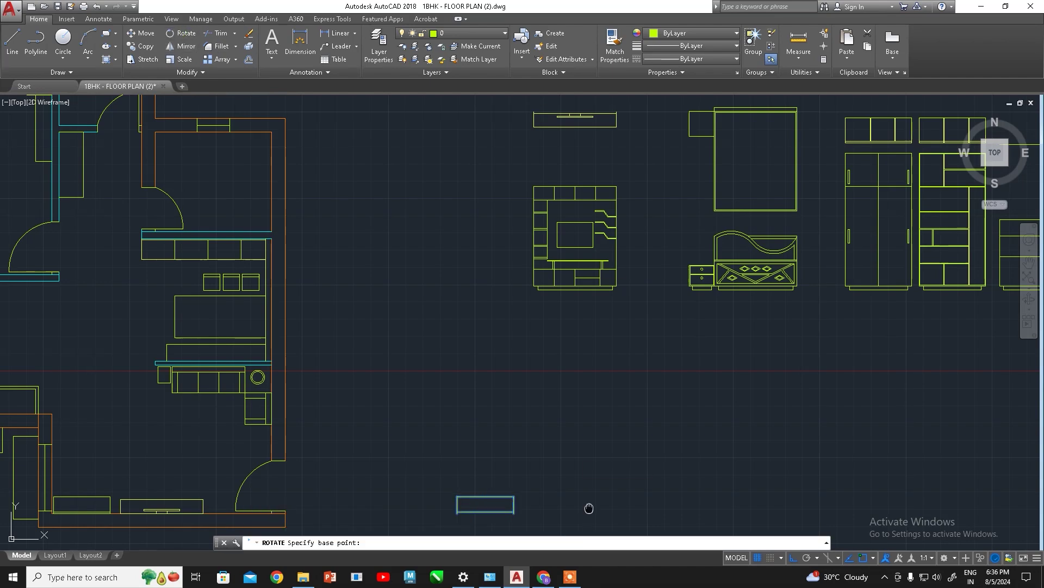
{"action": "middle_click_drag", "start_coordinate": [587, 506], "coordinate": [609, 324]}
{"action": "left_click", "coordinate": [535, 314]}
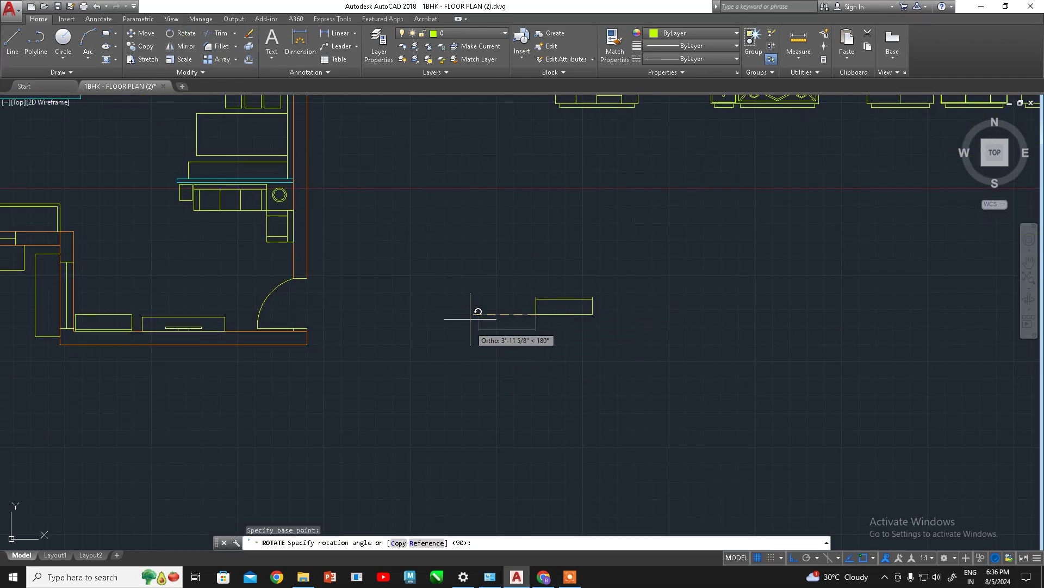
{"action": "key", "text": "Escape"}
Start moving the copy from its bottom-right corner toward the elevations, then cancel
{"action": "left_click", "coordinate": [518, 276]}
{"action": "left_click", "coordinate": [613, 327]}
{"action": "middle_click_drag", "start_coordinate": [614, 332], "coordinate": [642, 402]}
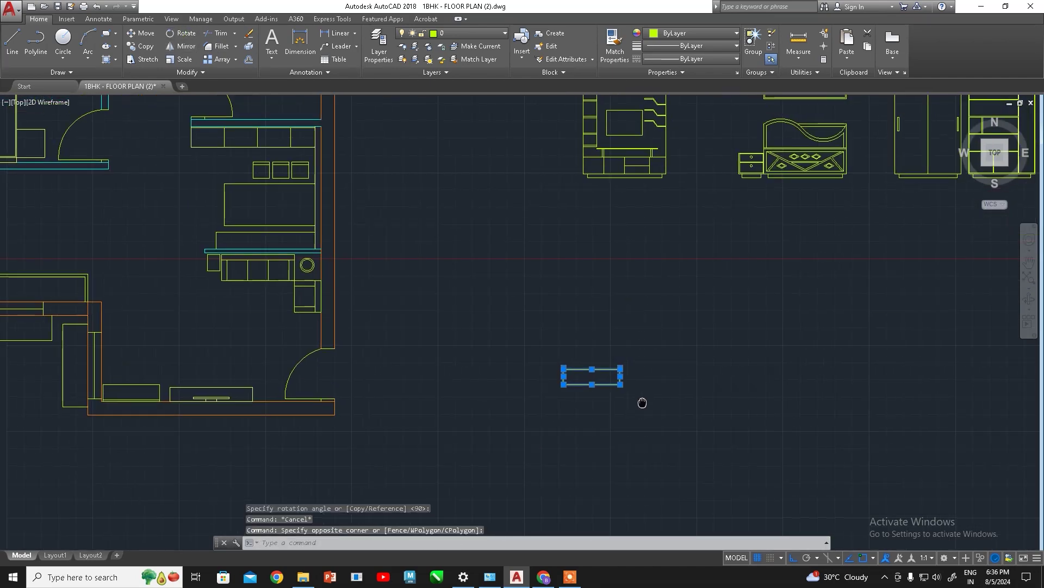
{"action": "type", "text": "m"}
{"action": "key", "text": "Return"}
{"action": "left_click", "coordinate": [621, 384]}
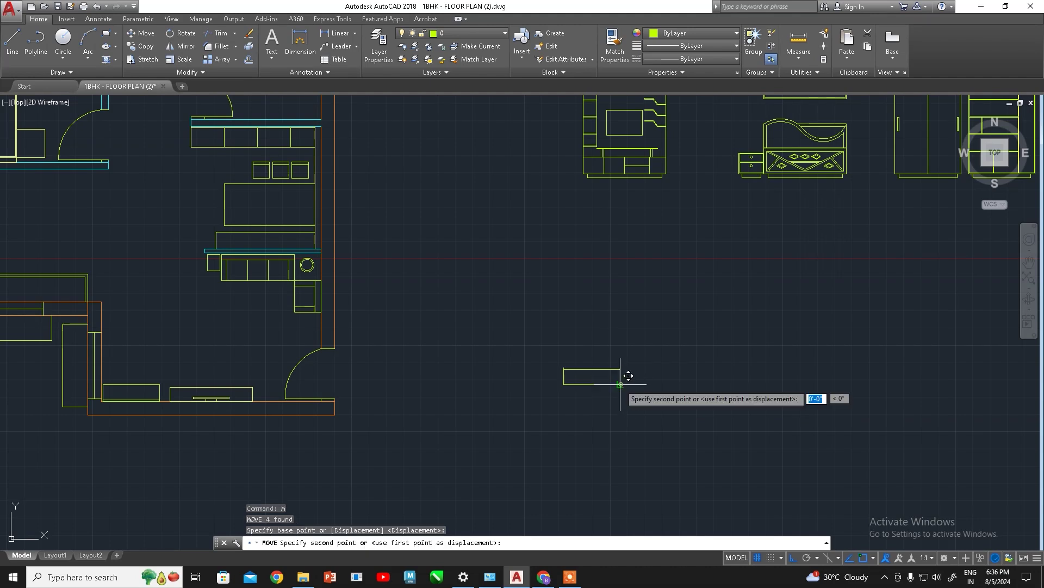
{"action": "middle_click_drag", "start_coordinate": [538, 374], "coordinate": [427, 429]}
{"action": "middle_click_drag", "start_coordinate": [770, 429], "coordinate": [574, 429]}
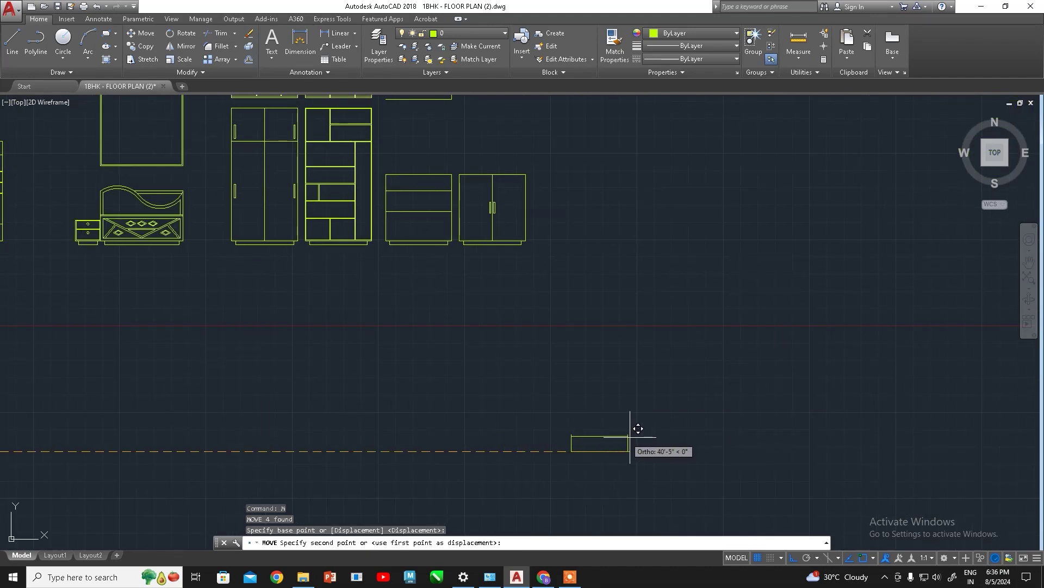
{"action": "key", "text": "Escape"}
Move the copied rectangle up beside the top row of furniture elevations
{"action": "left_click", "coordinate": [655, 409]}
{"action": "left_click", "coordinate": [555, 470]}
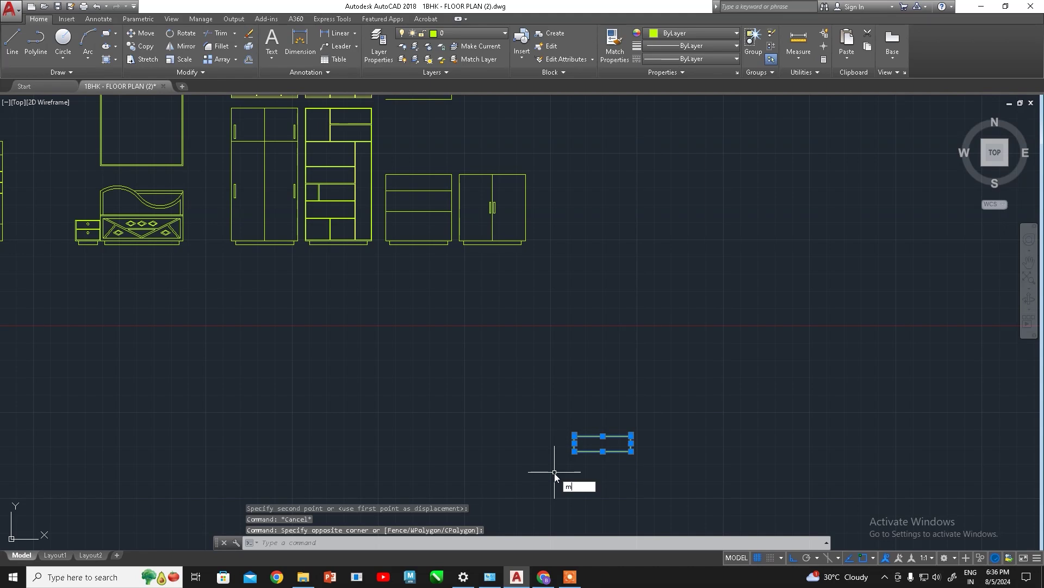
{"action": "key", "text": "Return"}
{"action": "left_click", "coordinate": [631, 451]}
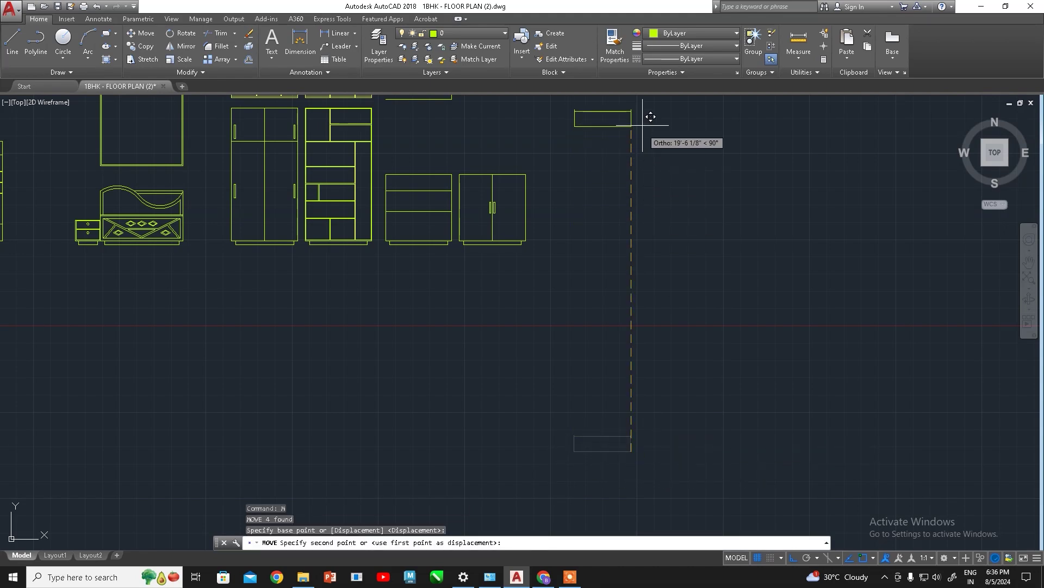
{"action": "middle_click_drag", "start_coordinate": [651, 116], "coordinate": [579, 256]}
{"action": "left_click", "coordinate": [564, 233]}
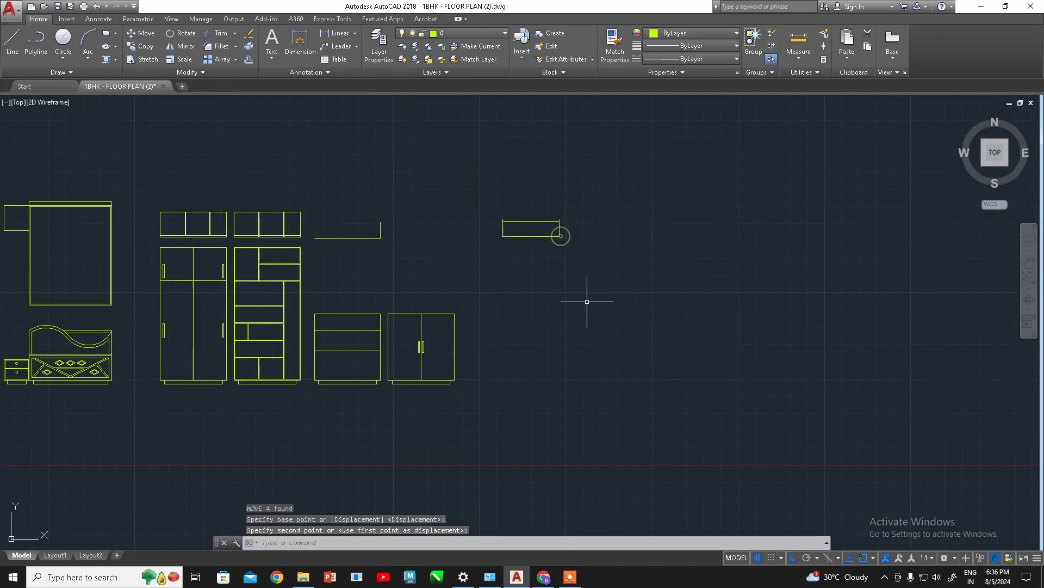
Draw the tall cabinet's left, bottom and right edges down to the cabinet bases
{"action": "key", "text": "Escape"}
{"action": "scroll", "coordinate": [501, 279], "scroll_direction": "up", "scroll_amount": 2}
{"action": "scroll", "coordinate": [354, 233], "scroll_direction": "down", "scroll_amount": 2}
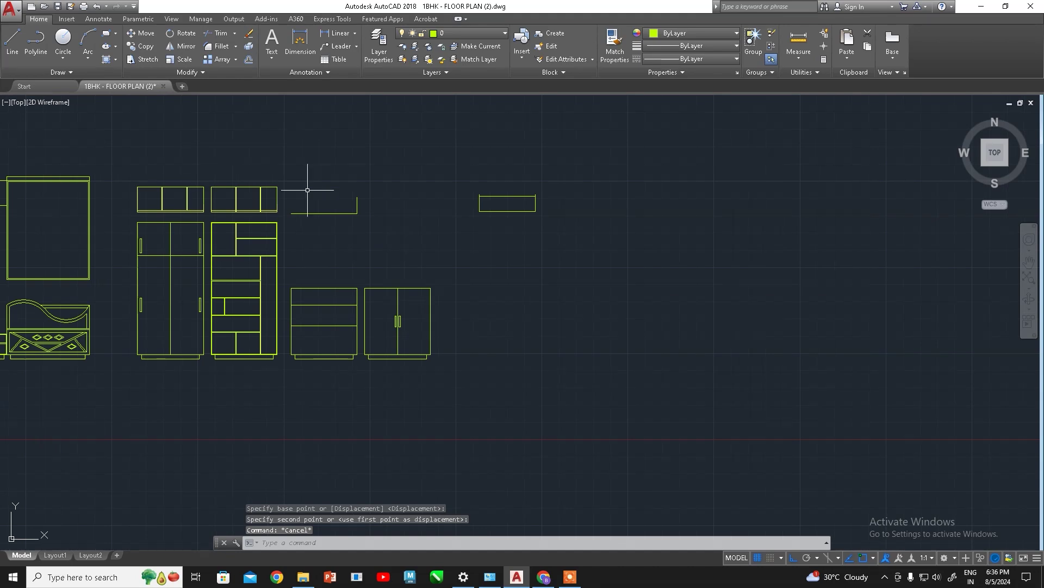
{"action": "scroll", "coordinate": [438, 242], "scroll_direction": "up", "scroll_amount": 2}
{"action": "scroll", "coordinate": [408, 233], "scroll_direction": "up", "scroll_amount": 2}
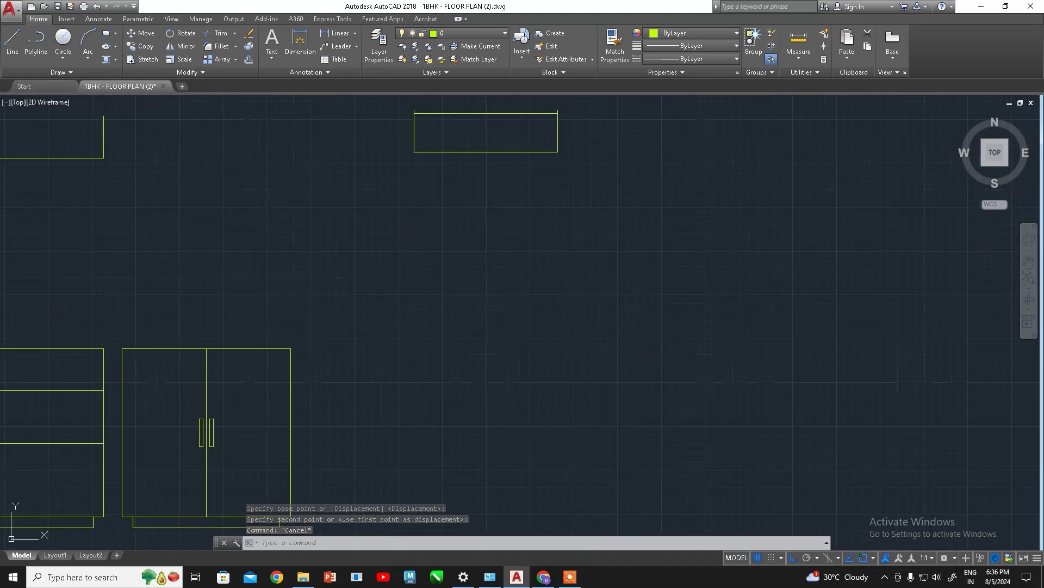
{"action": "middle_click_drag", "start_coordinate": [435, 226], "coordinate": [418, 251]}
{"action": "key", "text": "Escape"}
{"action": "type", "text": "l"}
{"action": "key", "text": "Return"}
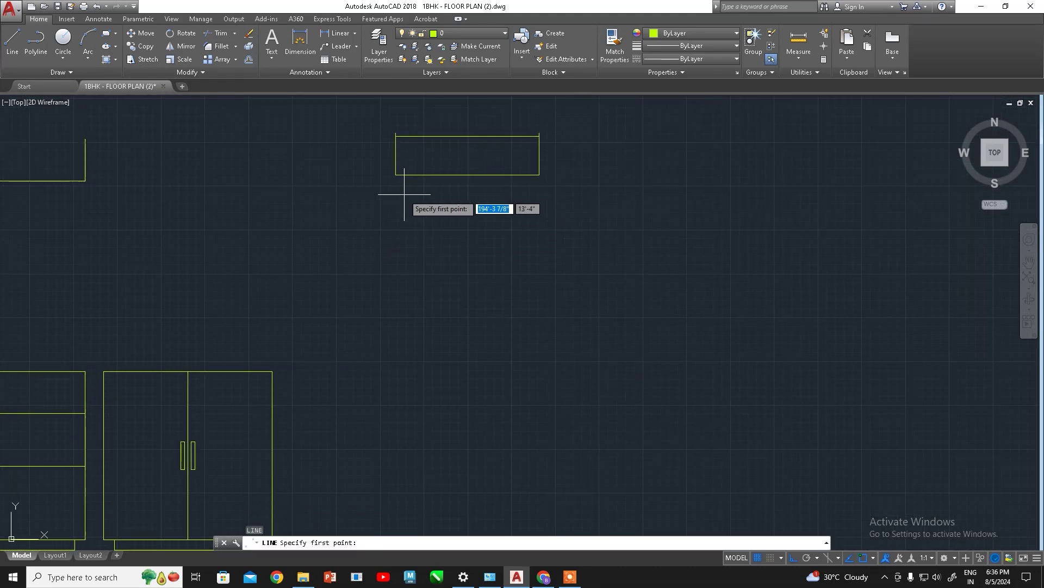
{"action": "left_click", "coordinate": [396, 175]}
{"action": "middle_click_drag", "start_coordinate": [415, 381], "coordinate": [408, 271]}
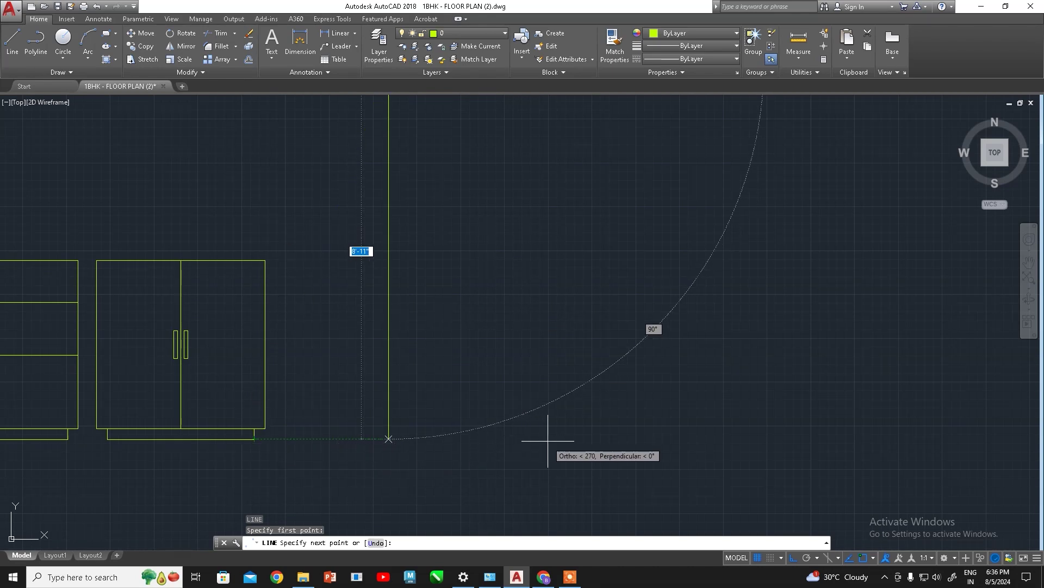
{"action": "left_click", "coordinate": [389, 439]}
{"action": "middle_click_drag", "start_coordinate": [579, 452], "coordinate": [544, 493]}
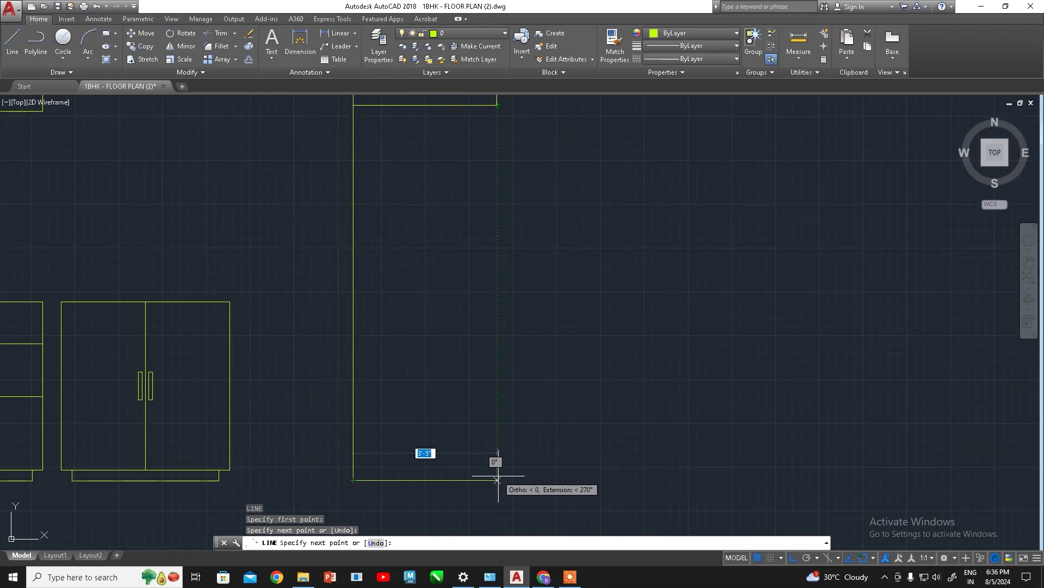
{"action": "left_click", "coordinate": [497, 480]}
{"action": "left_click", "coordinate": [497, 103]}
{"action": "key", "text": "Escape"}
Recenter the view on the new outline and start the Offset command
{"action": "scroll", "coordinate": [548, 352], "scroll_direction": "down", "scroll_amount": 4}
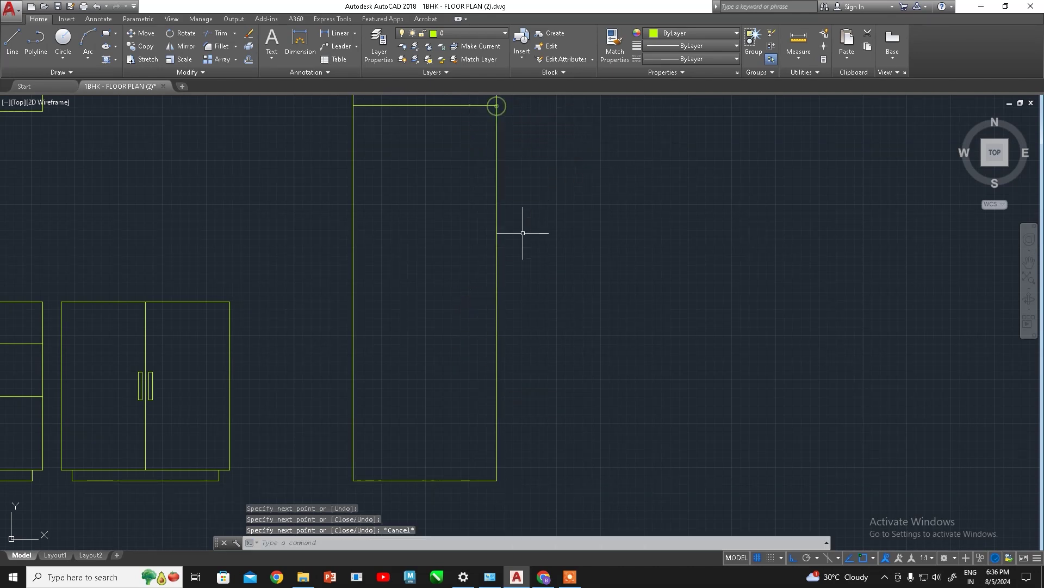
{"action": "scroll", "coordinate": [501, 350], "scroll_direction": "up", "scroll_amount": 2}
{"action": "scroll", "coordinate": [413, 375], "scroll_direction": "up", "scroll_amount": 2}
{"action": "middle_click_drag", "start_coordinate": [413, 376], "coordinate": [442, 384]}
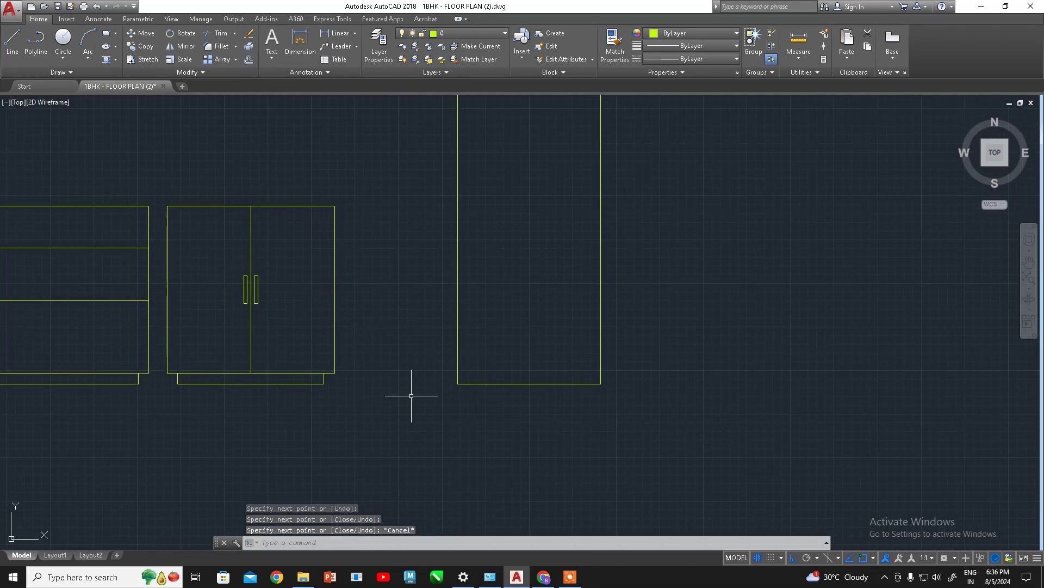
{"action": "key", "text": "Escape"}
{"action": "type", "text": "o"}
{"action": "key", "text": "Return"}
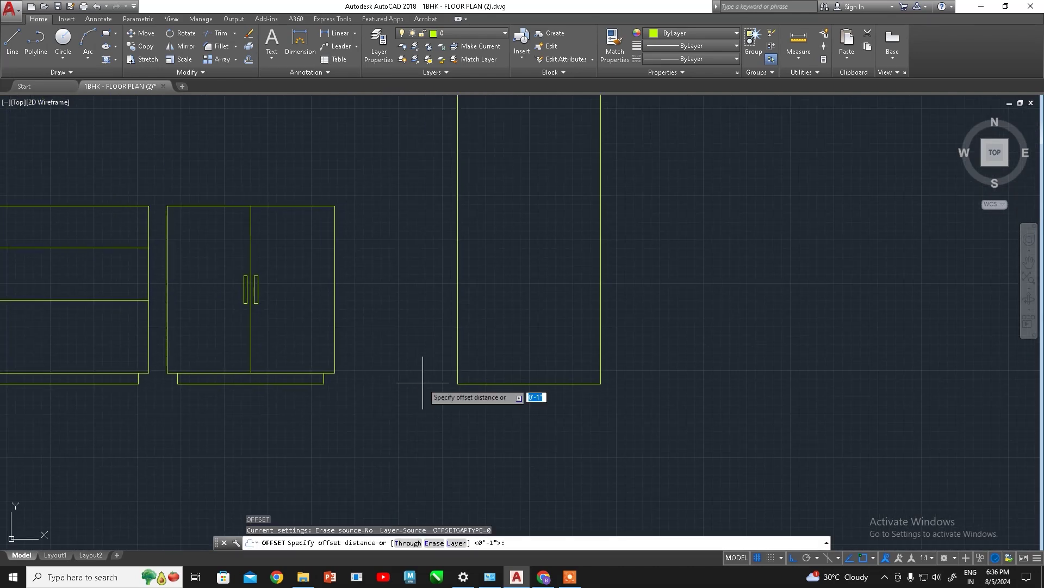
Offset the tall cabinet's bottom edge 3 units inward for the plinth
{"action": "type", "text": "3"}
{"action": "key", "text": "Return"}
{"action": "left_click", "coordinate": [509, 384]}
{"action": "left_click", "coordinate": [508, 359]}
{"action": "middle_click_drag", "start_coordinate": [511, 354], "coordinate": [485, 390]}
{"action": "key", "text": "Escape"}
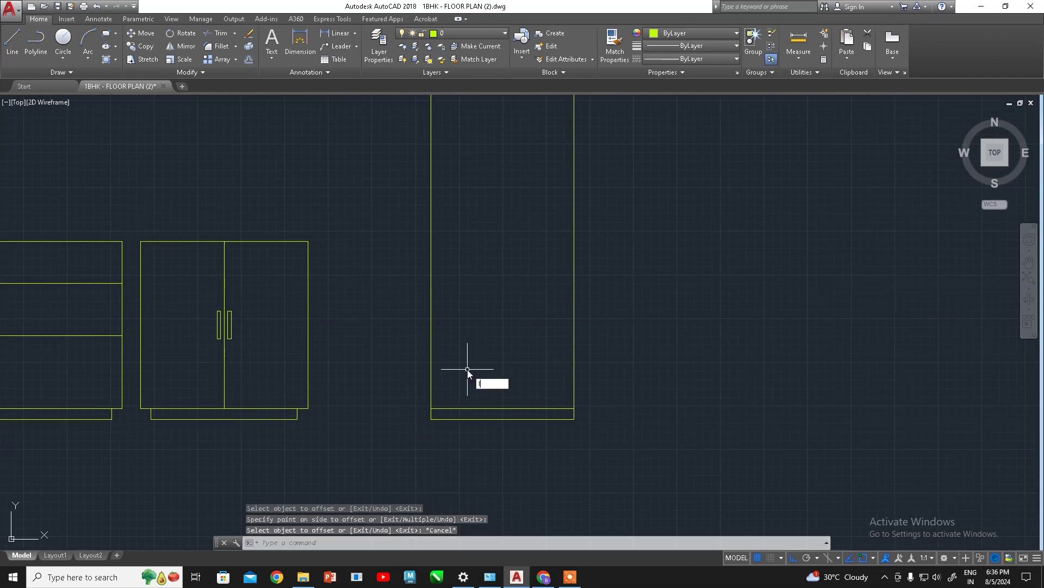
Draw a 3-unit plinth leg line at the outline's bottom-left corner
{"action": "type", "text": "l"}
{"action": "key", "text": "Return"}
{"action": "left_click", "coordinate": [431, 408]}
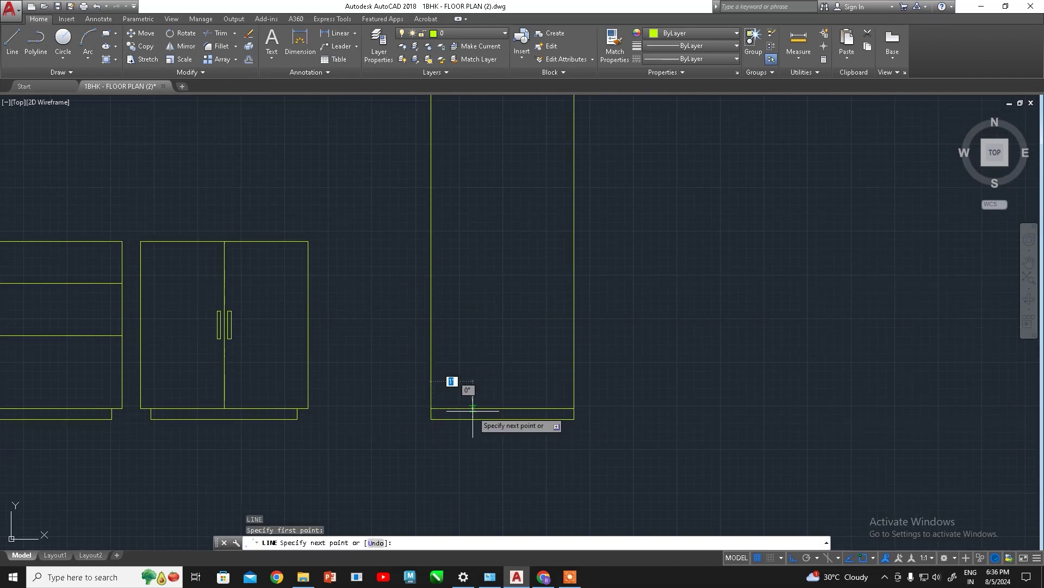
{"action": "type", "text": "3"}
{"action": "key", "text": "Return"}
{"action": "left_click", "coordinate": [461, 459]}
{"action": "key", "text": "Escape"}
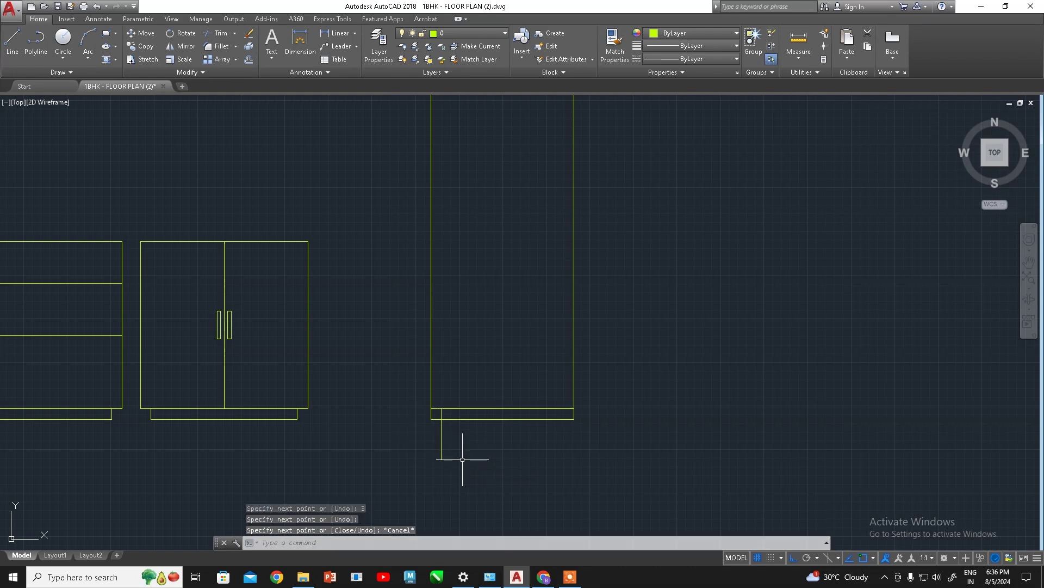
{"action": "type", "text": "l"}
{"action": "key", "text": "Return"}
{"action": "type", "text": "3"}
{"action": "key", "text": "Return"}
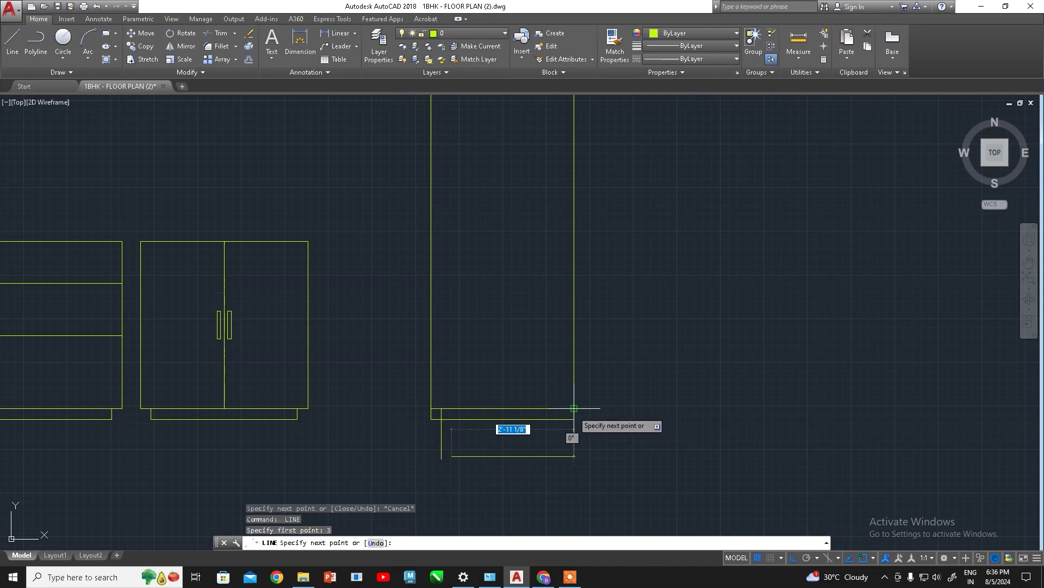
{"action": "key", "text": "Escape"}
Draw the right 3-unit plinth leg and delete the stray corner segment
{"action": "type", "text": "l"}
{"action": "key", "text": "Return"}
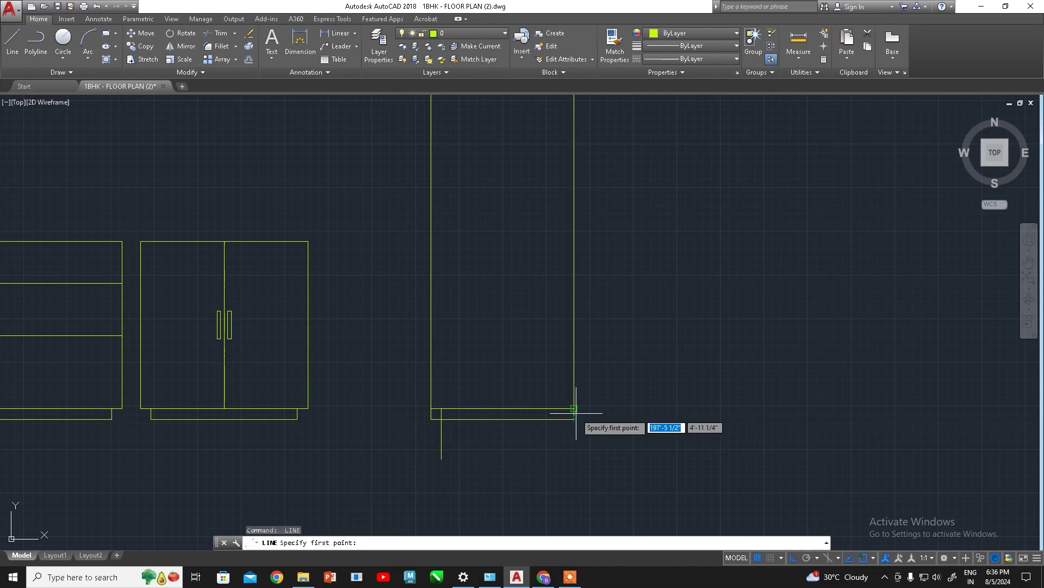
{"action": "left_click", "coordinate": [578, 408]}
{"action": "type", "text": "3"}
{"action": "key", "text": "Return"}
{"action": "left_click", "coordinate": [564, 477]}
{"action": "key", "text": "Escape"}
{"action": "scroll", "coordinate": [574, 400], "scroll_direction": "up", "scroll_amount": 2}
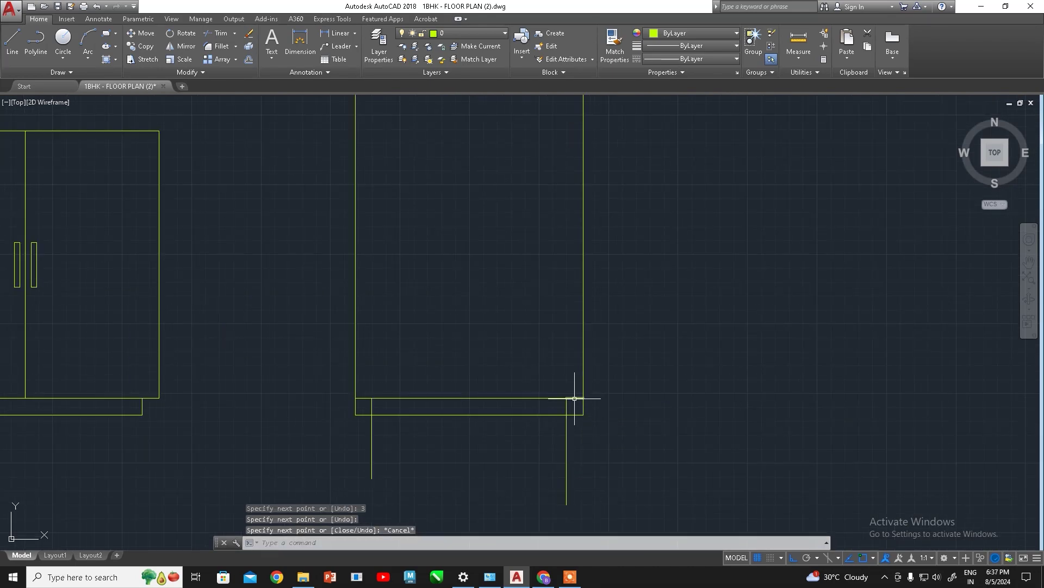
{"action": "left_click", "coordinate": [574, 398]}
{"action": "key", "text": "Delete"}
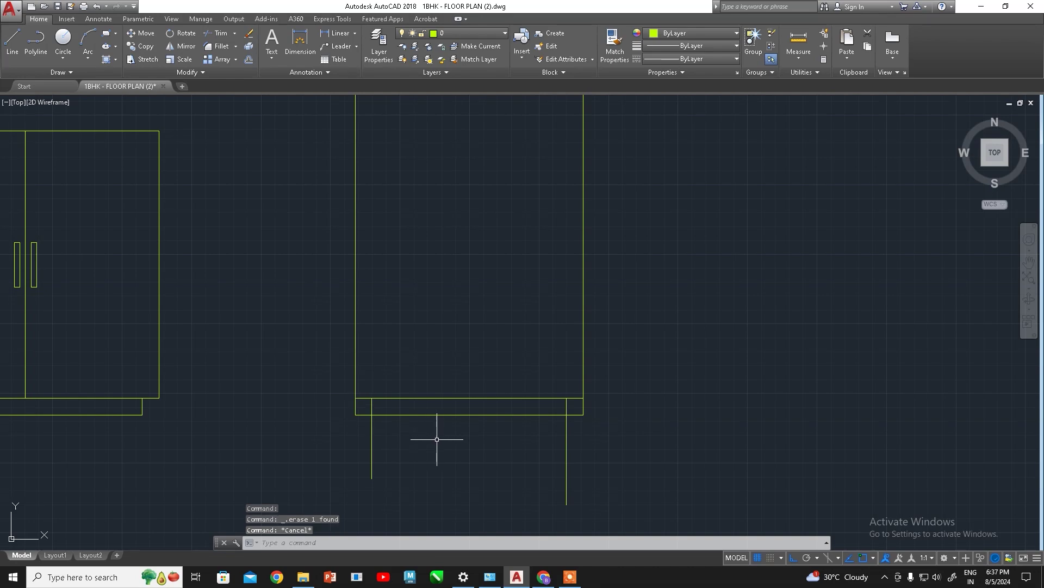
{"action": "type", "text": "tr"}
Trim the excess leg lines and corner stubs to form the recessed plinth
{"action": "key", "text": "Return"}
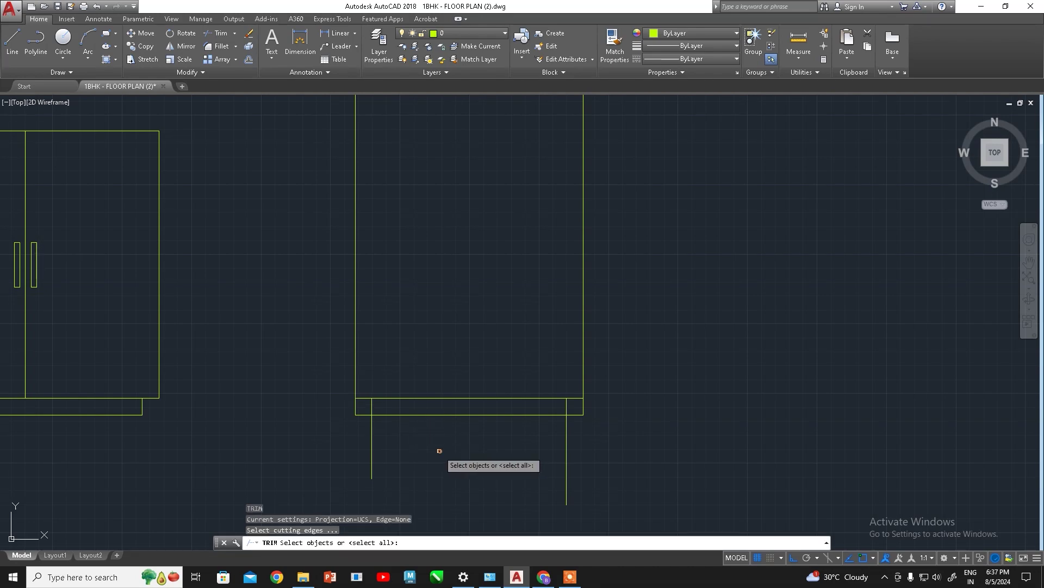
{"action": "key", "text": "Return"}
{"action": "left_click", "coordinate": [372, 435]}
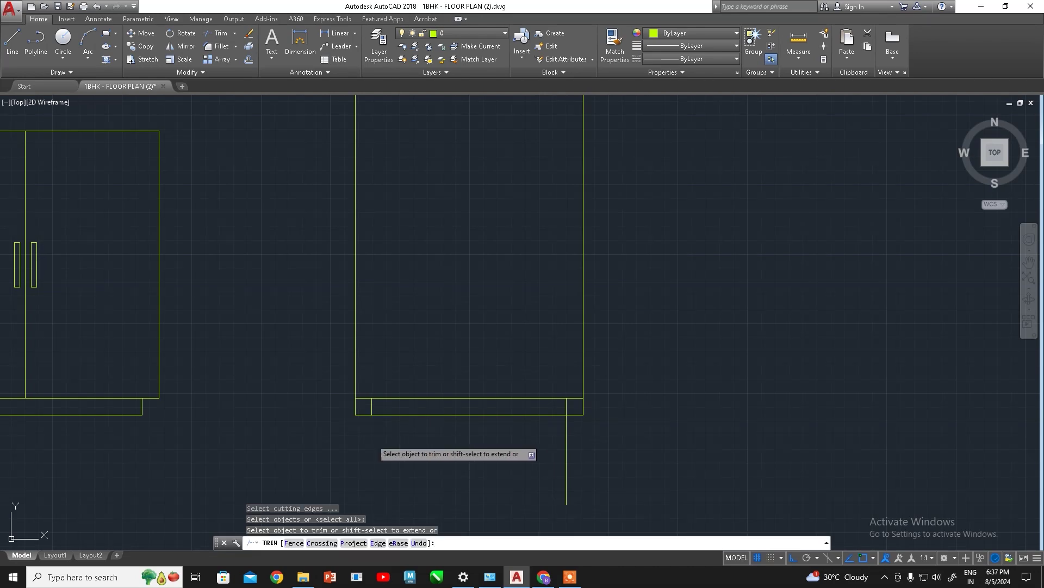
{"action": "left_click", "coordinate": [355, 407]}
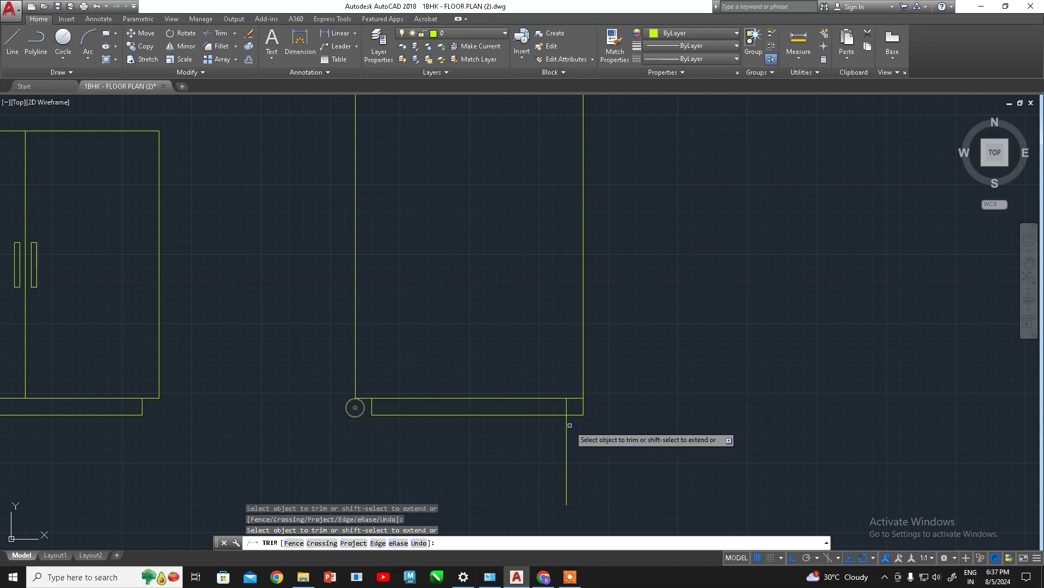
{"action": "left_click", "coordinate": [574, 415]}
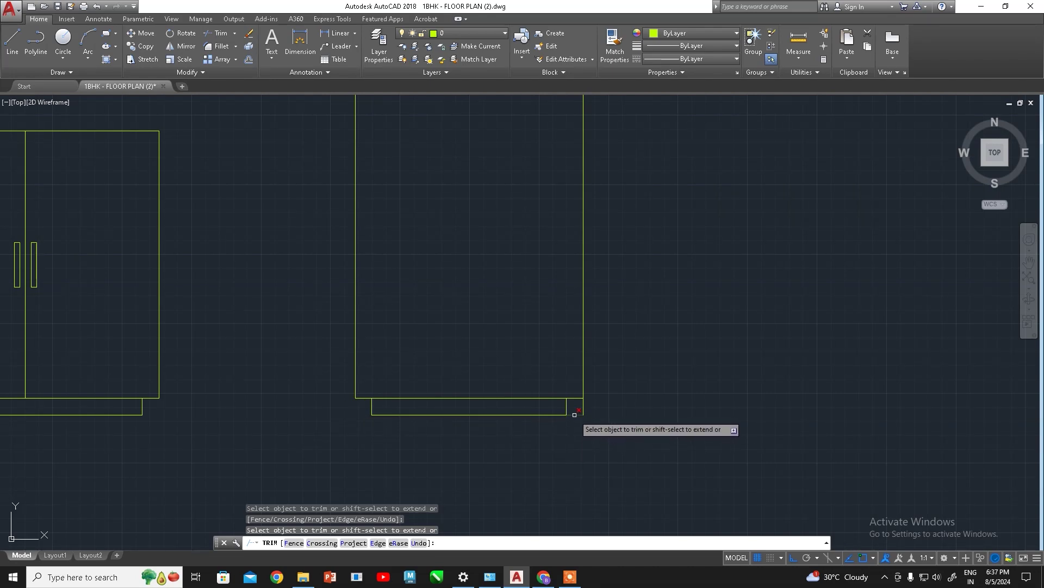
{"action": "left_click", "coordinate": [583, 407]}
{"action": "scroll", "coordinate": [533, 403], "scroll_direction": "down", "scroll_amount": 3}
{"action": "scroll", "coordinate": [522, 413], "scroll_direction": "up", "scroll_amount": 3}
Pan around the drawing and return the view to the cabinet elevations
{"action": "scroll", "coordinate": [513, 366], "scroll_direction": "down", "scroll_amount": 3}
{"action": "scroll", "coordinate": [392, 370], "scroll_direction": "up", "scroll_amount": 2}
{"action": "scroll", "coordinate": [419, 359], "scroll_direction": "down", "scroll_amount": 3}
{"action": "scroll", "coordinate": [413, 365], "scroll_direction": "down", "scroll_amount": 3}
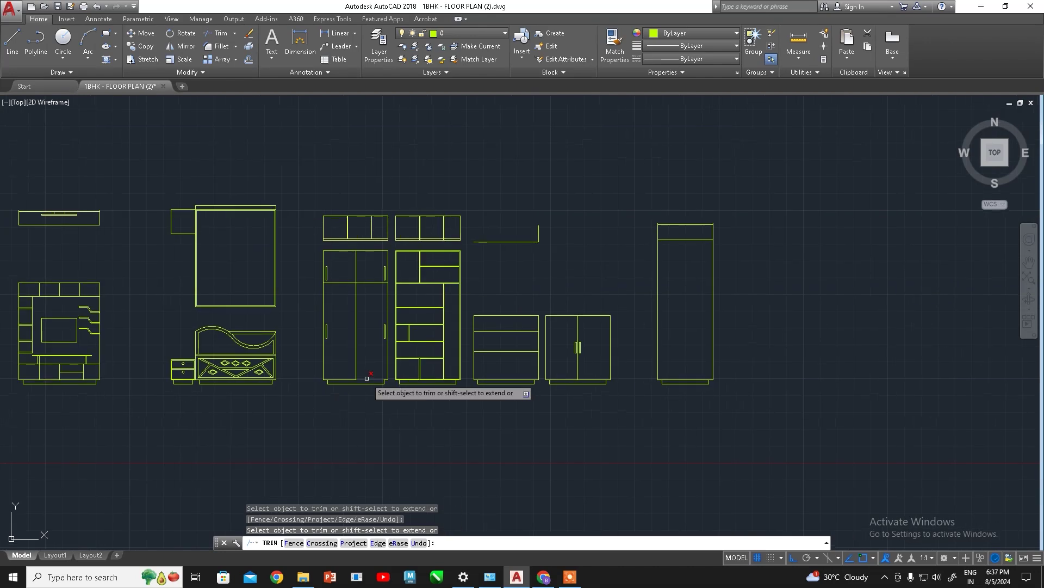
{"action": "middle_click_drag", "start_coordinate": [120, 353], "coordinate": [372, 348]}
{"action": "mouse_move", "coordinate": [372, 292]}
{"action": "middle_mouse_down"}
{"action": "mouse_move", "coordinate": [332, 366]}
{"action": "mouse_move", "coordinate": [466, 380]}
{"action": "middle_mouse_up"}
{"action": "scroll", "coordinate": [343, 385], "scroll_direction": "down", "scroll_amount": 3}
{"action": "scroll", "coordinate": [240, 427], "scroll_direction": "up", "scroll_amount": 1}
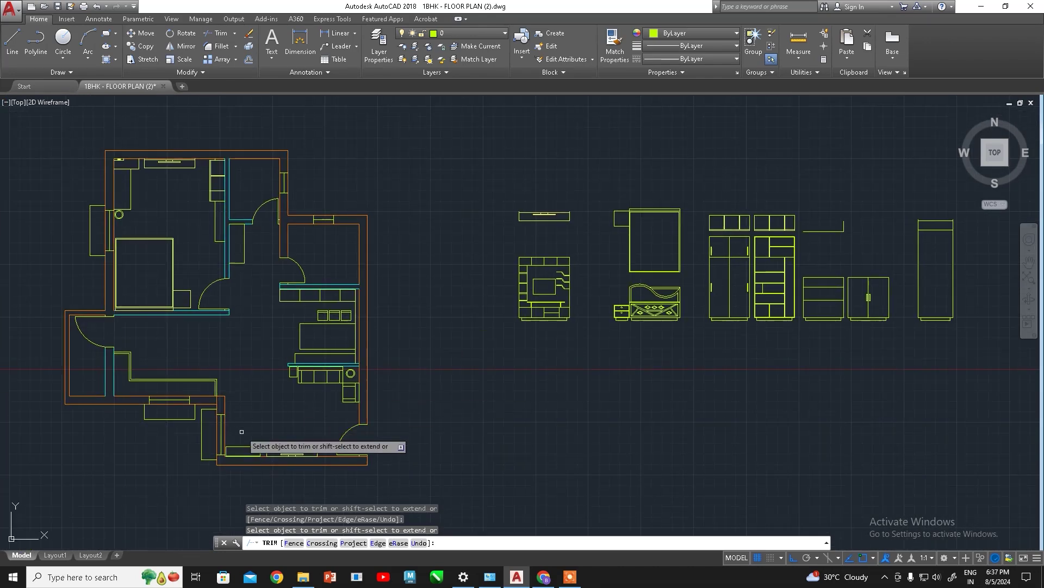
{"action": "scroll", "coordinate": [310, 450], "scroll_direction": "up", "scroll_amount": 3}
{"action": "mouse_move", "coordinate": [522, 415]}
{"action": "middle_mouse_down"}
{"action": "mouse_move", "coordinate": [481, 356]}
{"action": "mouse_move", "coordinate": [521, 351]}
{"action": "middle_mouse_up"}
{"action": "scroll", "coordinate": [450, 373], "scroll_direction": "up", "scroll_amount": 3}
{"action": "mouse_move", "coordinate": [450, 373]}
{"action": "middle_mouse_down"}
{"action": "mouse_move", "coordinate": [528, 392]}
{"action": "mouse_move", "coordinate": [473, 424]}
{"action": "middle_mouse_up"}
{"action": "key", "text": "Escape"}
Offset the cabinet's bottom line 5 units up, then undo it
{"action": "key", "text": "Return"}
{"action": "type", "text": "5"}
{"action": "key", "text": "Return"}
{"action": "scroll", "coordinate": [432, 401], "scroll_direction": "up", "scroll_amount": 2}
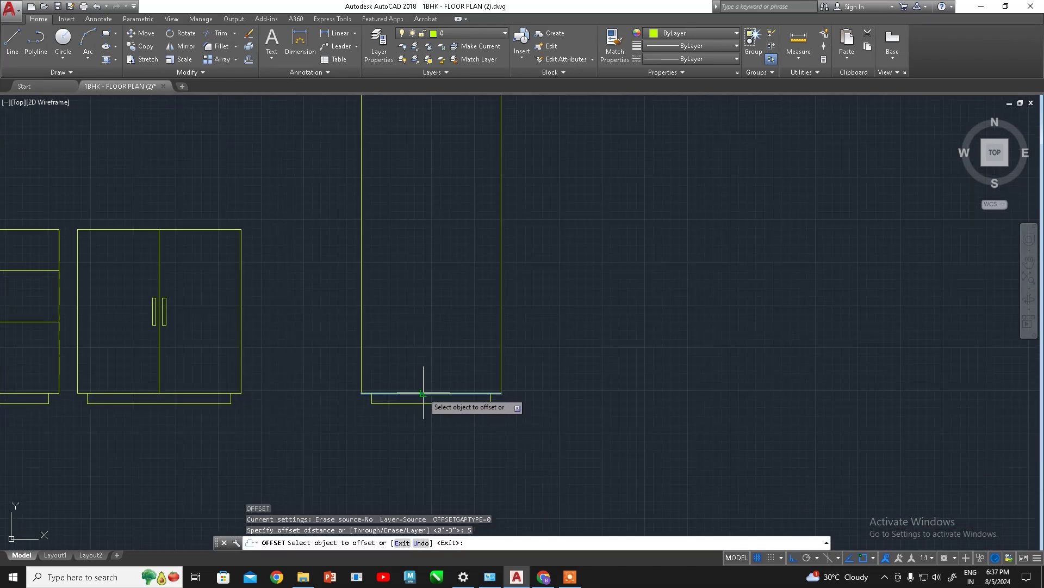
{"action": "left_click", "coordinate": [423, 393]}
{"action": "left_click", "coordinate": [414, 289]}
{"action": "key", "text": "ctrl+z"}
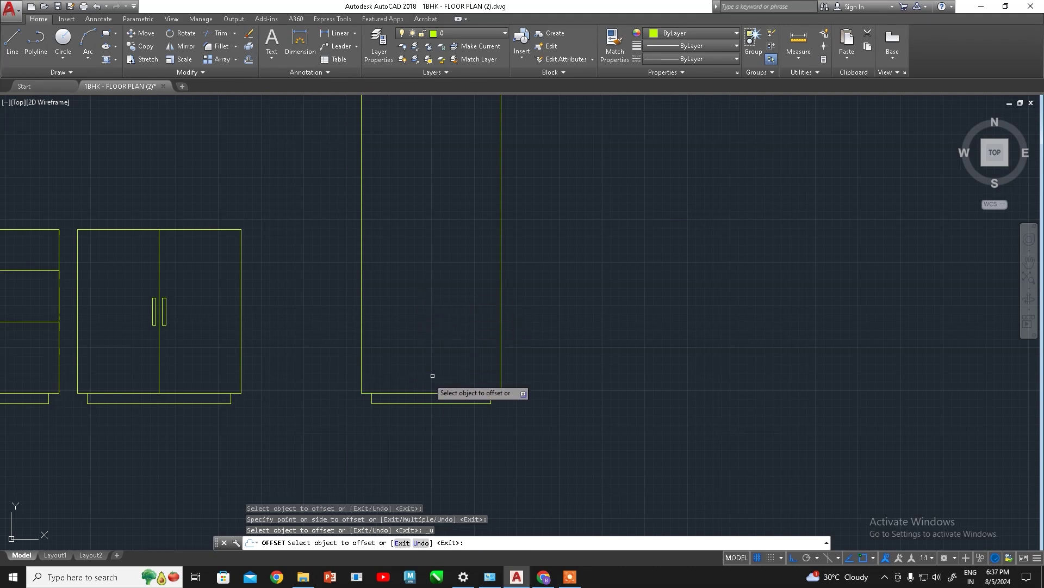
{"action": "middle_click_drag", "start_coordinate": [422, 321], "coordinate": [415, 342]}
{"action": "key", "text": "Escape"}
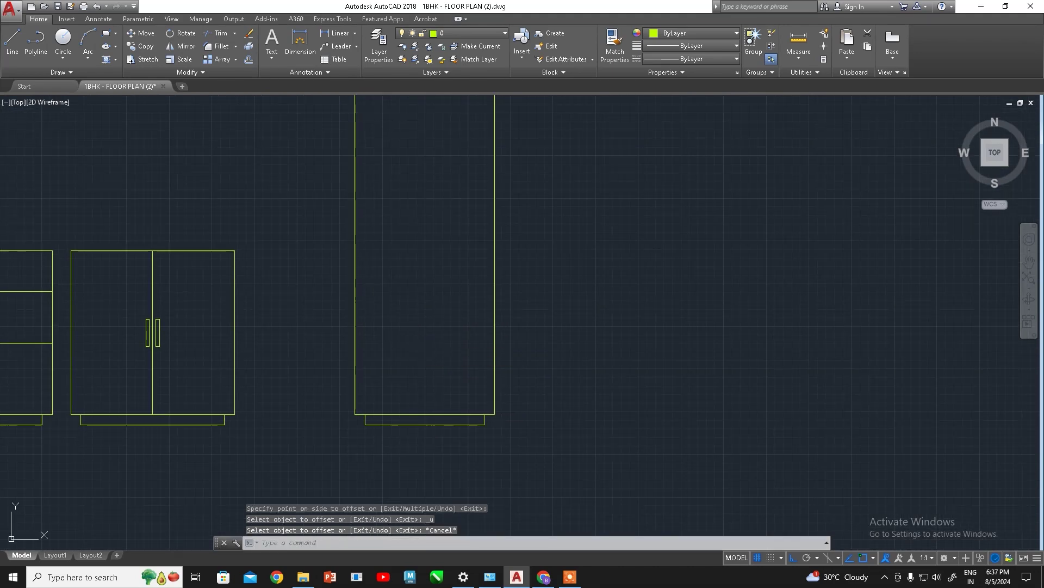
Offset the cabinet's bottom line 60 units upward to divide the tall cabinet
{"action": "key", "text": "Return"}
{"action": "key", "text": "Return"}
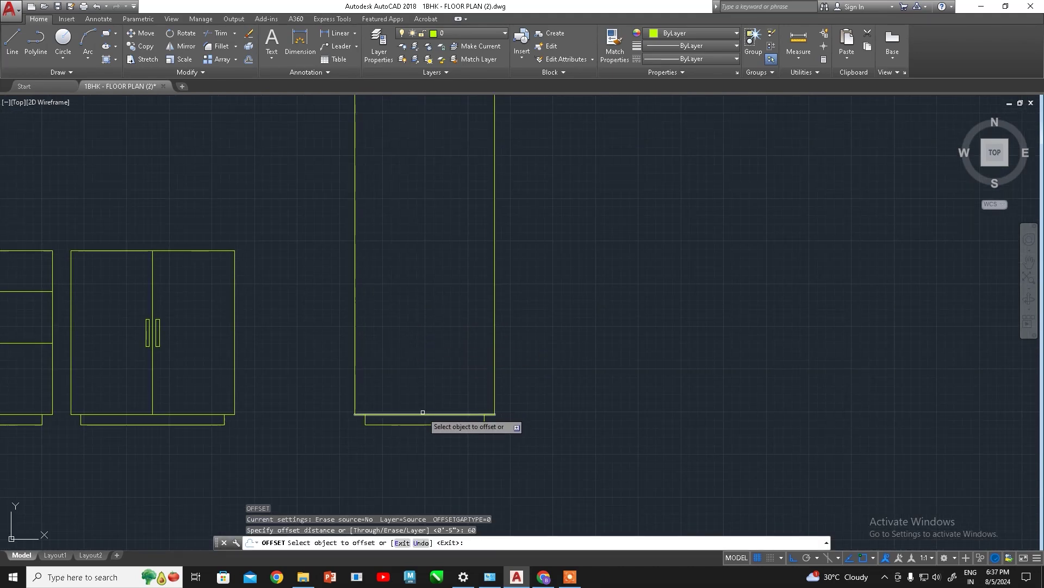
{"action": "left_click", "coordinate": [420, 414]}
{"action": "left_click", "coordinate": [415, 345]}
{"action": "scroll", "coordinate": [411, 320], "scroll_direction": "down", "scroll_amount": 2}
{"action": "scroll", "coordinate": [381, 343], "scroll_direction": "up", "scroll_amount": 2}
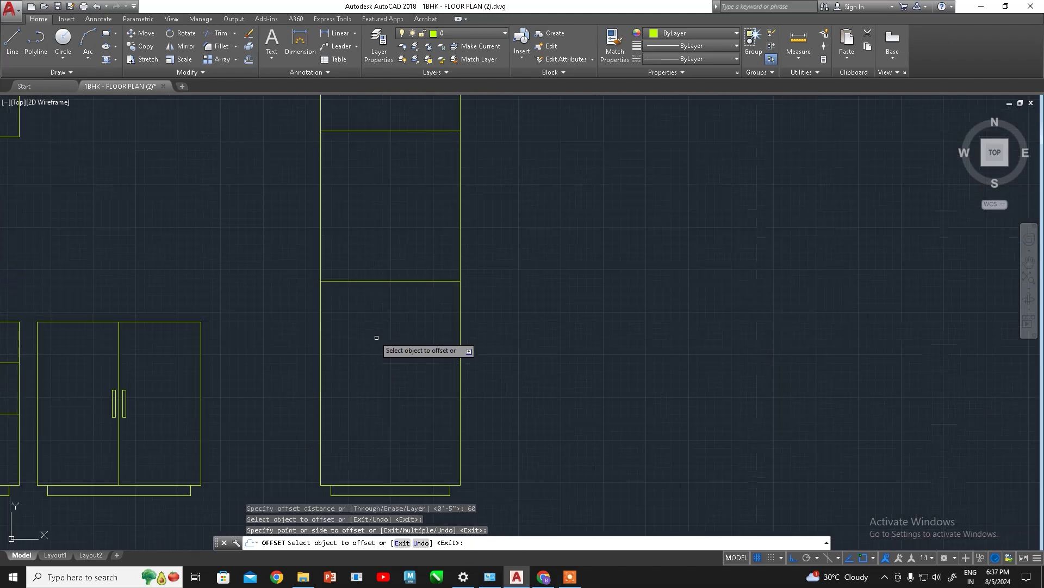
{"action": "key", "text": "Escape"}
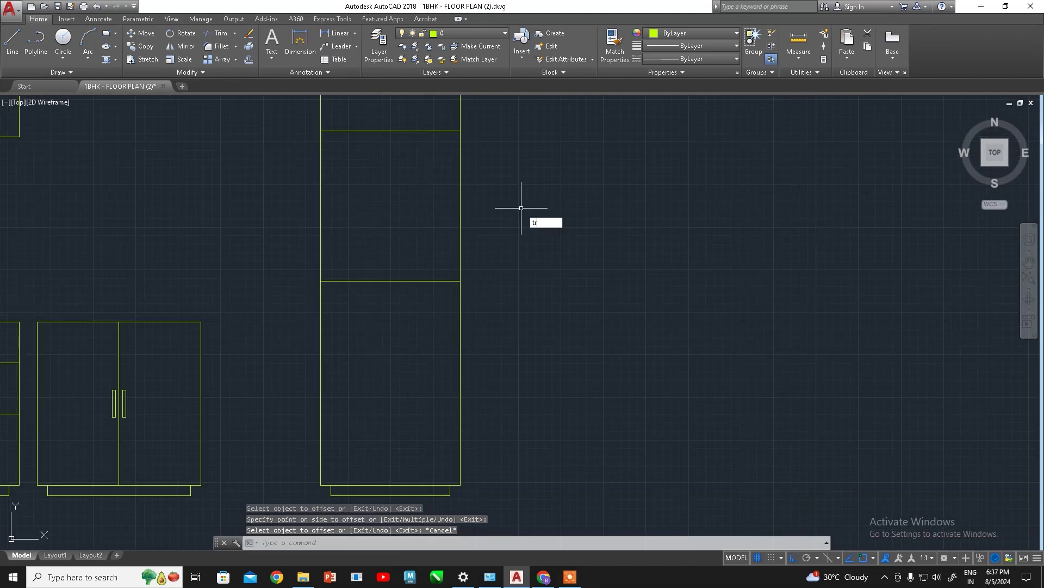
{"action": "key", "text": "Return"}
{"action": "left_click", "coordinate": [524, 194]}
Trim away the tall cabinet's middle side segments so a separate base cabinet remains
{"action": "left_click", "coordinate": [243, 233]}
{"action": "scroll", "coordinate": [305, 218], "scroll_direction": "down", "scroll_amount": 2}
{"action": "scroll", "coordinate": [345, 299], "scroll_direction": "up", "scroll_amount": 1}
{"action": "scroll", "coordinate": [367, 300], "scroll_direction": "down", "scroll_amount": 1}
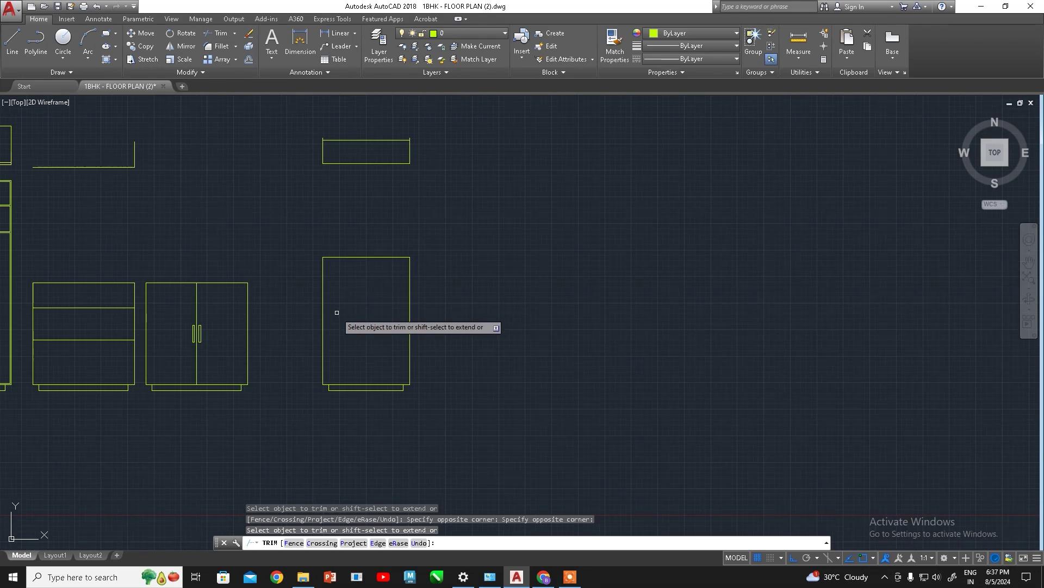
{"action": "scroll", "coordinate": [368, 337], "scroll_direction": "up", "scroll_amount": 2}
{"action": "scroll", "coordinate": [350, 366], "scroll_direction": "up", "scroll_amount": 2}
{"action": "scroll", "coordinate": [351, 367], "scroll_direction": "down", "scroll_amount": 2}
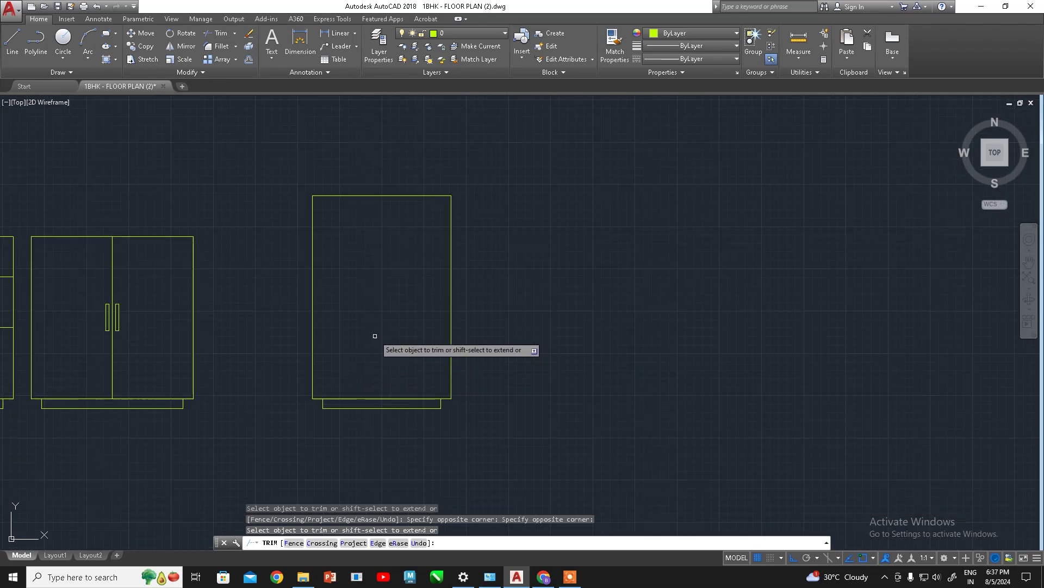
{"action": "middle_click_drag", "start_coordinate": [375, 338], "coordinate": [354, 378]}
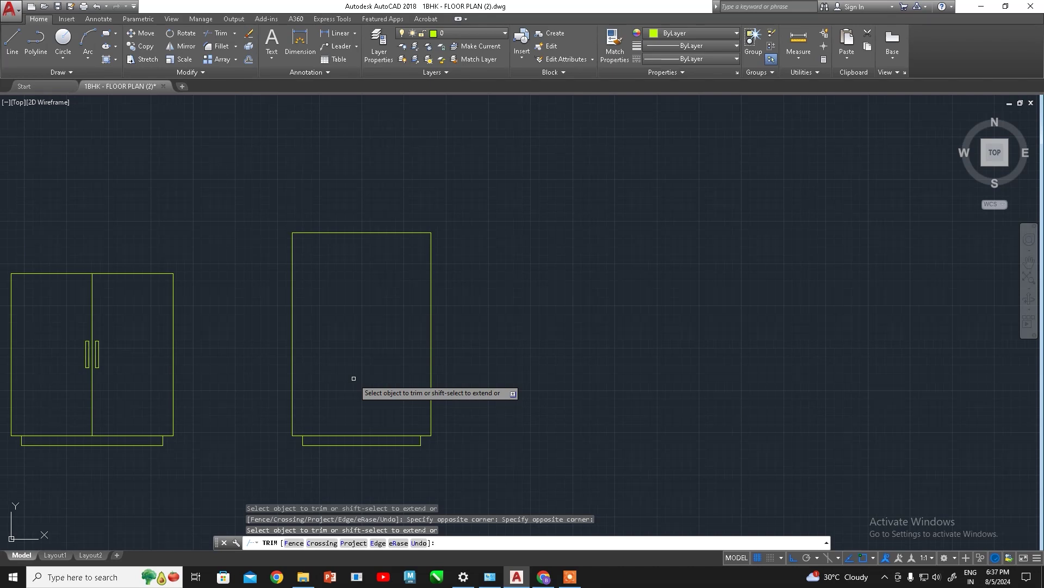
{"action": "key", "text": "Escape"}
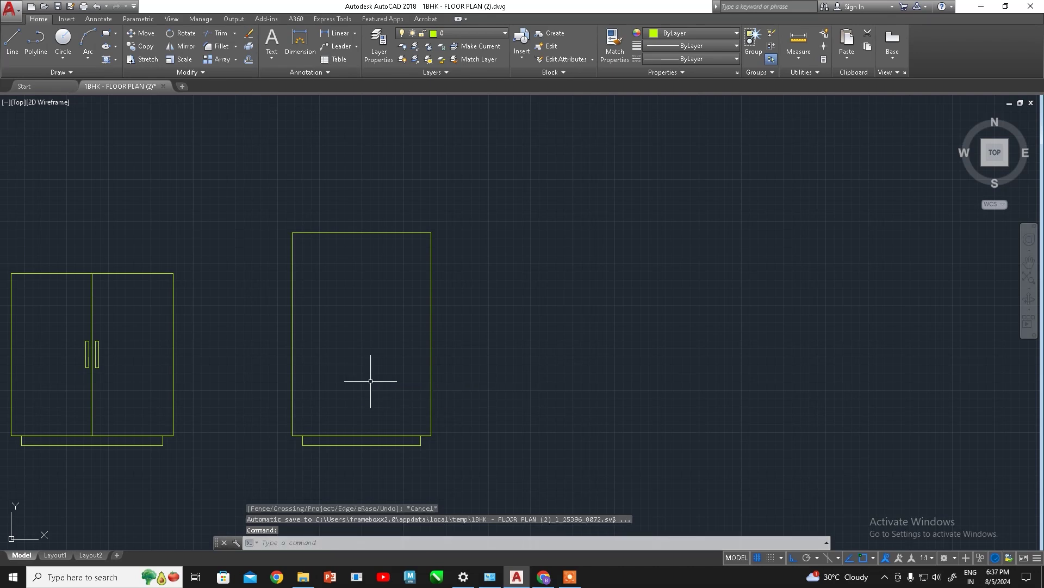
{"action": "type", "text": "o"}
Offset the base cabinet's bottom line 12 units upward
{"action": "key", "text": "Return"}
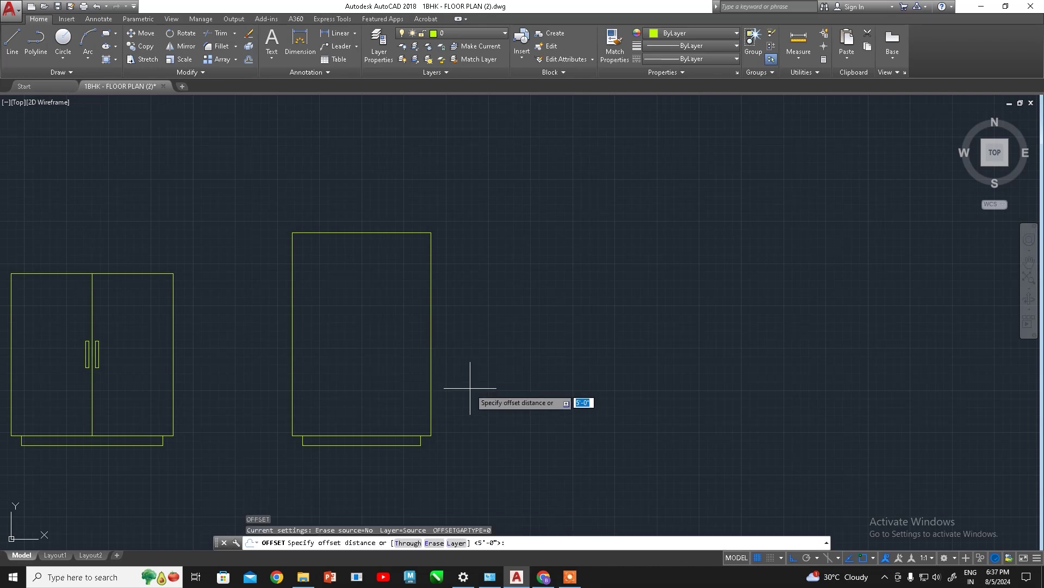
{"action": "type", "text": "12"}
{"action": "key", "text": "Return"}
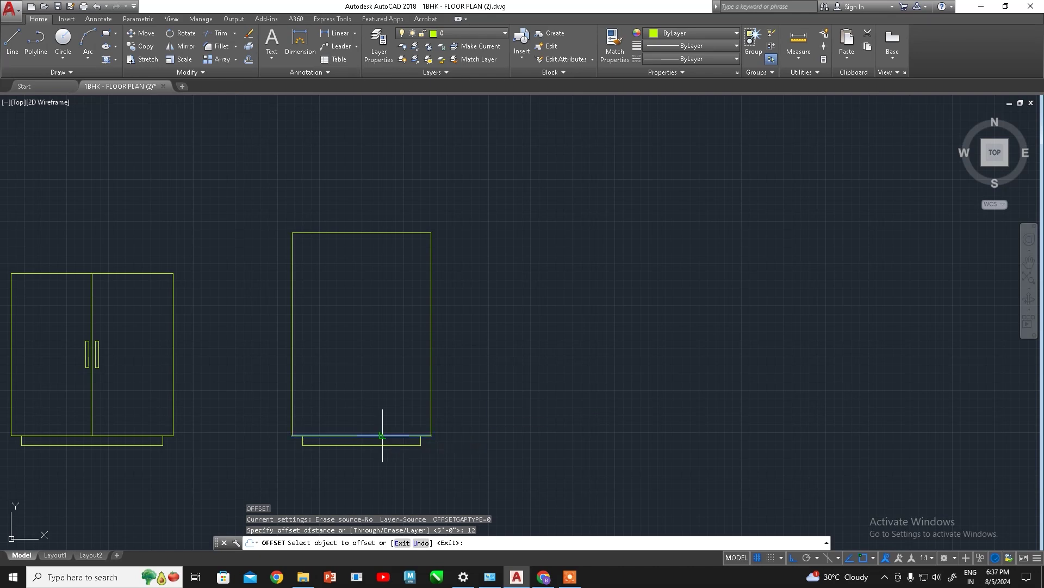
{"action": "left_click", "coordinate": [382, 435]}
{"action": "left_click", "coordinate": [383, 405]}
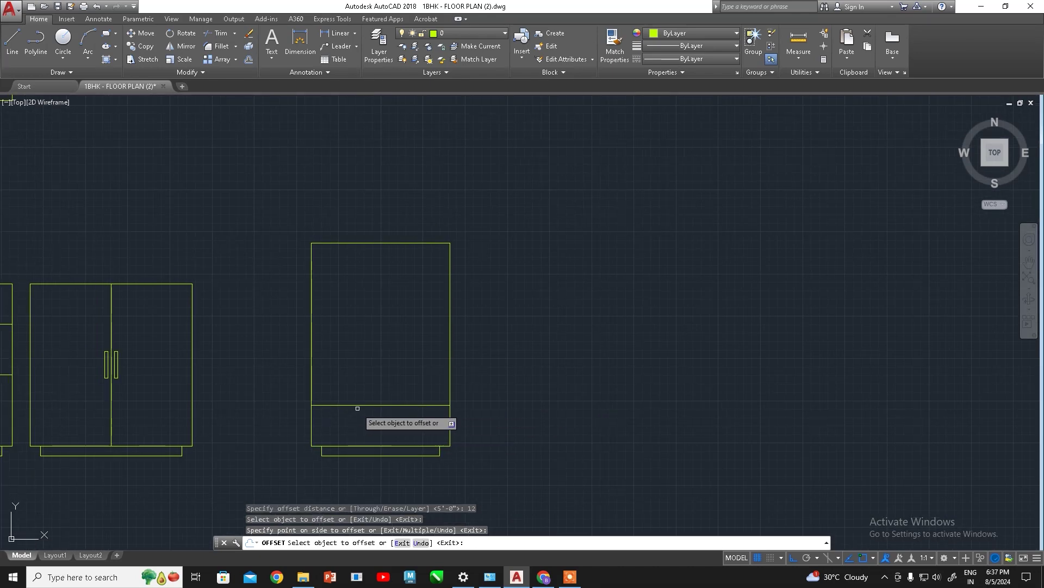
{"action": "middle_click_drag", "start_coordinate": [353, 343], "coordinate": [348, 347]}
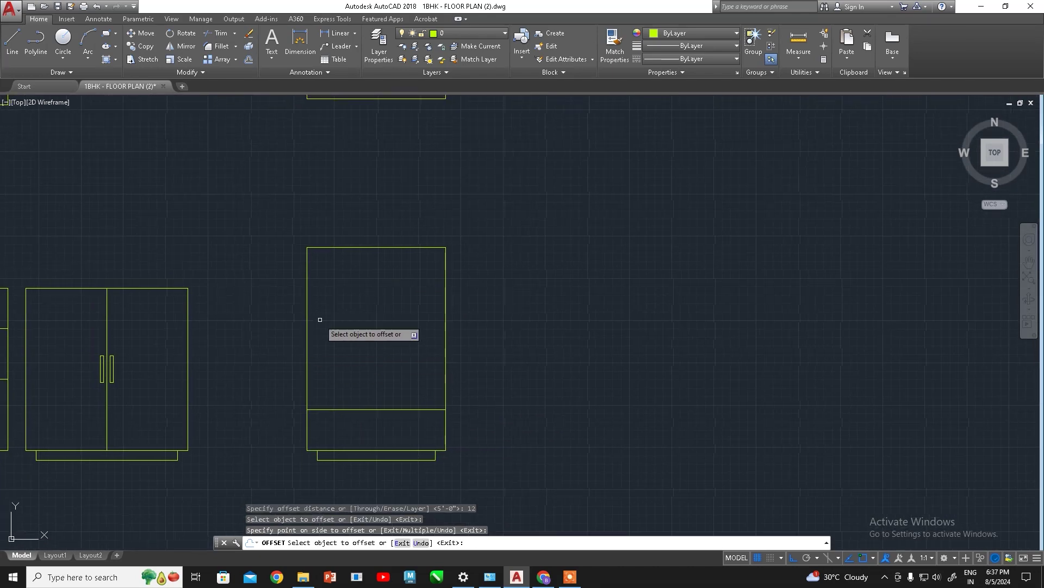
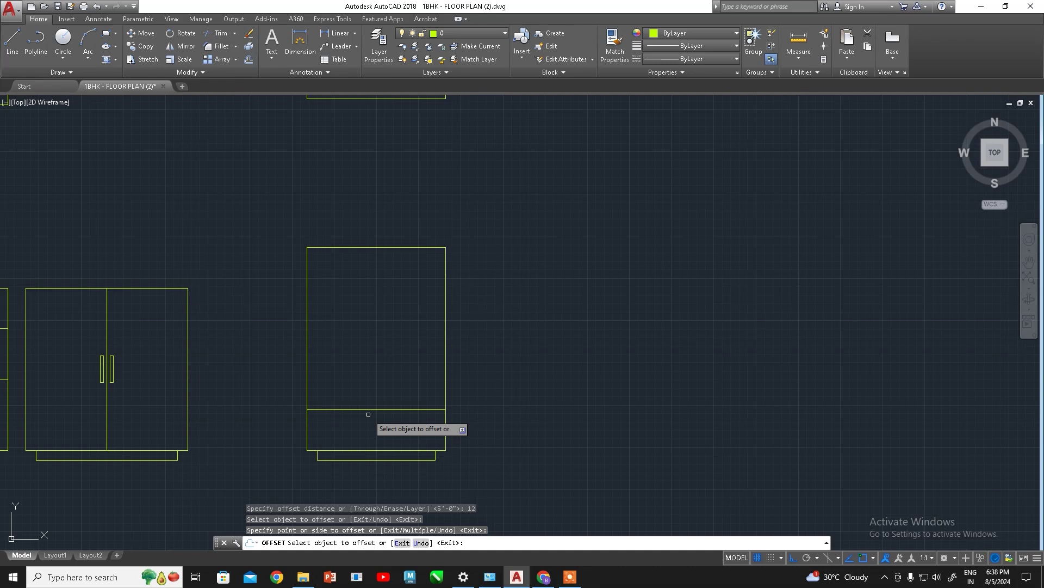
Try a 0.5 offset of the line near the cabinet bottom, then cancel it
{"action": "key", "text": "Escape"}
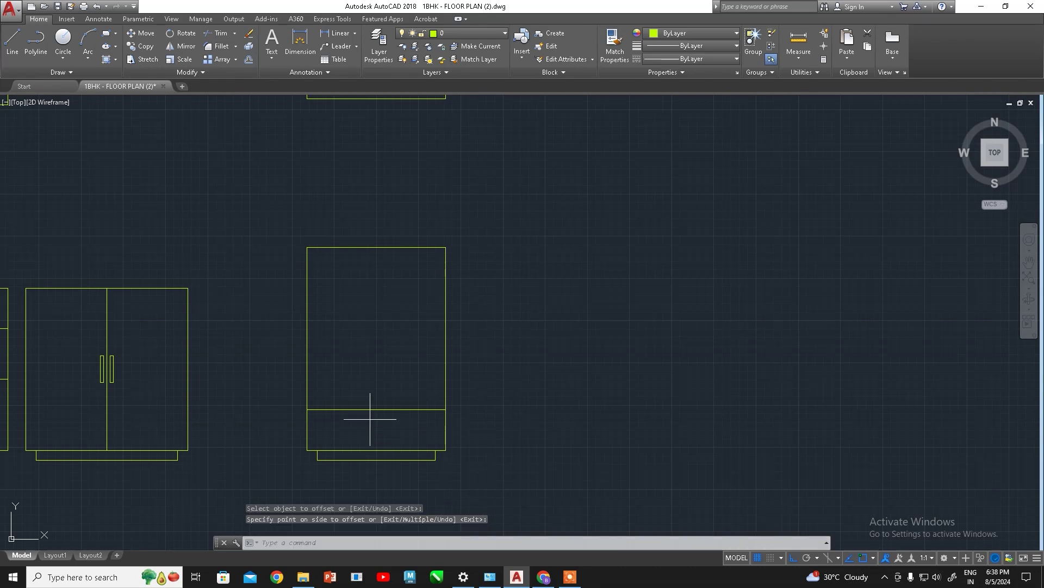
{"action": "key", "text": "Return"}
{"action": "type", "text": ".5"}
{"action": "key", "text": "Return"}
{"action": "left_click", "coordinate": [366, 409]}
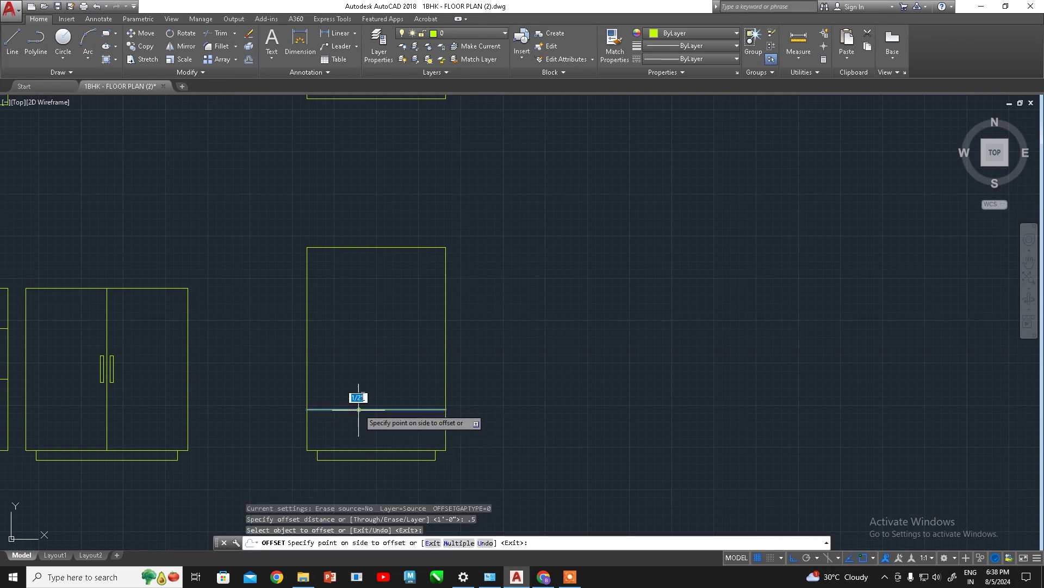
{"action": "scroll", "coordinate": [367, 406], "scroll_direction": "up", "scroll_amount": 1}
{"action": "scroll", "coordinate": [367, 406], "scroll_direction": "up", "scroll_amount": 5}
{"action": "scroll", "coordinate": [370, 354], "scroll_direction": "down", "scroll_amount": 2}
{"action": "scroll", "coordinate": [381, 338], "scroll_direction": "down", "scroll_amount": 2}
{"action": "key", "text": "Escape"}
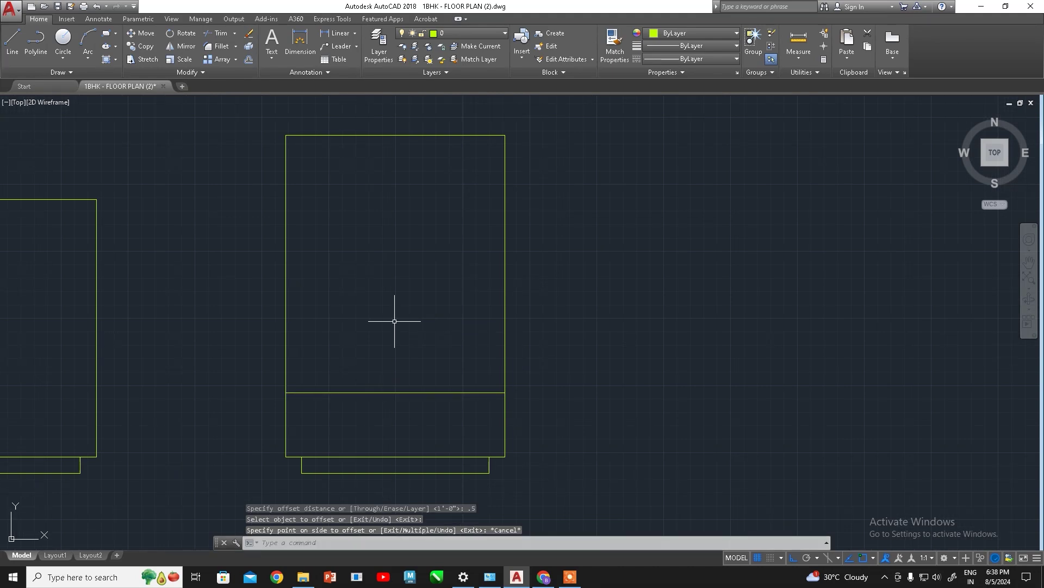
{"action": "key", "text": "Return"}
{"action": "key", "text": "Escape"}
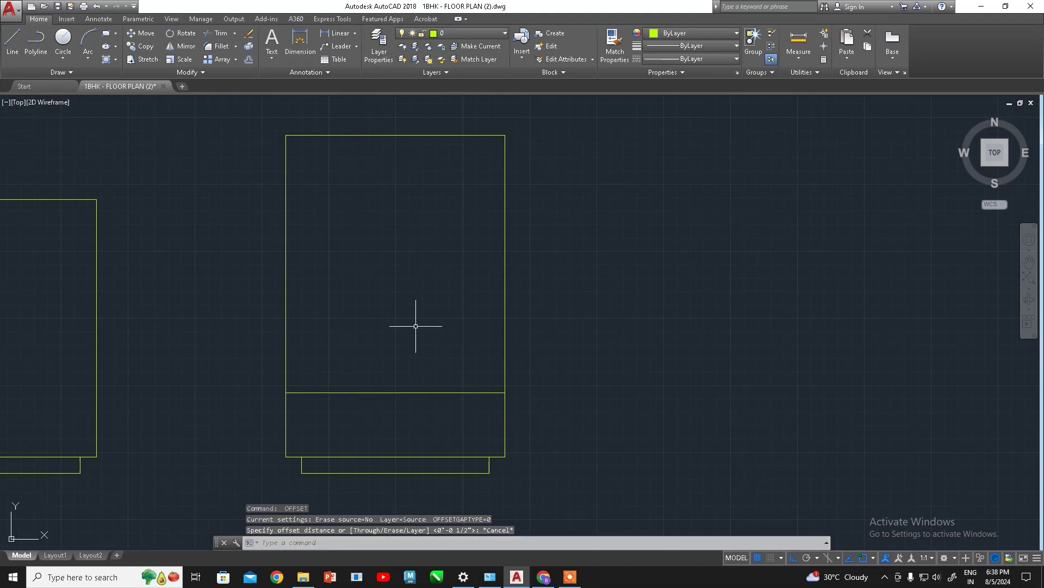
Offset the lower horizontal divider 1 inch upward to form a double line
{"action": "key", "text": "Return"}
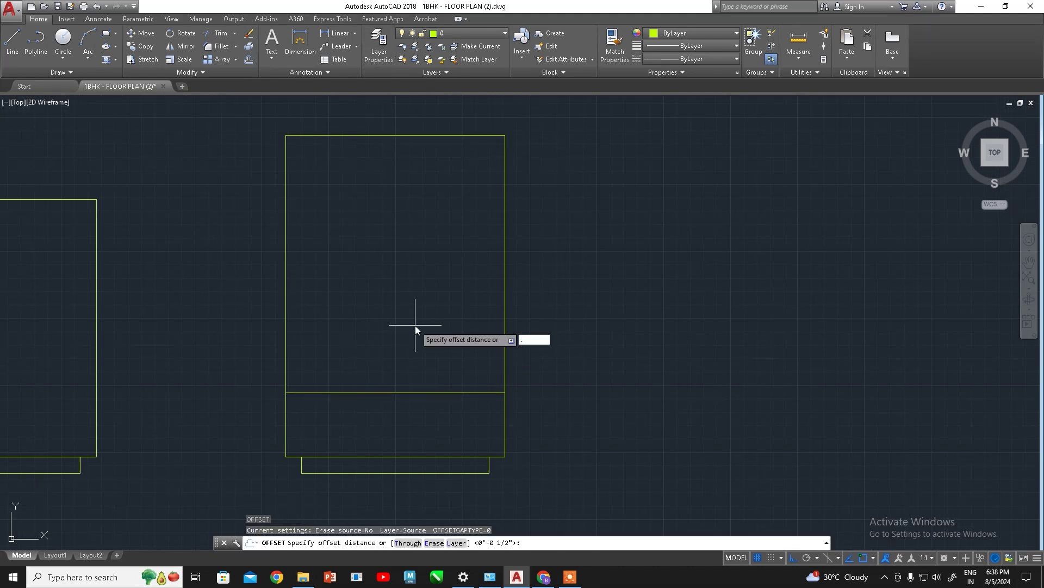
{"action": "type", "text": "1"}
{"action": "key", "text": "Return"}
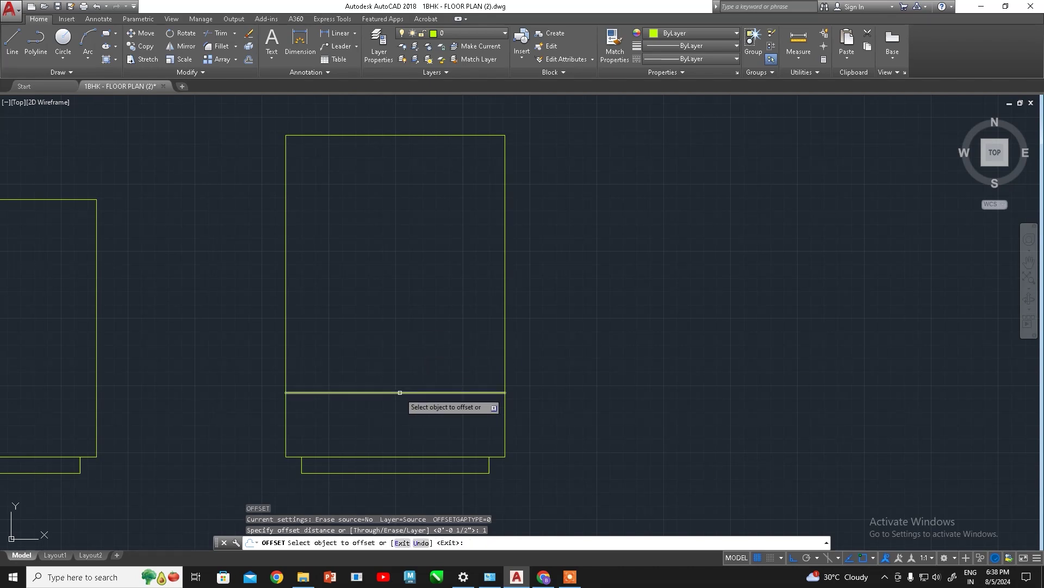
{"action": "left_click", "coordinate": [399, 393]}
{"action": "left_click", "coordinate": [406, 366]}
{"action": "key", "text": "Escape"}
{"action": "middle_click_drag", "start_coordinate": [429, 331], "coordinate": [430, 358]}
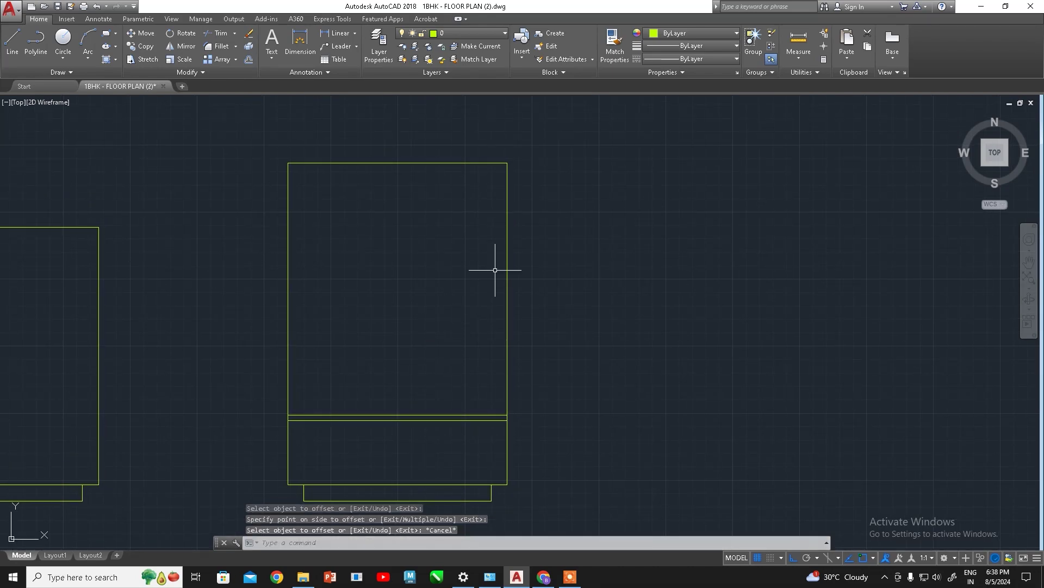
{"action": "middle_click_drag", "start_coordinate": [325, 209], "coordinate": [316, 255]}
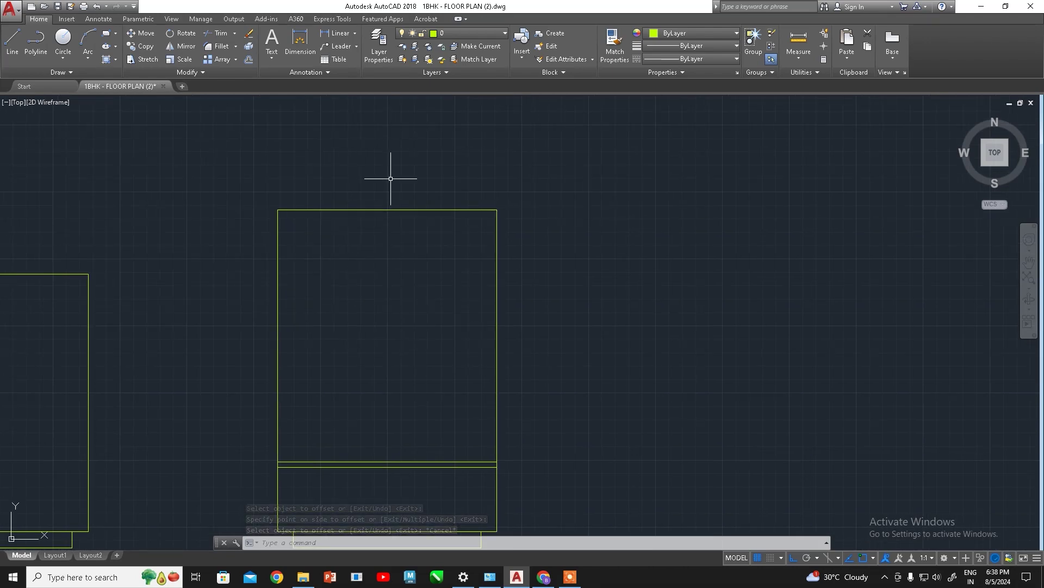
{"action": "middle_click_drag", "start_coordinate": [374, 229], "coordinate": [372, 268]}
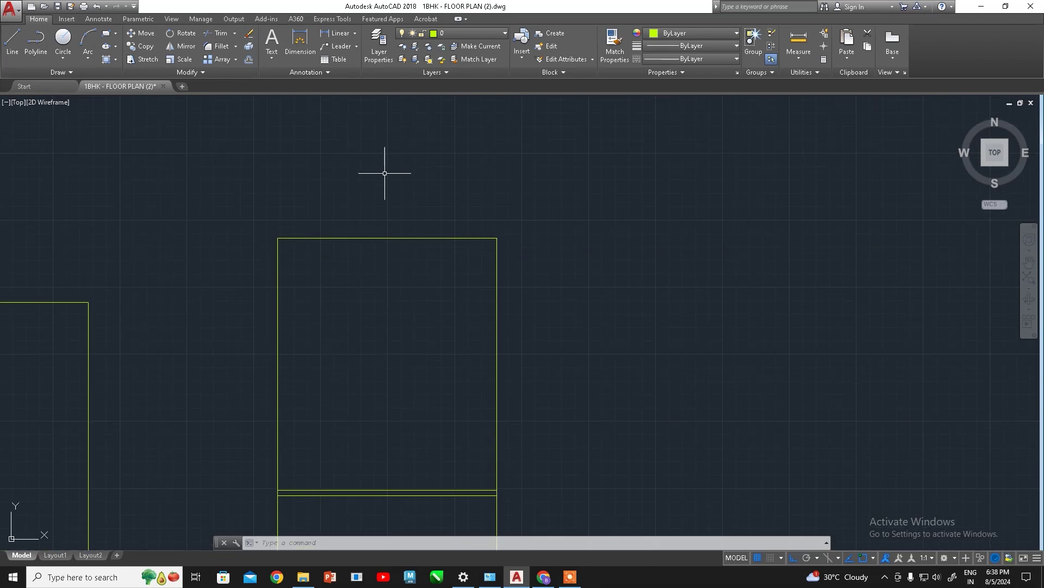
{"action": "middle_click_drag", "start_coordinate": [381, 204], "coordinate": [387, 183]}
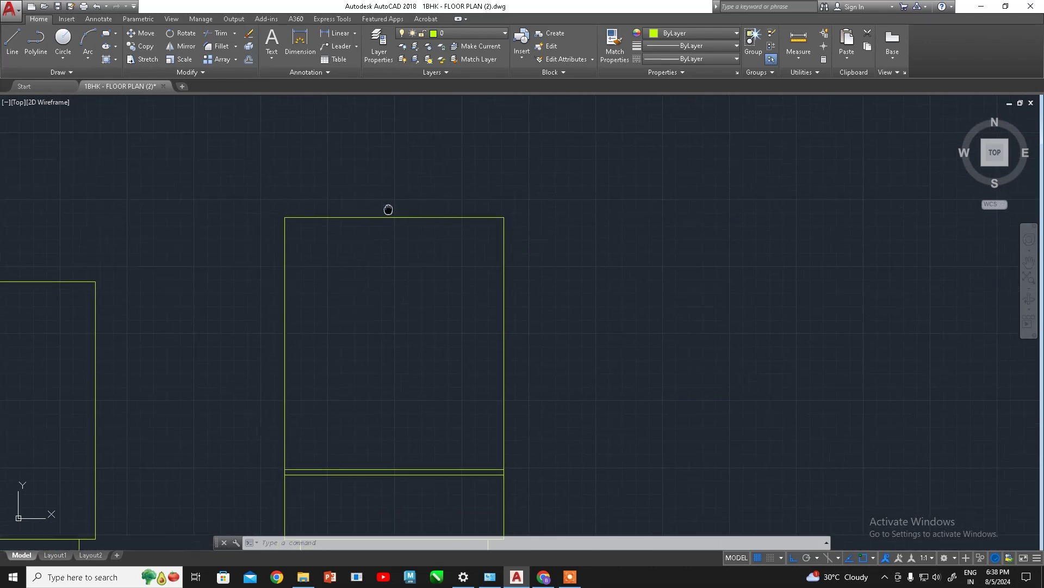
Draw a long vertical centre line through the cabinet
{"action": "left_click", "coordinate": [11, 41]}
{"action": "left_click", "coordinate": [395, 467]}
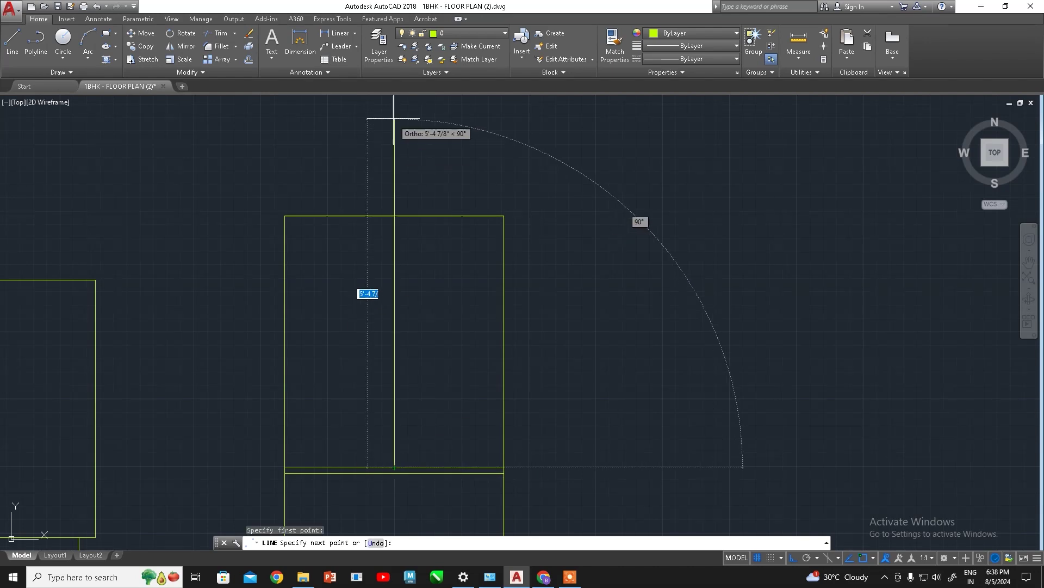
{"action": "left_click", "coordinate": [395, 108]}
{"action": "middle_click_drag", "start_coordinate": [406, 157], "coordinate": [408, 286]}
{"action": "key", "text": "Escape"}
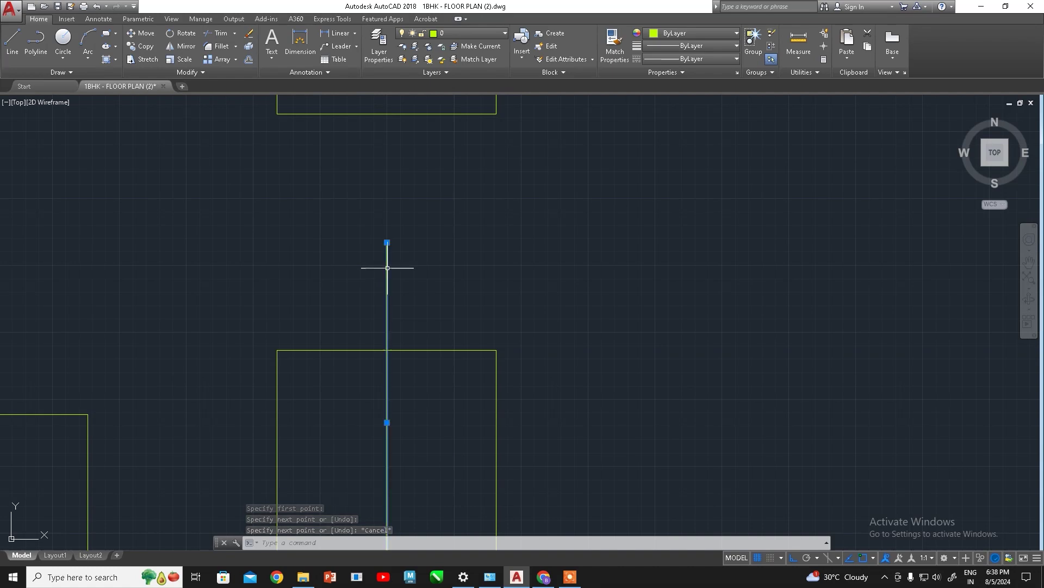
Draw an 18-inch vertical segment up from the centre of the cabinet top
{"action": "left_click", "coordinate": [386, 249]}
{"action": "left_click", "coordinate": [387, 242]}
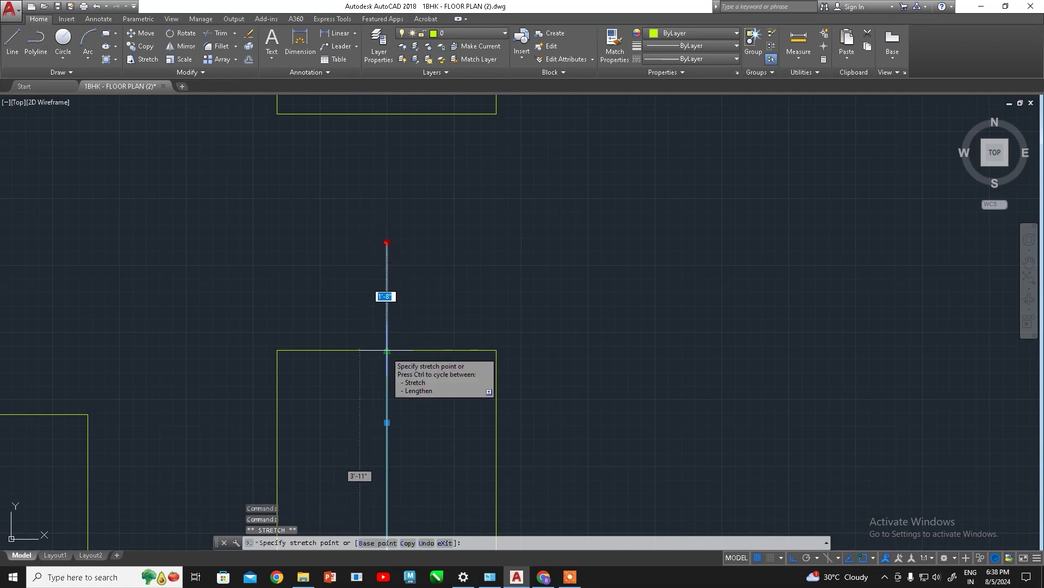
{"action": "key", "text": "Escape"}
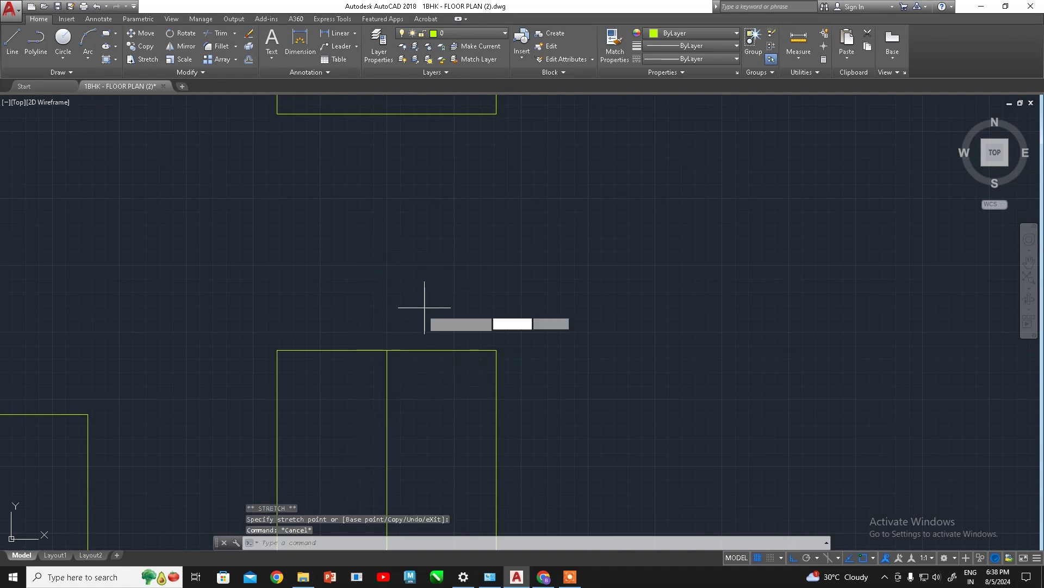
{"action": "type", "text": "l"}
{"action": "key", "text": "Return"}
{"action": "left_click", "coordinate": [387, 351]}
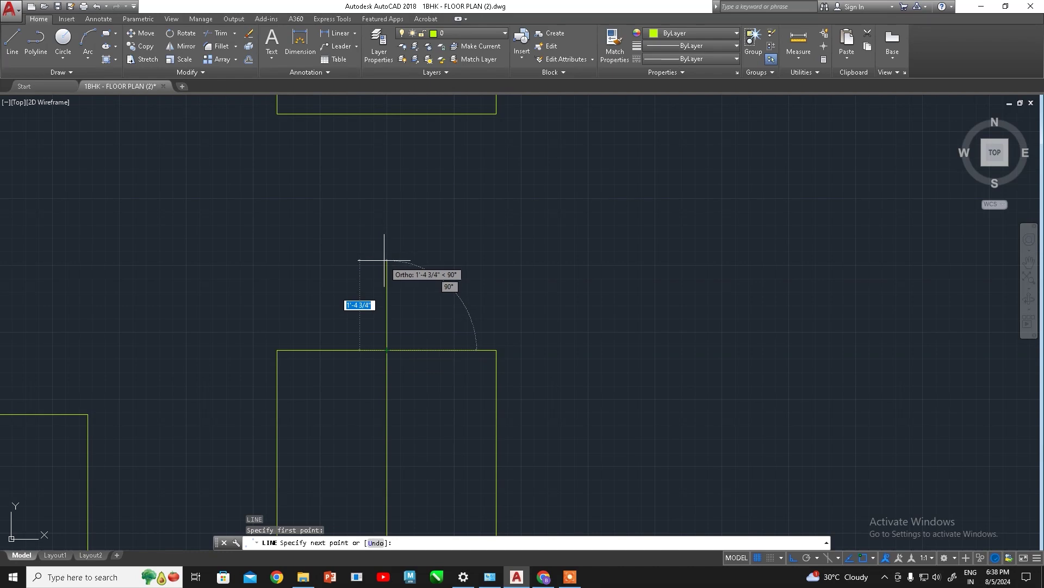
{"action": "type", "text": "18"}
{"action": "key", "text": "Return"}
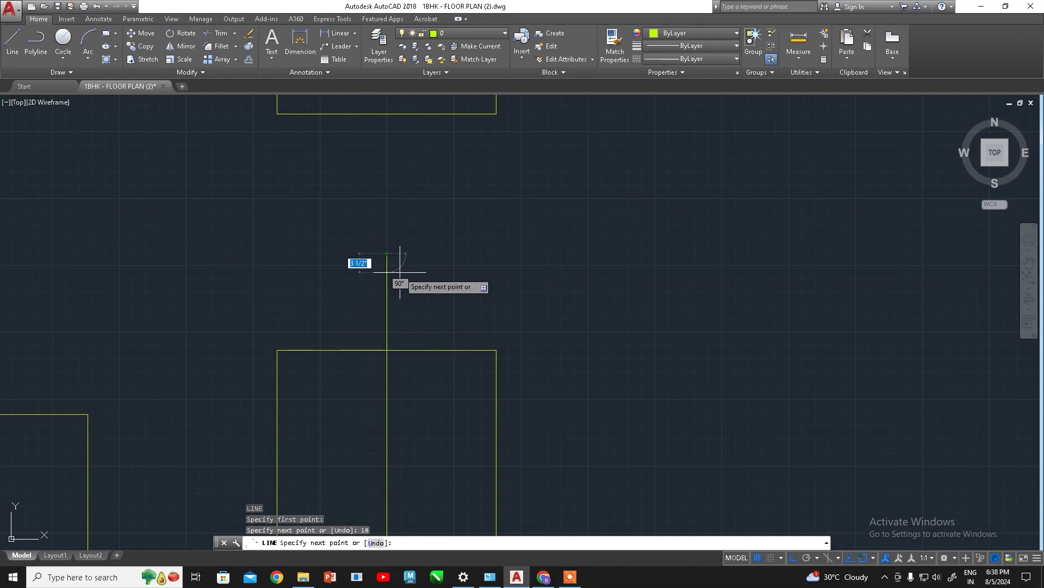
{"action": "key", "text": "Escape"}
{"action": "middle_click_drag", "start_coordinate": [391, 189], "coordinate": [369, 185]}
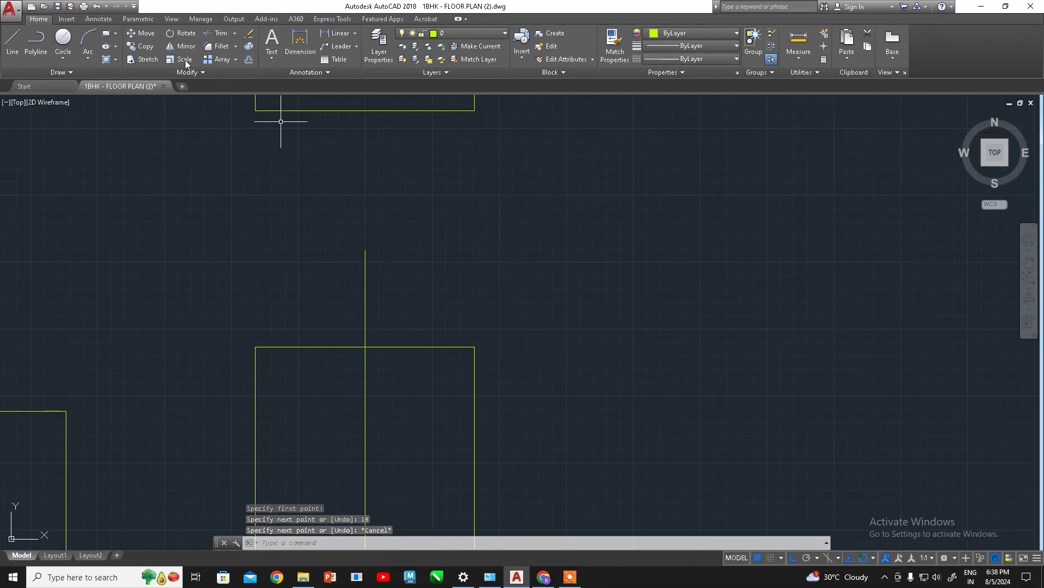
Draw a horizontal guide crossing the vertical line, spanning the cabinet's full width
{"action": "left_click", "coordinate": [16, 39]}
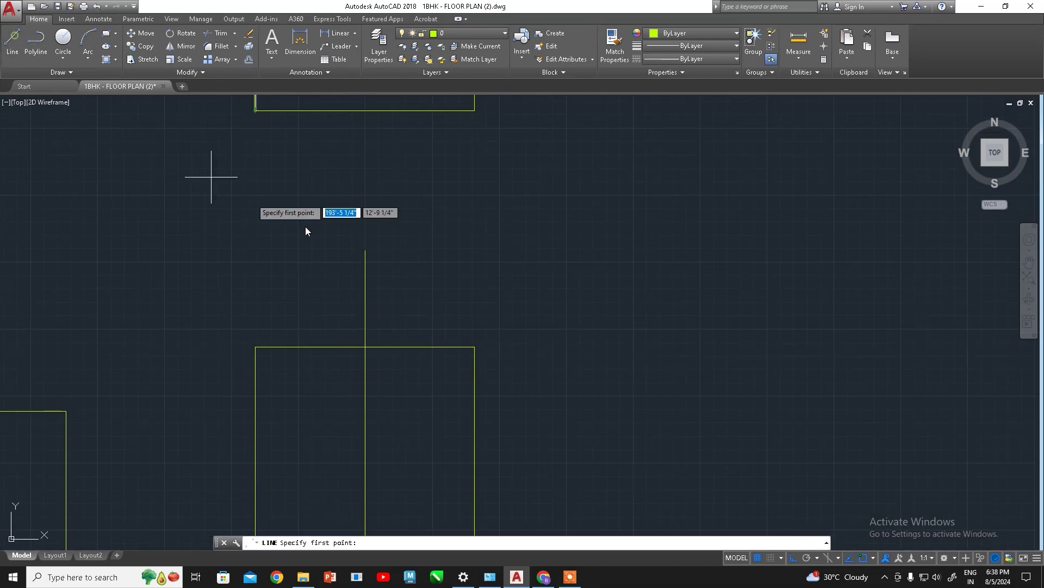
{"action": "left_click", "coordinate": [365, 298]}
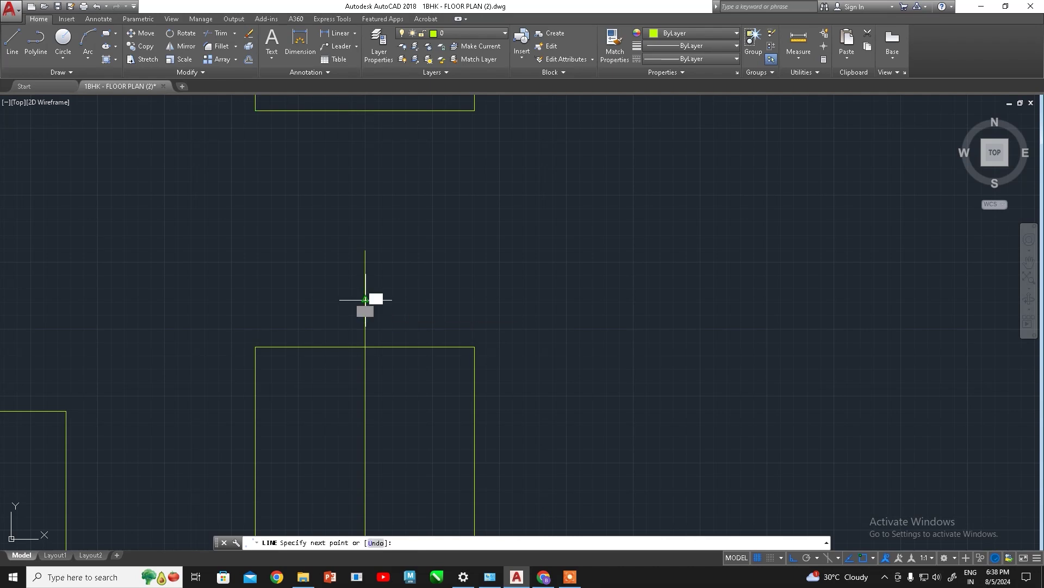
{"action": "left_click", "coordinate": [255, 298]}
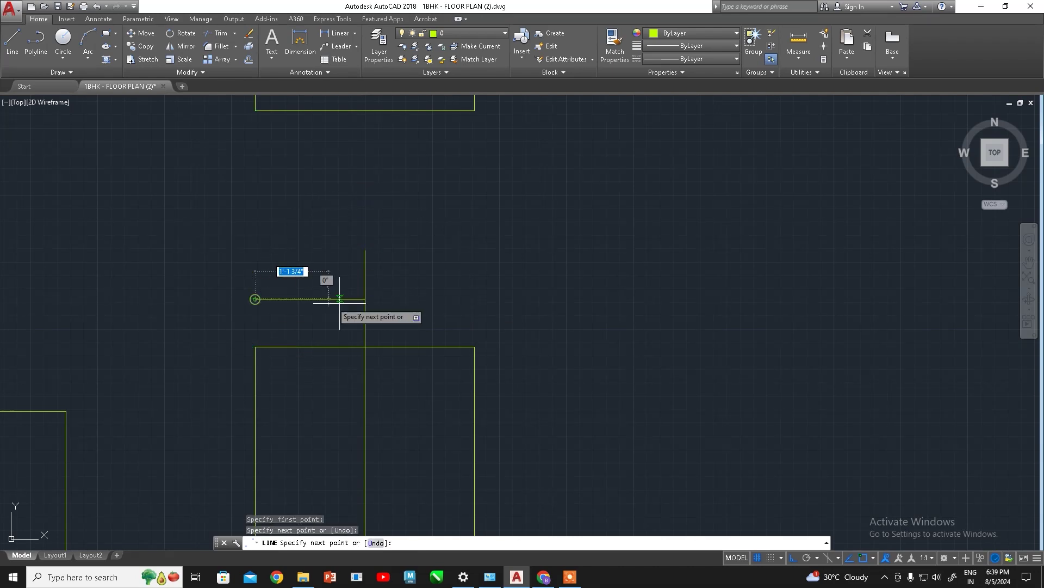
{"action": "key", "text": "Escape"}
{"action": "key", "text": "Return"}
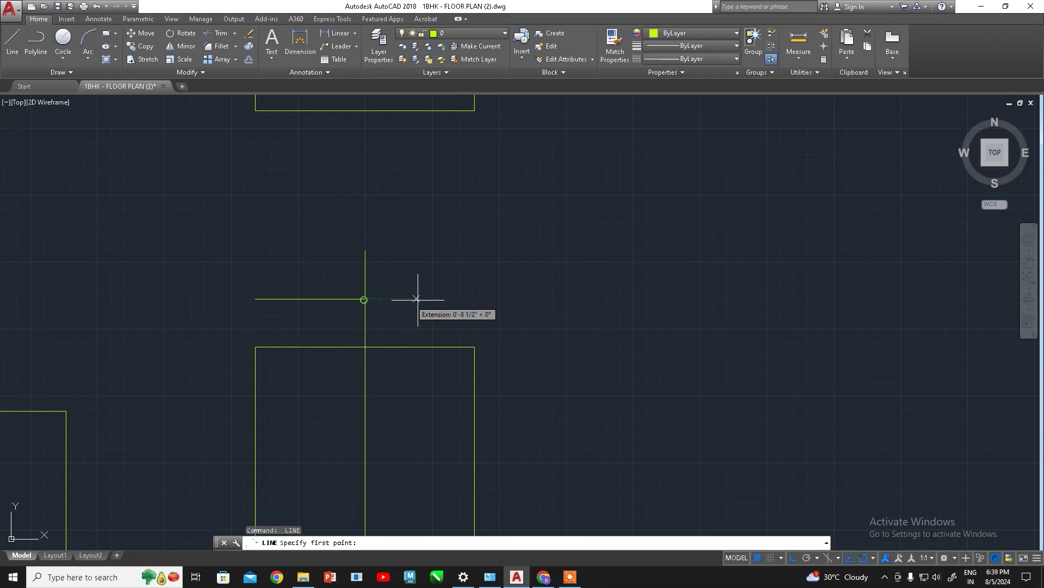
{"action": "left_click", "coordinate": [364, 298]}
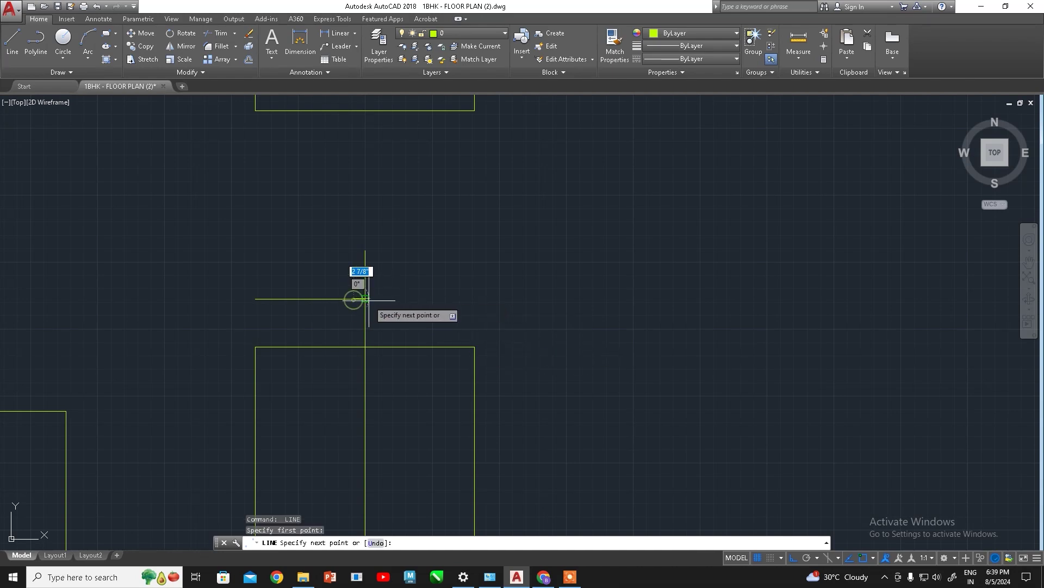
{"action": "double_click", "coordinate": [475, 298]}
{"action": "key", "text": "Escape"}
{"action": "mouse_move", "coordinate": [383, 256]}
{"action": "middle_mouse_down"}
{"action": "mouse_move", "coordinate": [422, 275]}
{"action": "mouse_move", "coordinate": [340, 244]}
{"action": "middle_mouse_up"}
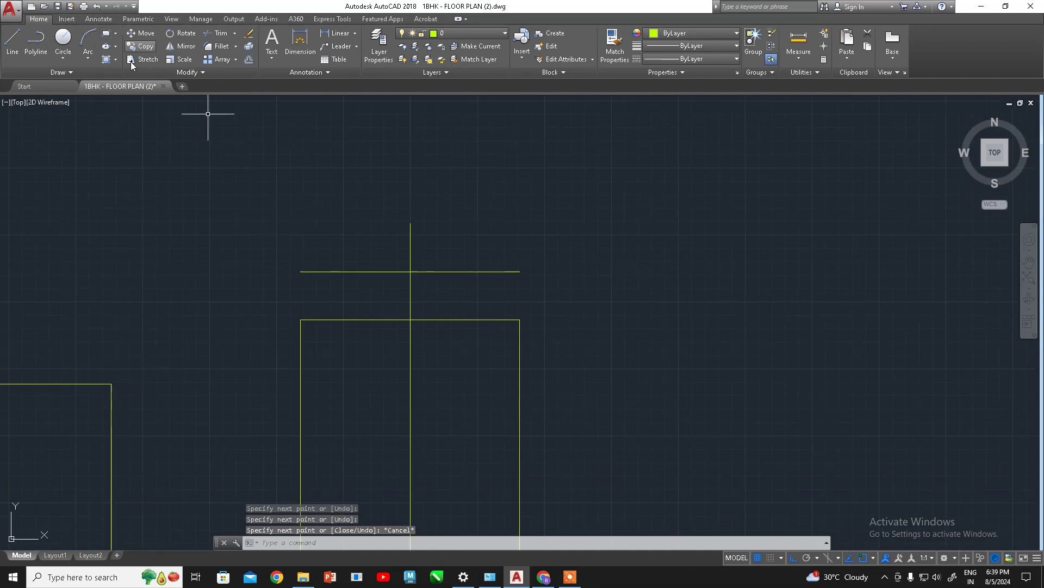
{"action": "left_click", "coordinate": [88, 59]}
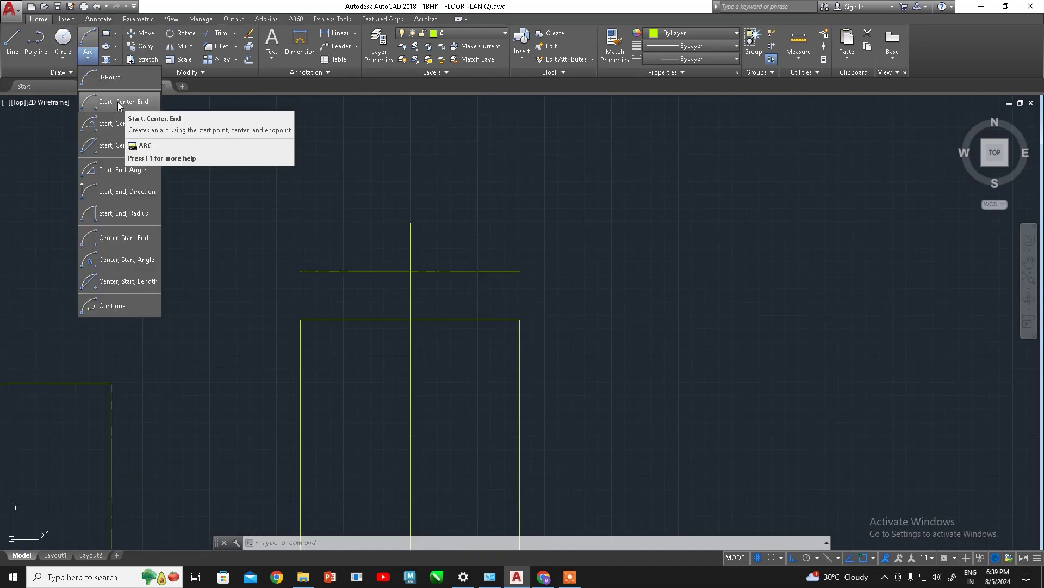
{"action": "left_click", "coordinate": [118, 102]}
{"action": "left_click", "coordinate": [301, 319]}
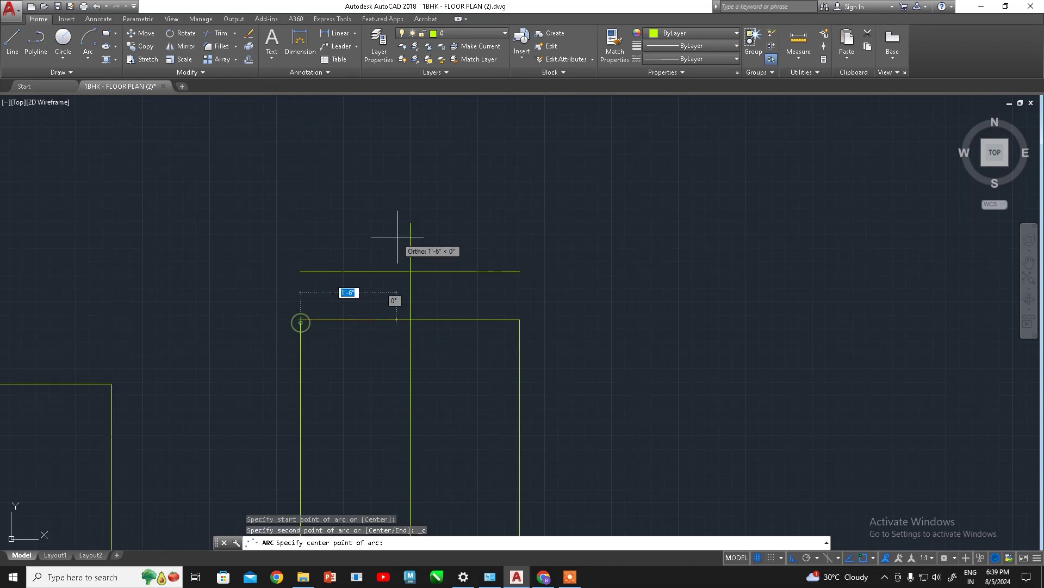
{"action": "left_click", "coordinate": [410, 223]}
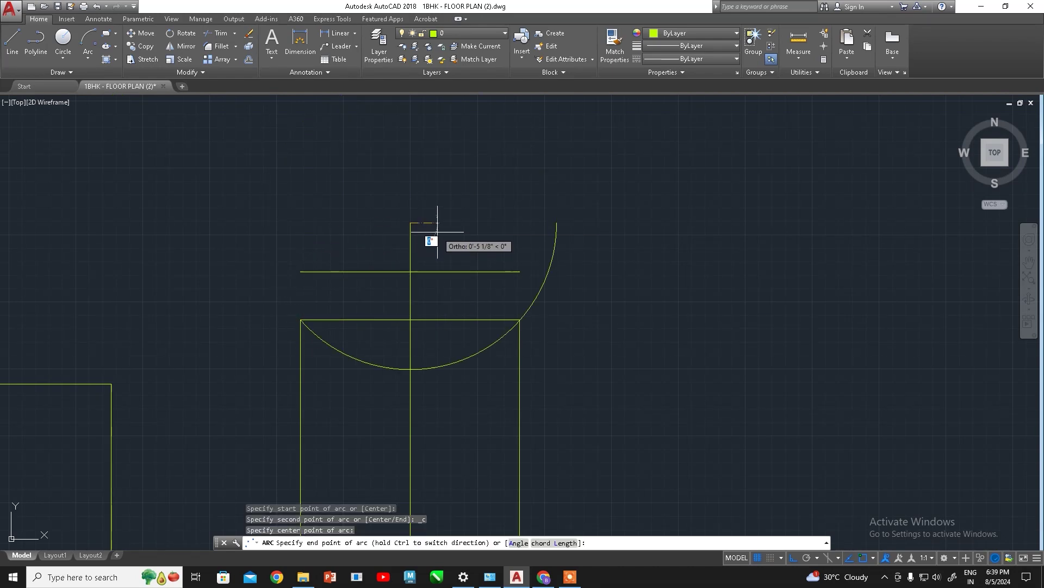
{"action": "key", "text": "Escape"}
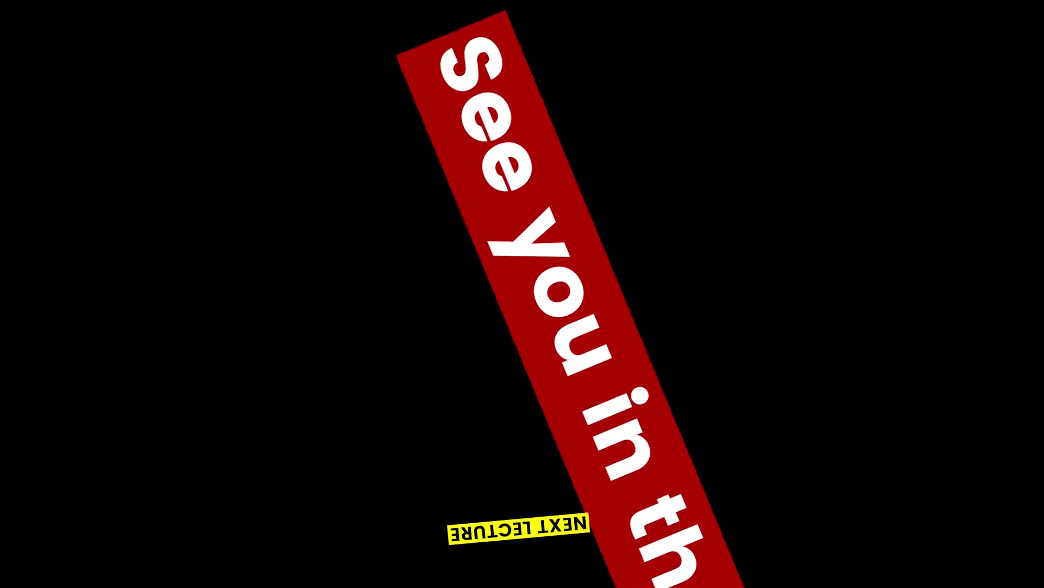